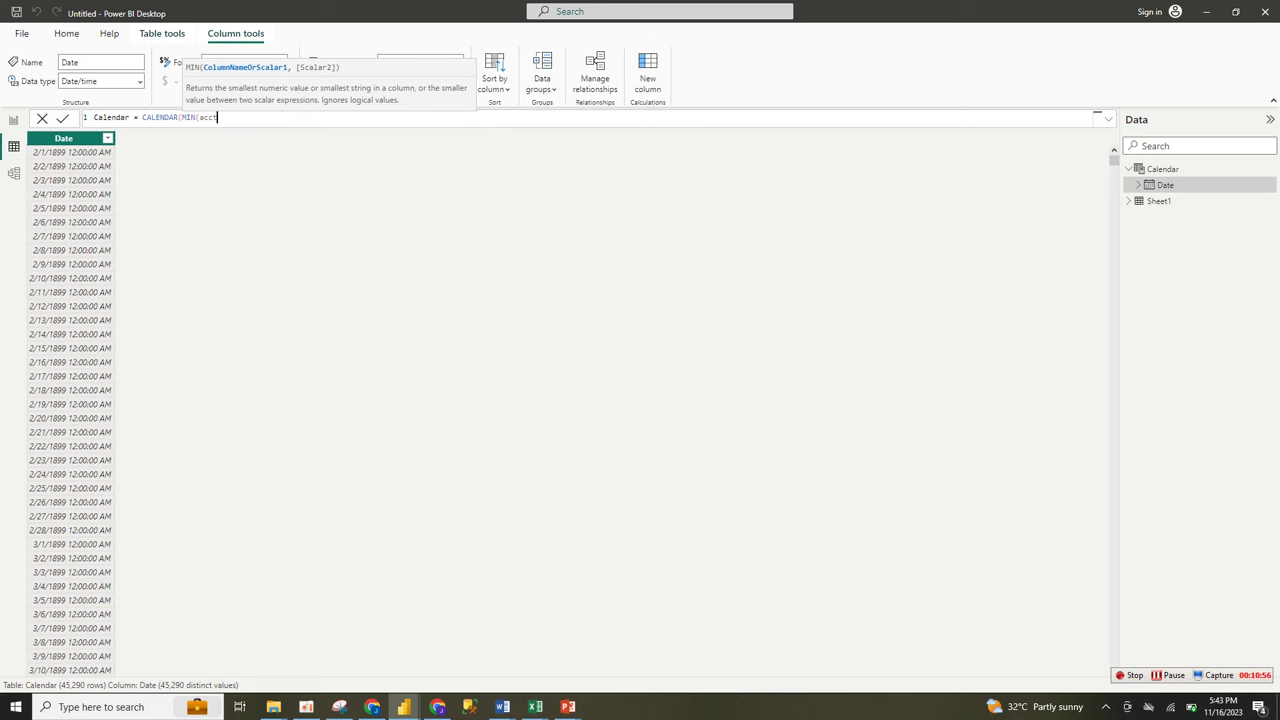
Set the Calendar table formula's start date to MIN(Sheet1[Accident Date])
key("BackSpace")
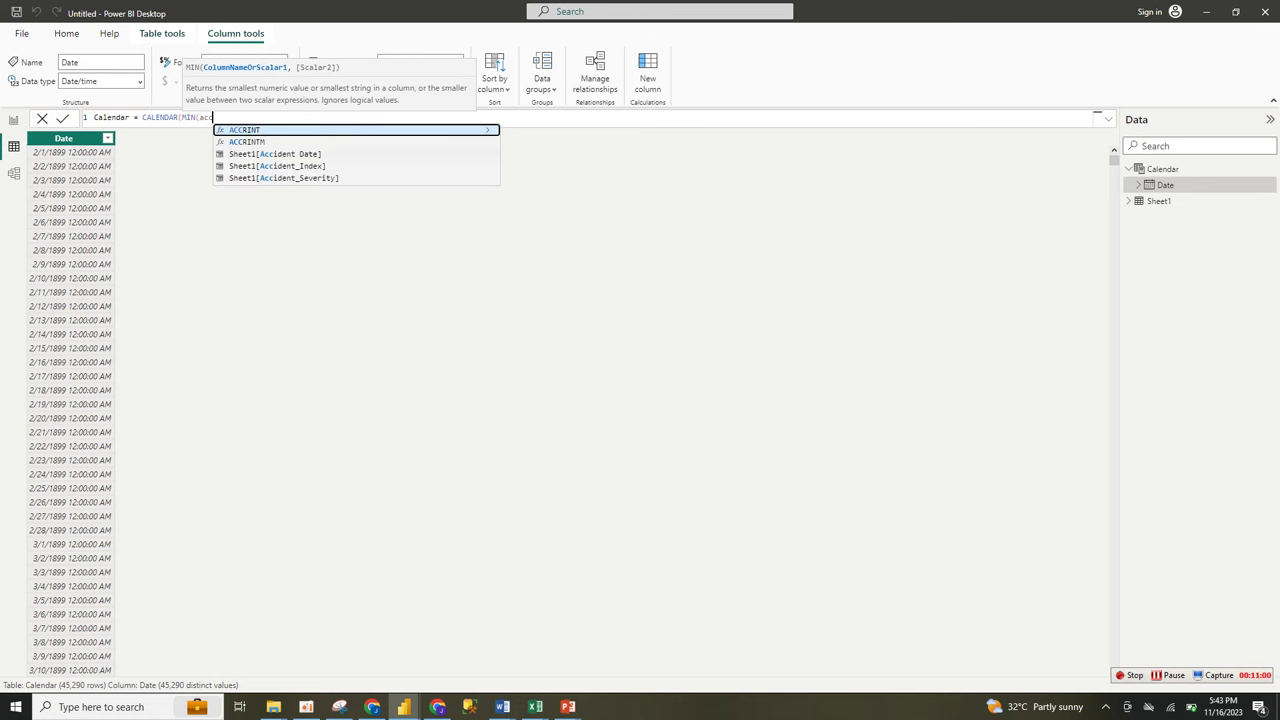
key("Down")
key("Down")
key("Tab")
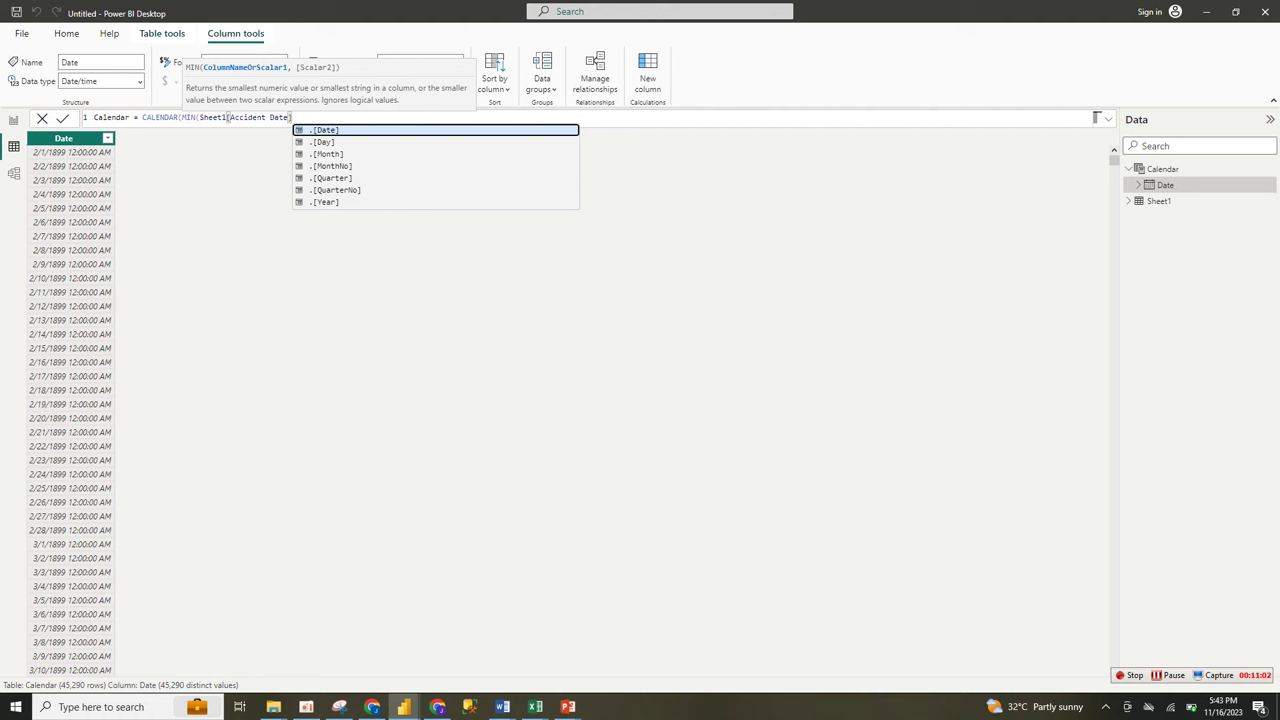
type("),")
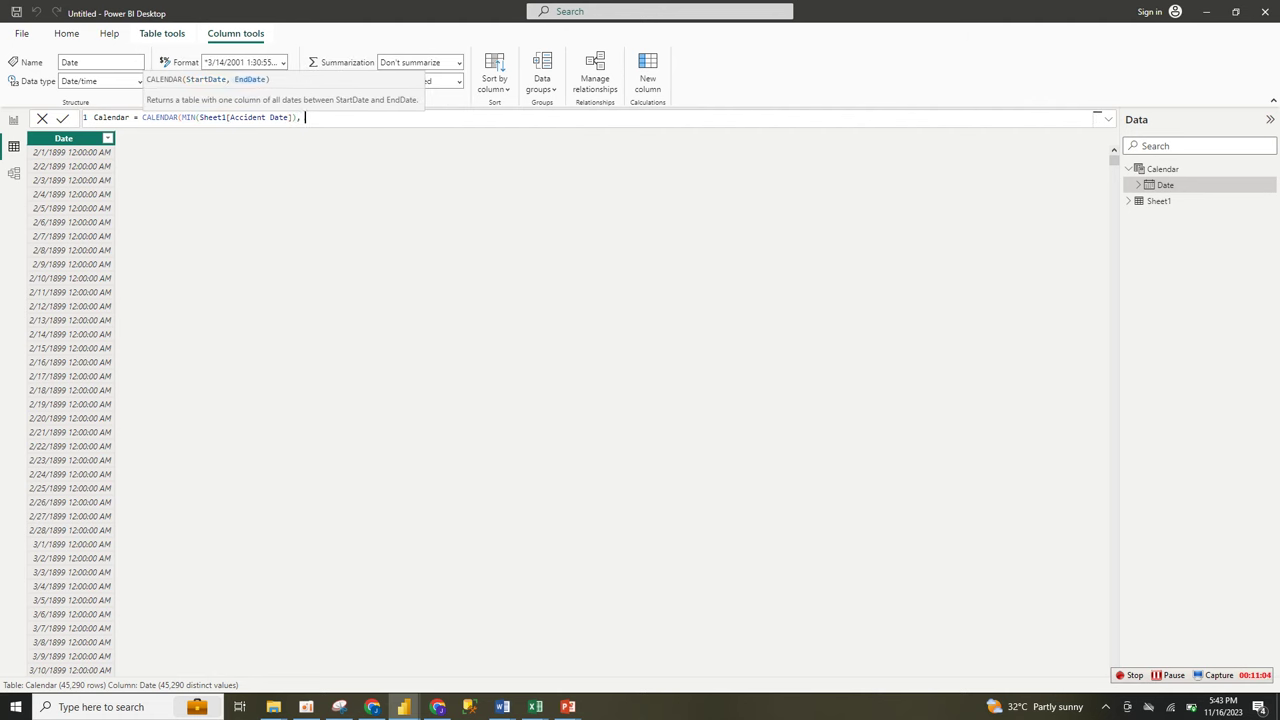
Set the end date to MAX(Sheet1[Accident Date]) in the CALENDAR formula and commit the Calendar table
type(" max")
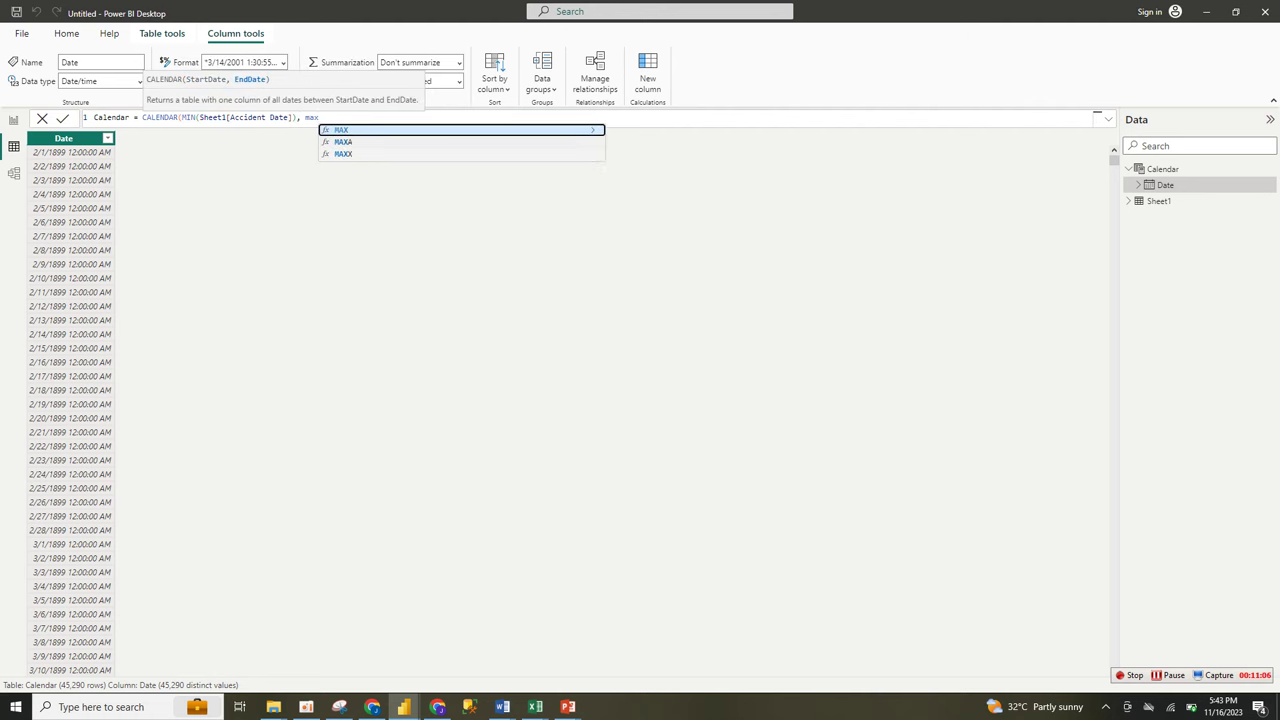
key("Tab")
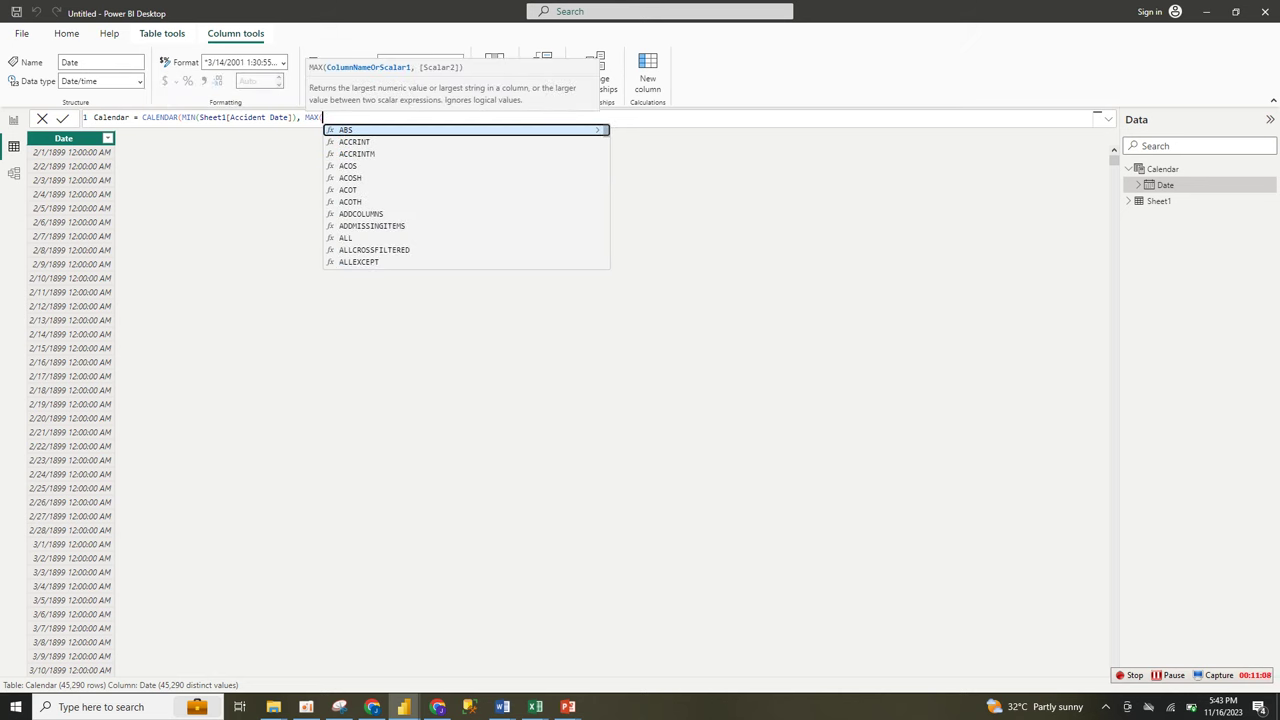
type("date")
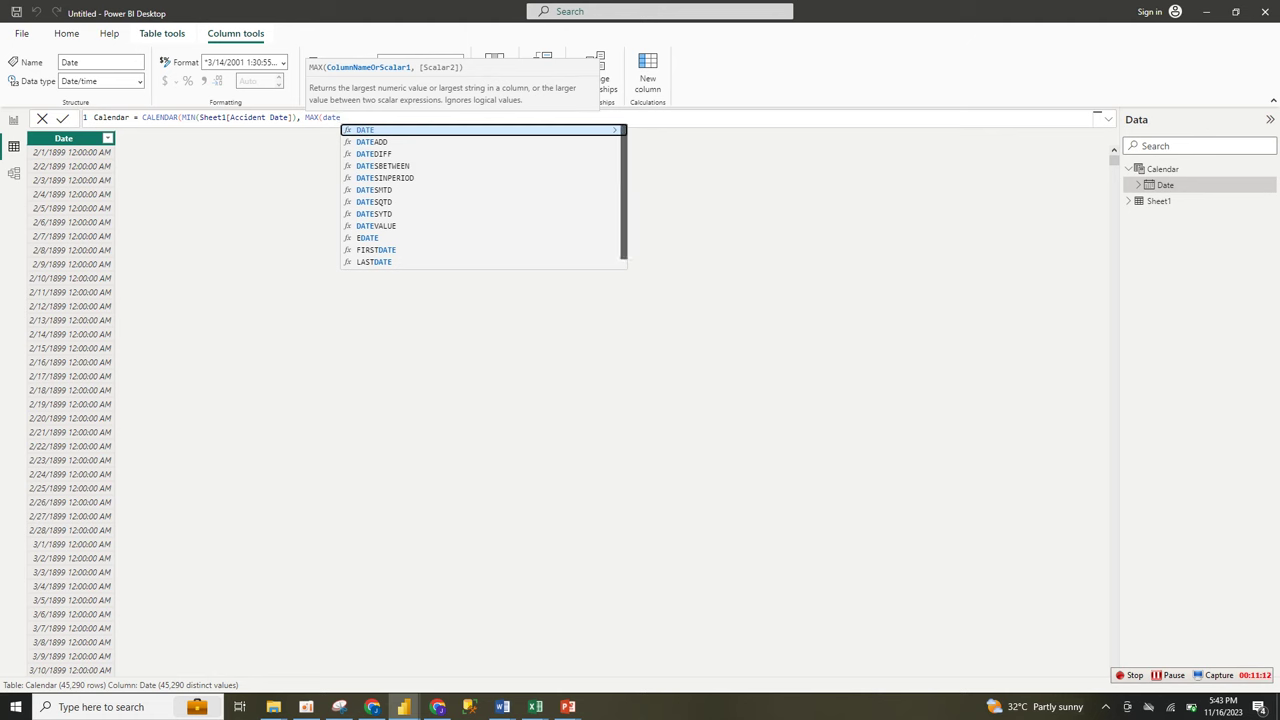
key("Up")
key("Tab")
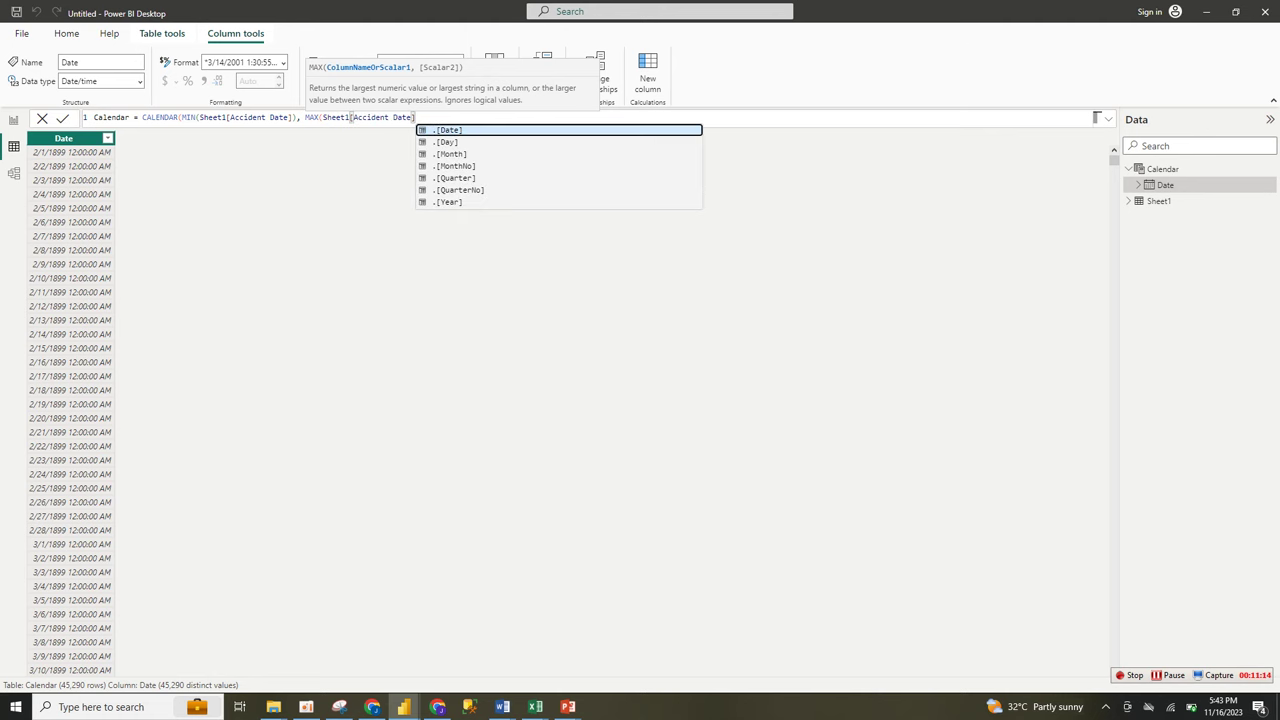
type(")")
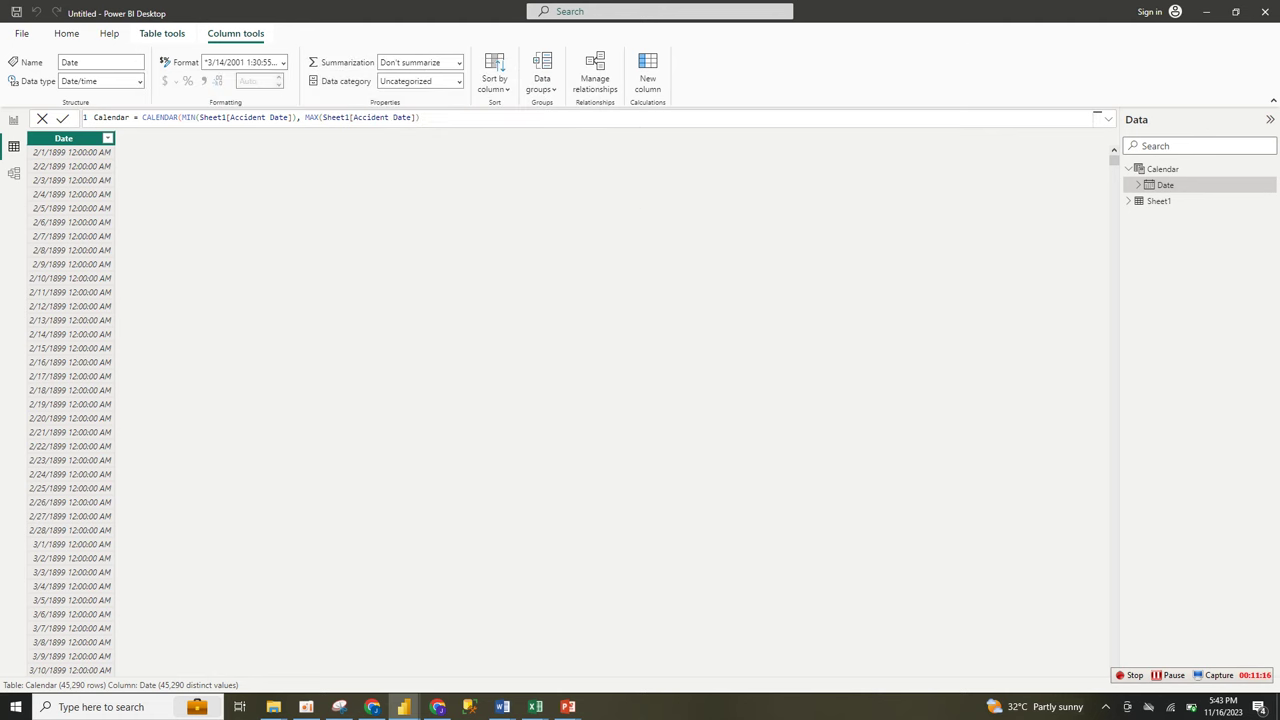
type(")")
key("Return")
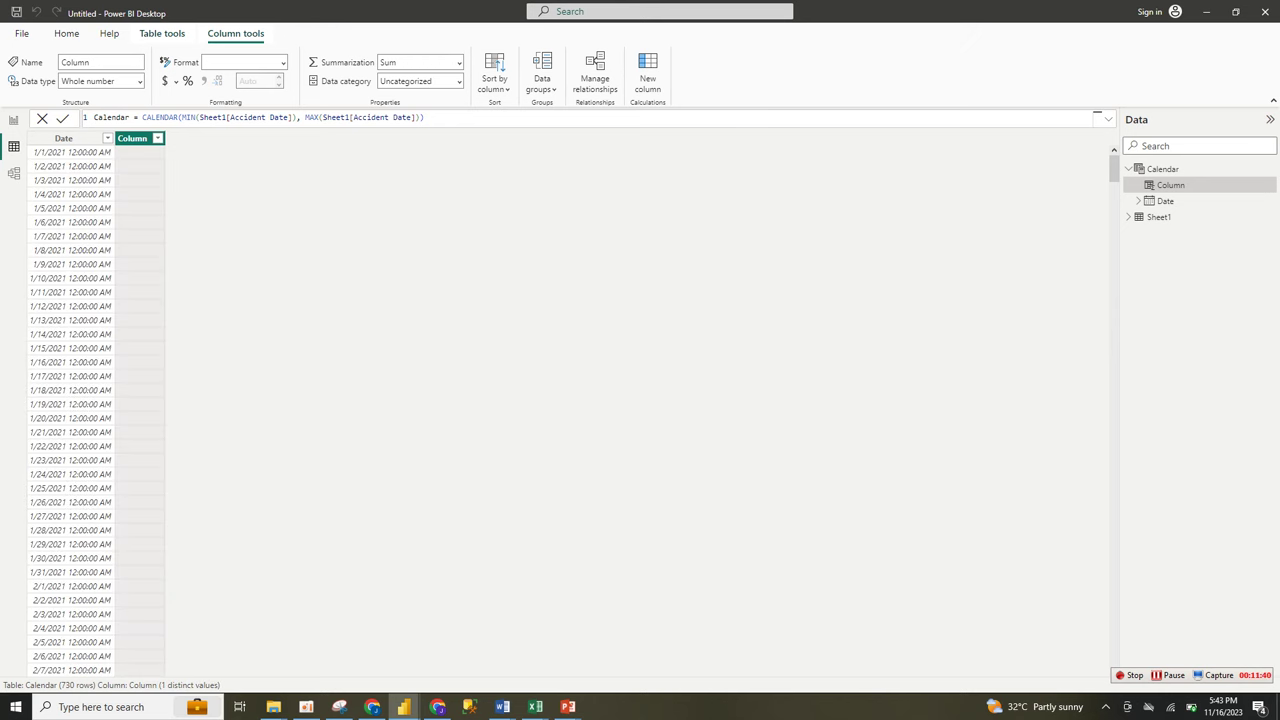
Name the new Calendar column Year and give it the YEAR function with 'Calendar'[Date] as its argument
type("Year")
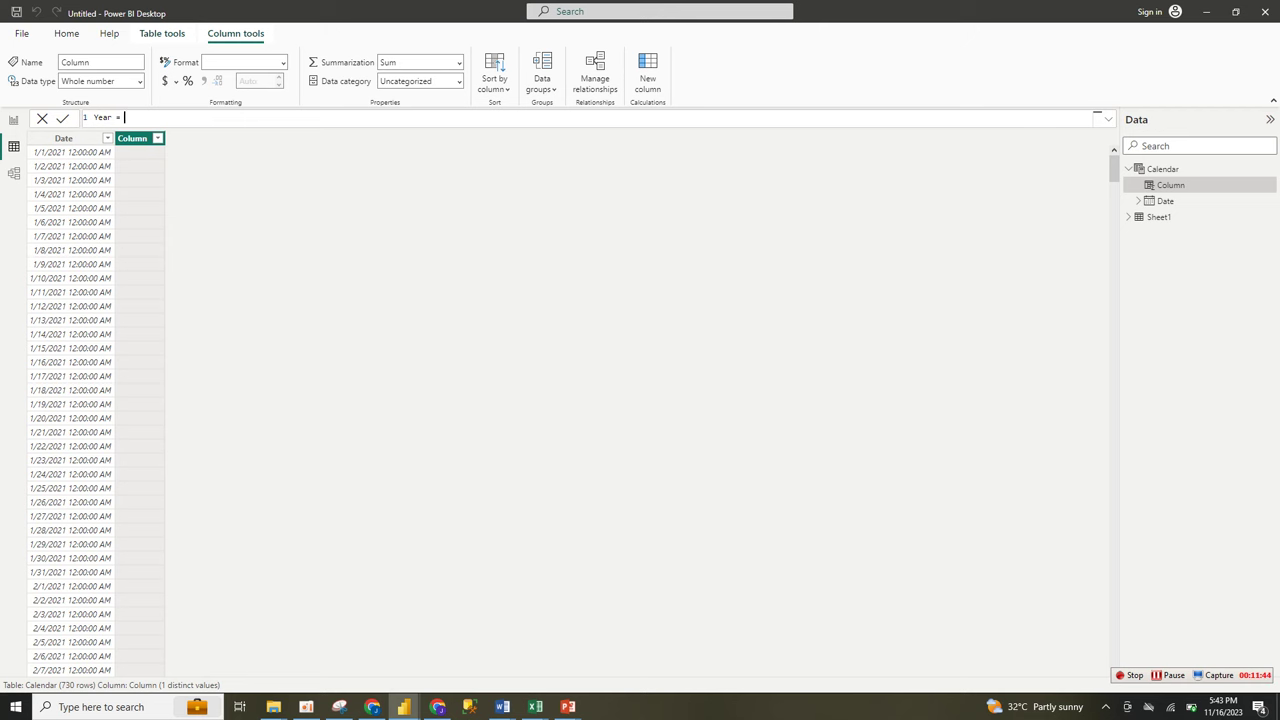
type(" = yea")
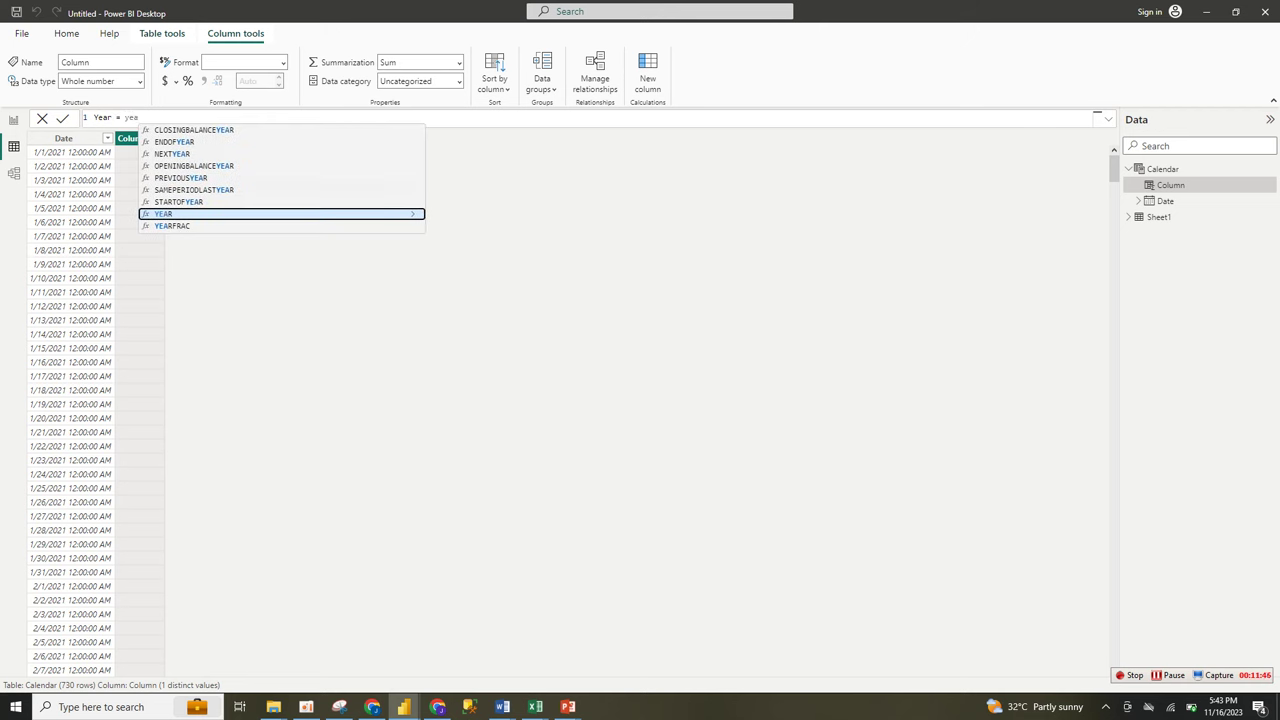
key("Tab")
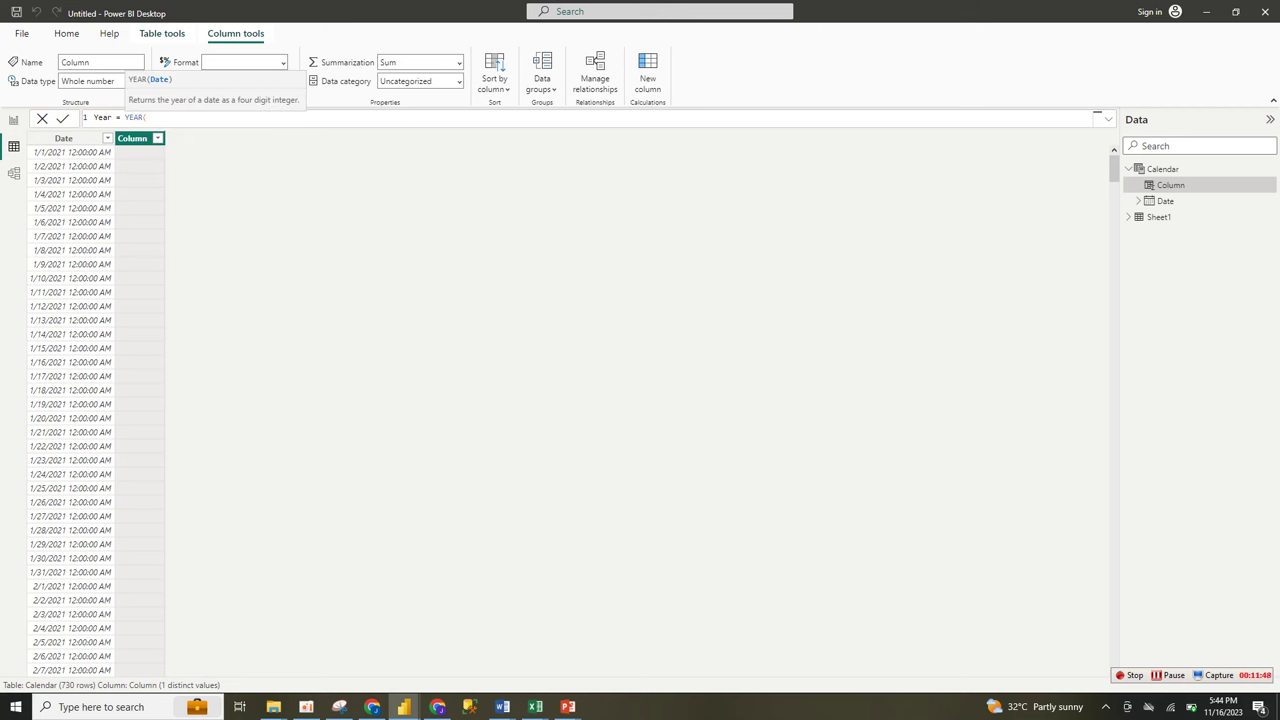
type("ca")
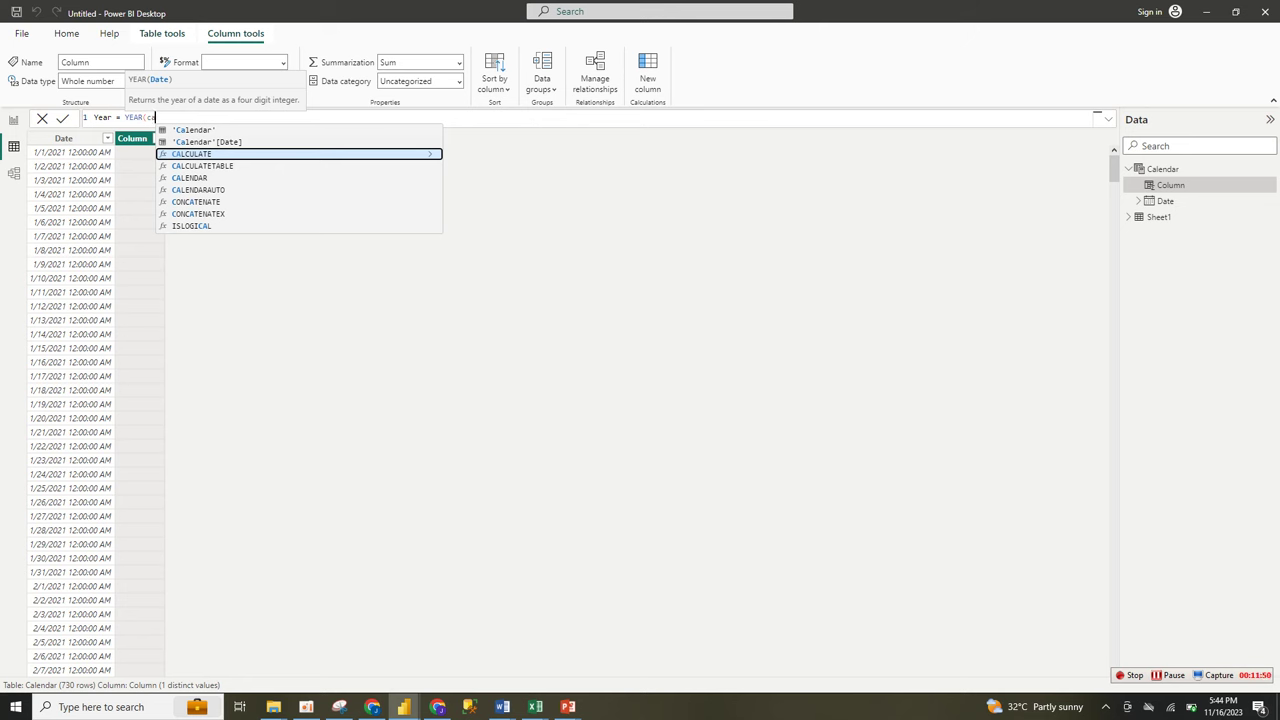
key("Up")
key("Tab")
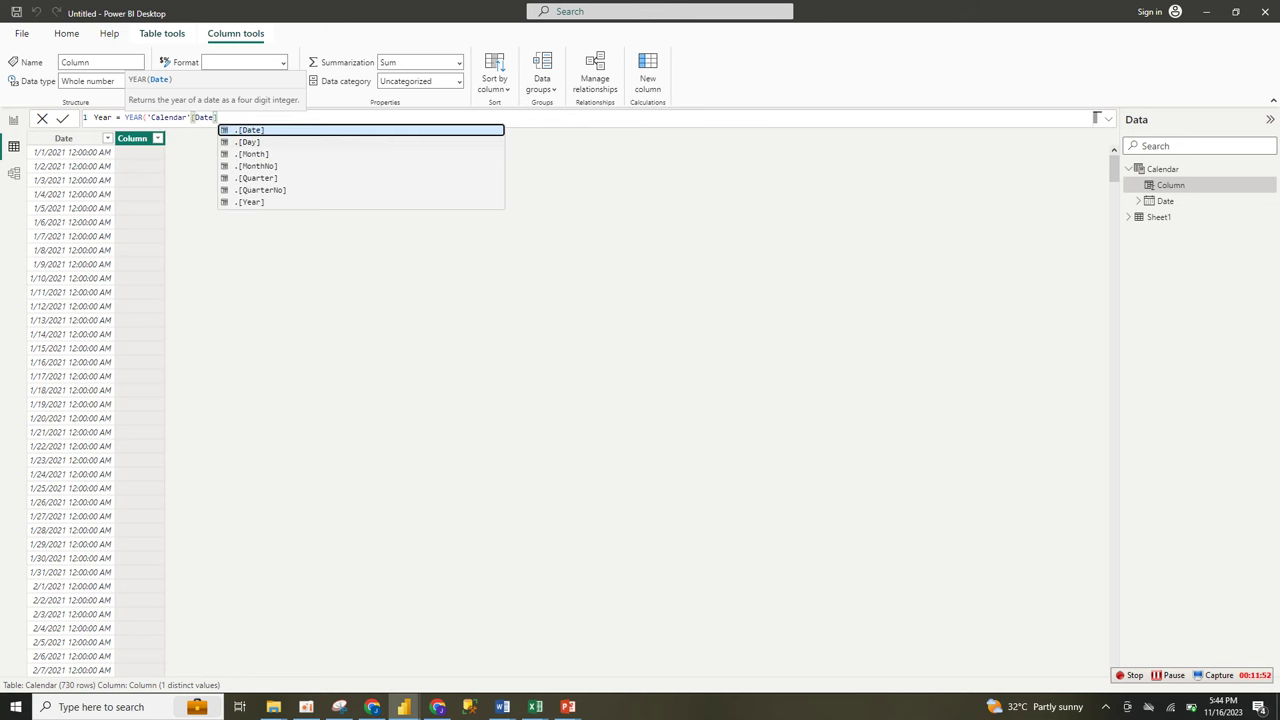
type("].[Date]")
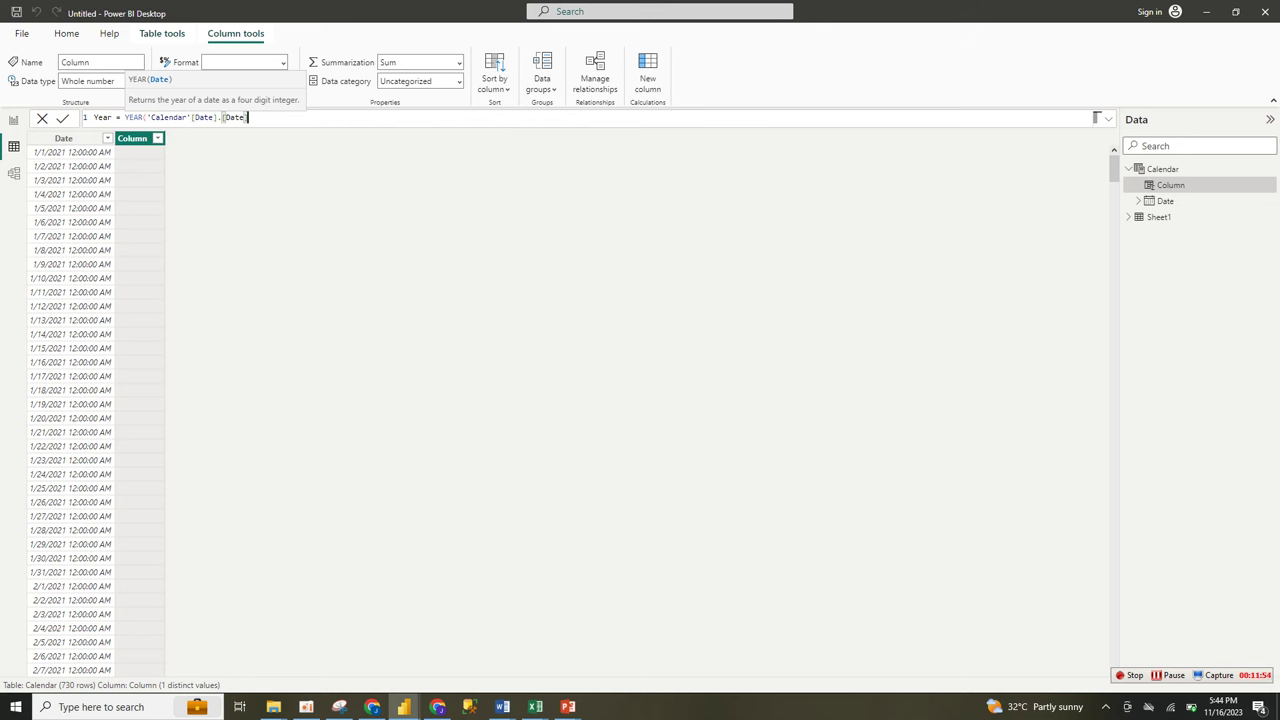
key("BackSpace")
key("BackSpace")
key("BackSpace")
key("BackSpace")
key("BackSpace")
key("BackSpace")
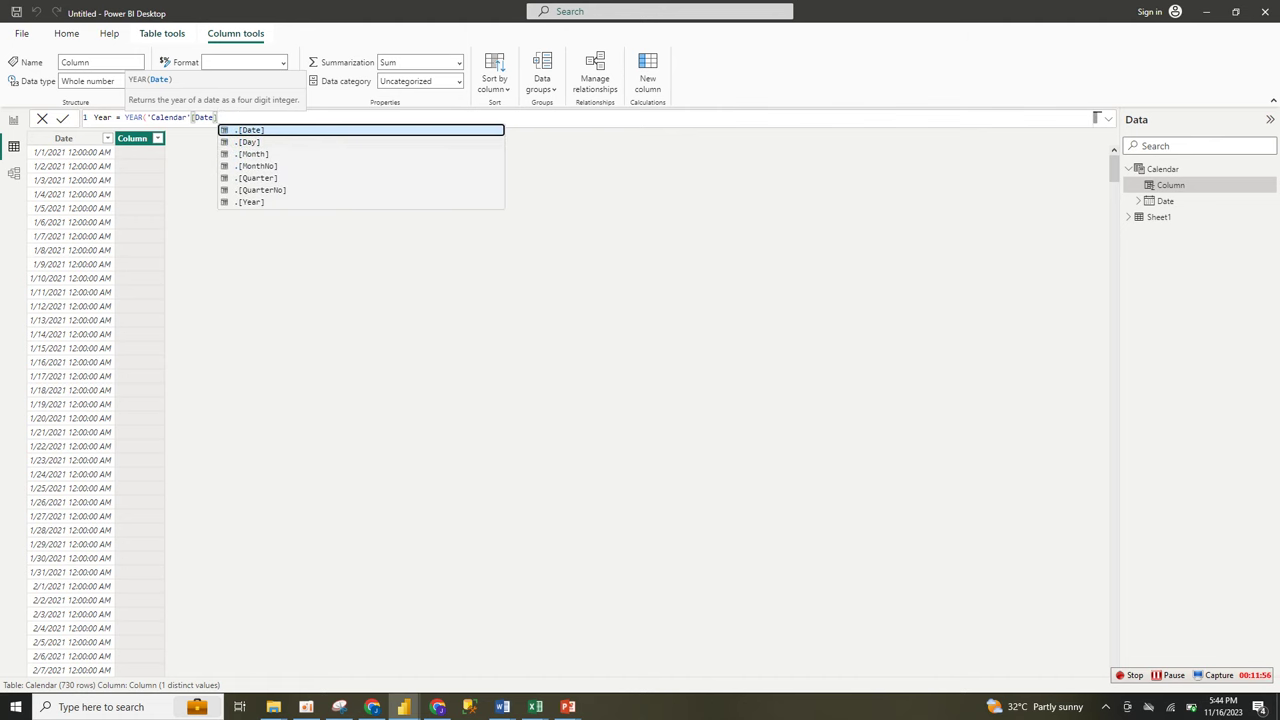
type("].")
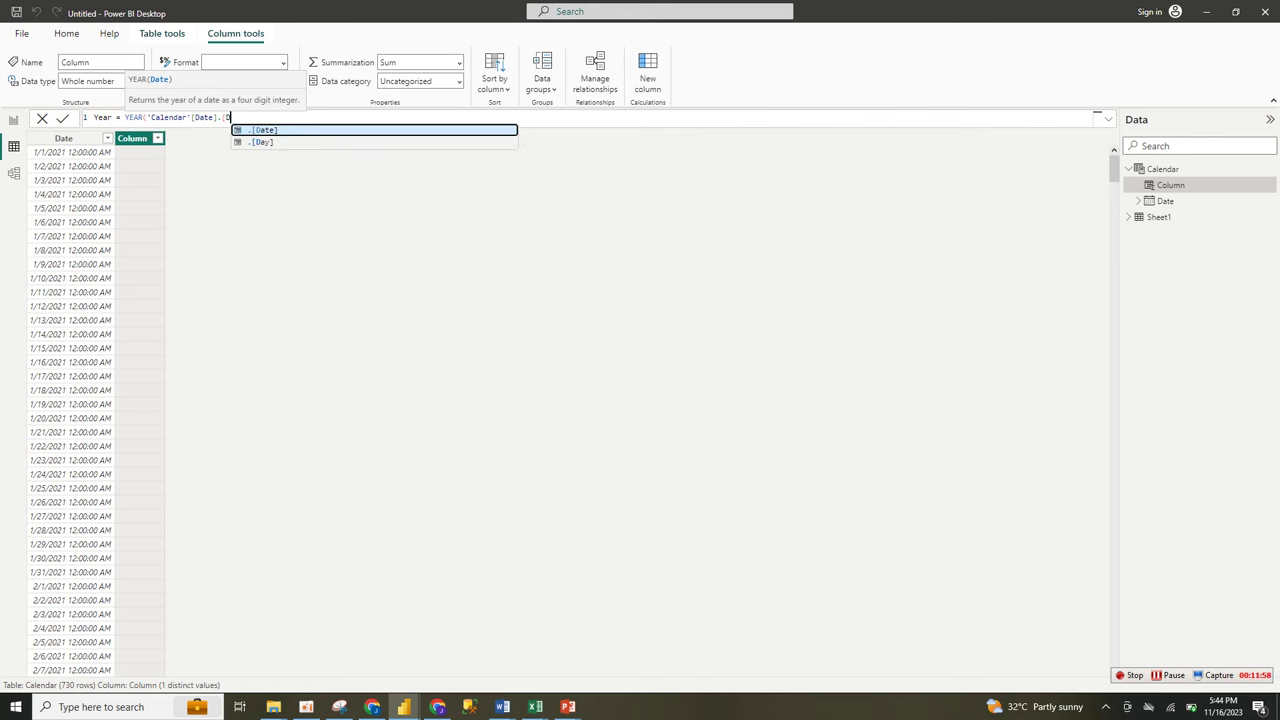
key("BackSpace")
Close the YEAR function's parenthesis and commit the Year column formula
type(")")
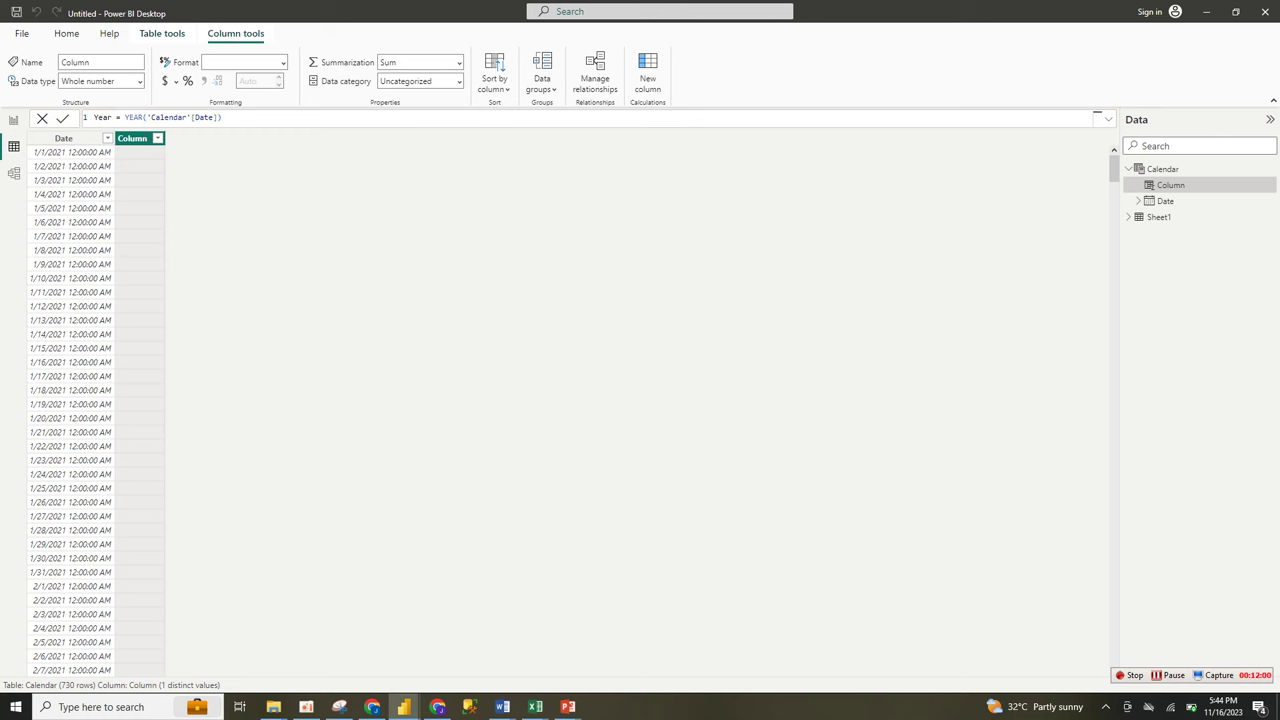
key("Return")
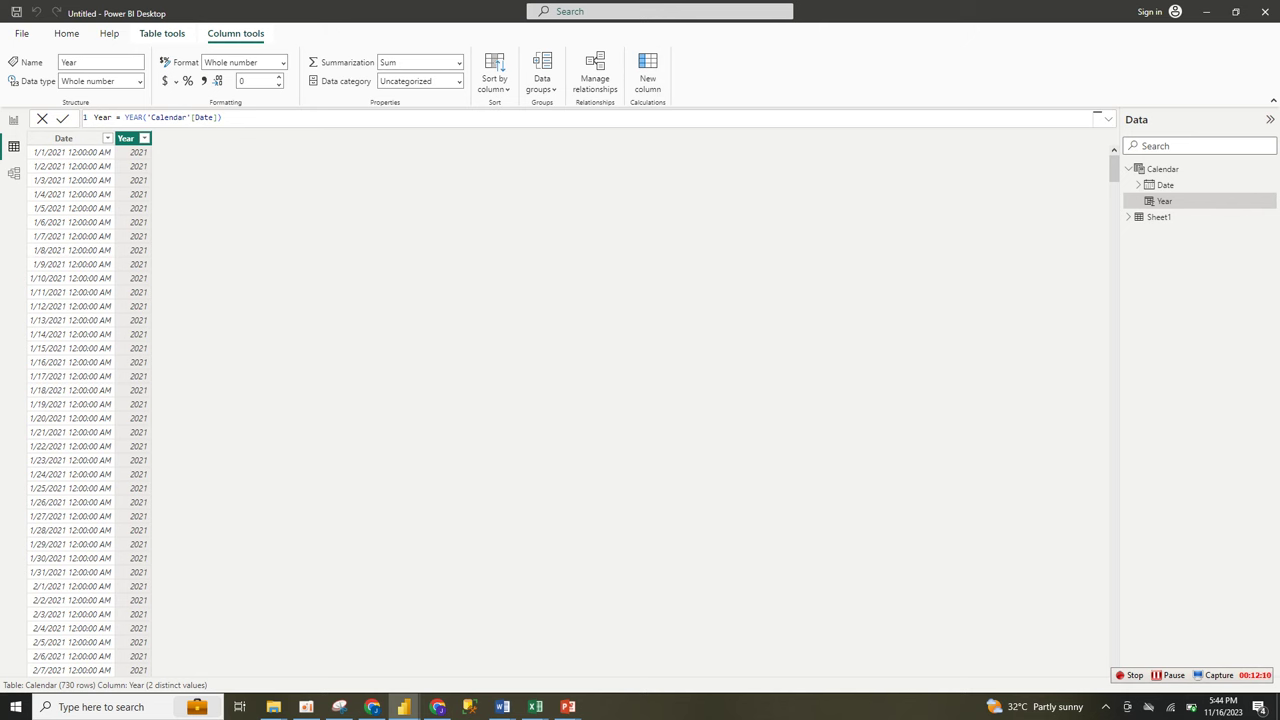
Add another column to the Calendar table, name it Month and begin its formula with the FORMAT function
left_click(648, 73)
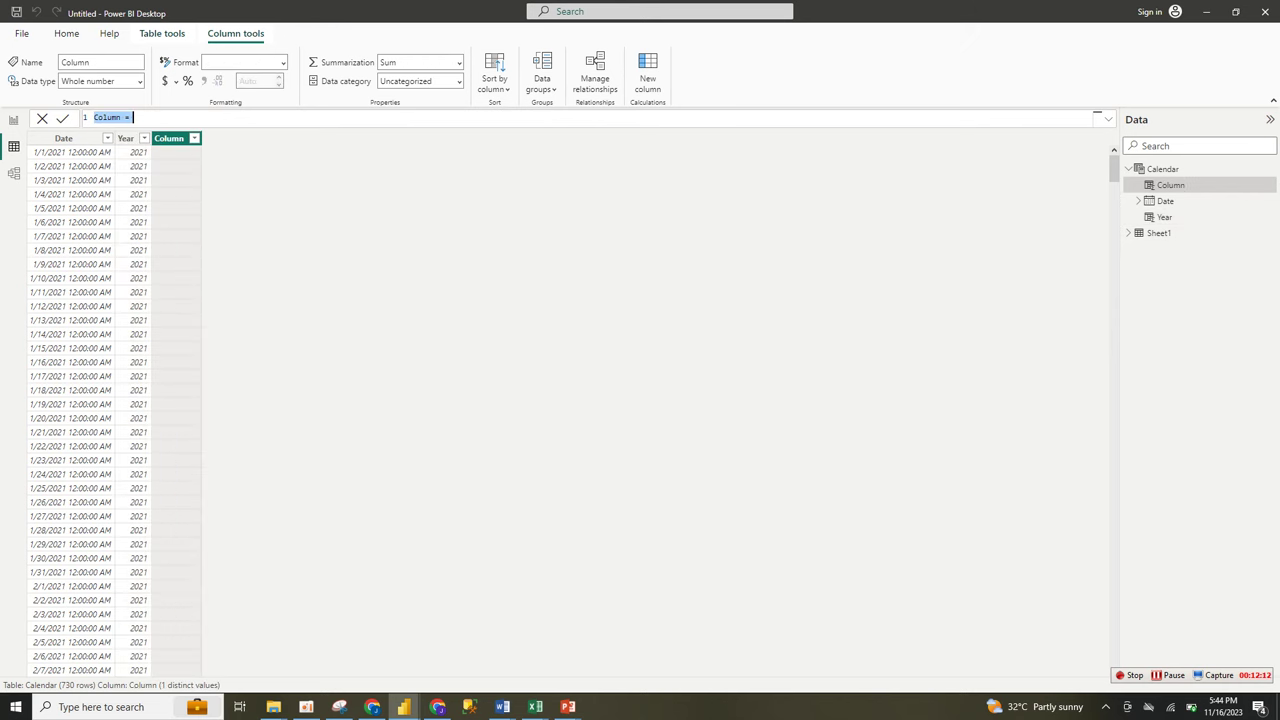
type("Month = form")
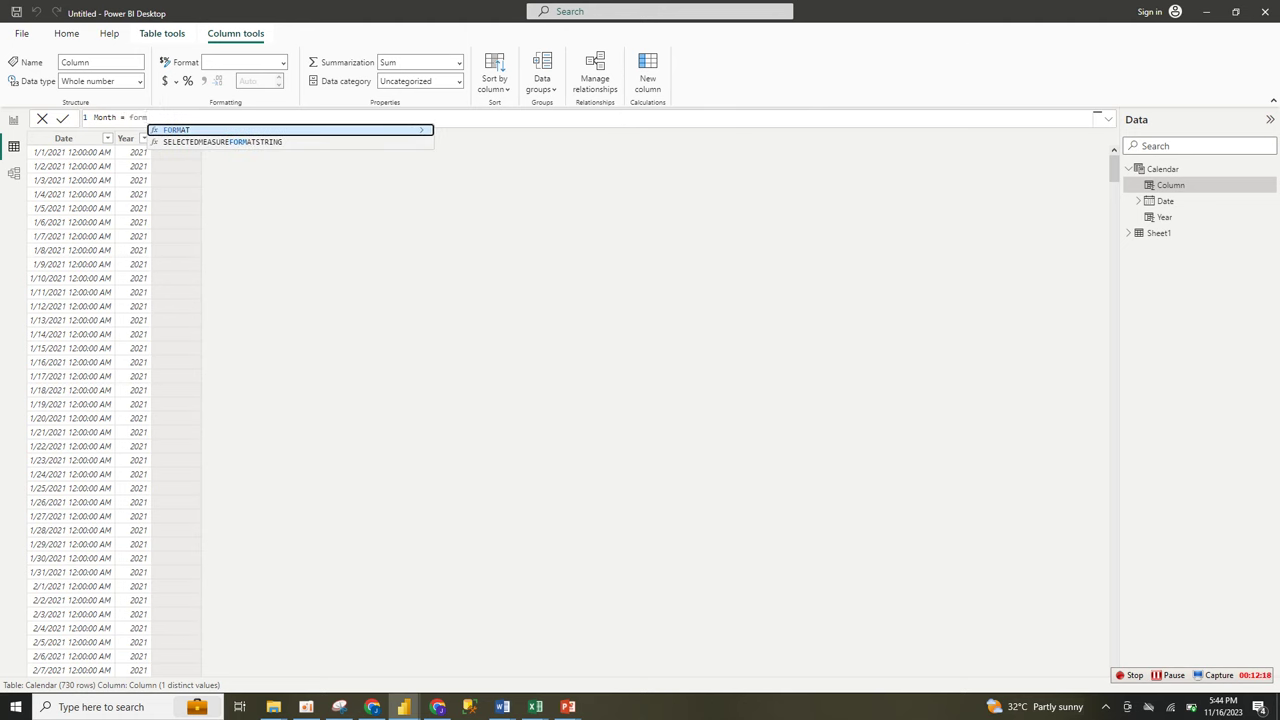
key("Tab")
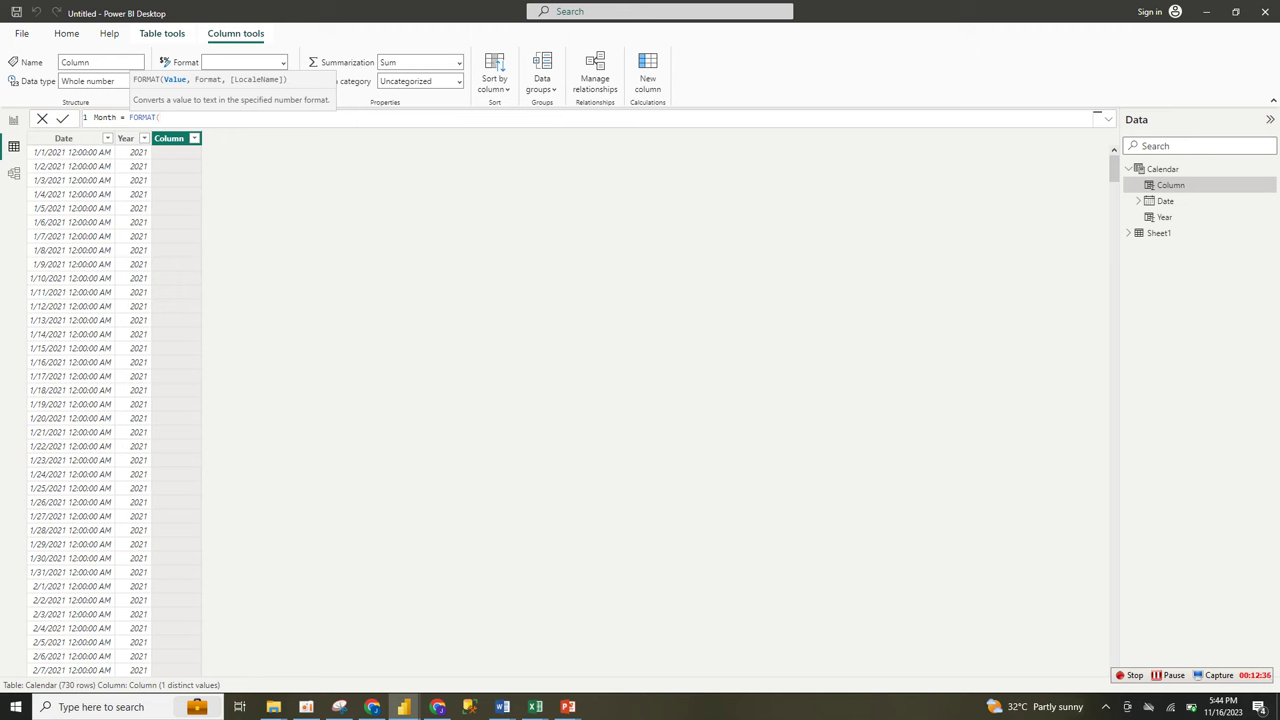
type("month")
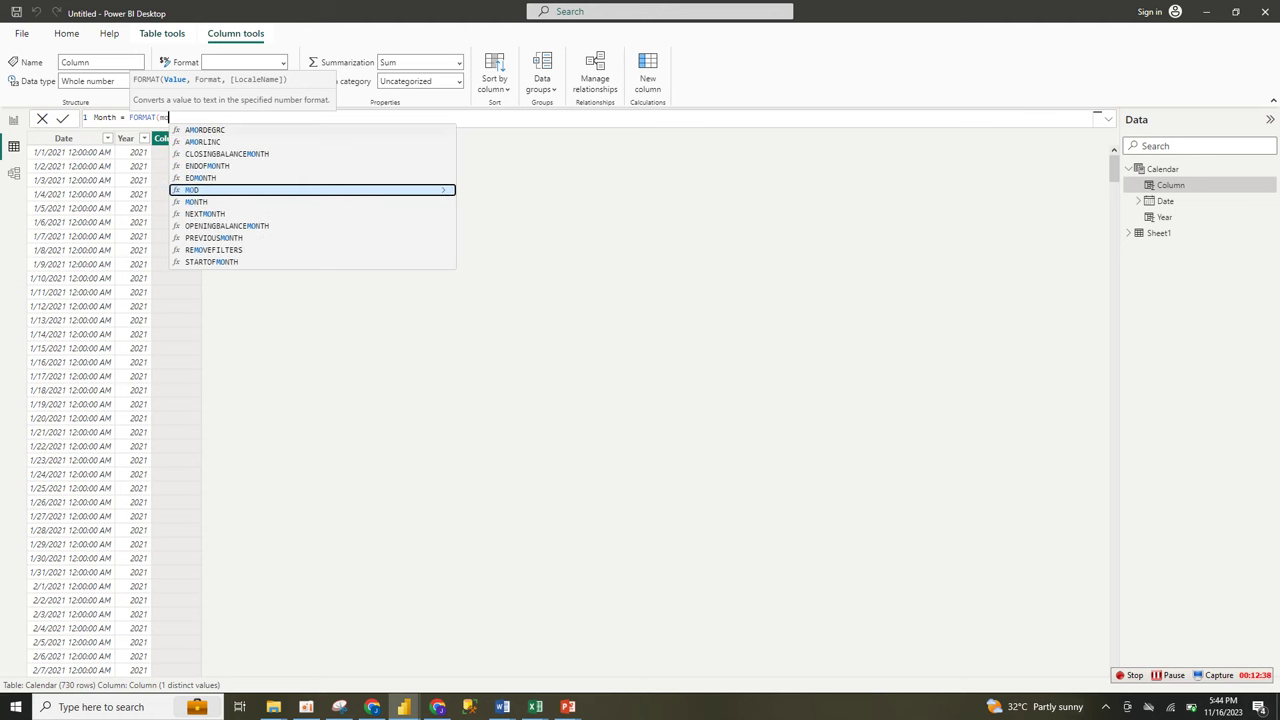
key("Tab")
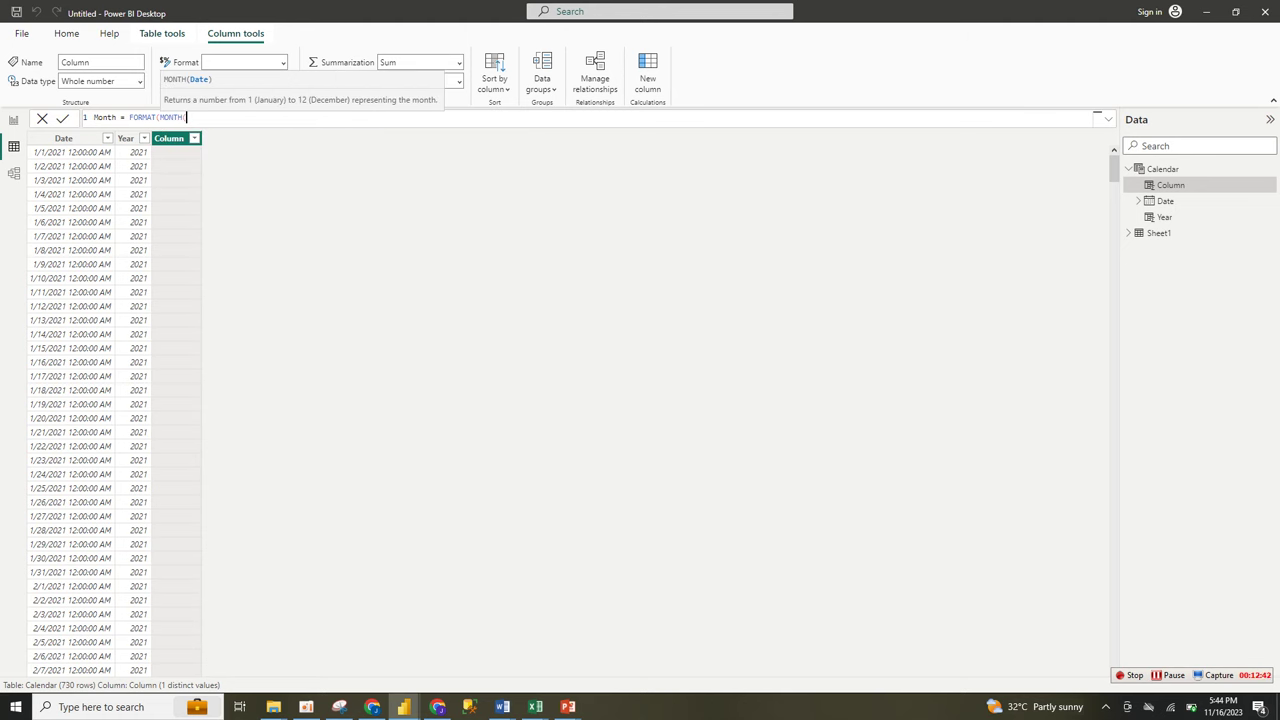
key("BackSpace")
key("BackSpace")
key("BackSpace")
key("BackSpace")
key("BackSpace")
key("BackSpace")
key("BackSpace")
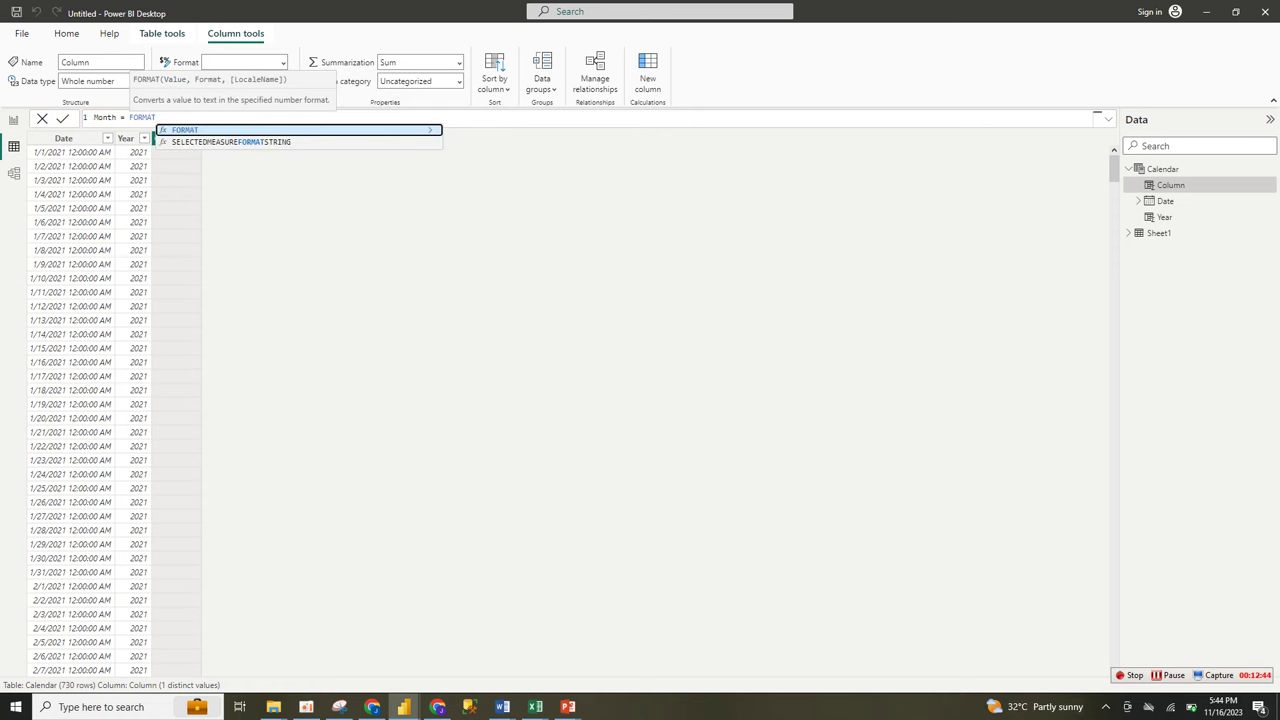
key("Escape")
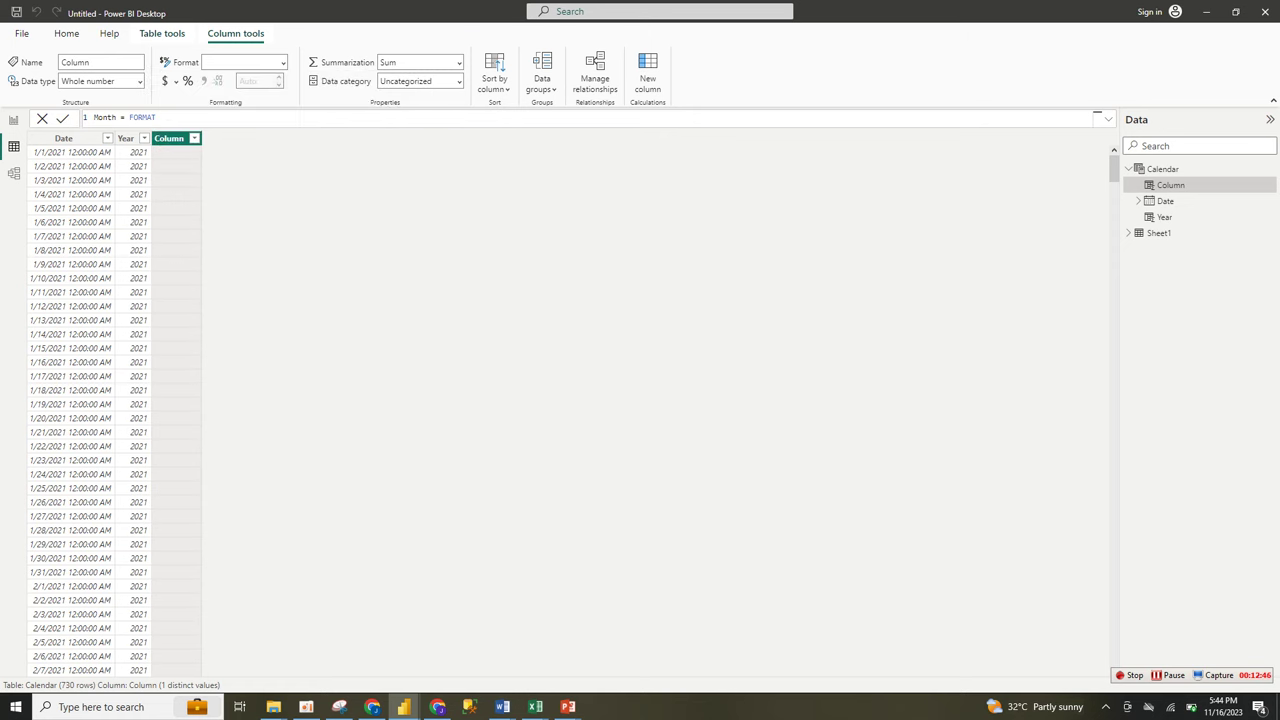
key("Return")
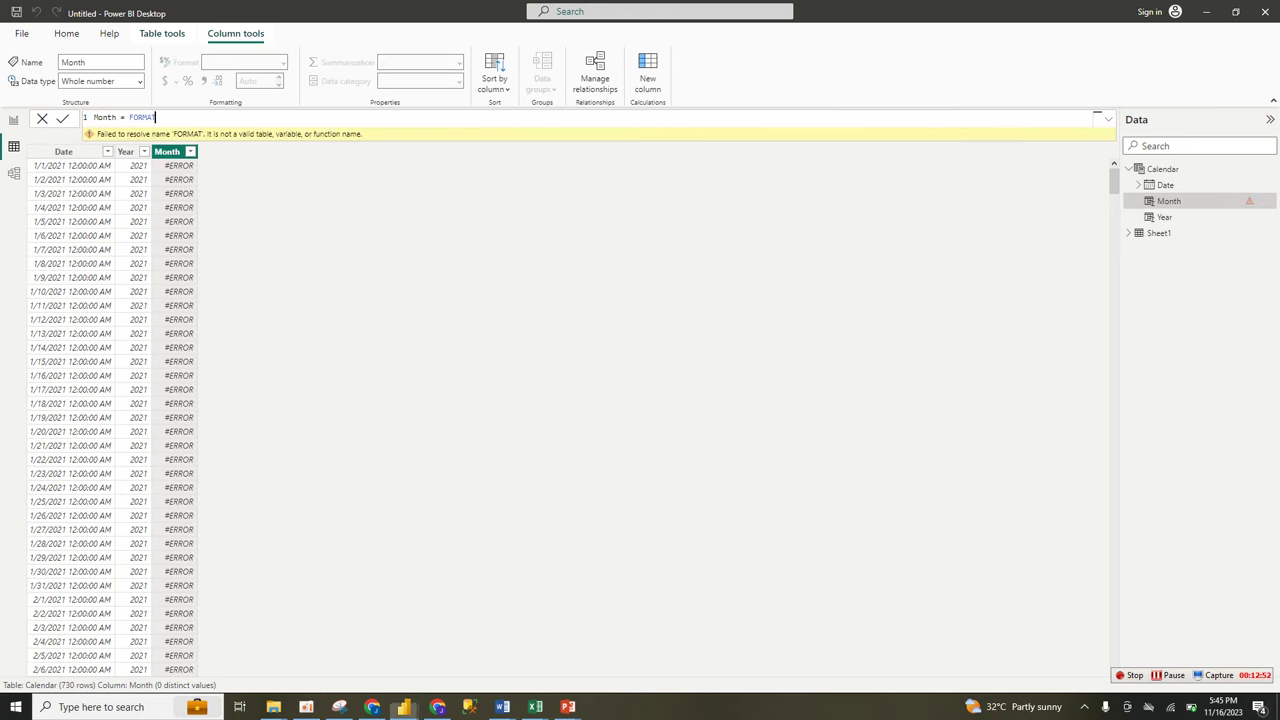
Complete the Month column's formula as FORMAT('Calendar'[Date], "mmm")
key("BackSpace")
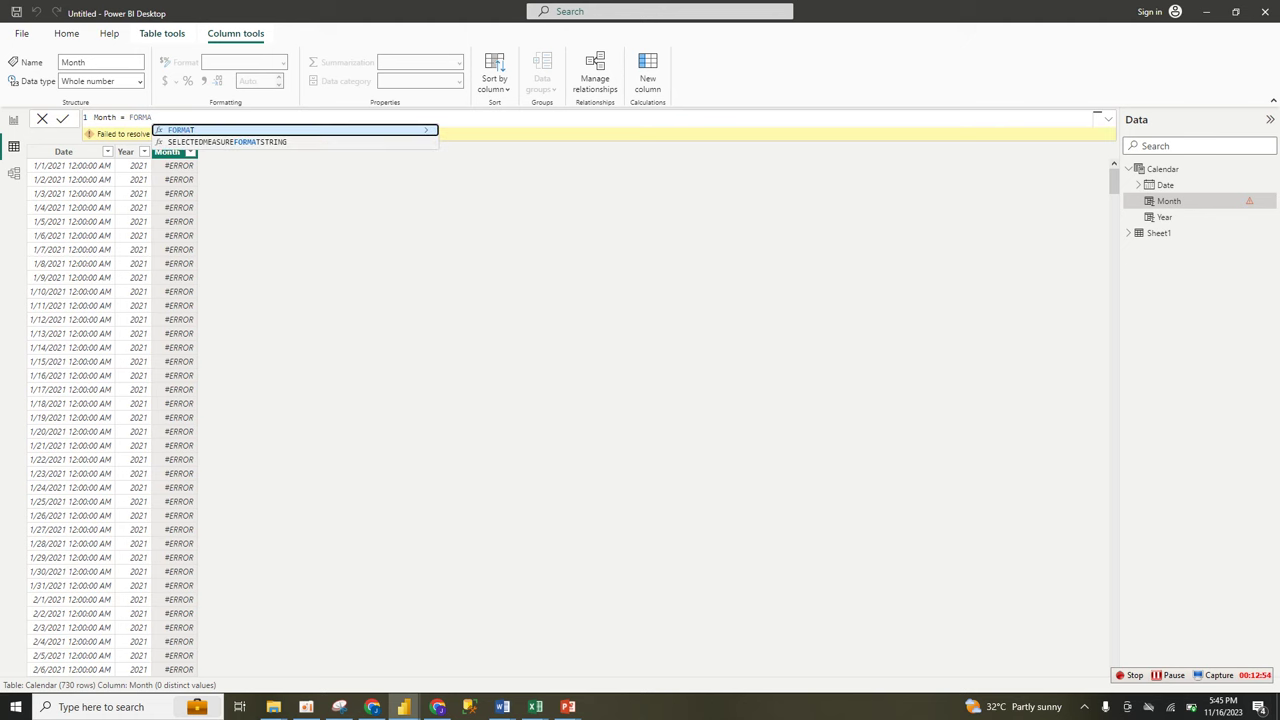
key("Tab")
type("c")
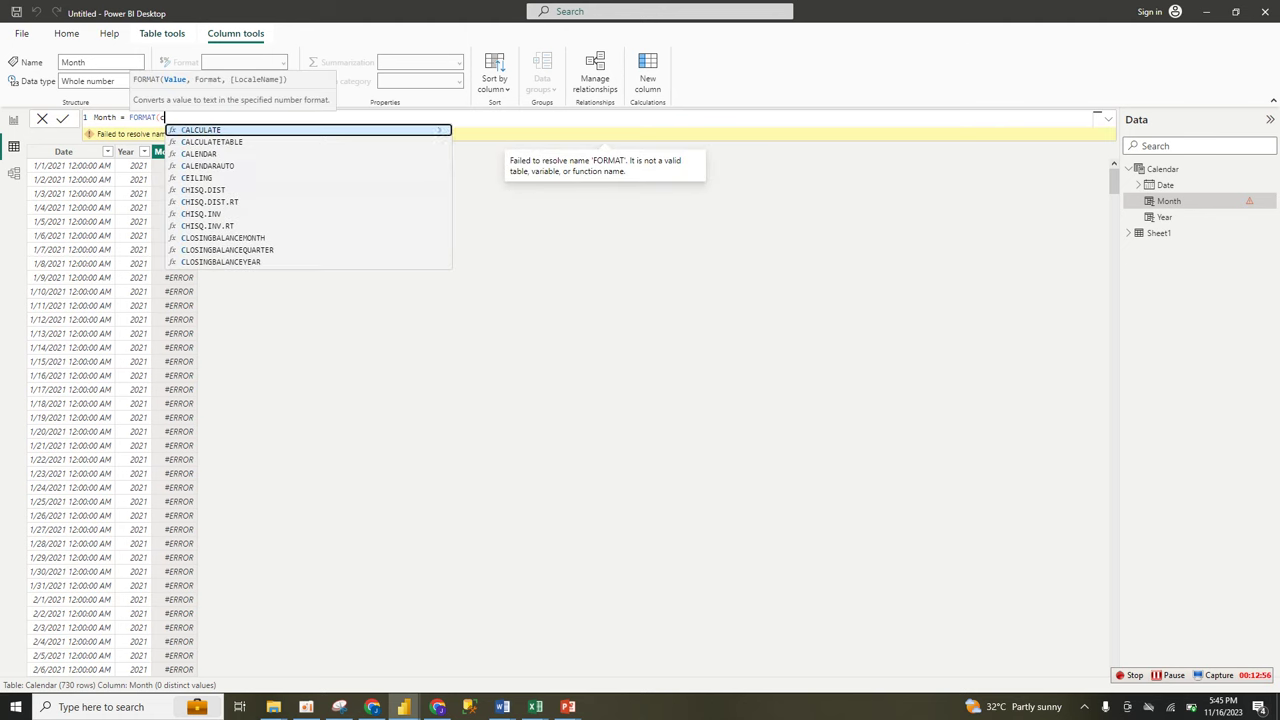
type("al")
key("Up")
key("Up")
key("Tab")
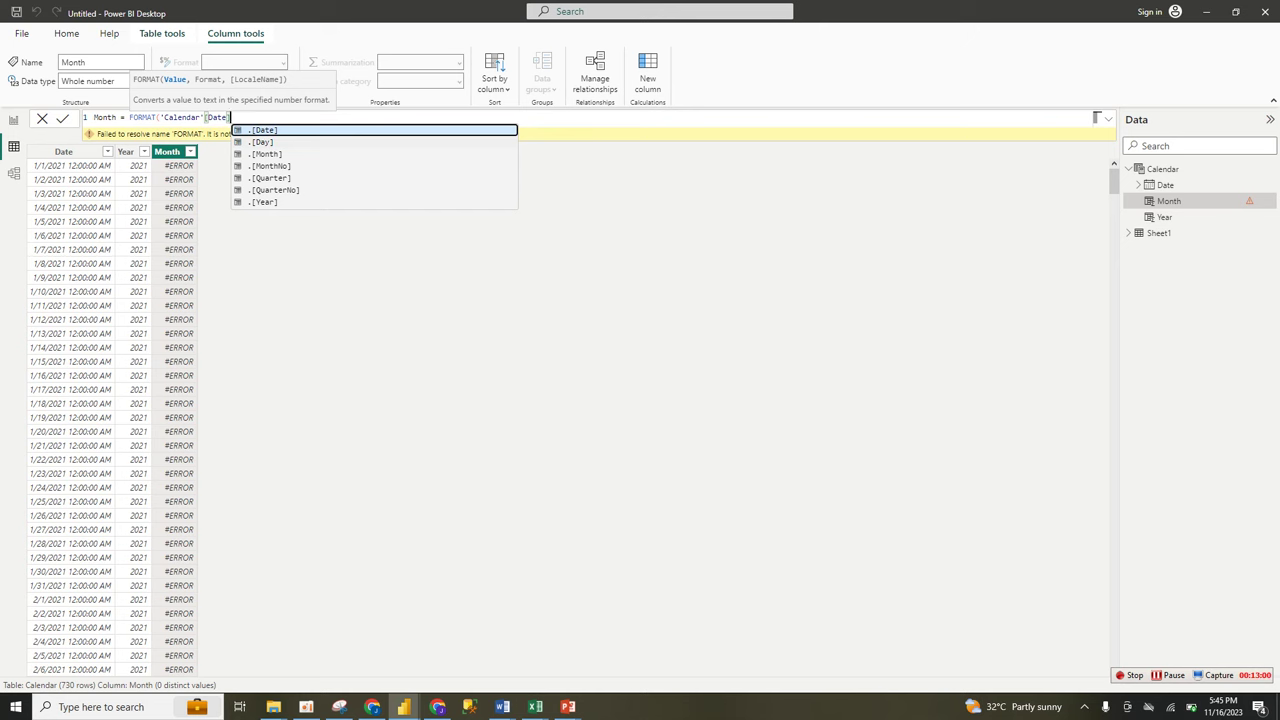
type("]),")
key("BackSpace")
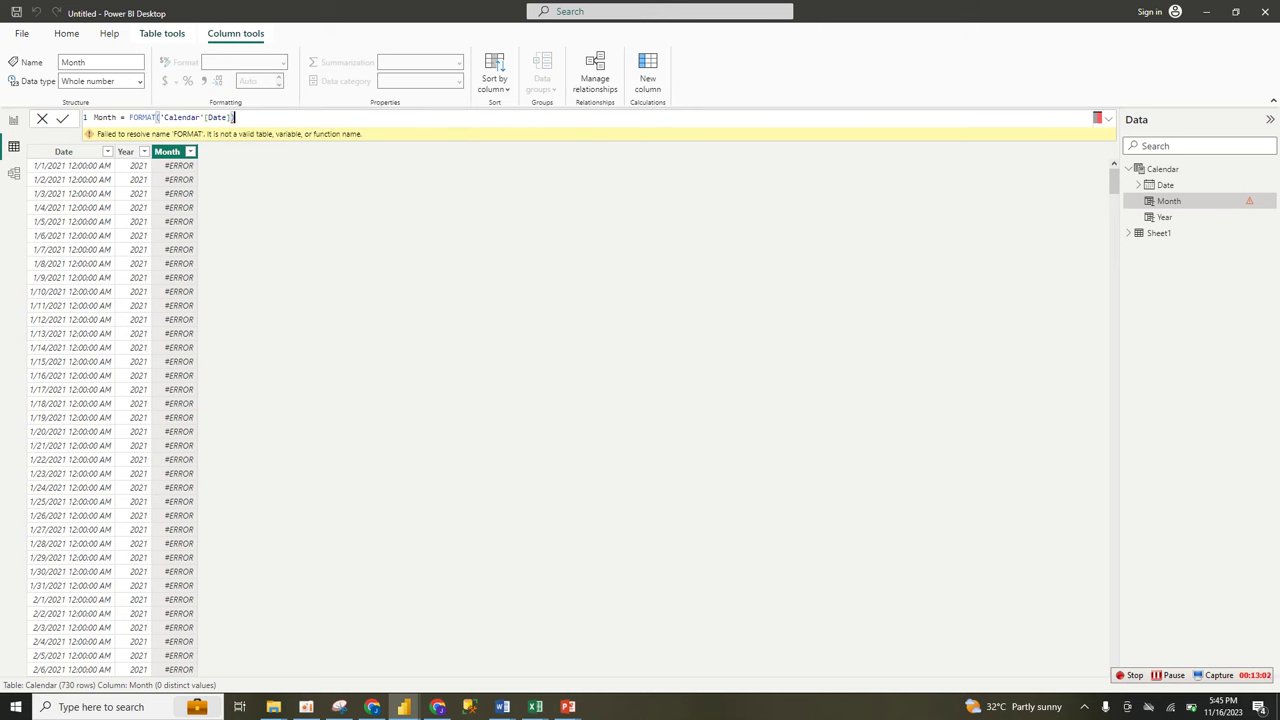
key("BackSpace")
key("BackSpace")
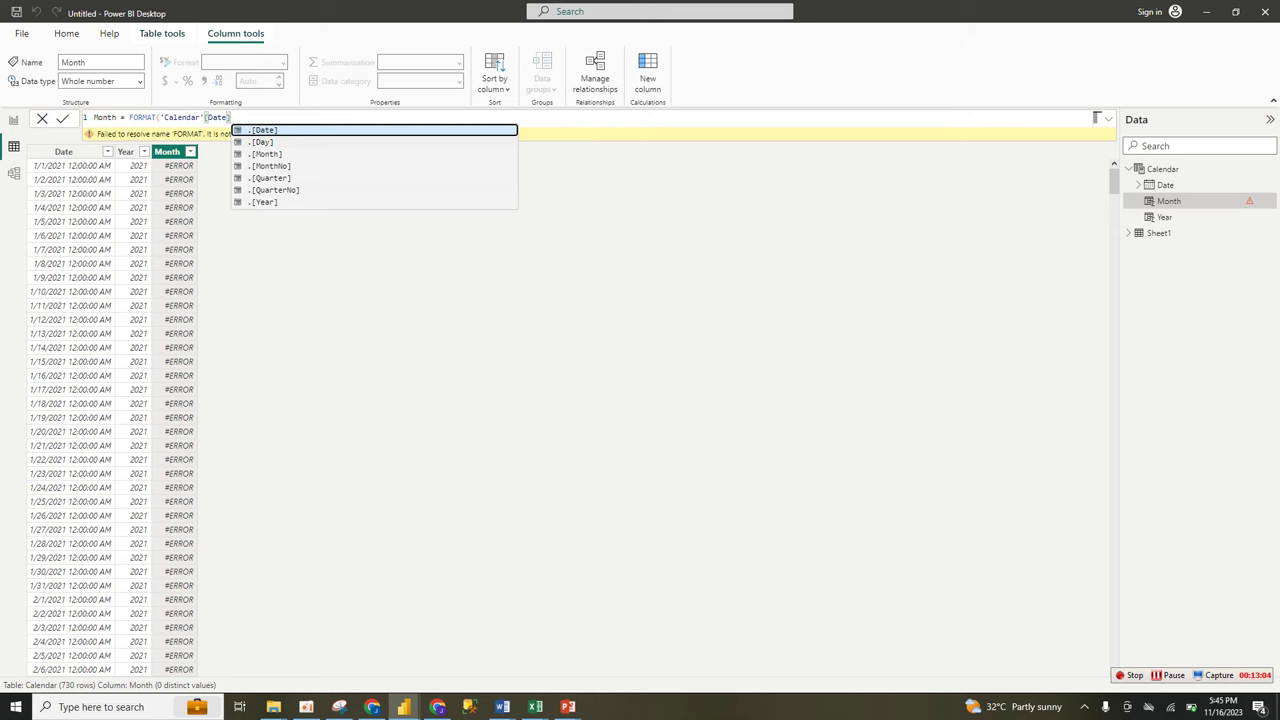
type(", \"")
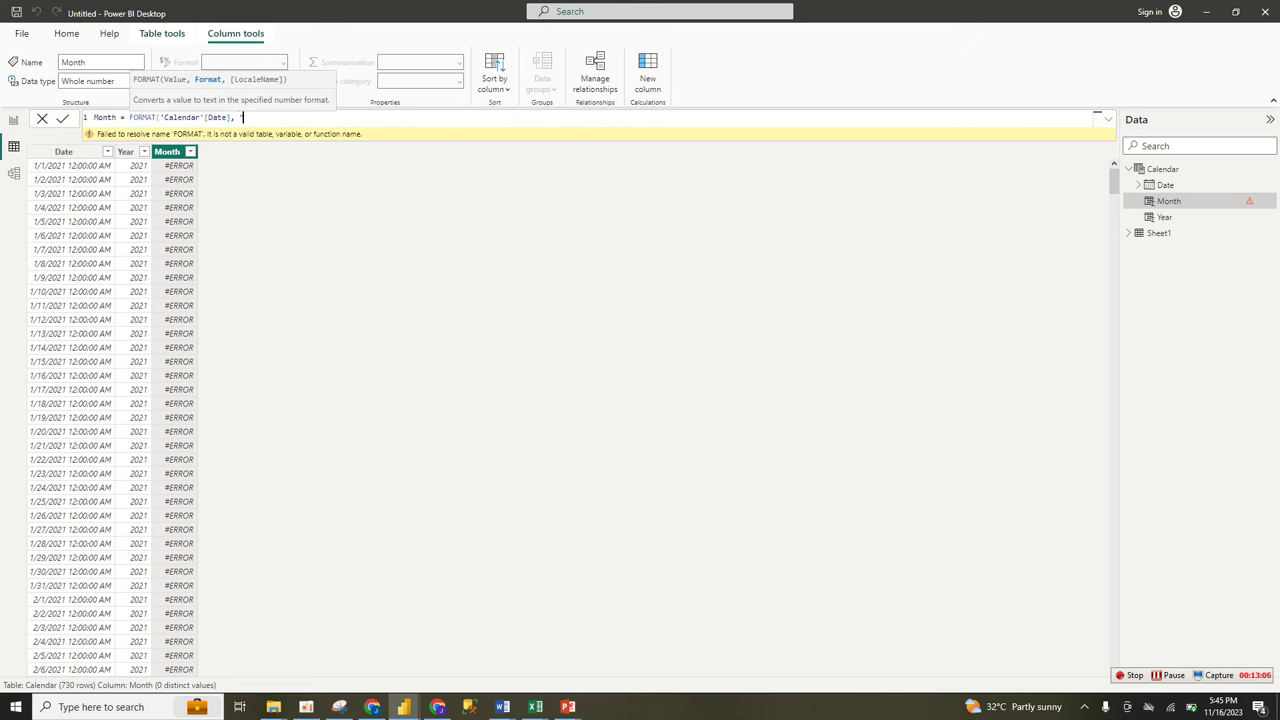
type("mmm\")")
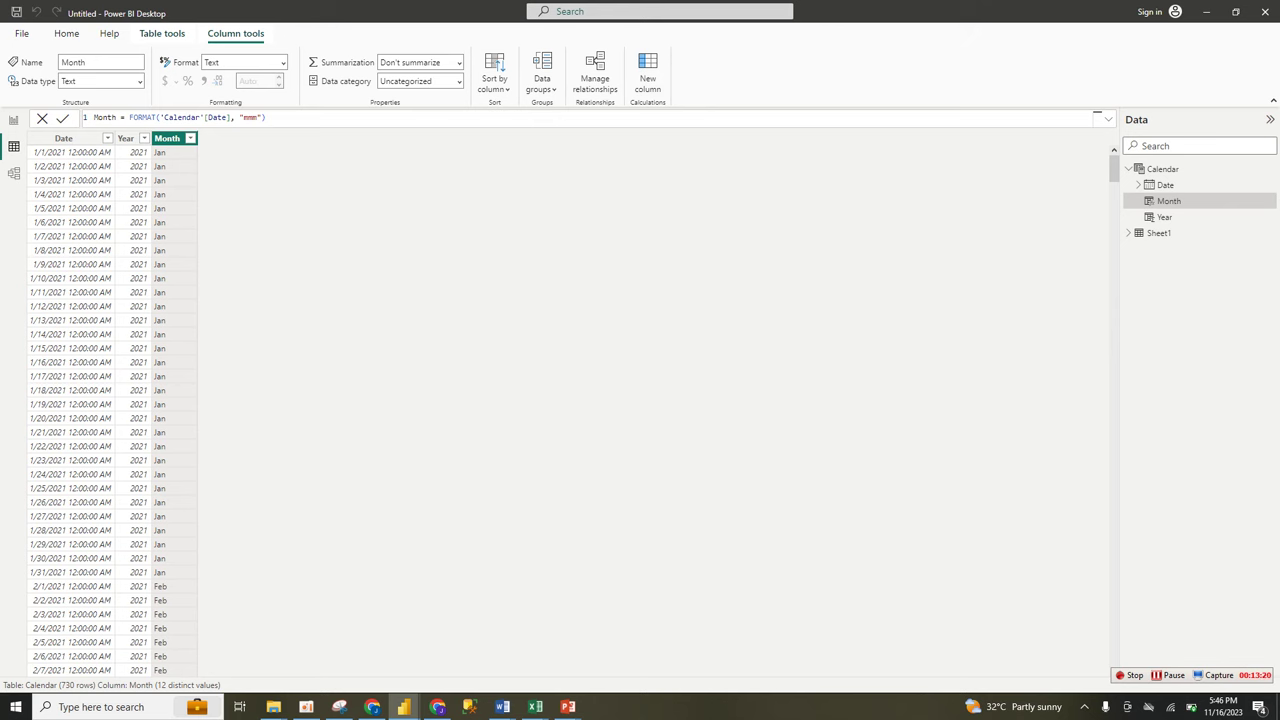
Add a calculated column named Month no to the Calendar table with the formula MONTH('Calendar'[Date].[Date])
left_click(648, 73)
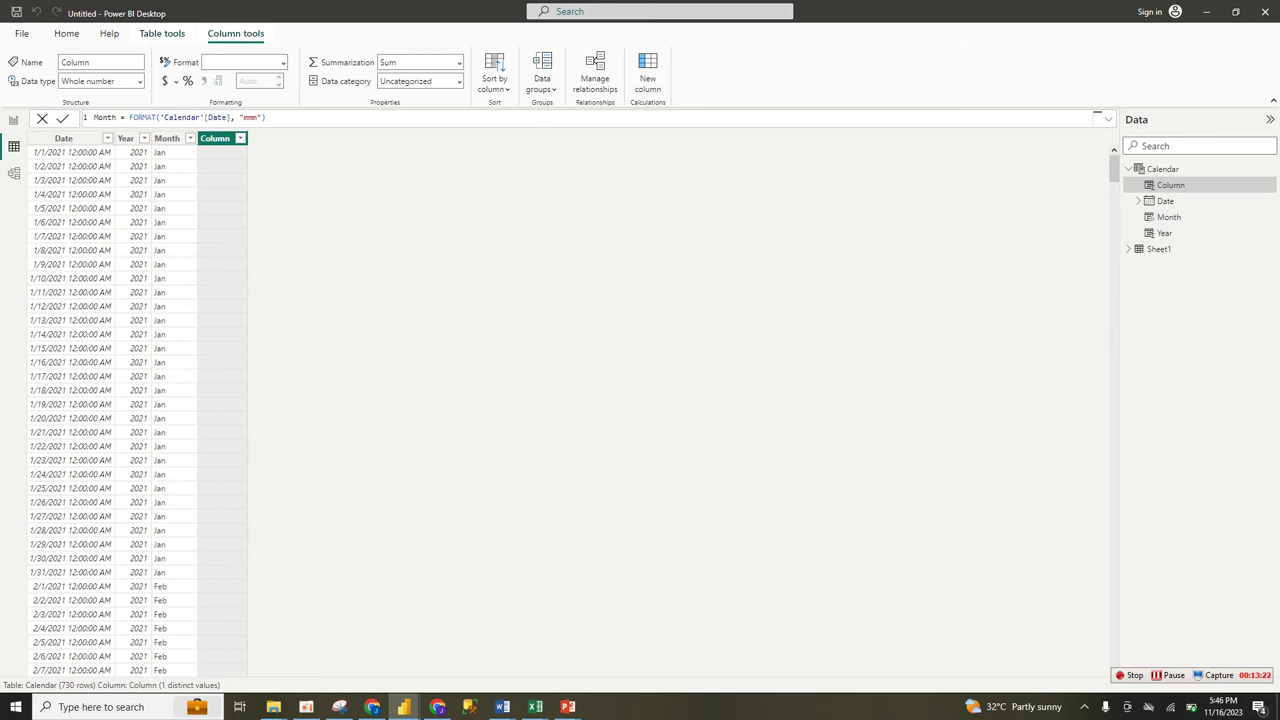
type("Month no = m")
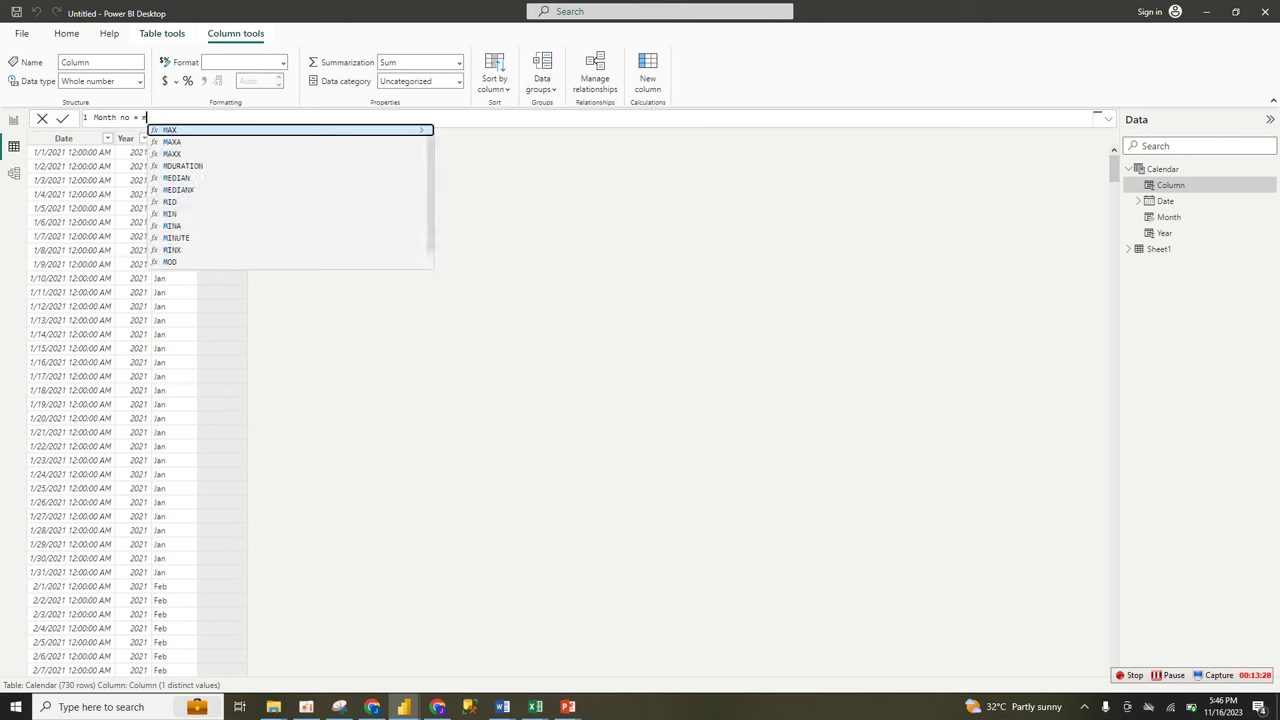
type("onth")
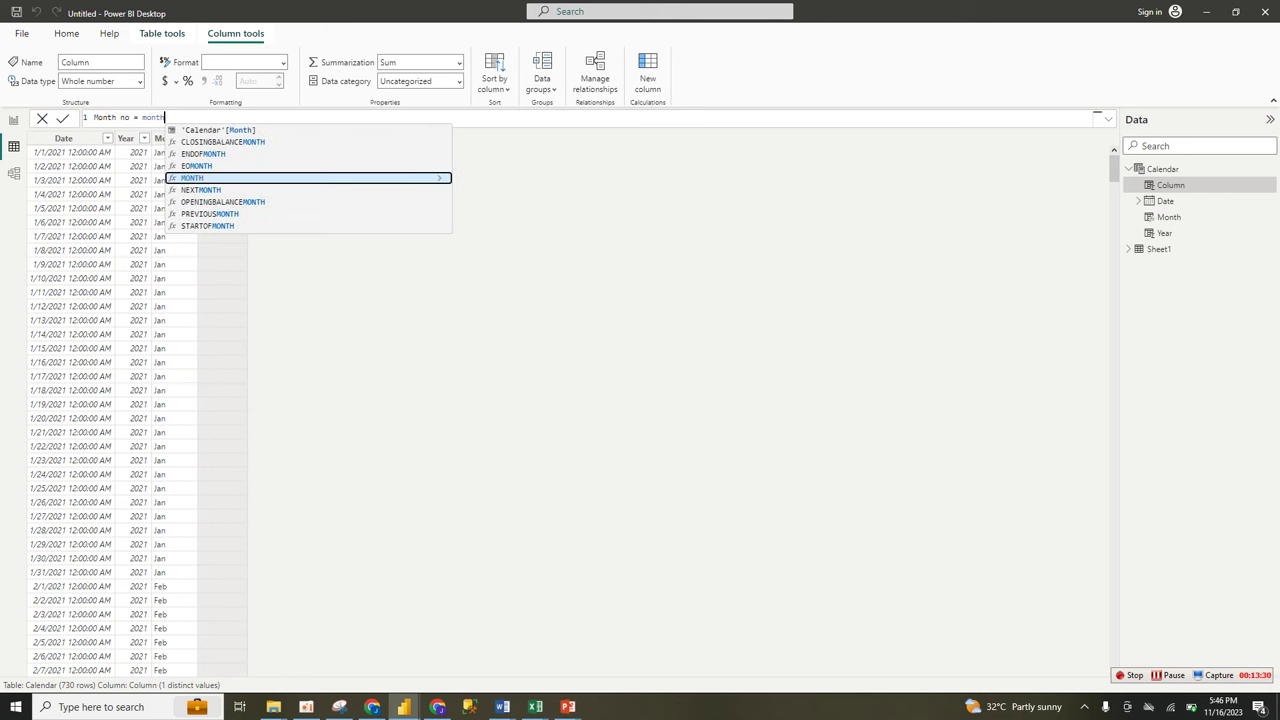
key("Tab")
type("cal")
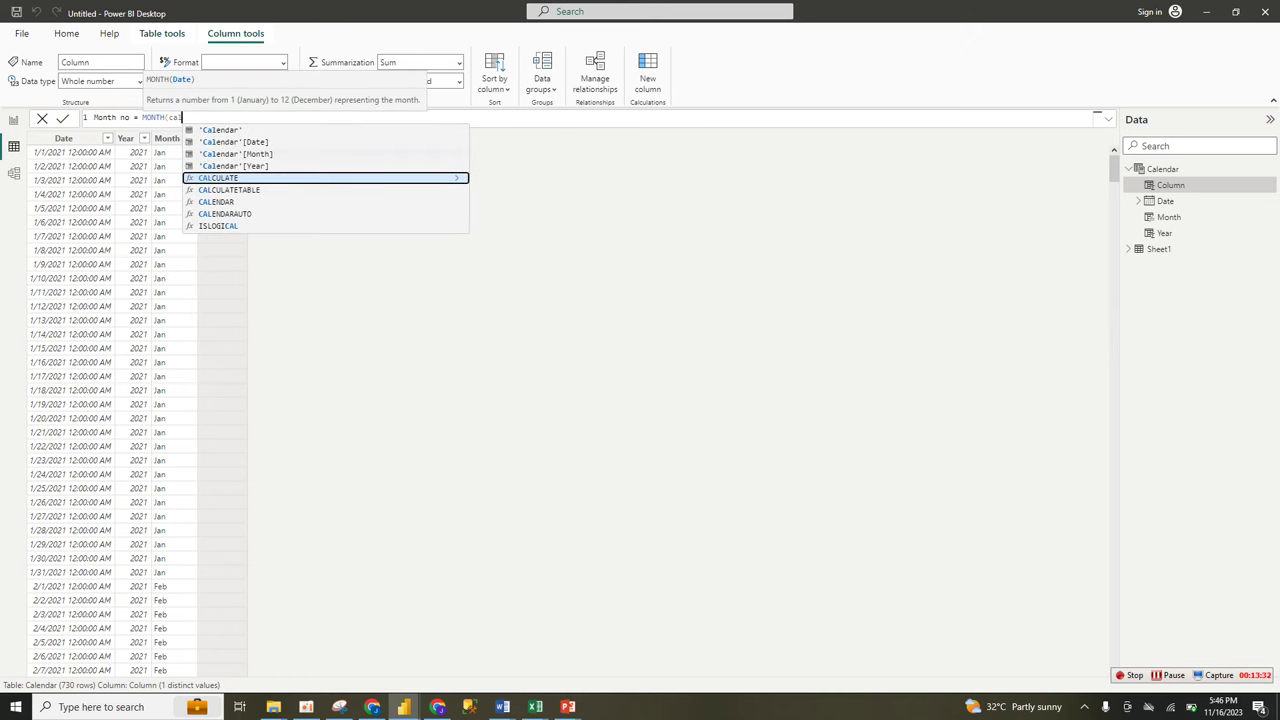
left_click(234, 142)
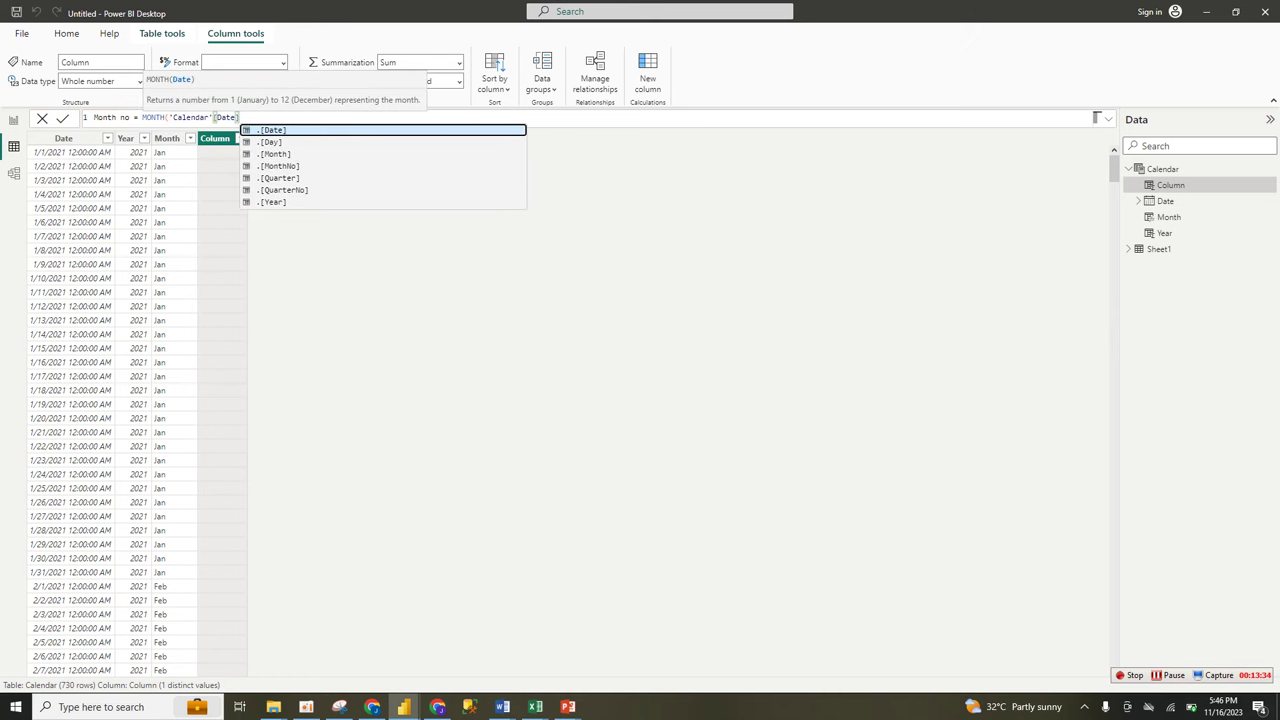
key("Tab")
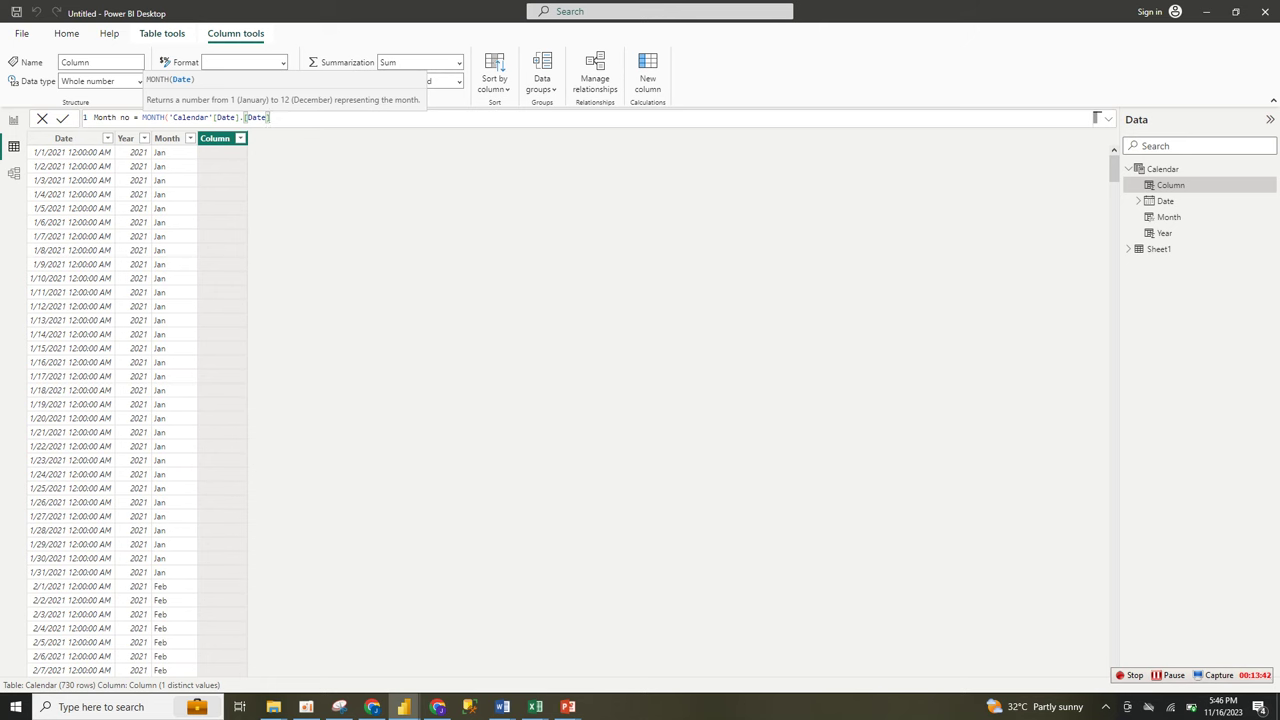
key("Return")
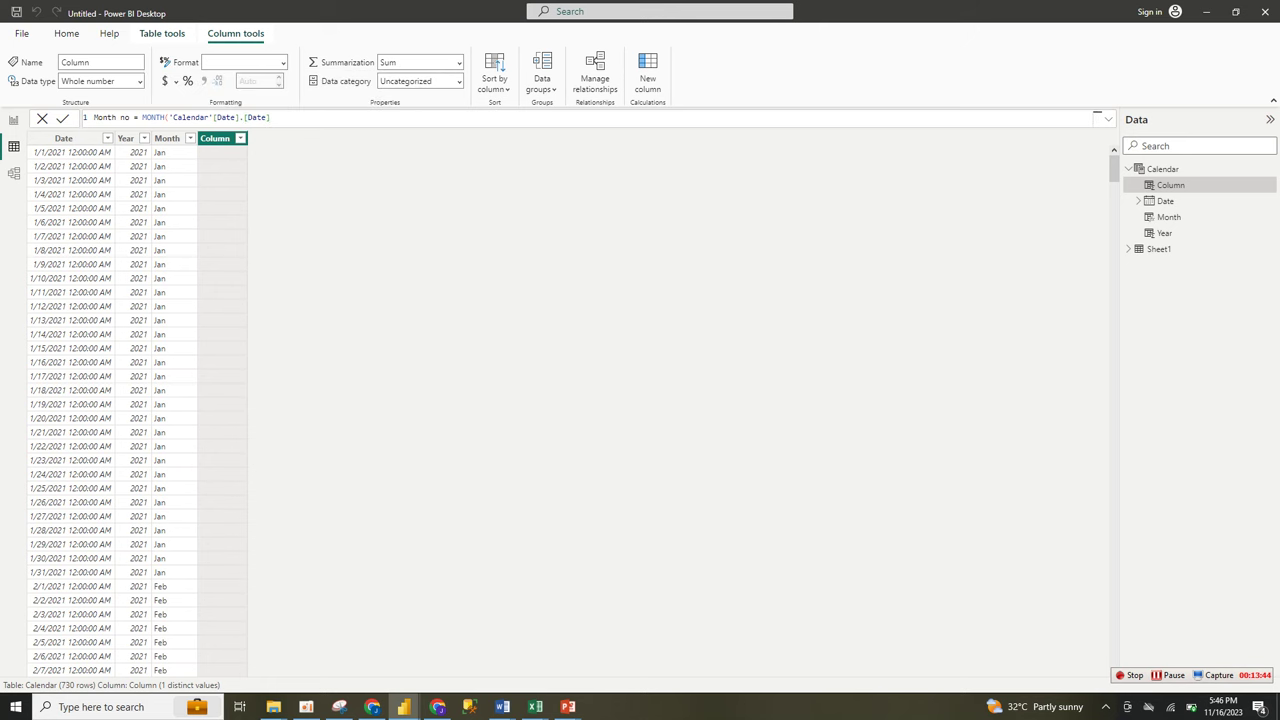
key("Return")
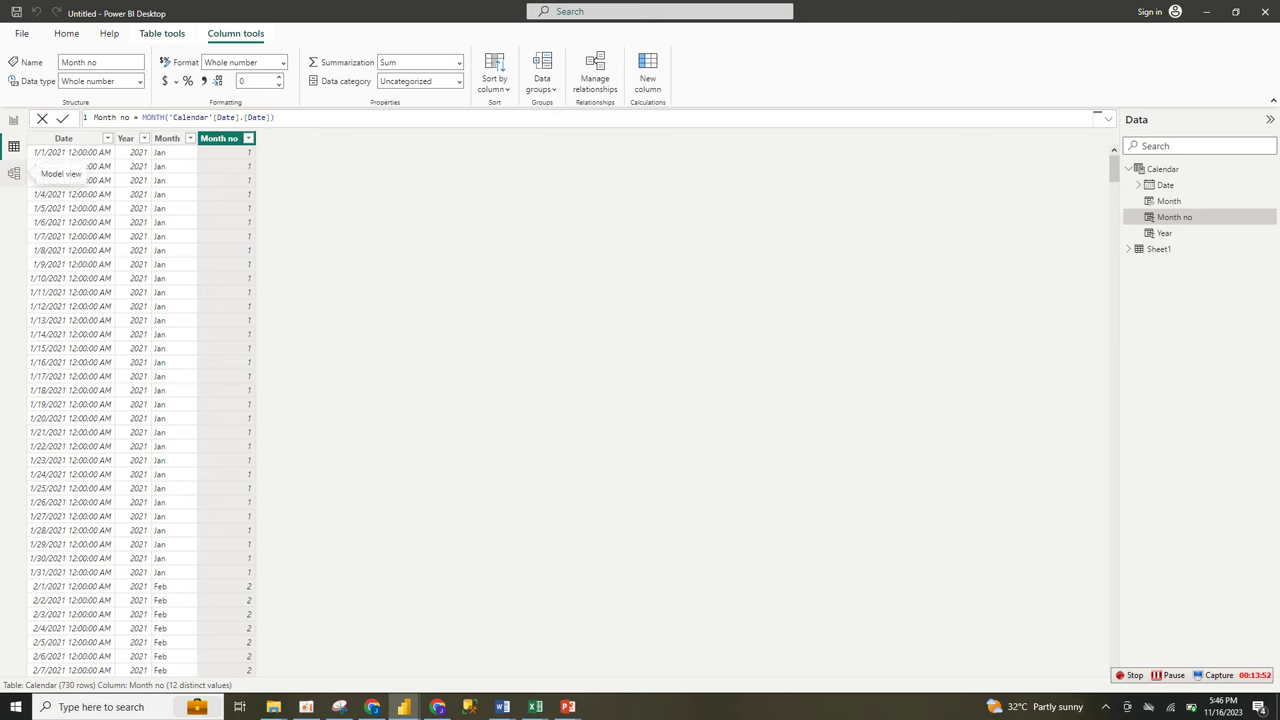
Relate the Calendar table's Date to Sheet1's Accident Date in the model, and space the Calendar table farther from Sheet1
left_click(14, 174)
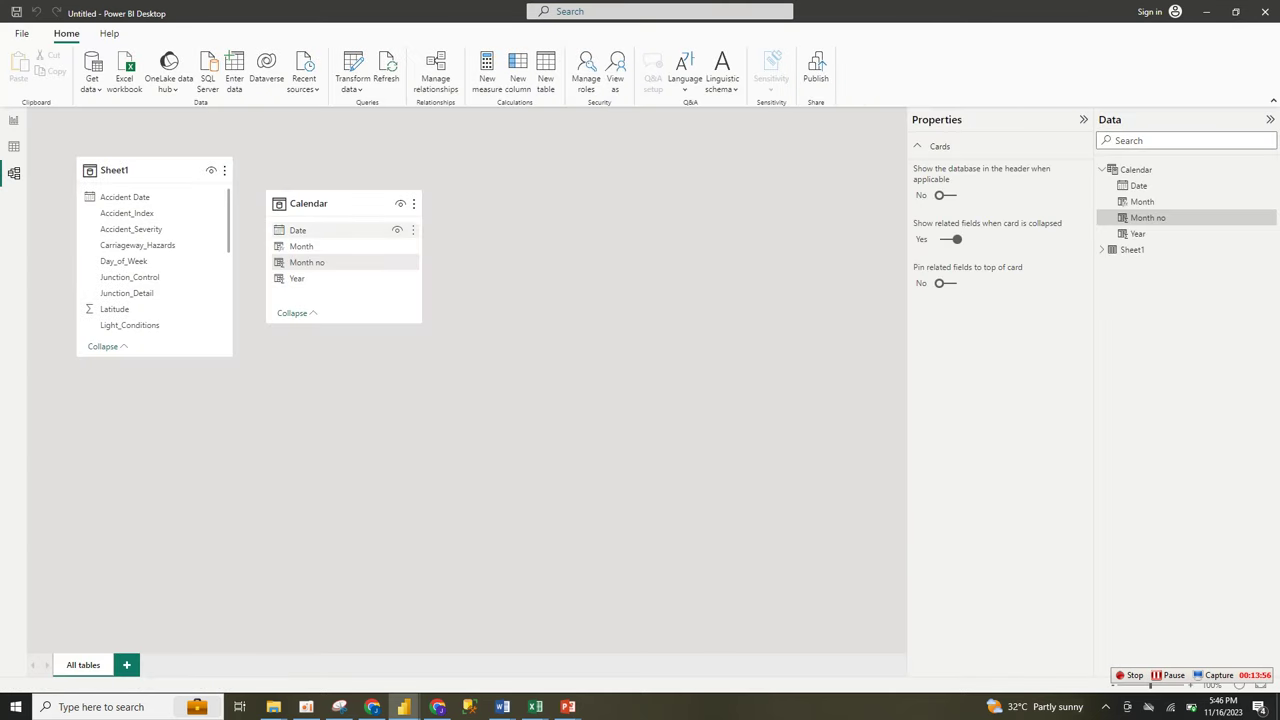
left_click_drag(297, 230, 125, 197)
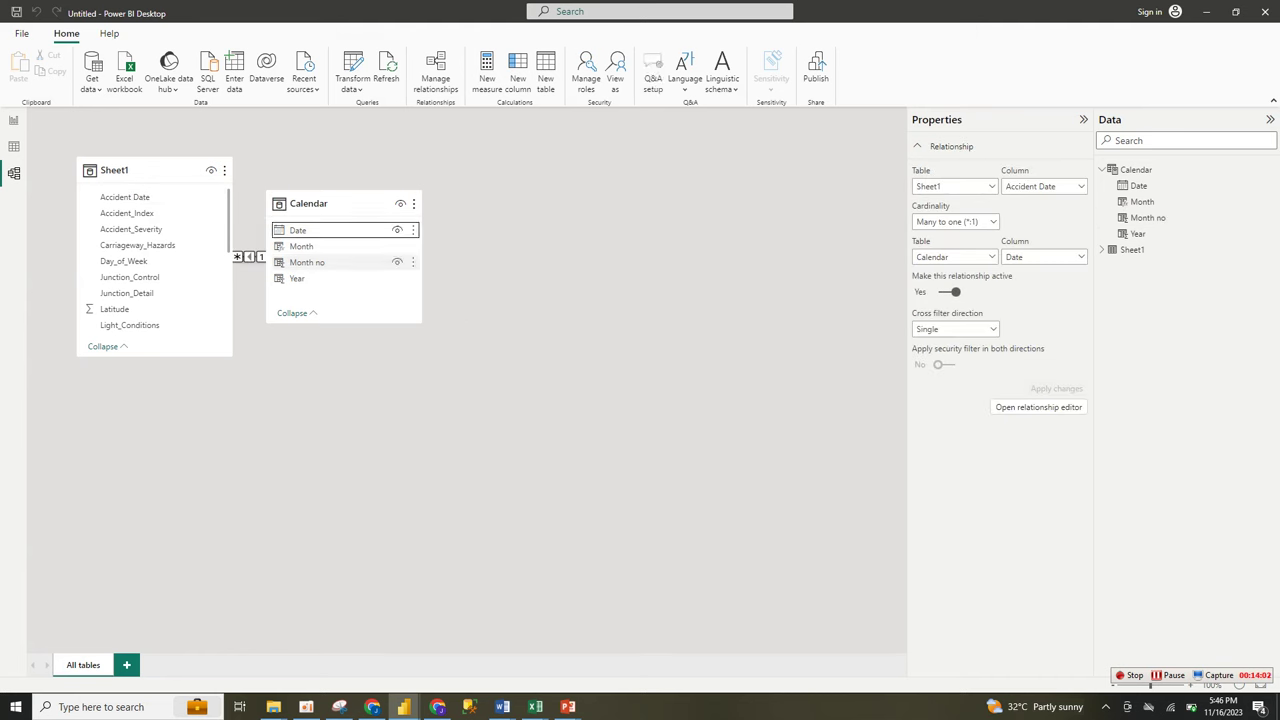
left_click_drag(345, 204, 619, 240)
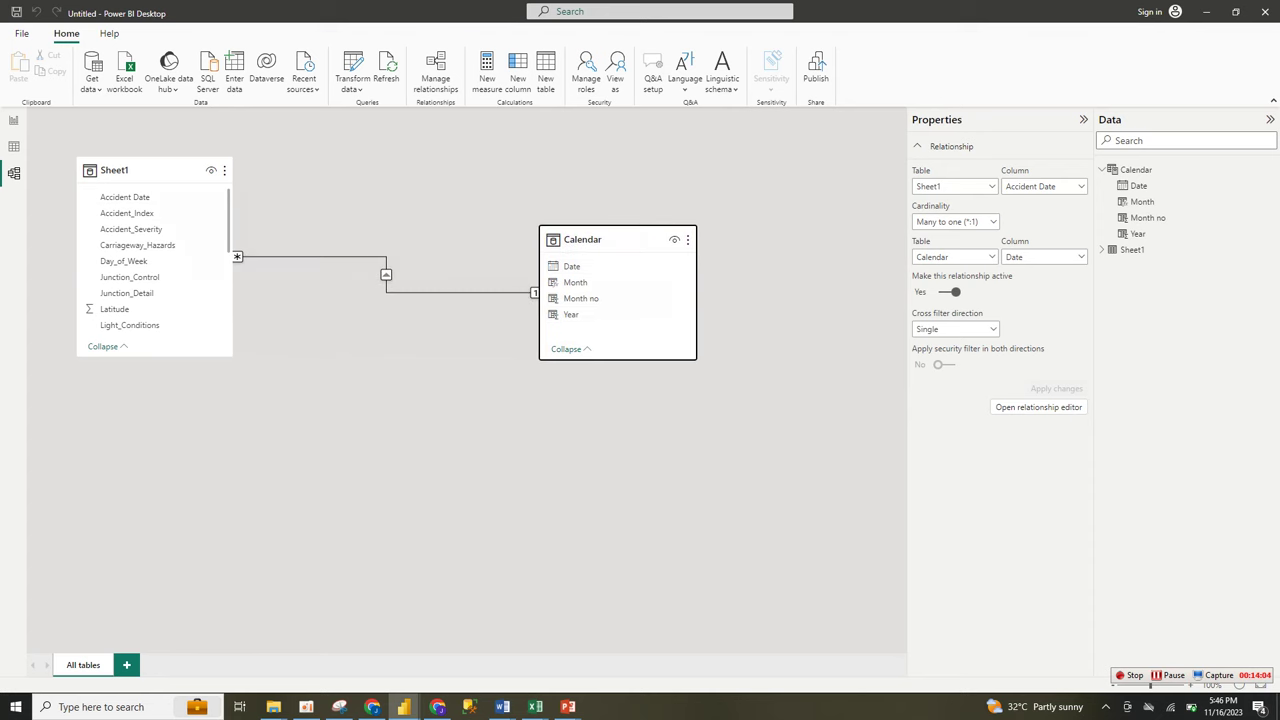
Set the report page's canvas background to black with 0% transparency
left_click(14, 120)
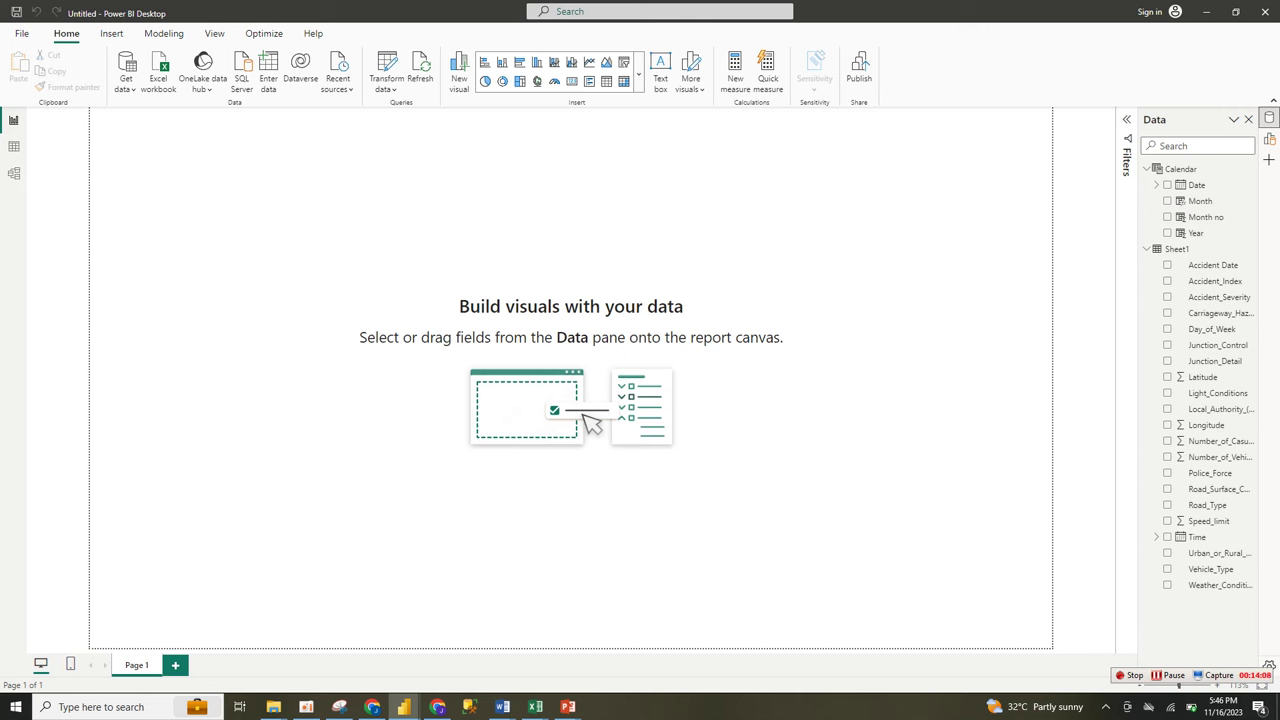
right_click(990, 192)
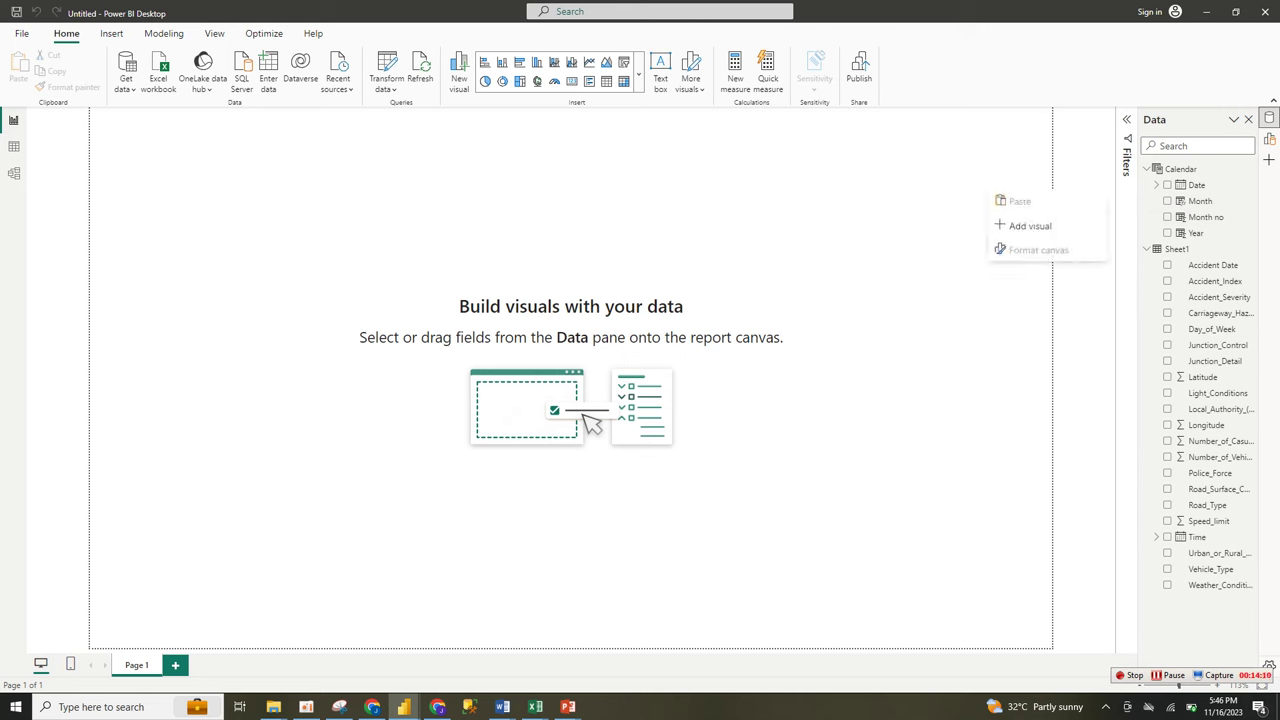
right_click(817, 192)
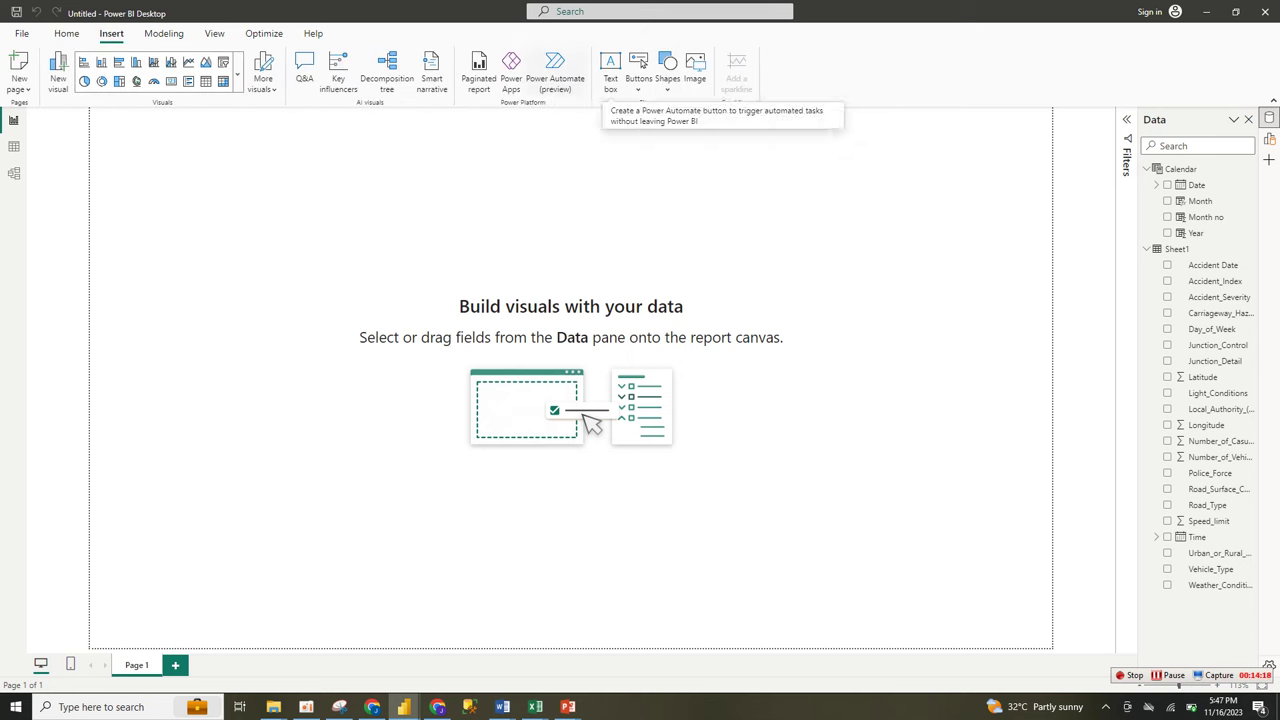
left_click(214, 33)
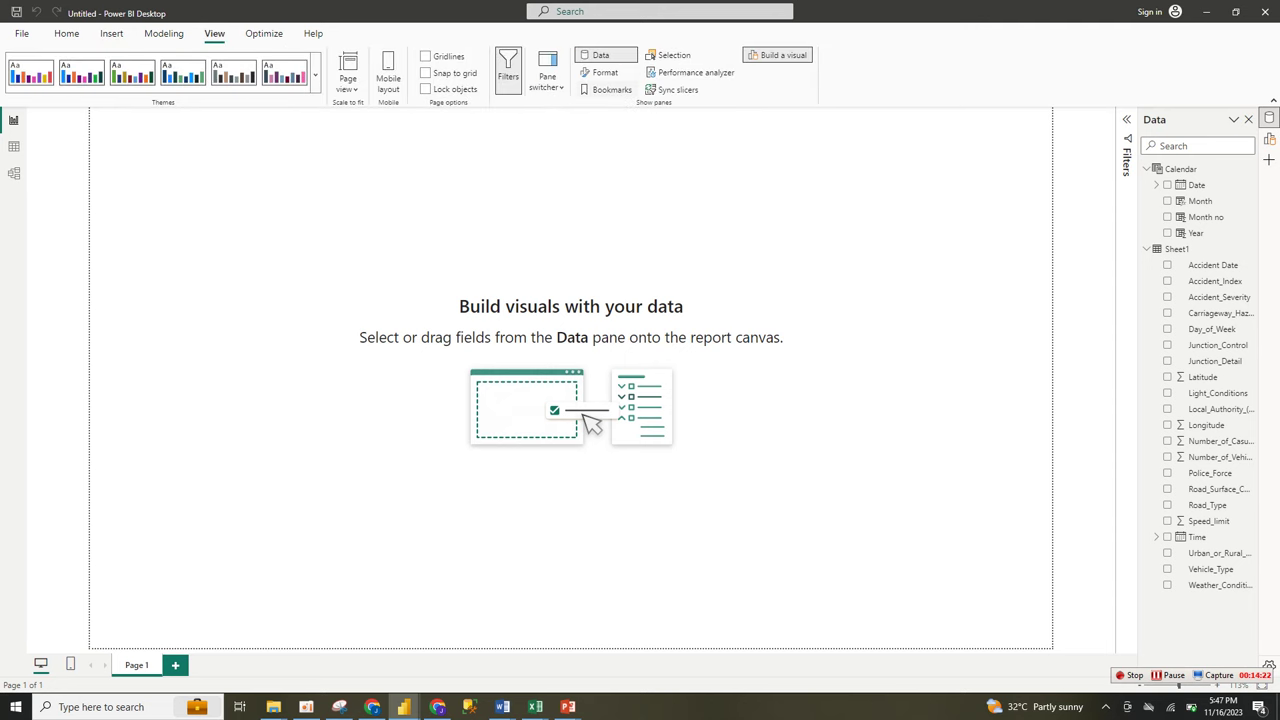
left_click(605, 72)
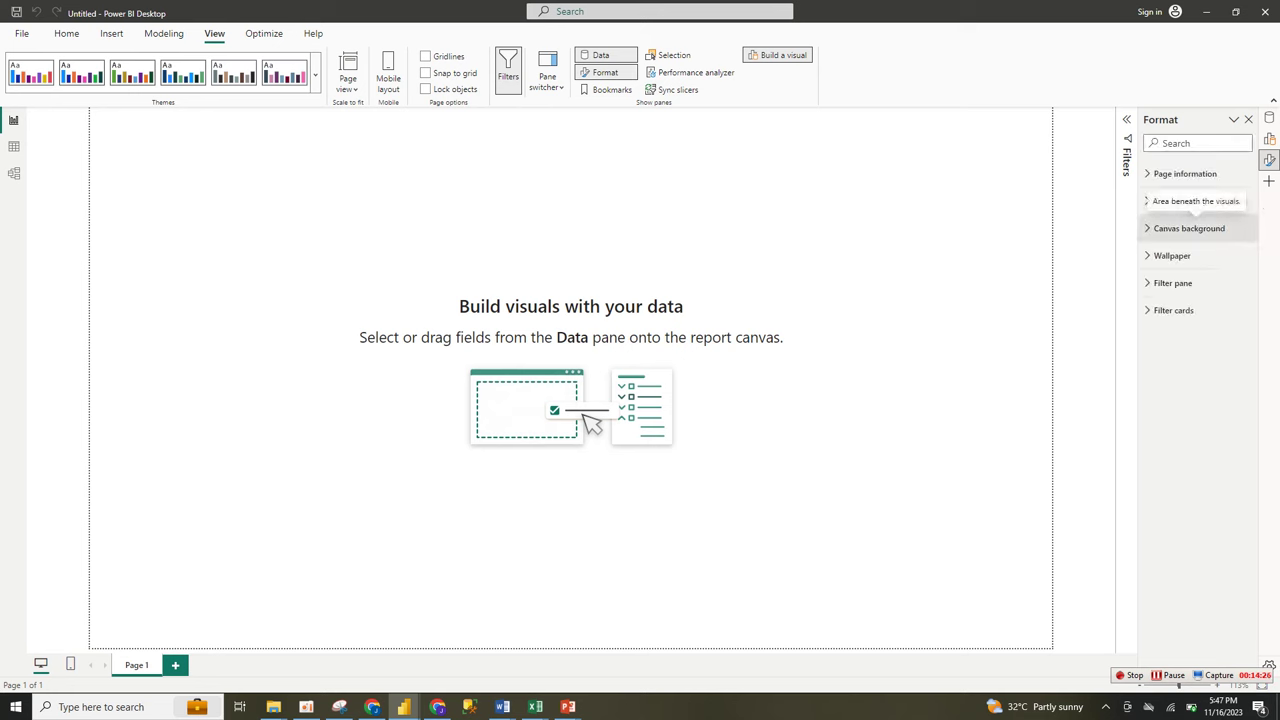
left_click(1189, 228)
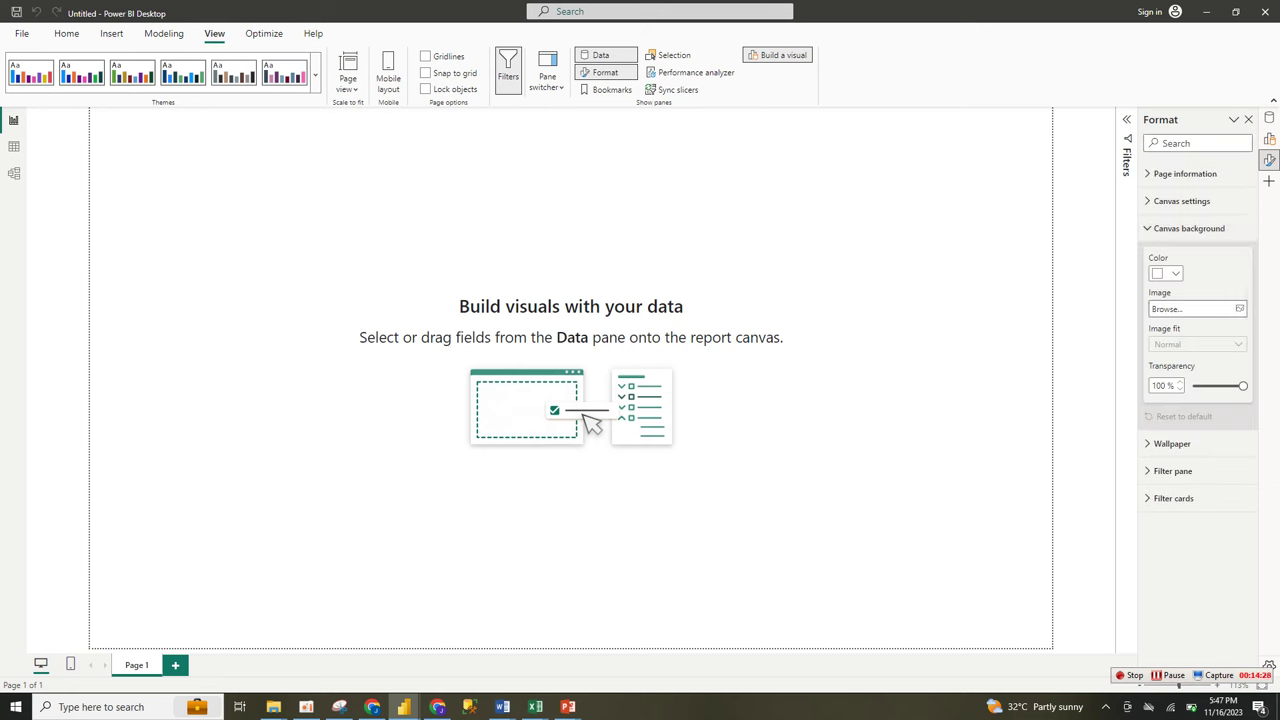
left_click(1166, 273)
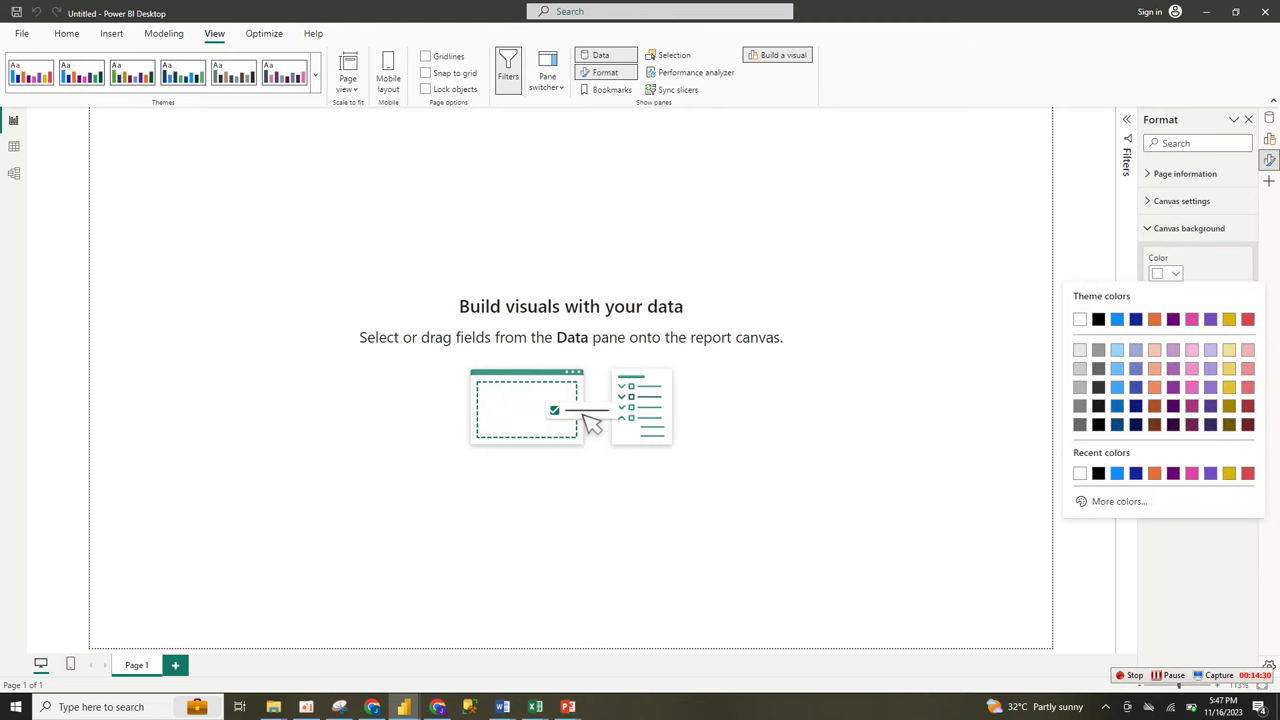
left_click(1098, 319)
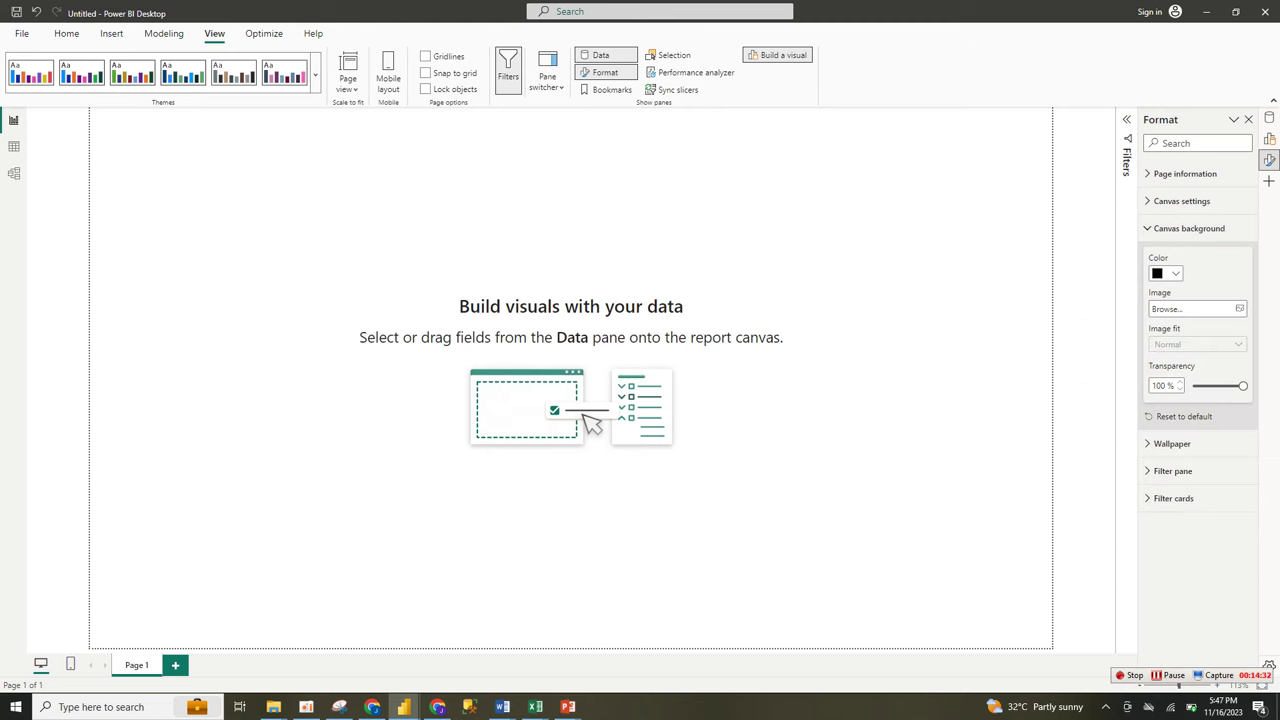
left_click_drag(1243, 385, 1193, 386)
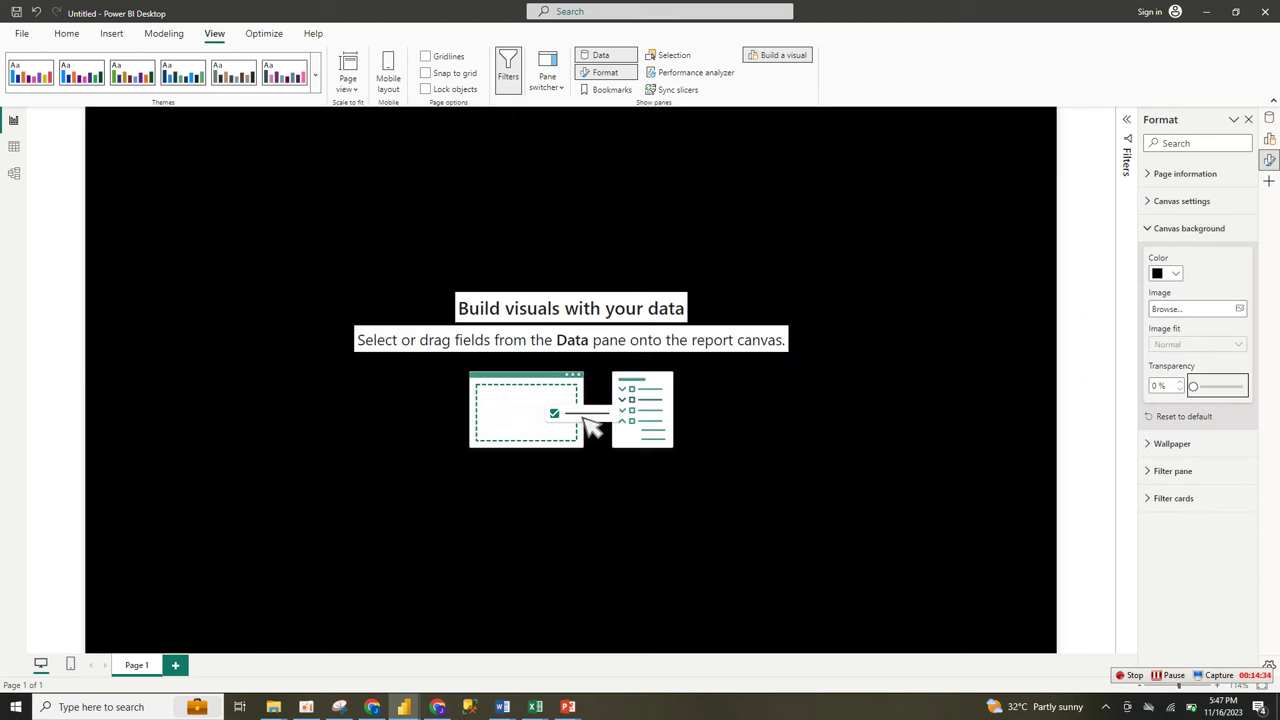
Use Picture2 from Downloads as the canvas background image with image fit set to Fit, and return to the data fields
left_click(1190, 309)
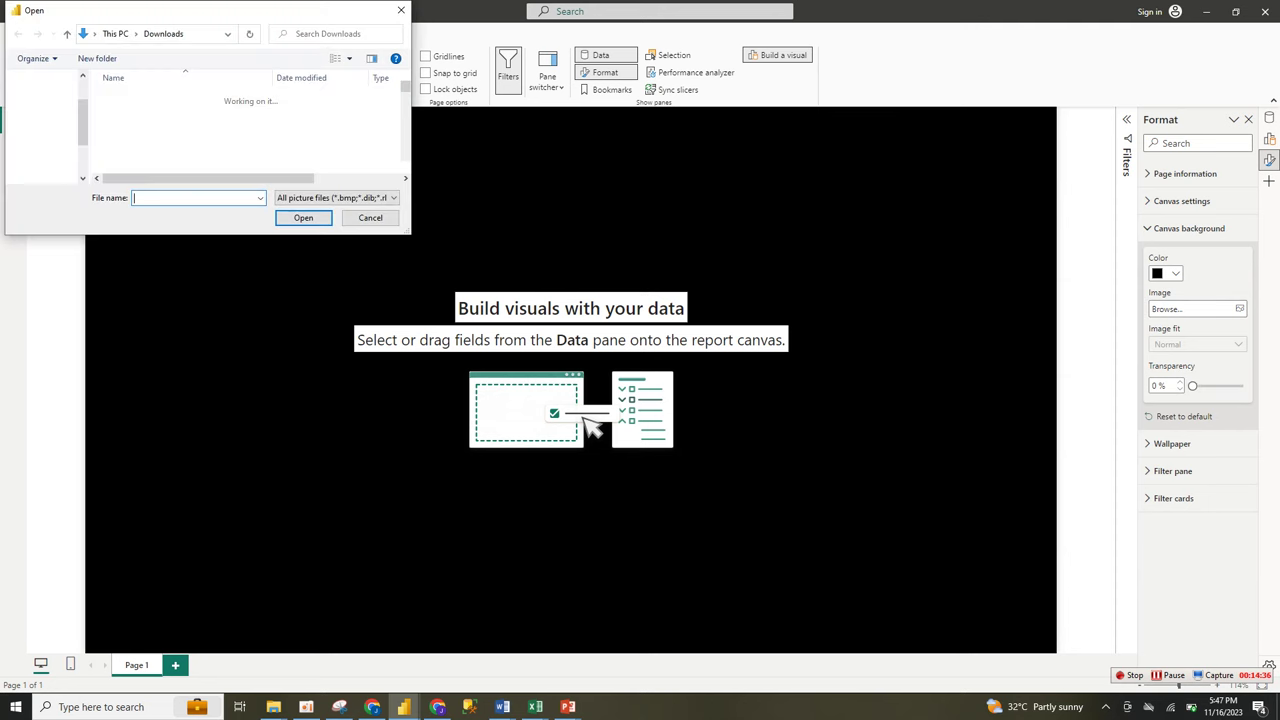
left_click(131, 144)
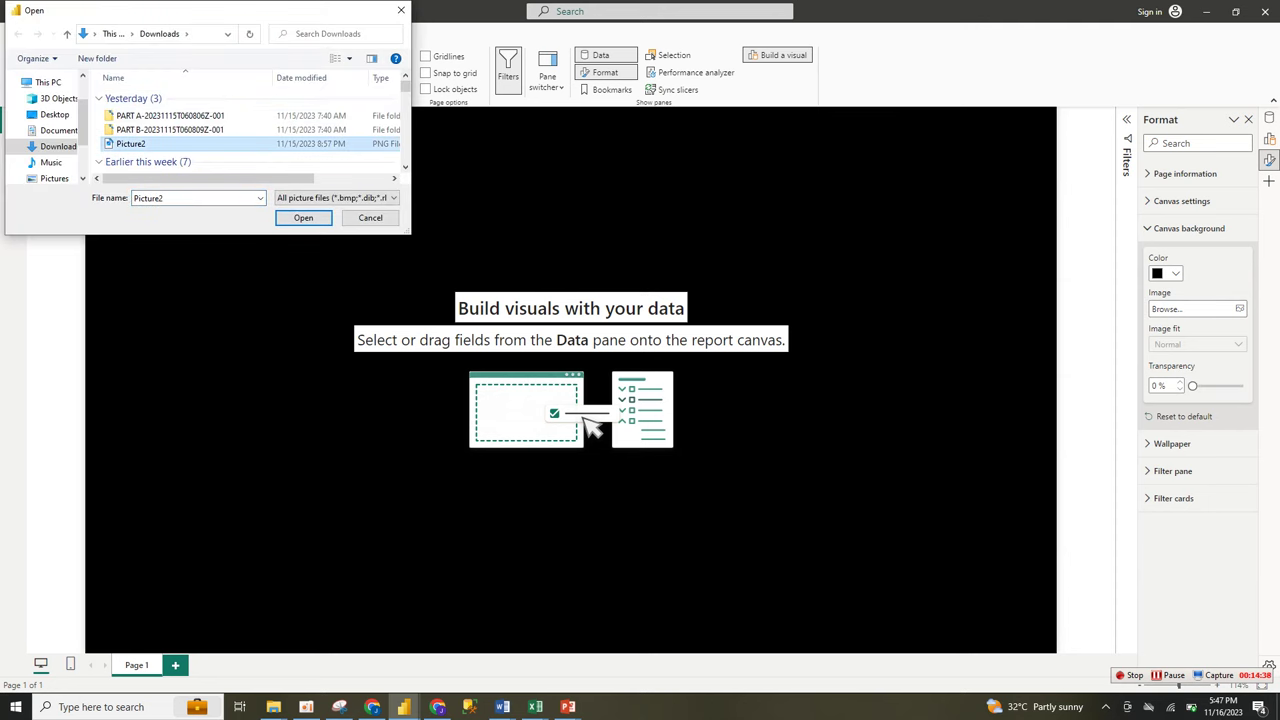
key("Return")
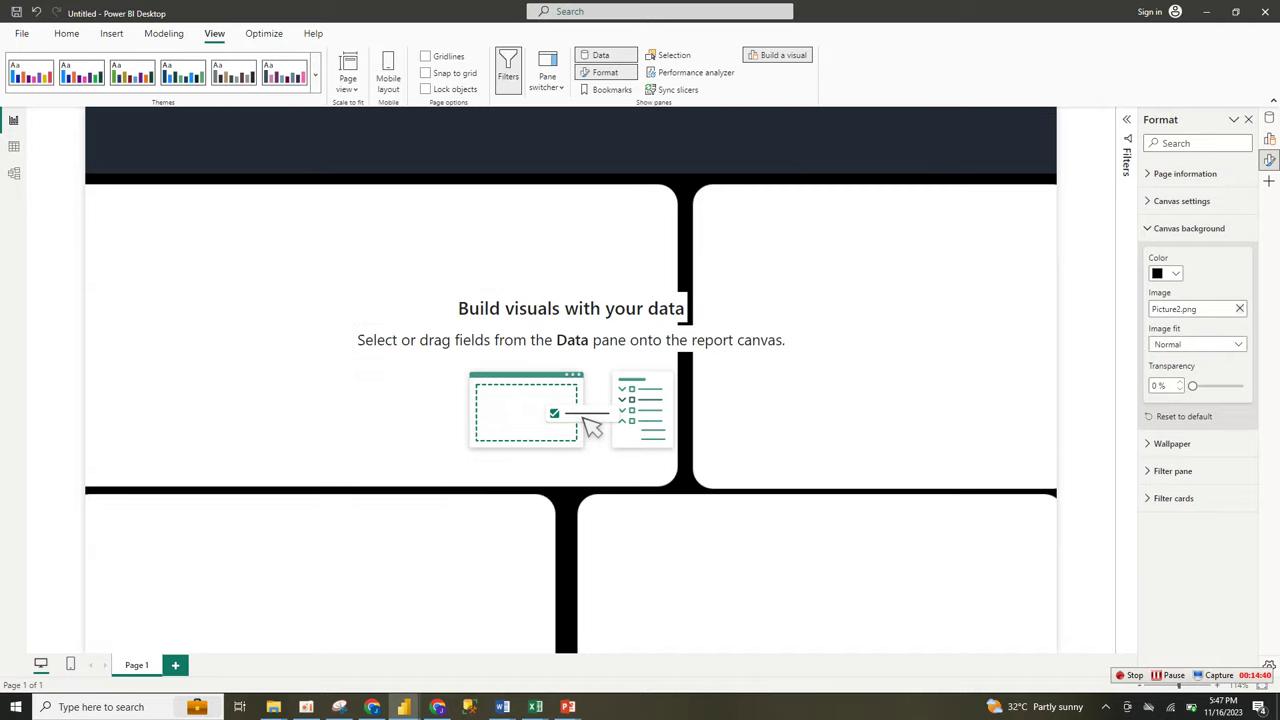
left_click(1197, 344)
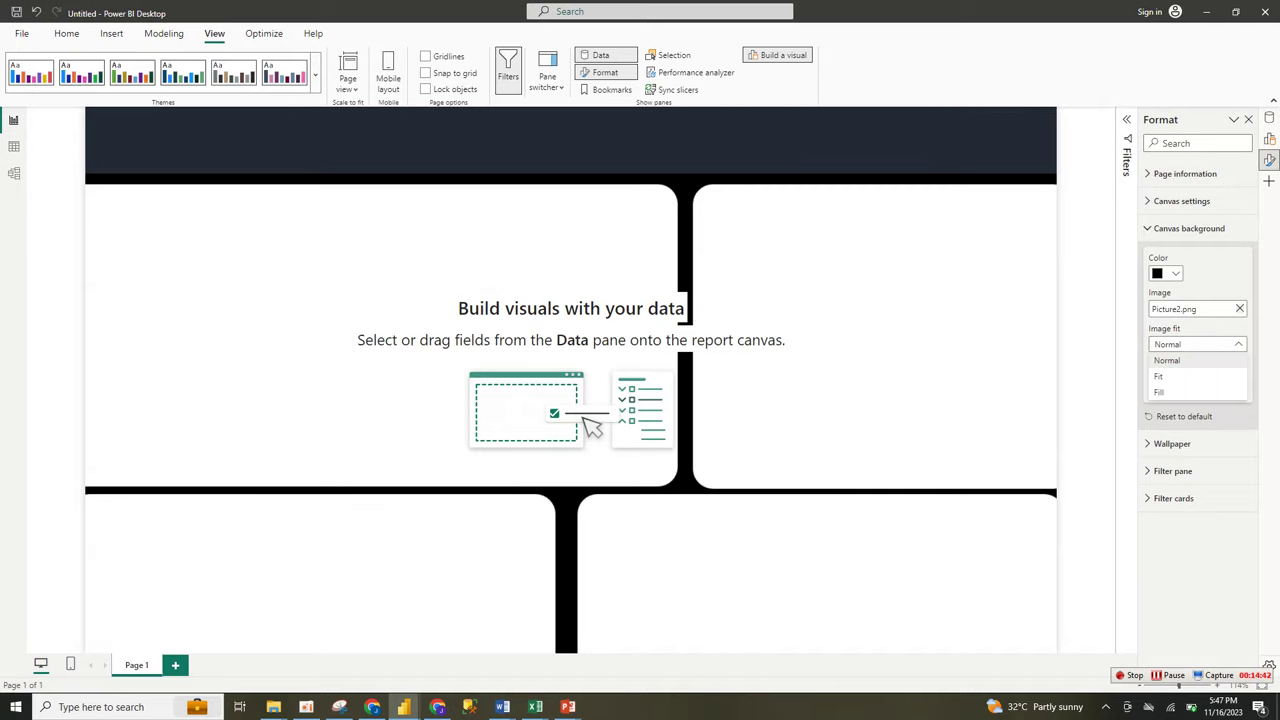
left_click(1197, 377)
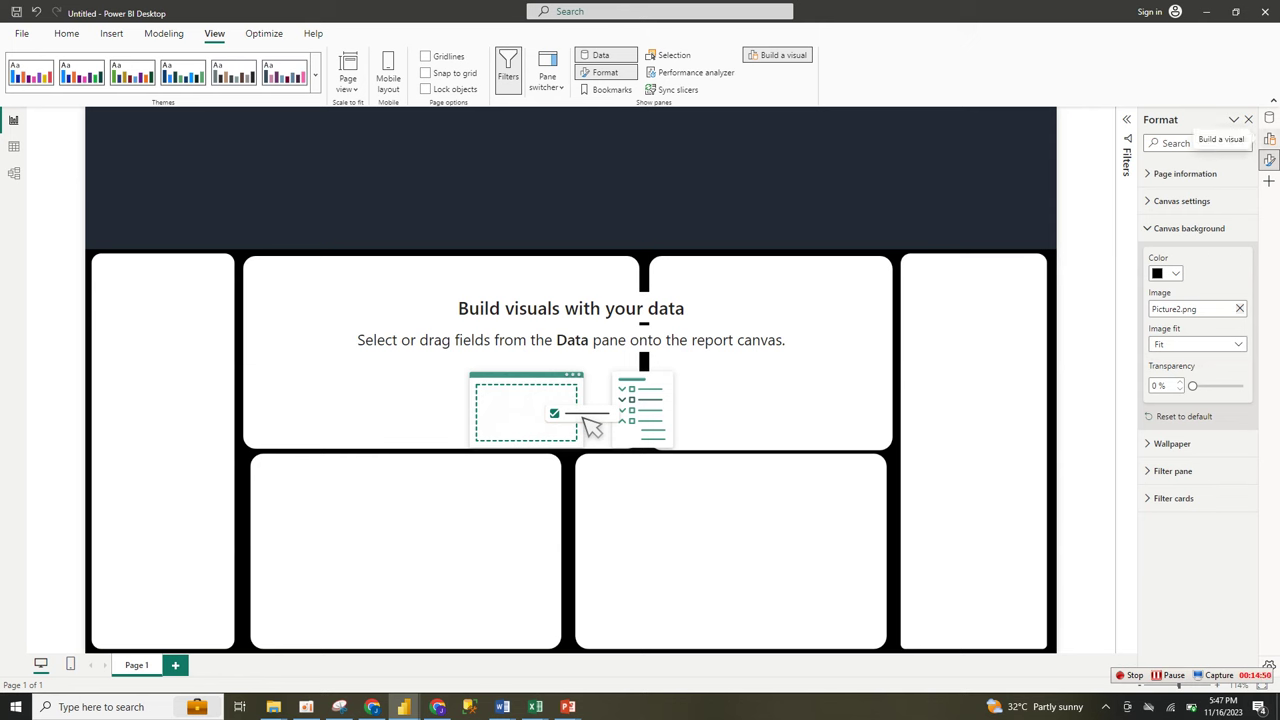
left_click(1269, 118)
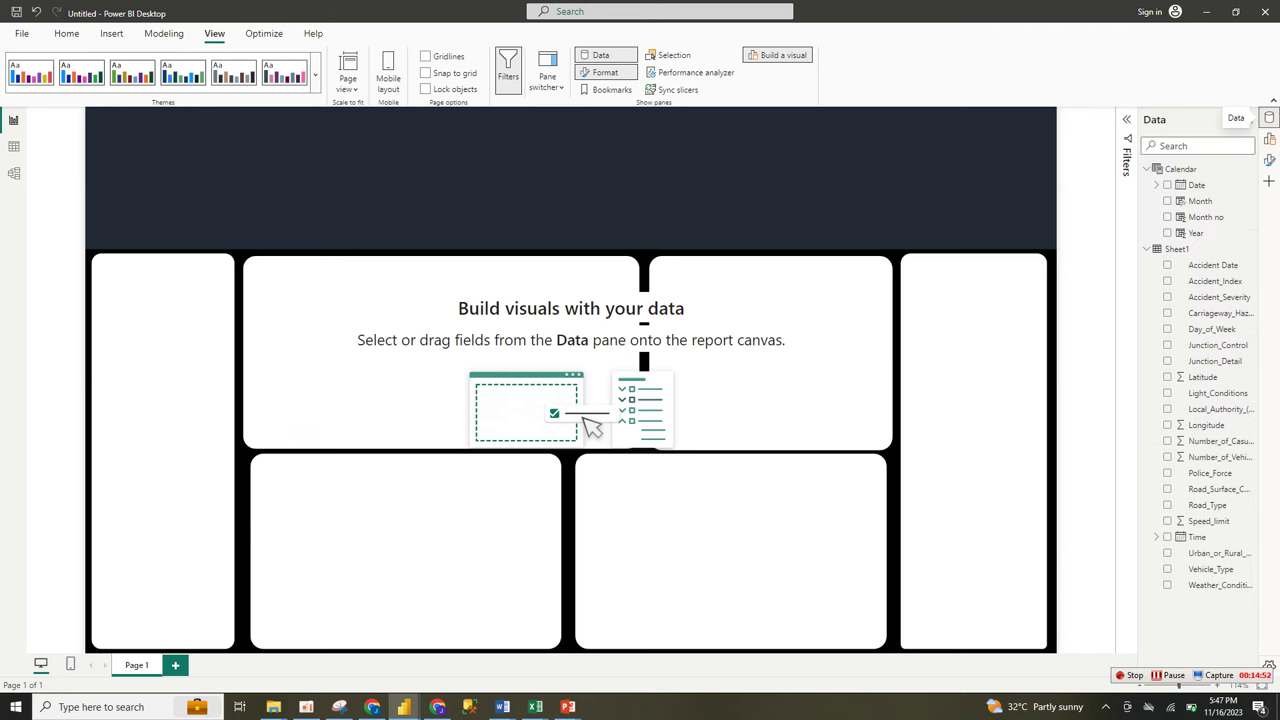
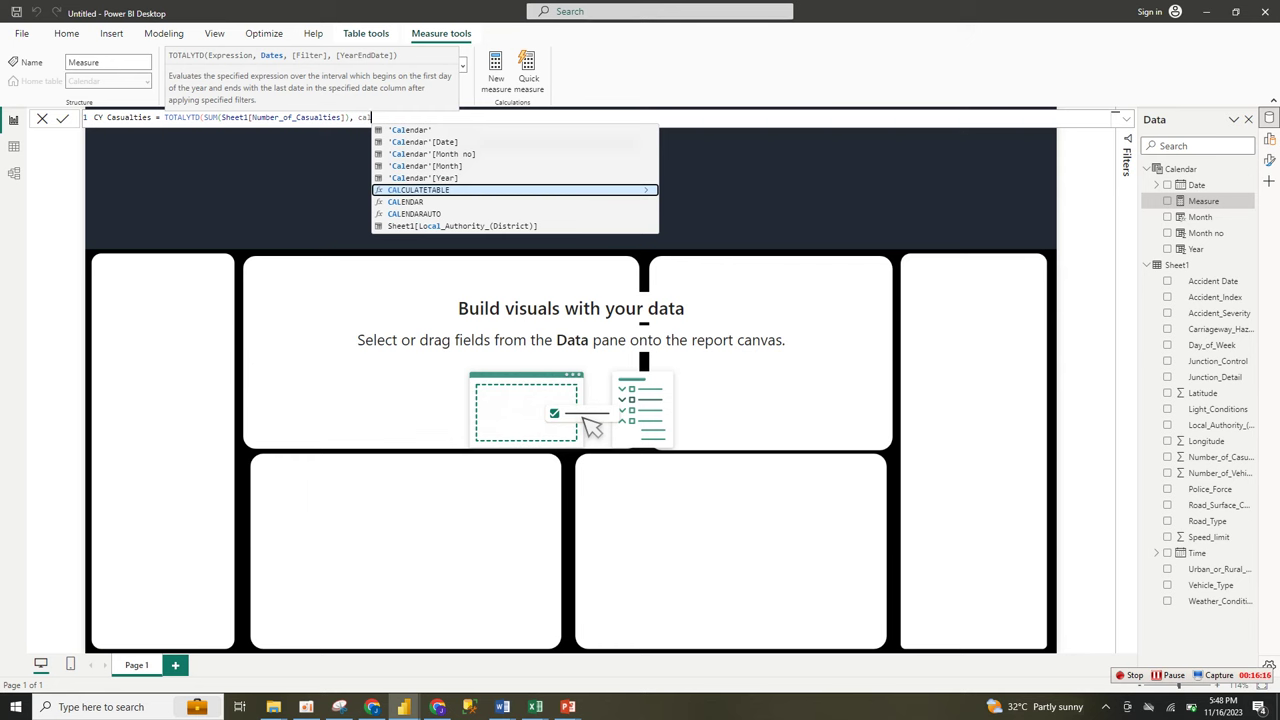
Complete and commit the CY Casualties measure as TOTALYTD(SUM(Sheet1[Number_of_Casualties]), 'Calendar'[Date]), without a .[Date] suffix
key("Up")
key("Up")
key("Up")
key("Up")
key("Tab")
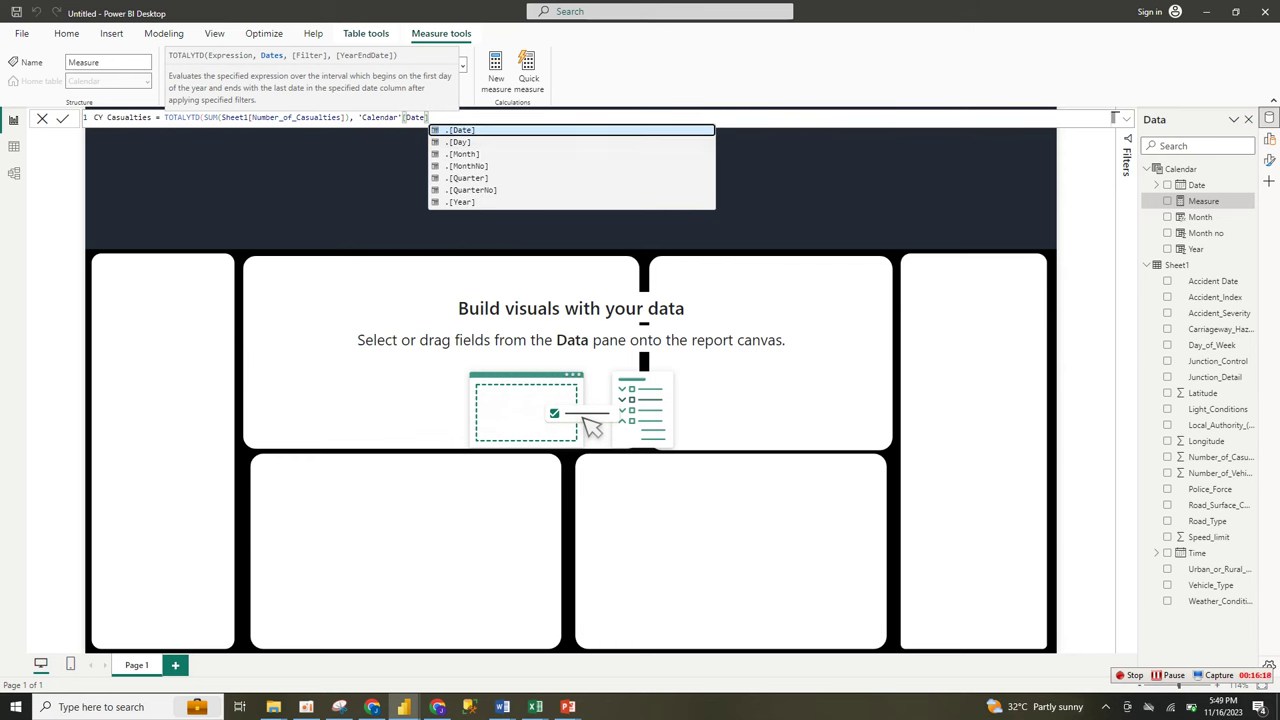
key("Tab")
key("BackSpace")
key("BackSpace")
key("BackSpace")
key("BackSpace")
key("BackSpace")
key("BackSpace")
key("BackSpace")
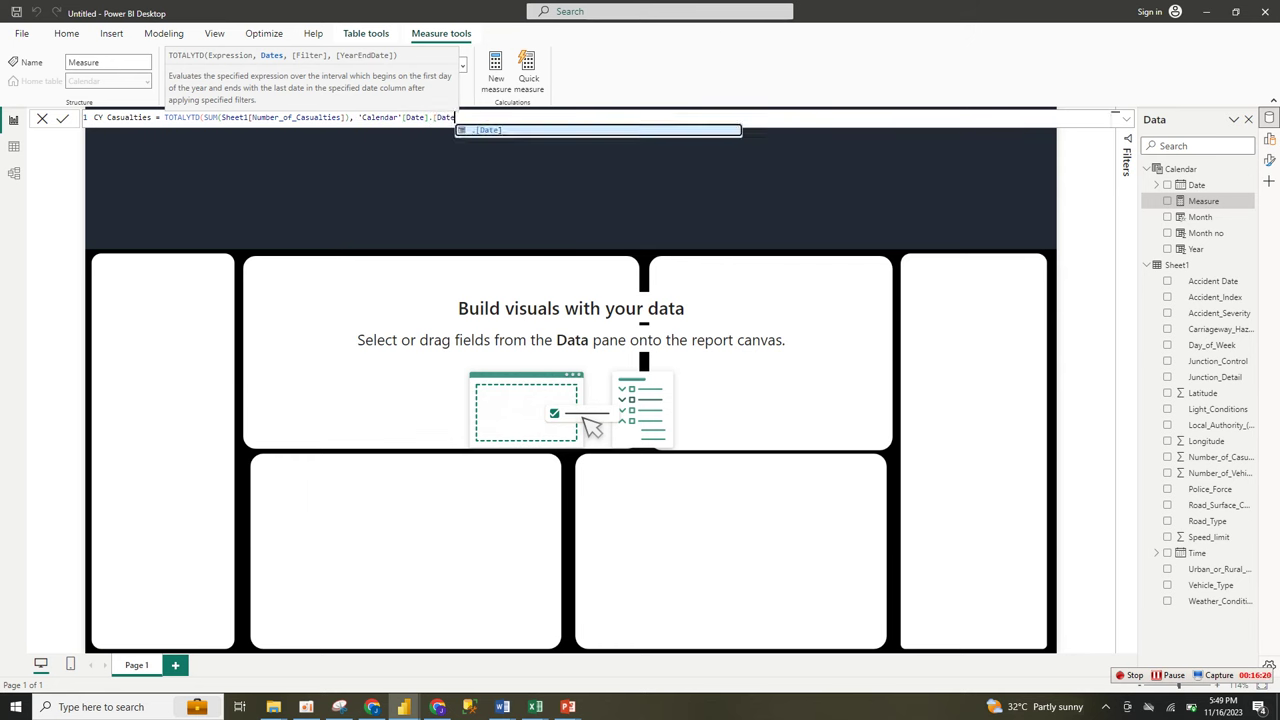
type(")")
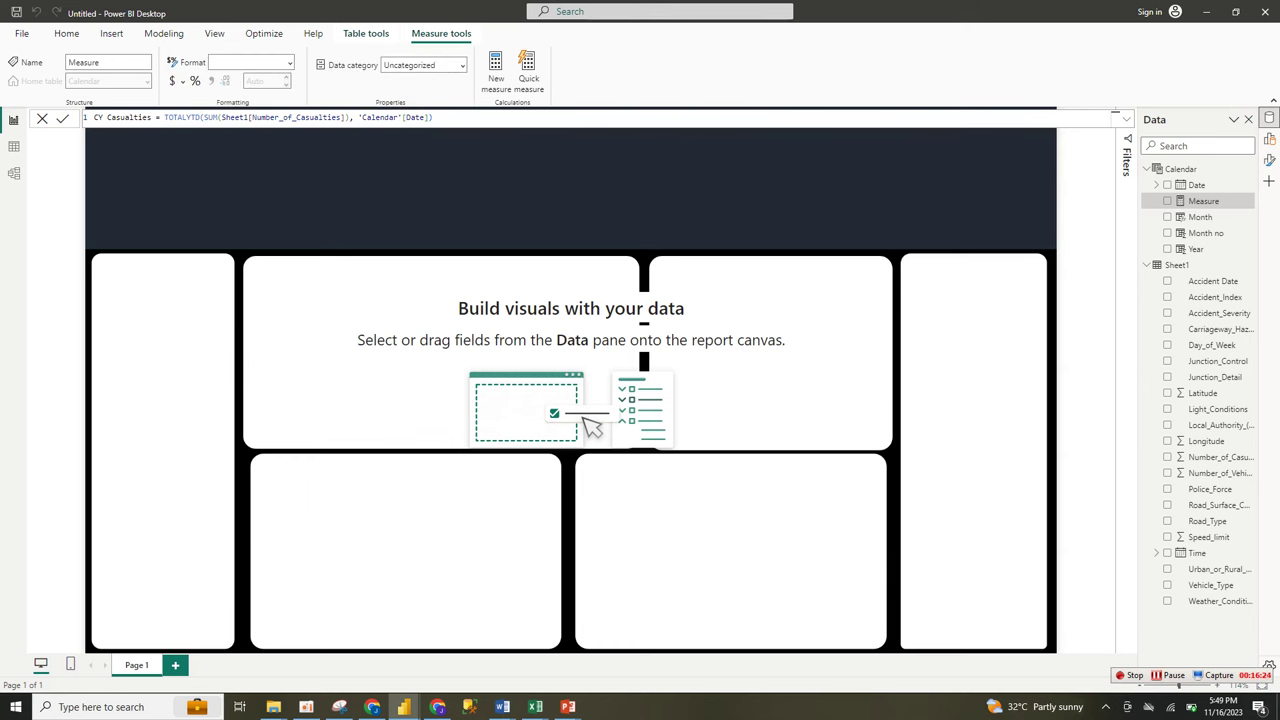
key("Return")
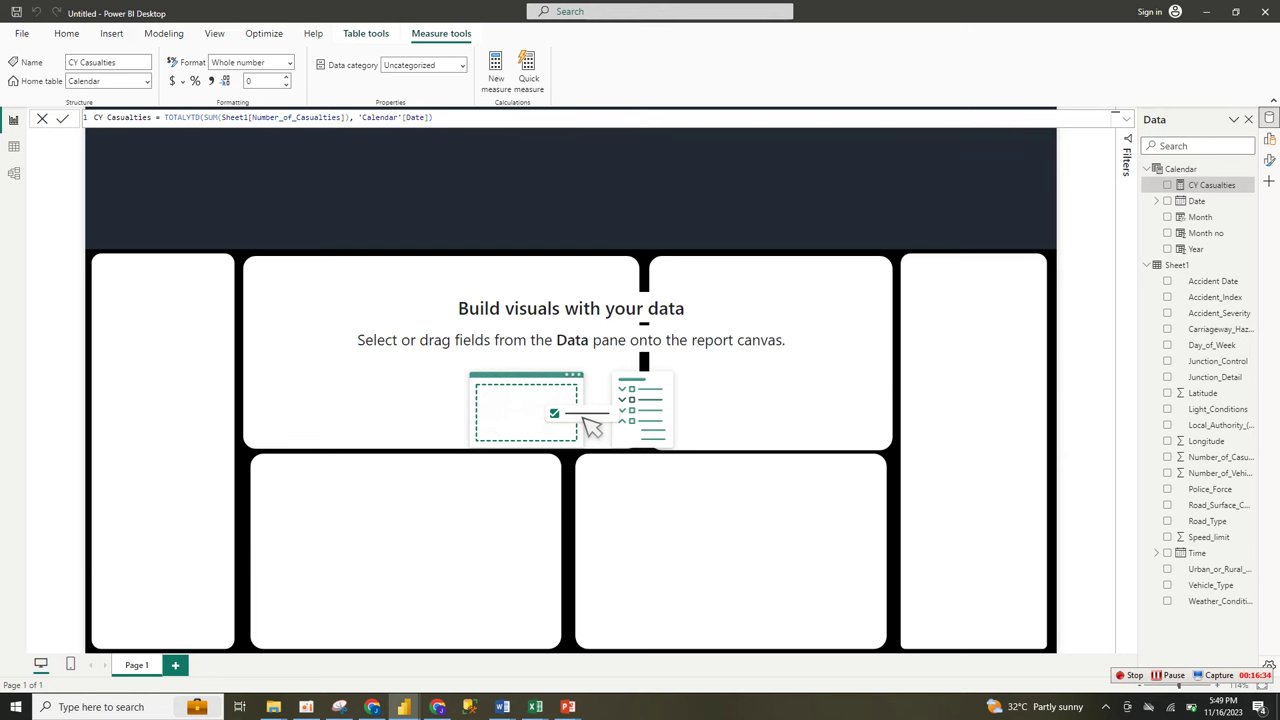
Insert an empty card visual on the report page and shrink it to a shorter, slightly narrower box
left_click(111, 33)
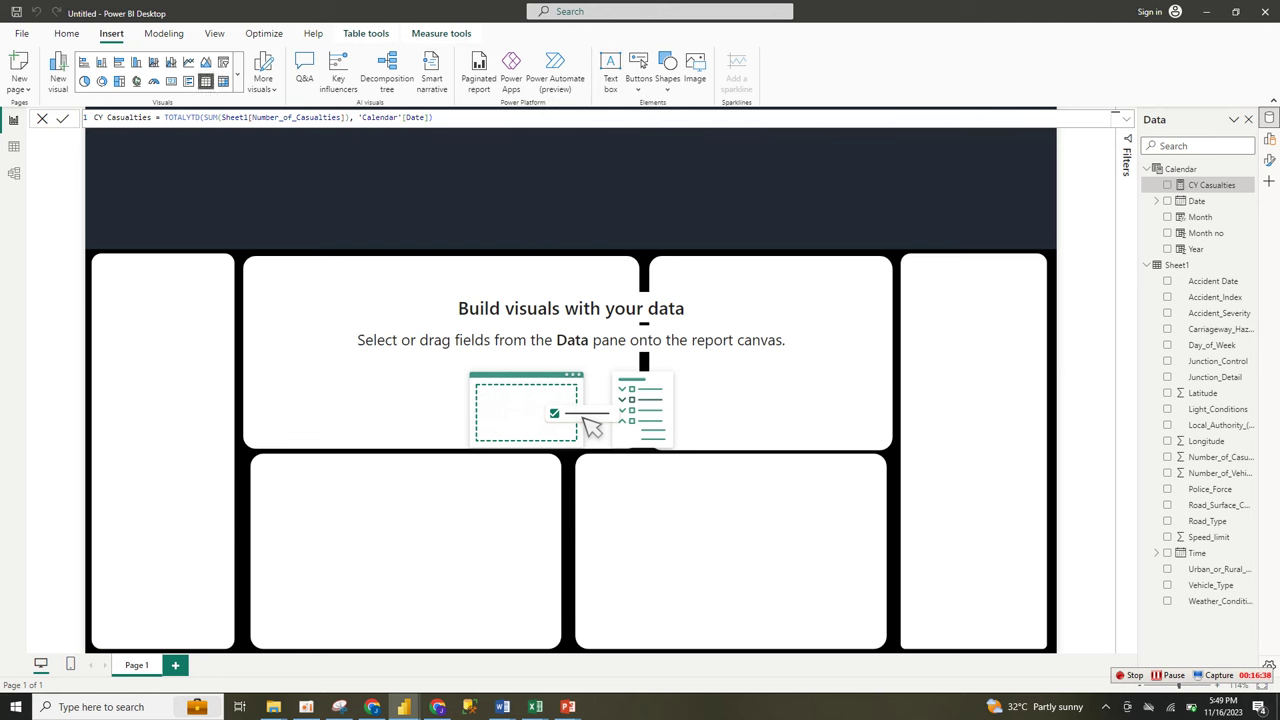
left_click(238, 75)
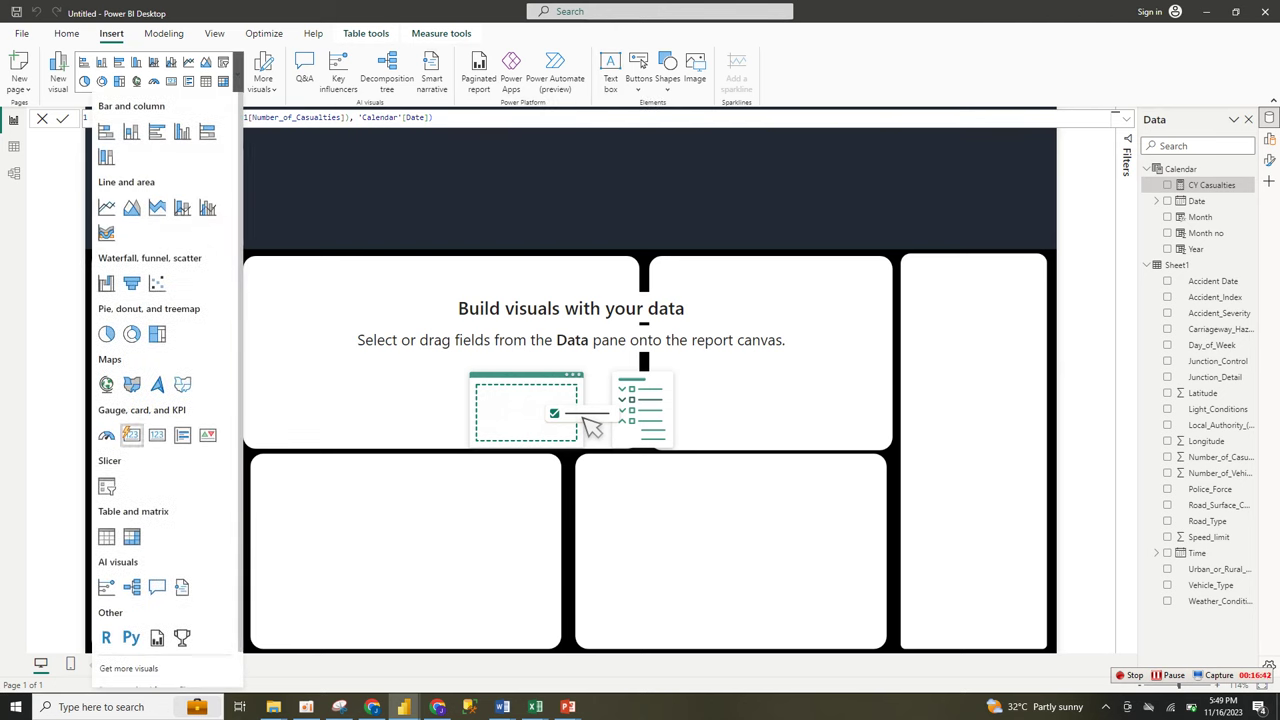
left_click(131, 434)
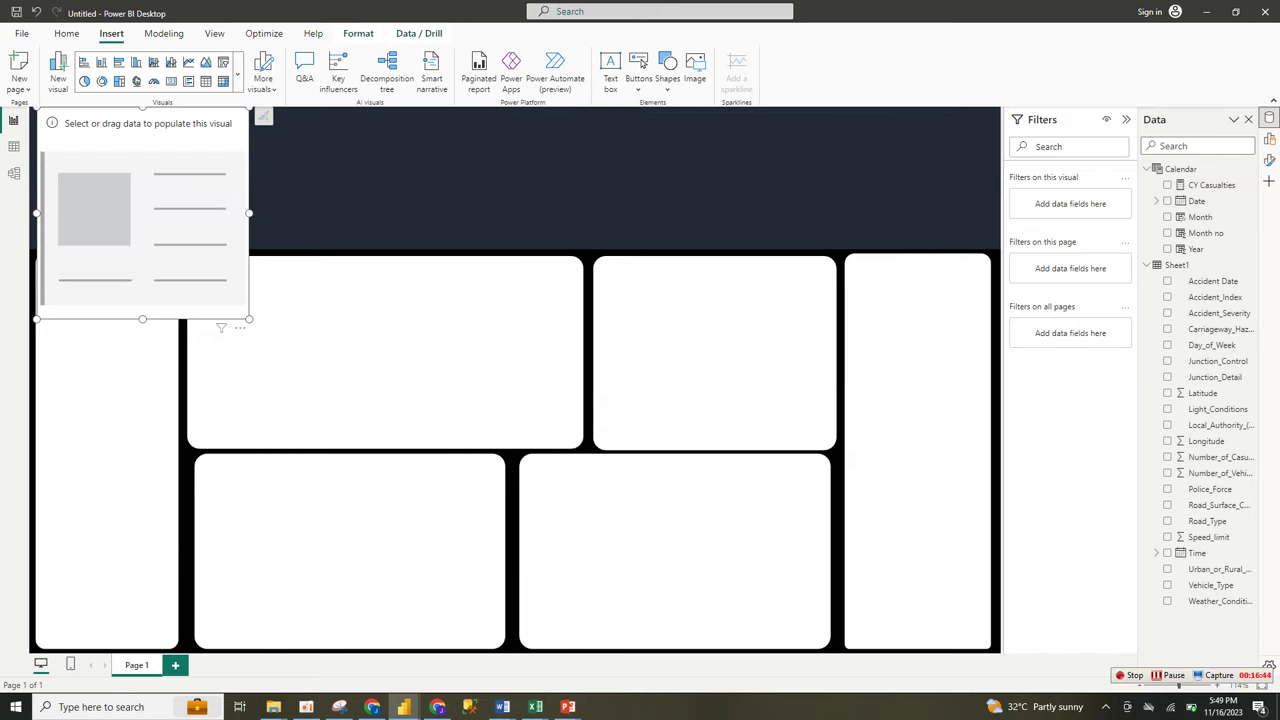
left_click_drag(249, 108, 228, 236)
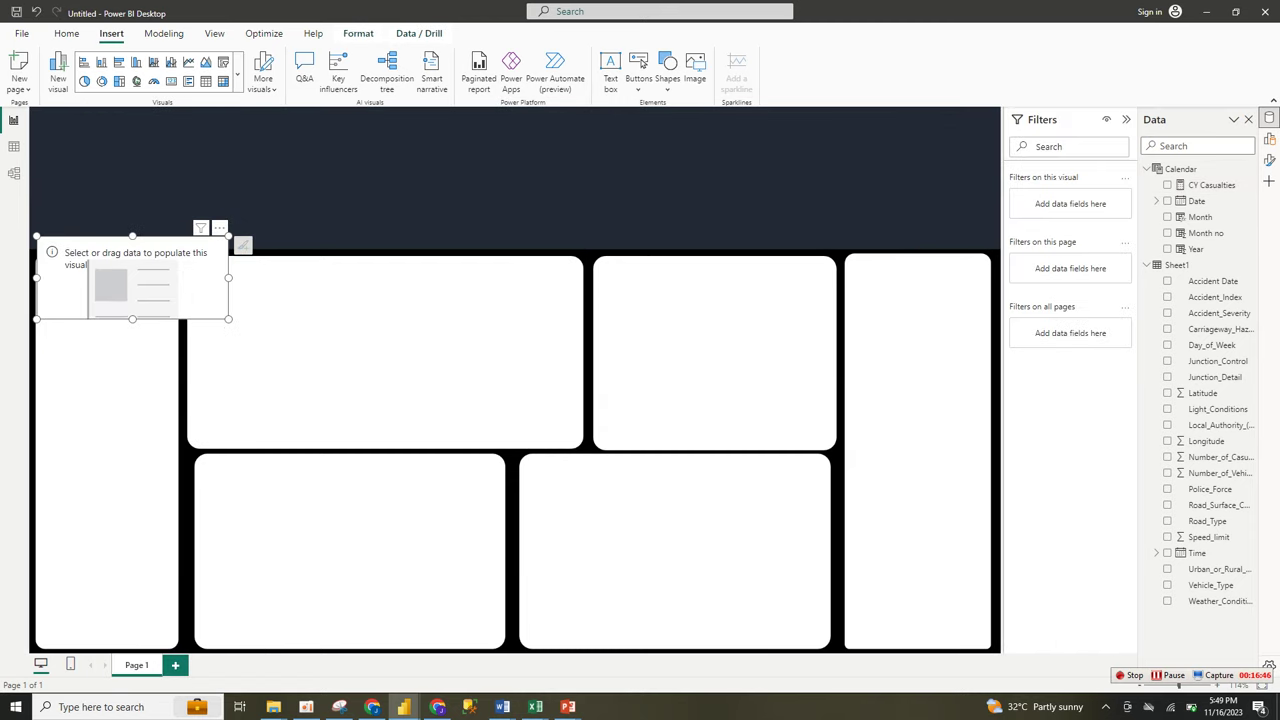
Add the CY Casualties measure to the empty card visual, enlarge the card slightly and place it at the middle of the report page
left_click_drag(160, 275, 462, 185)
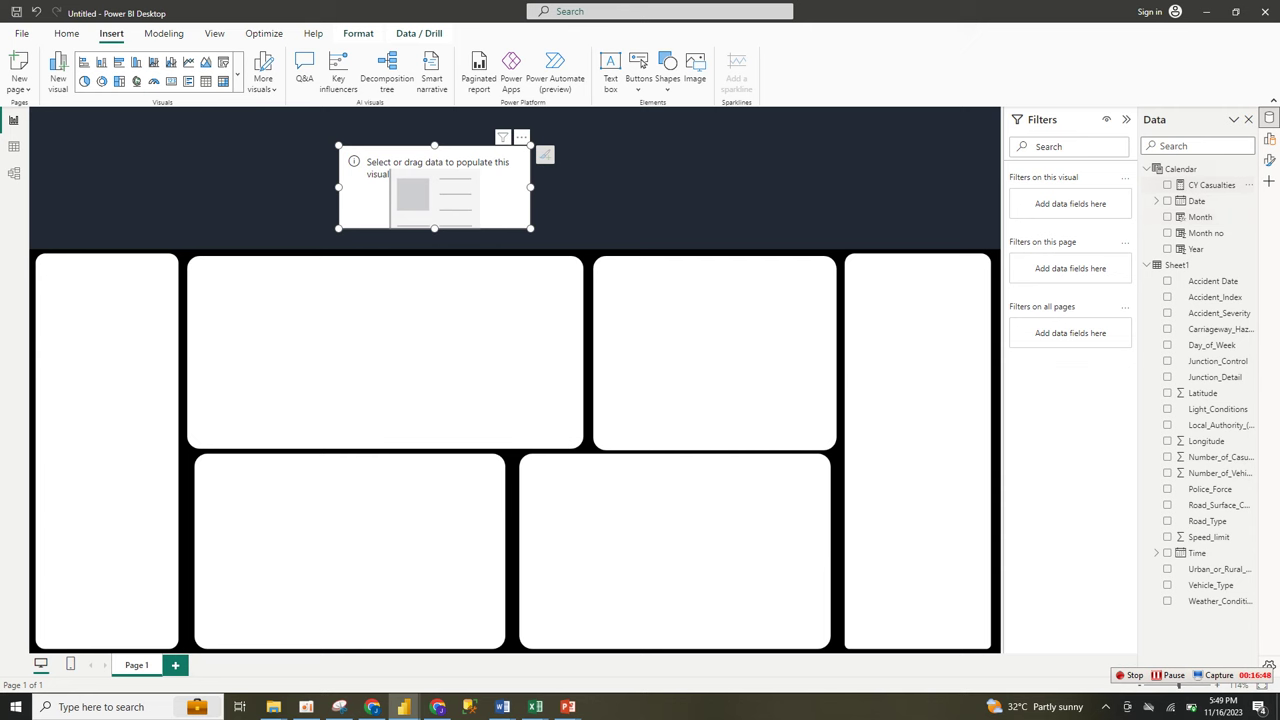
left_click(1168, 185)
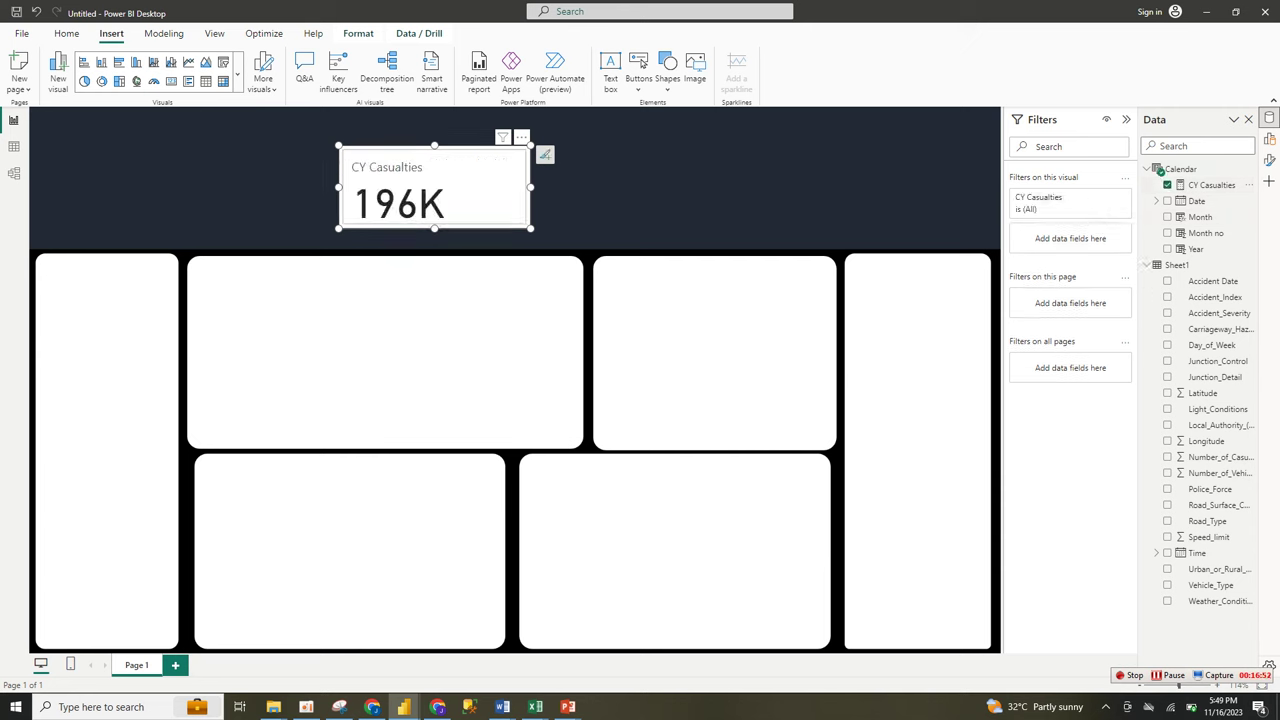
left_click_drag(530, 228, 562, 232)
left_click_drag(450, 190, 543, 381)
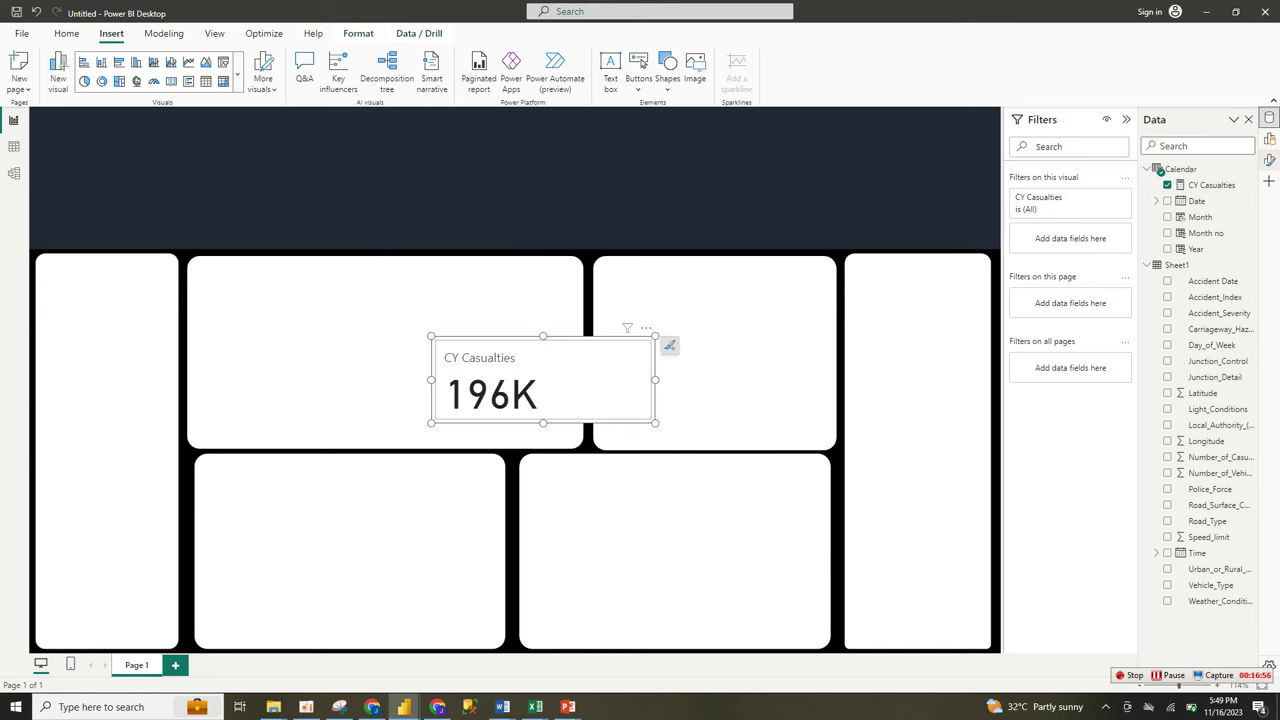
Create a new measure from a copy of the CY Casualties formula and name it PY Casualties
left_click(1212, 185)
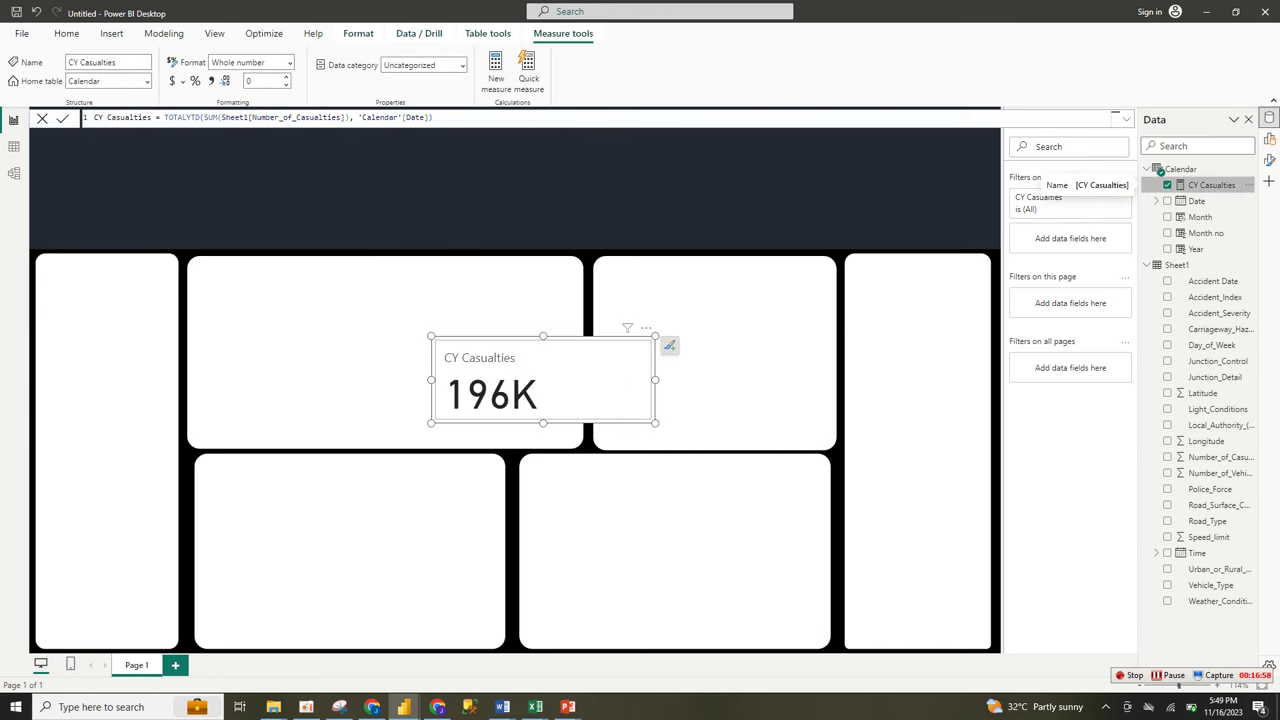
left_click_drag(433, 118, 94, 118)
key("ctrl+c")
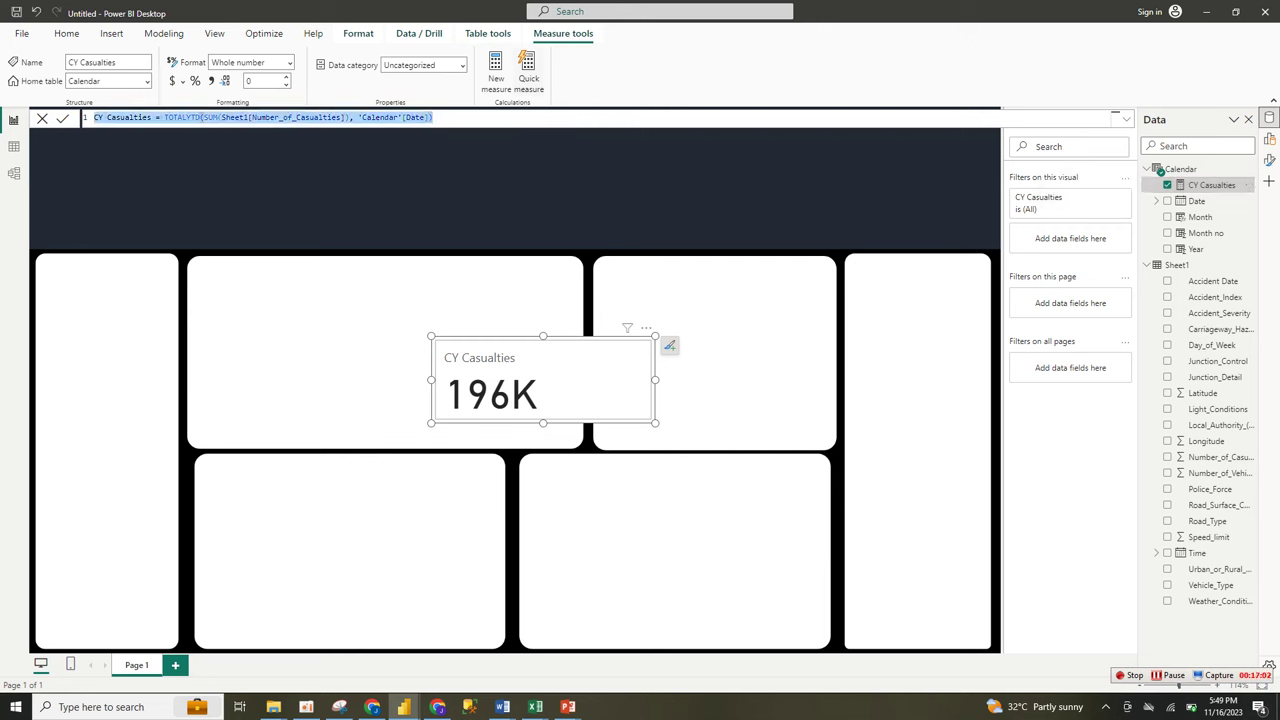
left_click(496, 73)
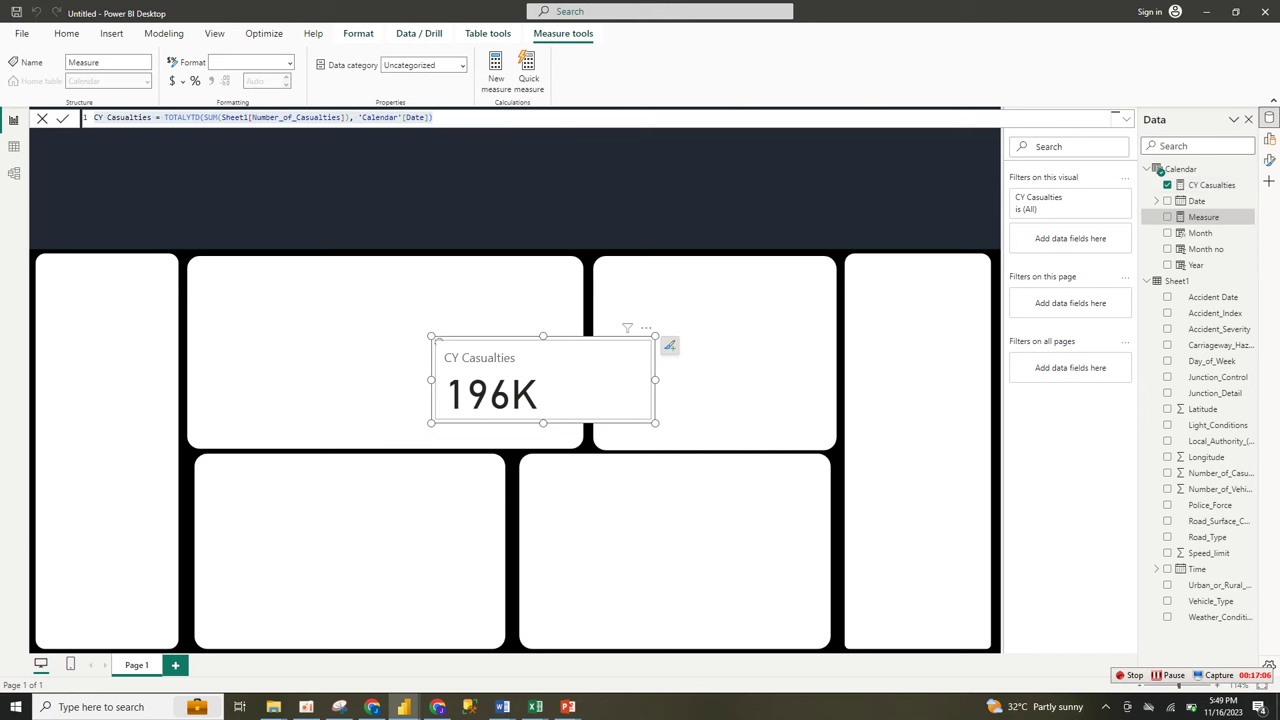
key("ctrl+v")
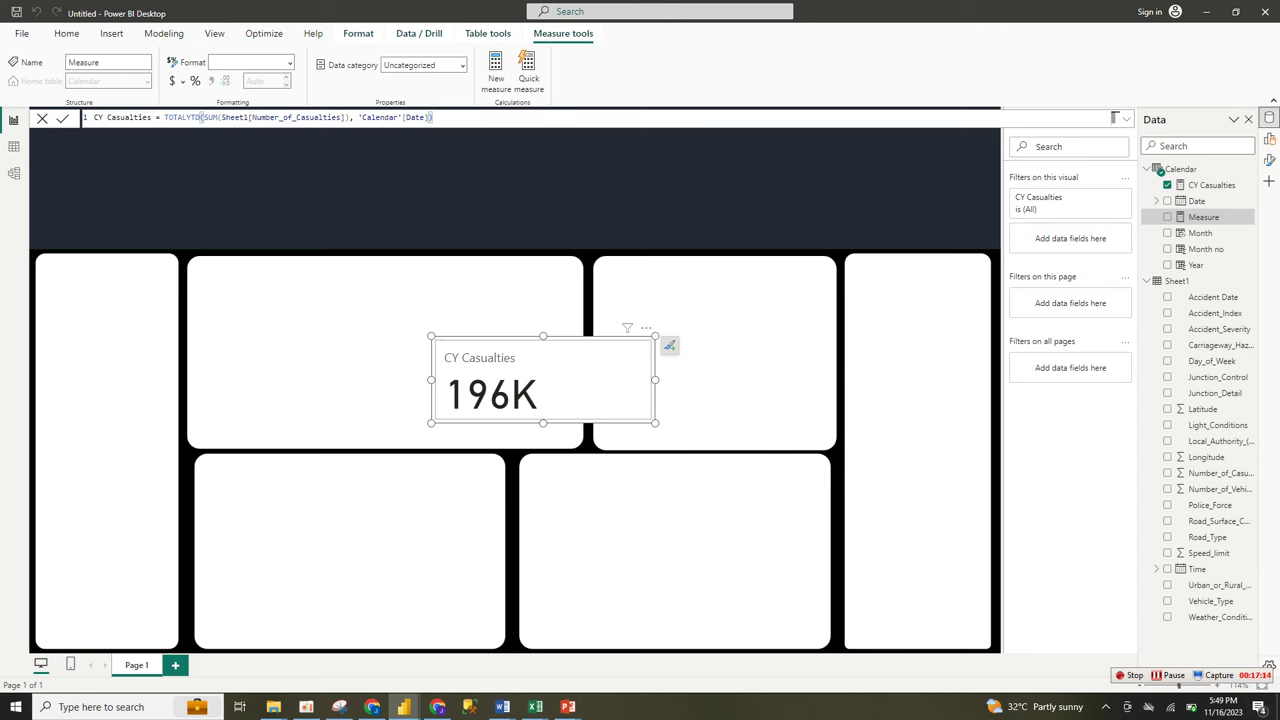
left_click(97, 117)
key("shift+Left")
type("PY")
Replace the TOTALYTD expression of PY Casualties with a CALCULATE whose first argument is SUM of Sheet1[Number_of_Casualties]
left_click_drag(201, 117, 165, 117)
left_click(161, 117)
key("shift+End")
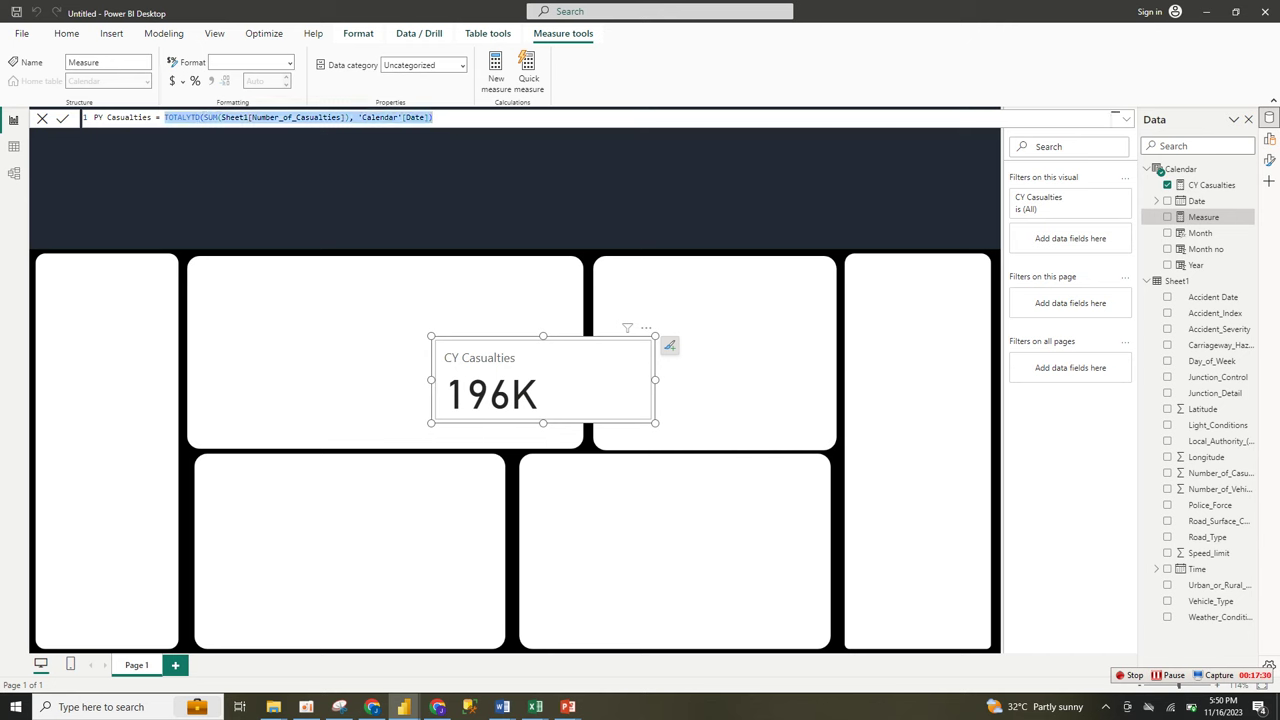
type("Cal")
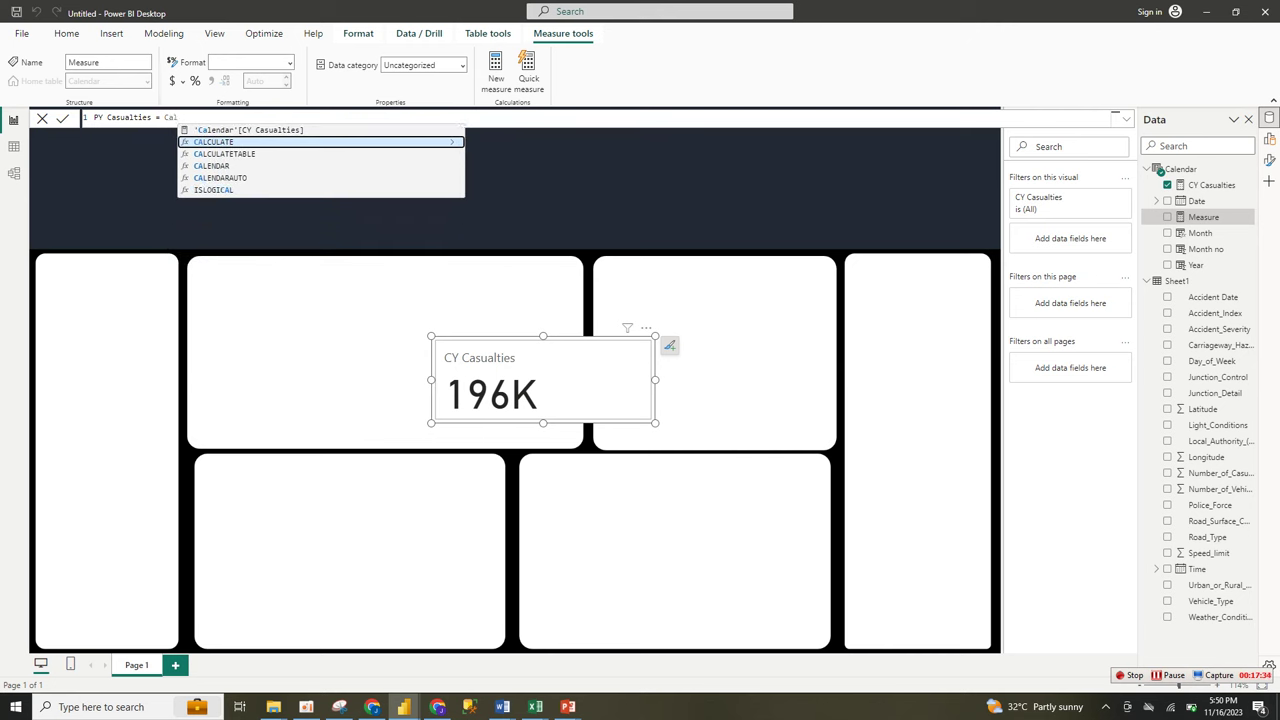
key("Tab")
type("s")
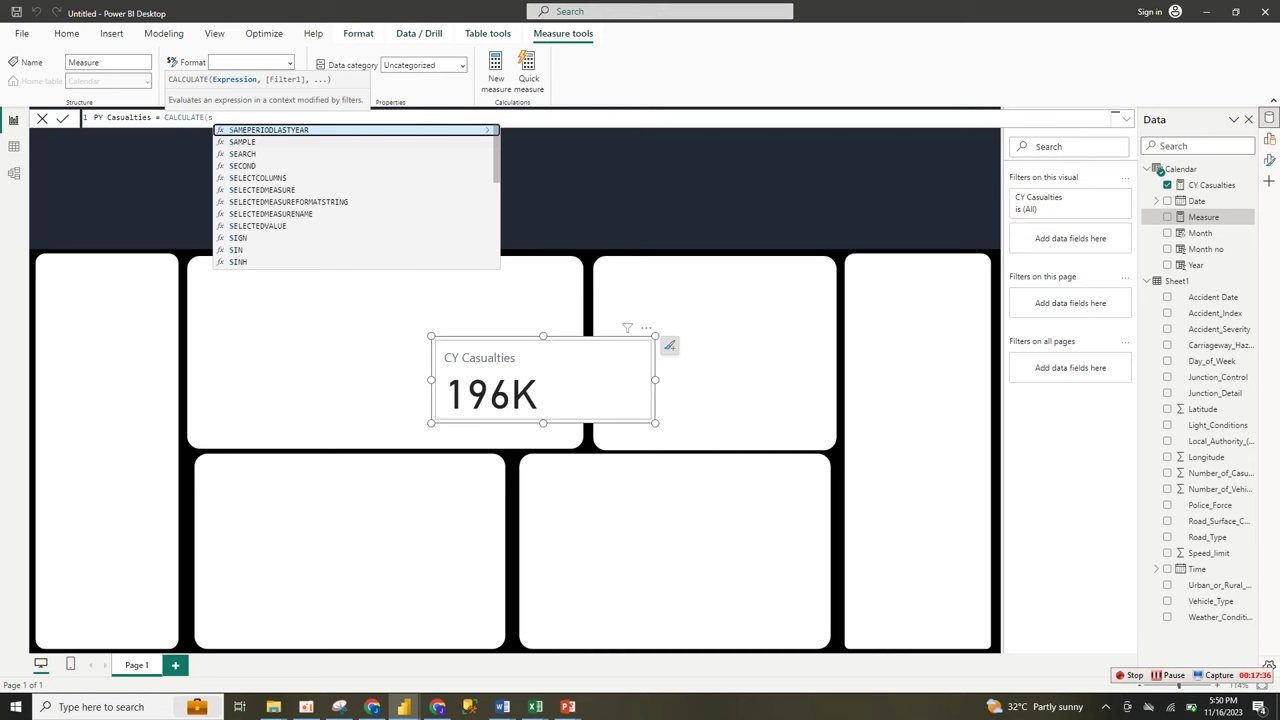
type("um")
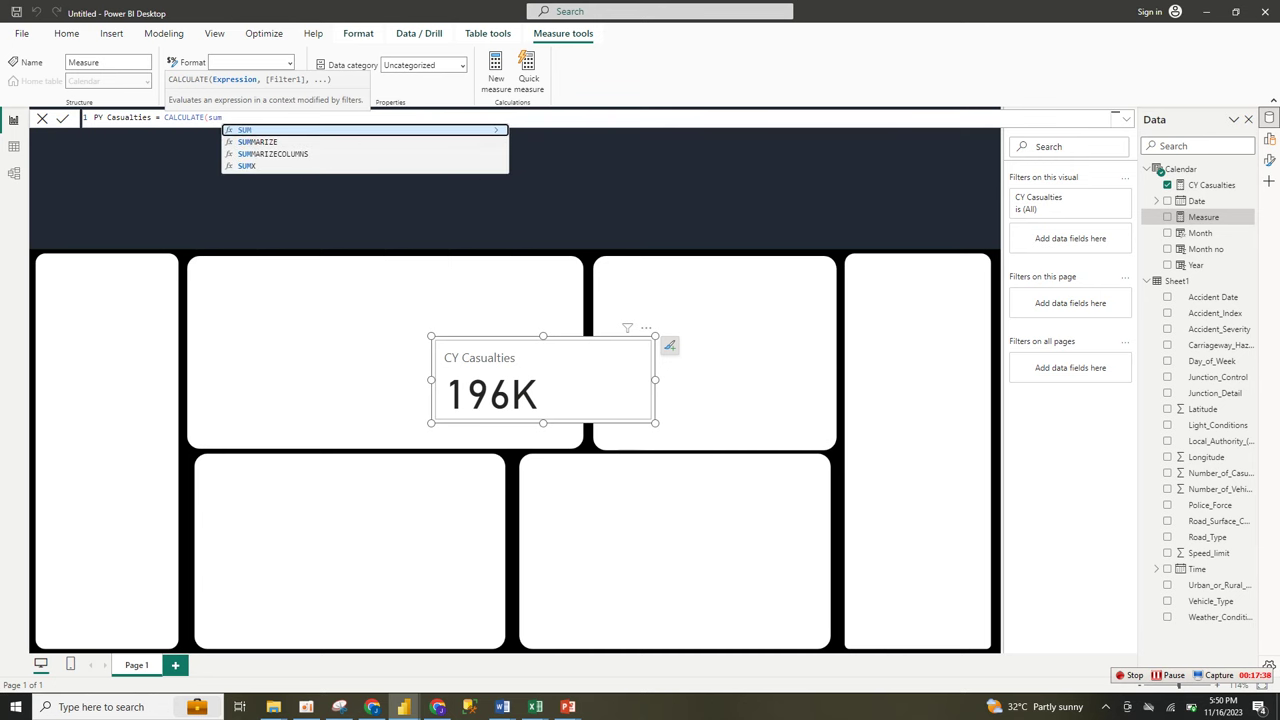
key("Tab")
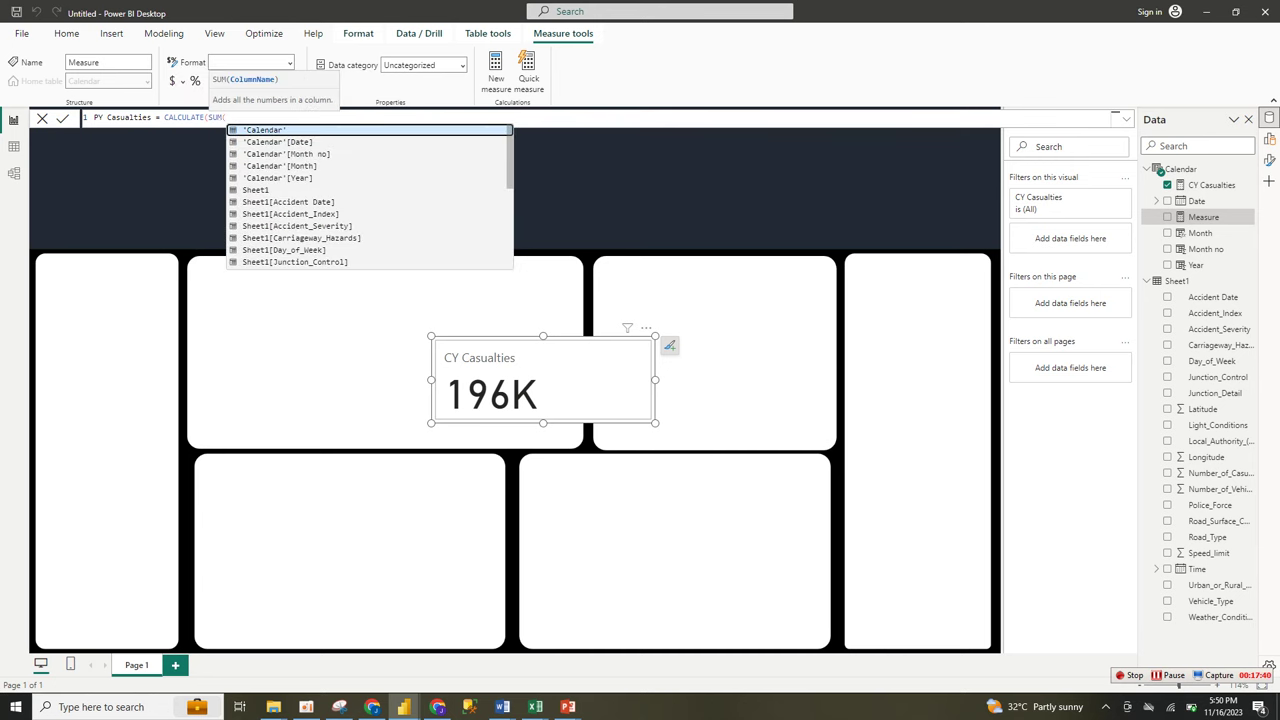
type("casu")
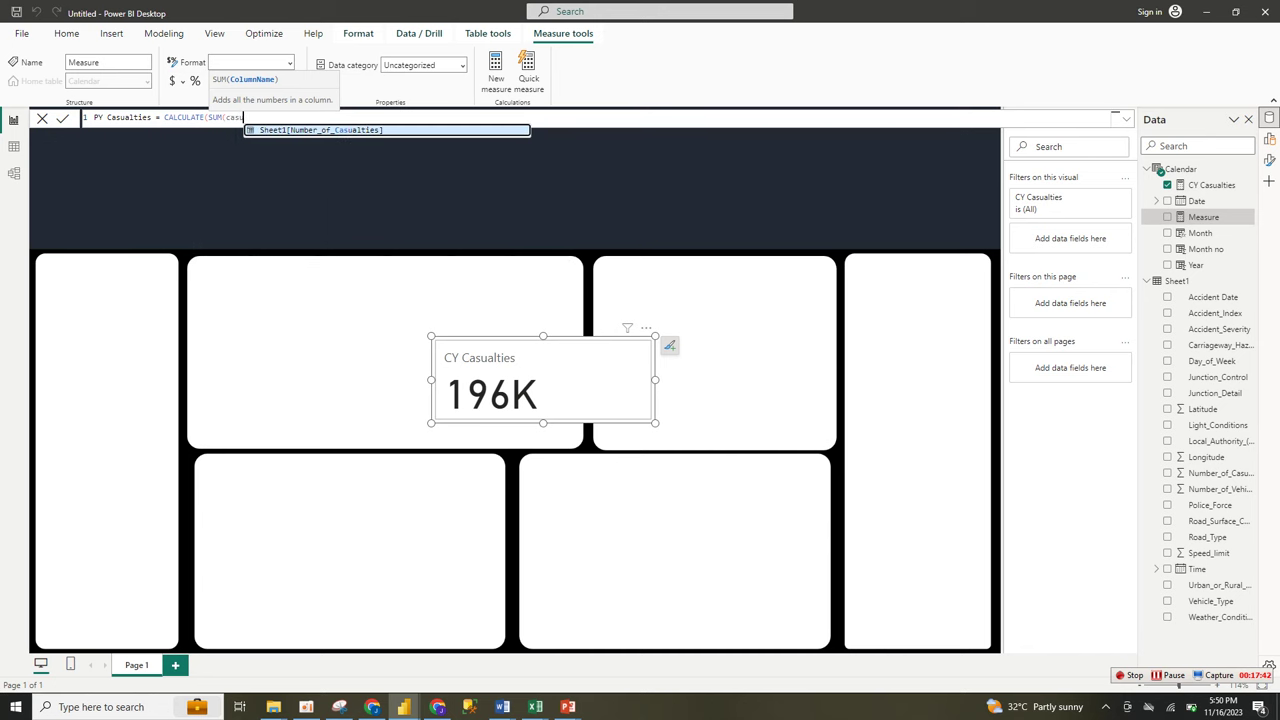
key("Tab")
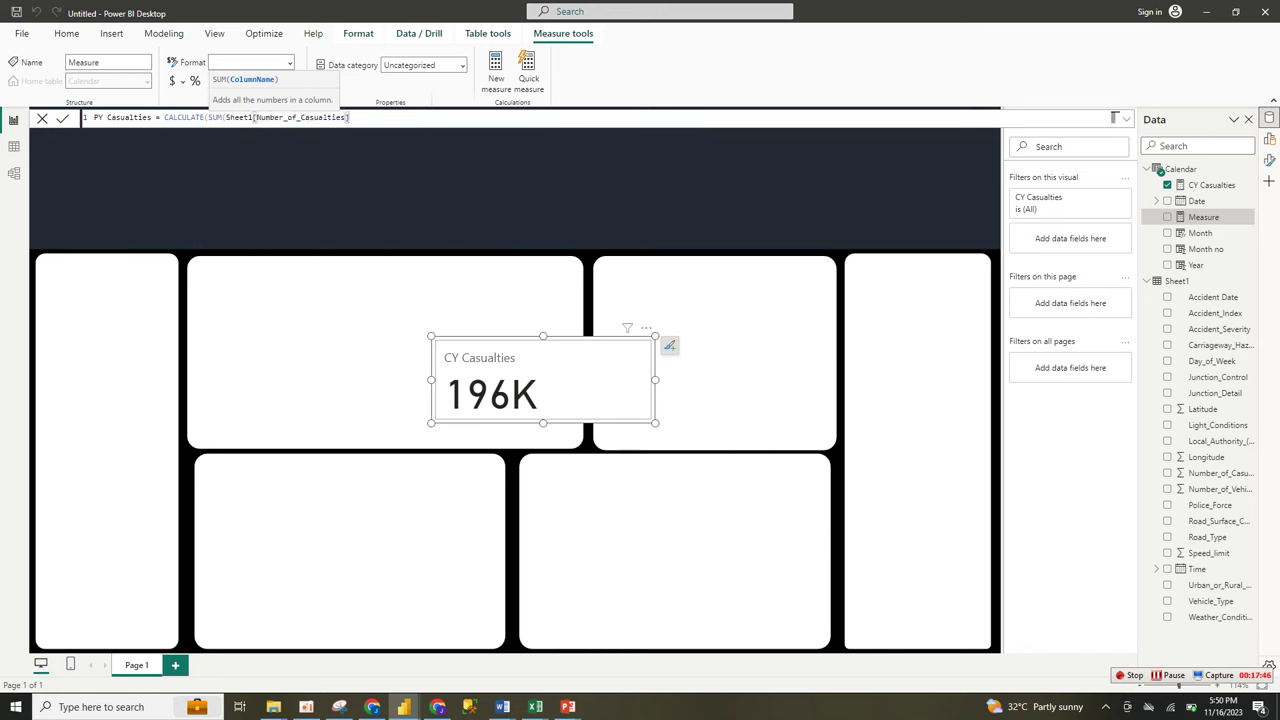
Add SAMEPERIODLASTYEAR('Calendar'[Date]) as the CALCULATE filter and commit the PY Casualties measure
type("),")
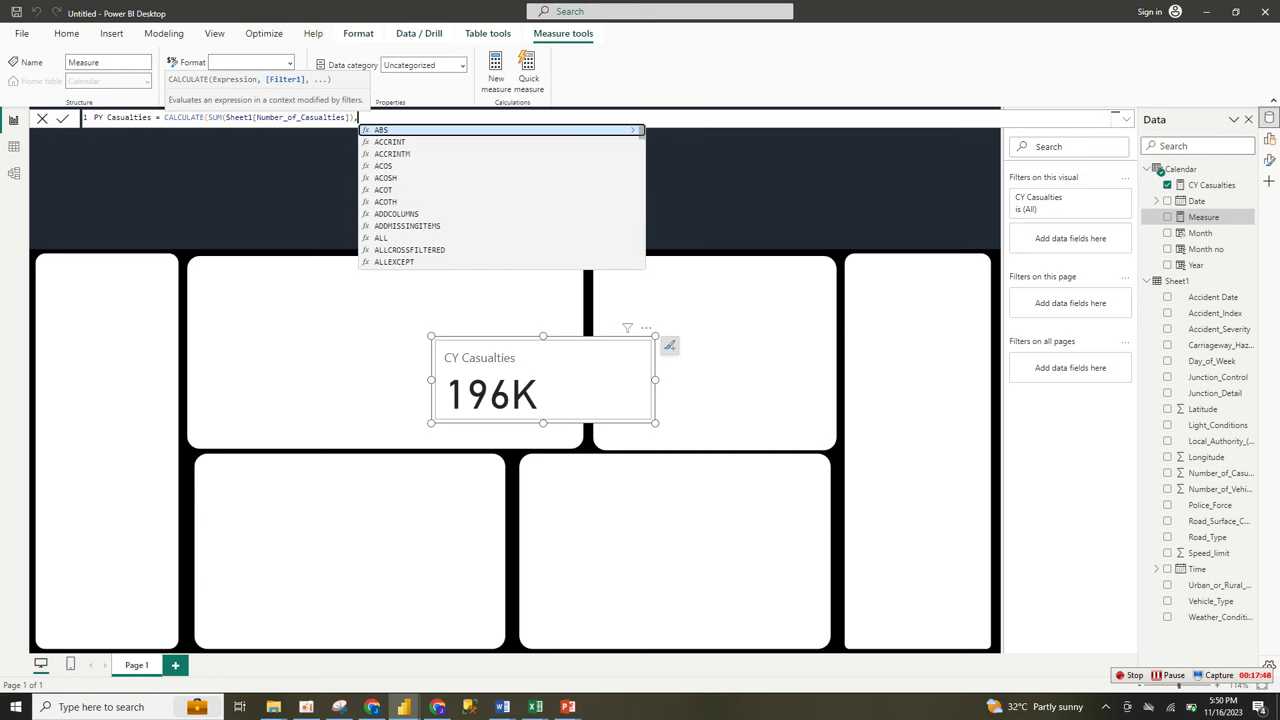
type(" sam")
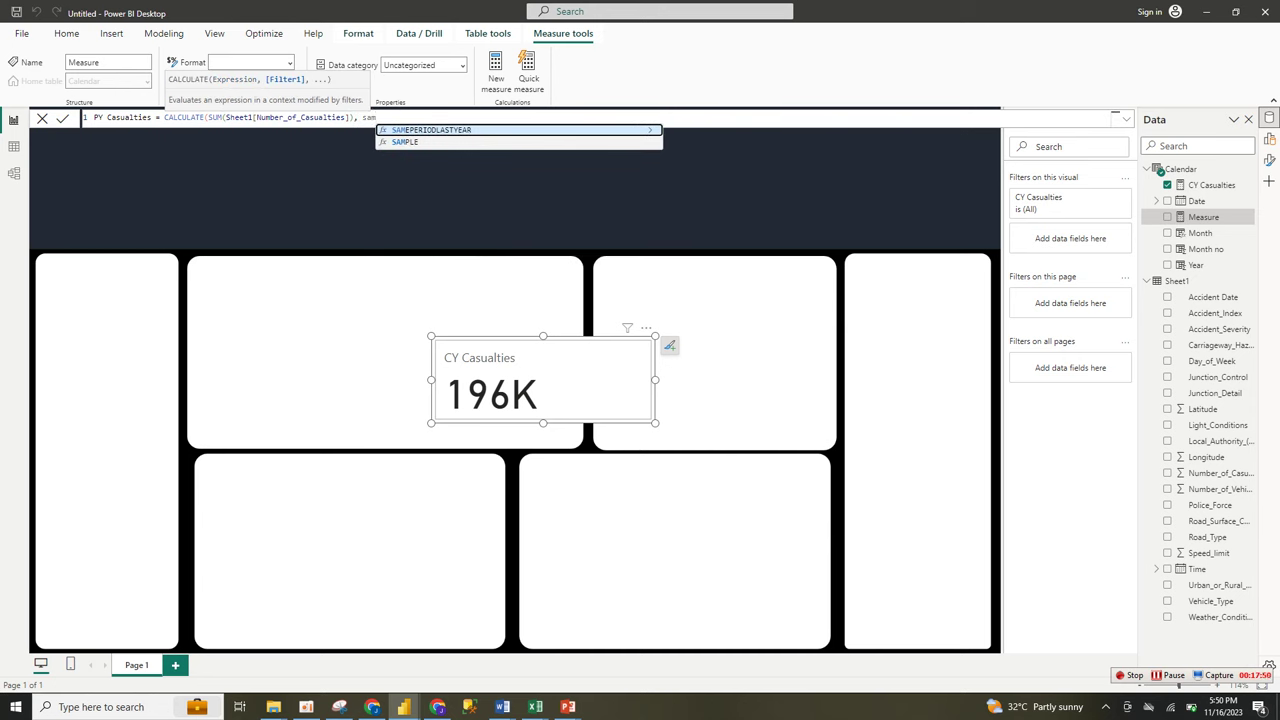
key("Tab")
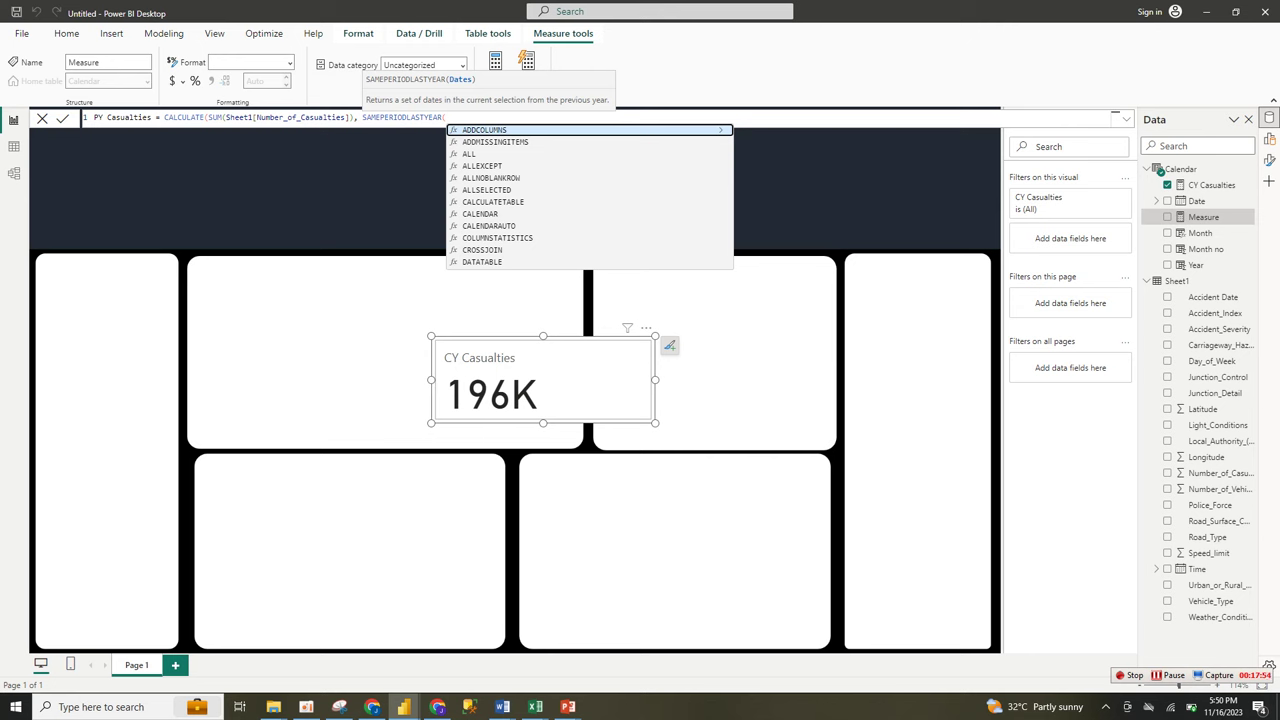
type("cc")
key("BackSpace")
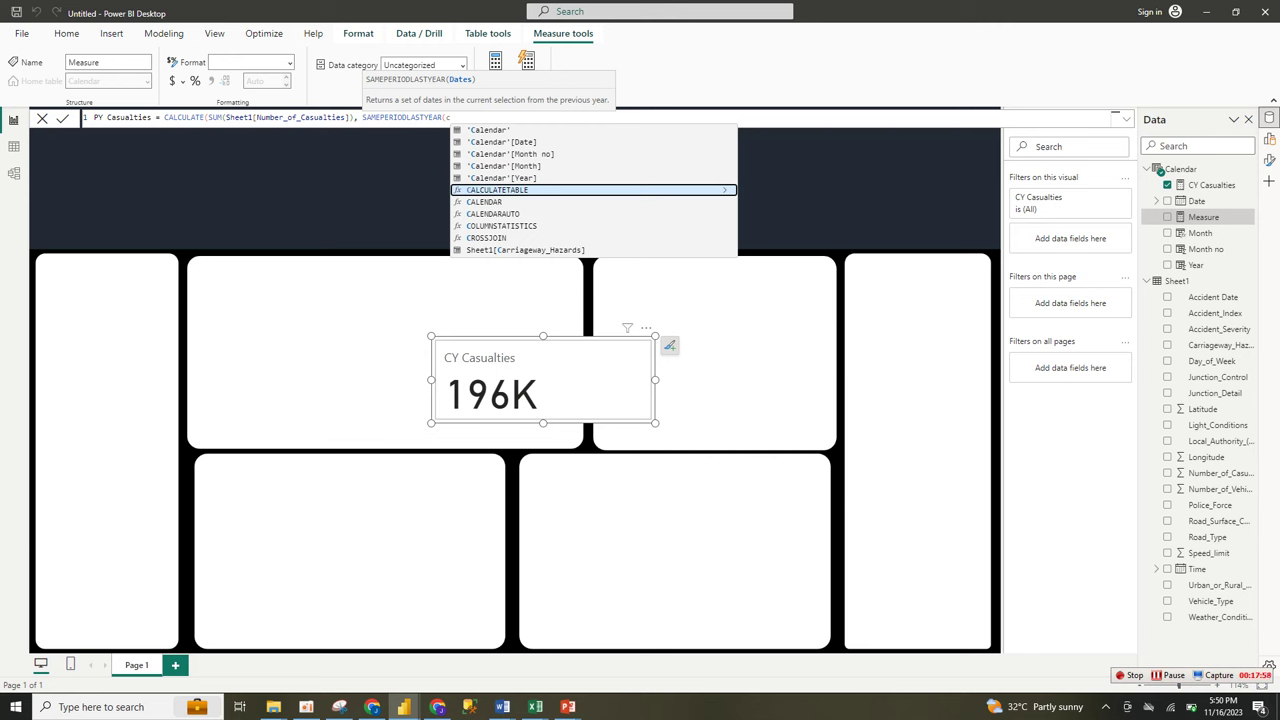
left_click(502, 142)
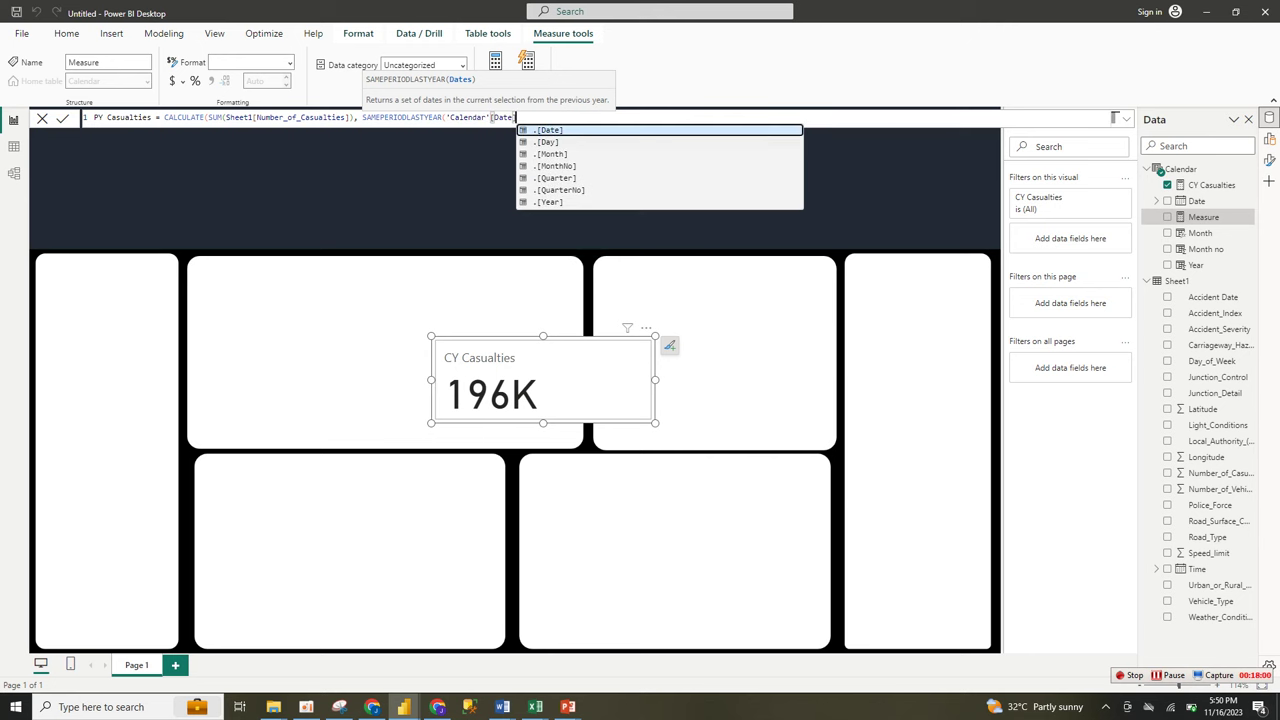
type(")")
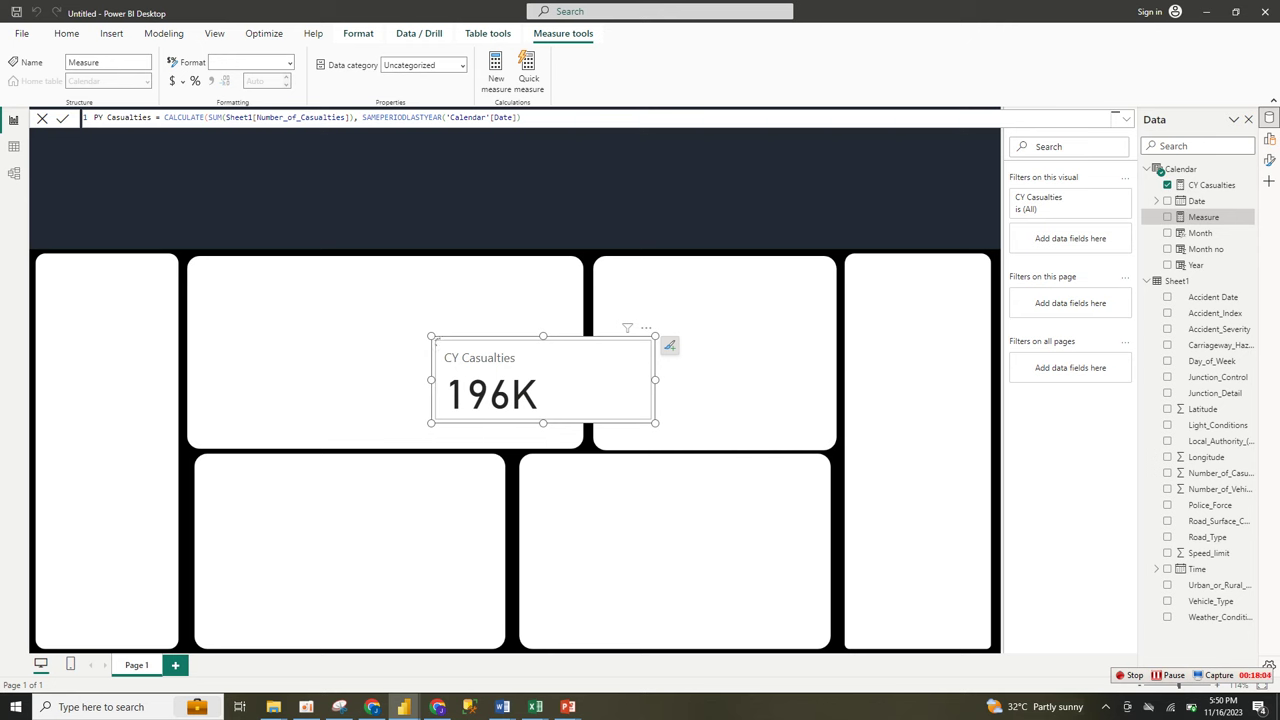
key("Return")
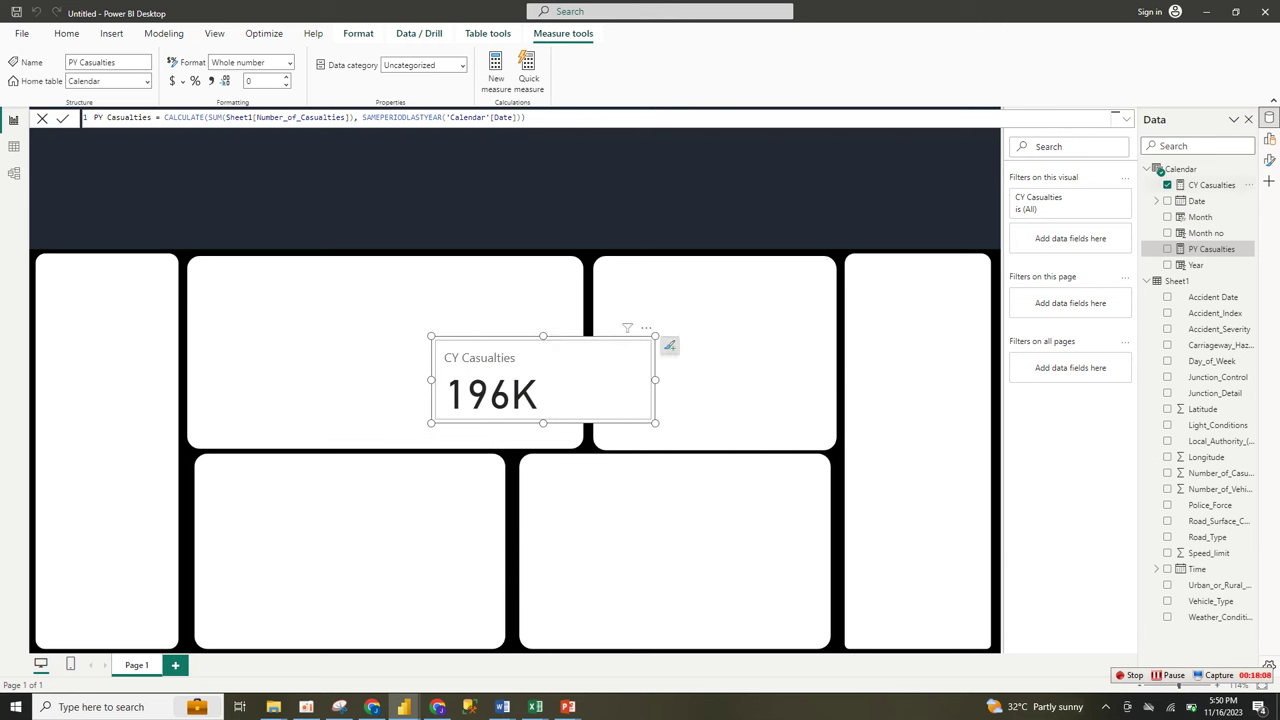
Replace CY Casualties with the PY Casualties measure in the card visual
left_click(1167, 185)
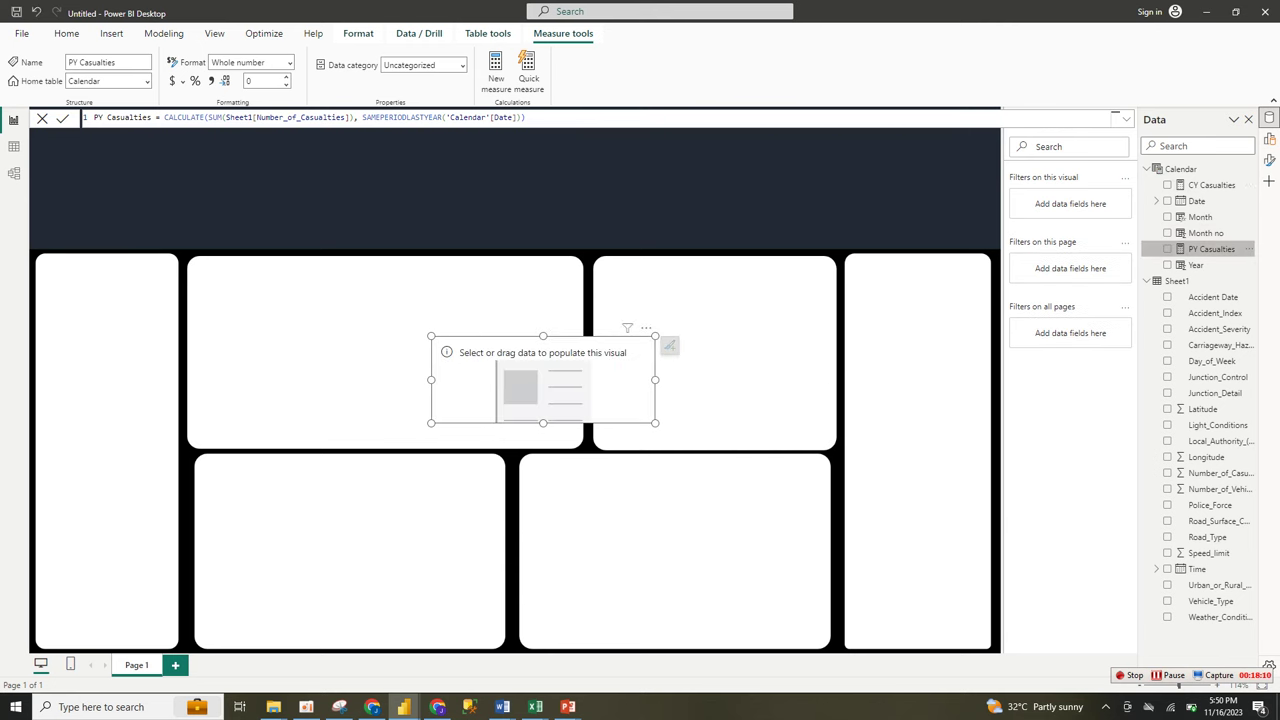
left_click(1167, 249)
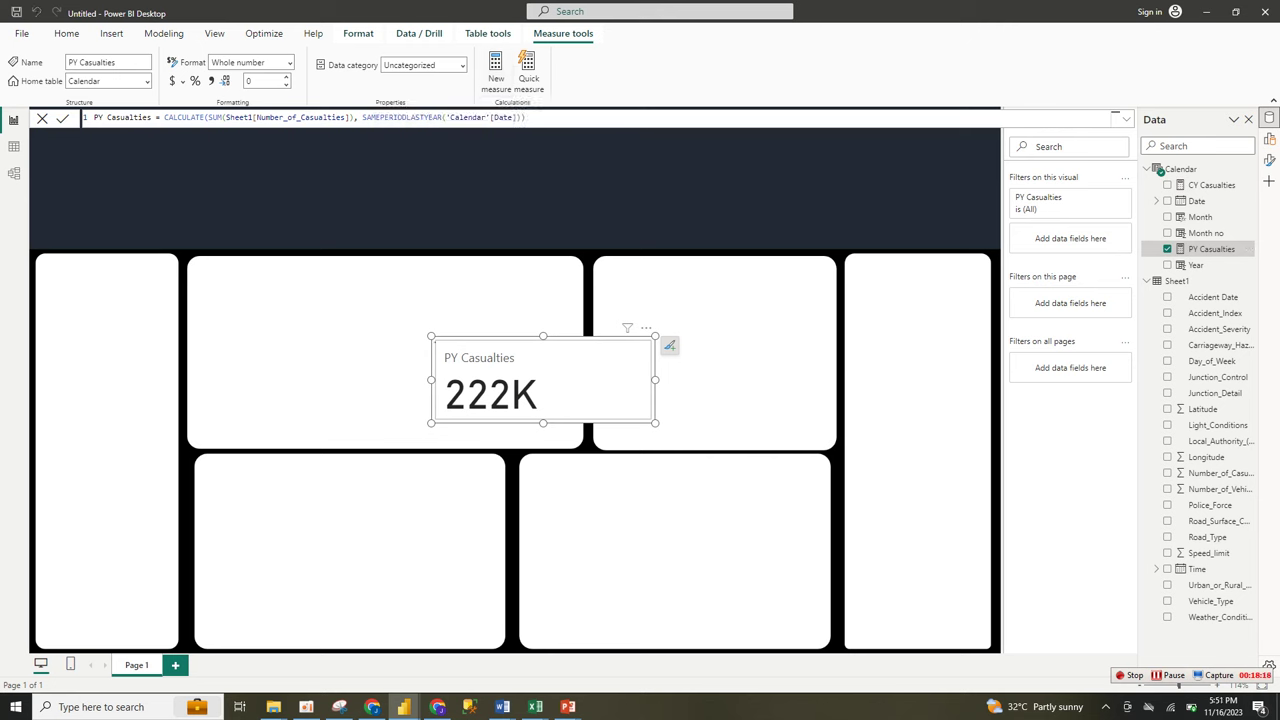
mouse_move(627, 327)
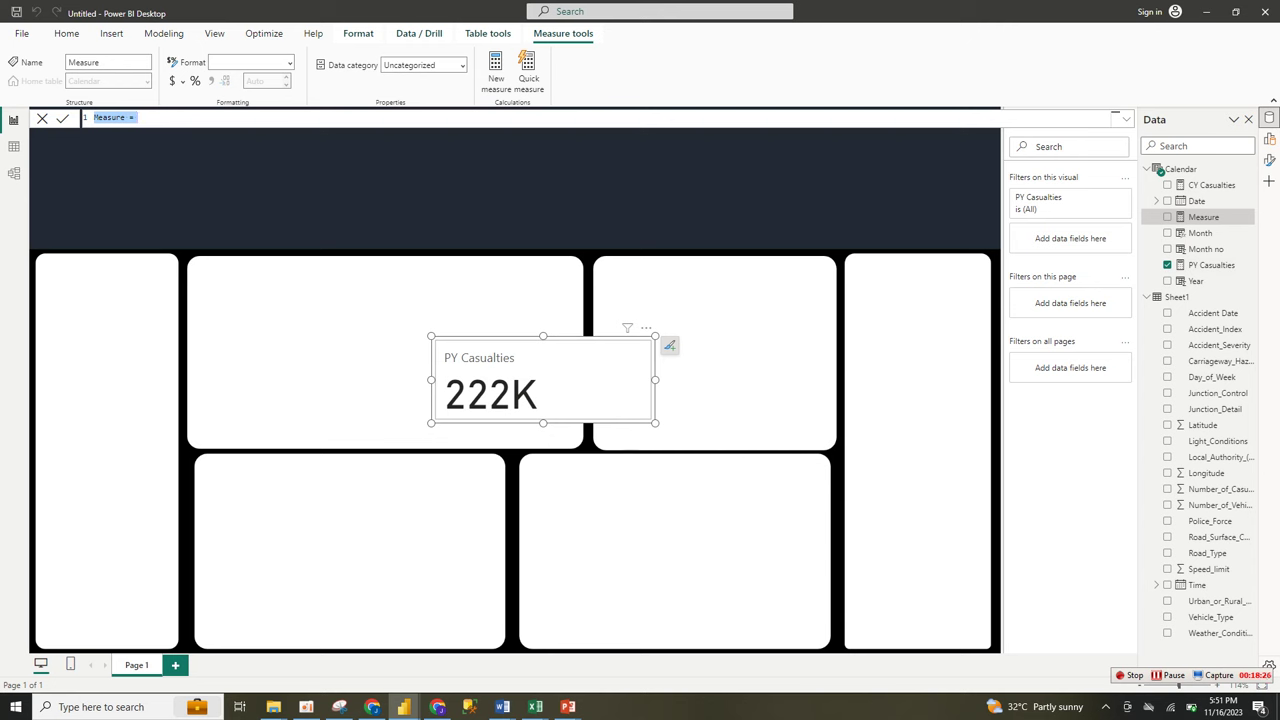
Create the measure YoY Casualties = ([CY Casualties]-[PY Casualties])/[PY Casualties] and format it as a percentage
type("YoY Casualties = cy")
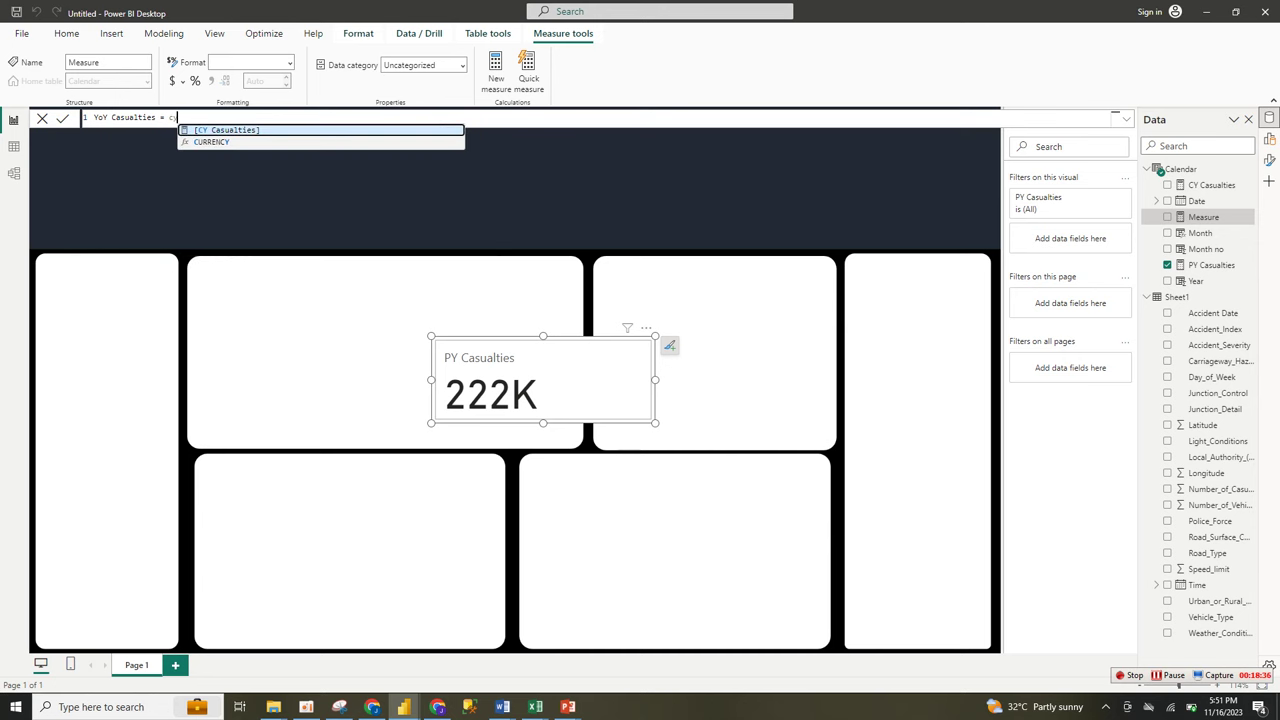
key("Tab")
type("-")
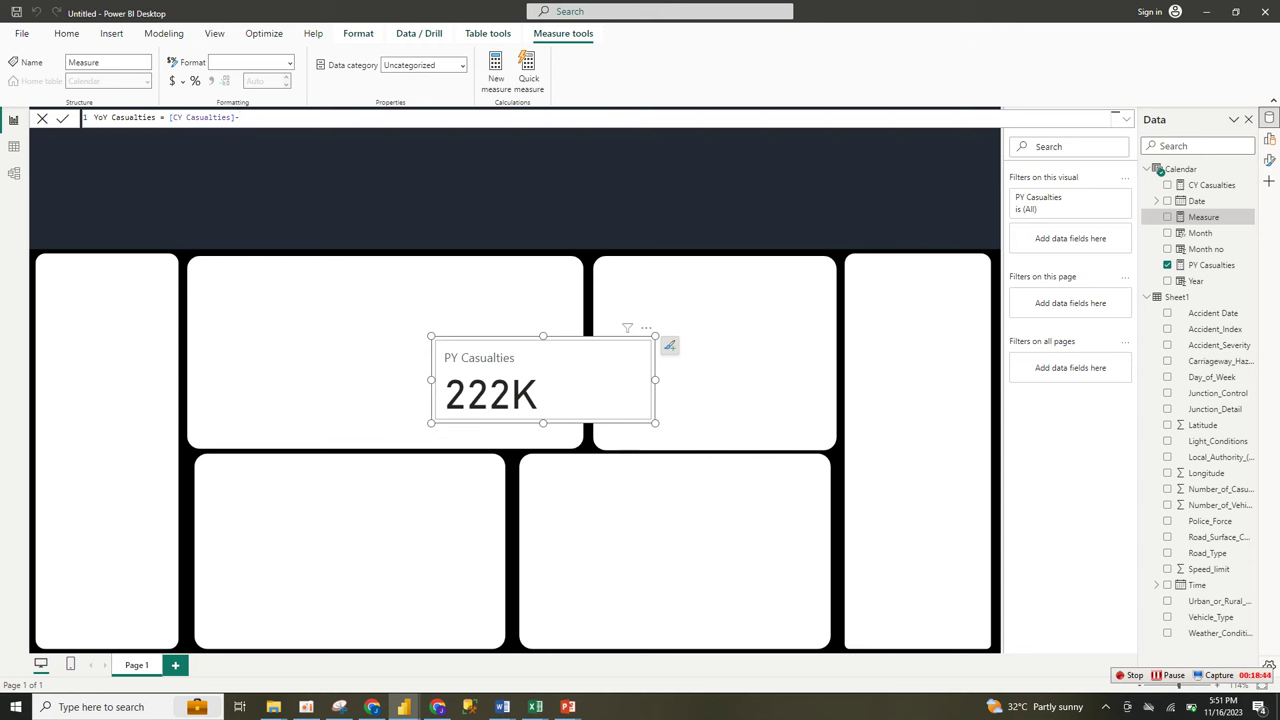
type("py")
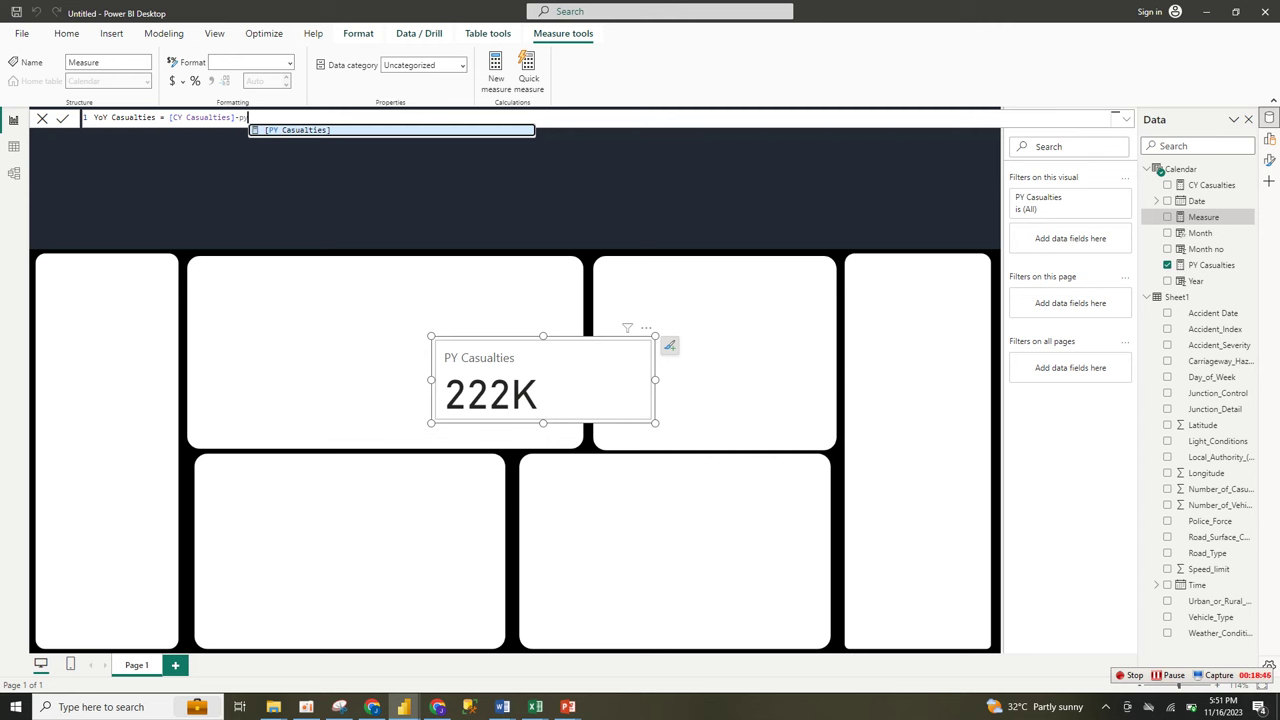
key("Tab")
type("]")
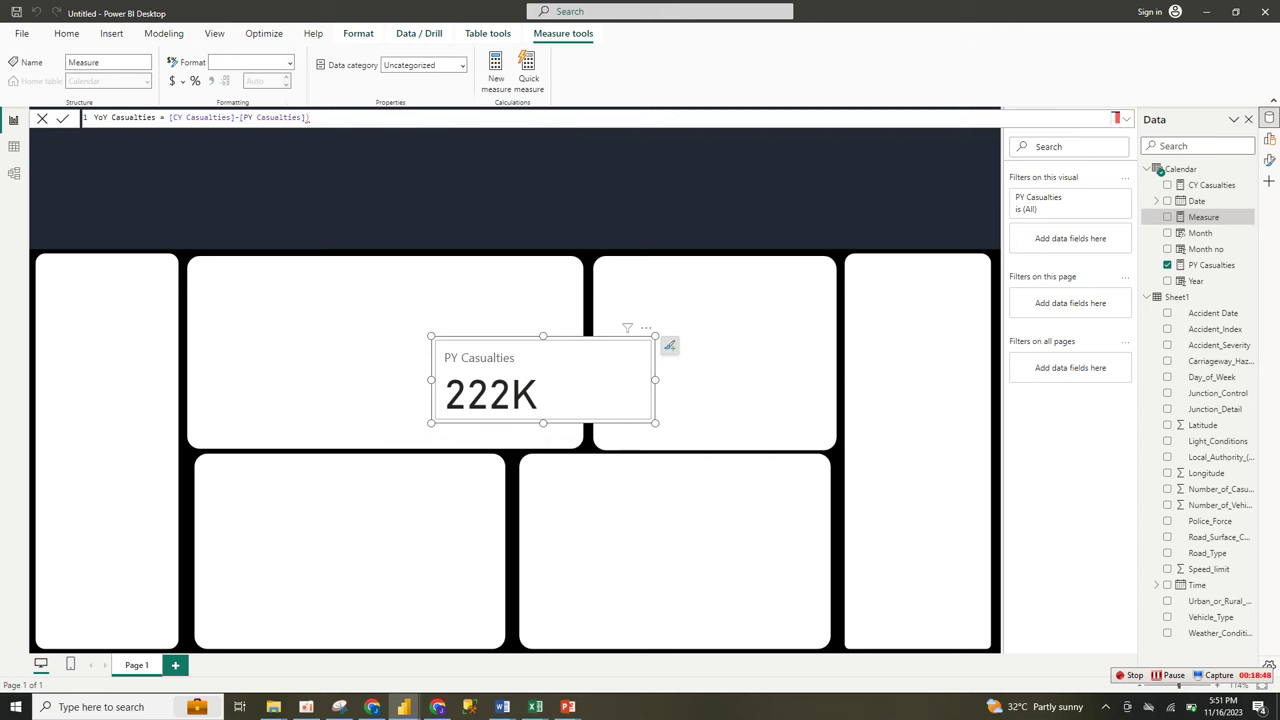
left_click(169, 118)
type("(")
key("End")
type("/py")
key("Tab")
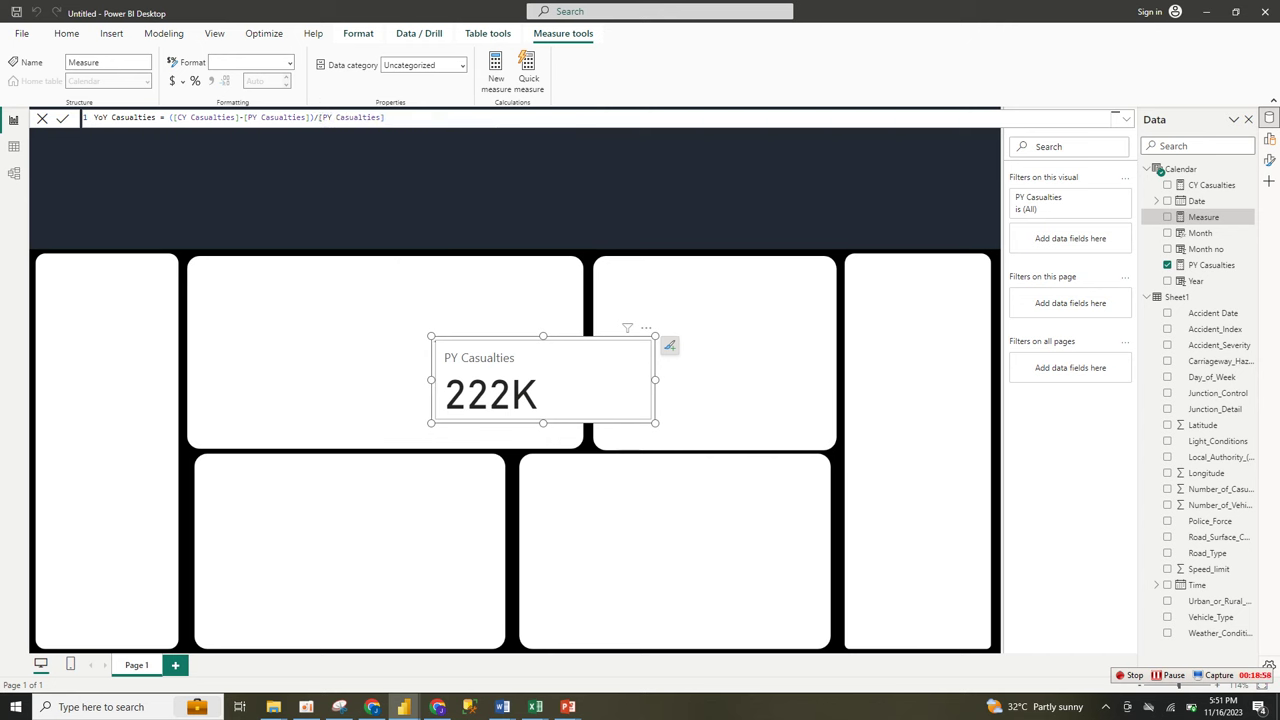
key("Return")
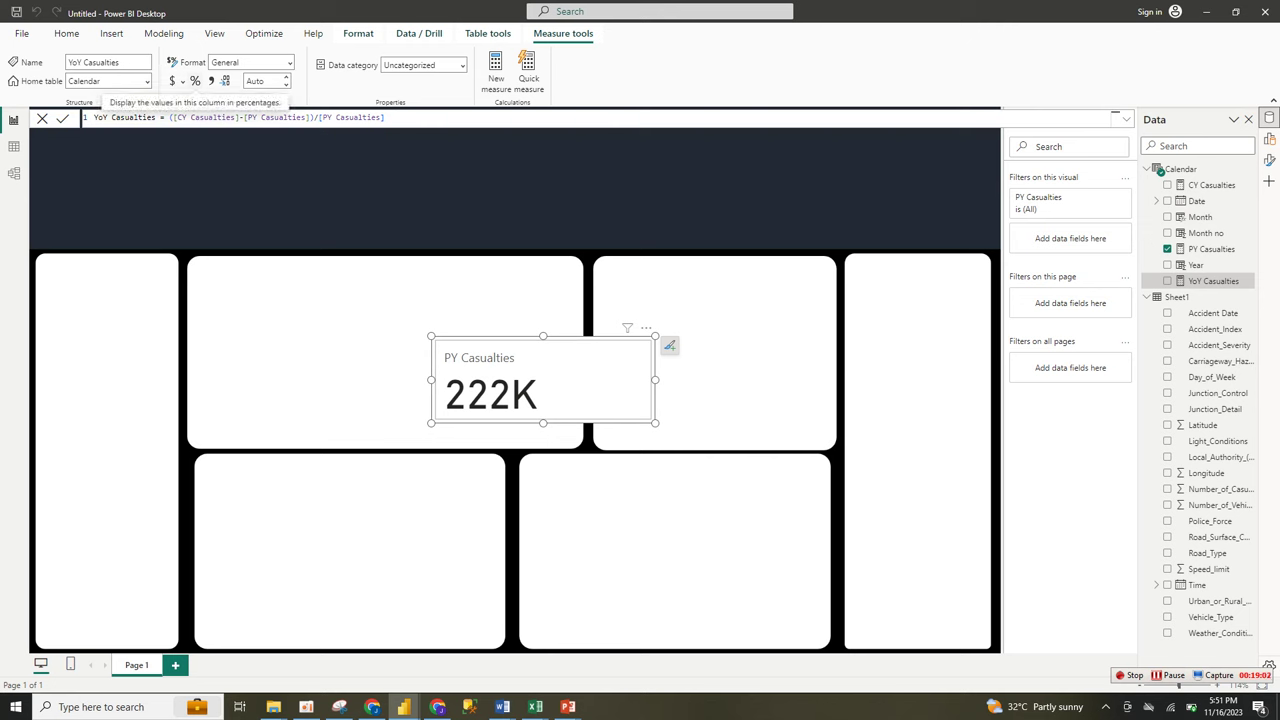
left_click(195, 80)
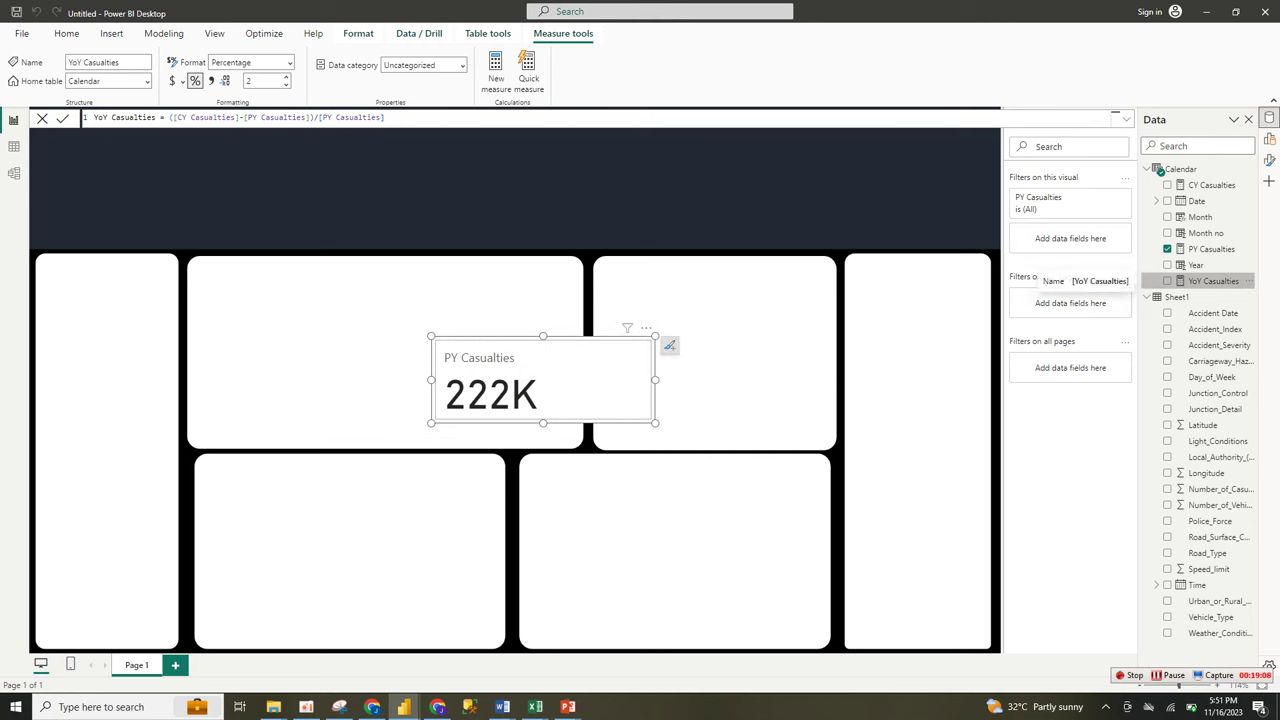
Add YoY Casualties to the card visual beside PY Casualties and widen the card so both values fit
left_click(1167, 281)
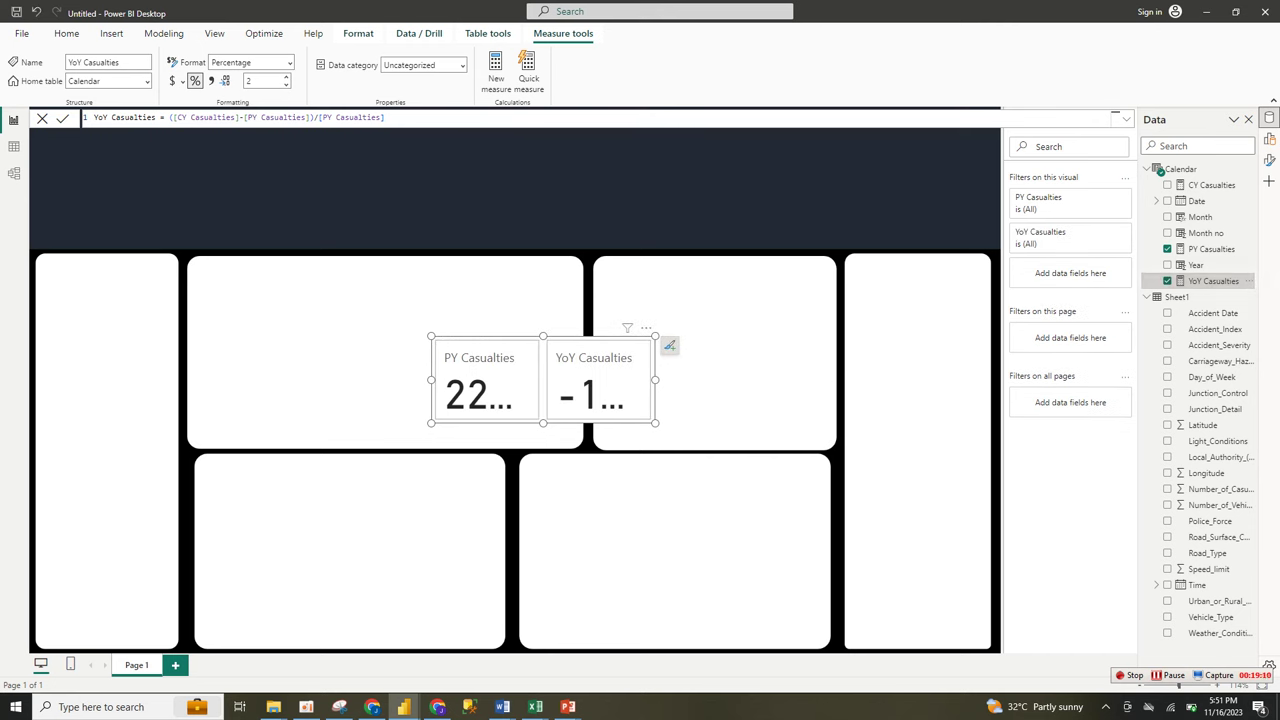
left_click_drag(655, 422, 834, 438)
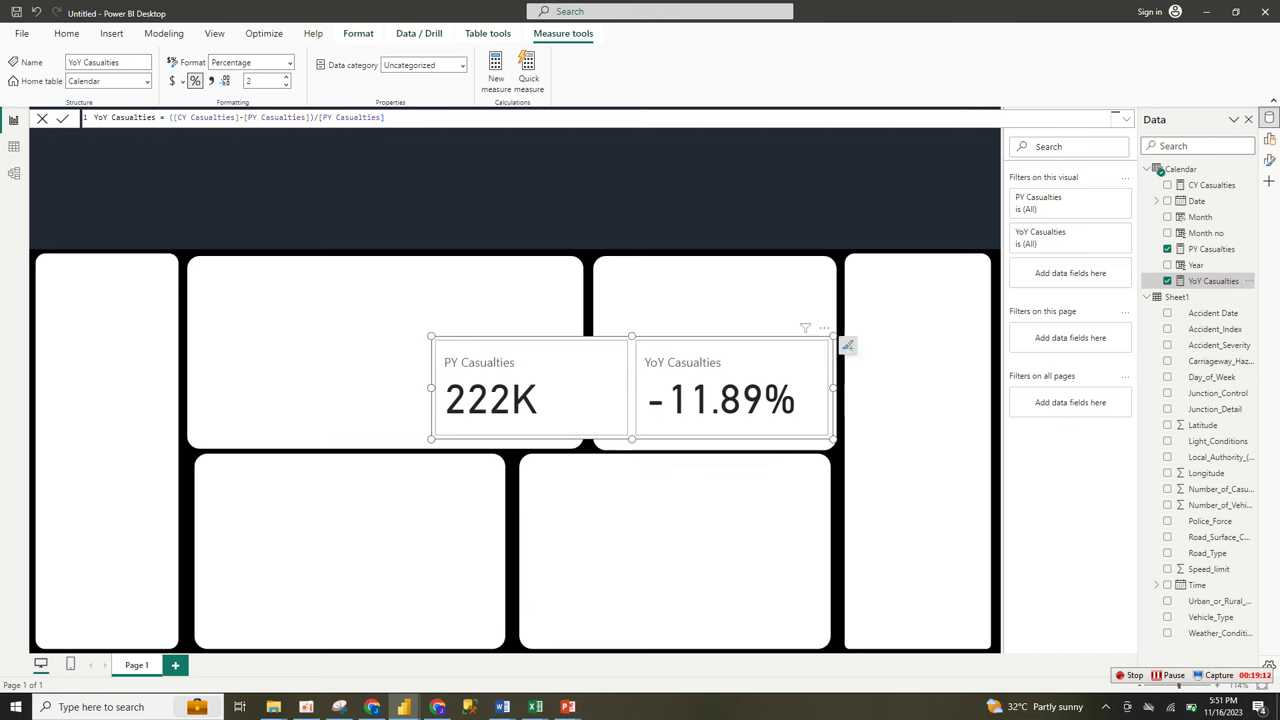
mouse_move(715, 385)
left_mouse_down()
mouse_move(711, 333)
mouse_move(706, 377)
left_mouse_up()
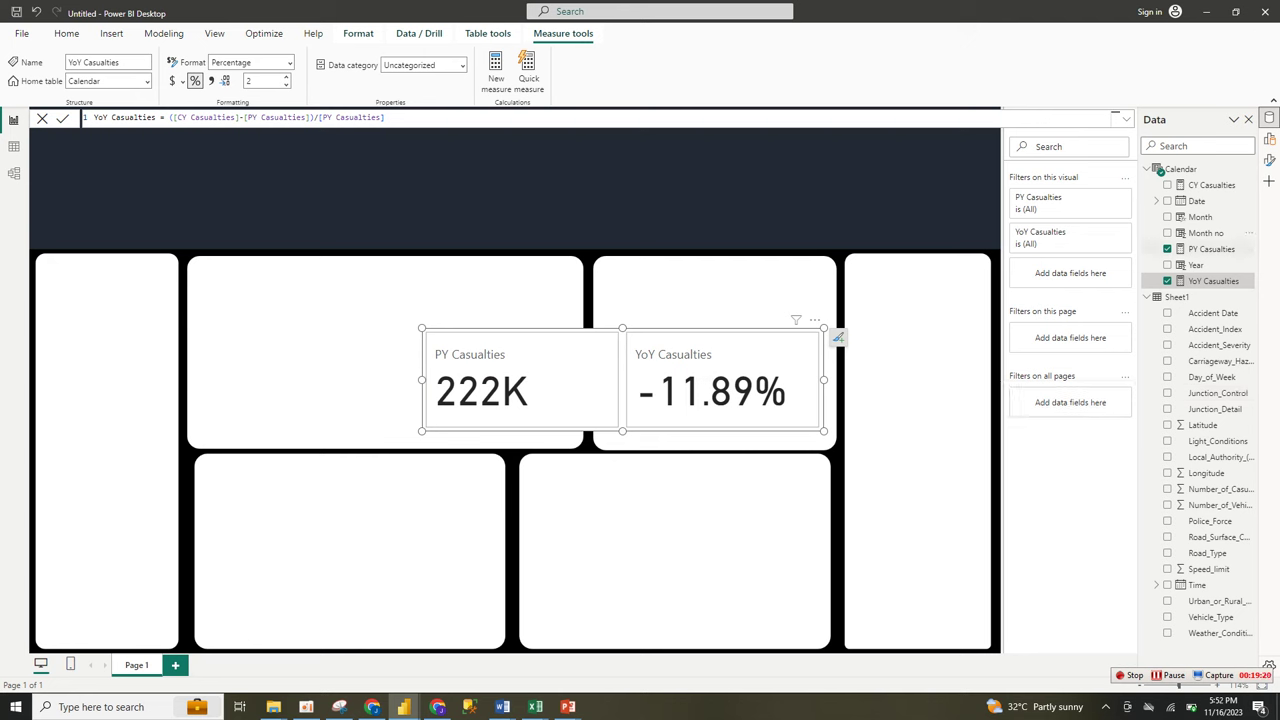
Try to create a new measure from a copy of the CY Casualties formula without changing its name
double_click(1211, 185)
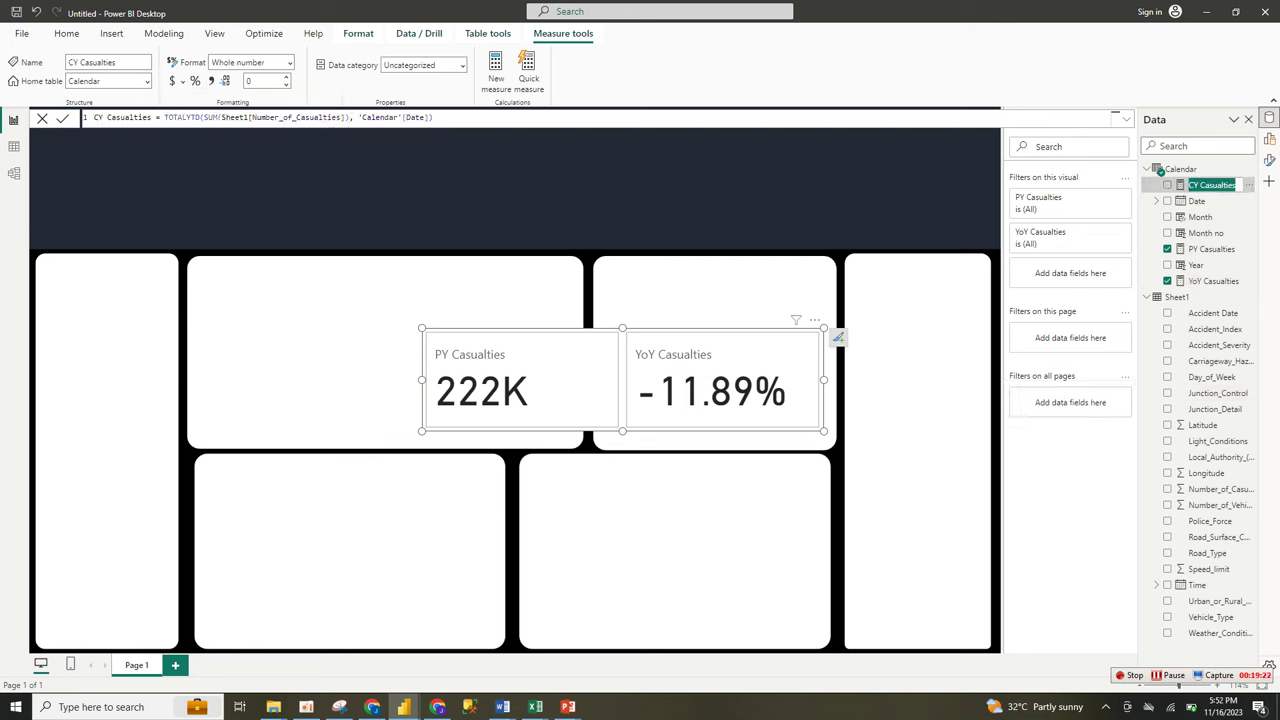
key("Escape")
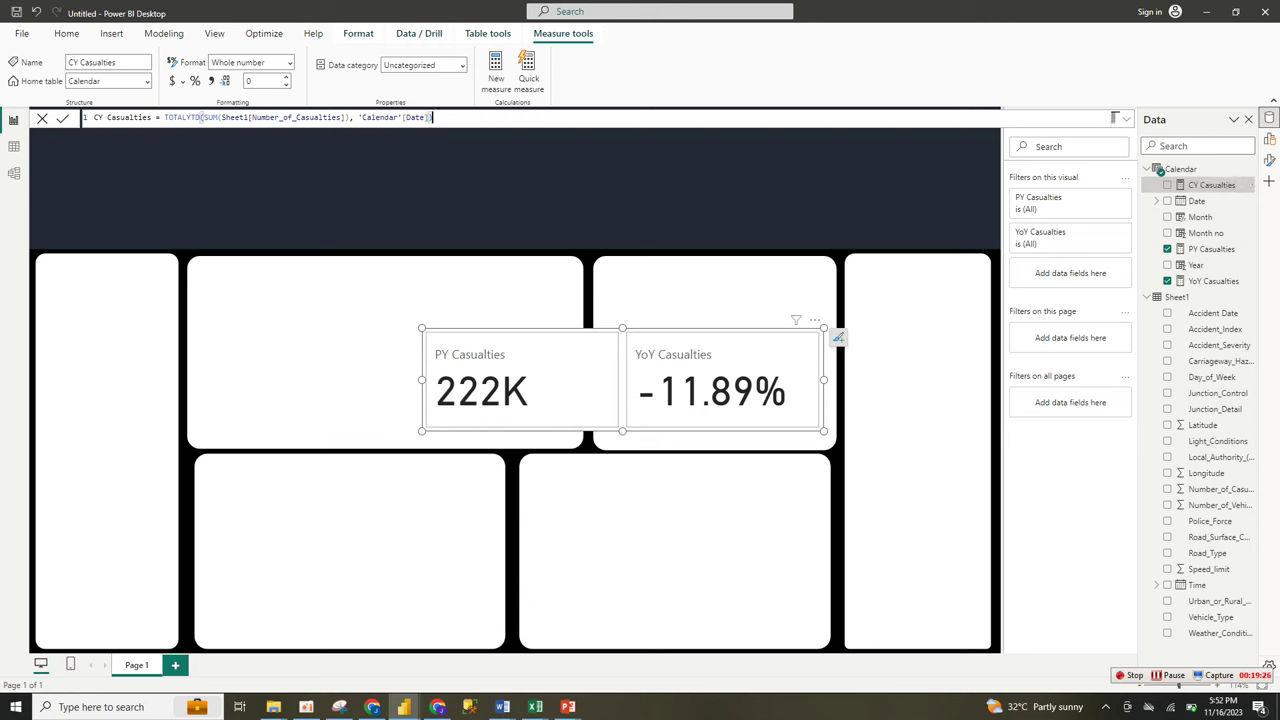
left_click_drag(432, 117, 94, 117)
key("ctrl+c")
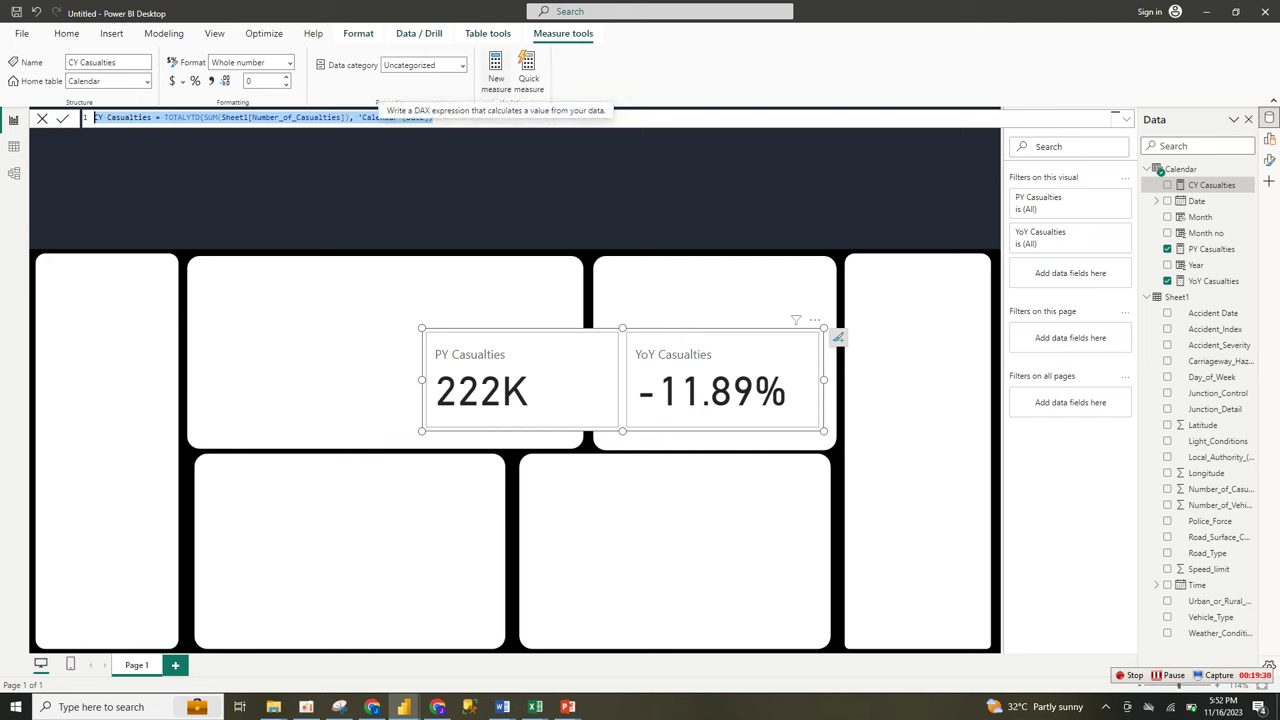
left_click(496, 74)
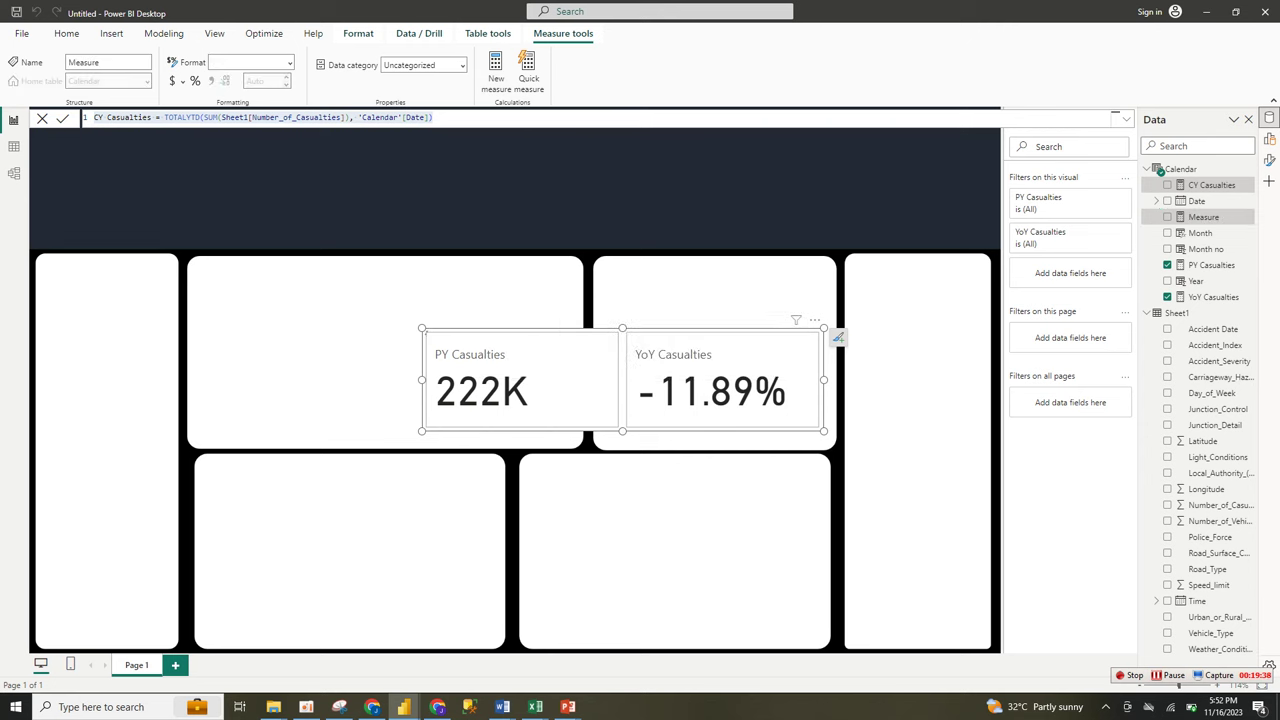
key("ctrl+v")
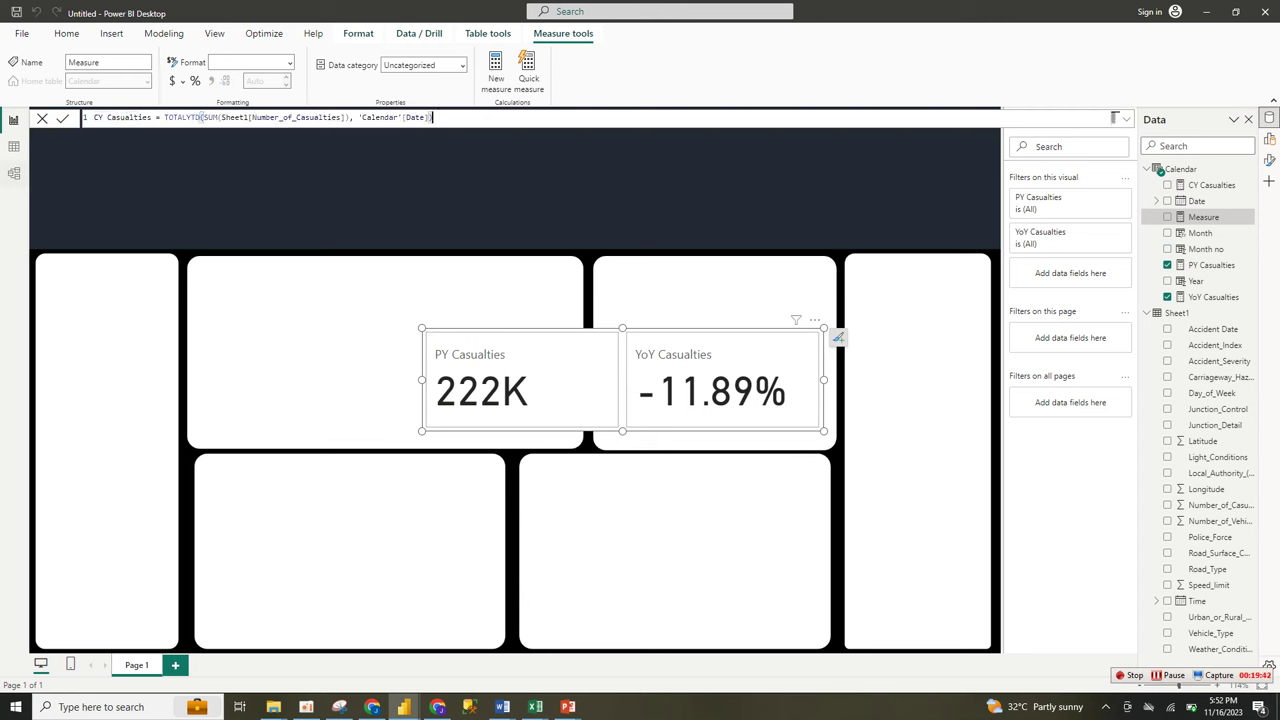
key("Return")
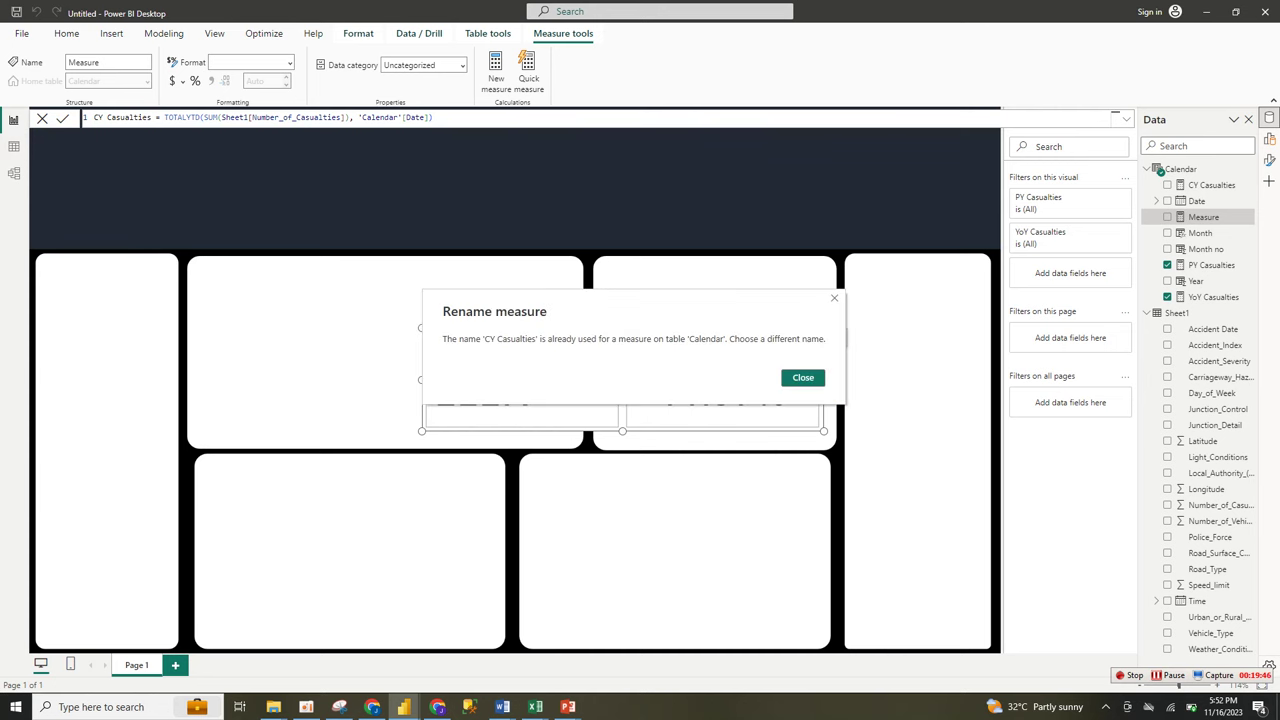
left_click(803, 377)
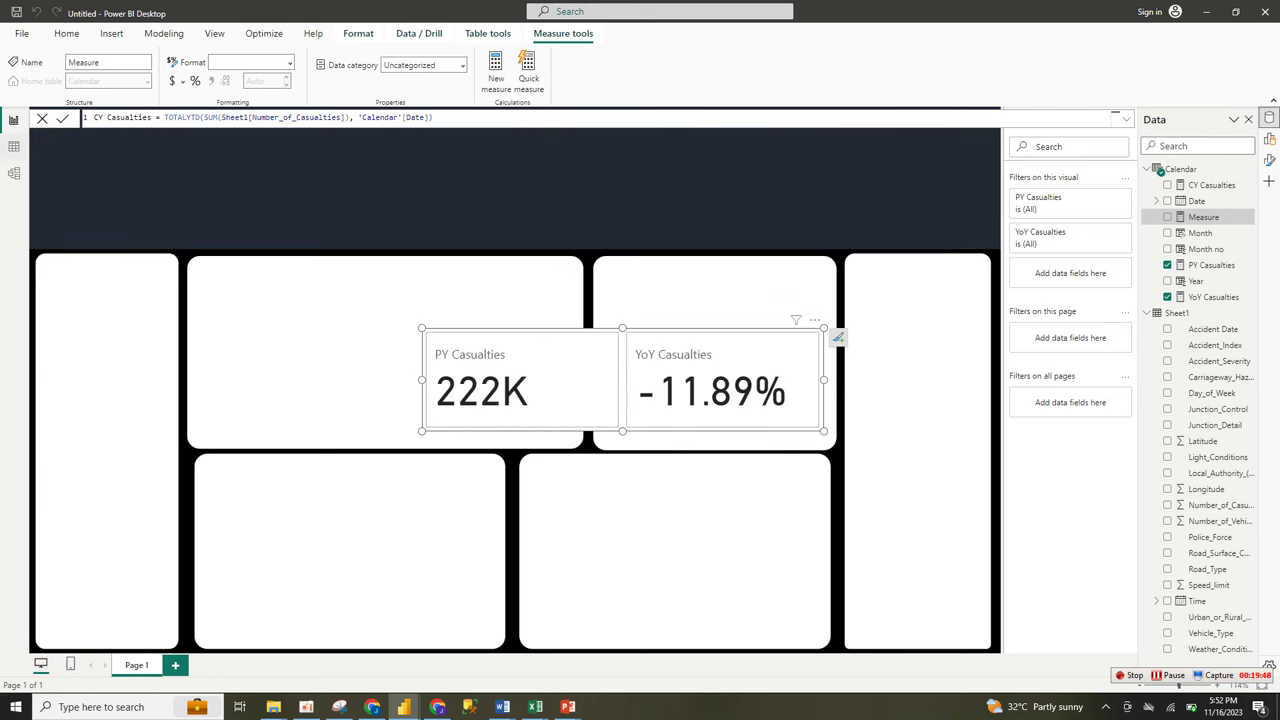
Examine the Accident_Index column and its filter values in the Sheet1 table, then return to the report page
left_click(14, 146)
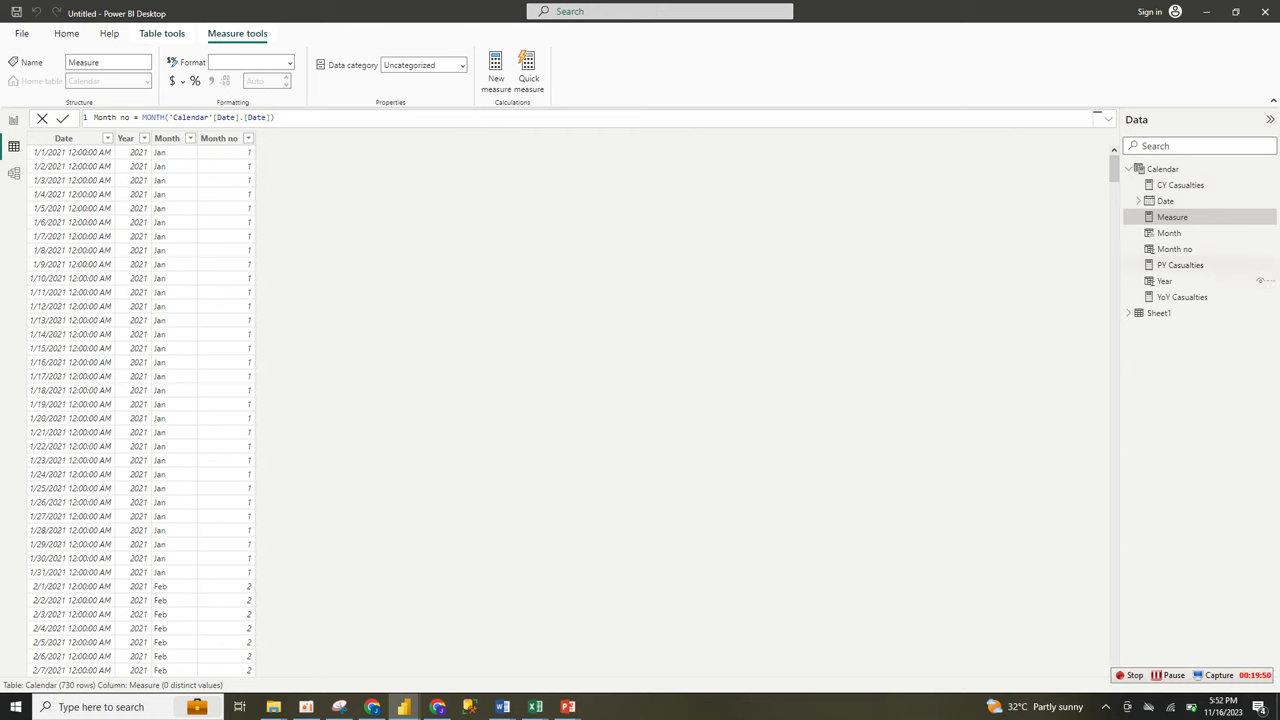
left_click(1160, 313)
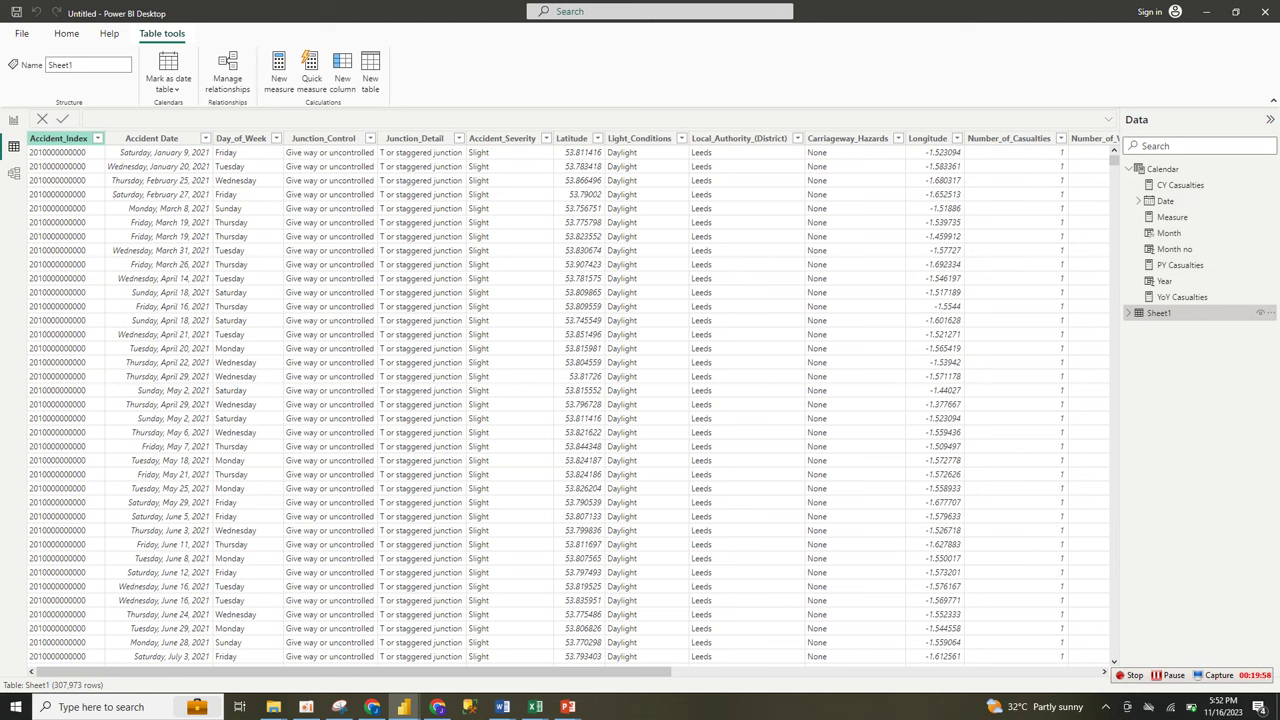
left_click(58, 138)
left_click(98, 138)
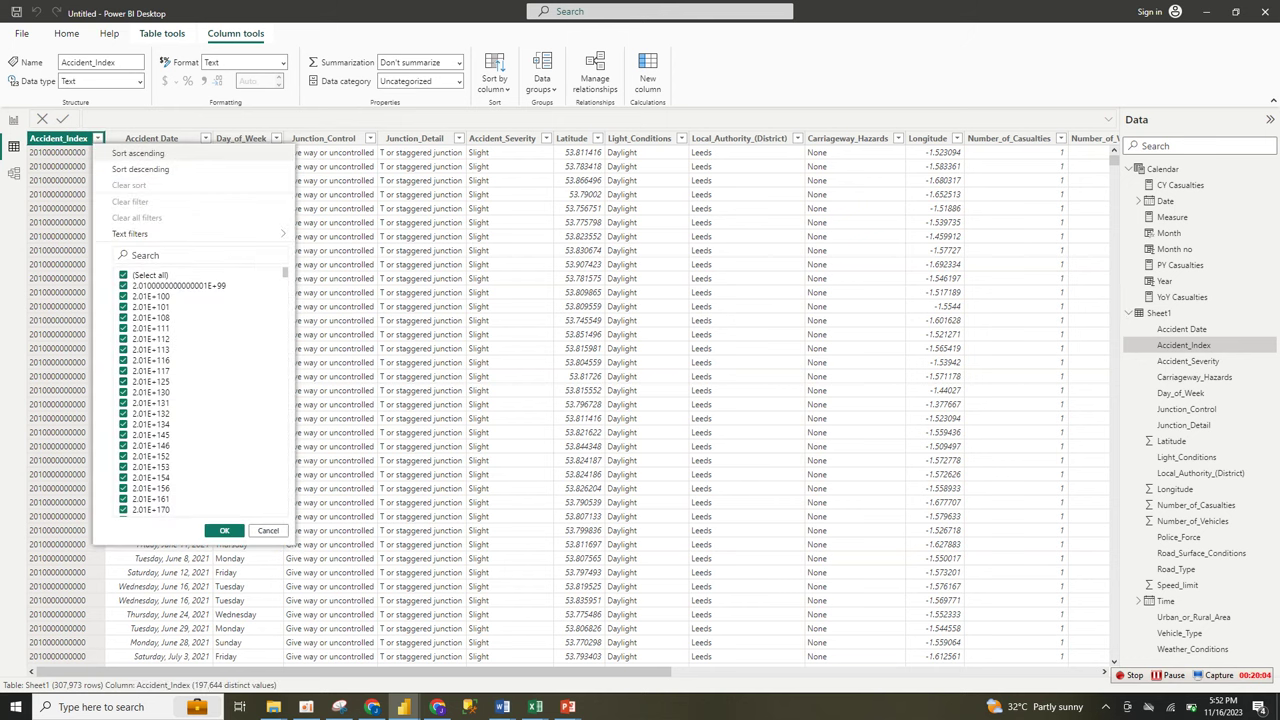
left_click(14, 120)
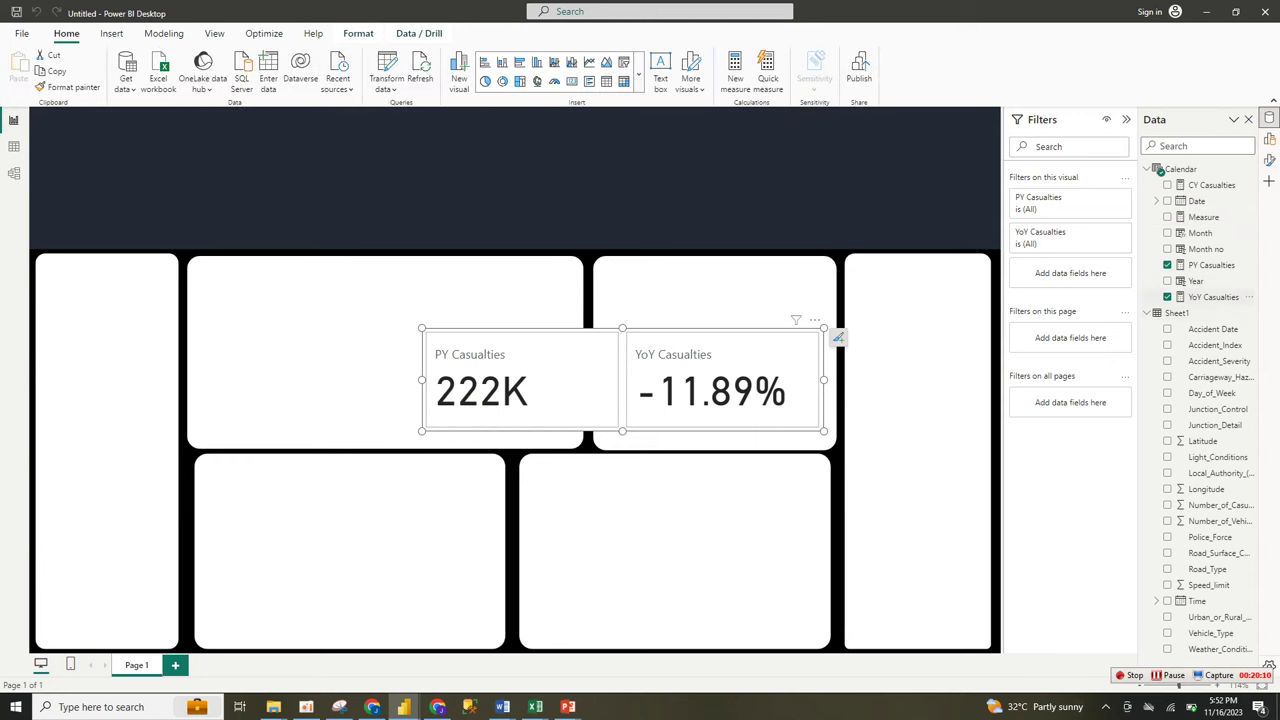
Create a new measure from a copy of the CY Casualties formula and name it CY Accident
left_click(1210, 185)
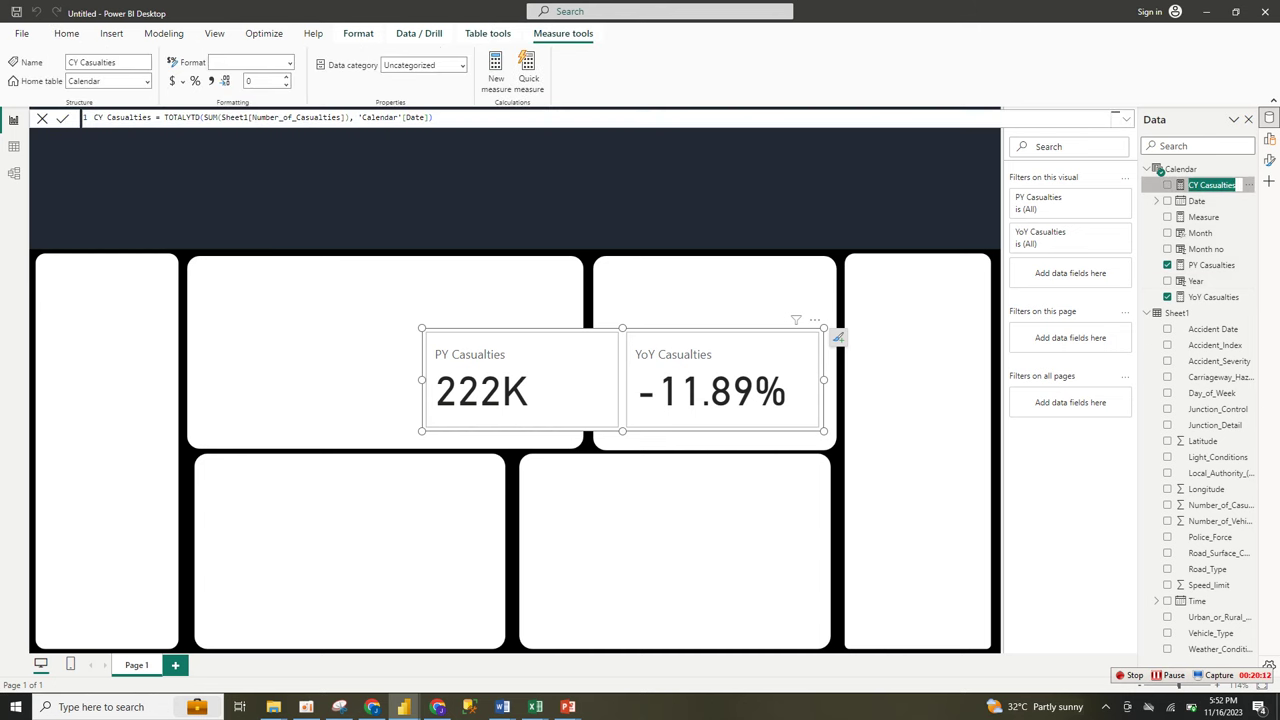
key("Escape")
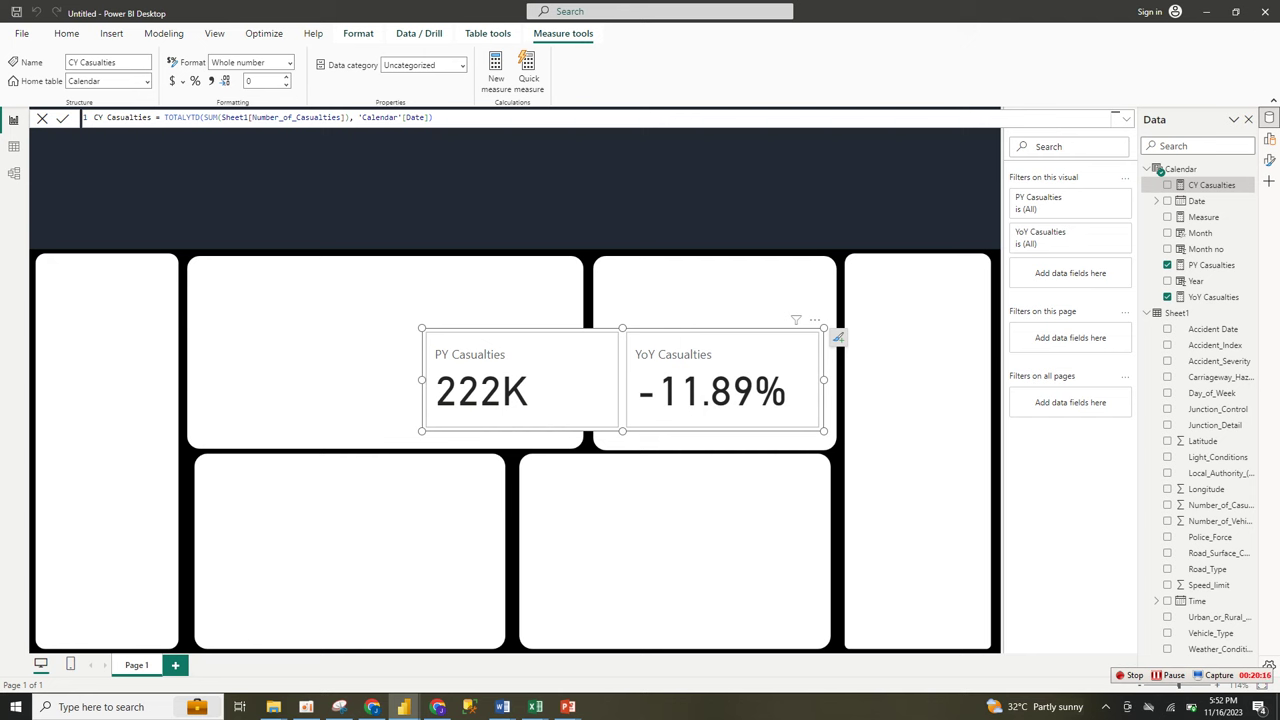
left_click(433, 118)
key("ctrl+a")
key("ctrl+c")
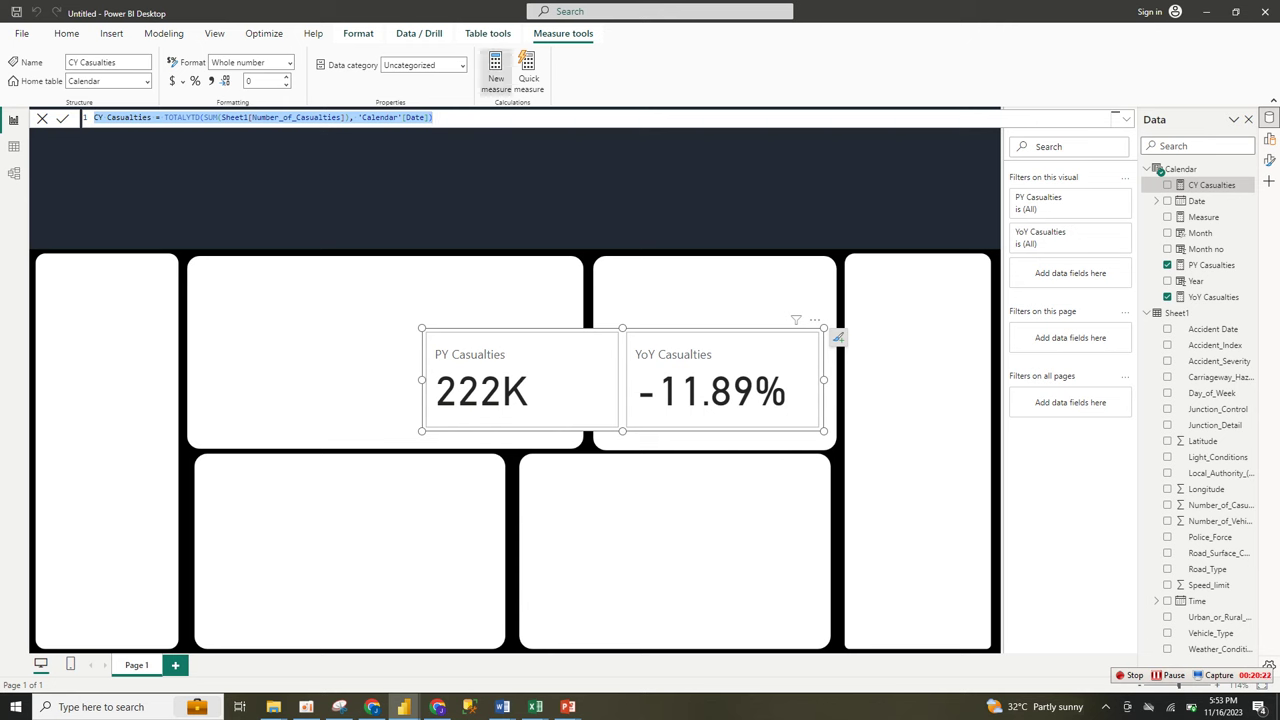
left_click(495, 73)
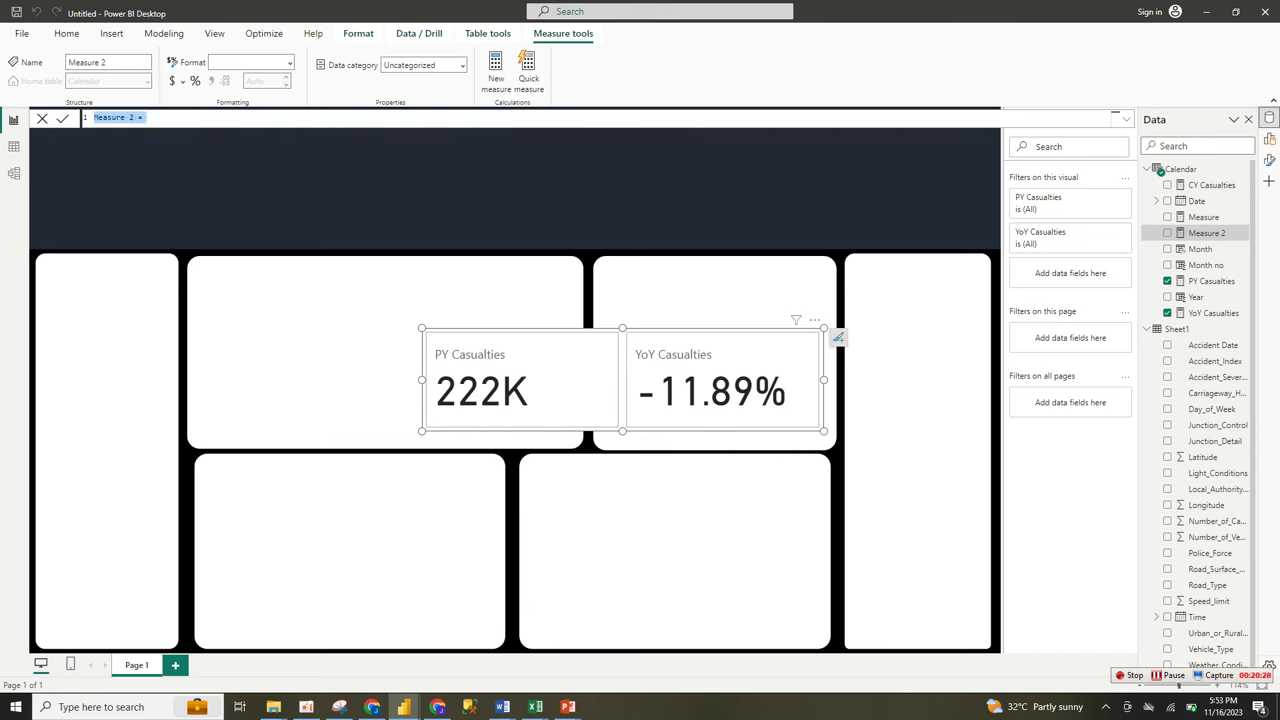
key("ctrl+v")
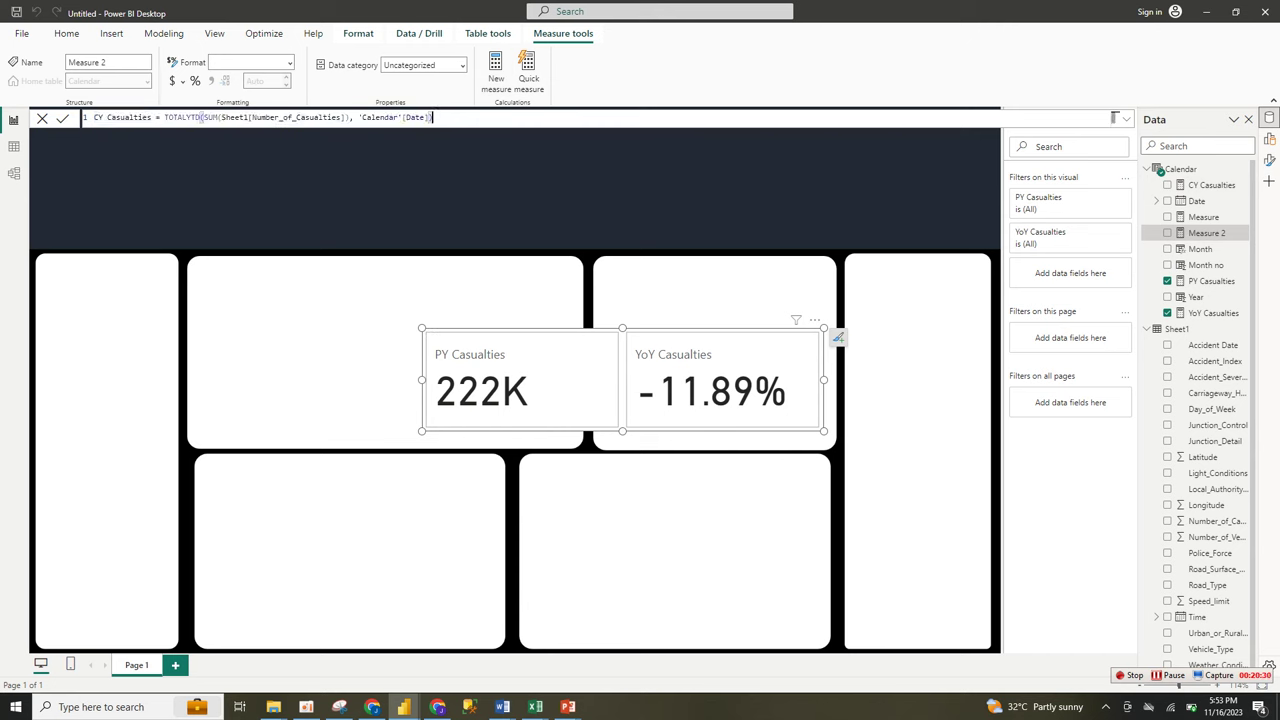
left_click_drag(107, 118, 152, 118)
type("Accide")
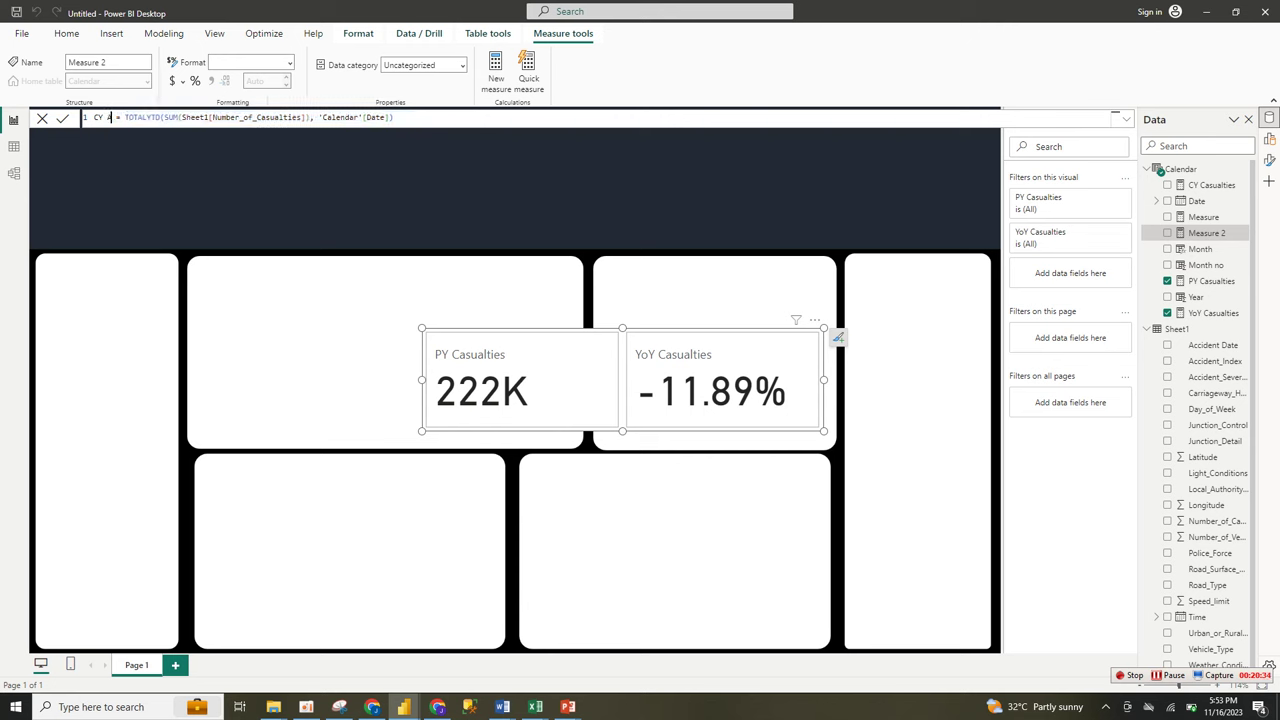
type("nt")
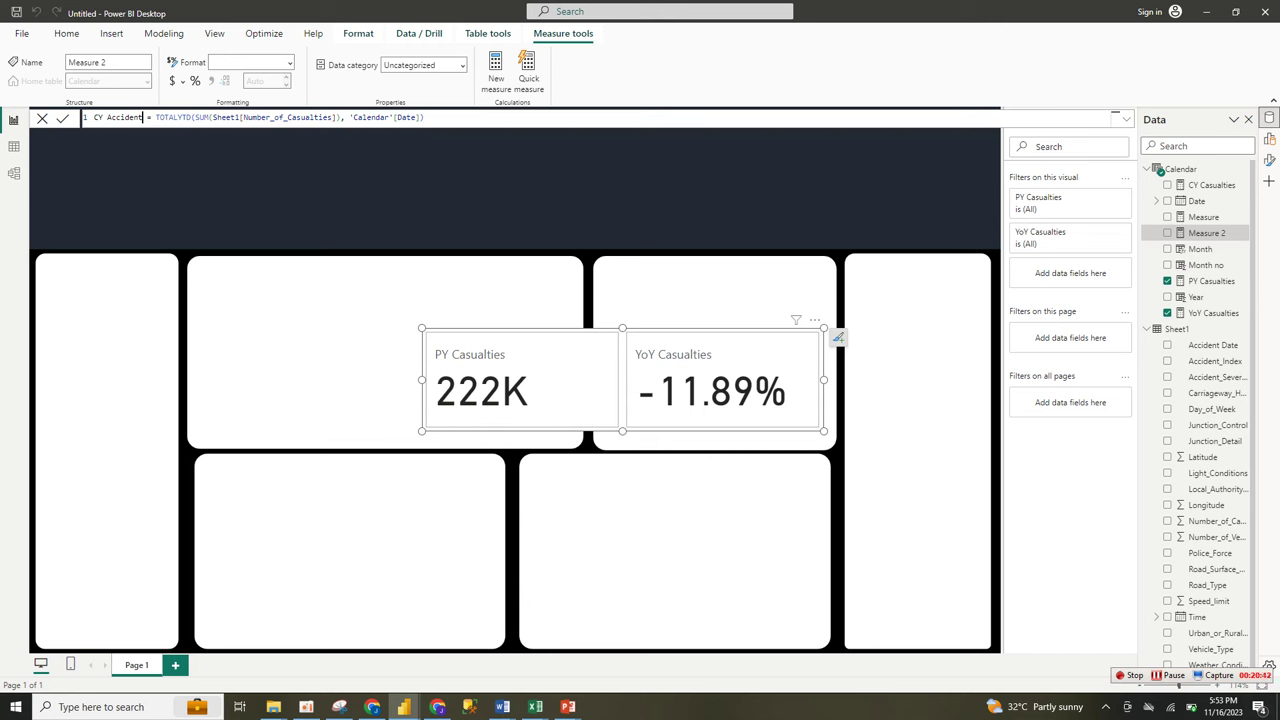
Replace the SUM expression in CY Accident with COUNT(Sheet1[Accident_Index]), copy the whole formula and commit the measure
double_click(201, 117)
type("coun")
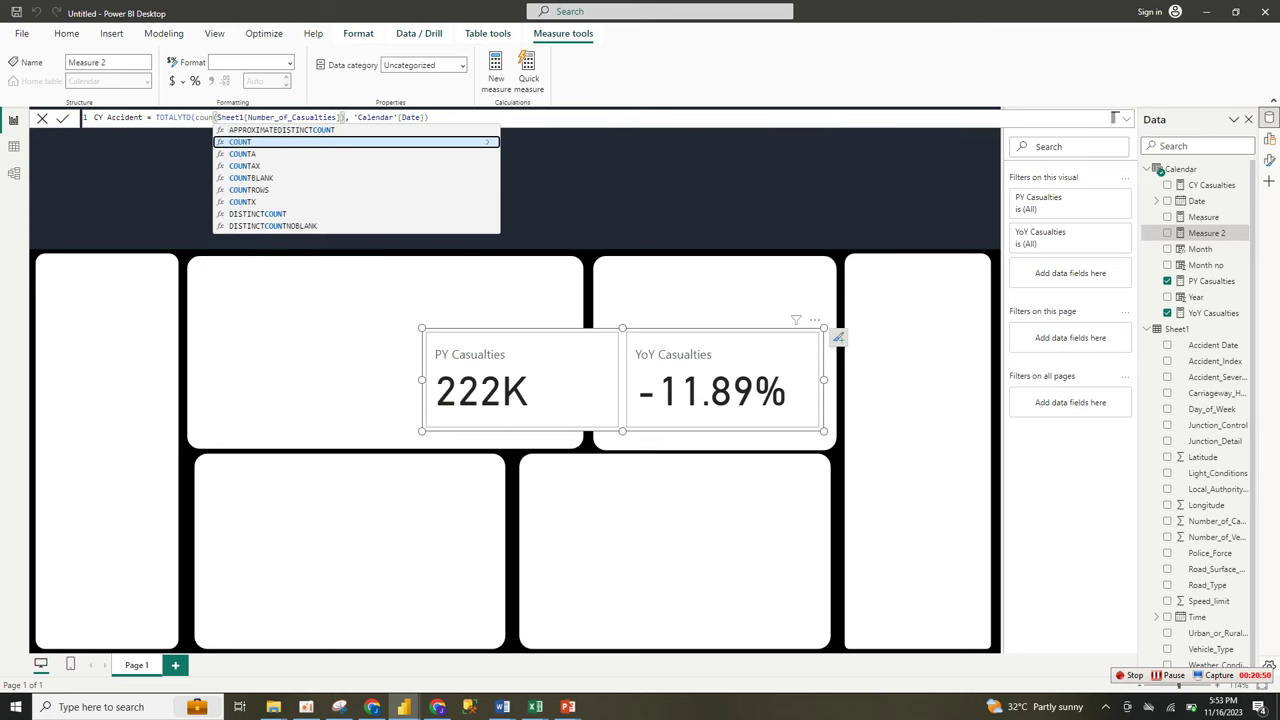
key("Tab")
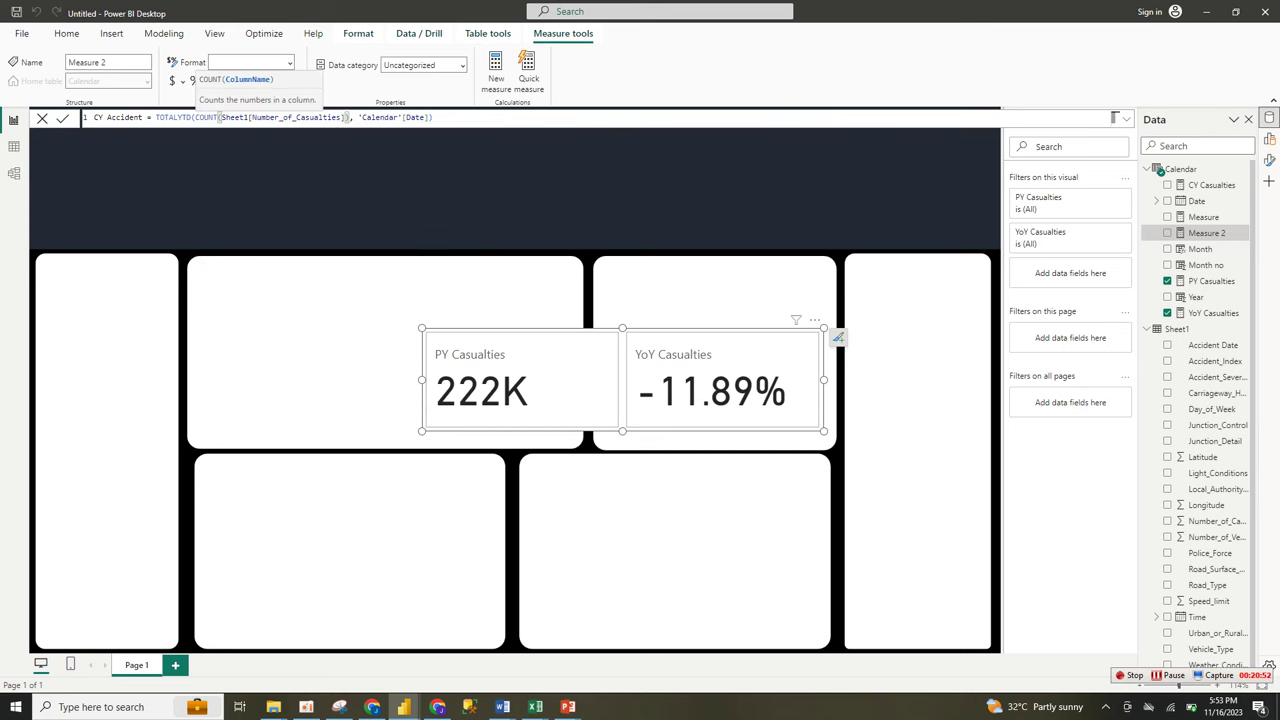
left_click_drag(345, 118, 221, 118)
type("ac")
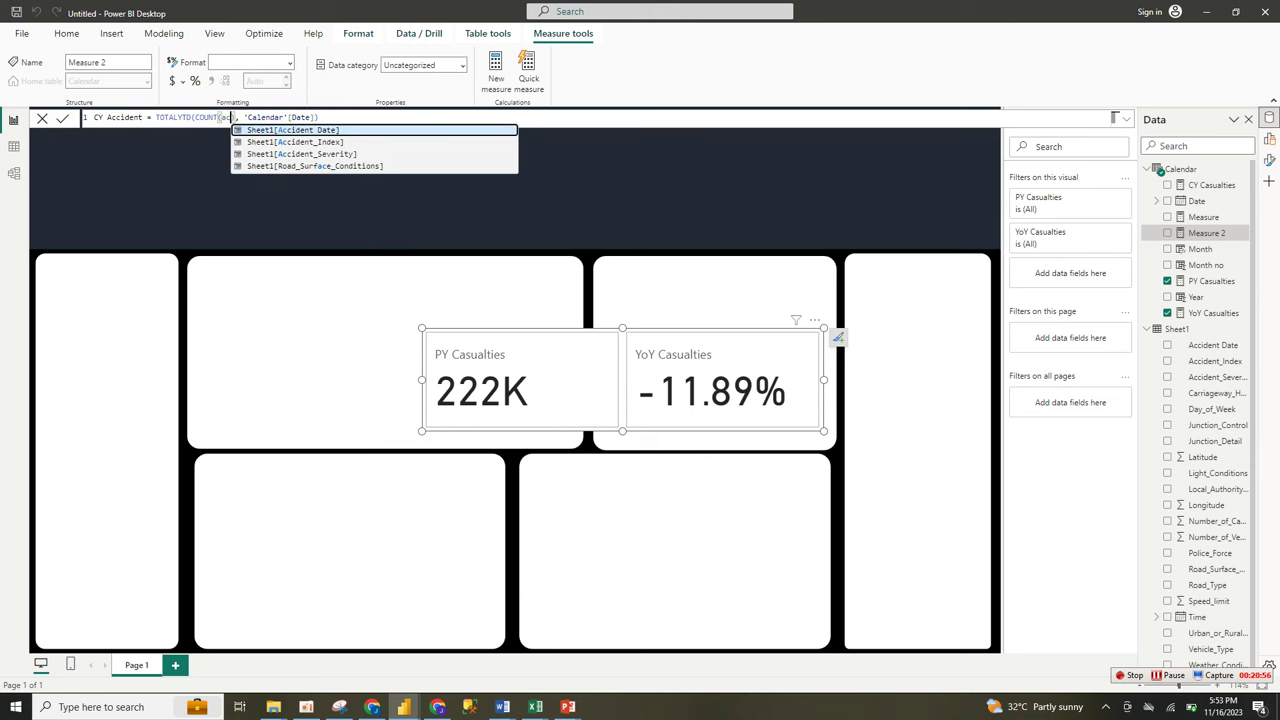
key("Down")
key("Tab")
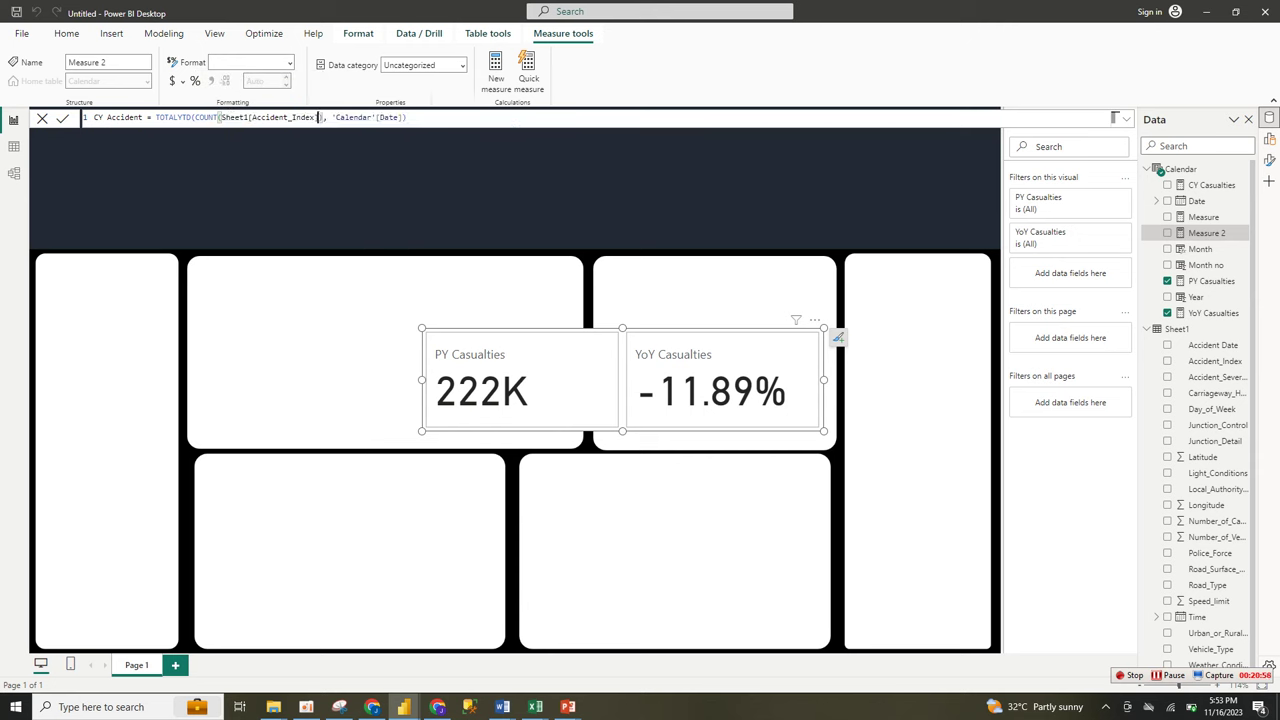
left_click(407, 118)
left_click_drag(406, 117, 95, 117)
key("ctrl+c")
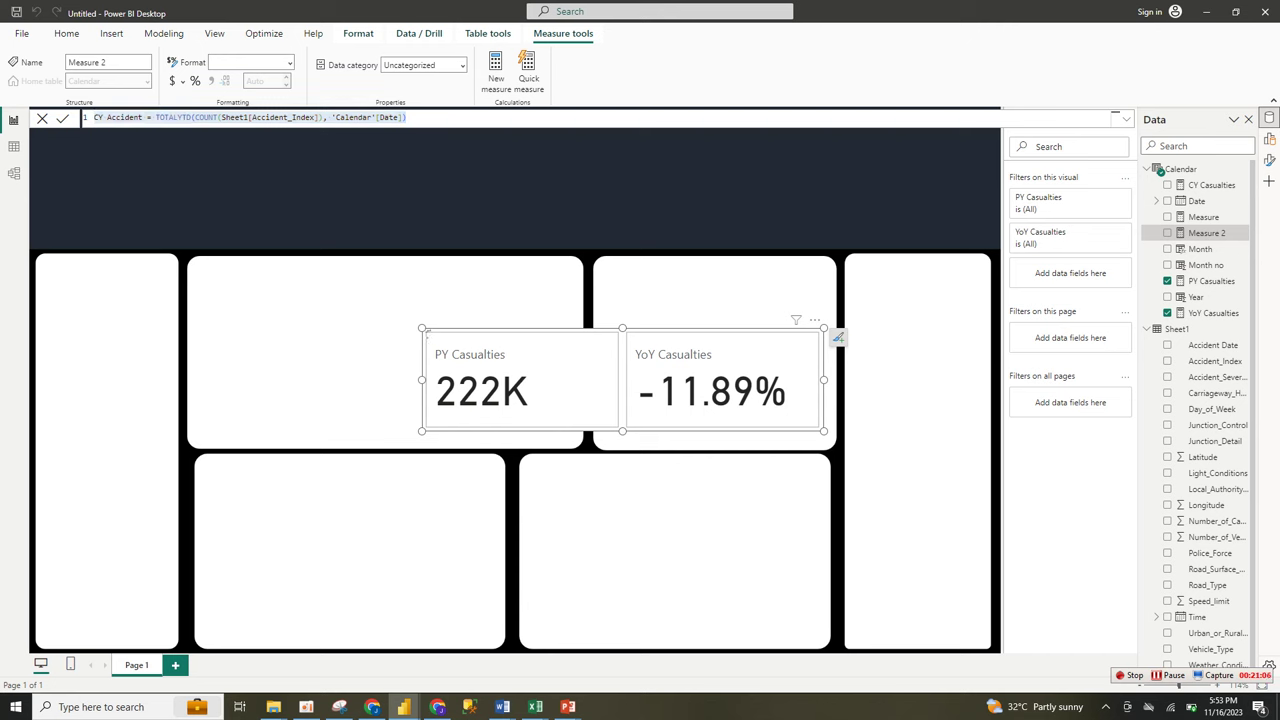
left_click(428, 332)
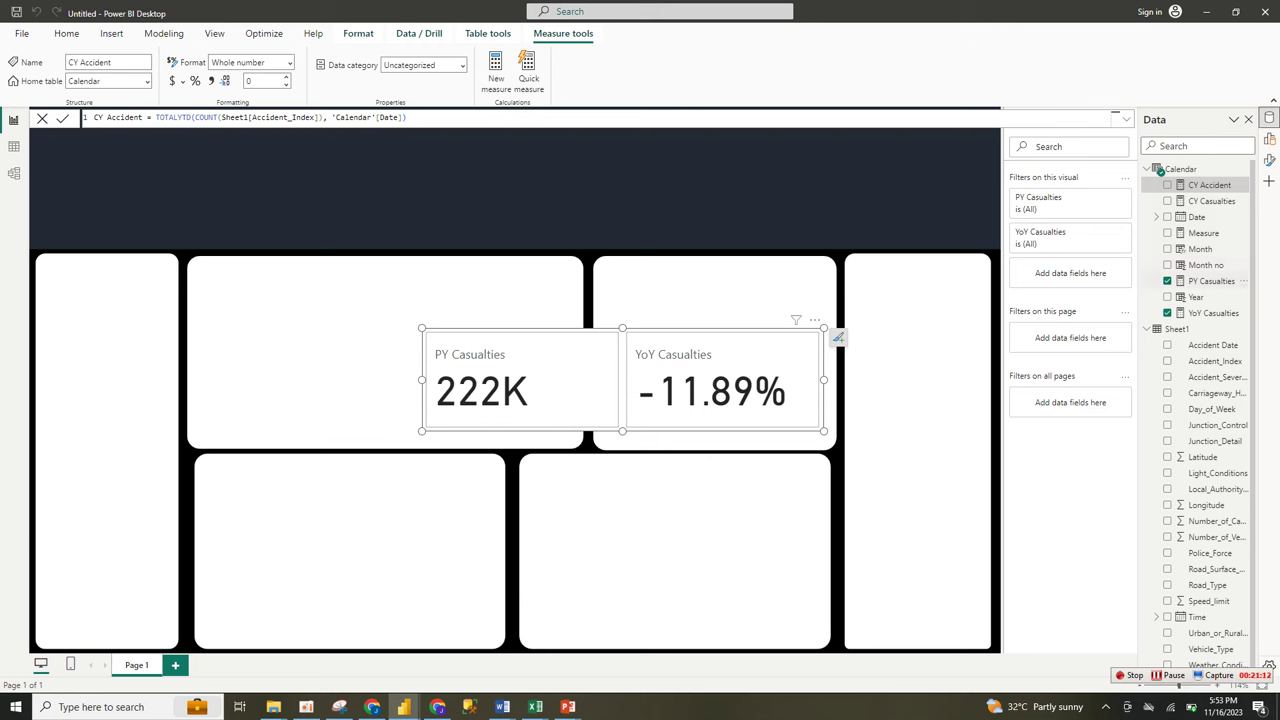
Create a new measure from a copy of the PY Casualties formula and name it PY Accident
double_click(1211, 281)
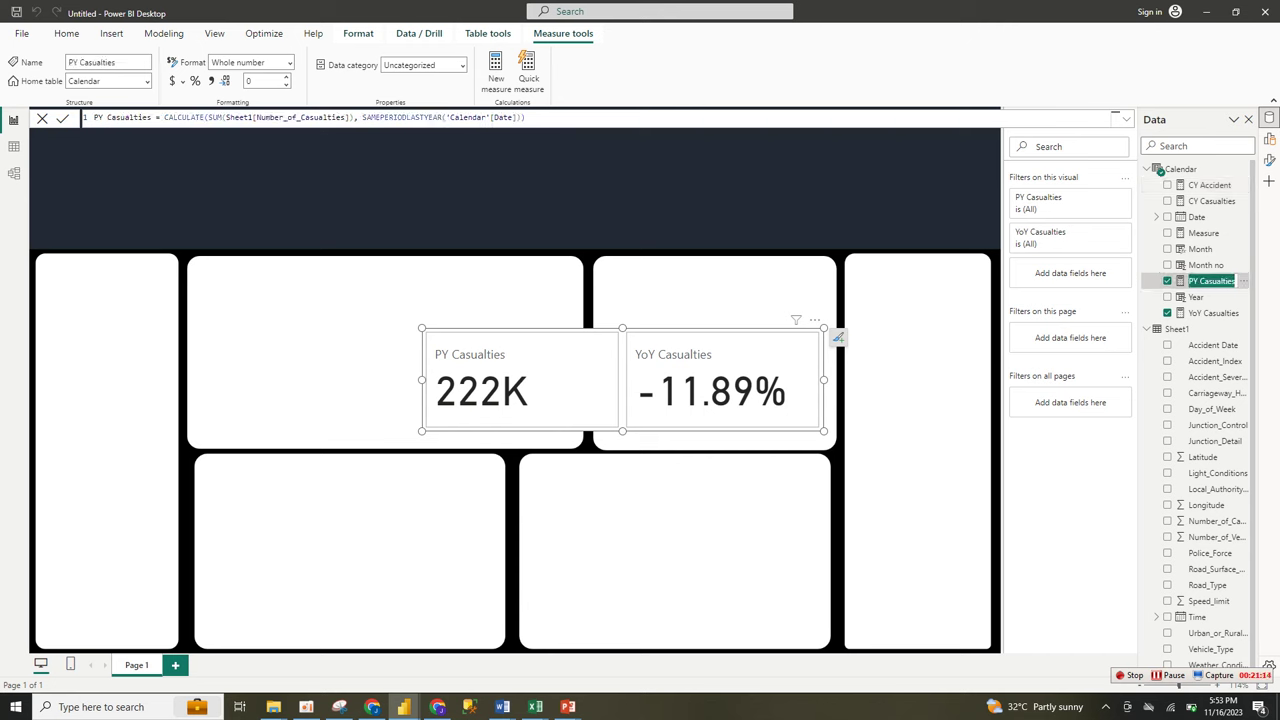
left_click(528, 118)
left_click_drag(97, 117, 525, 117)
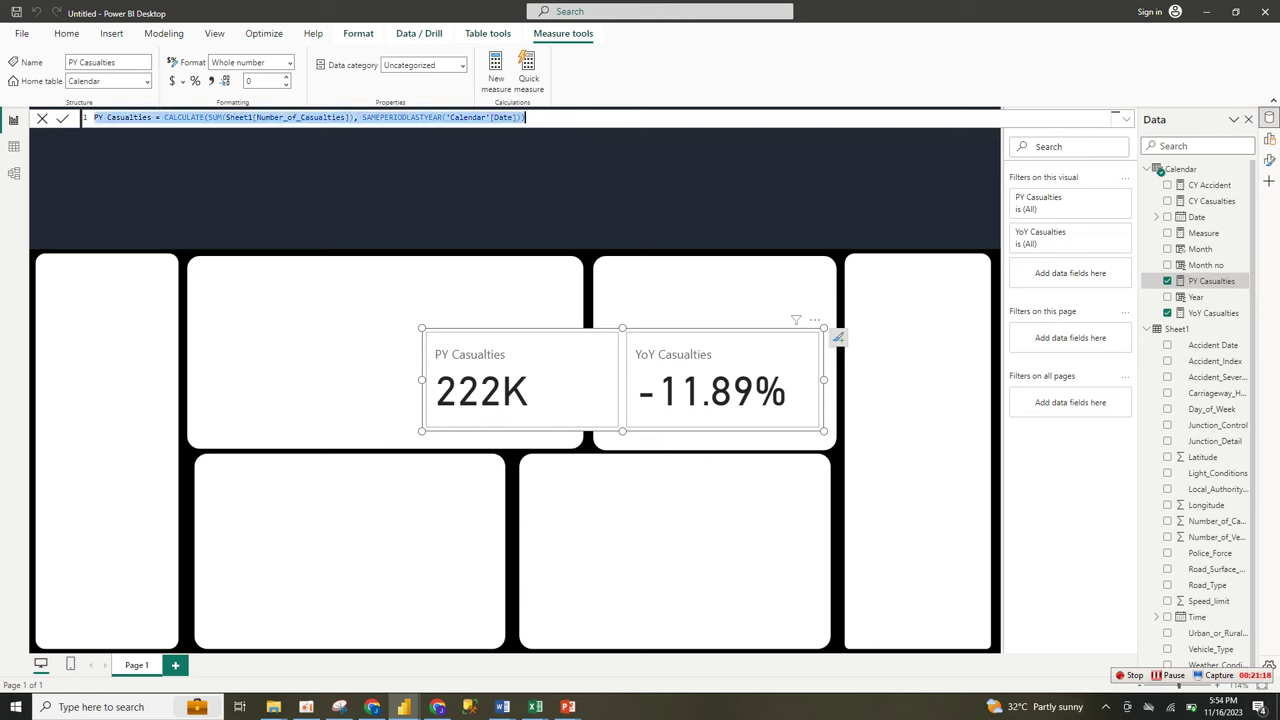
left_click(496, 73)
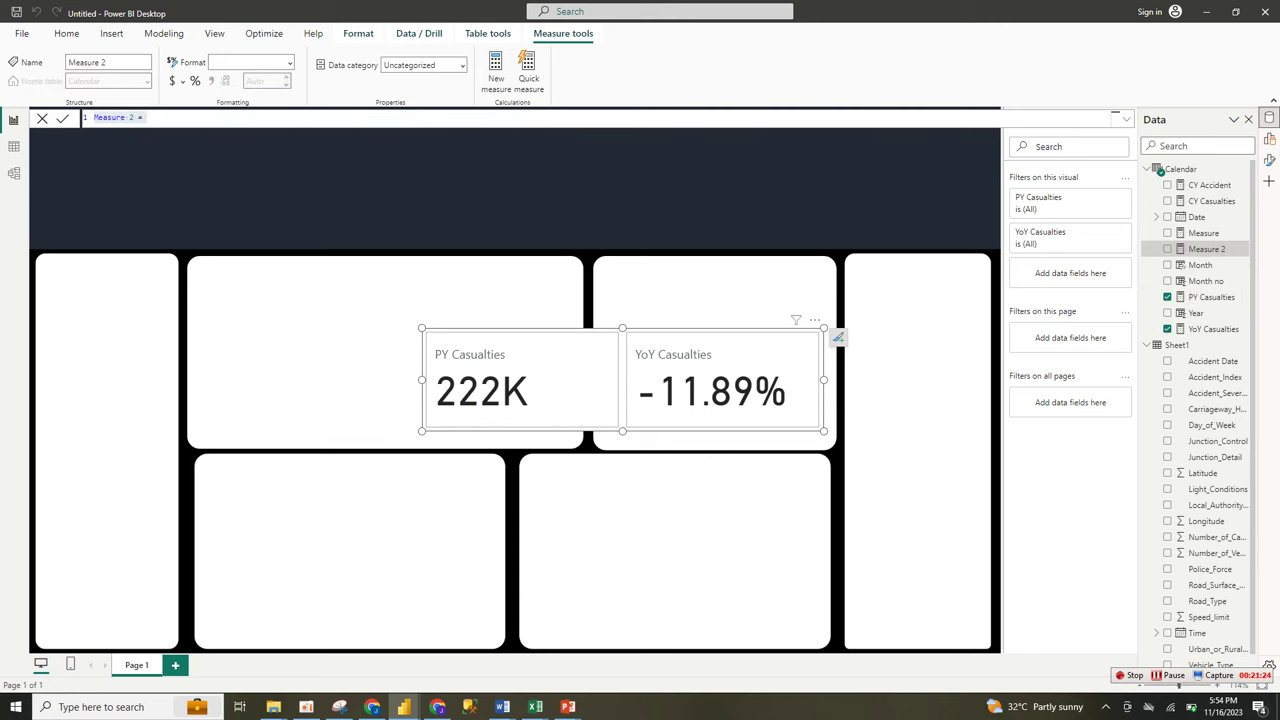
key("ctrl+v")
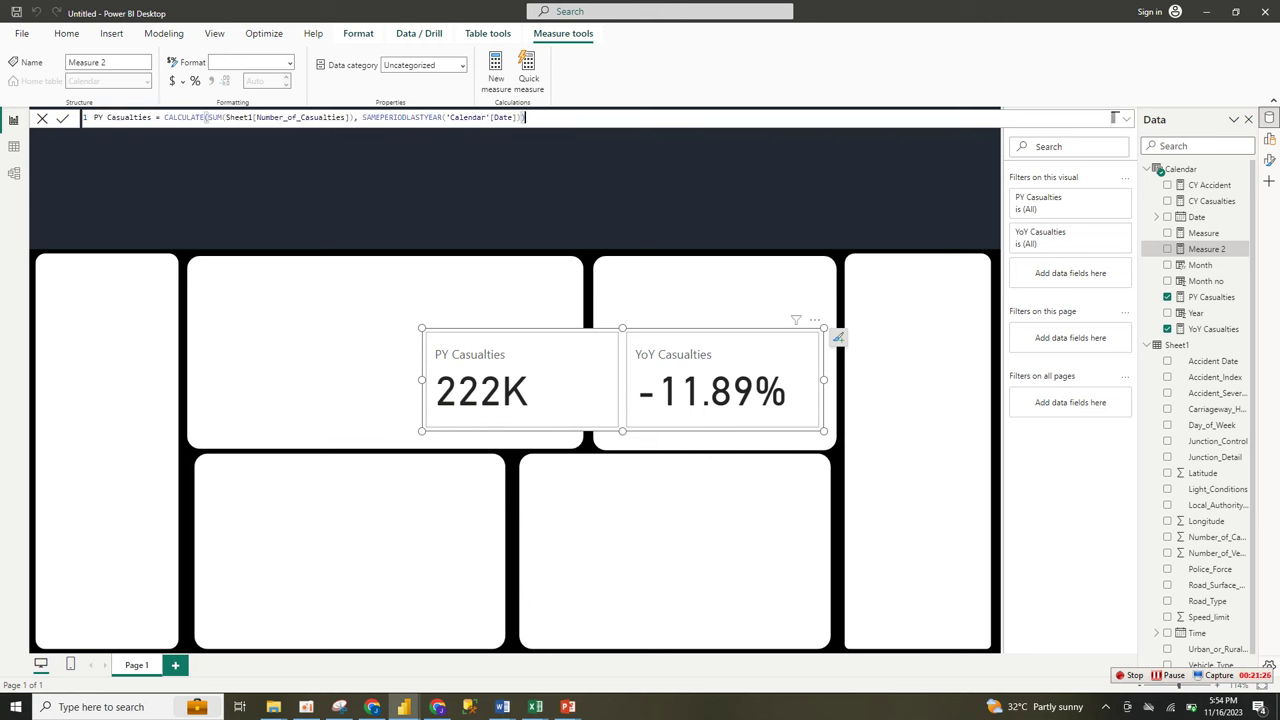
left_click_drag(152, 117, 107, 117)
type("Acciden")
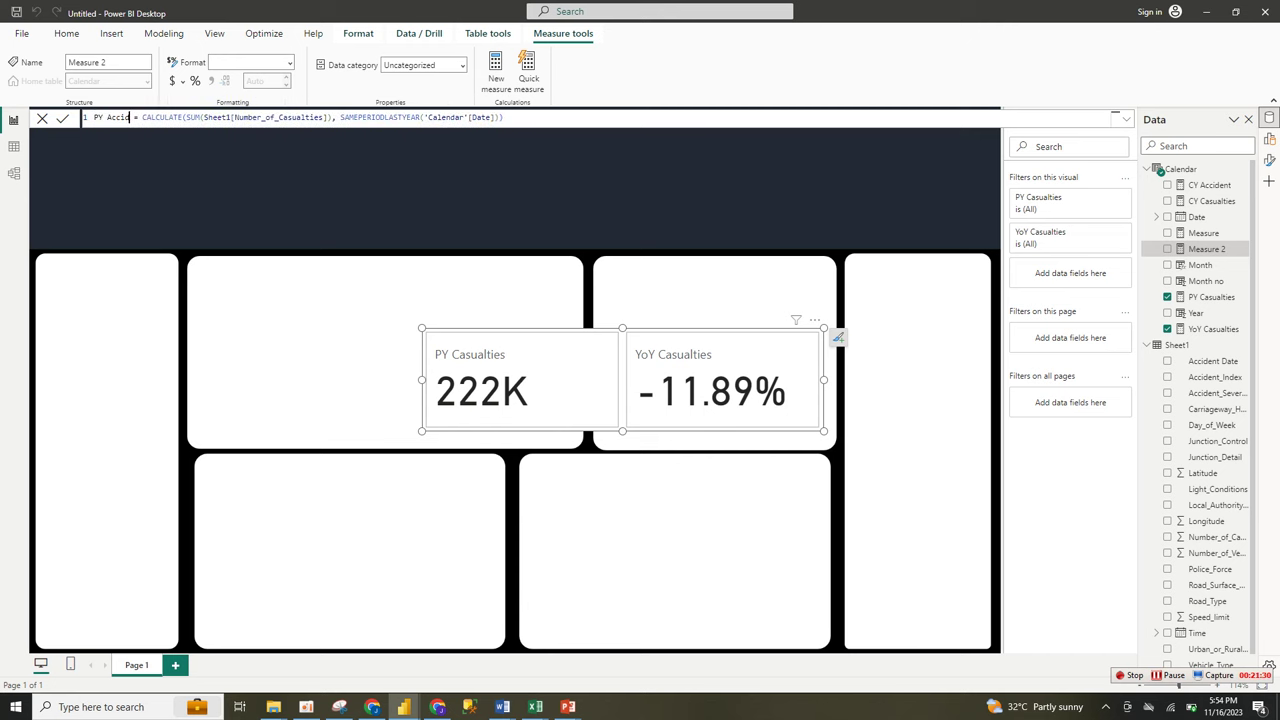
type("t")
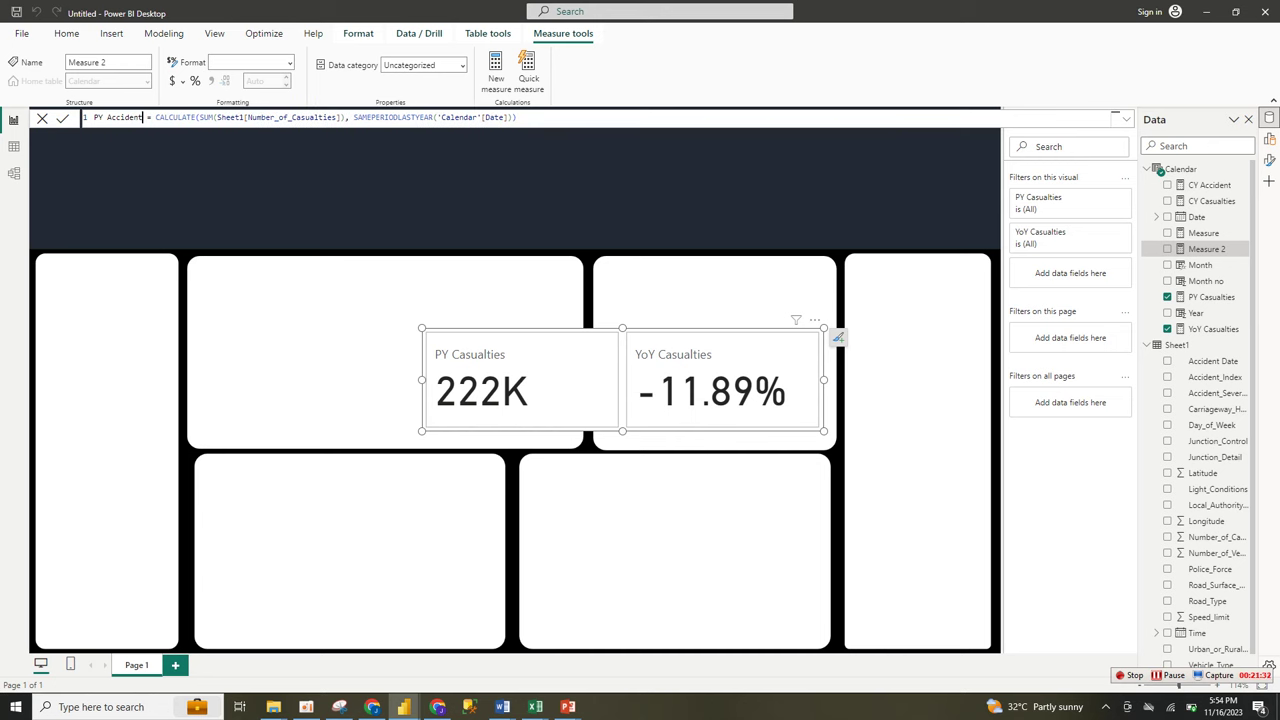
Replace the SUM function with count inside CALCULATE in the PY Accident formula
left_click(212, 117)
key("BackSpace")
key("BackSpace")
key("BackSpace")
key("BackSpace")
type("cou")
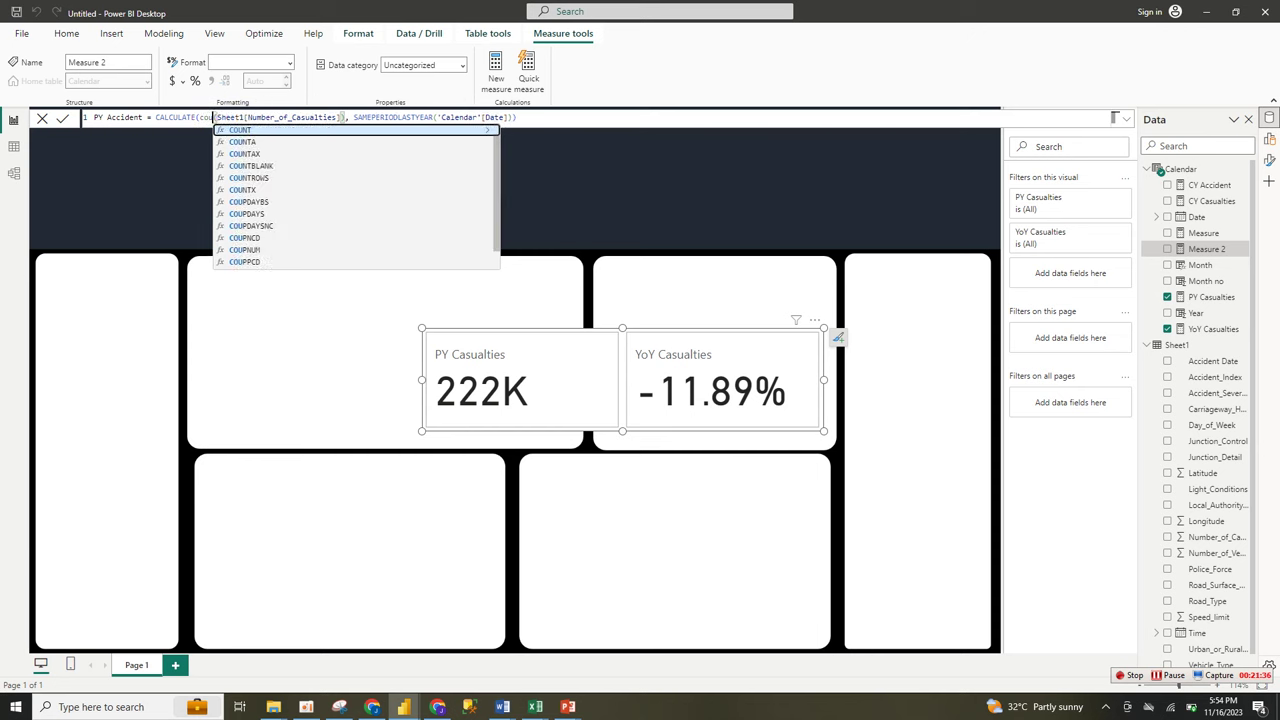
type("nt")
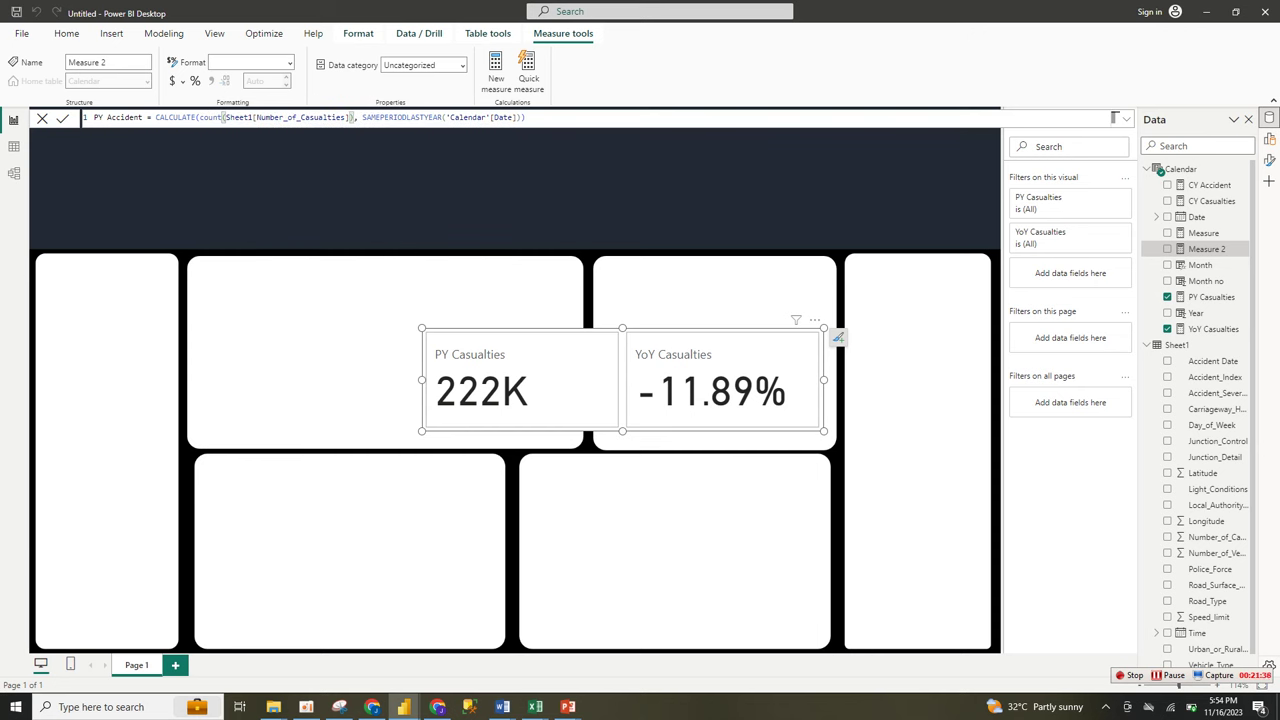
Replace the counted column in the PY Accident formula with Sheet1[Accident_Index] and commit the measure
left_click_drag(346, 117, 274, 117)
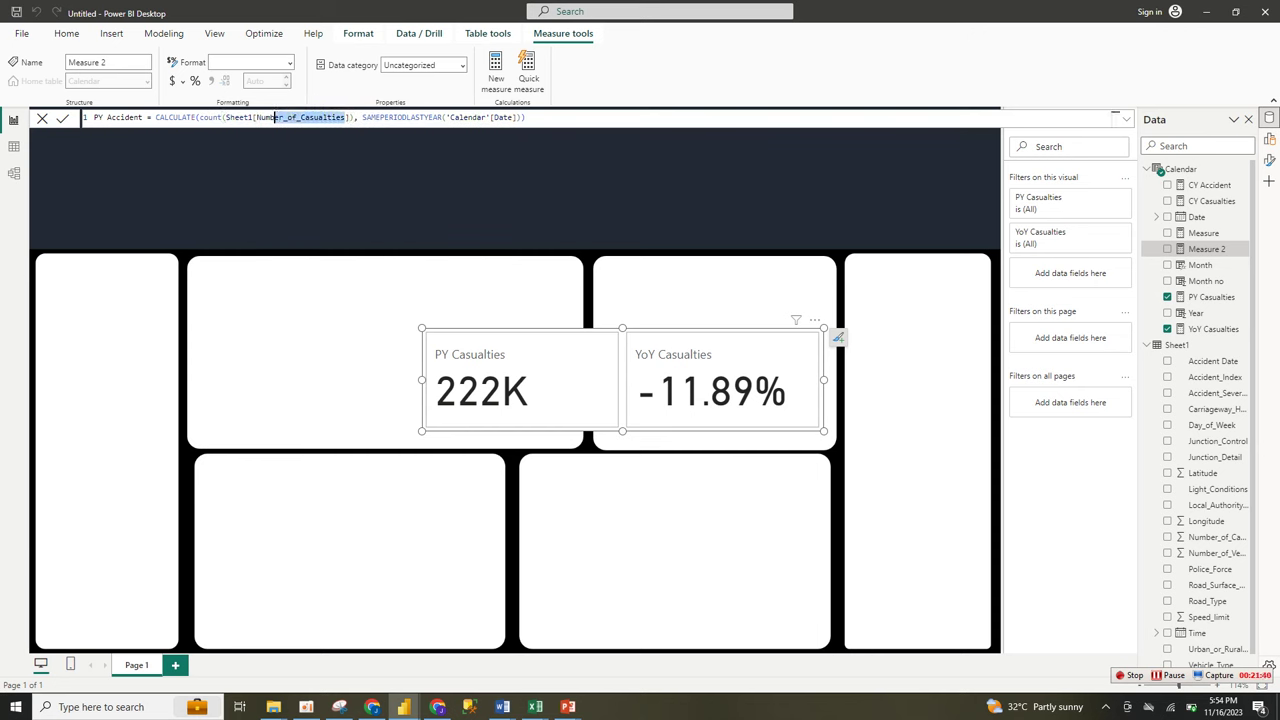
key("BackSpace")
key("BackSpace")
key("BackSpace")
key("BackSpace")
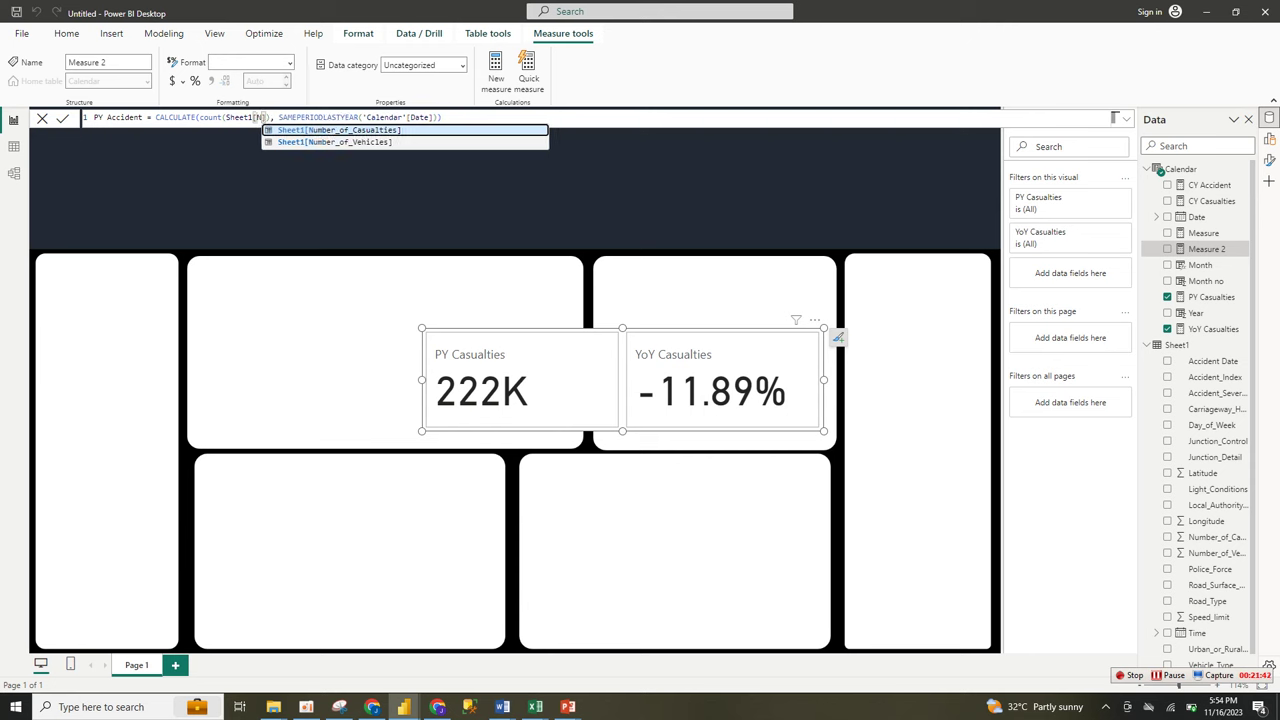
key("BackSpace")
key("BackSpace")
key("BackSpace")
key("BackSpace")
key("BackSpace")
key("BackSpace")
key("BackSpace")
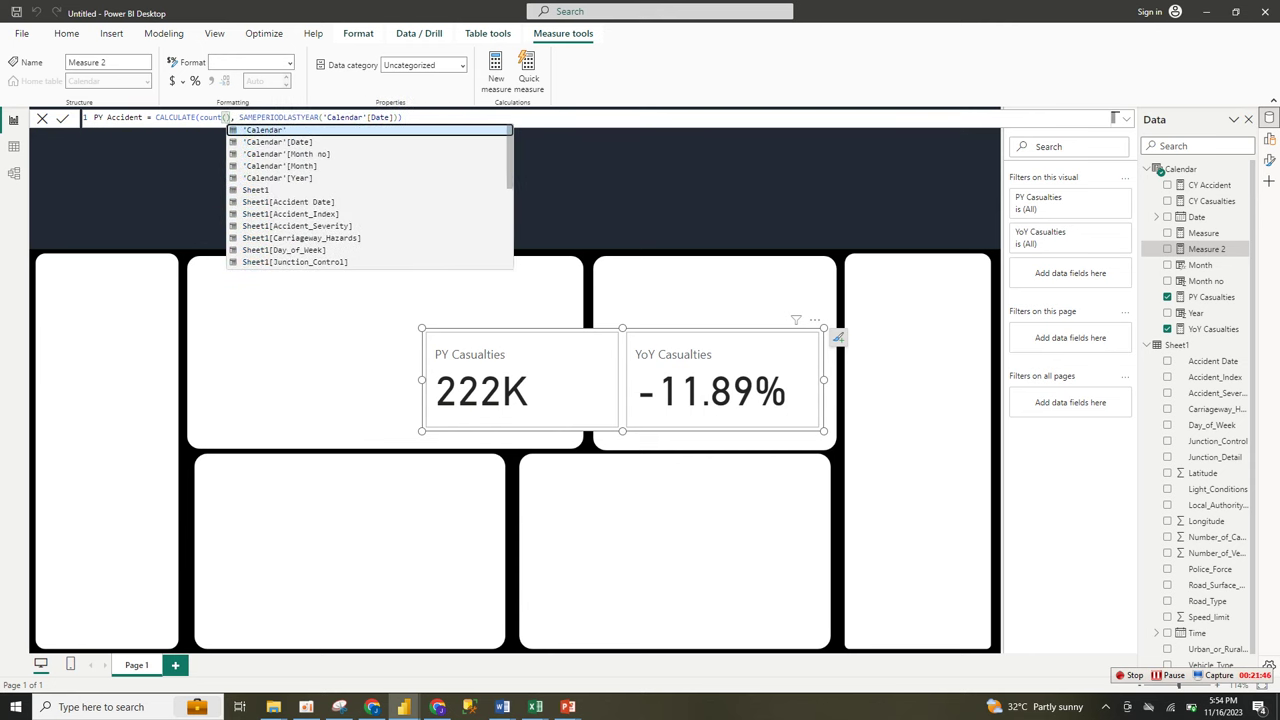
key("BackSpace")
type("ind")
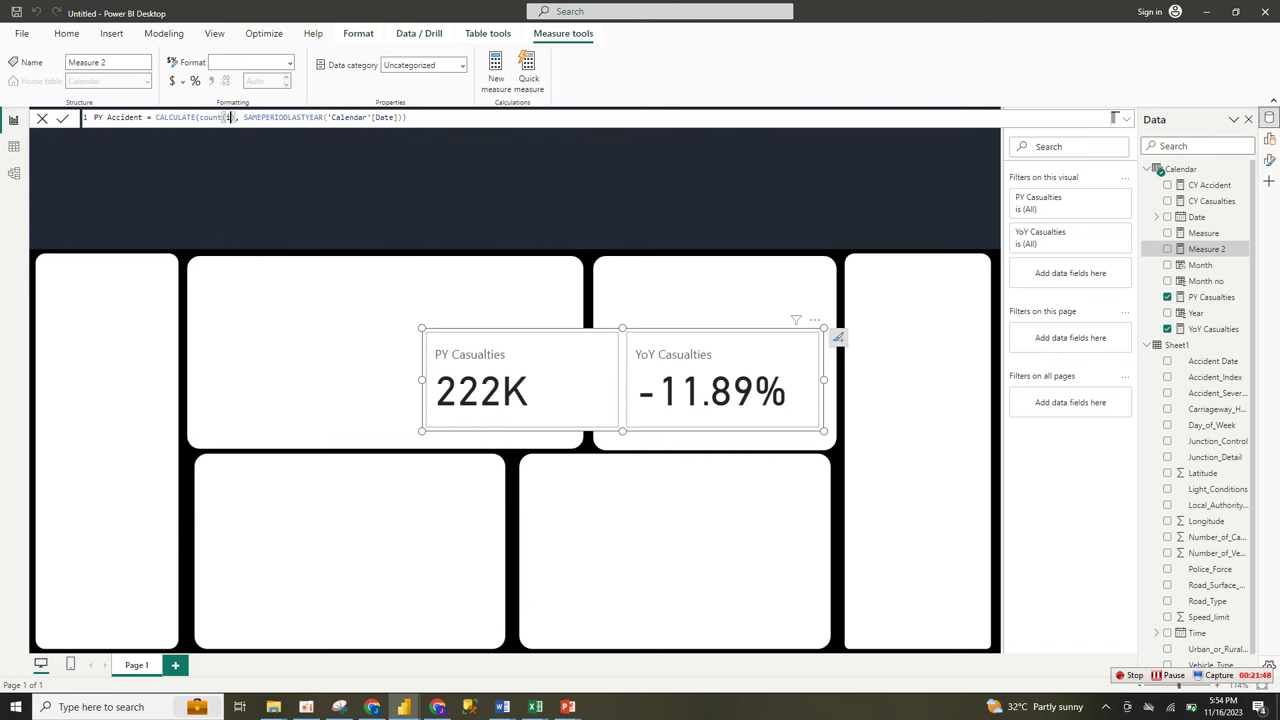
key("BackSpace")
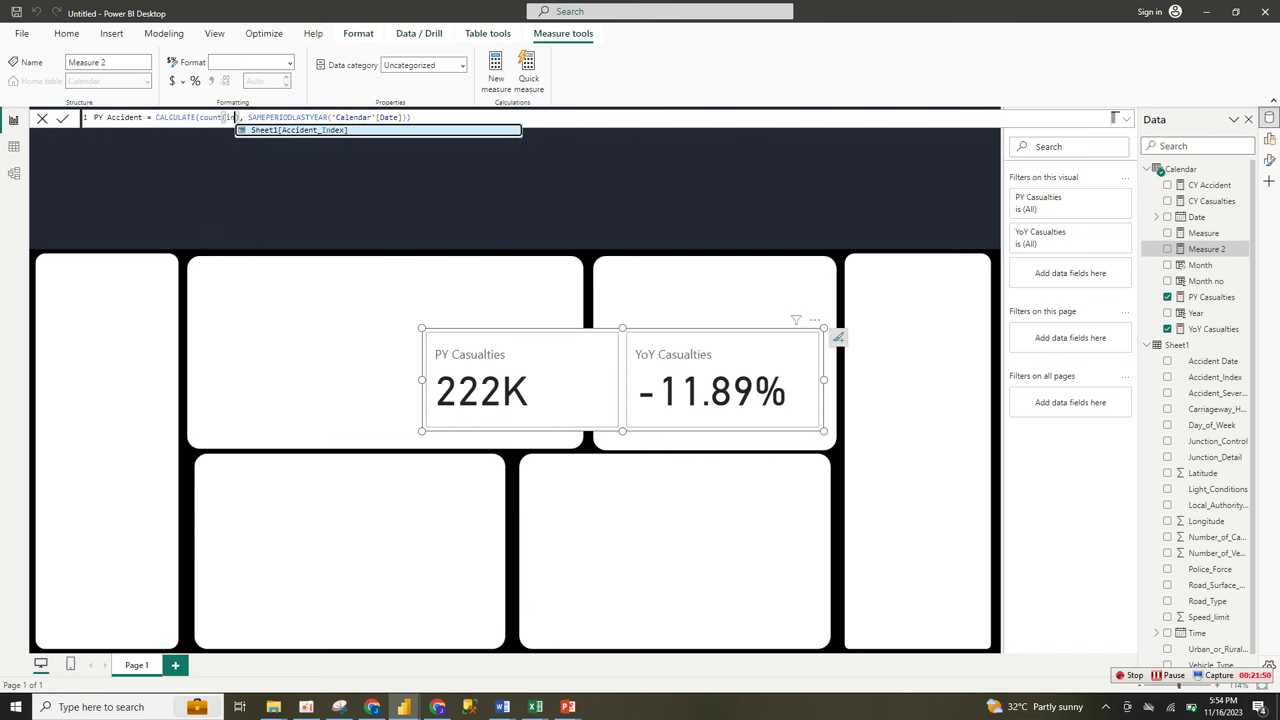
key("Tab")
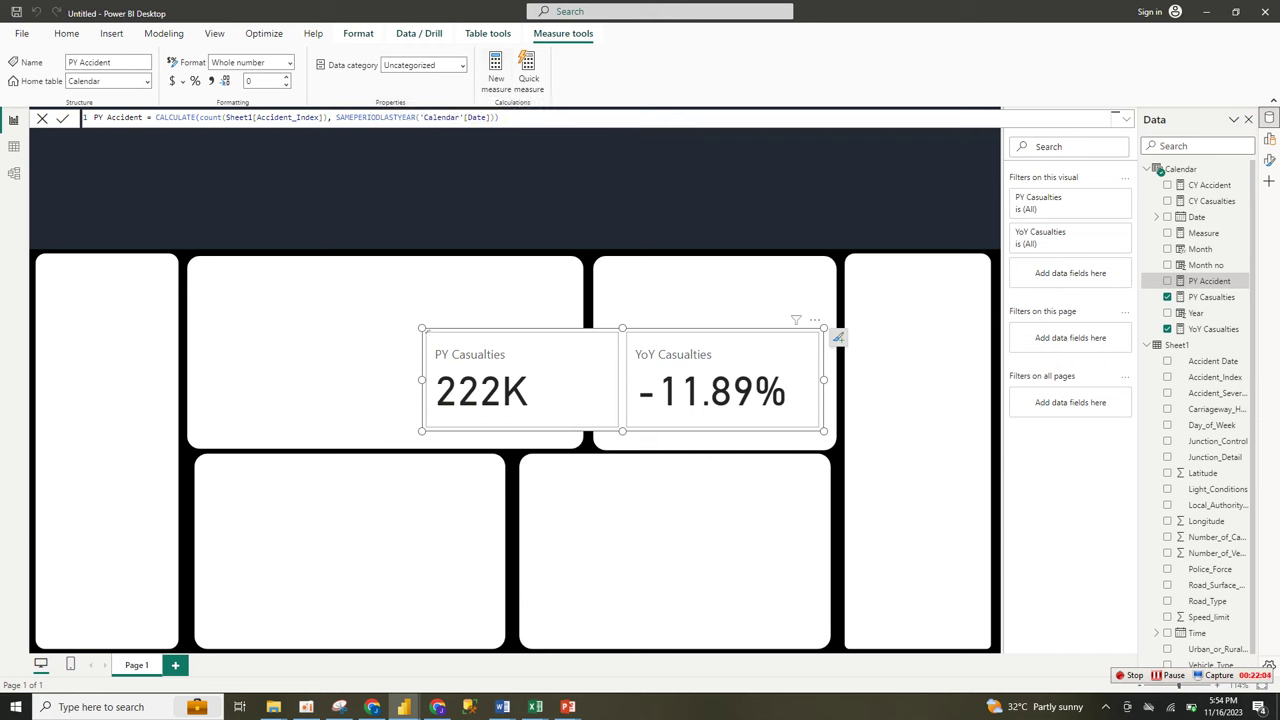
Create a new measure in the Calendar table and name it YoY Accident
left_click(495, 70)
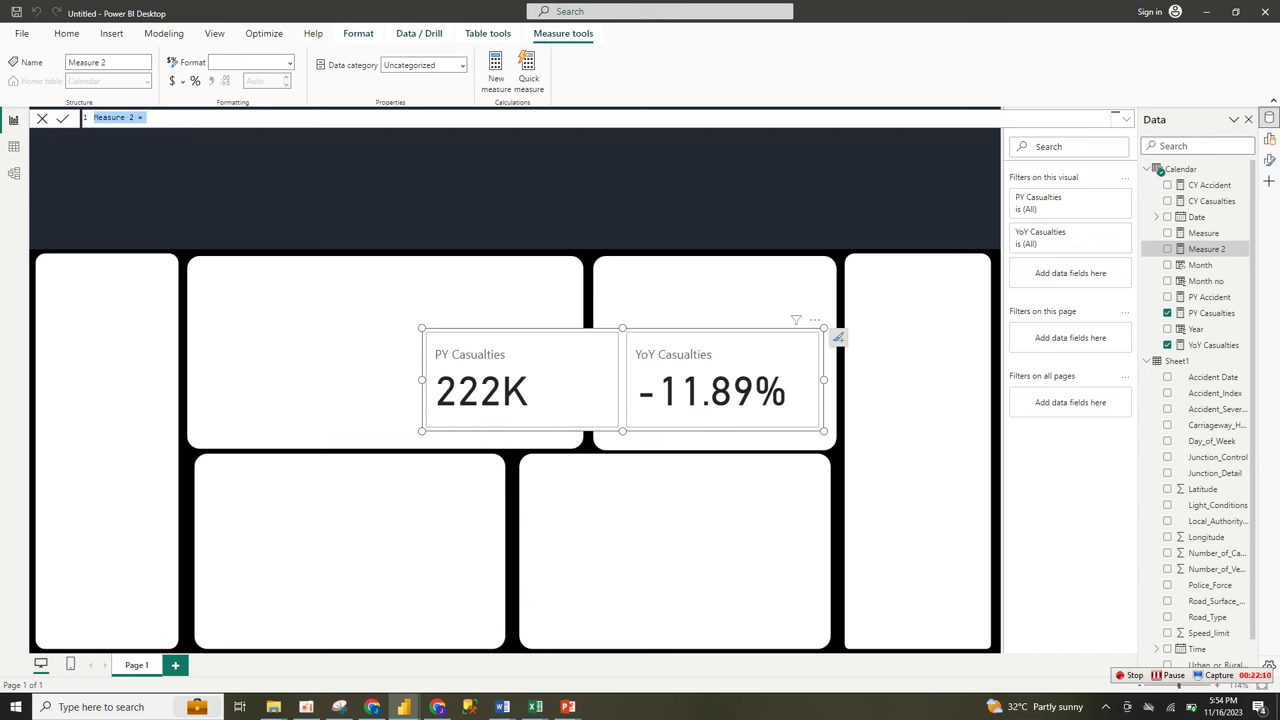
type("Y")
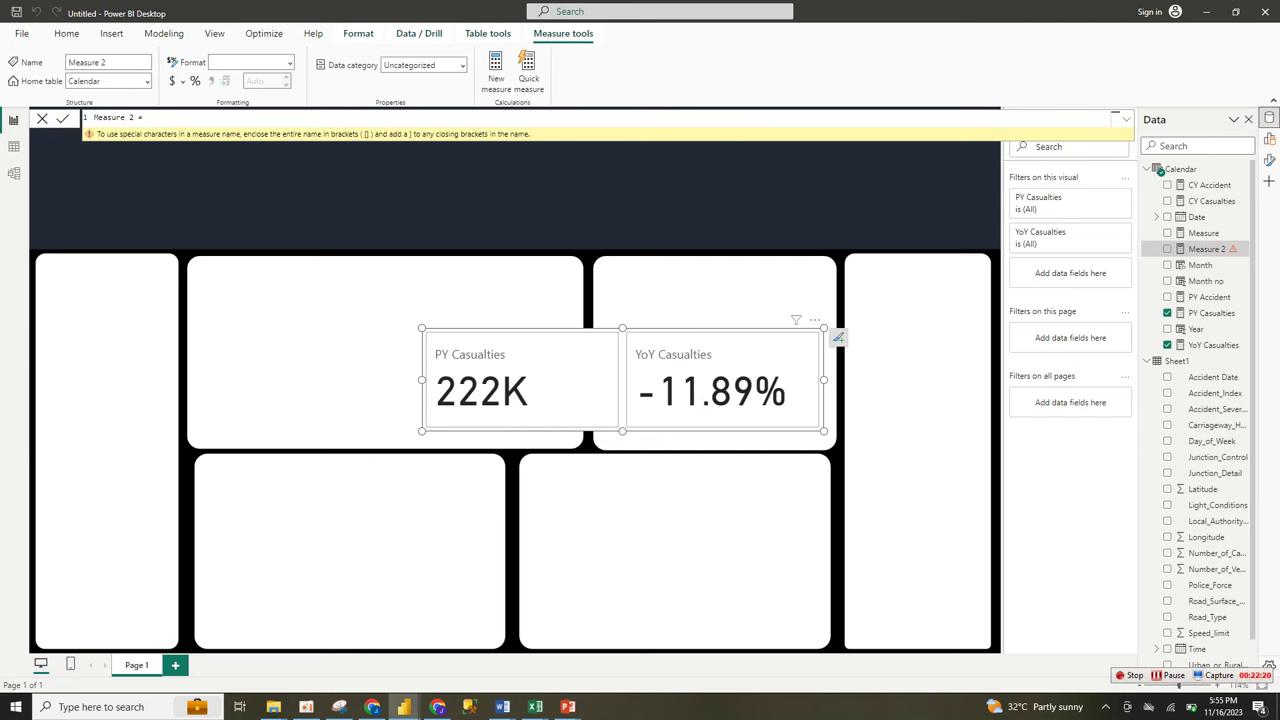
key("ctrl+a")
type("y")
type("Yo")
type("Y")
type(" Accident")
type("=")
Define YoY Accident as ([CY Accident]-[PY Accident])/[PY Accident], commit it and format the measure as a percentage
type(" cy")
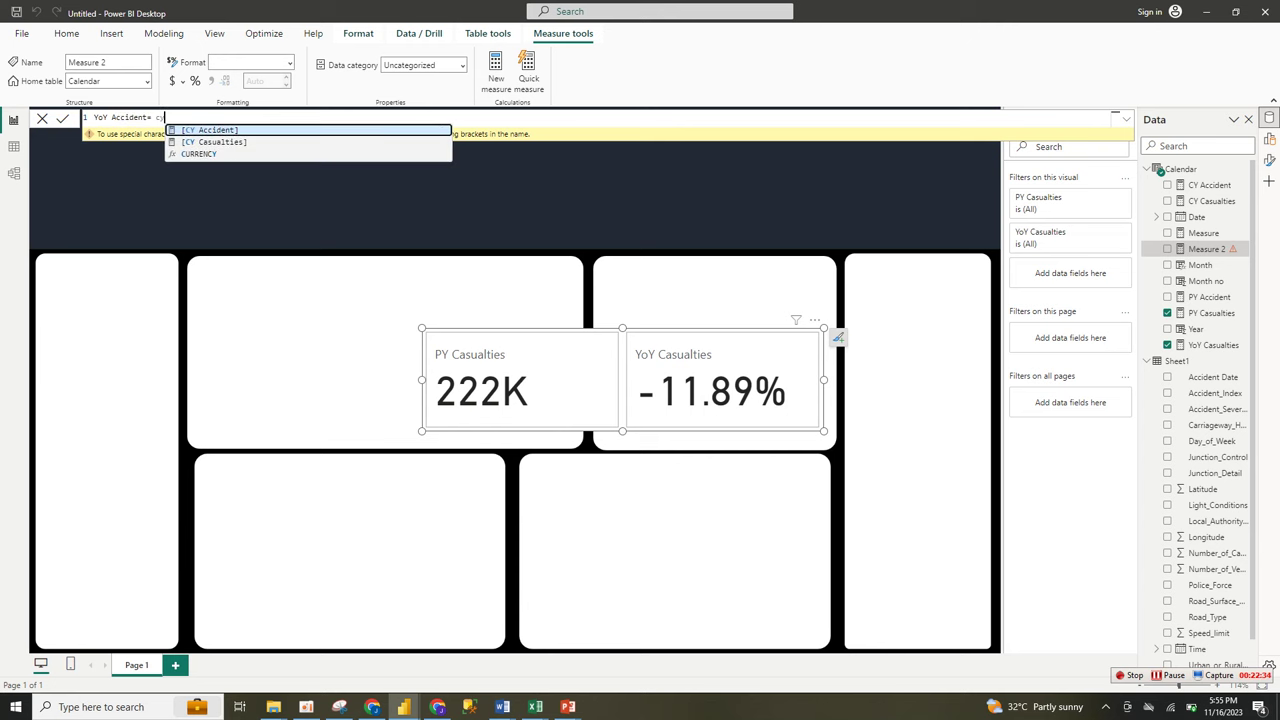
key("Tab")
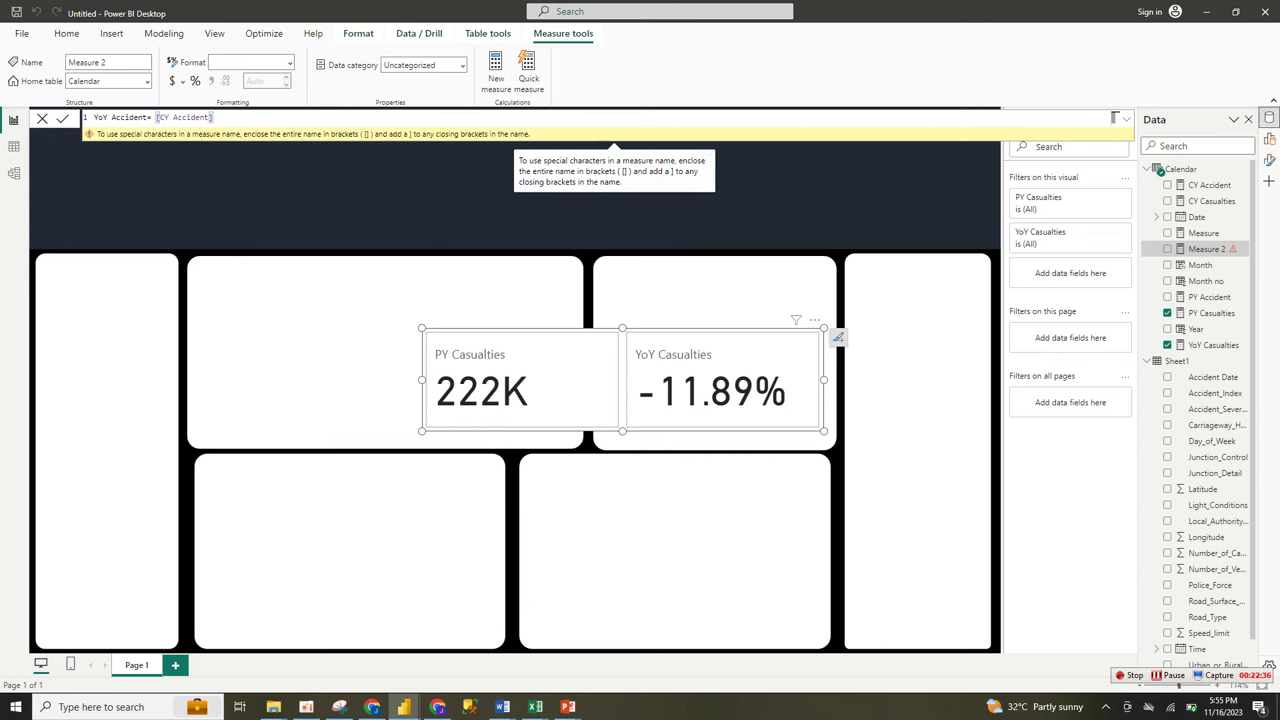
type("(")
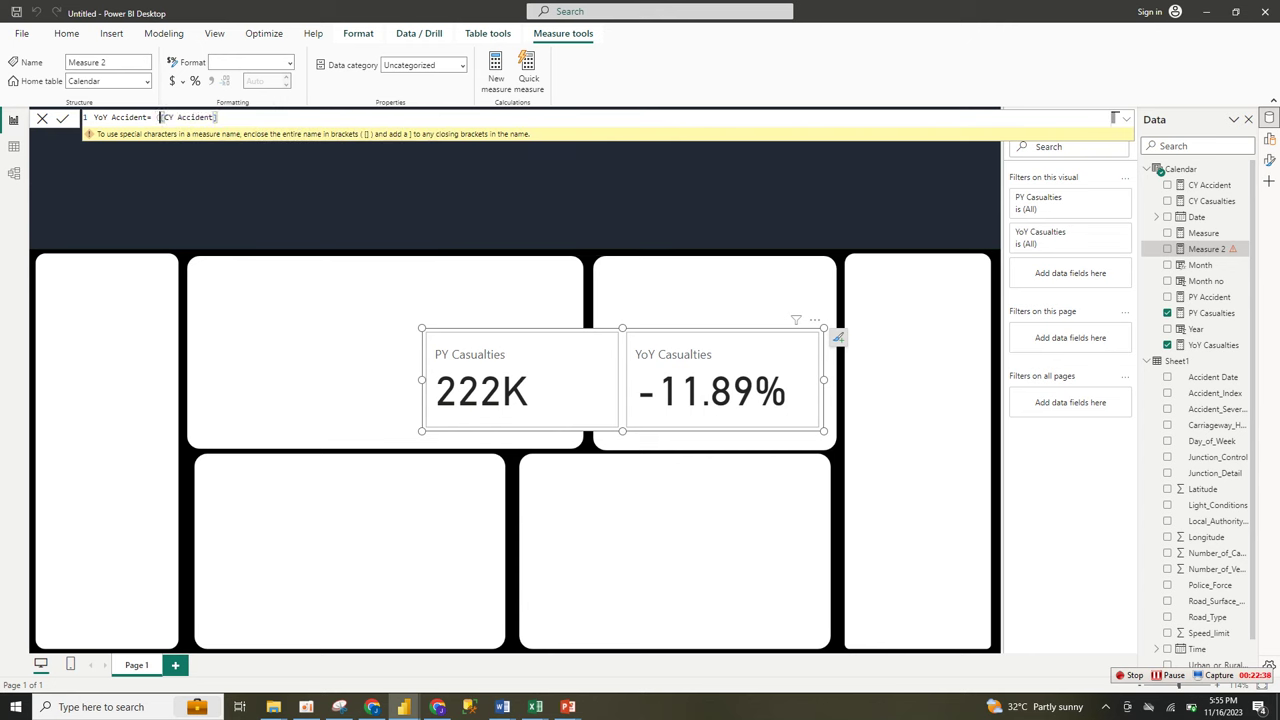
type("(")
key("End")
type("-py")
key("Tab")
type(")/")
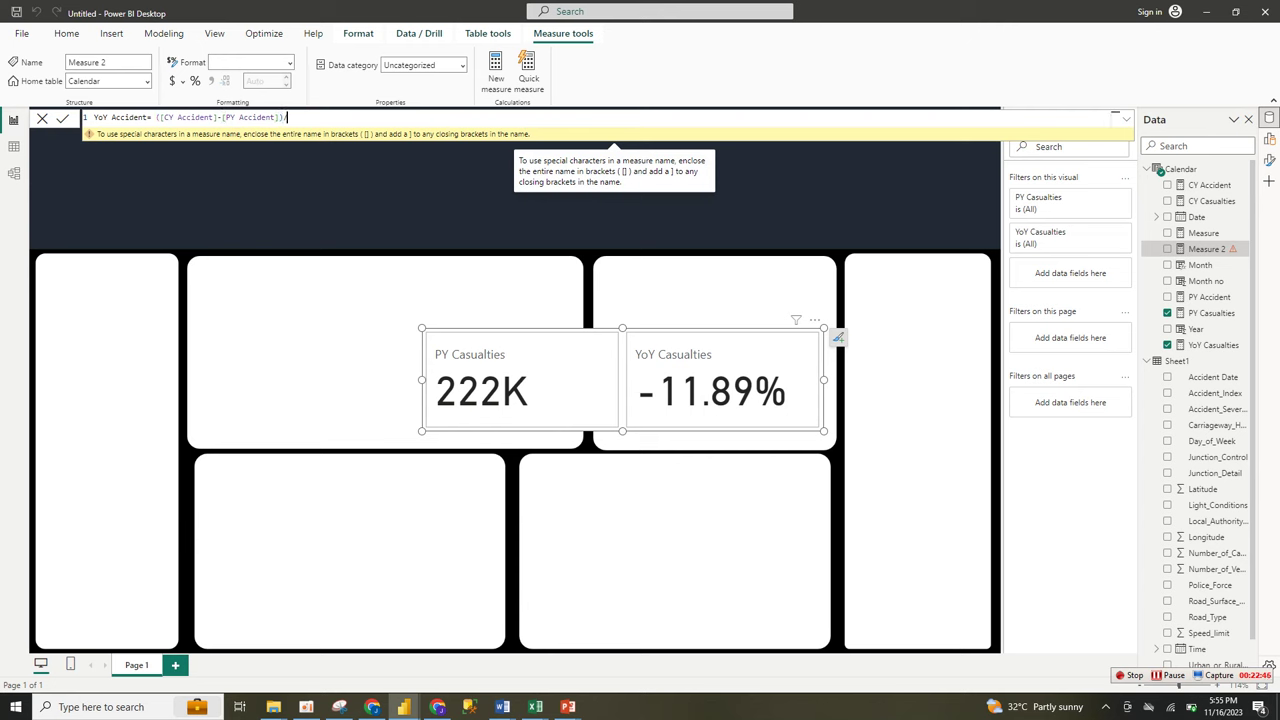
type("py")
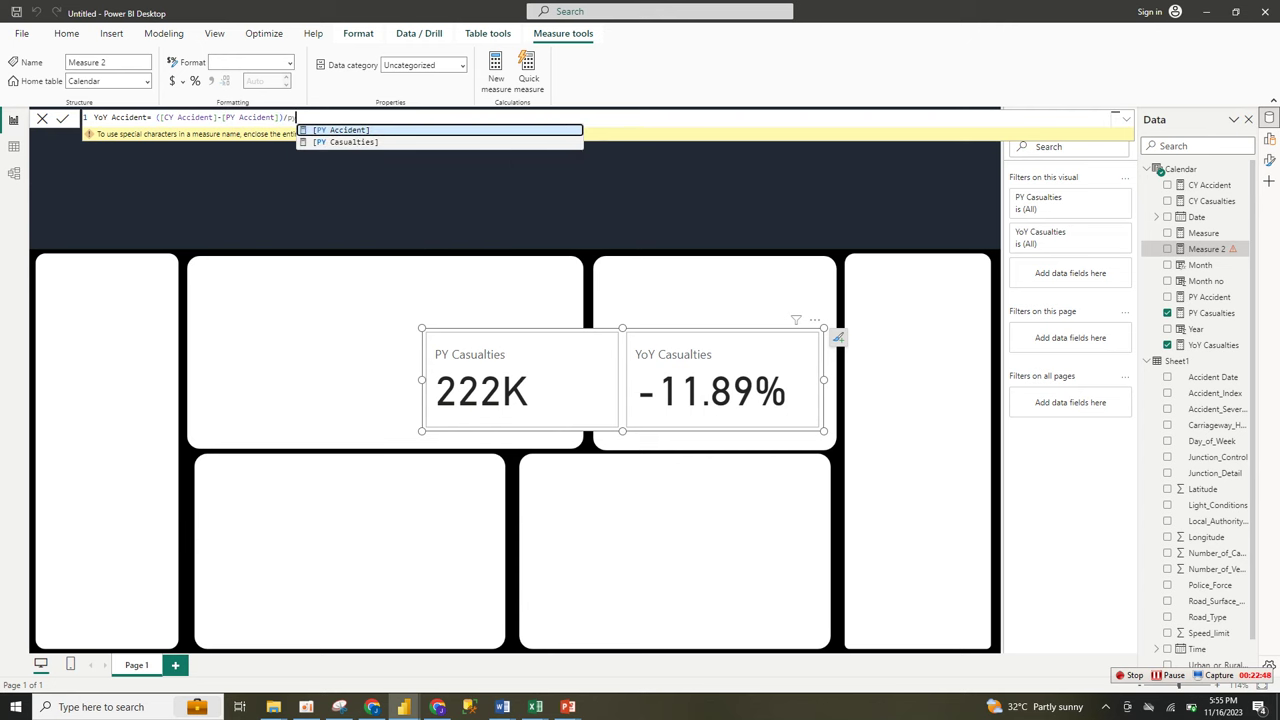
key("Tab")
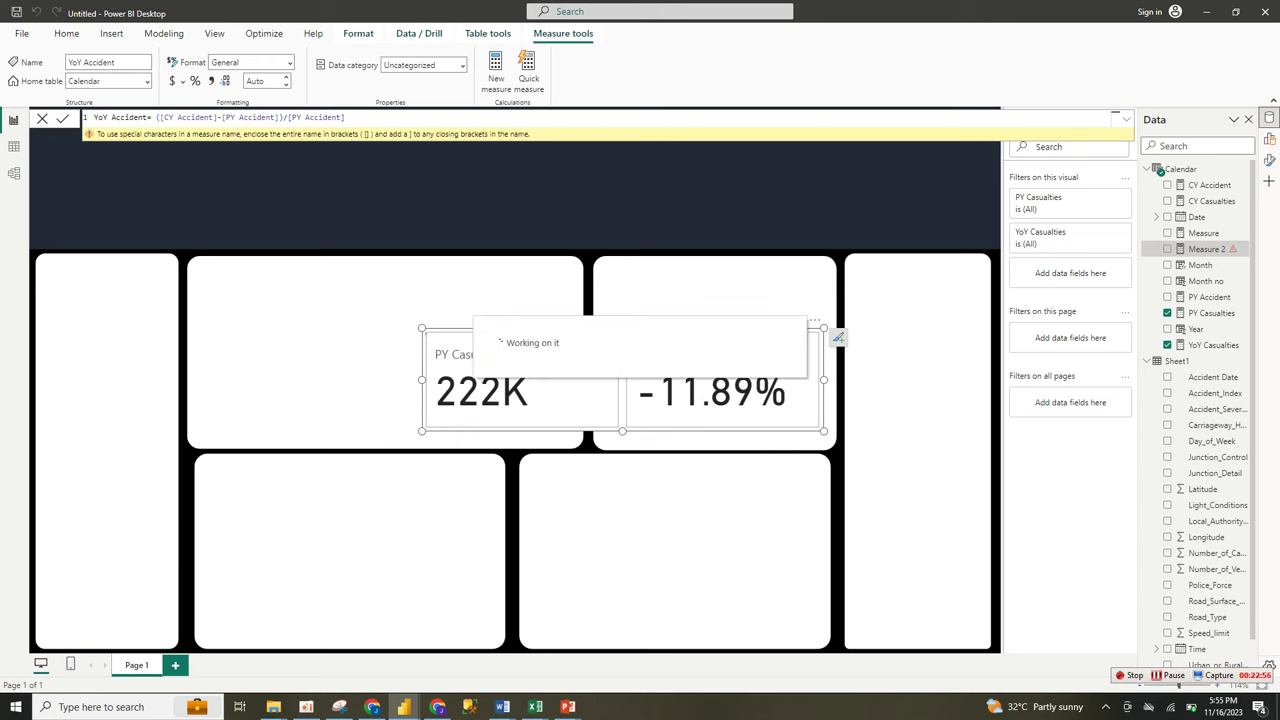
left_click(195, 81)
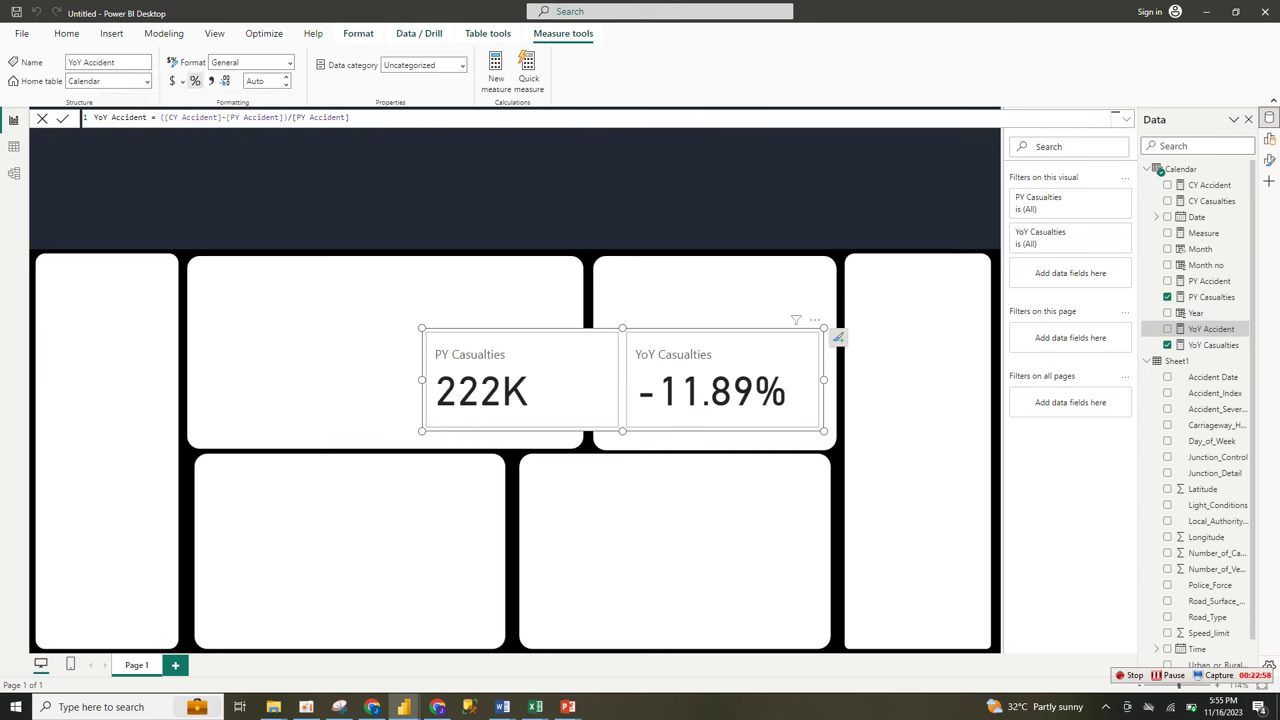
left_click(195, 81)
Start a new group on the Weather_Conditions field of Sheet1
scroll(1198, 414, "down", 1)
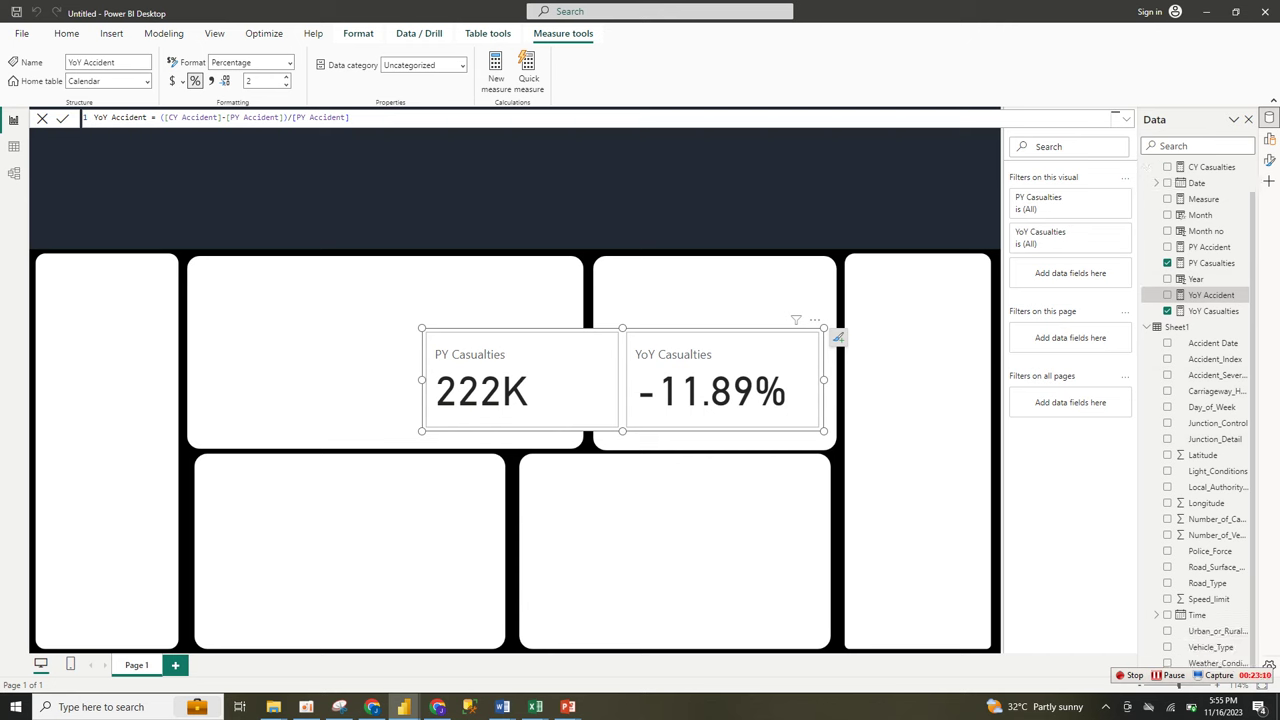
scroll(1198, 414, "up", 1)
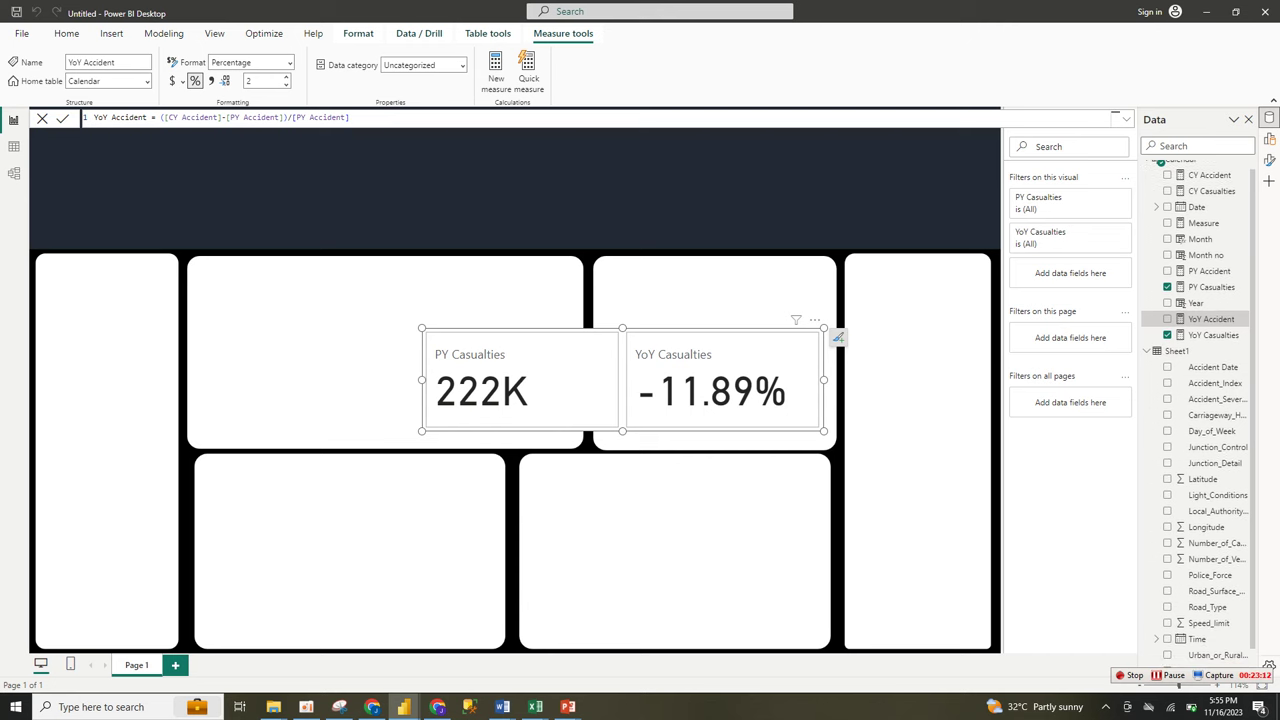
scroll(1198, 414, "down", 1)
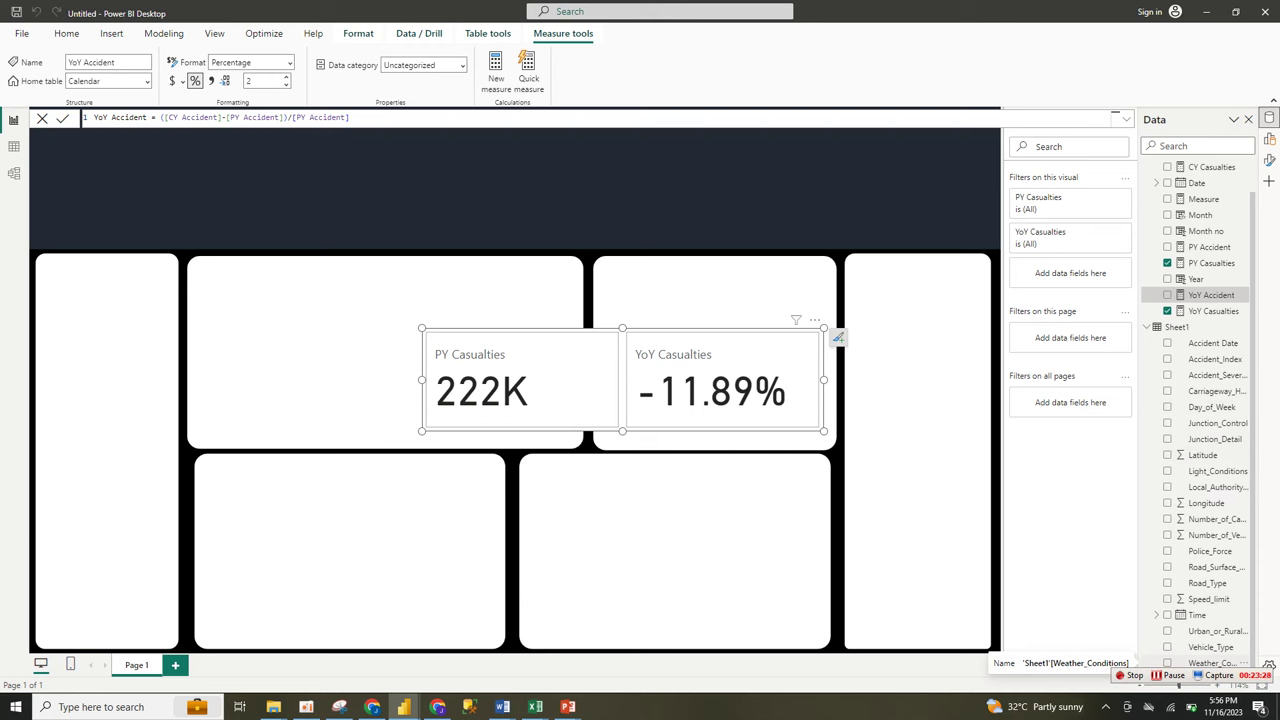
right_click(1195, 662)
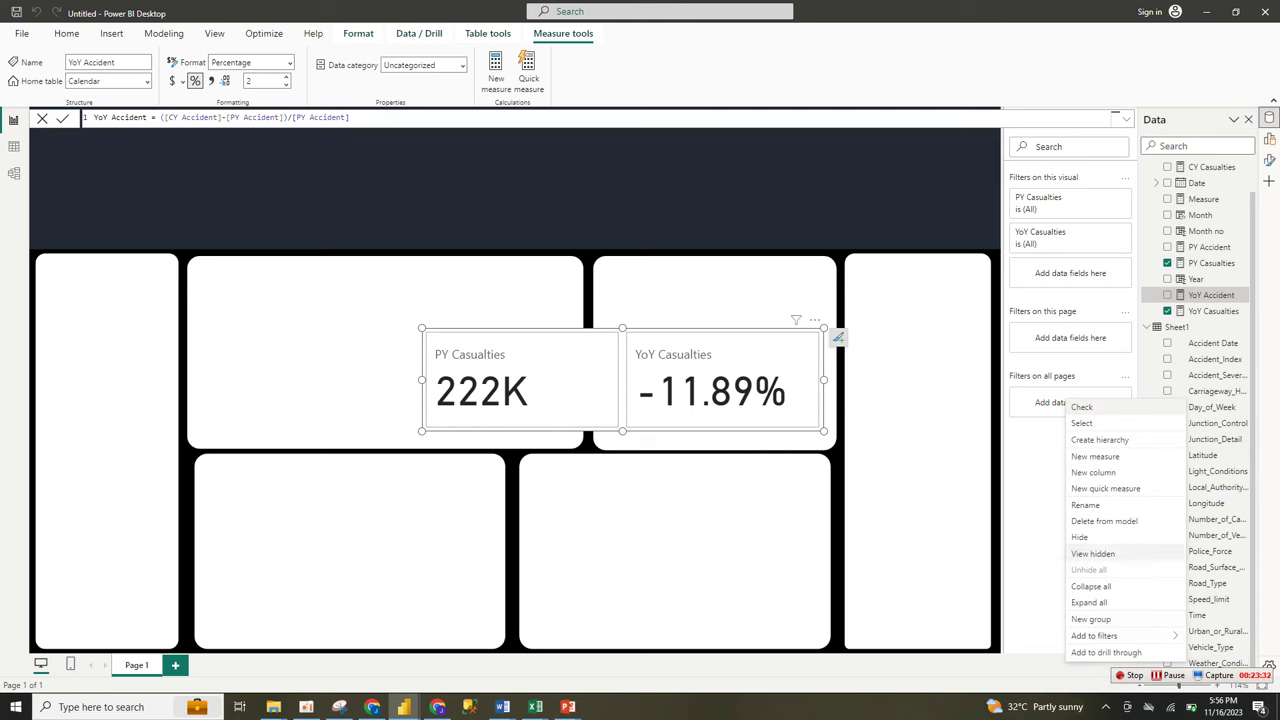
left_click(1091, 619)
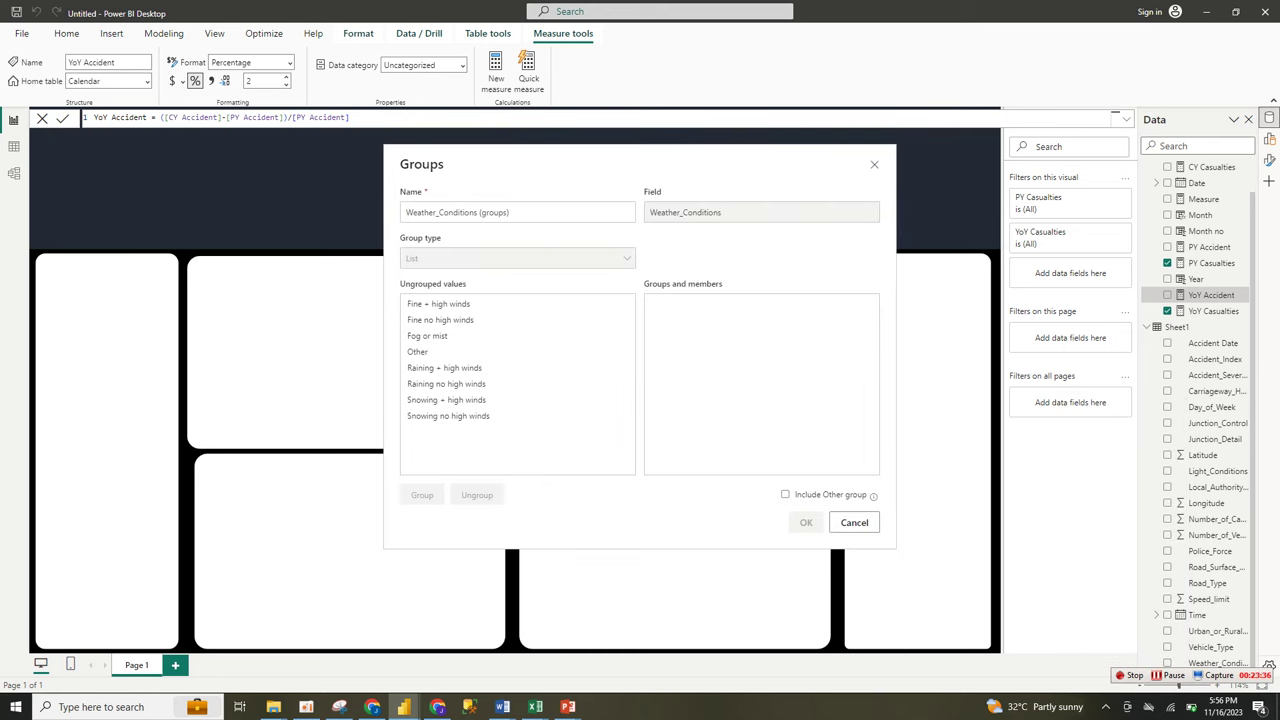
Group the values Fine + high winds and Fine no high winds, and name the group Fine
left_click(439, 304)
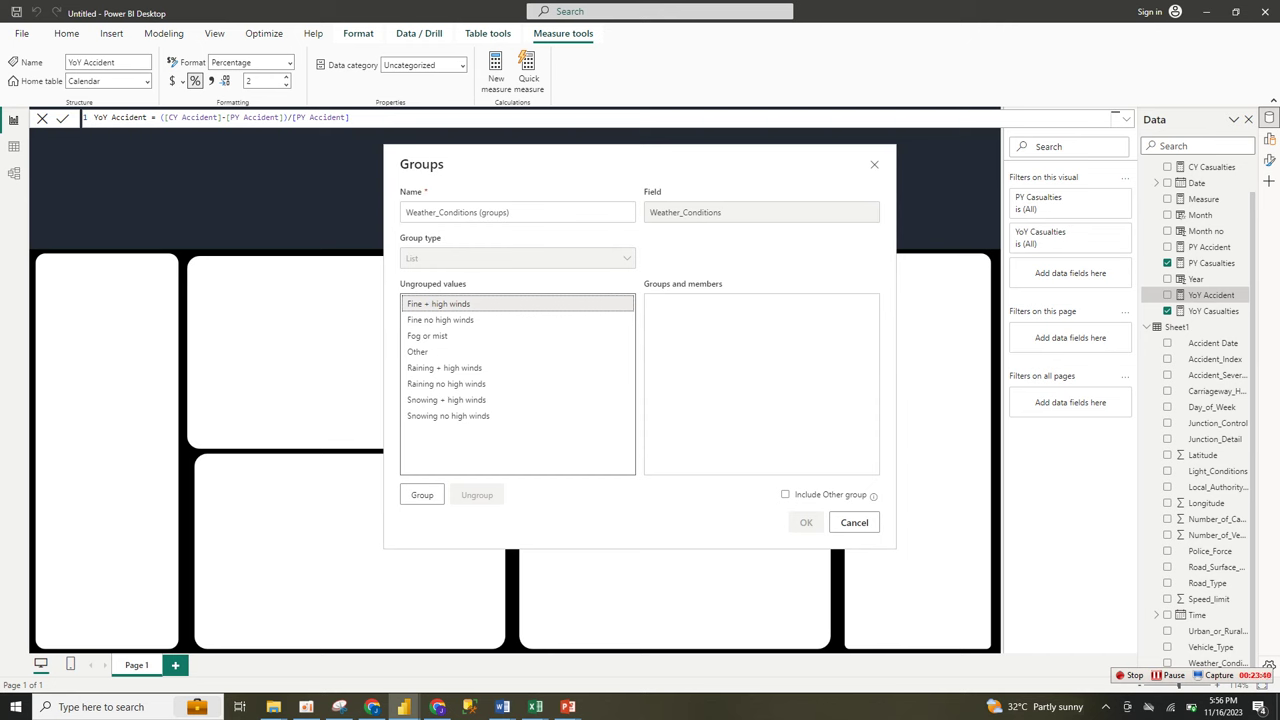
left_click(440, 320, "ctrl")
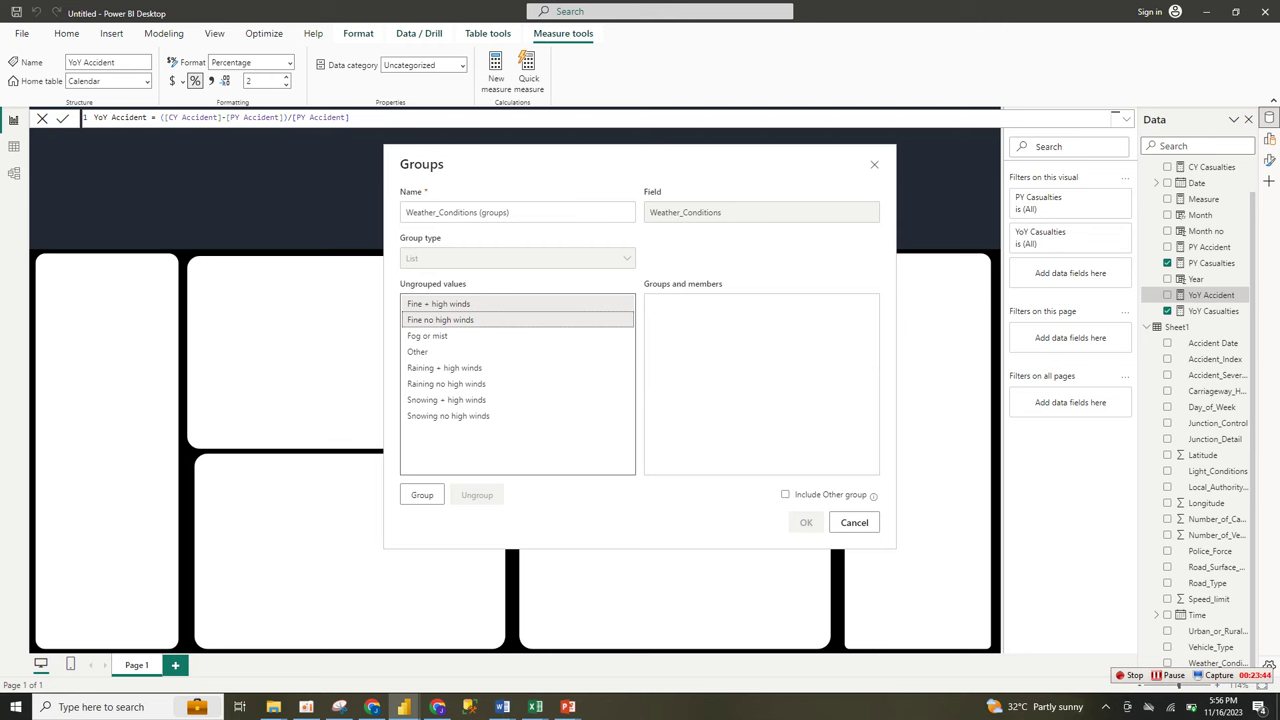
left_click(439, 304)
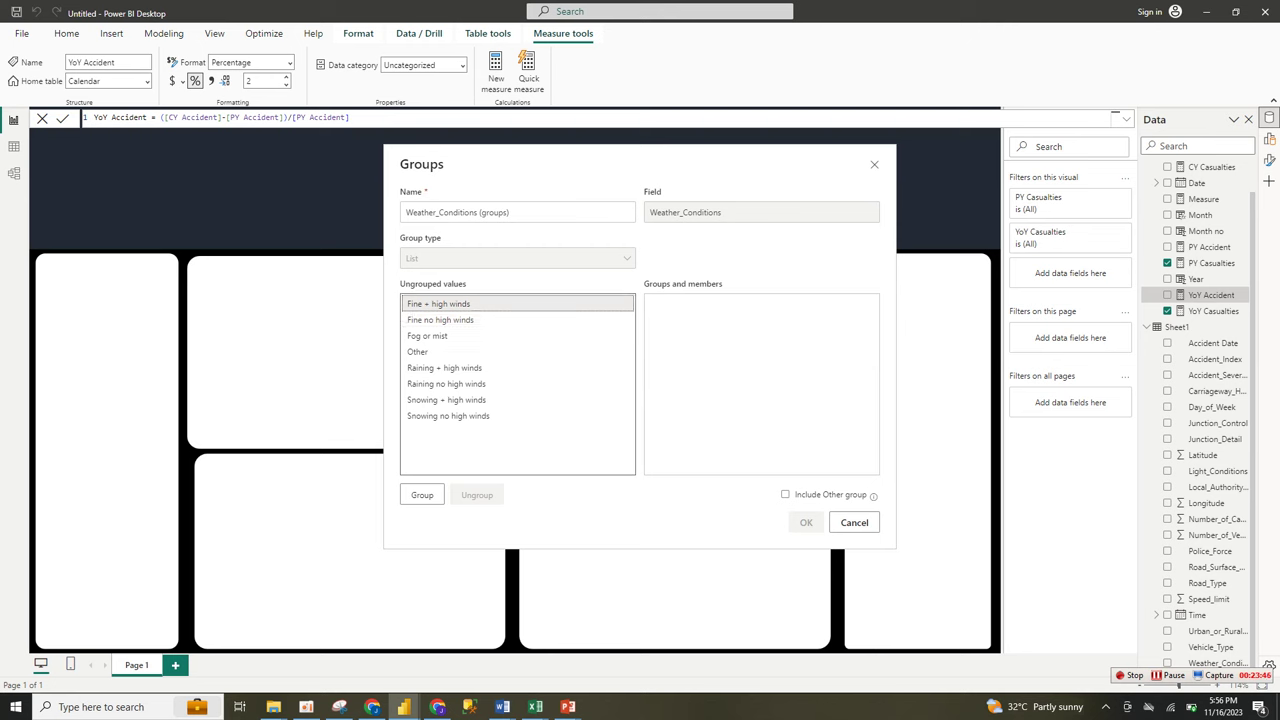
left_click(440, 320)
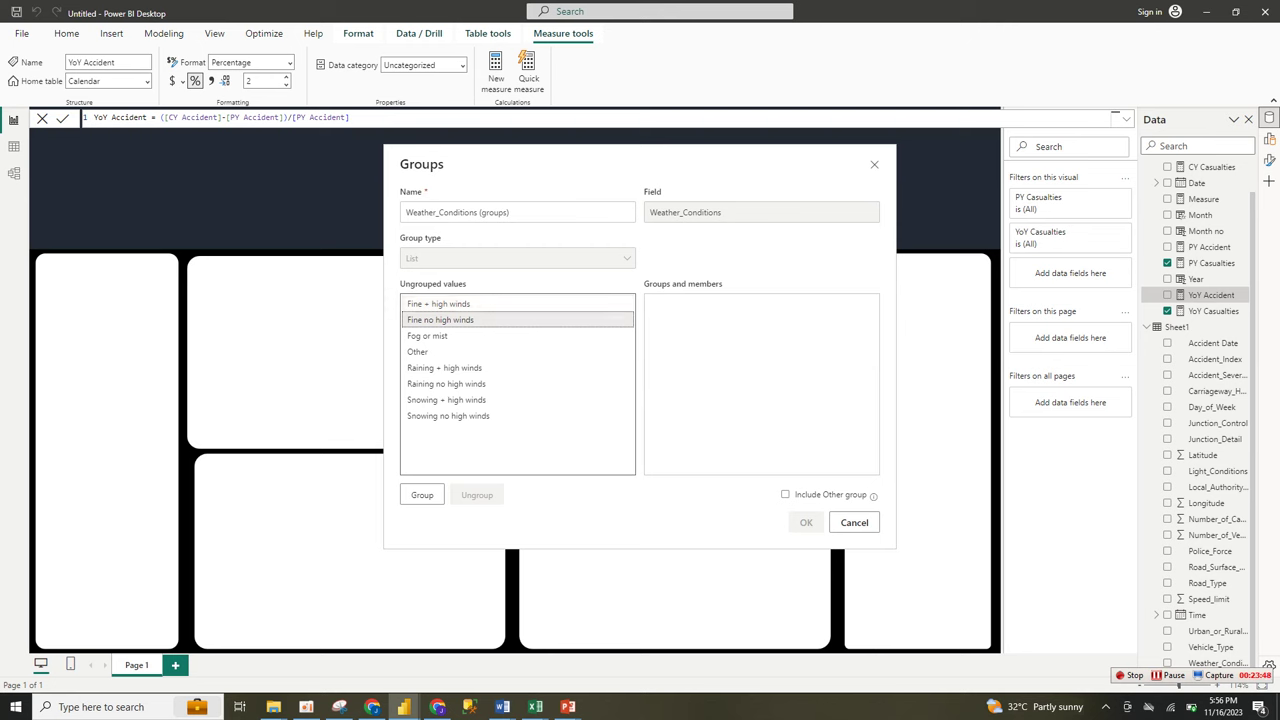
left_click(439, 304)
left_click(440, 320, "ctrl")
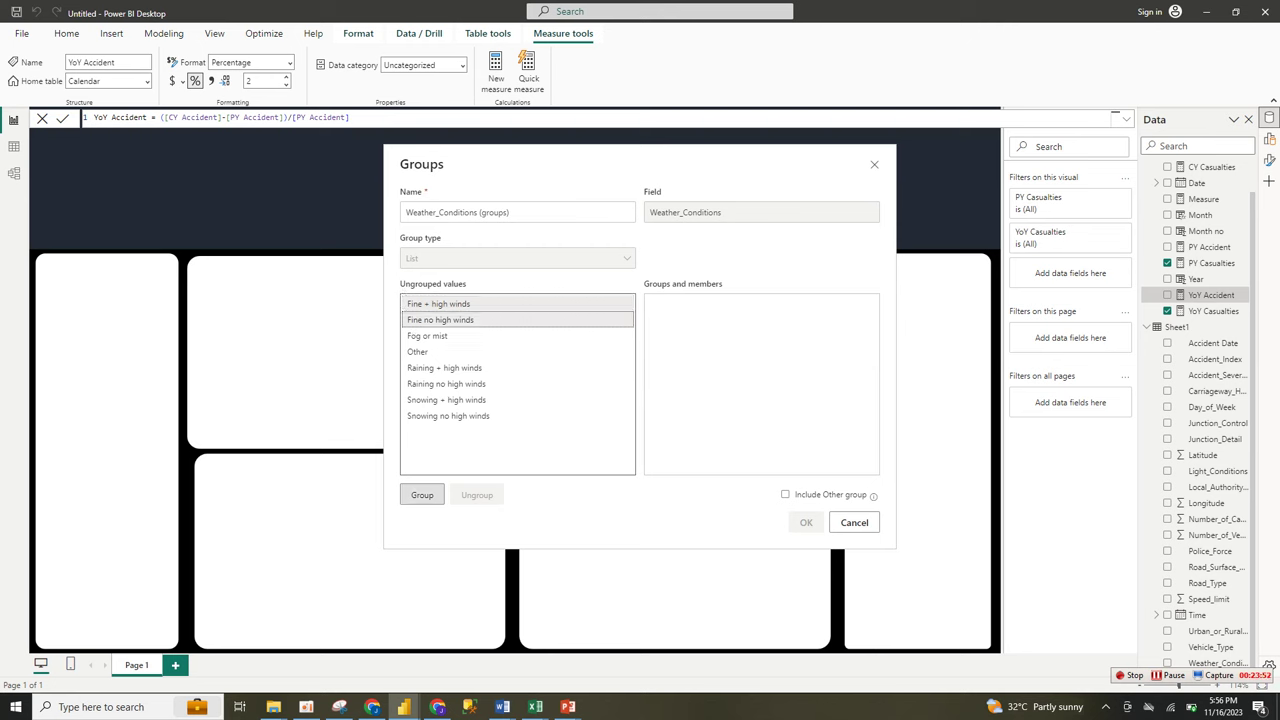
left_click(422, 494)
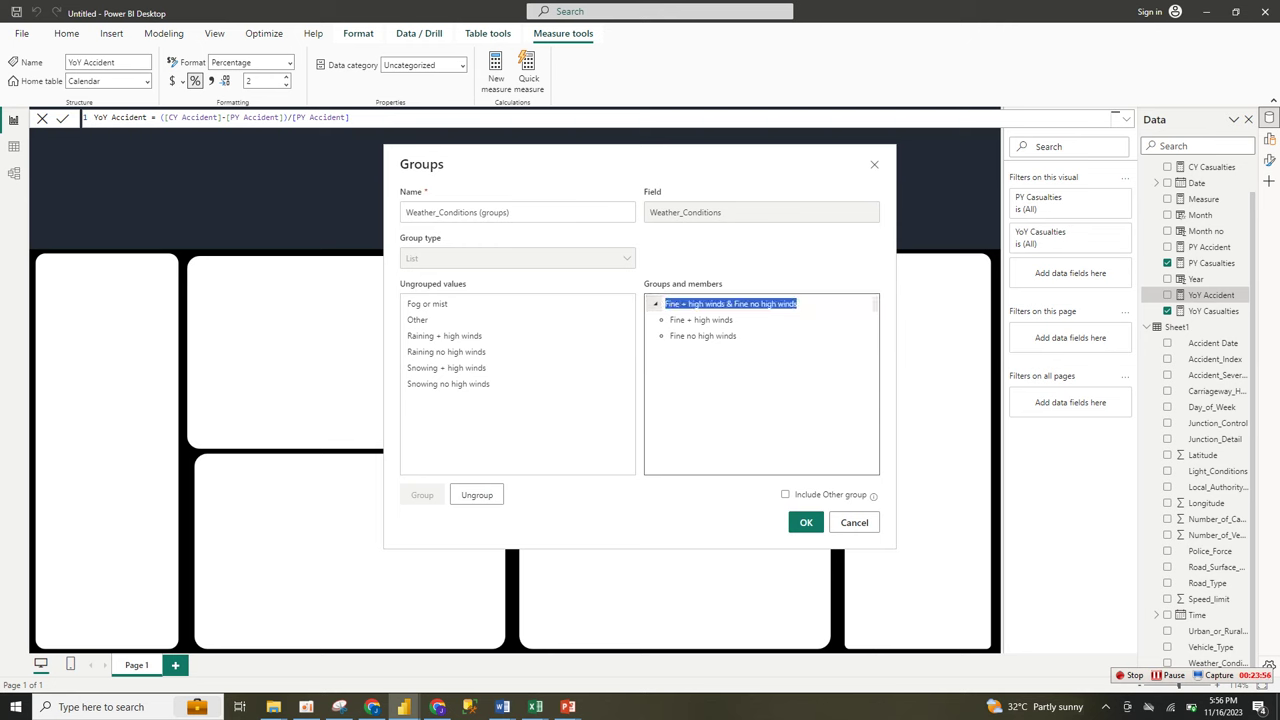
type("Fine")
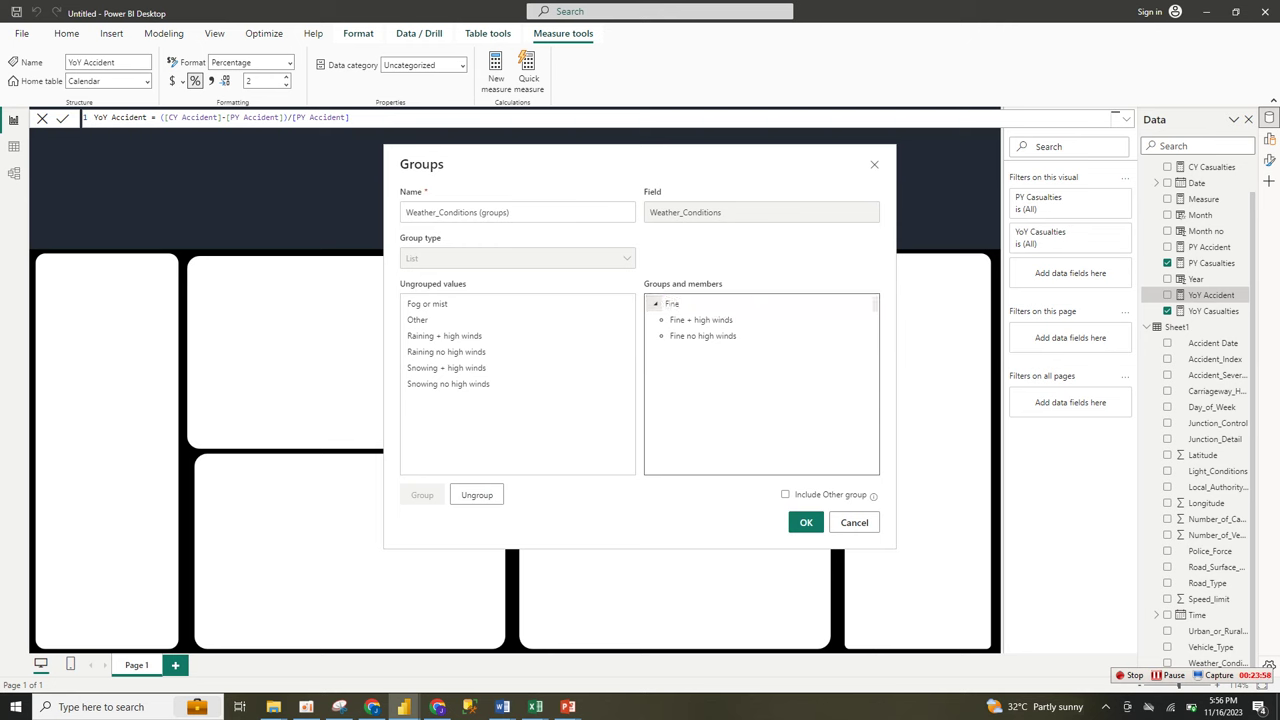
Group the values Raining + high winds and Raining no high winds, and name the group Rain
left_click(445, 336)
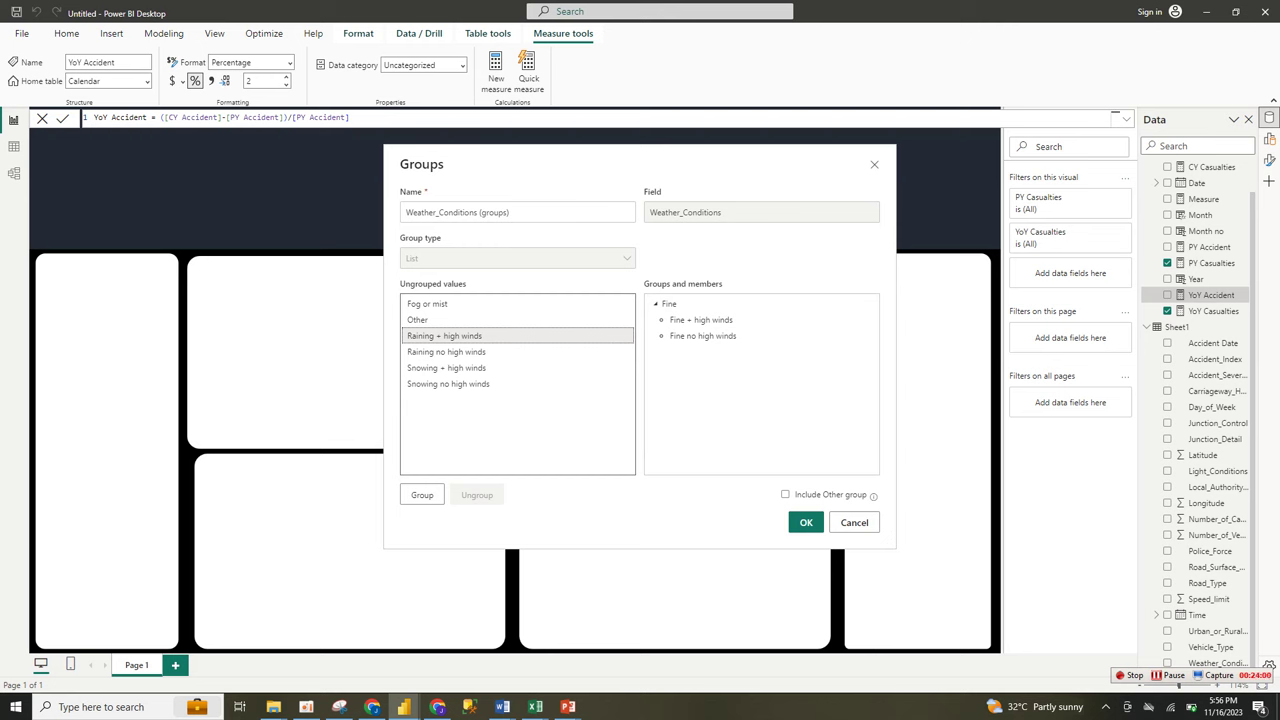
left_click(446, 352, "ctrl")
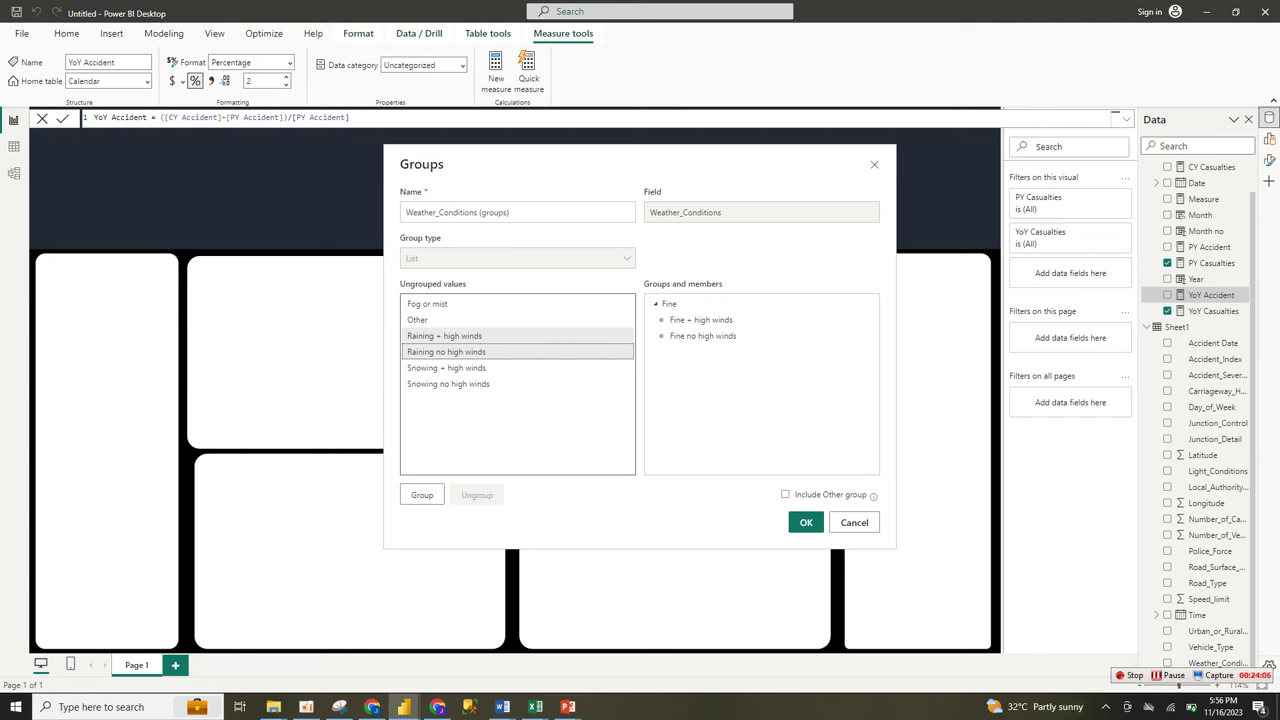
left_click(422, 495)
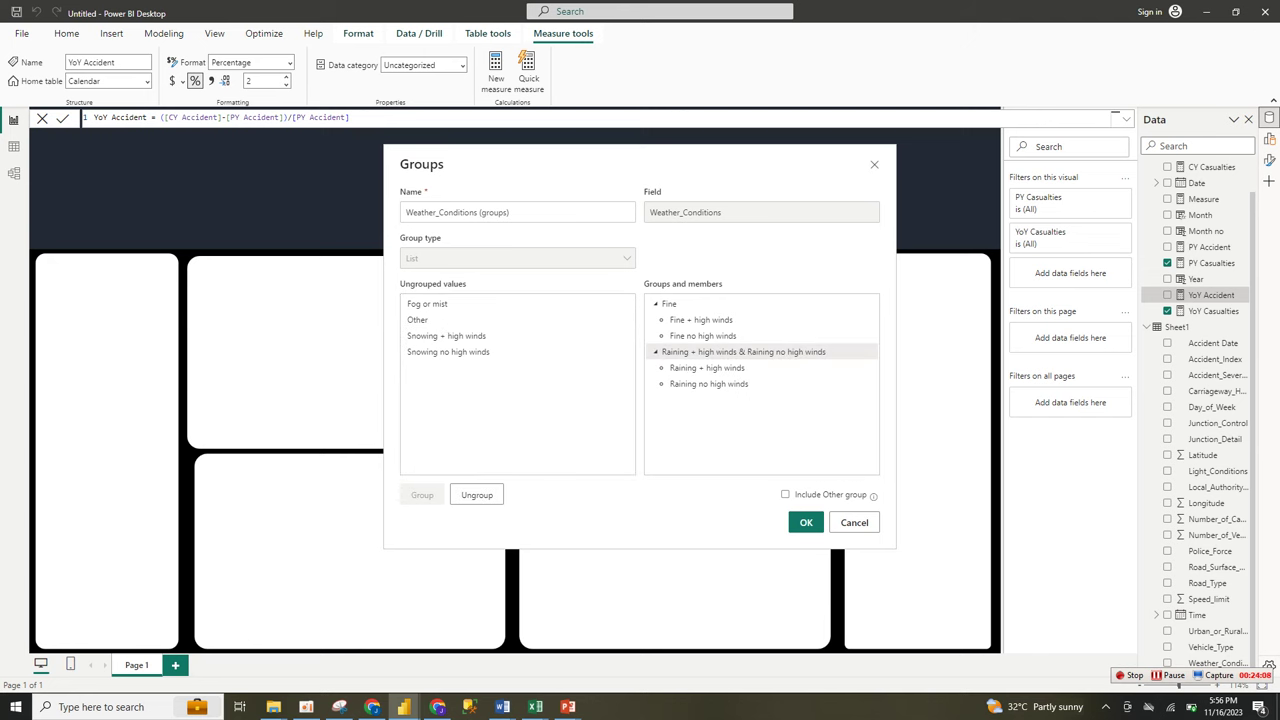
double_click(743, 352)
type("Rain")
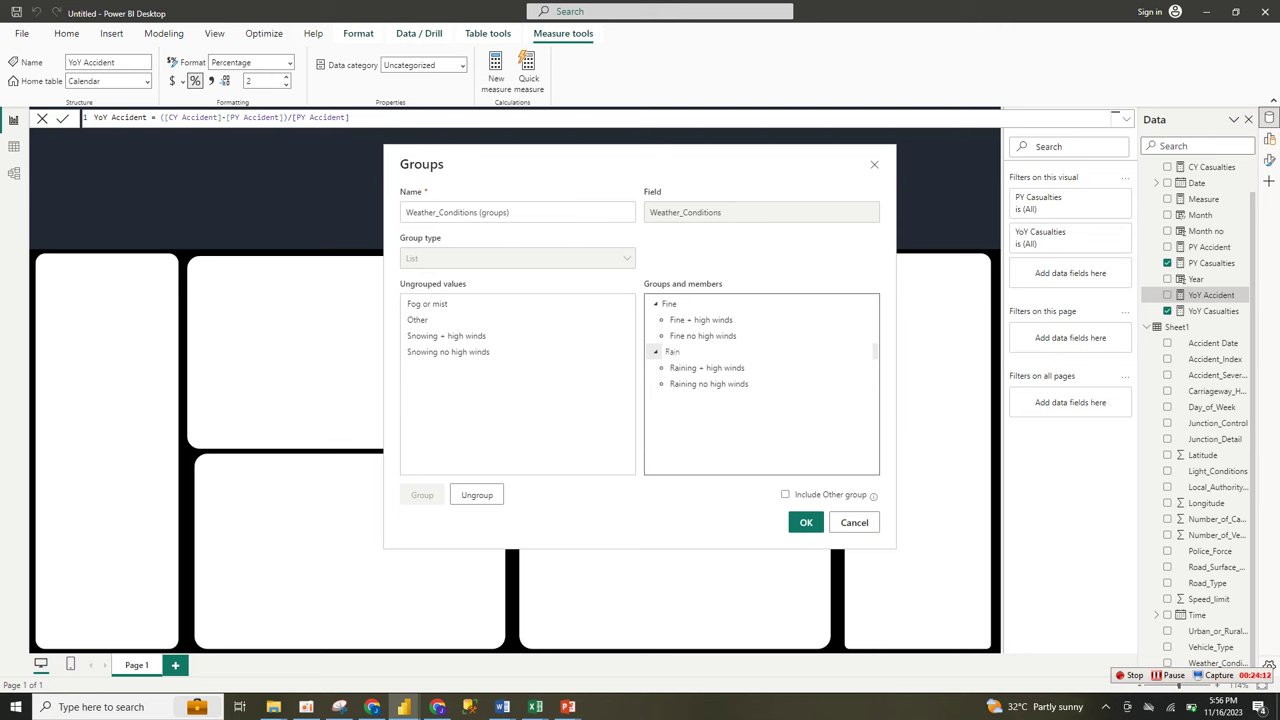
Group the values Snowing + high winds, Snowing no high winds and Fog or mist, and name the group Snow/Fog
left_click(446, 336)
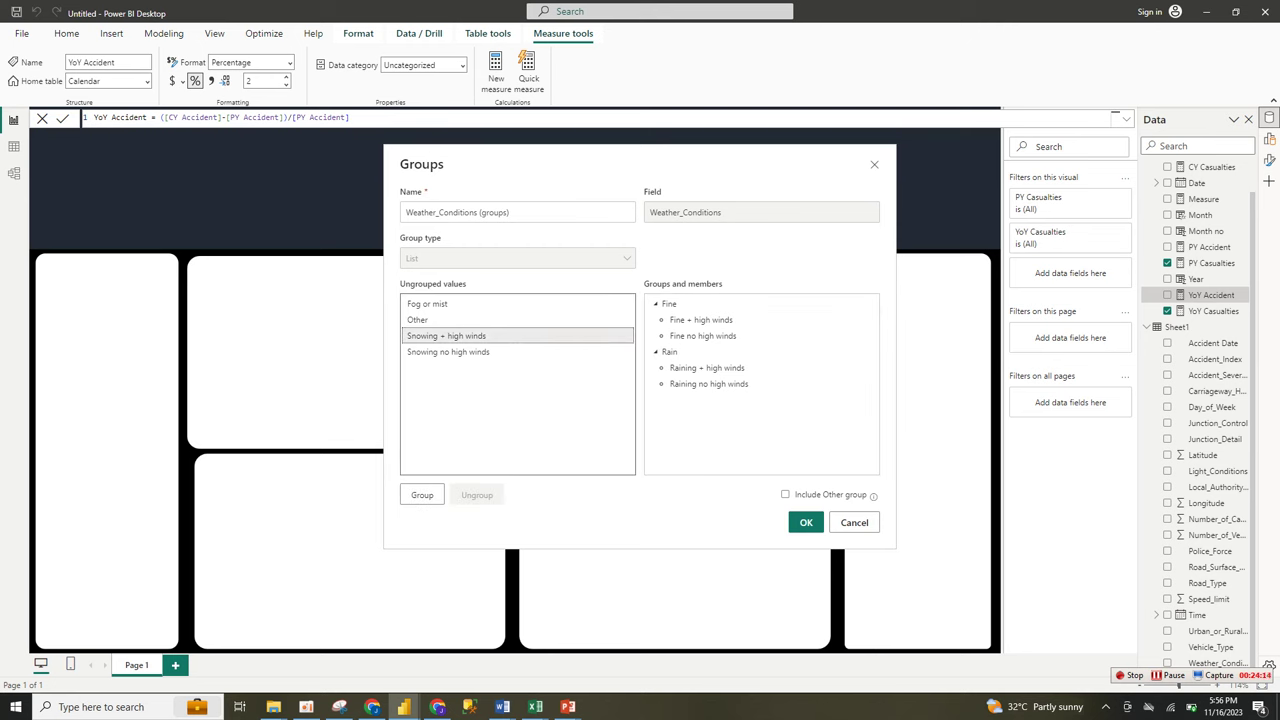
left_click(448, 352, "ctrl")
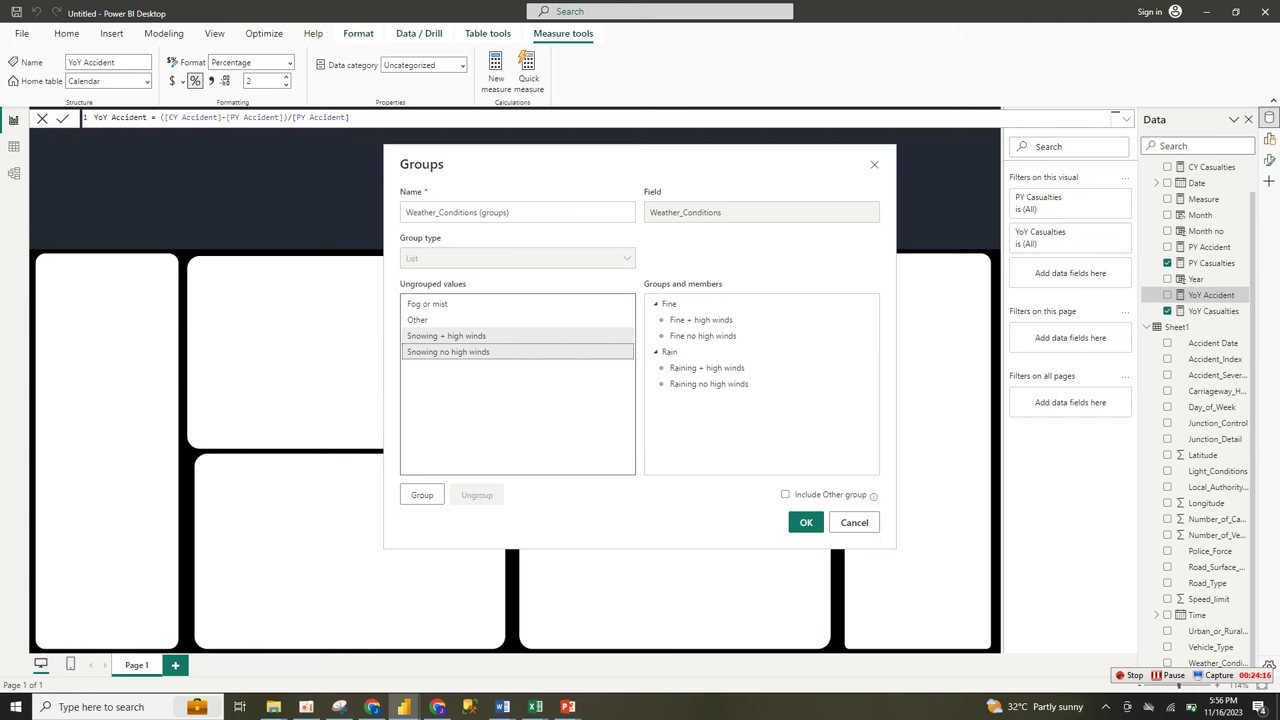
left_click(428, 304, "ctrl")
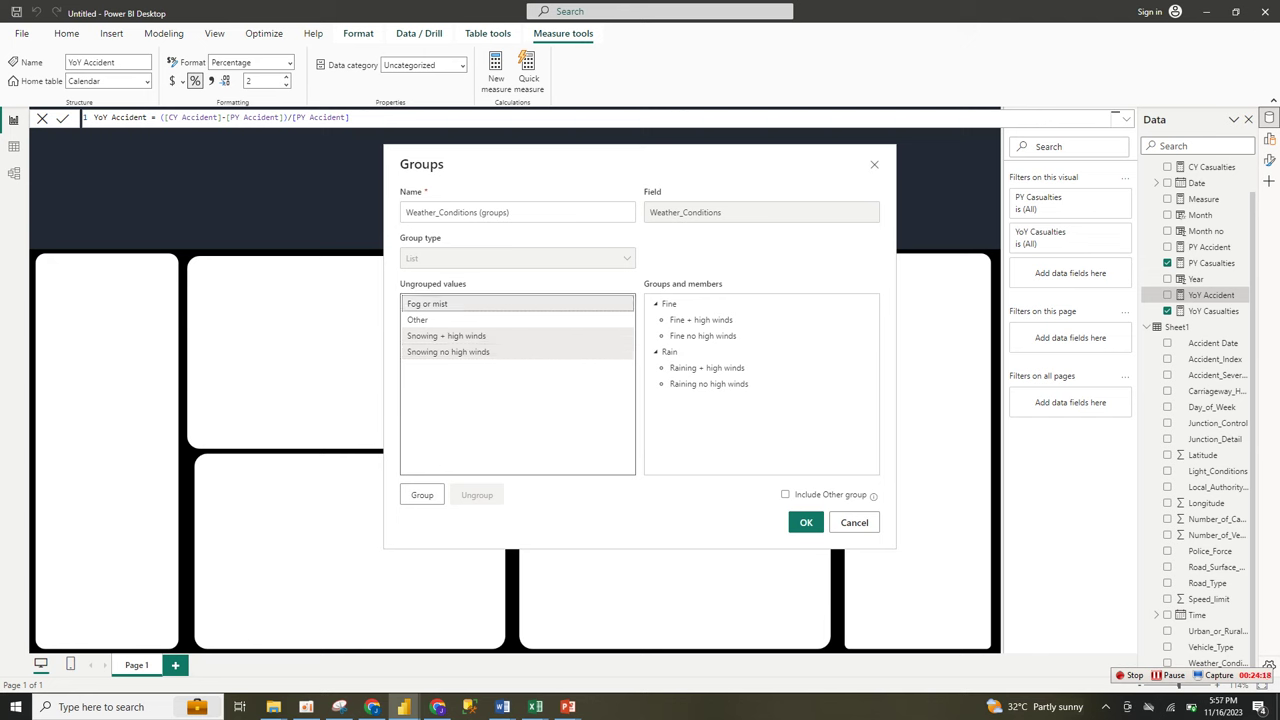
left_click(422, 494)
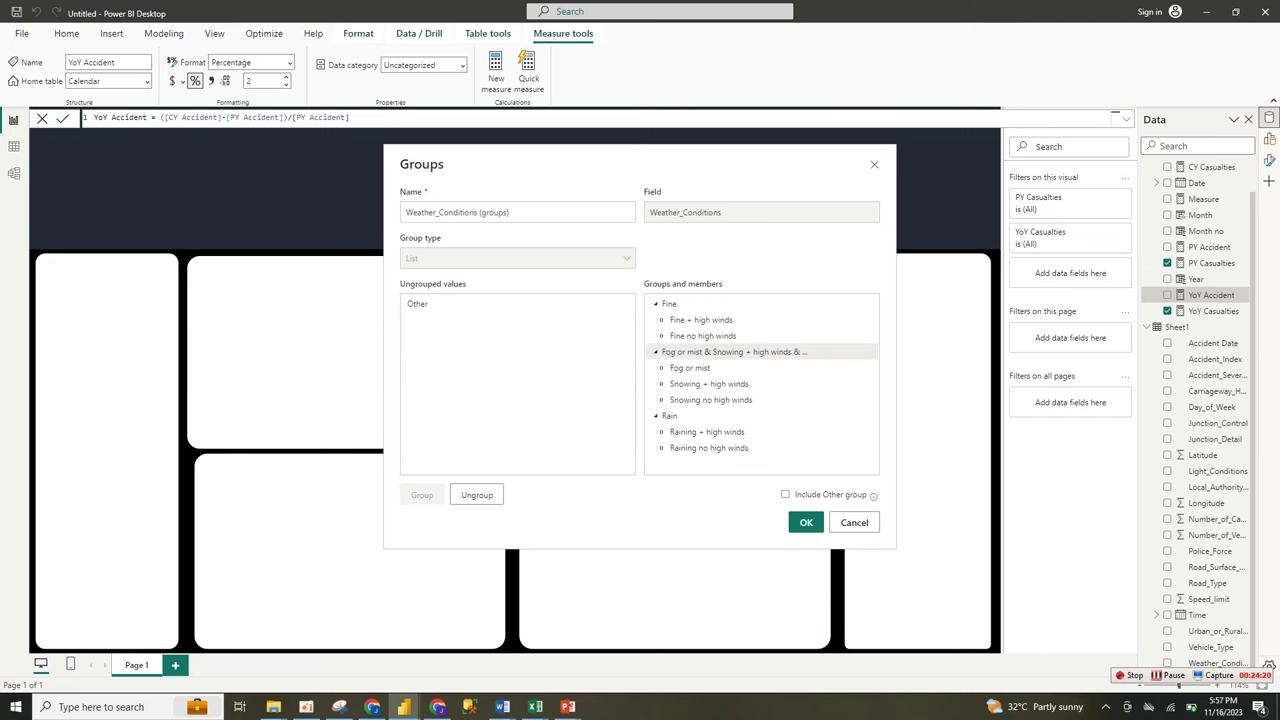
double_click(733, 352)
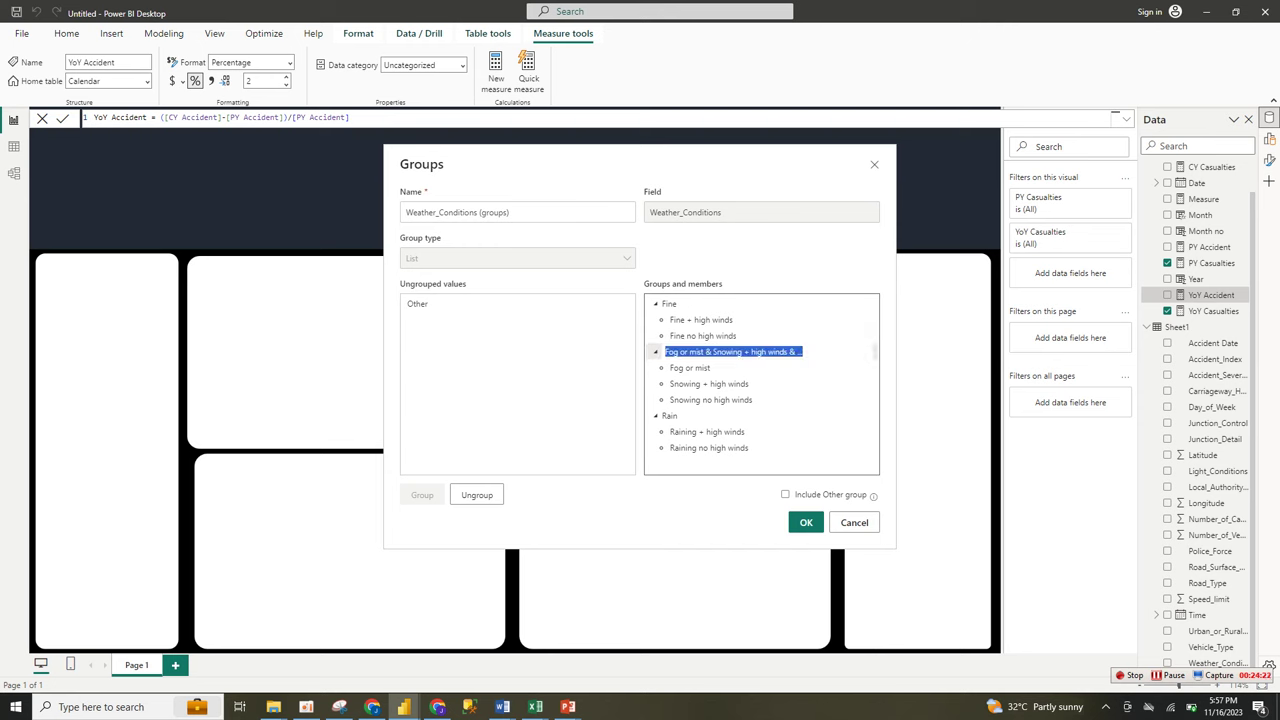
type("Snow")
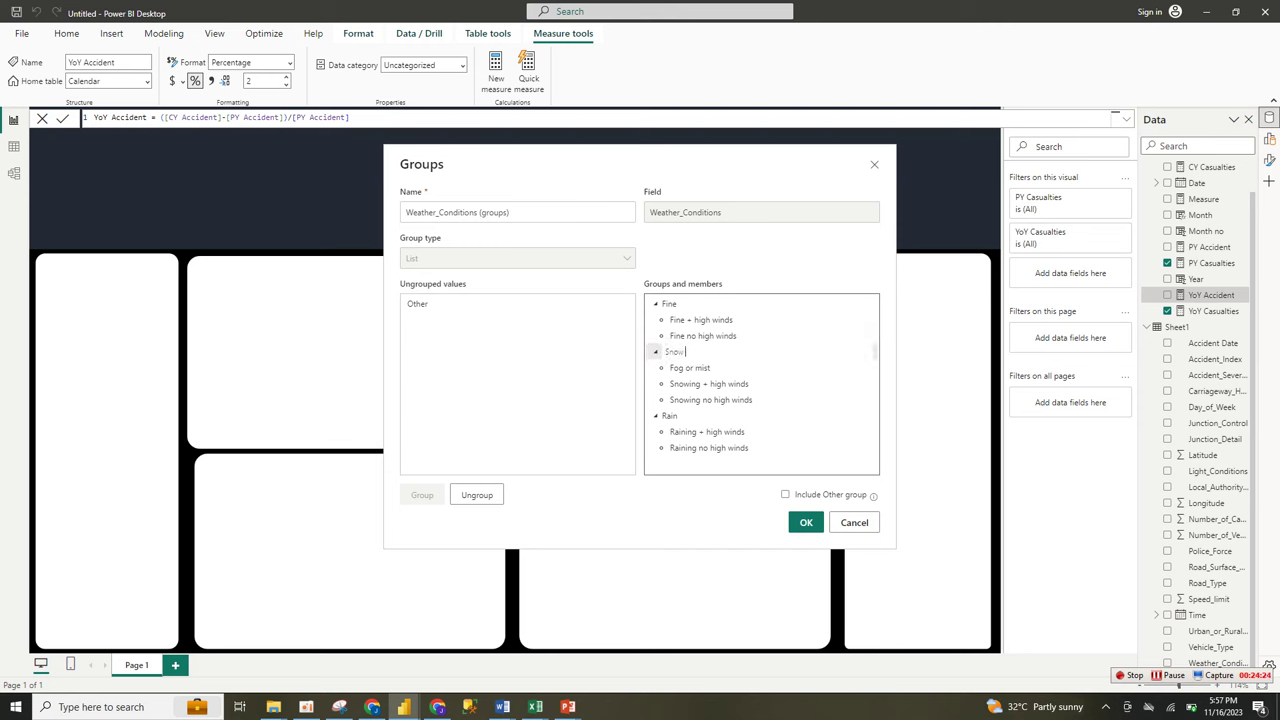
type(" or fog")
key("BackSpace")
key("BackSpace")
key("BackSpace")
type("/Fog")
Put the remaining value Other in its own group and confirm the Weather_Conditions grouping
left_click(418, 304)
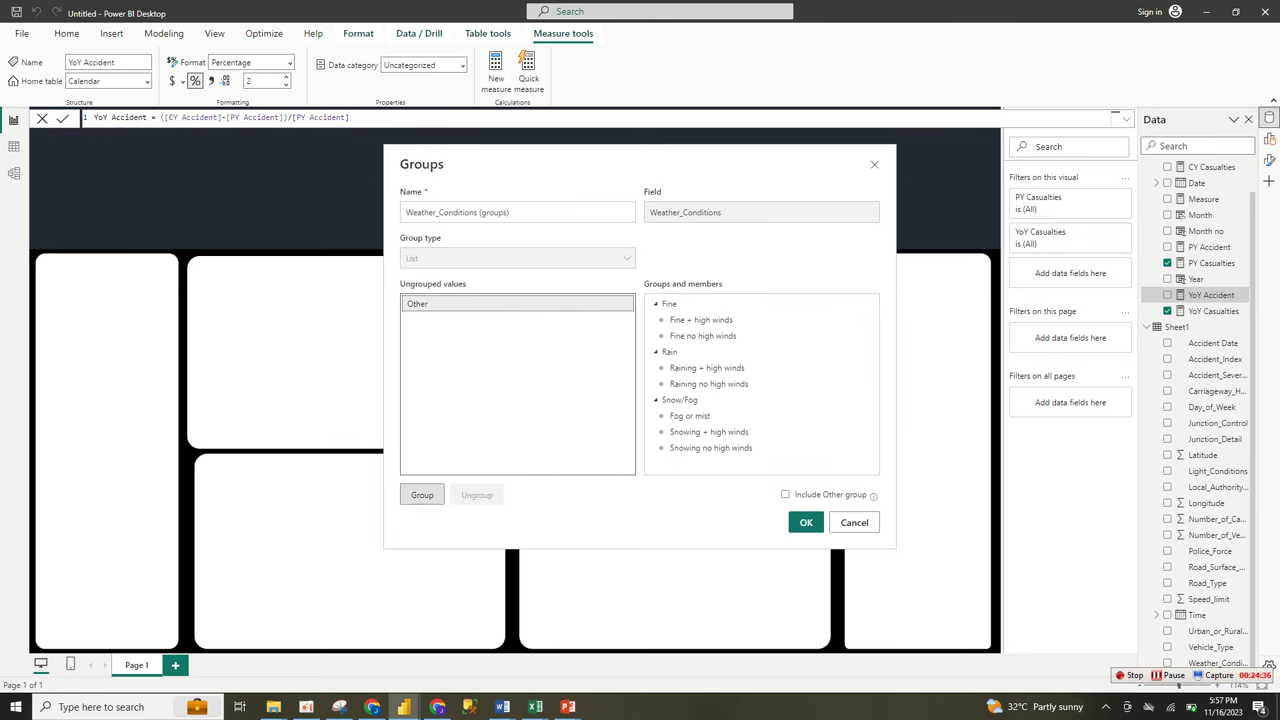
left_click(422, 494)
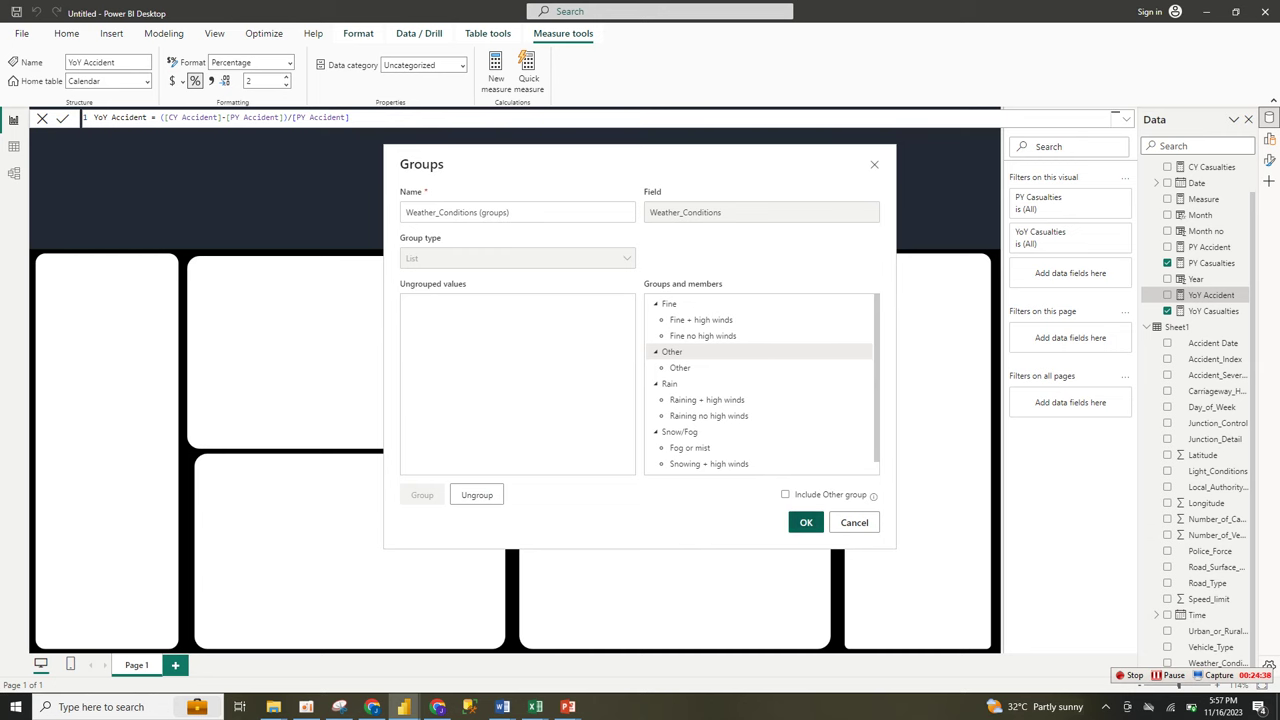
left_click(806, 522)
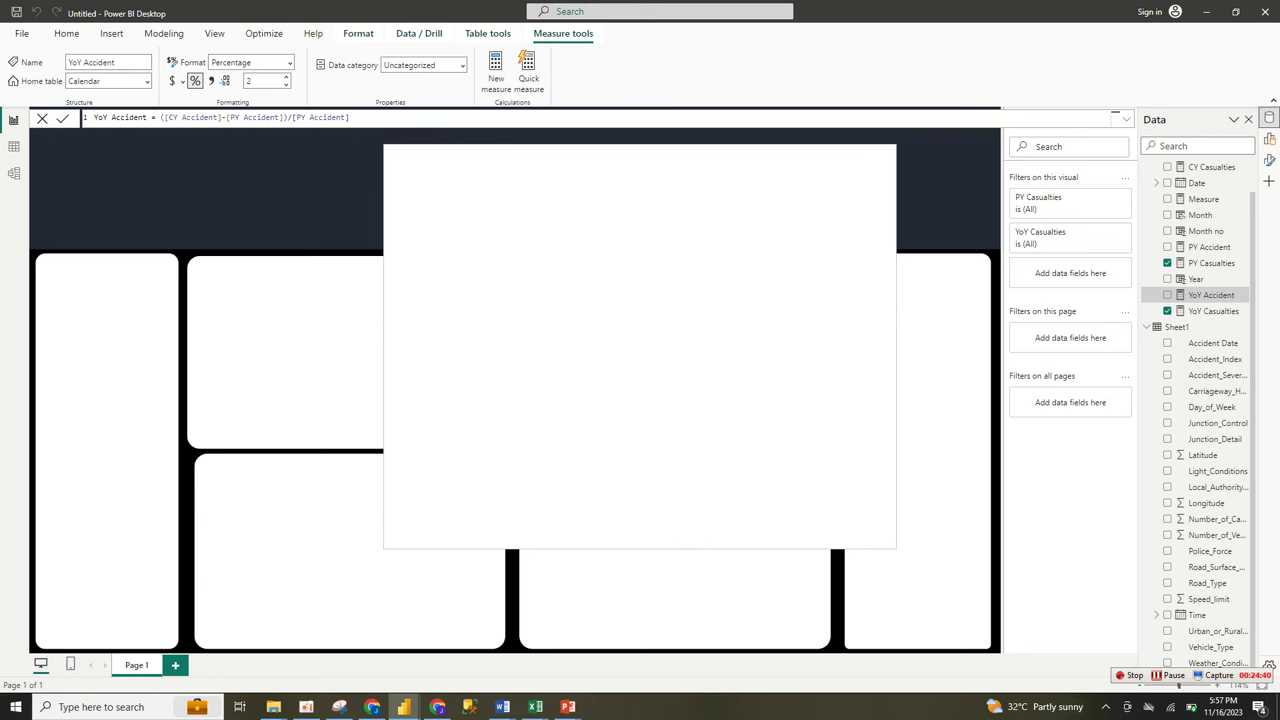
In a new group on Sheet1's Vehicle_Type, group Bus or coach (17 or more pass seats) and Minibus (8 - 16 passenger seats) as Bus
left_click(1210, 662)
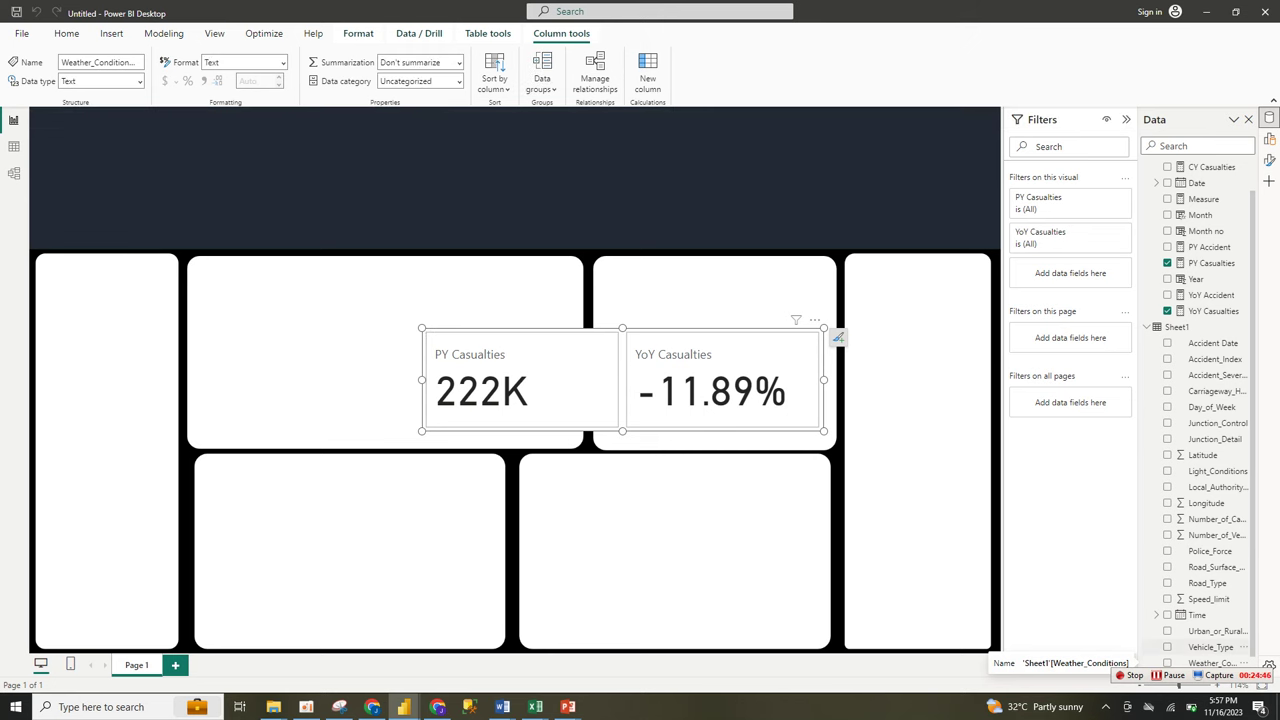
right_click(1210, 662)
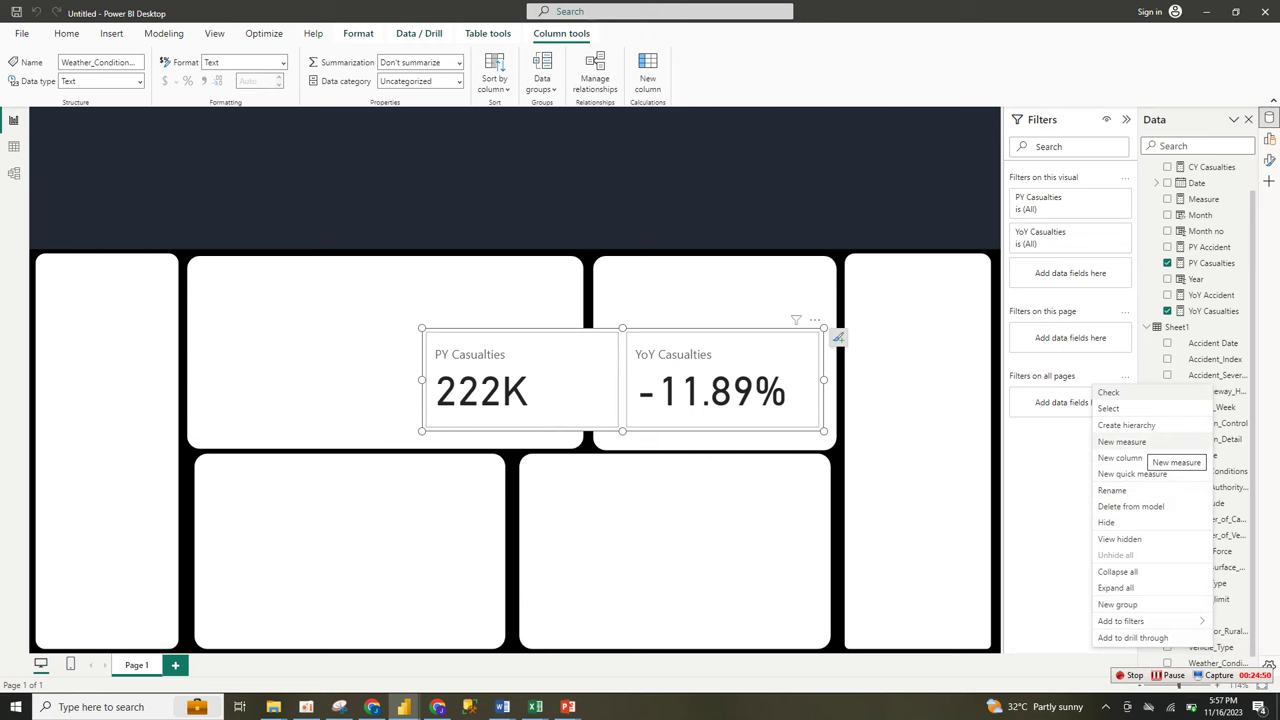
left_click(1117, 604)
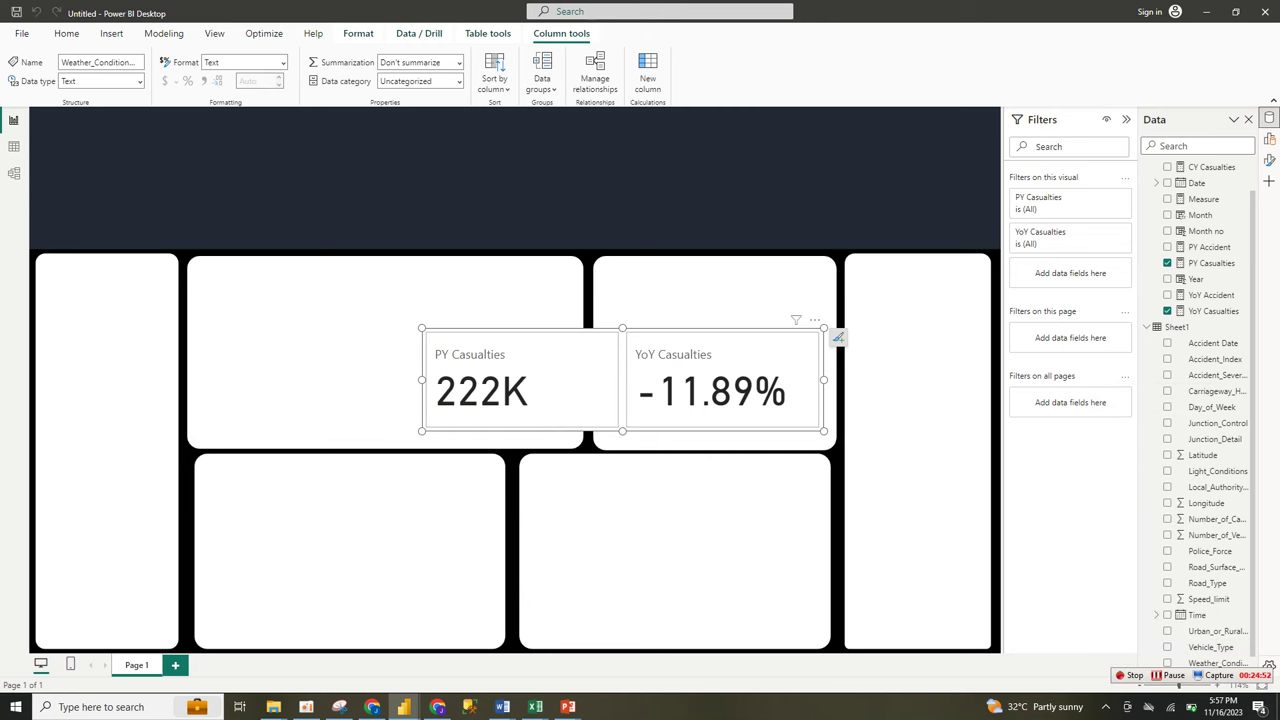
left_click(471, 320)
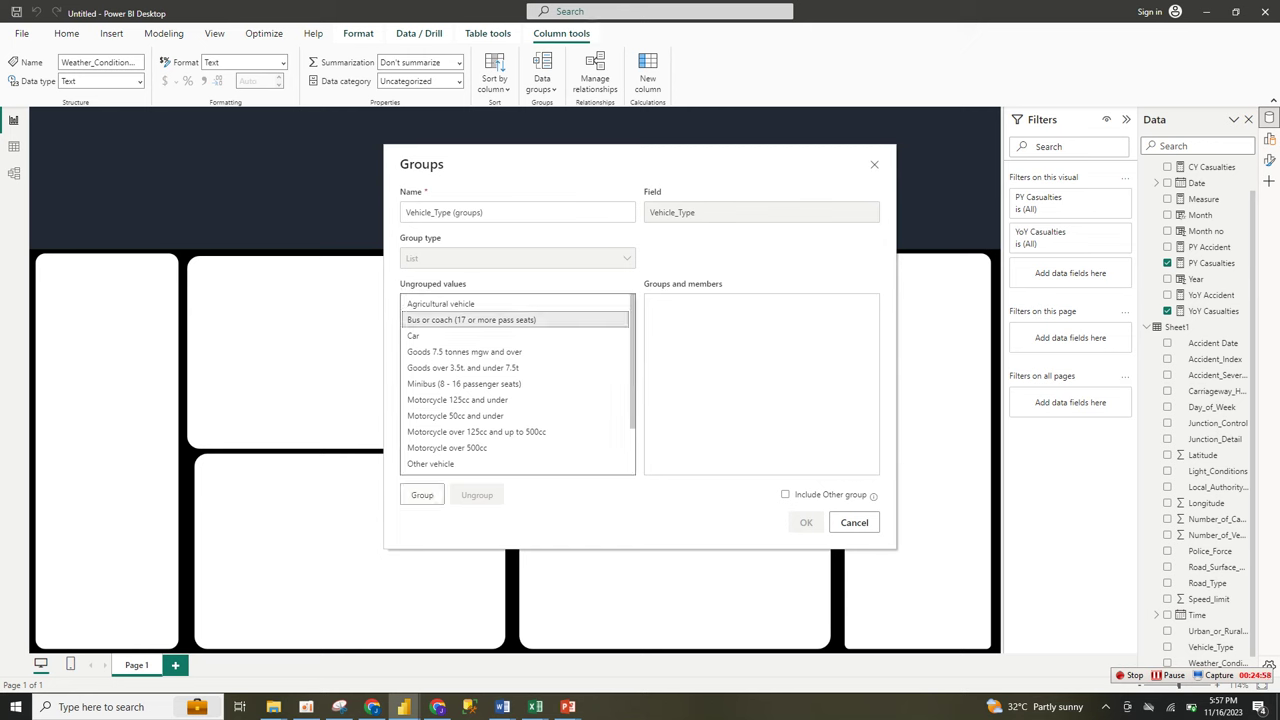
left_click(464, 384, "ctrl")
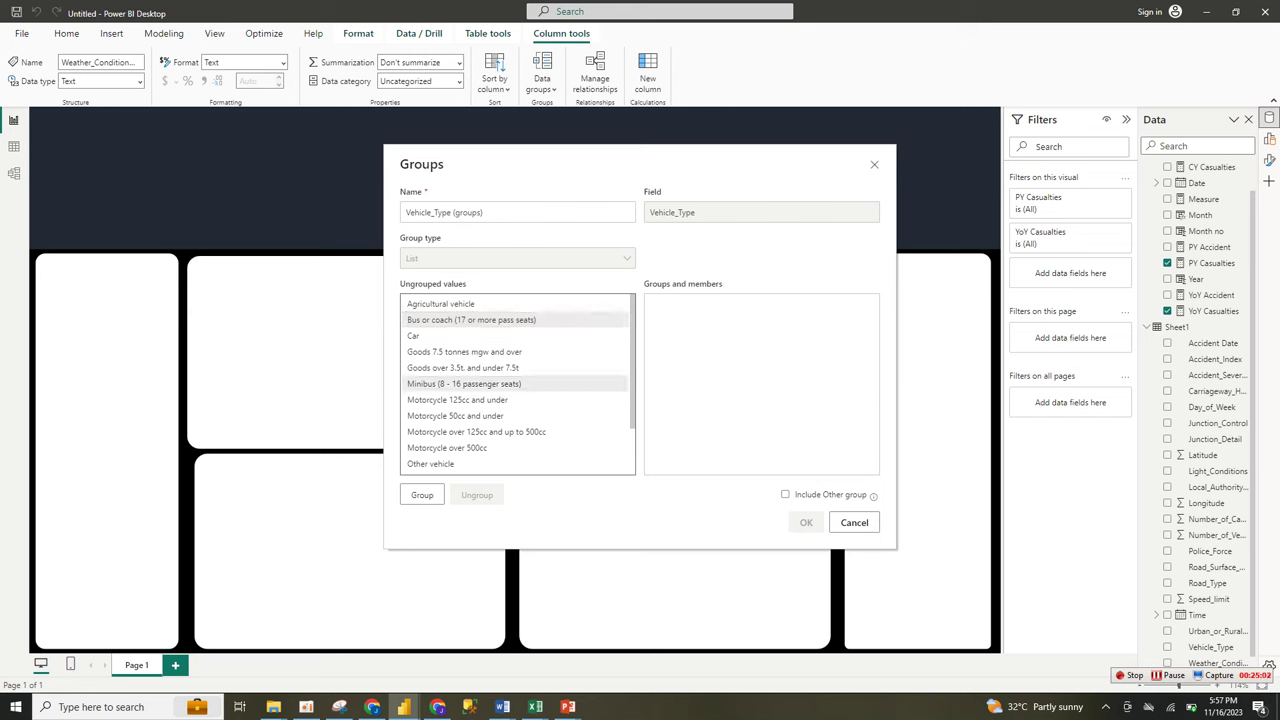
scroll(518, 384, "down", 2)
scroll(518, 384, "up", 2)
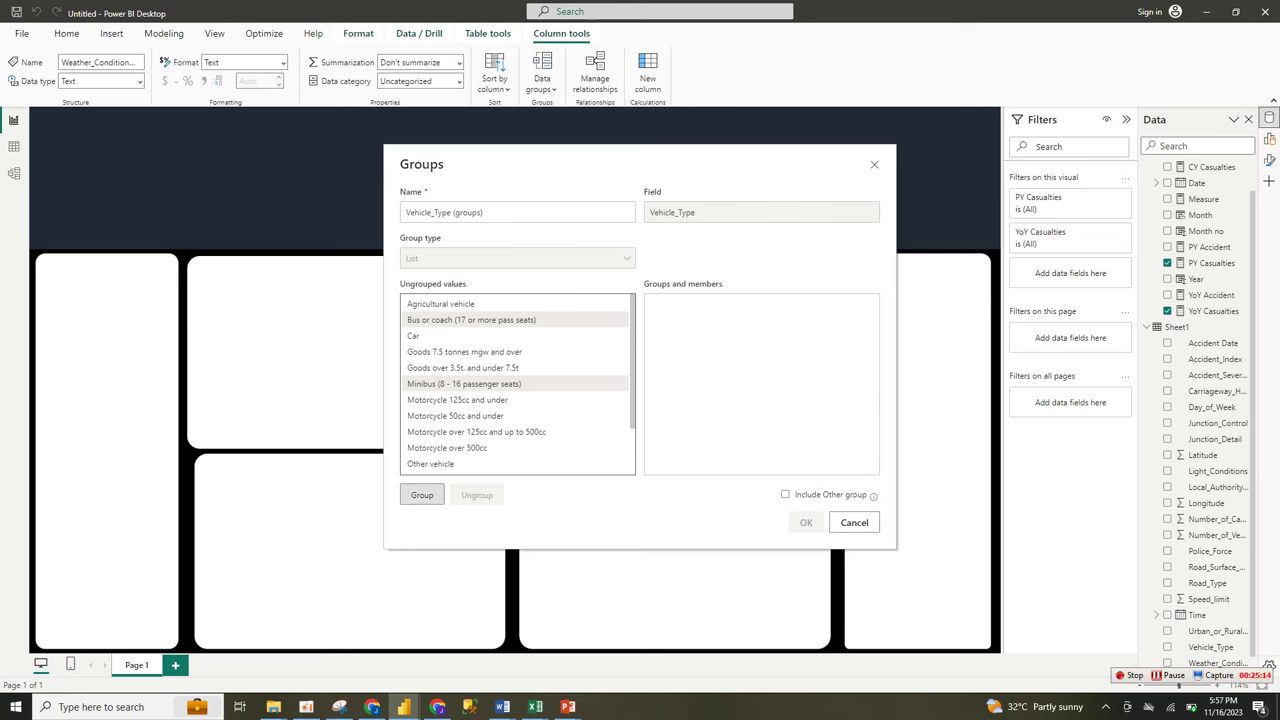
left_click(422, 494)
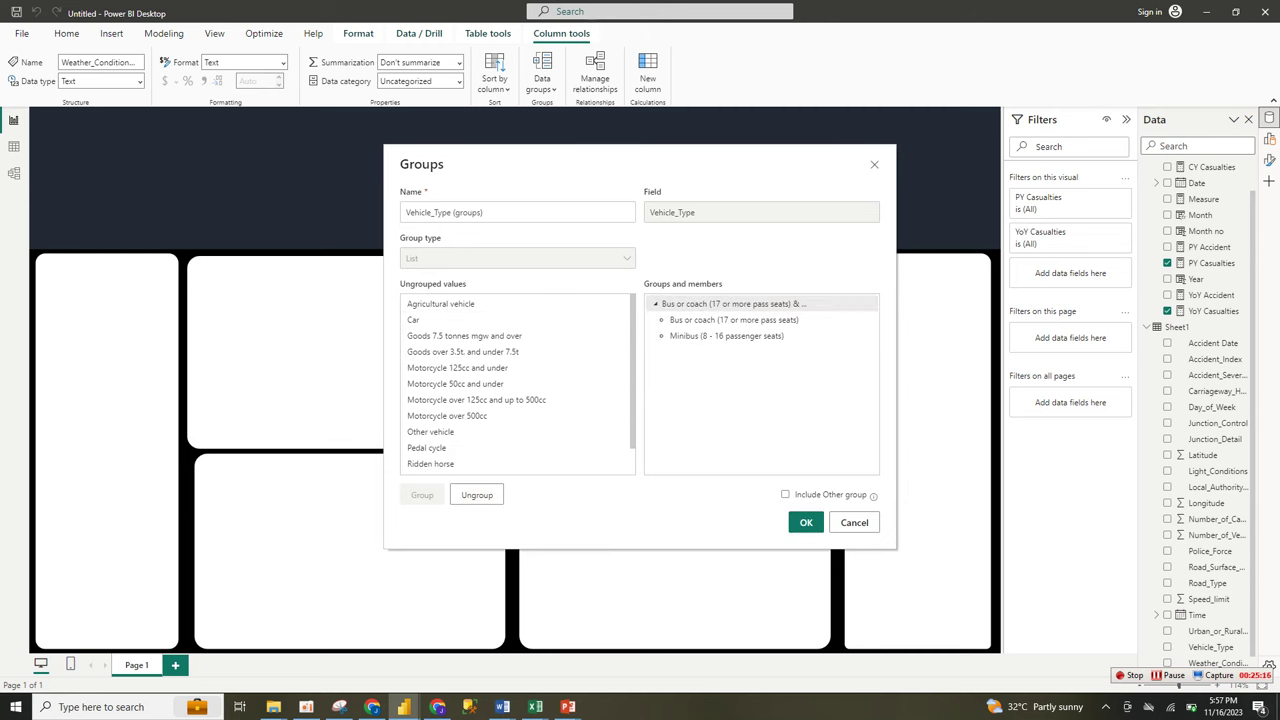
double_click(734, 304)
type("Bus")
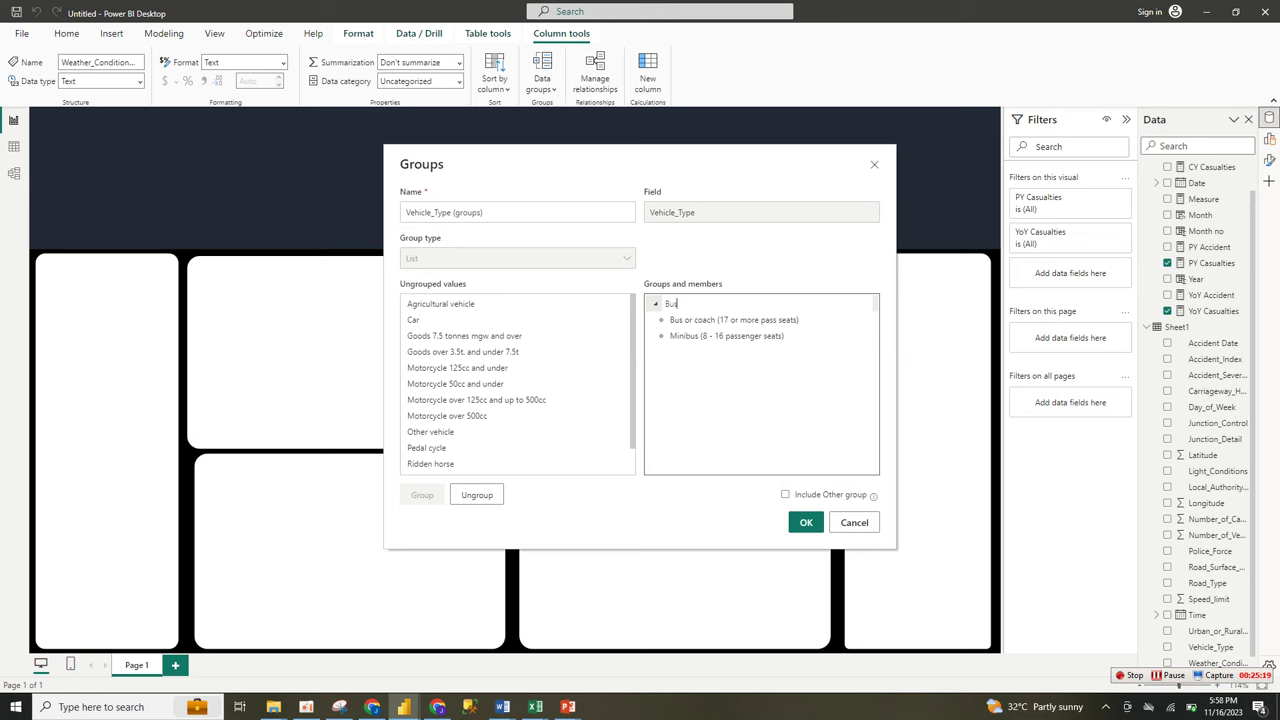
Group the value Taxi/Private hire car on its own and name the group Car
left_click(414, 320)
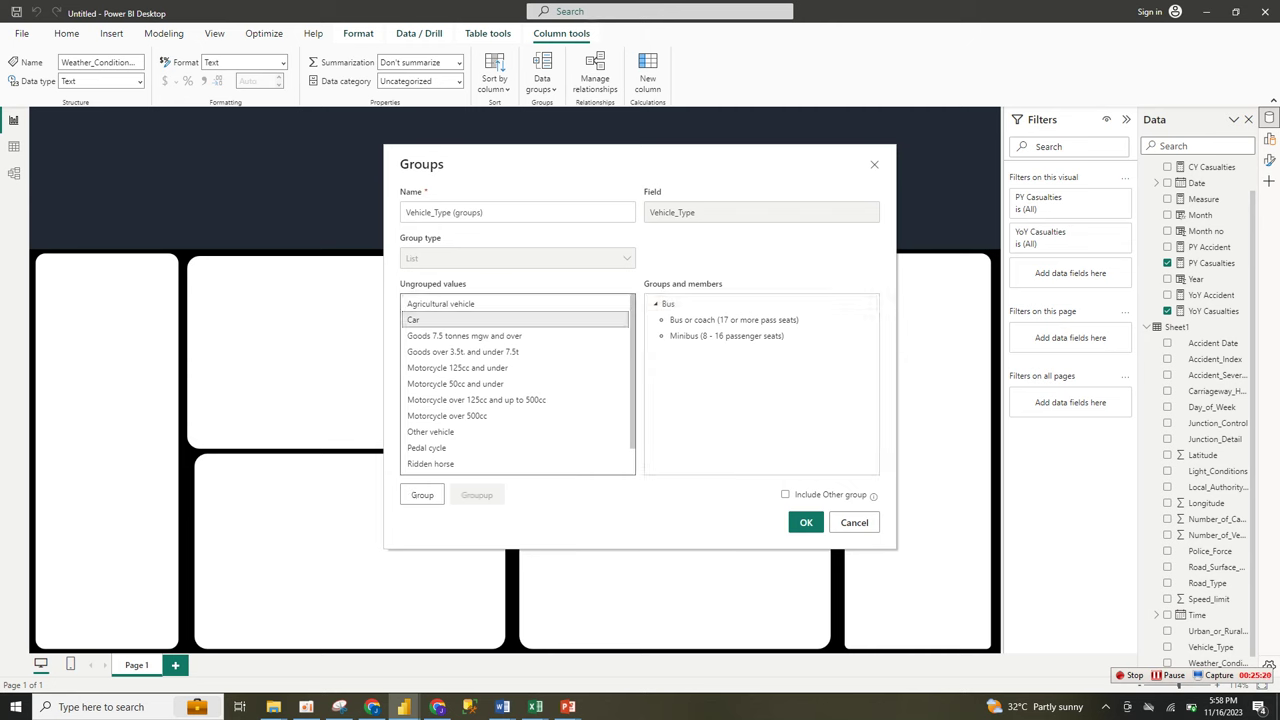
left_click(414, 320, "ctrl")
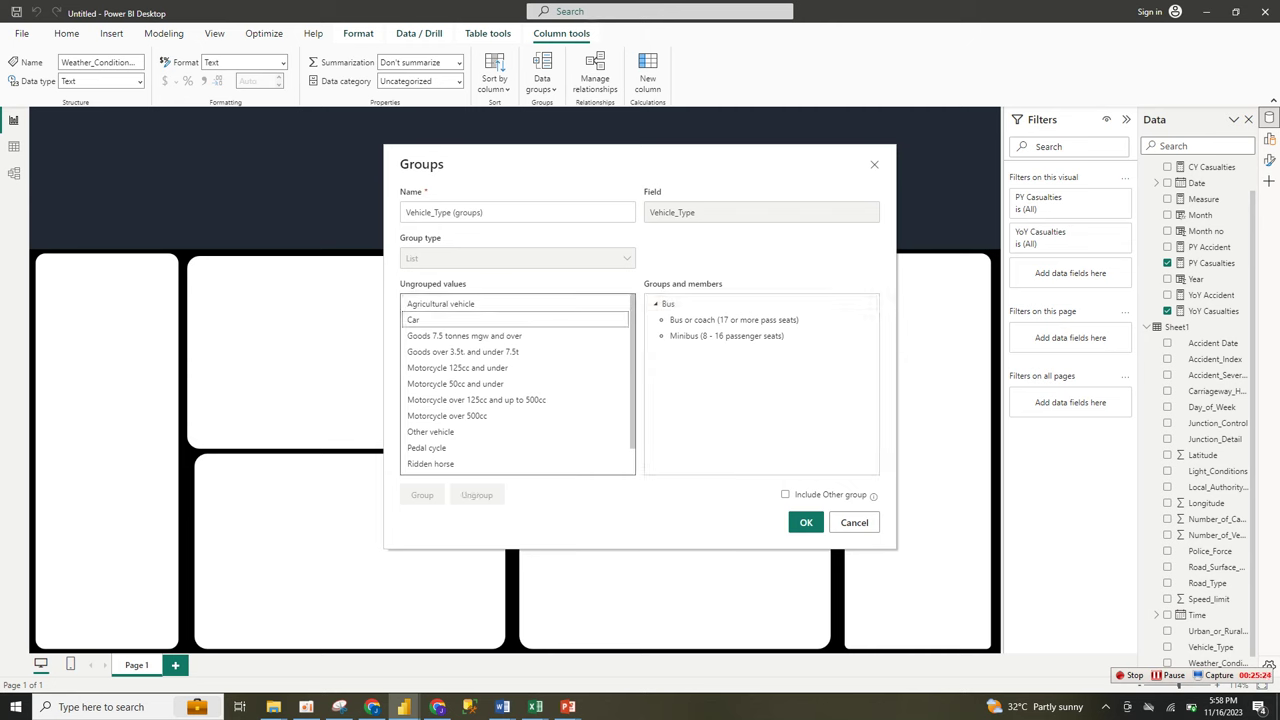
scroll(517, 384, "down", 1)
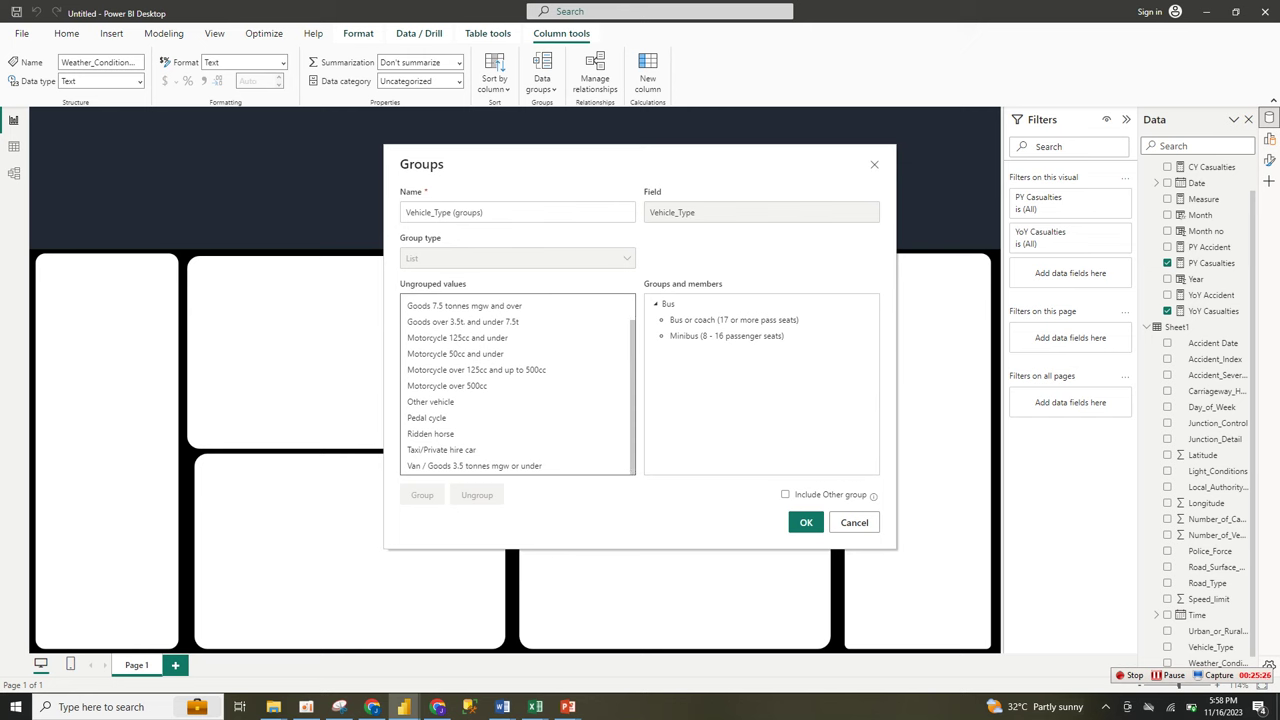
left_click(441, 450)
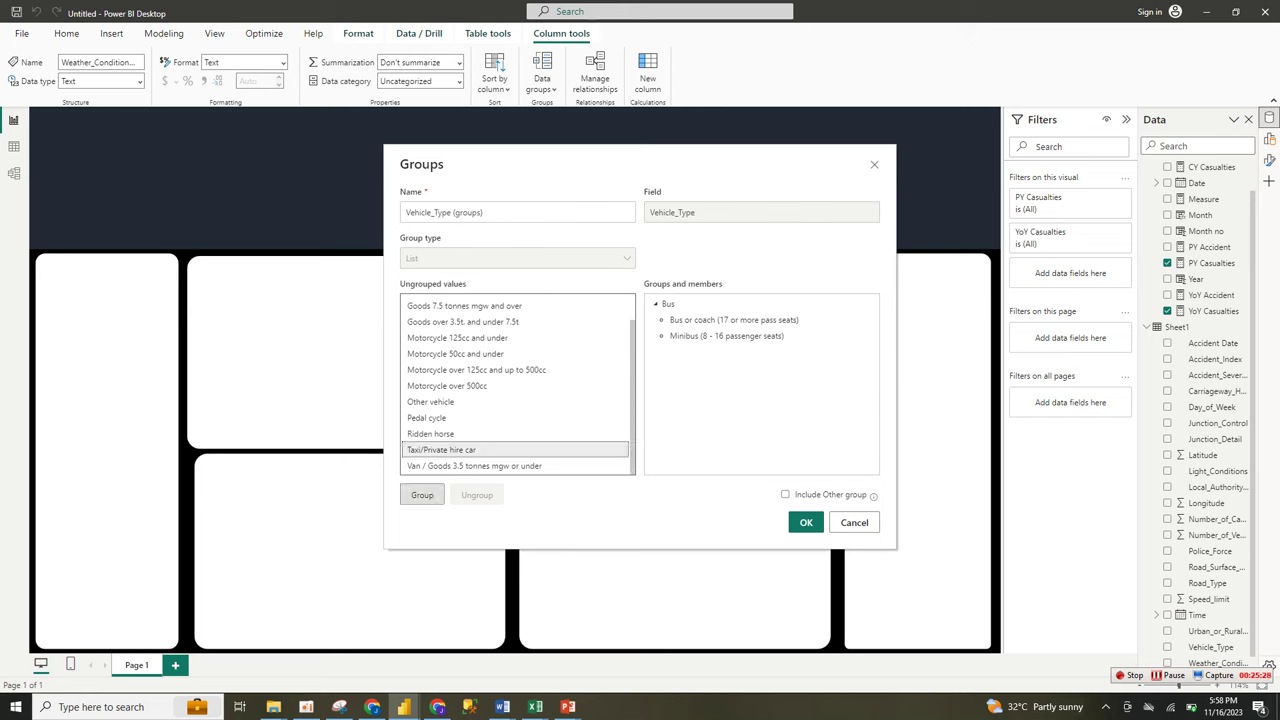
left_click(422, 495)
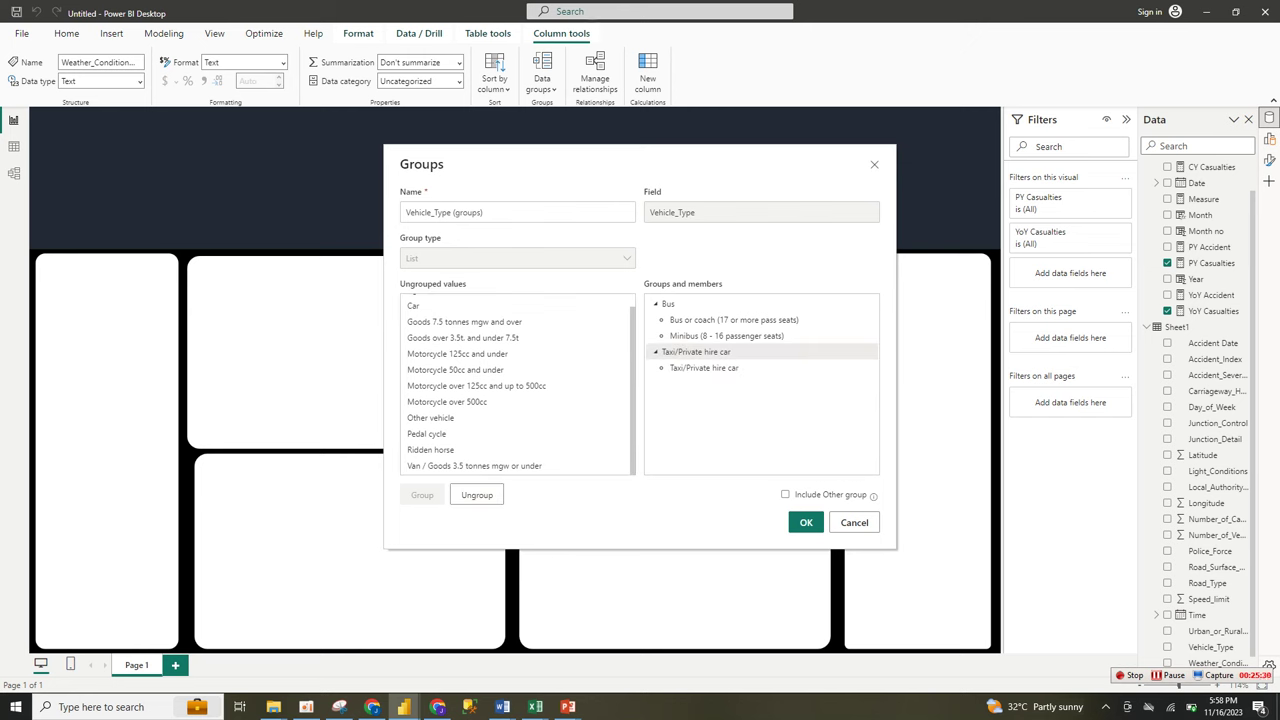
left_click(696, 352)
double_click(696, 352)
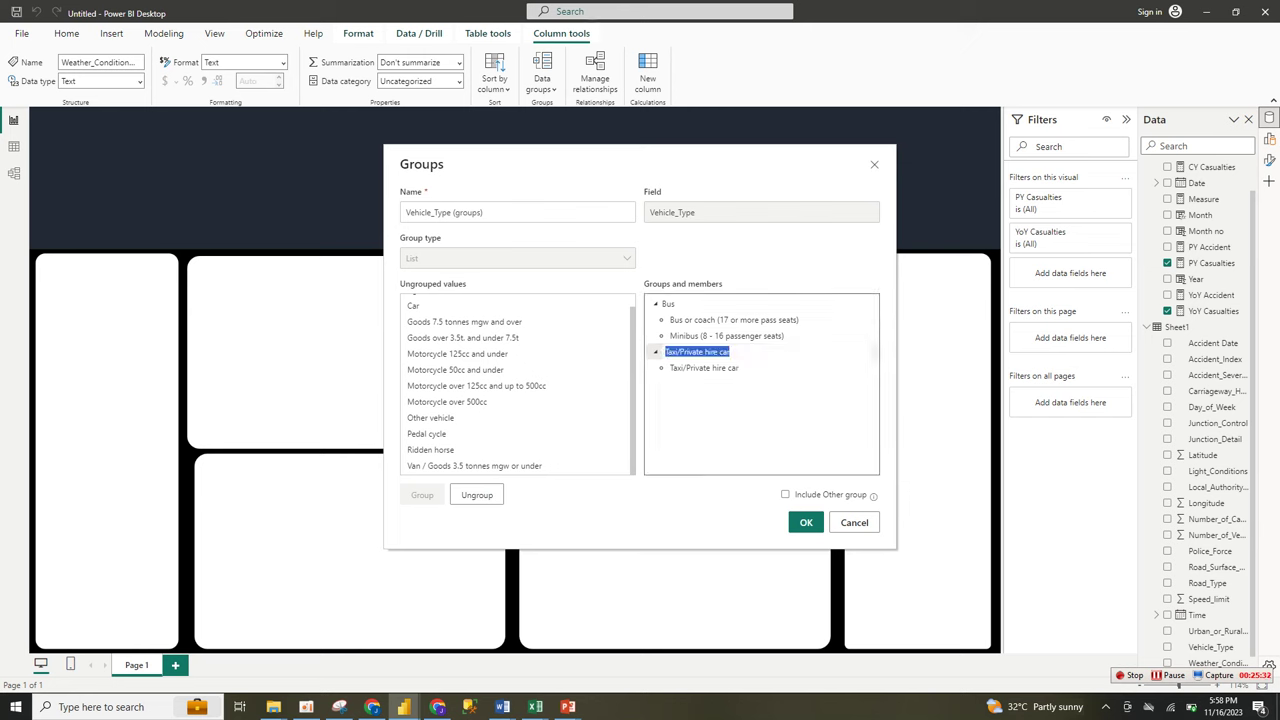
type("Car")
Try to add the ungrouped value Car to the Car group, and ungroup that group
left_click(413, 306)
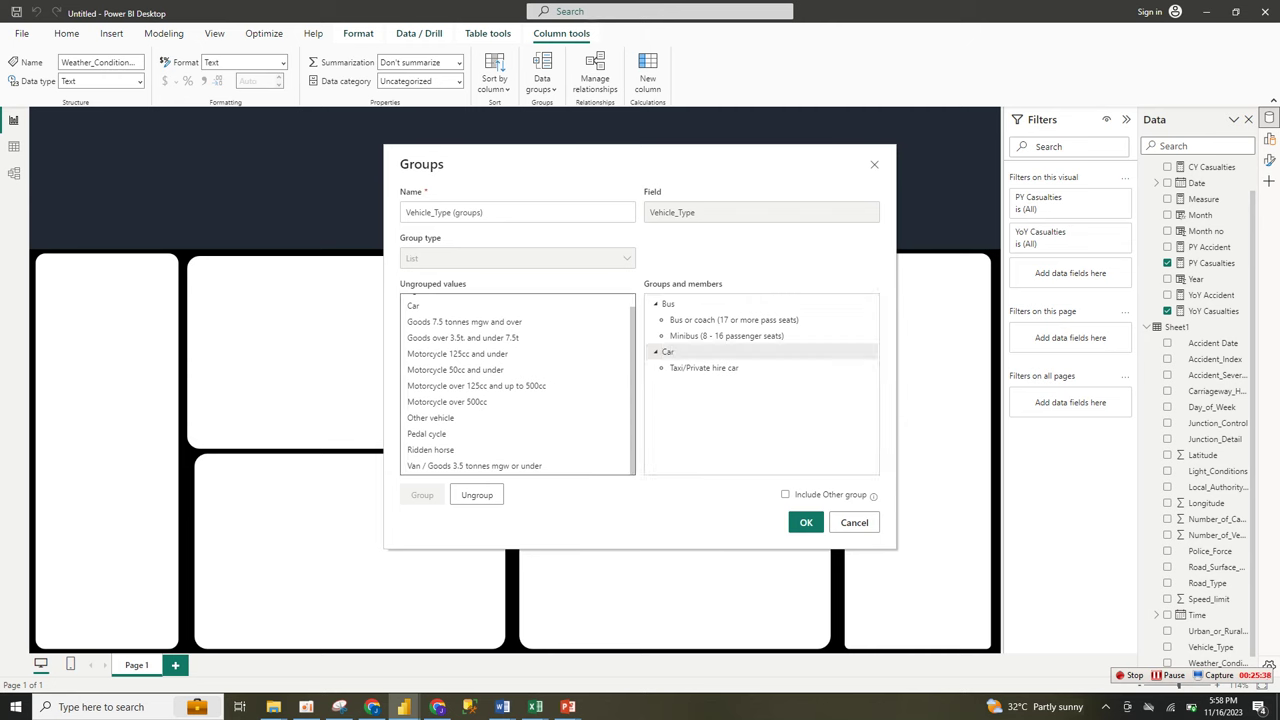
scroll(463, 352, "up", 1)
left_click(463, 352)
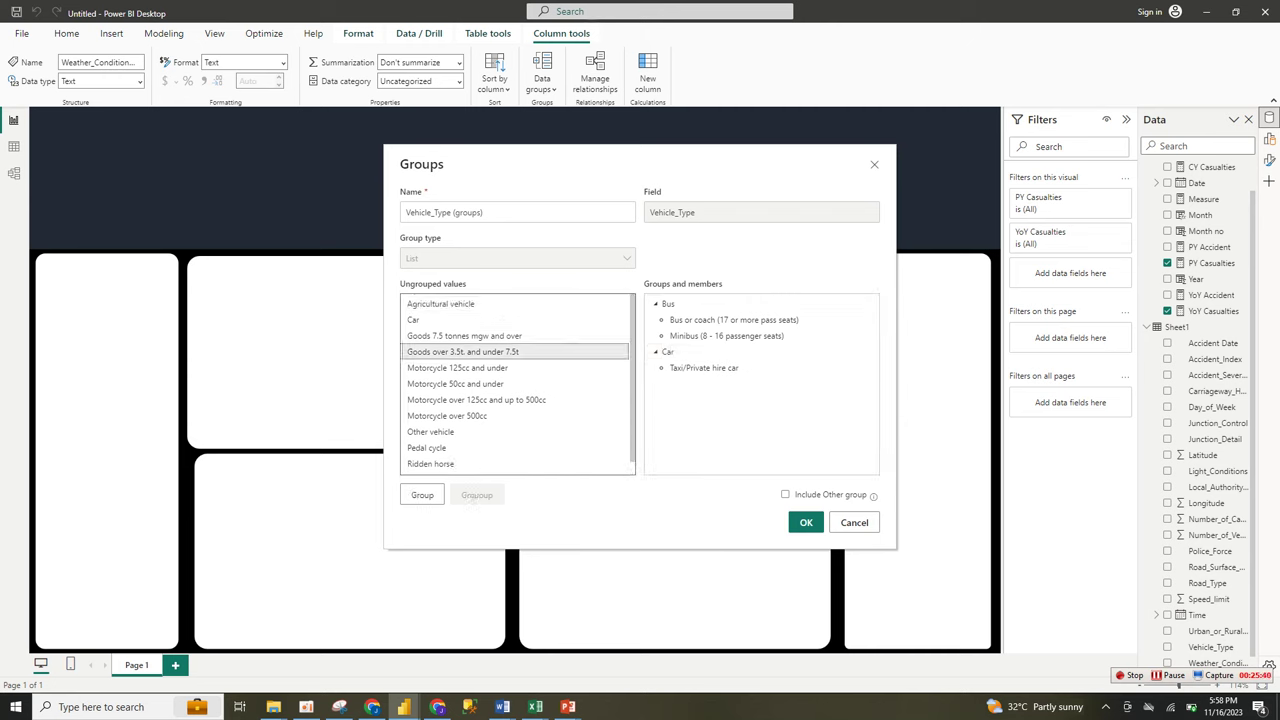
left_click(428, 320)
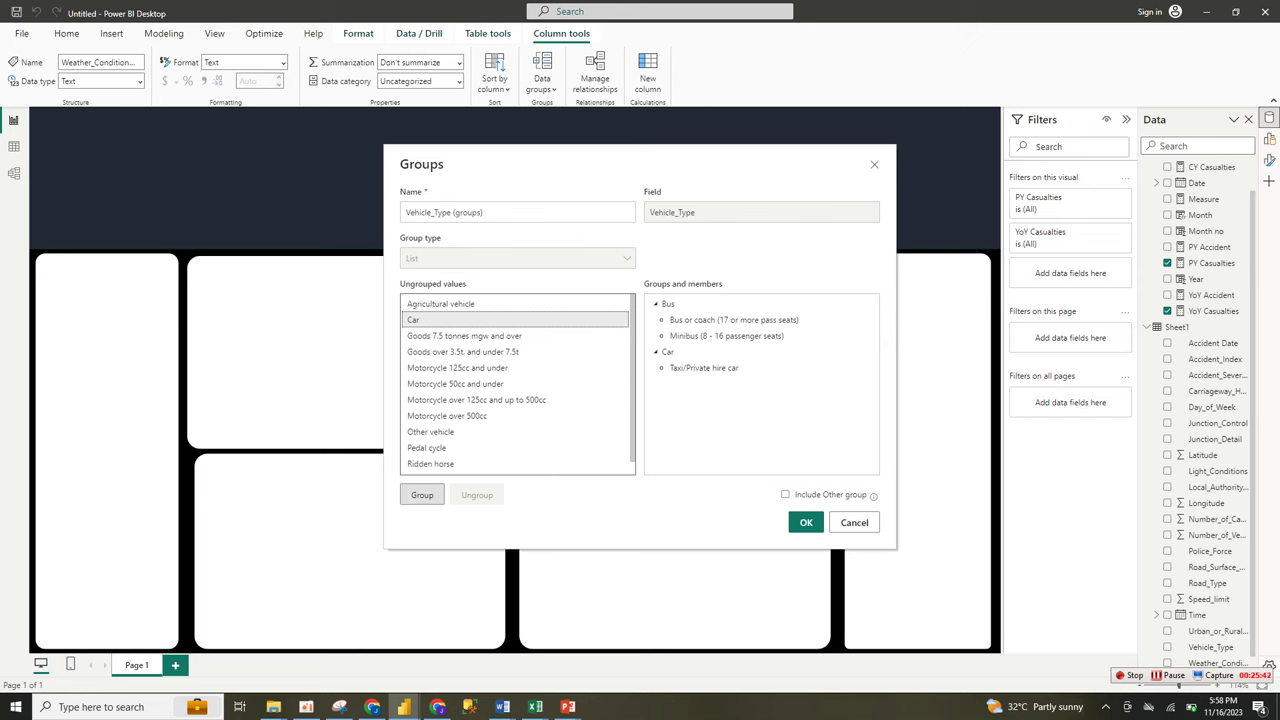
left_click(668, 352)
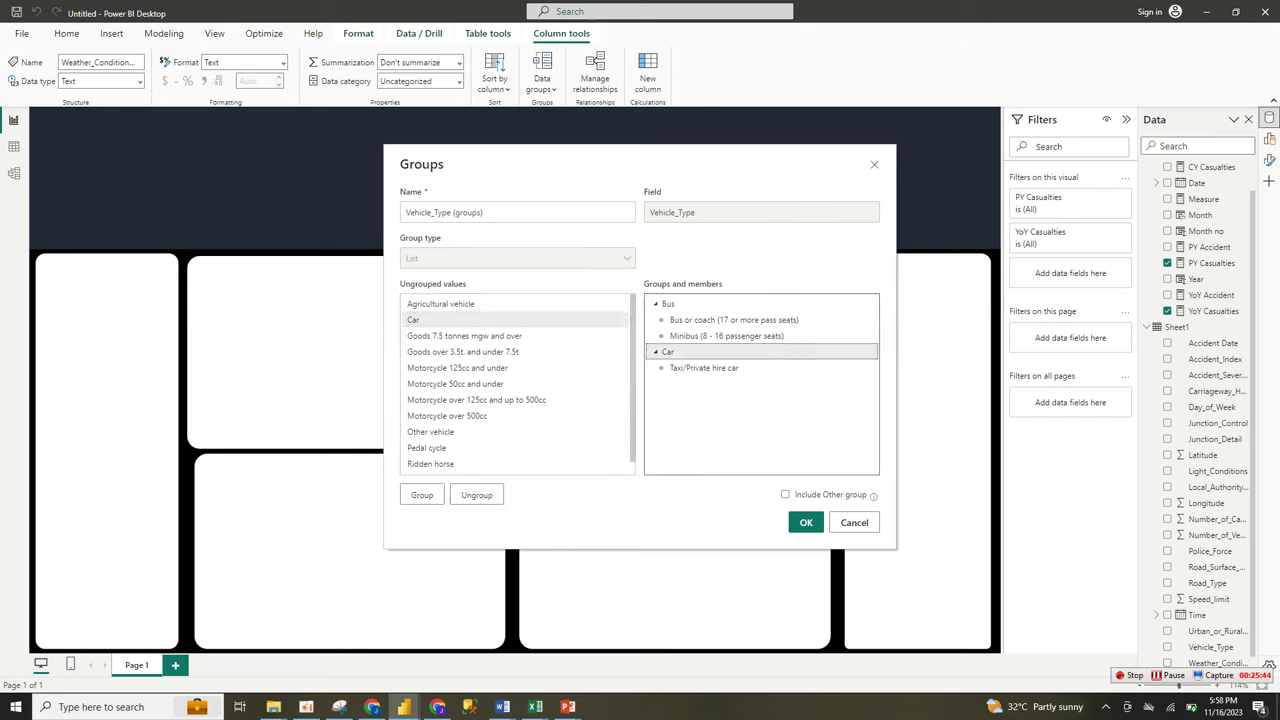
left_click(704, 368)
left_click(668, 352)
left_click(422, 495)
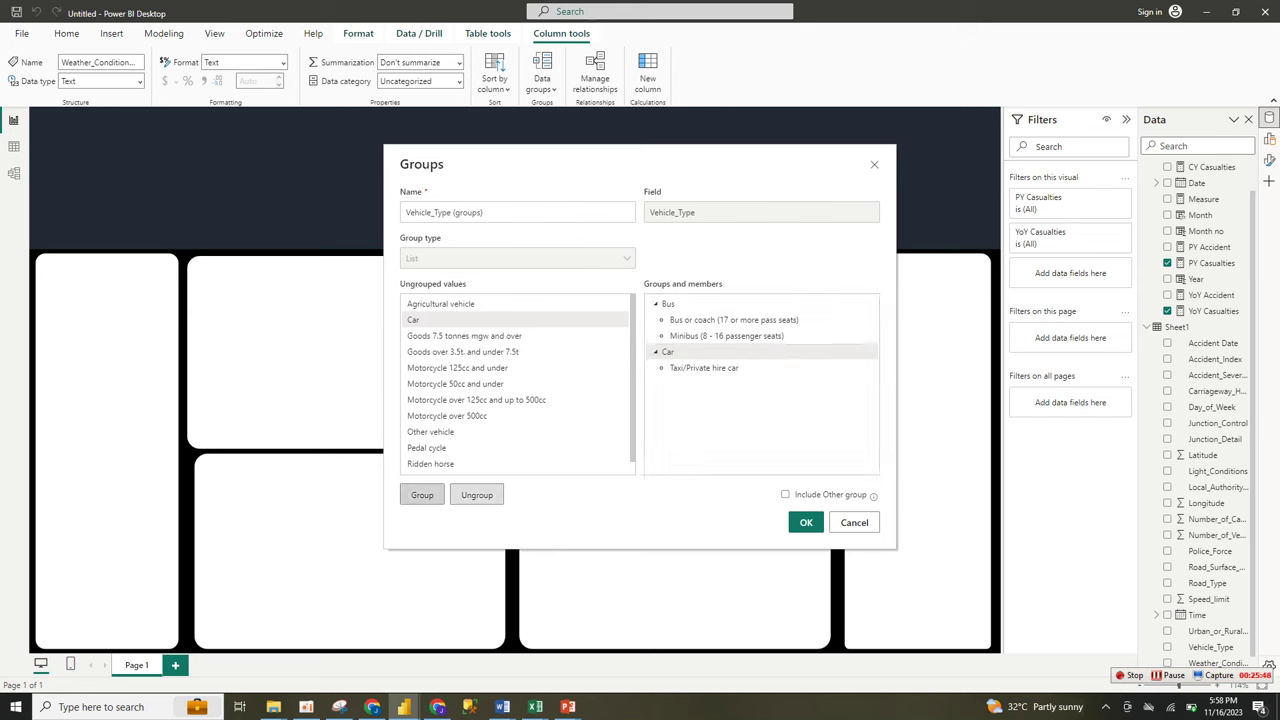
left_click(477, 495)
left_click(477, 494)
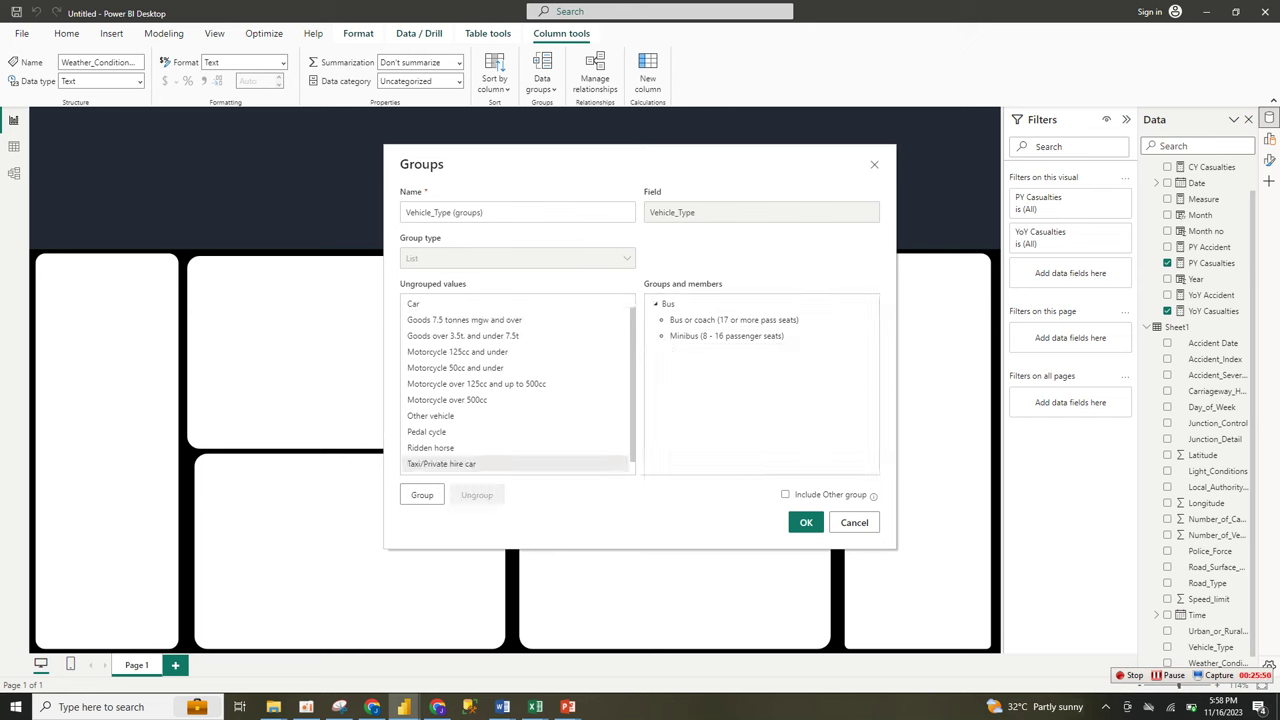
Group the values Car and Taxi/Private hire car together, and name the group Car
left_click(442, 464)
left_click(414, 304)
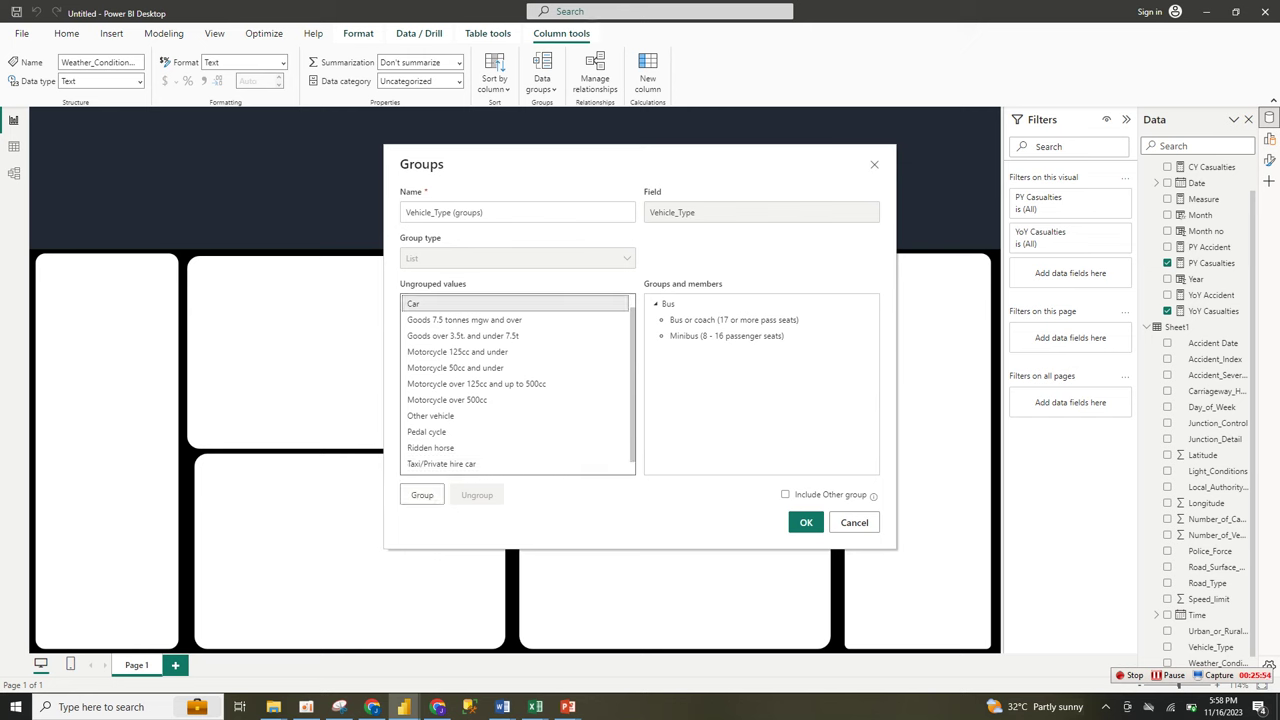
left_click(441, 463, "ctrl")
left_click(422, 494)
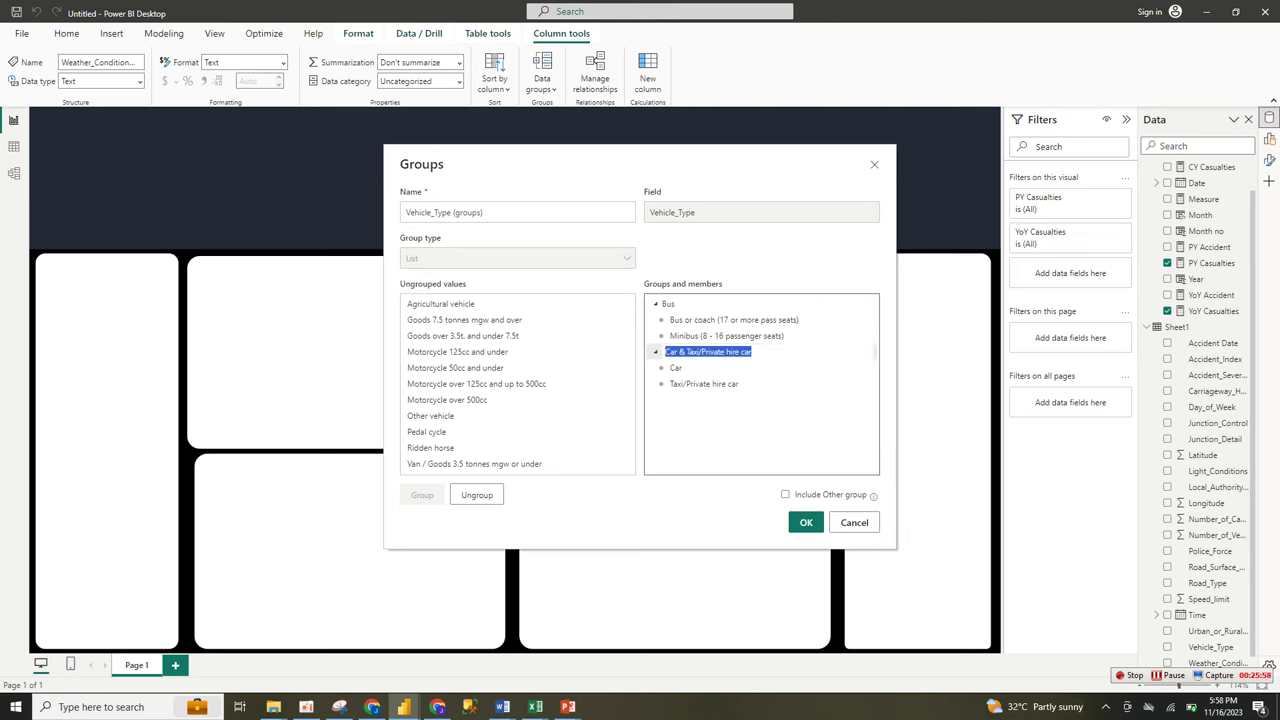
type("Car")
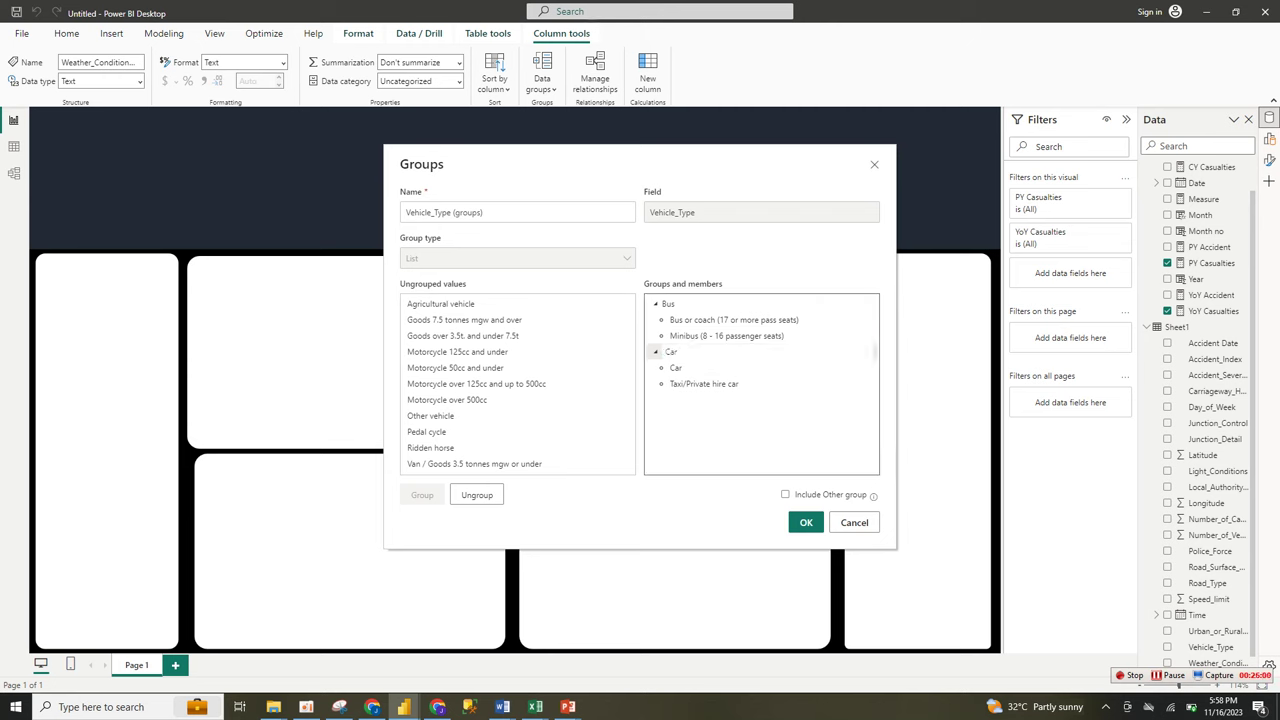
Group the values Agricultural vehicle and Other vehicle together, and name the group Other
left_click(441, 304)
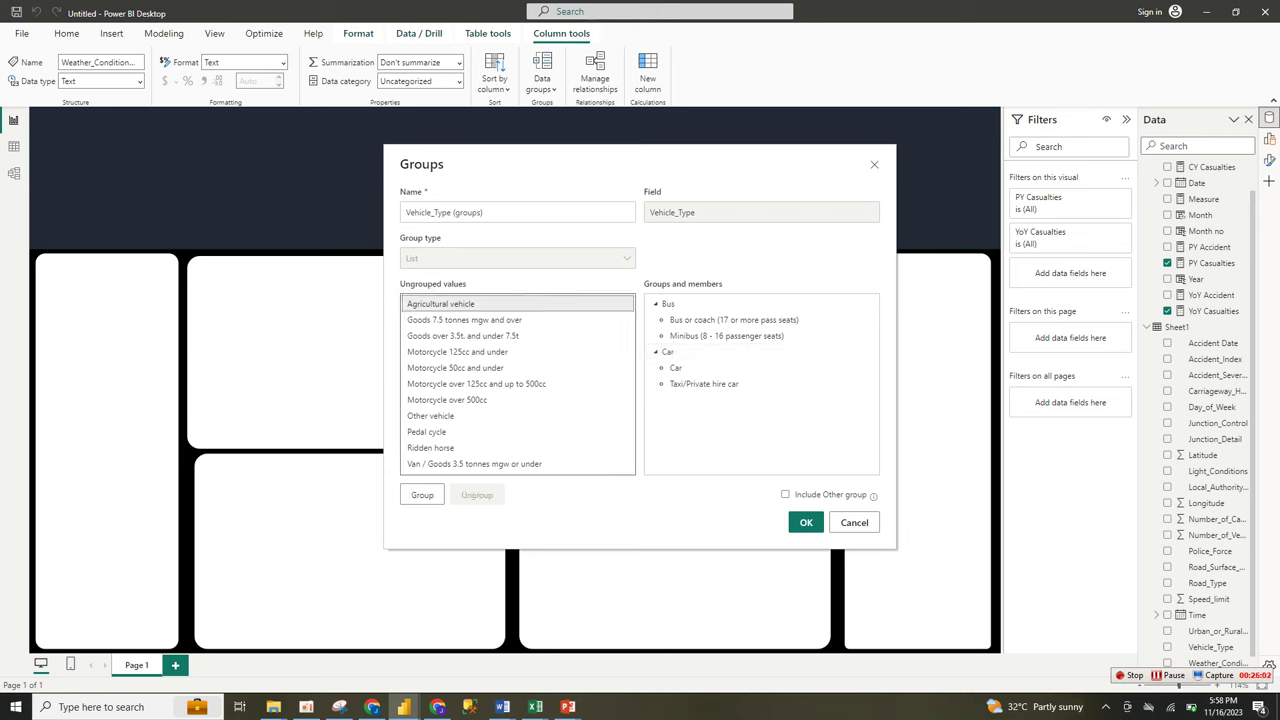
left_click(431, 416, "ctrl")
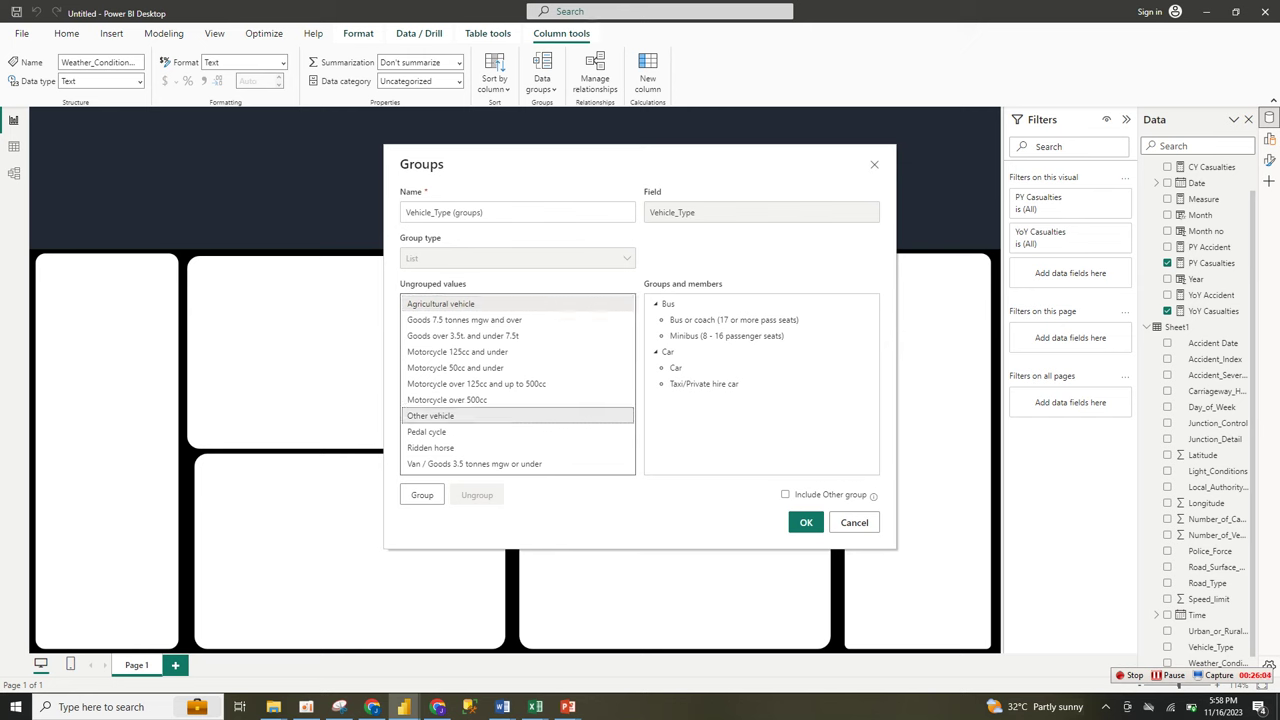
left_click(422, 494)
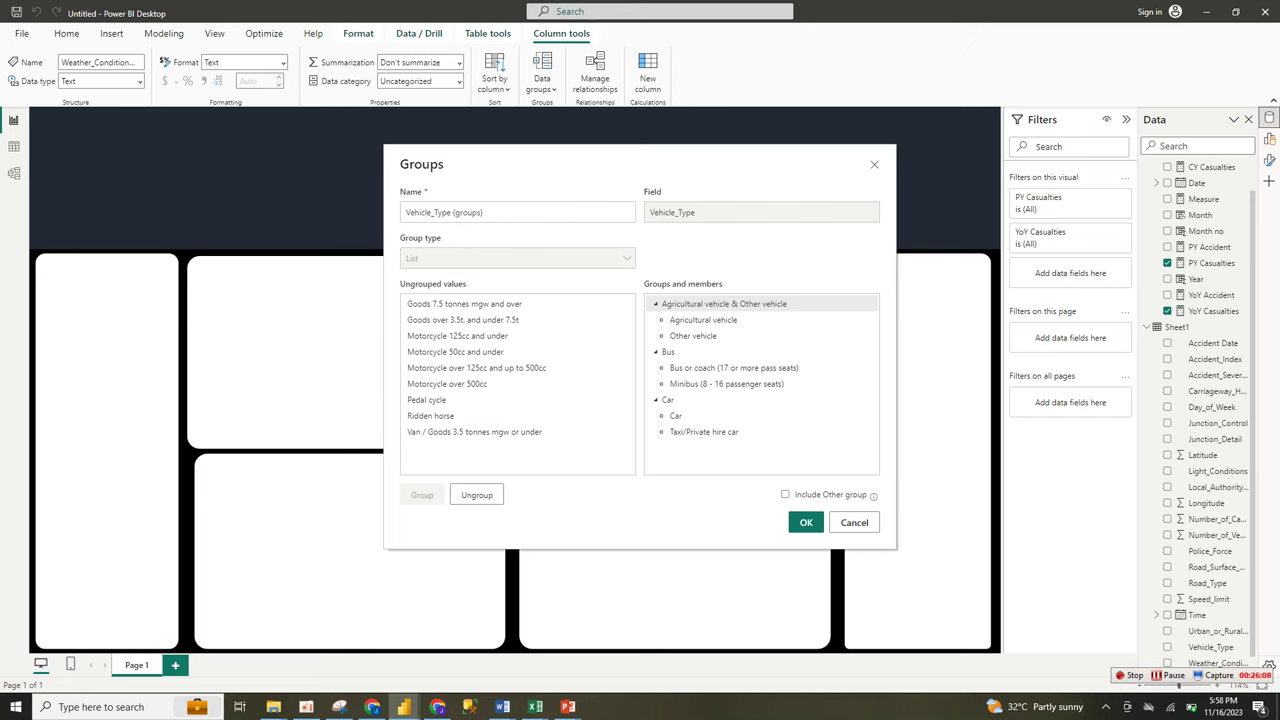
double_click(724, 304)
type("Other")
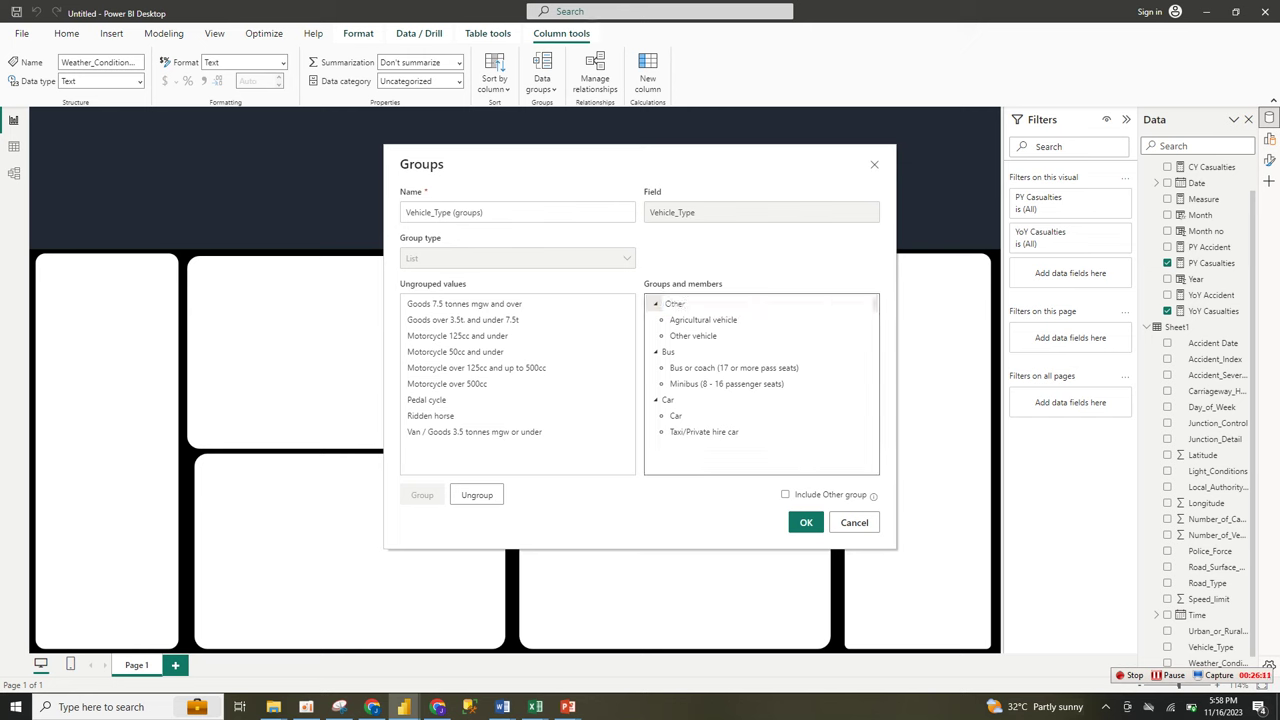
Group Motorcycle 125cc and under, 50cc and under, over 125cc and up to 500cc, over 500cc, and Pedal cycle together
left_click(464, 304)
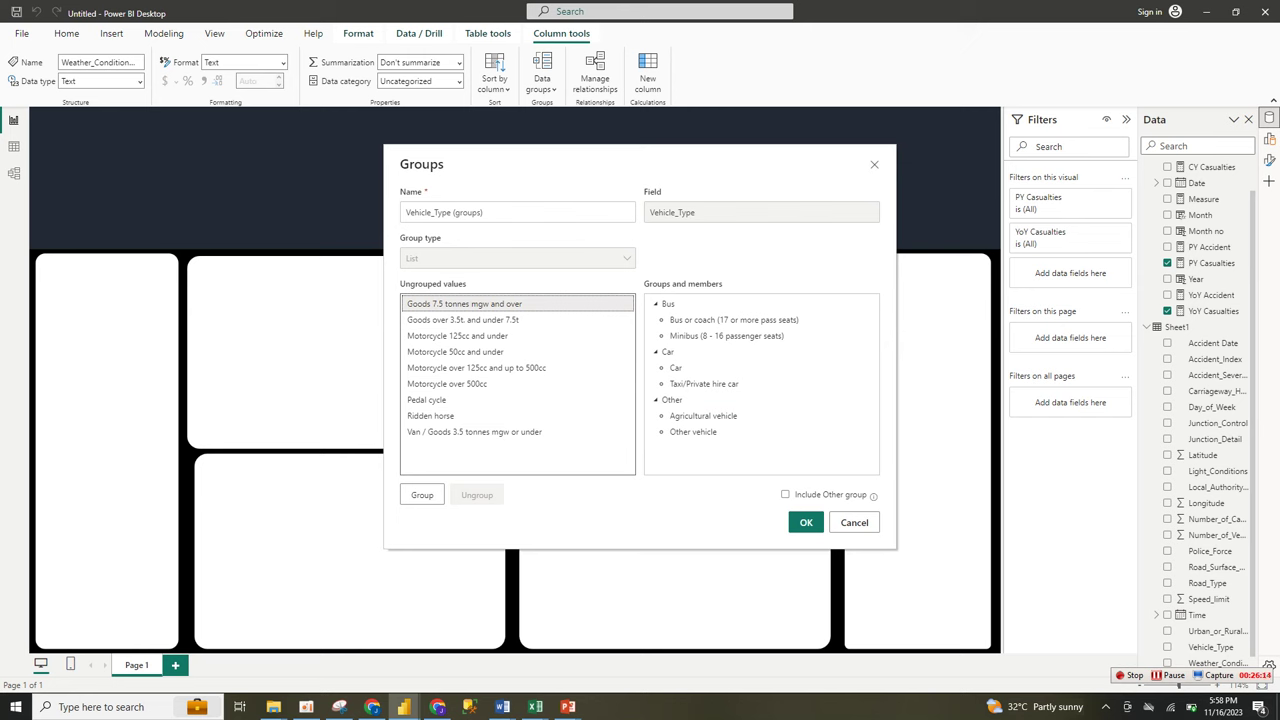
left_click(464, 320, "ctrl")
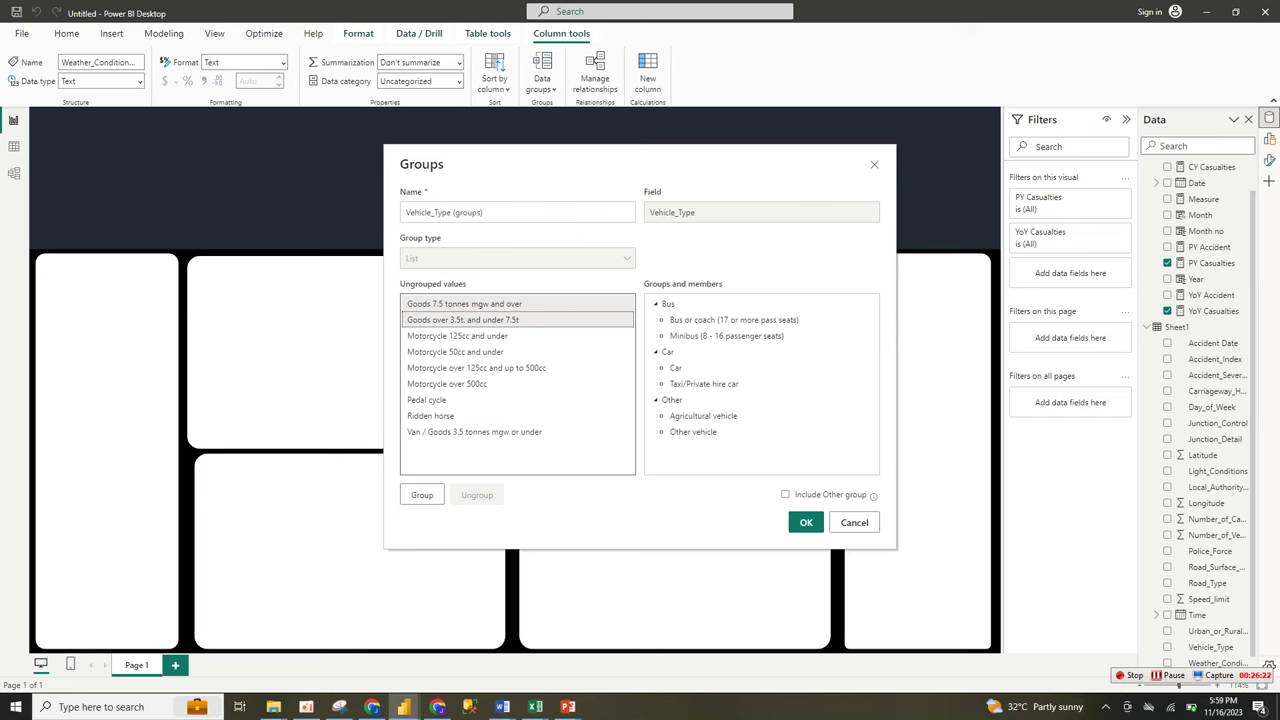
left_click(456, 352)
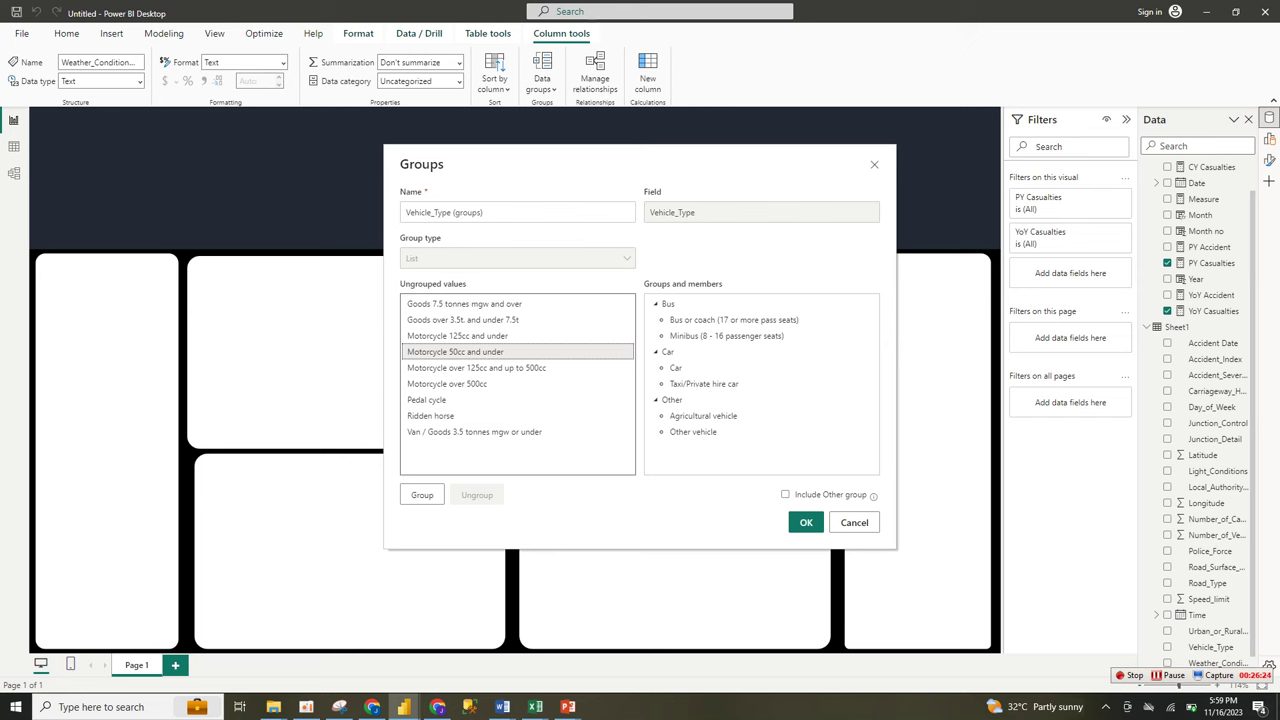
left_click(457, 336, "ctrl")
left_click(476, 368, "ctrl")
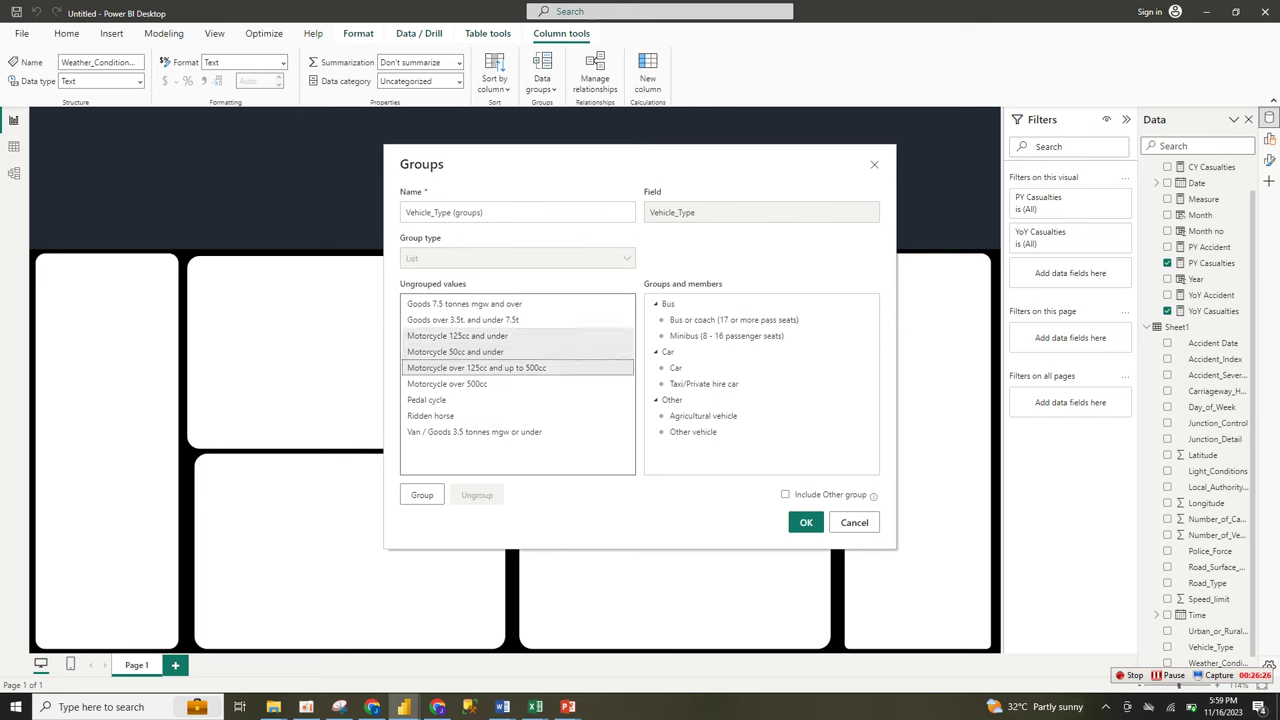
left_click(447, 384, "ctrl")
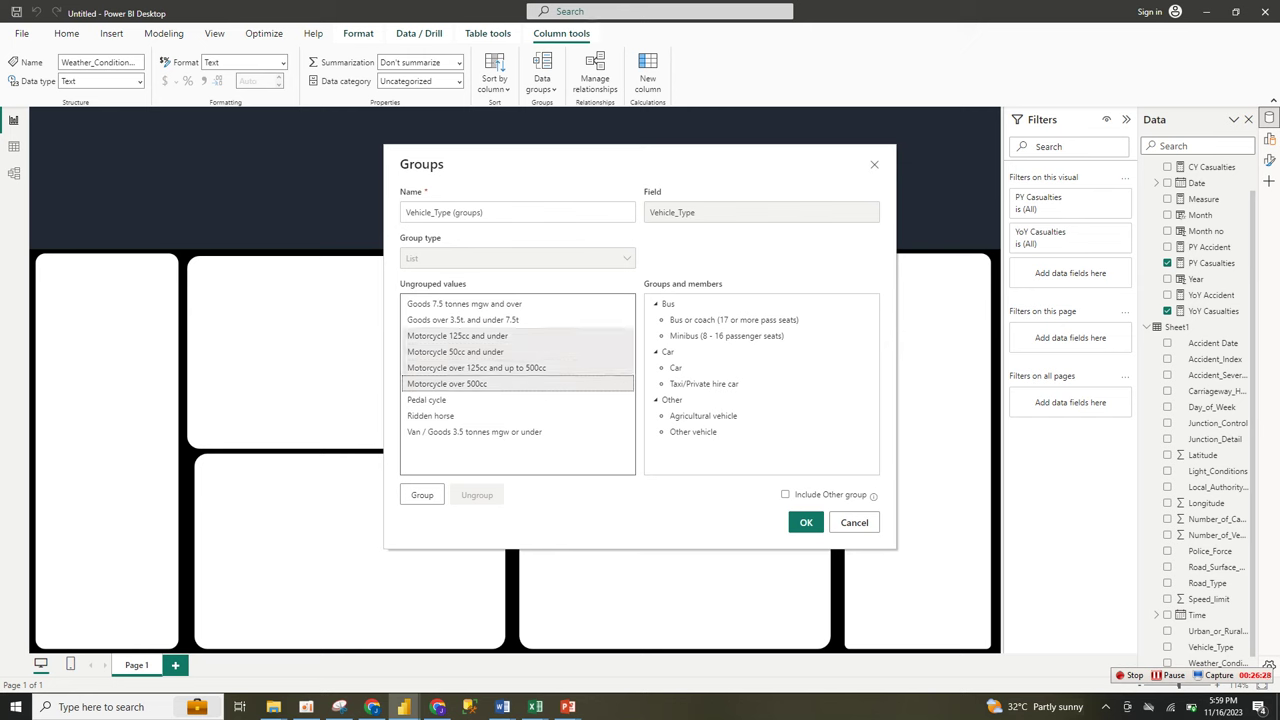
left_click(427, 400, "ctrl")
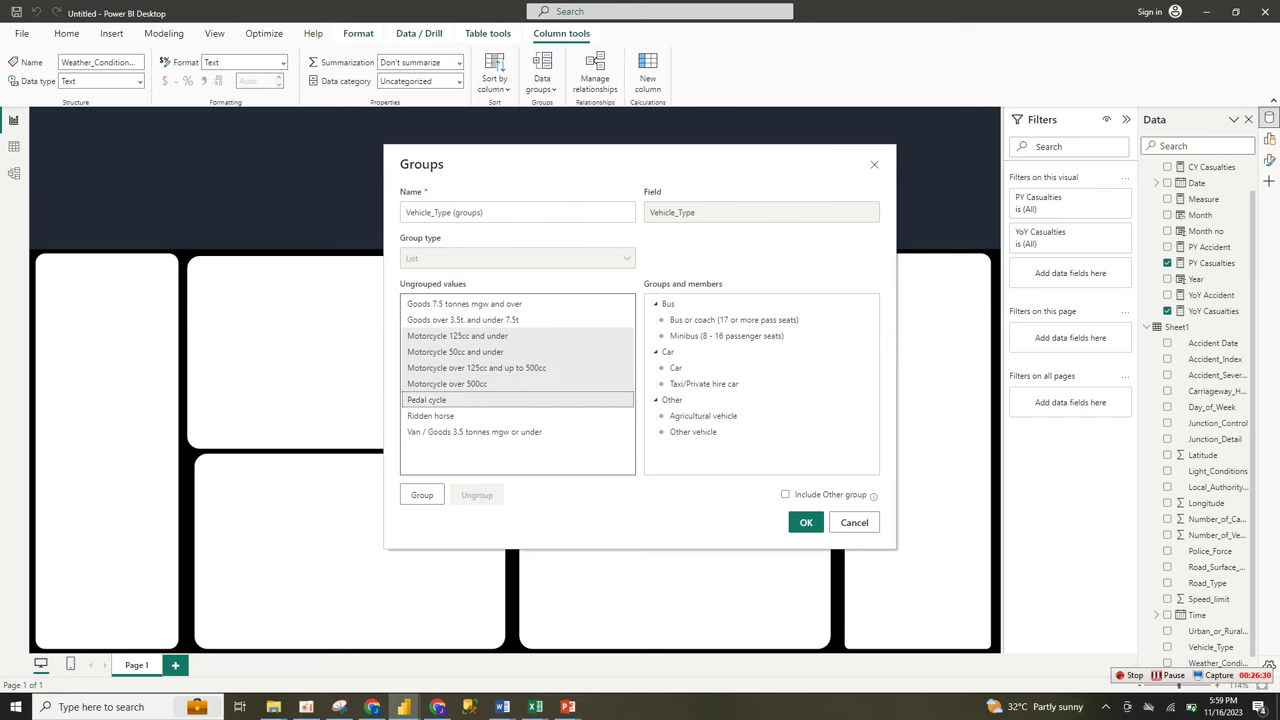
left_click(422, 495)
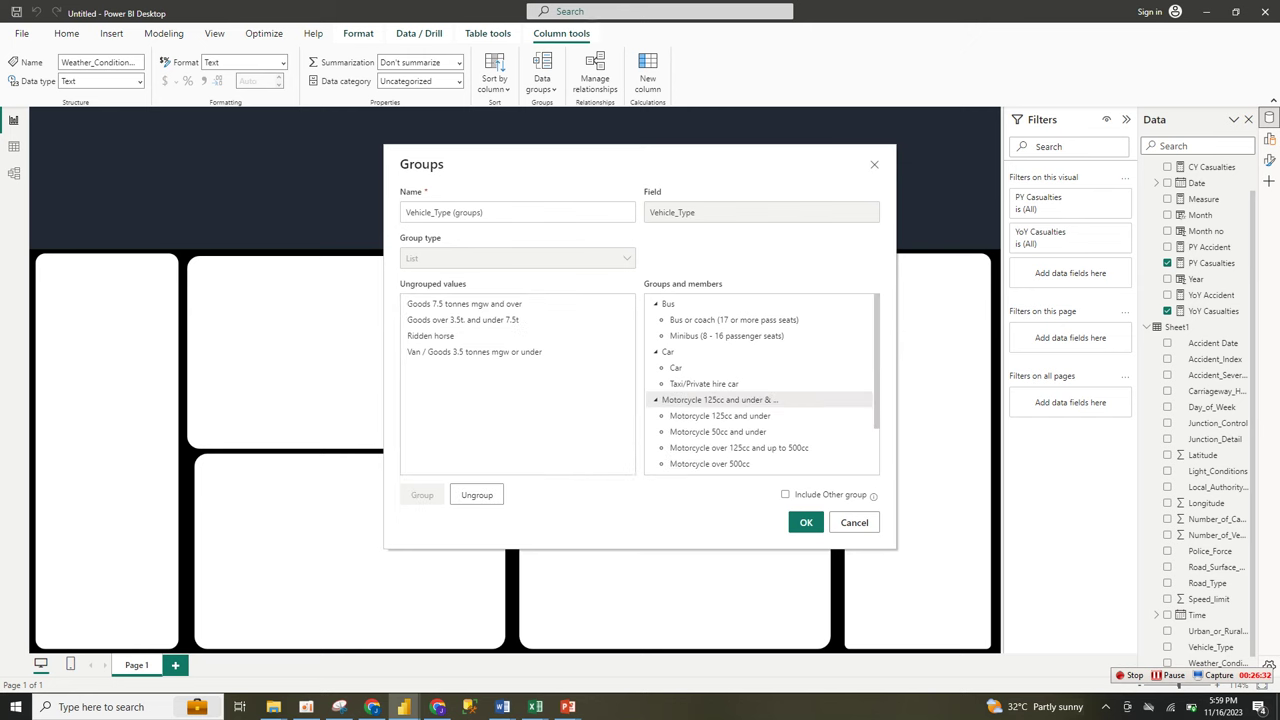
Shorten the name of the new motorcycle and pedal cycle group to Motorcycle
double_click(719, 400)
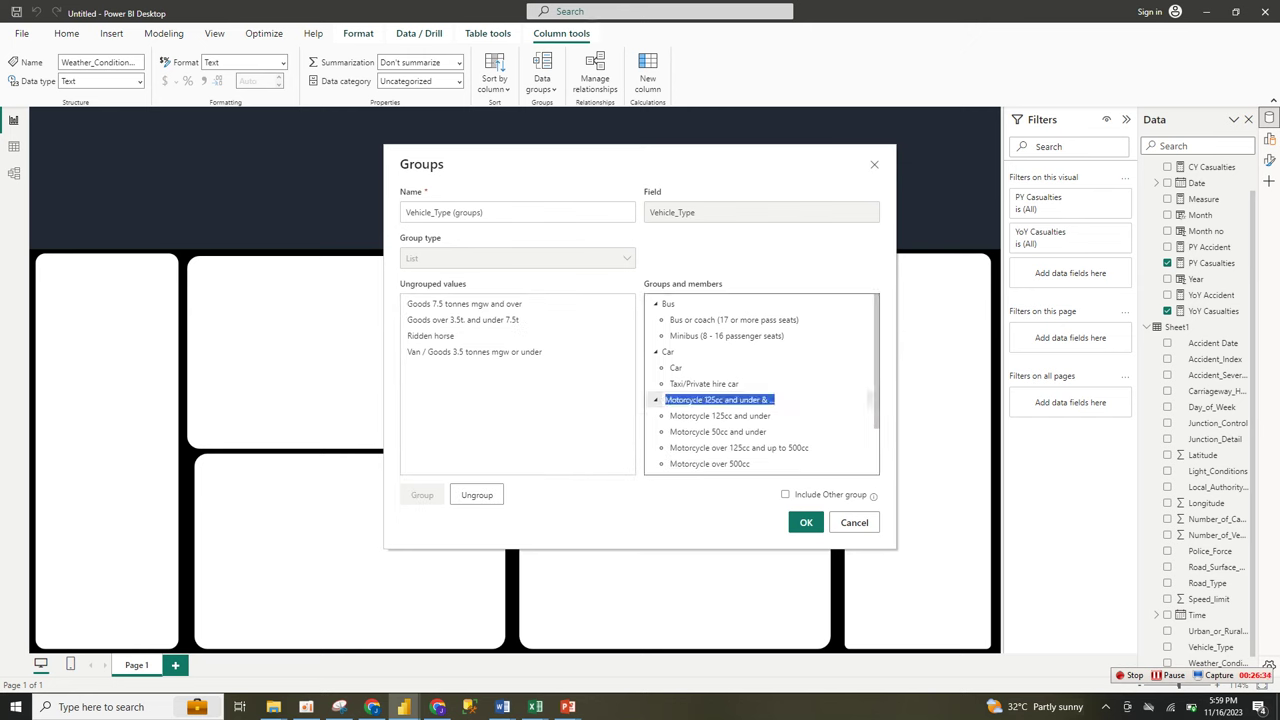
left_click(704, 400)
key("ctrl+shift+Right")
key("ctrl+shift+Right")
key("ctrl+shift+Right")
key("ctrl+shift+Right")
key("ctrl+shift+Right")
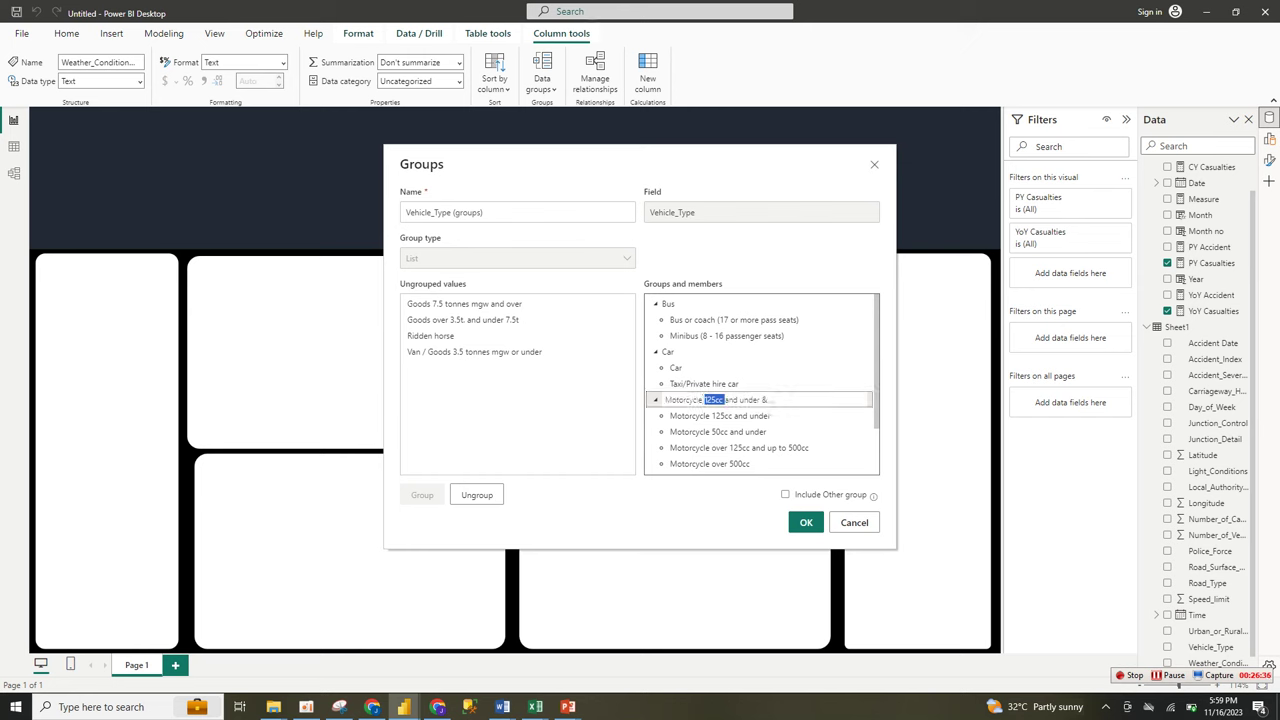
key("BackSpace")
key("Return")
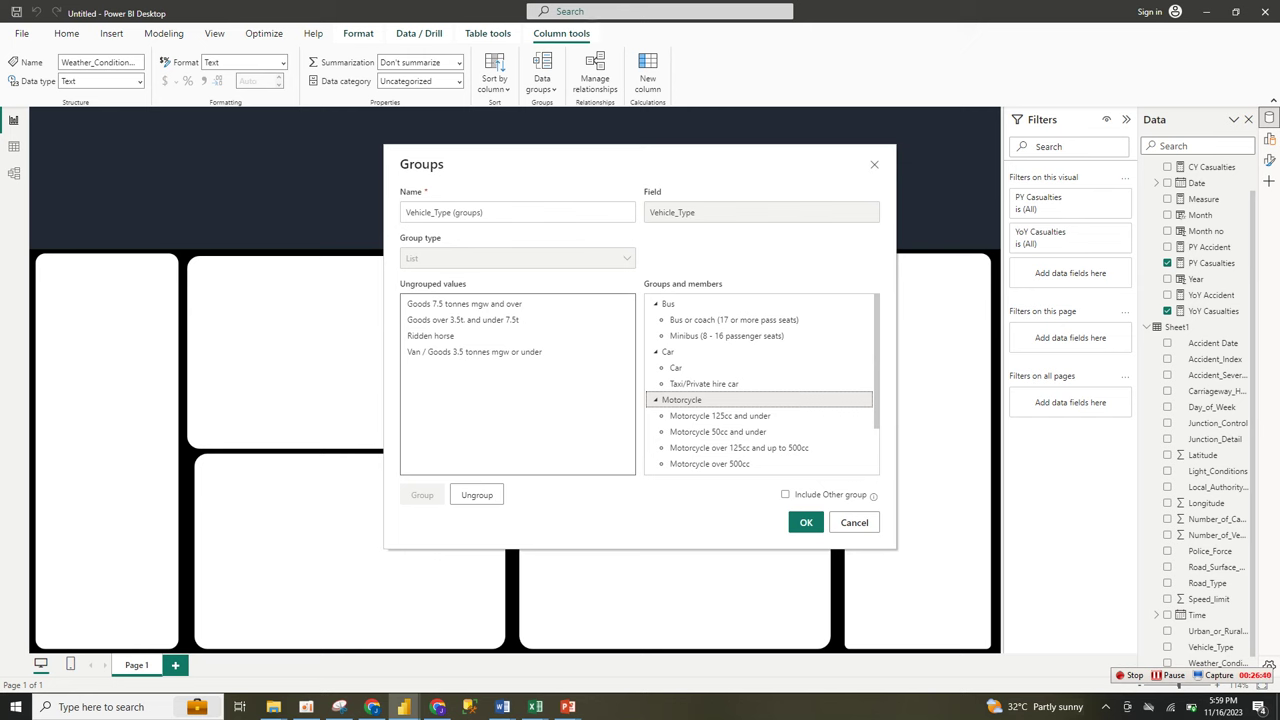
Group Goods 7.5 tonnes mgw and over, Goods over 3.5t. and under 7.5t, and Van / Goods 3.5 tonnes mgw or under as Van
left_click(463, 320)
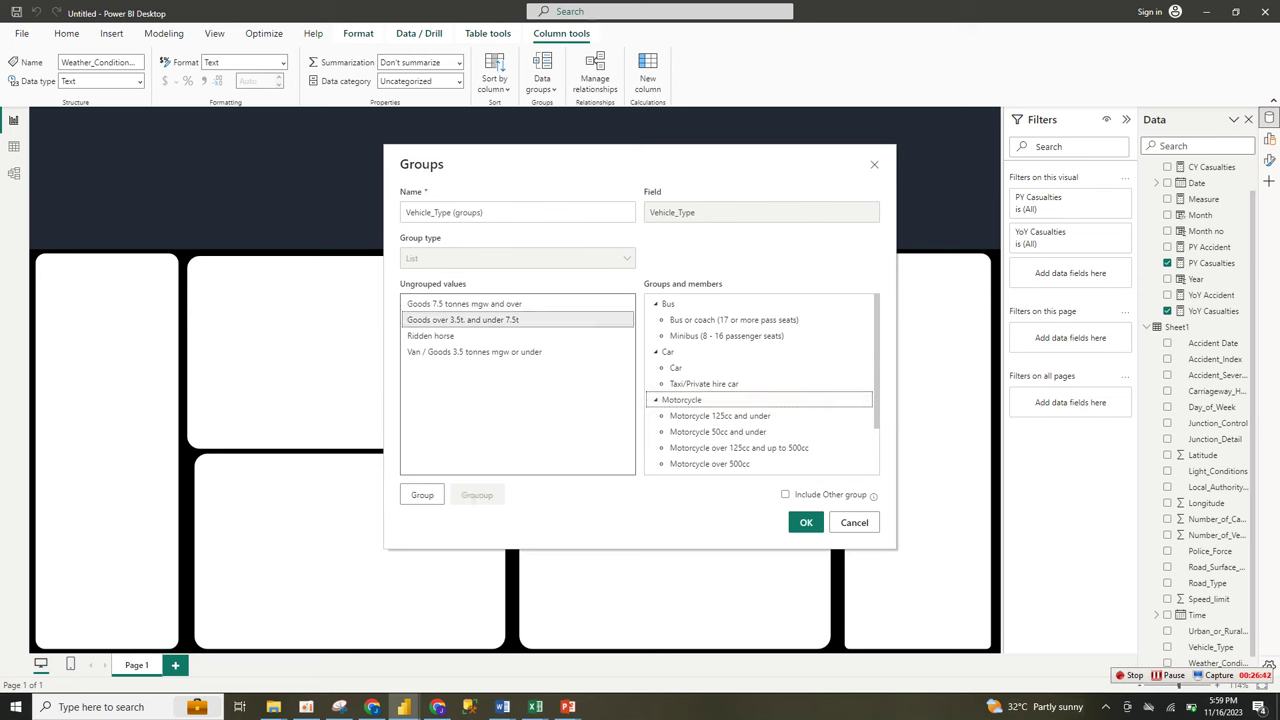
left_click(464, 304, "ctrl")
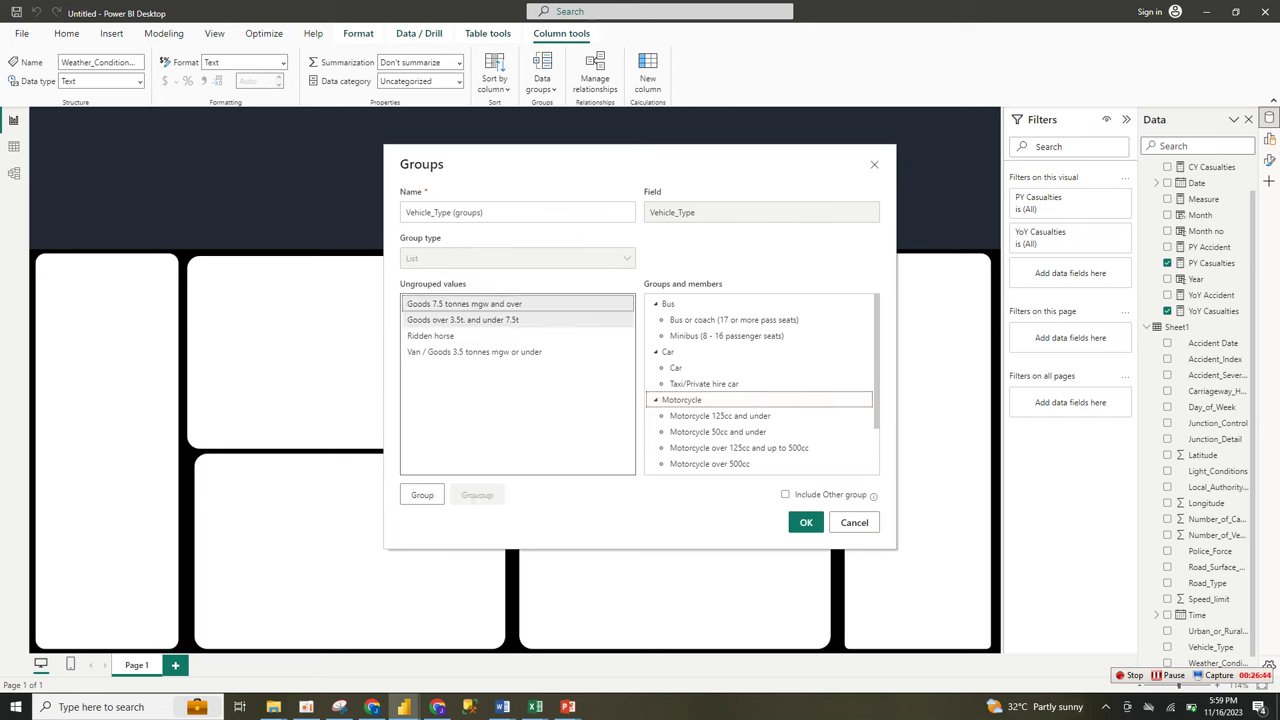
left_click(474, 352, "ctrl")
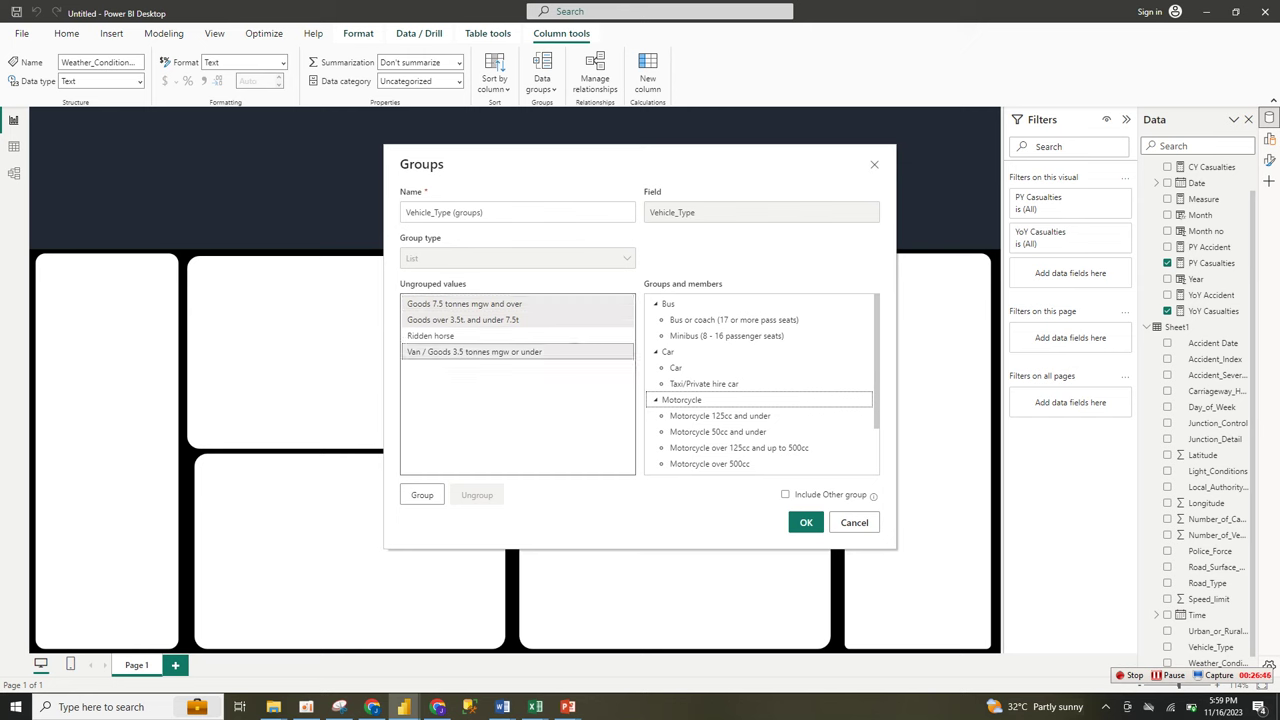
left_click(422, 494)
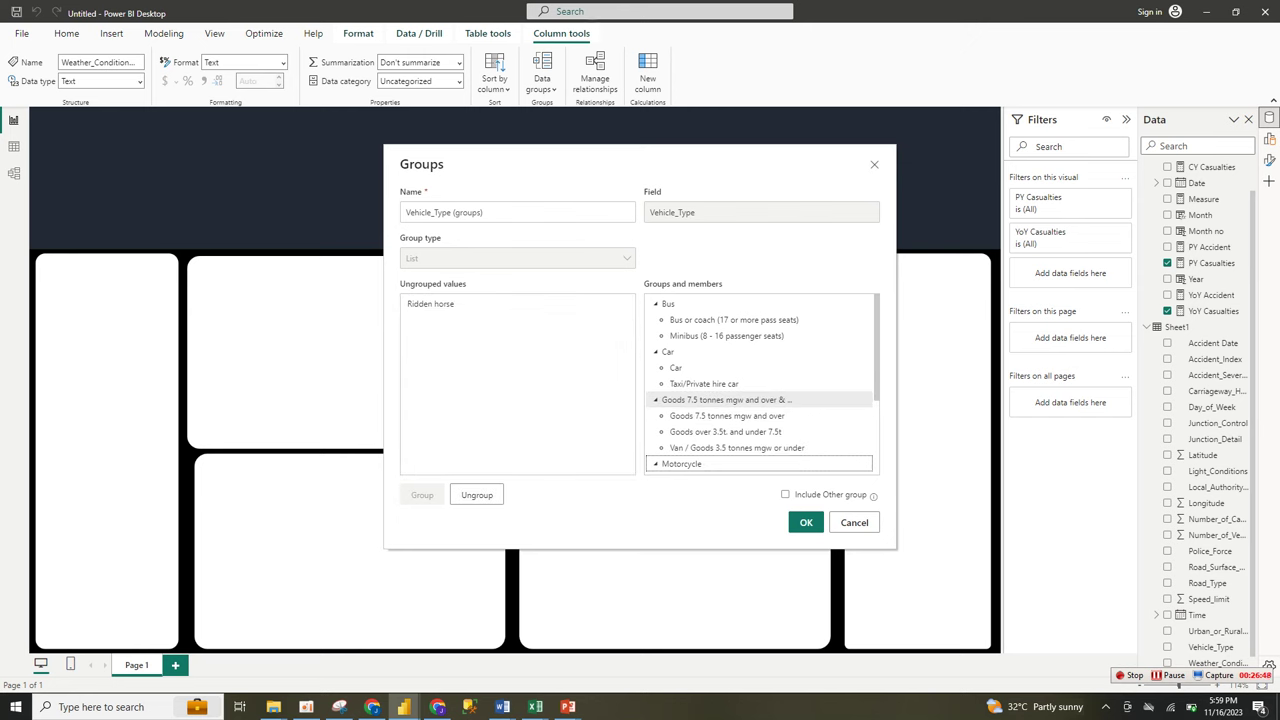
double_click(727, 400)
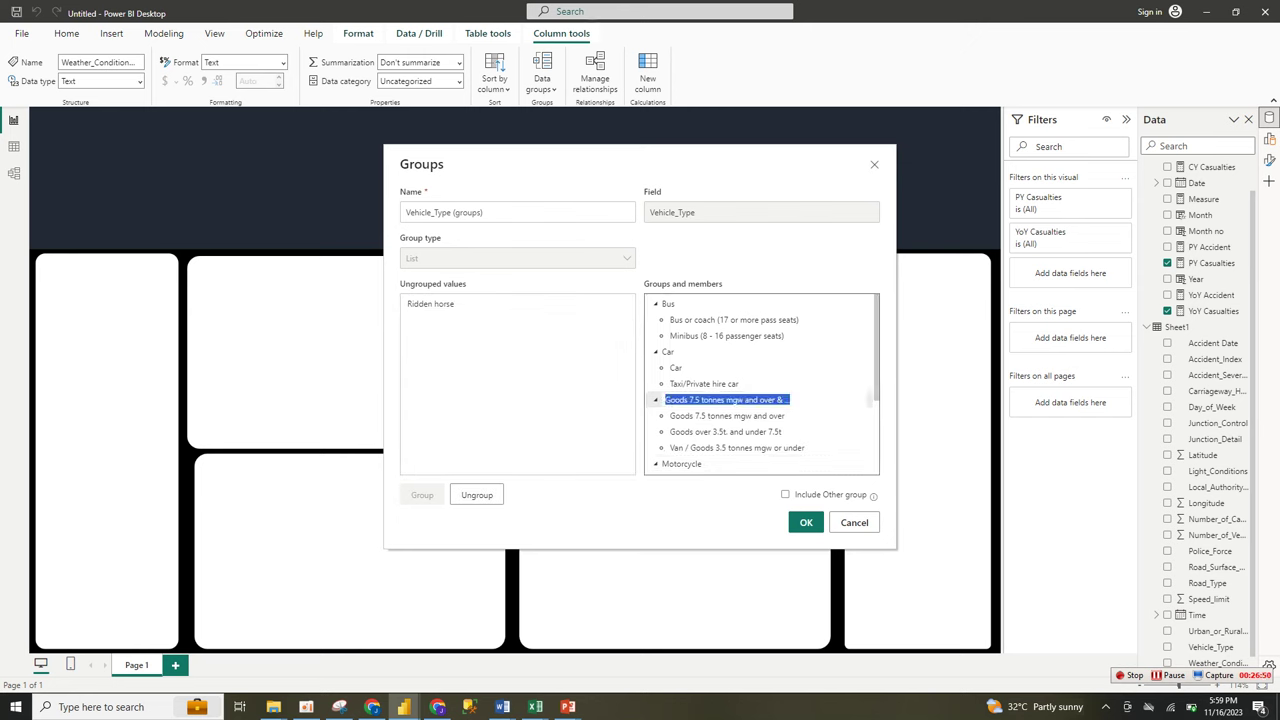
type("Van")
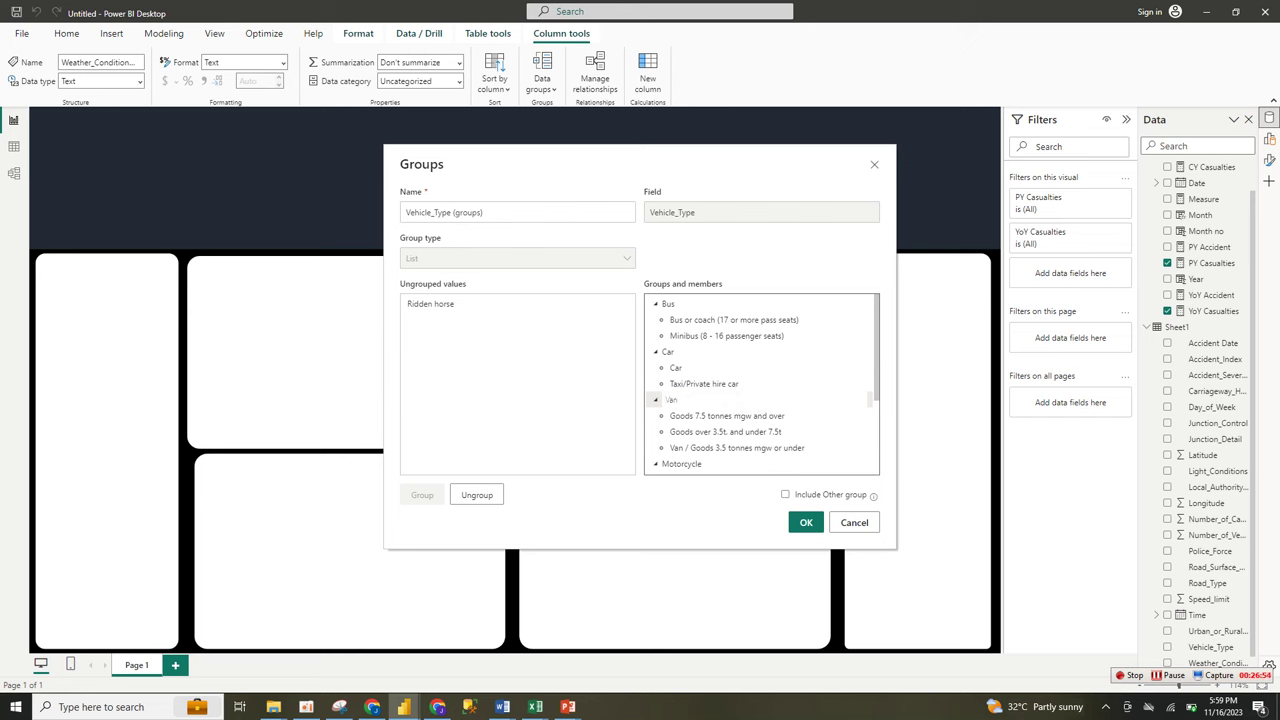
key("Return")
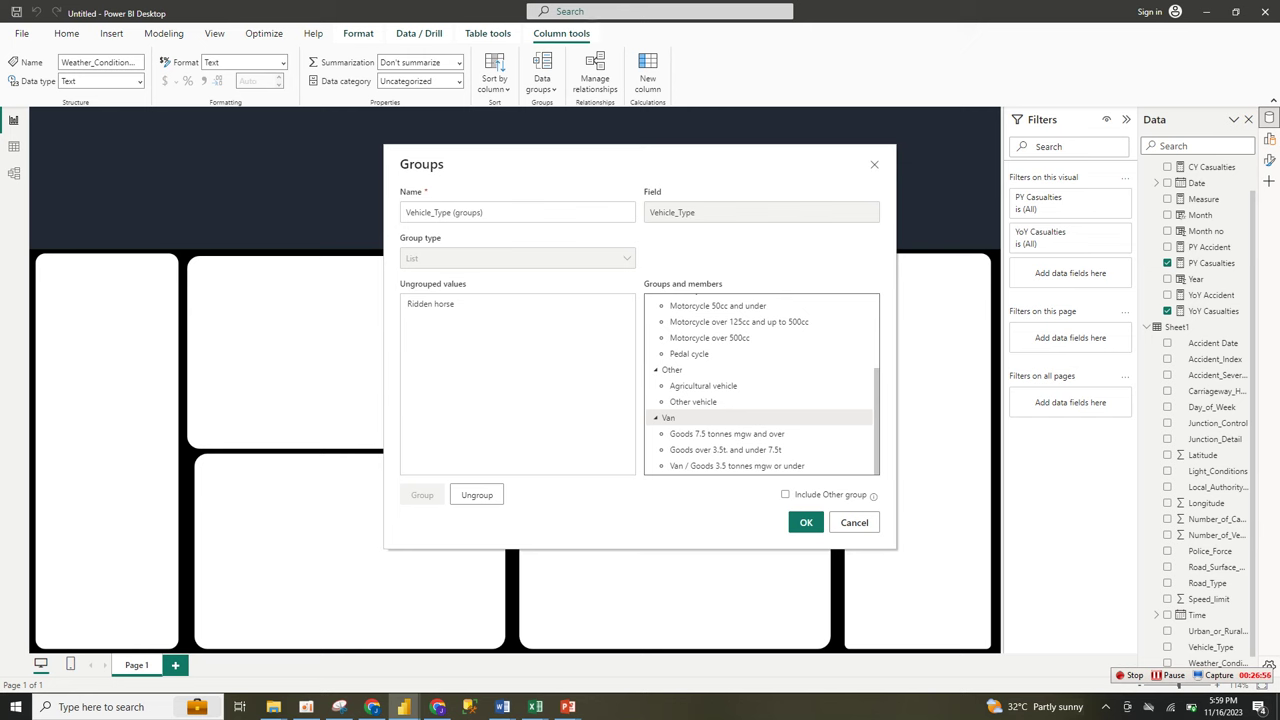
Ungroup the Other group that holds Agricultural vehicle and Other vehicle
left_click(695, 402)
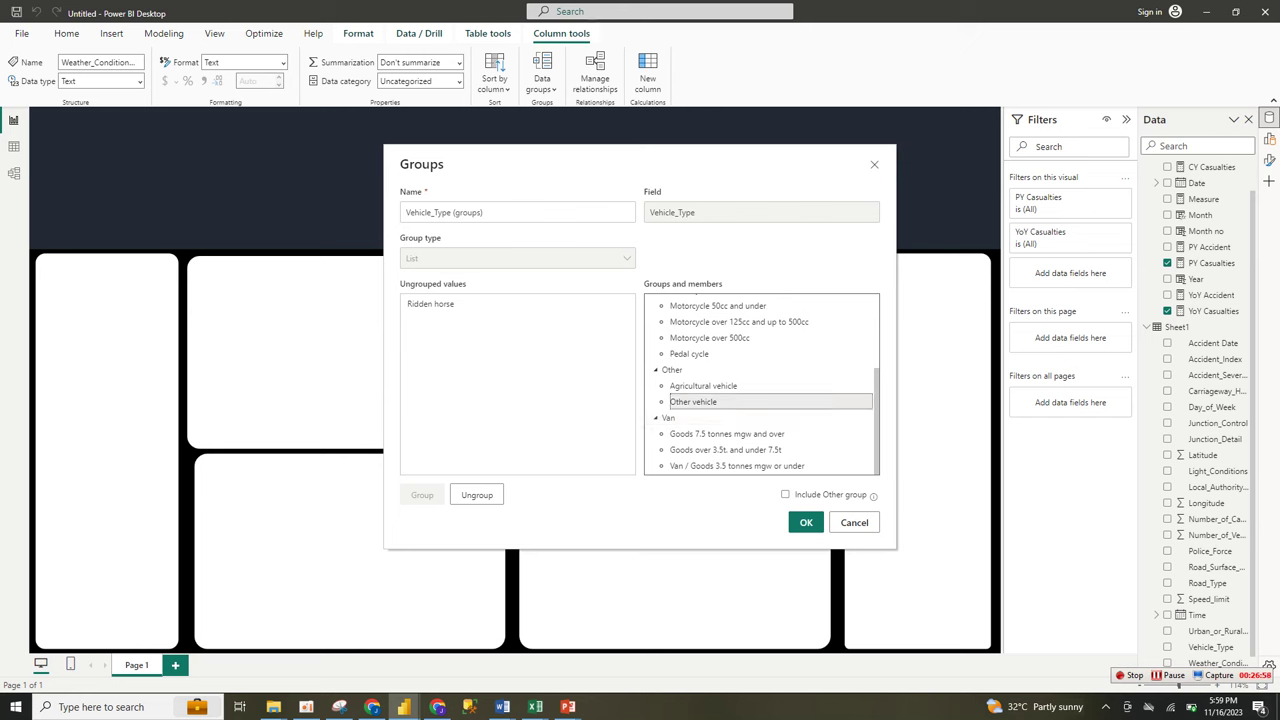
left_click(703, 386)
left_click(672, 370)
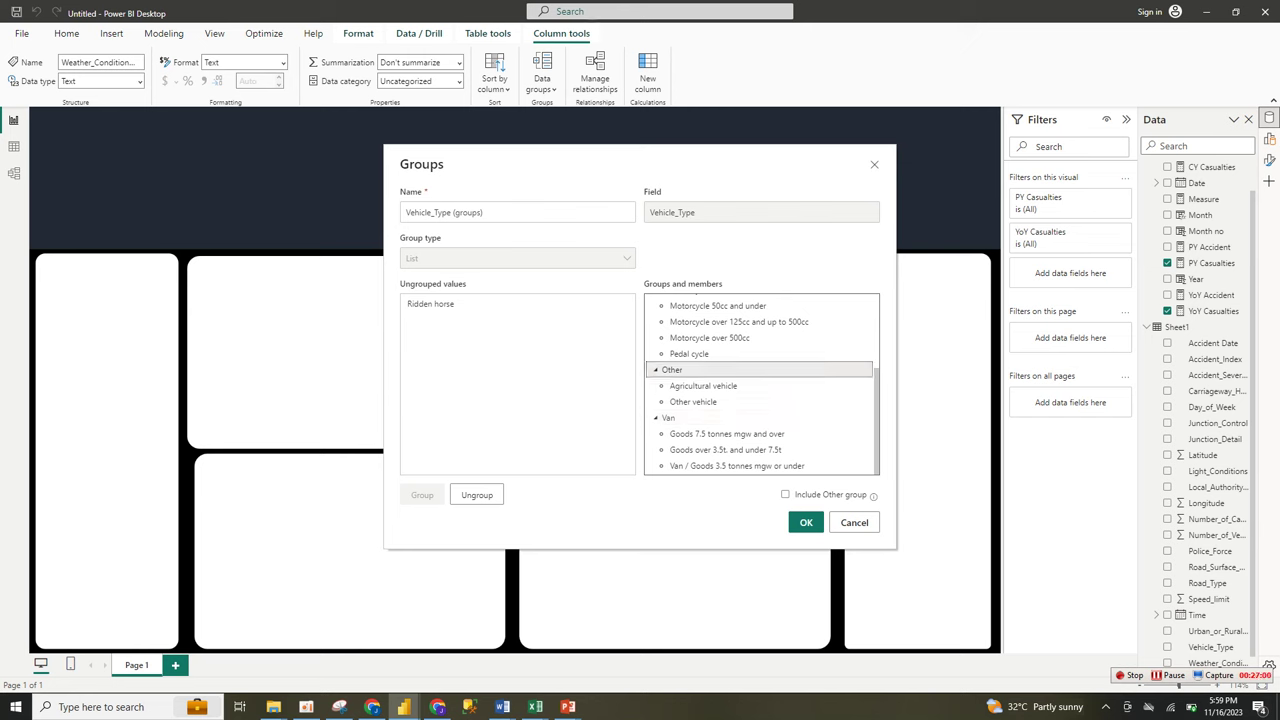
left_click(477, 495)
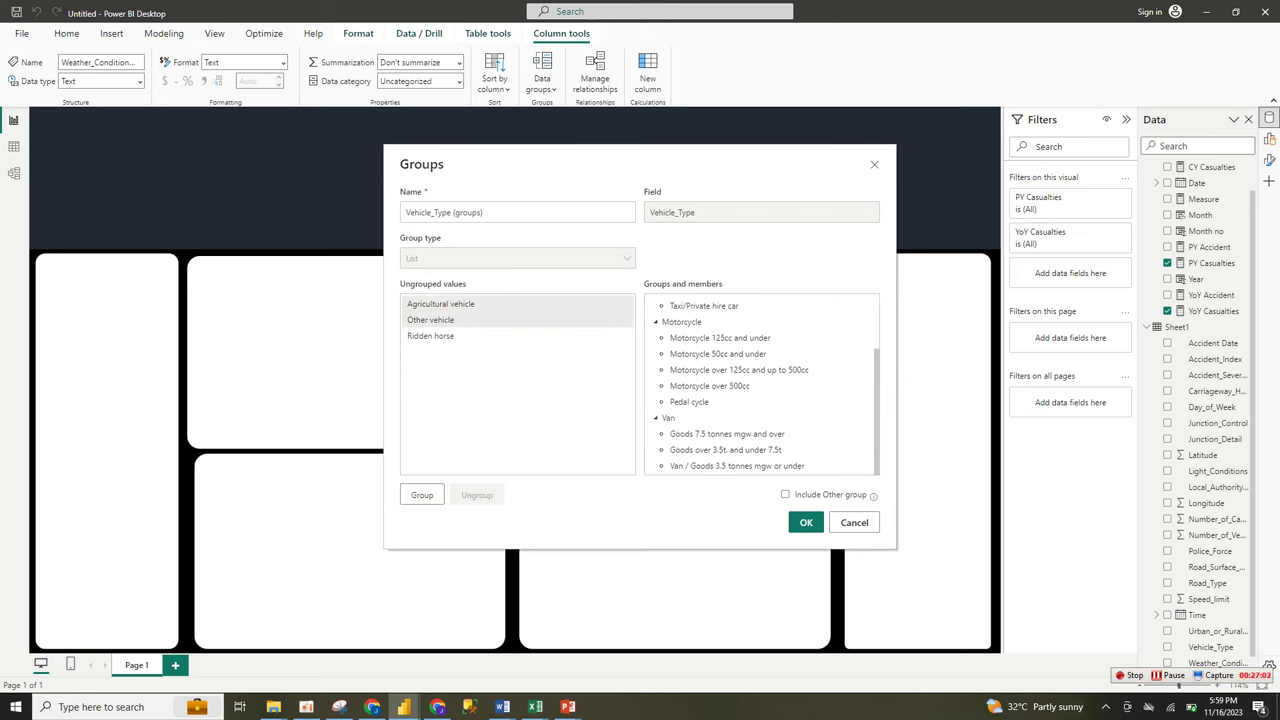
Group Agricultural vehicle, Other vehicle and Ridden horse together as Other, and save the Vehicle_Type groups
left_click(431, 336, "ctrl")
left_click(422, 495)
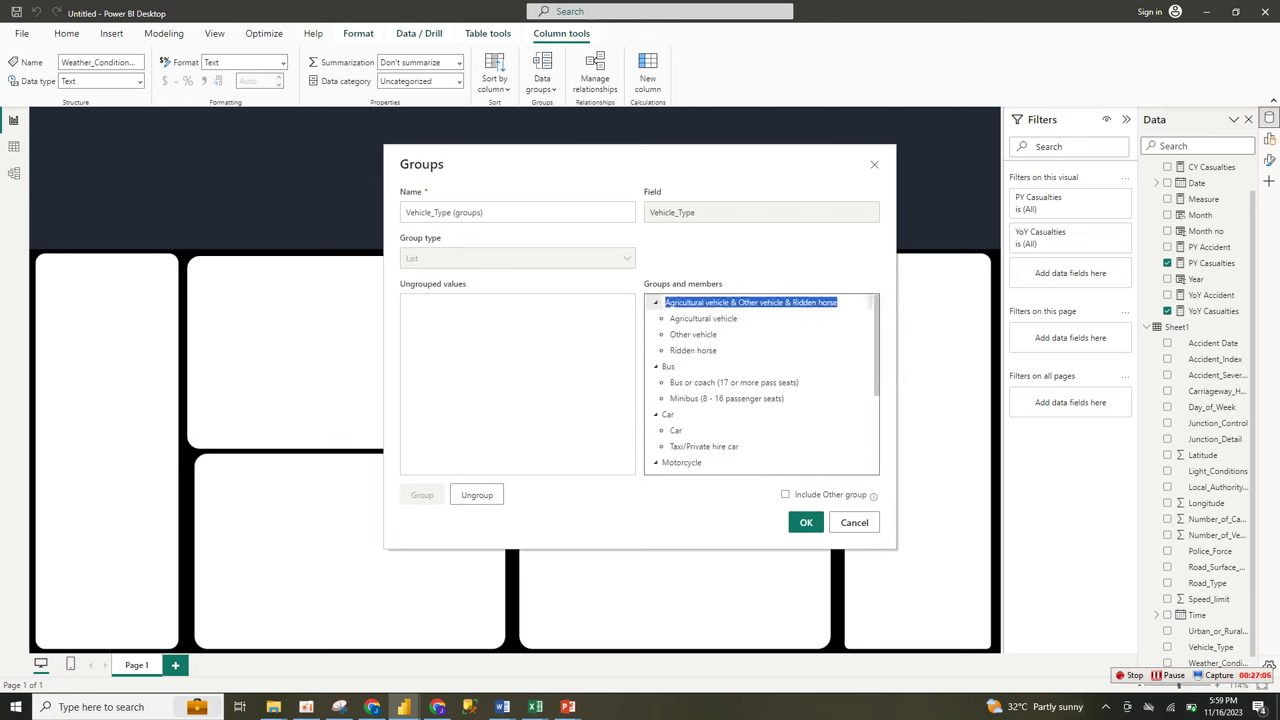
type("Other")
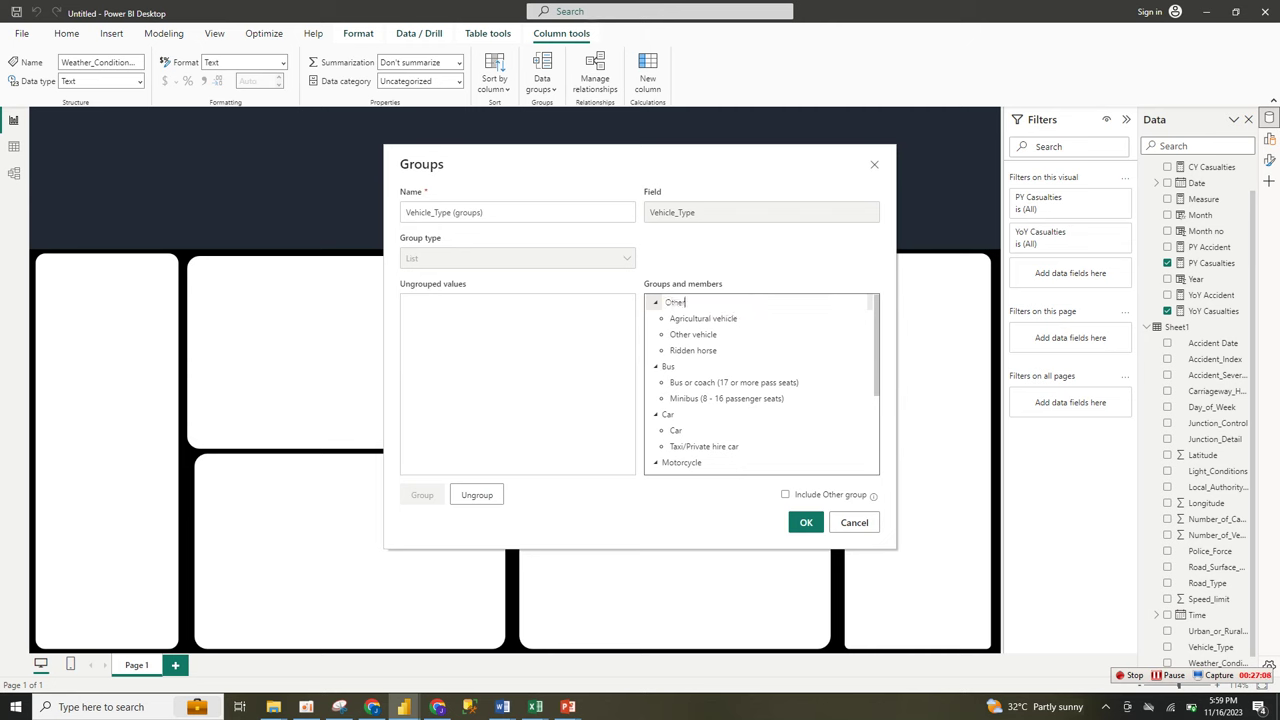
key("Return")
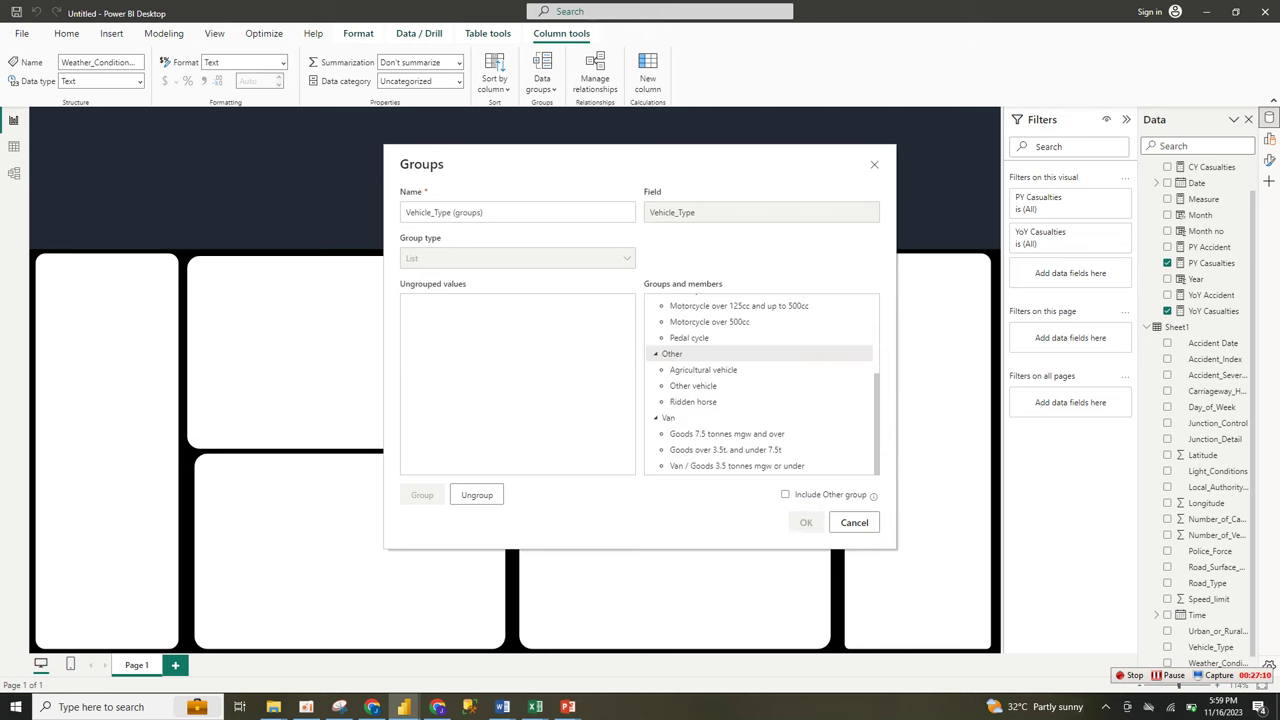
key("Return")
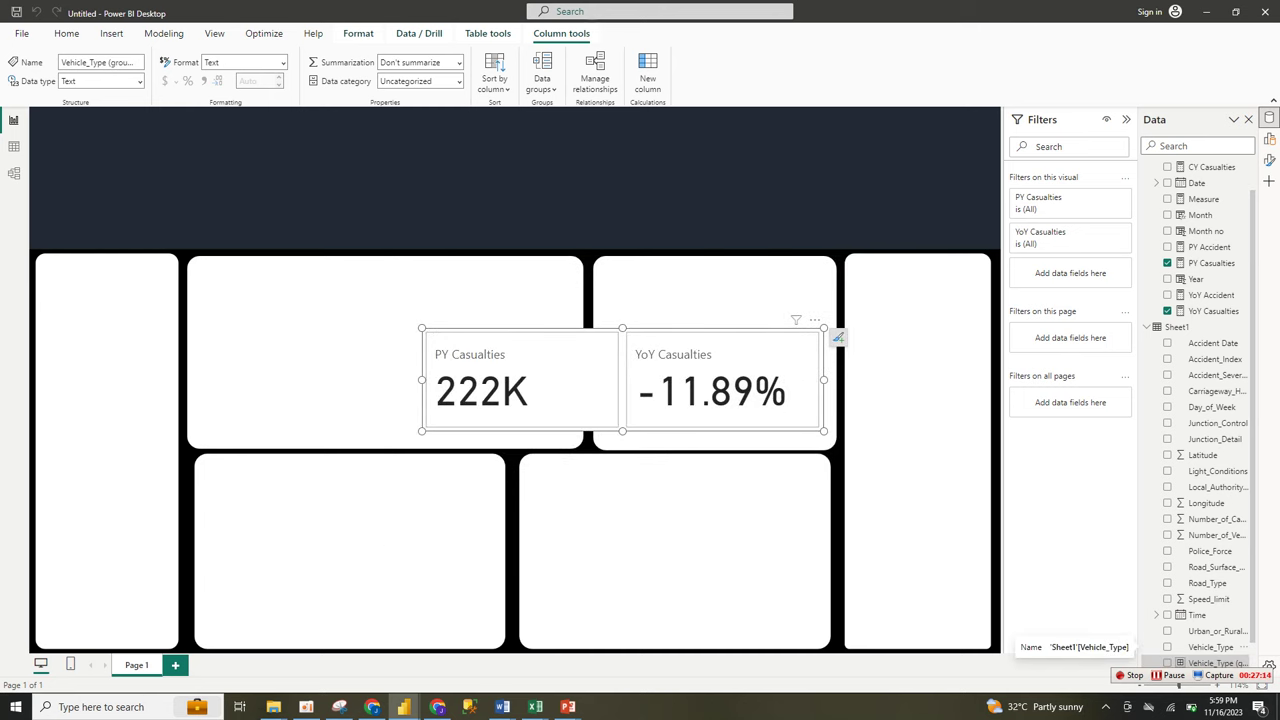
Remove the card visual showing PY Casualties and YoY Casualties from the report page
left_click(815, 320)
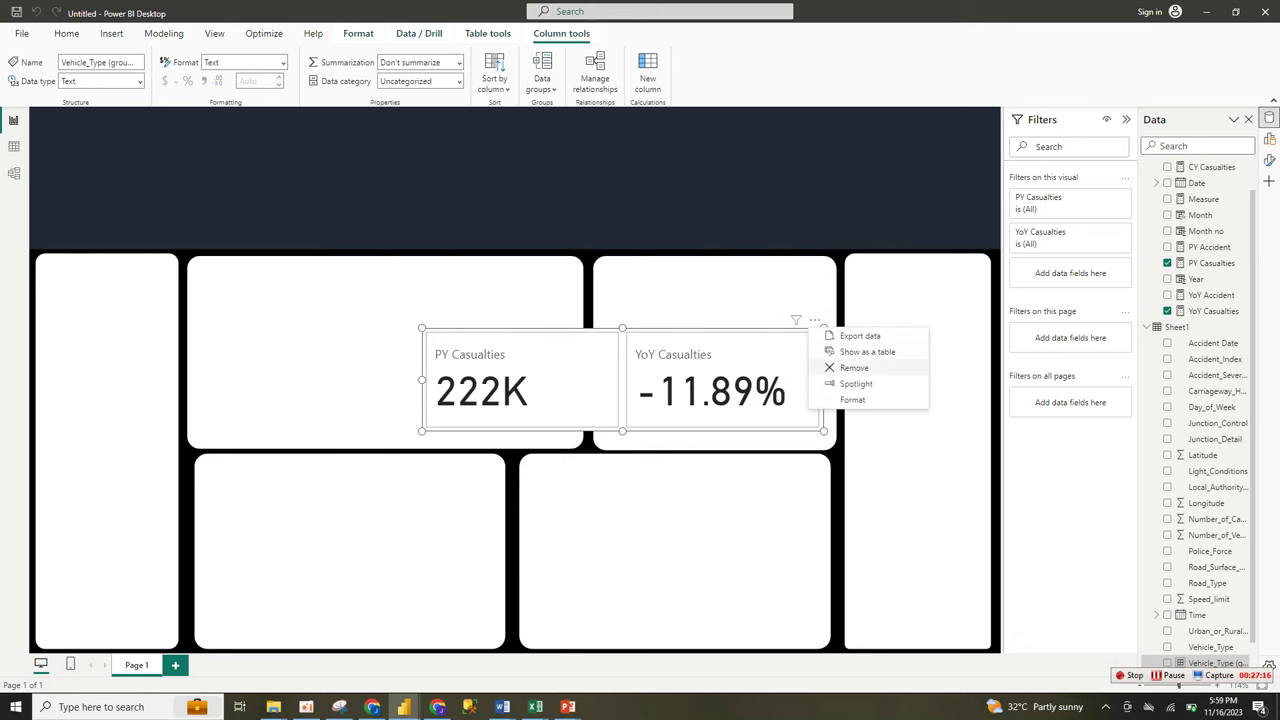
left_click(854, 367)
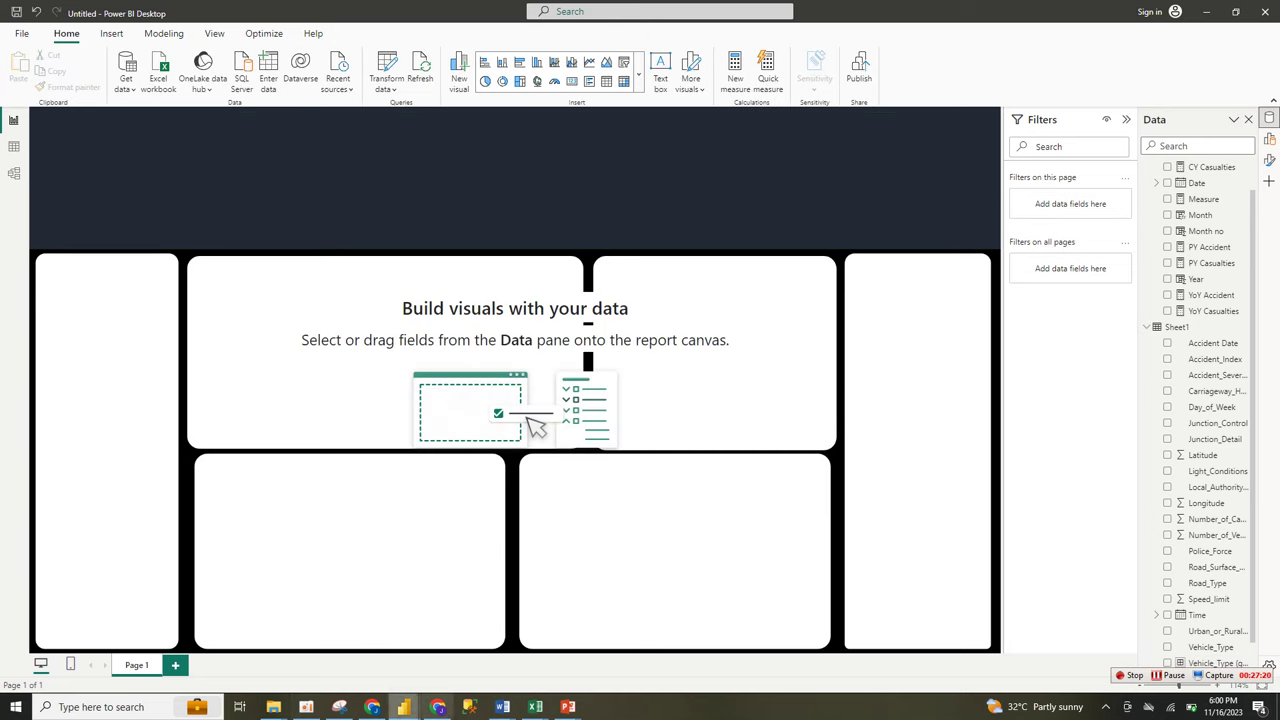
Switch to the Road Accident Analysis report, select the whole dashboard description text, and return to the untitled report
mouse_move(403, 707)
left_click(330, 645)
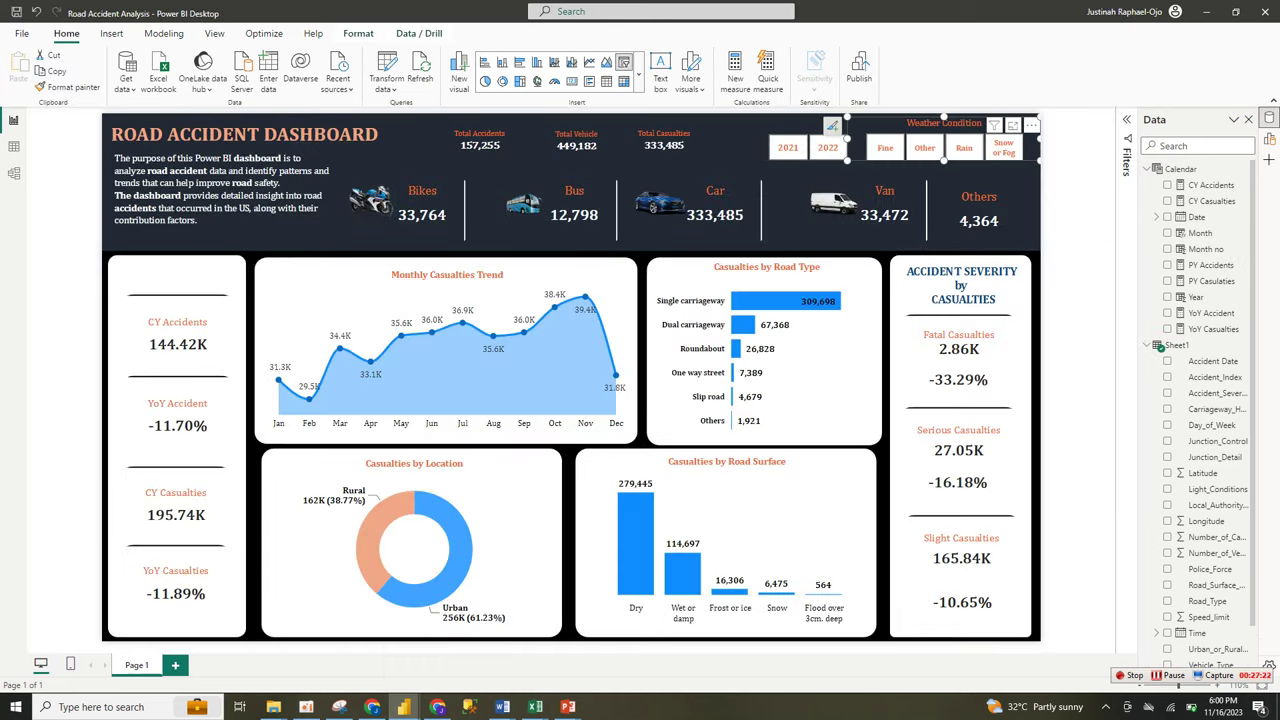
left_click(281, 170)
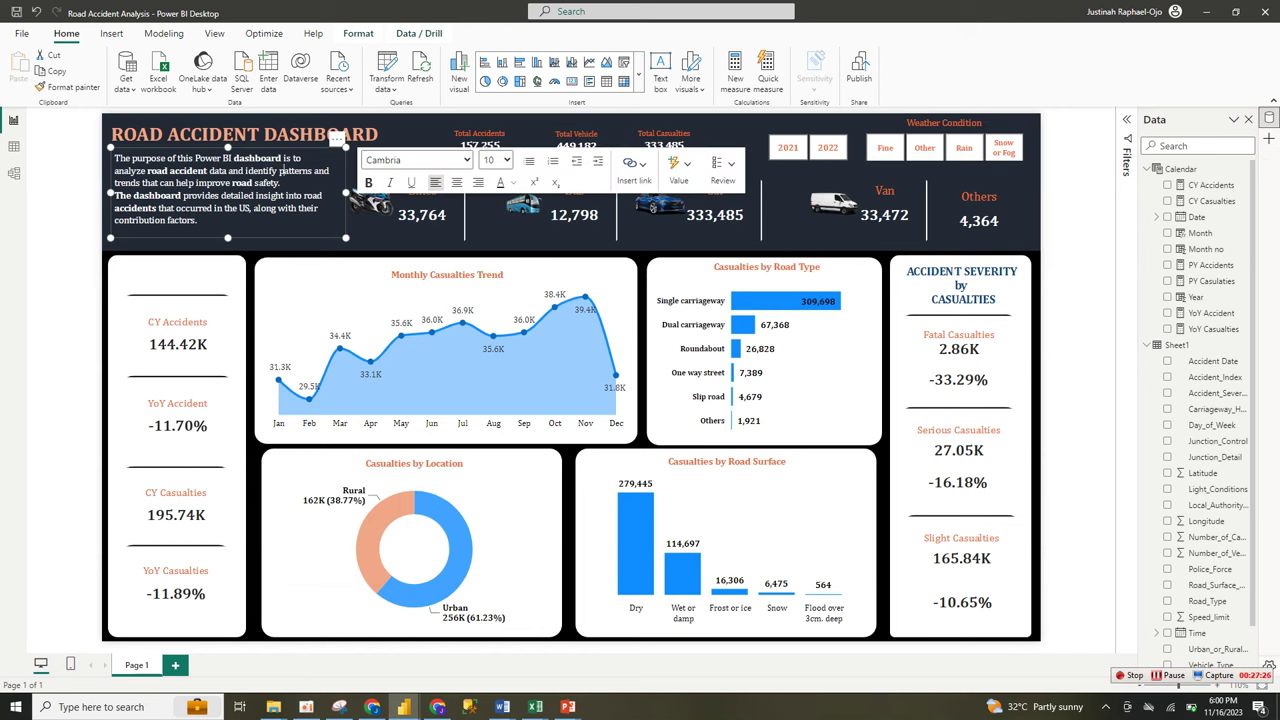
key("ctrl+a")
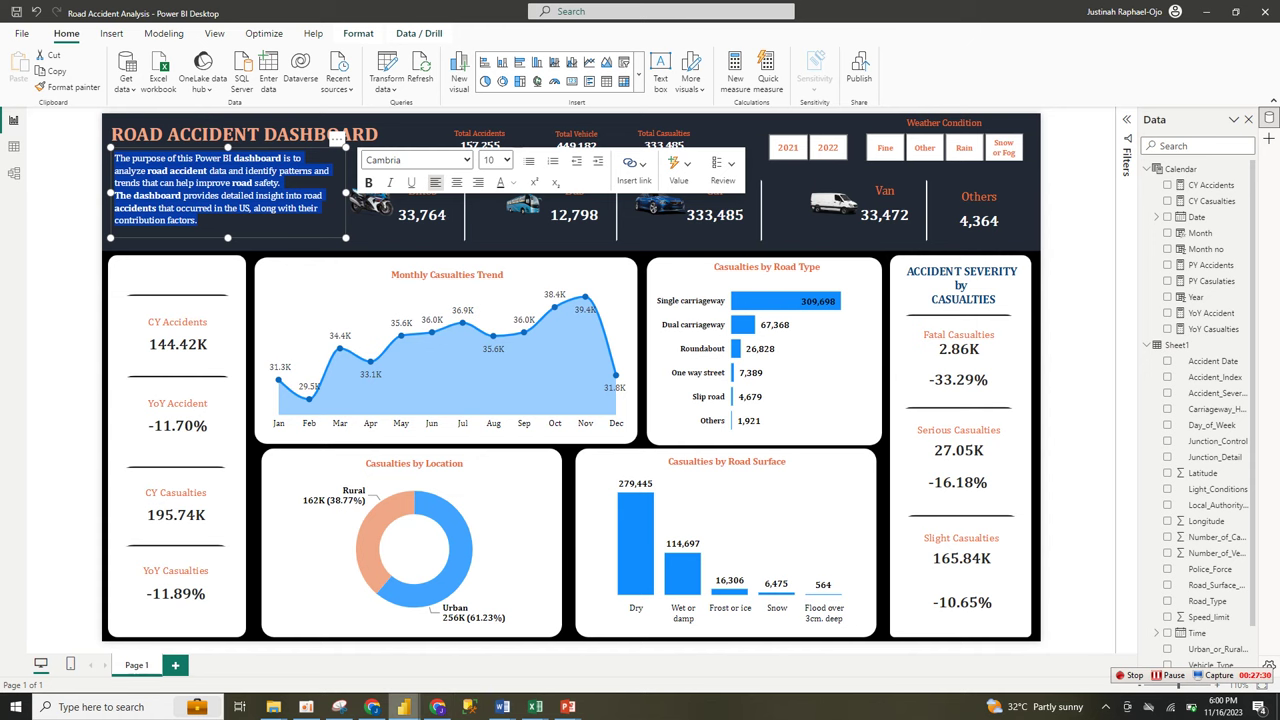
mouse_move(403, 706)
left_click(476, 640)
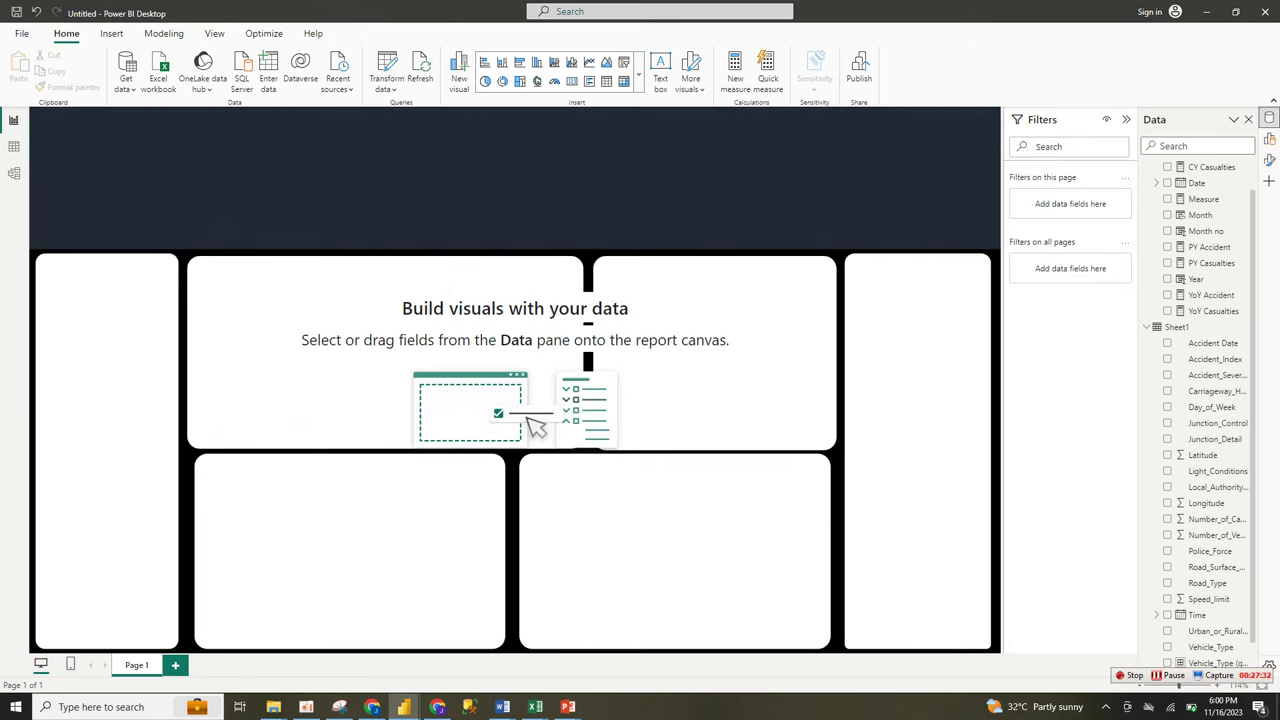
Insert text boxes onto the blank report page, starting over the dark header area
right_click(205, 177)
left_click(400, 180)
left_click(111, 33)
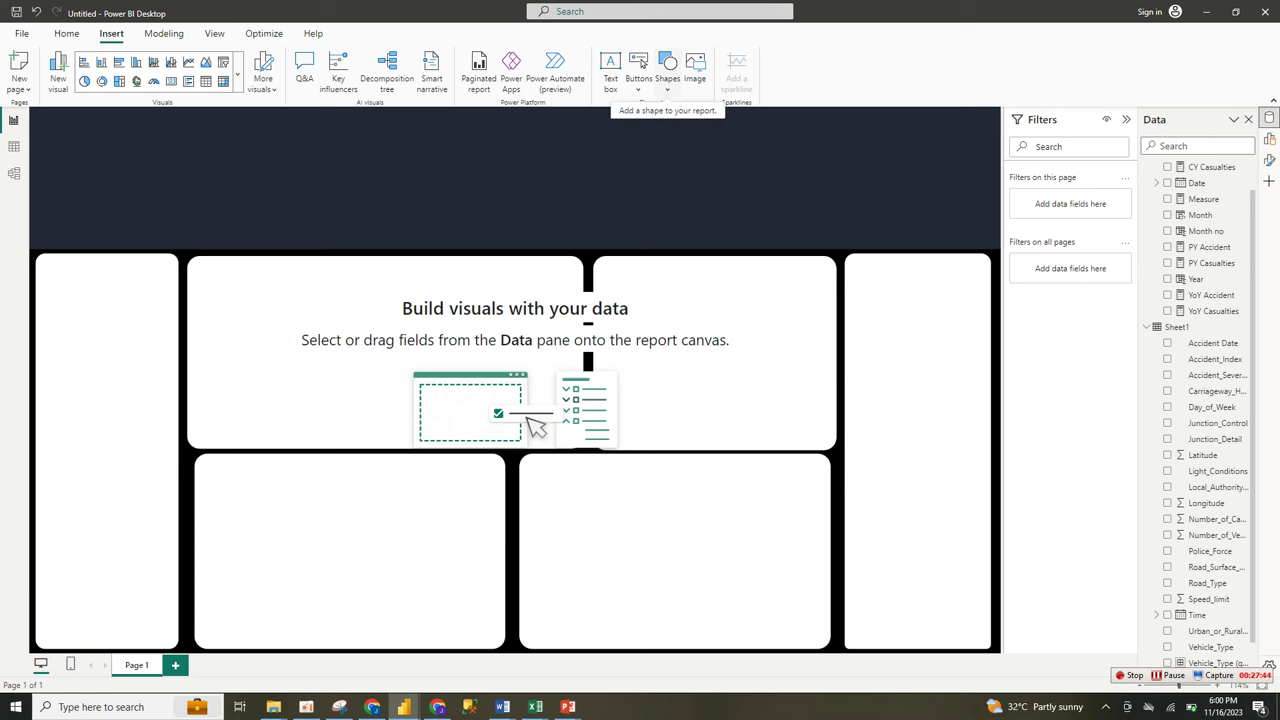
left_click(610, 72)
left_click(610, 72)
left_click(610, 72)
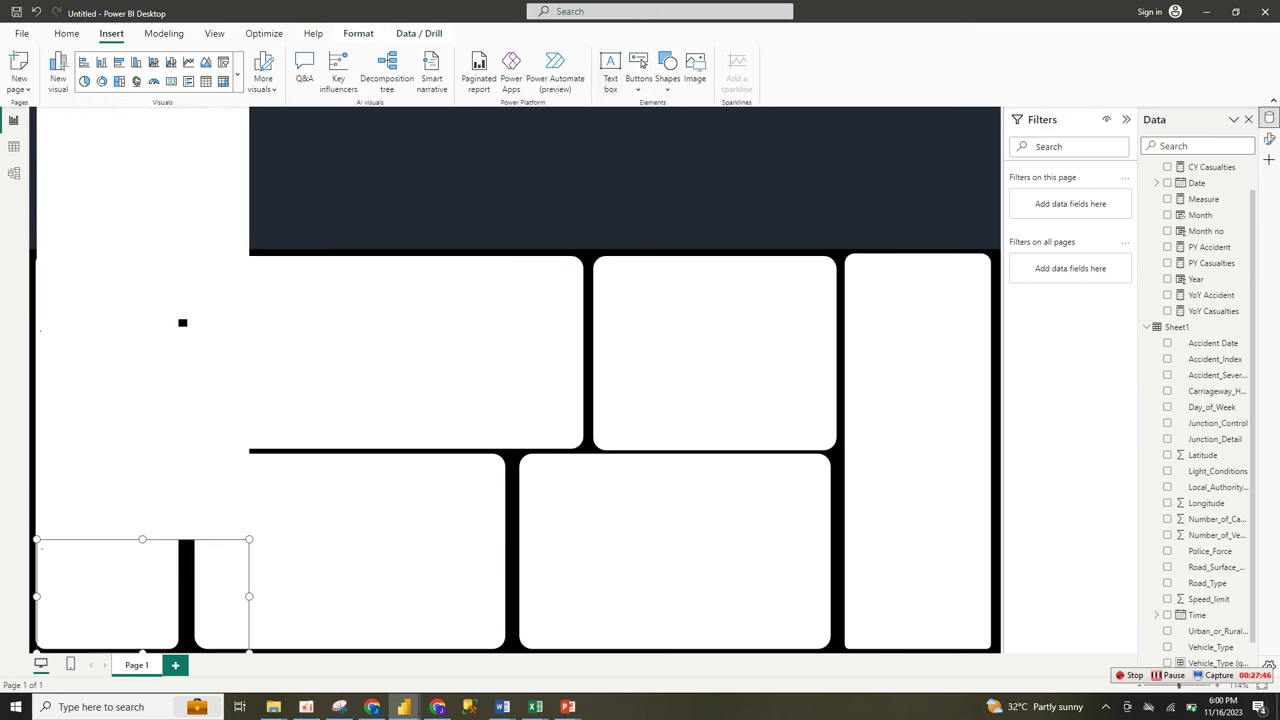
Remove the two surplus text boxes stacked below the one in the header
left_click(240, 532)
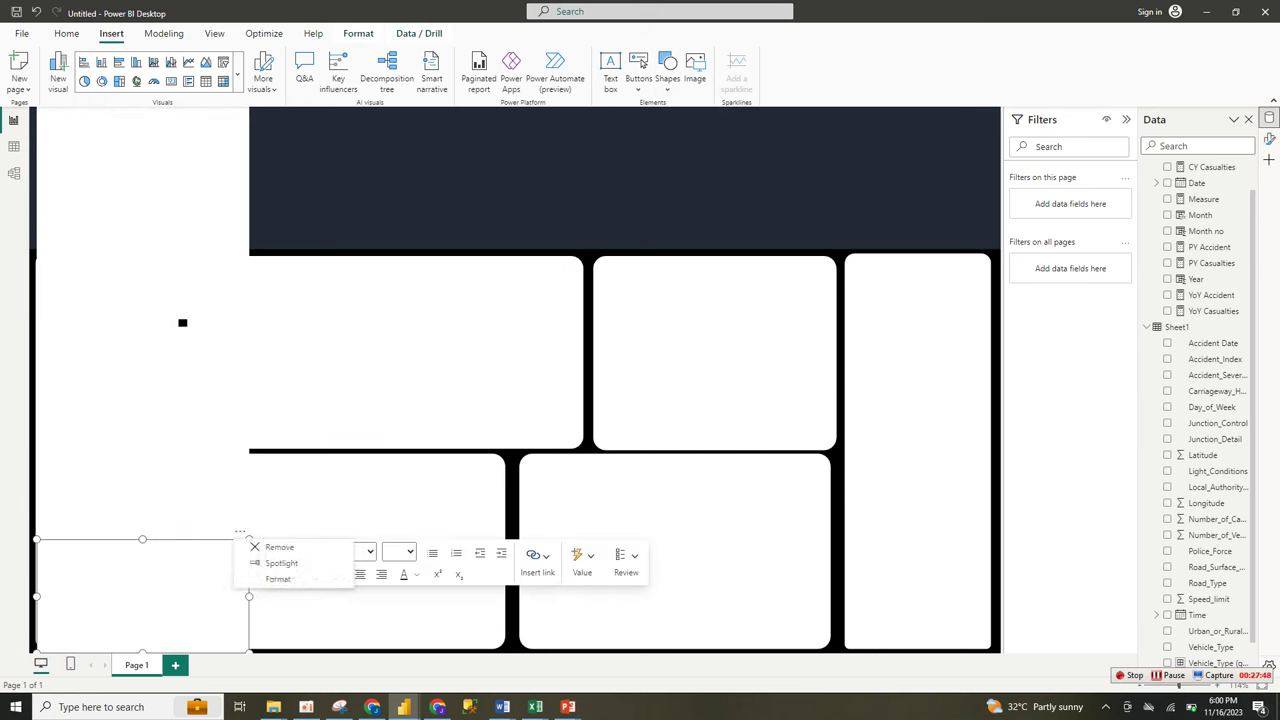
left_click(280, 547)
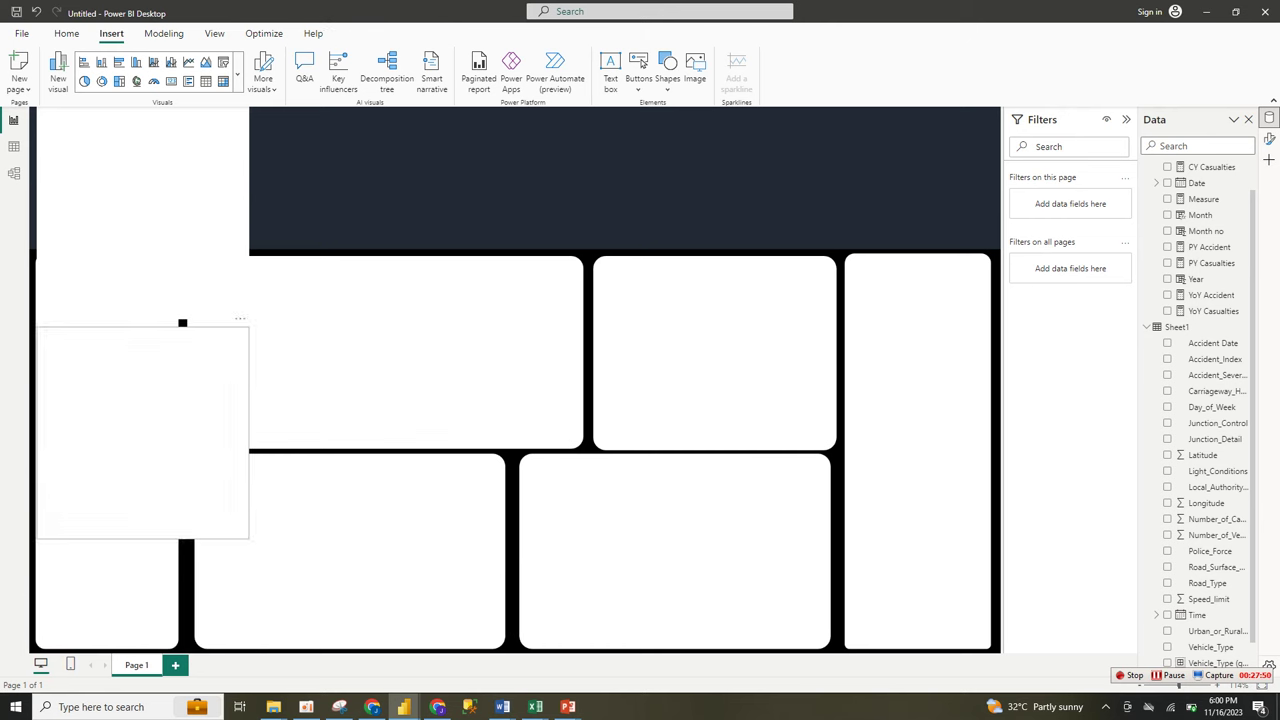
left_click_drag(181, 312, 181, 318)
left_click(240, 322)
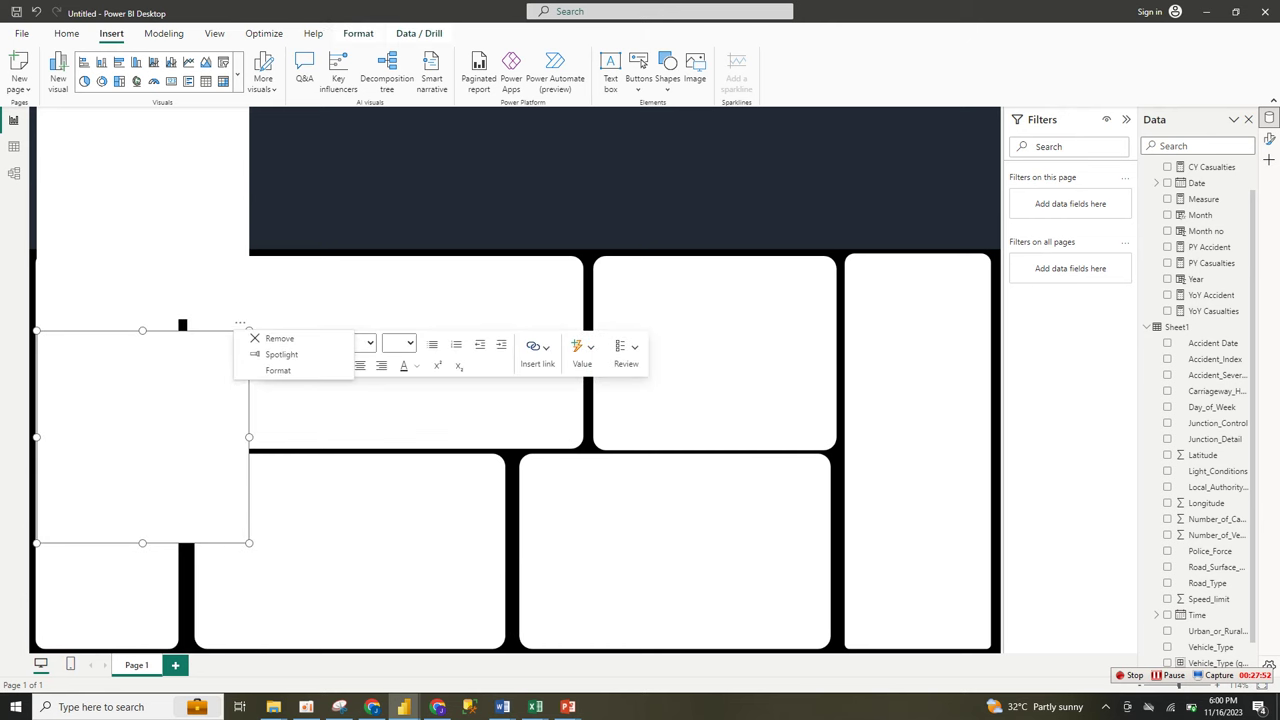
left_click(272, 338)
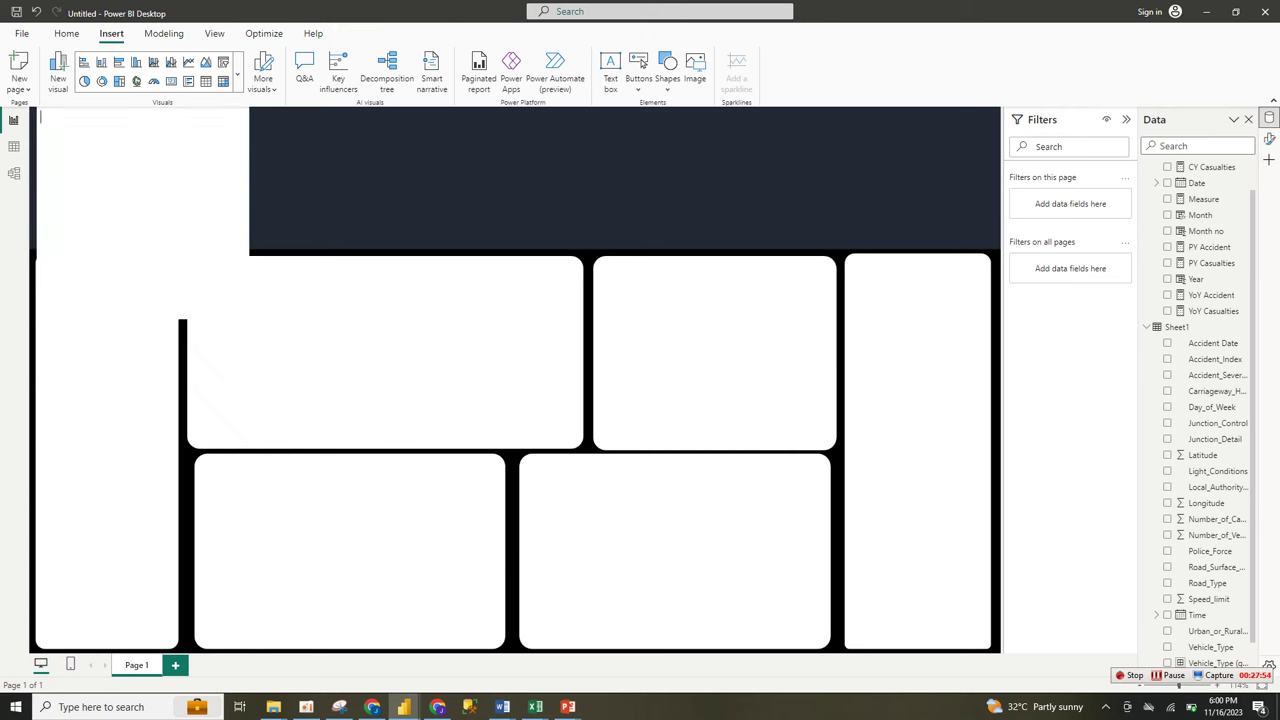
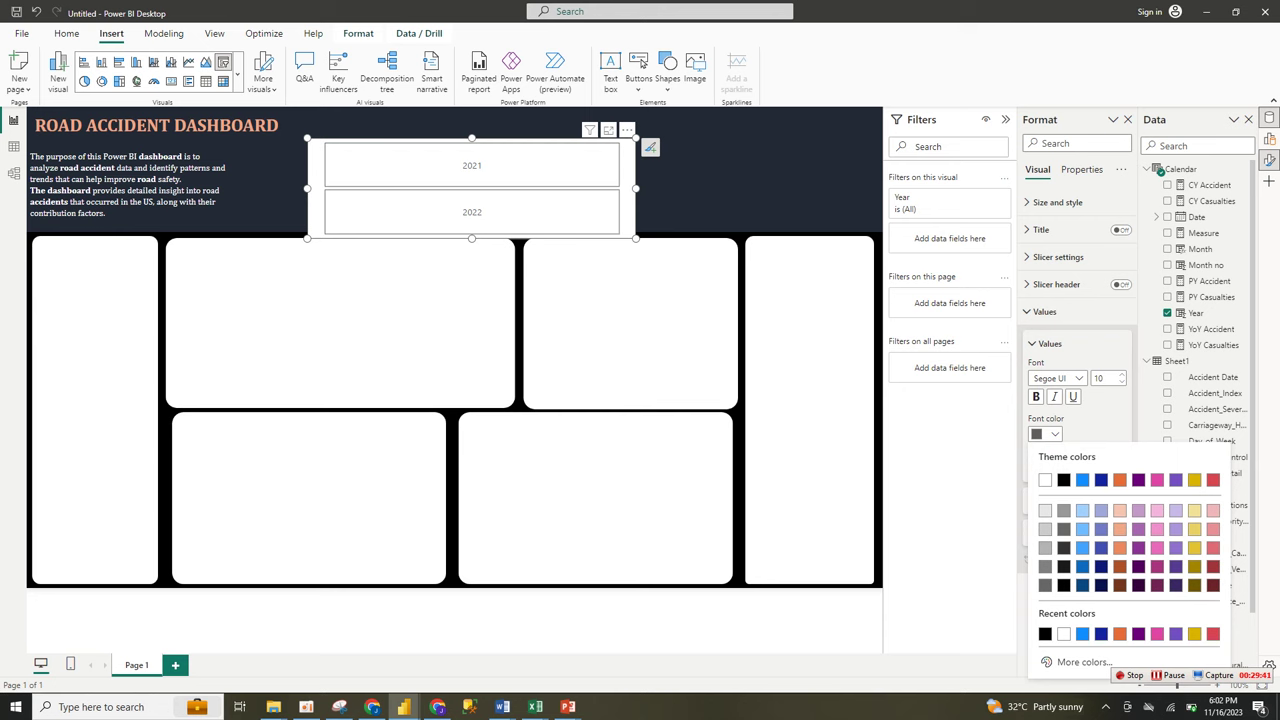
Set the Year slicer's values font color to orange and keep the slicer style as Tile
left_click(1120, 480)
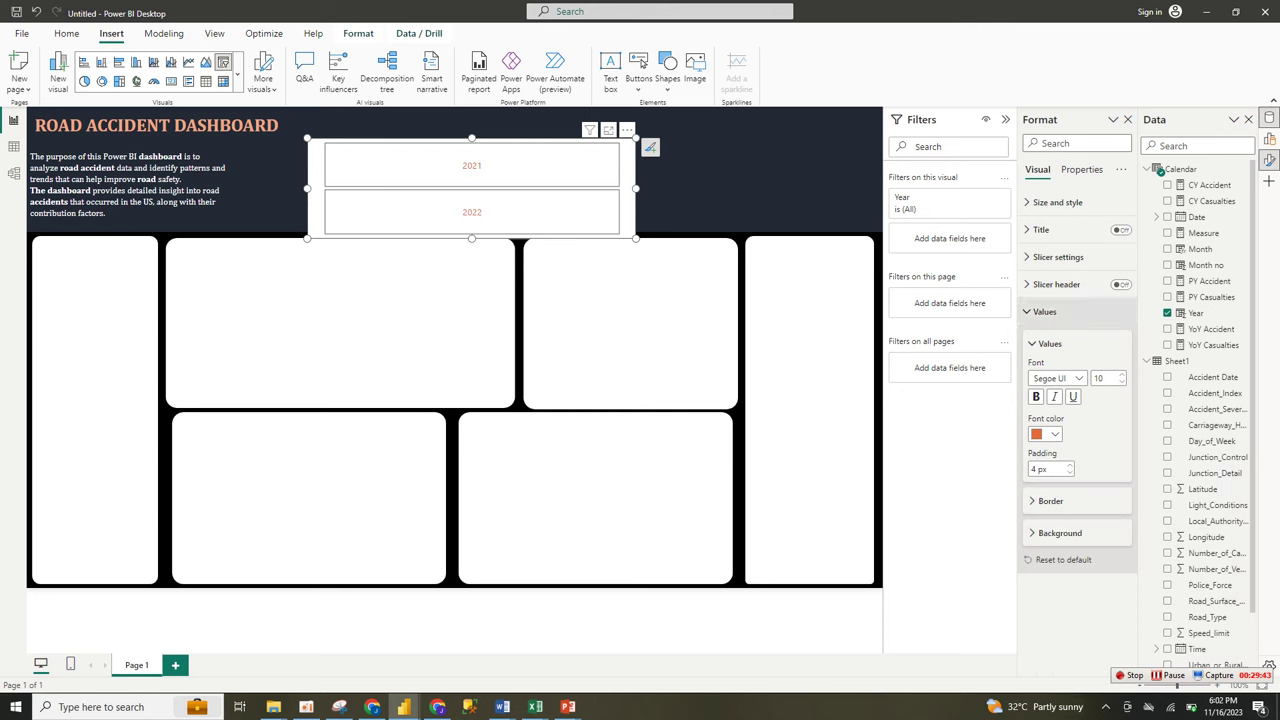
left_click(1045, 312)
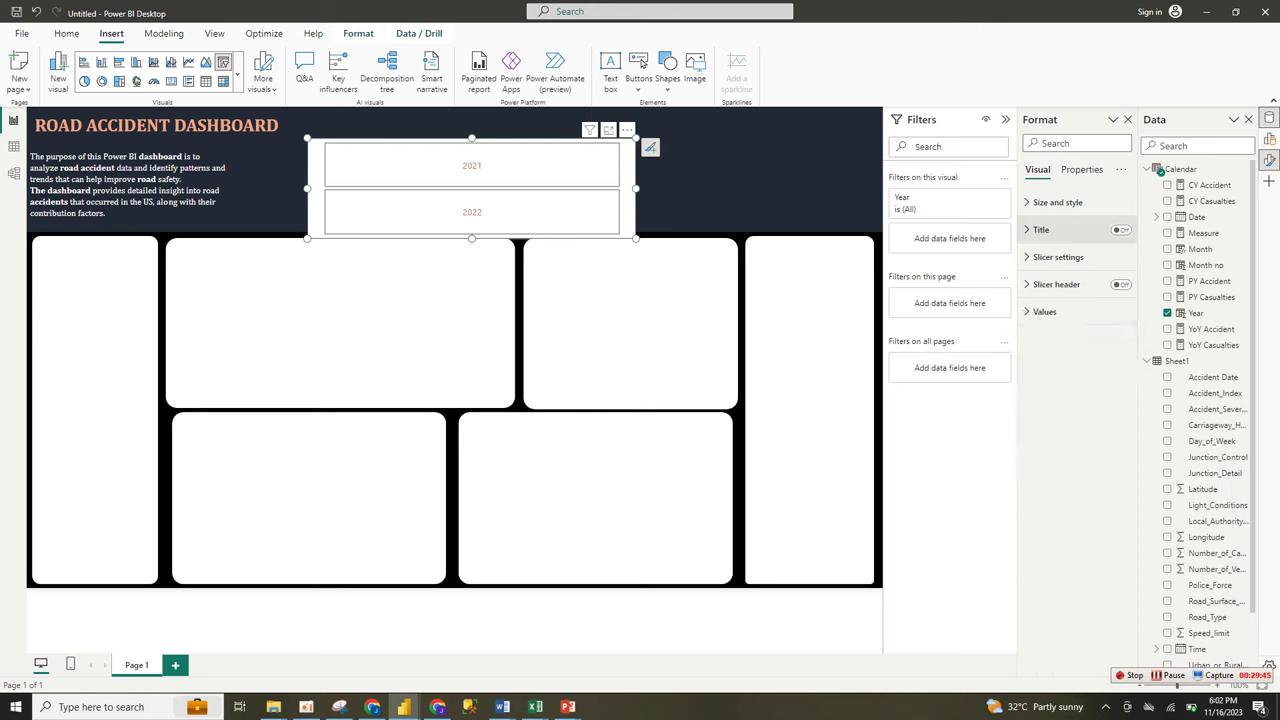
left_click(1058, 257)
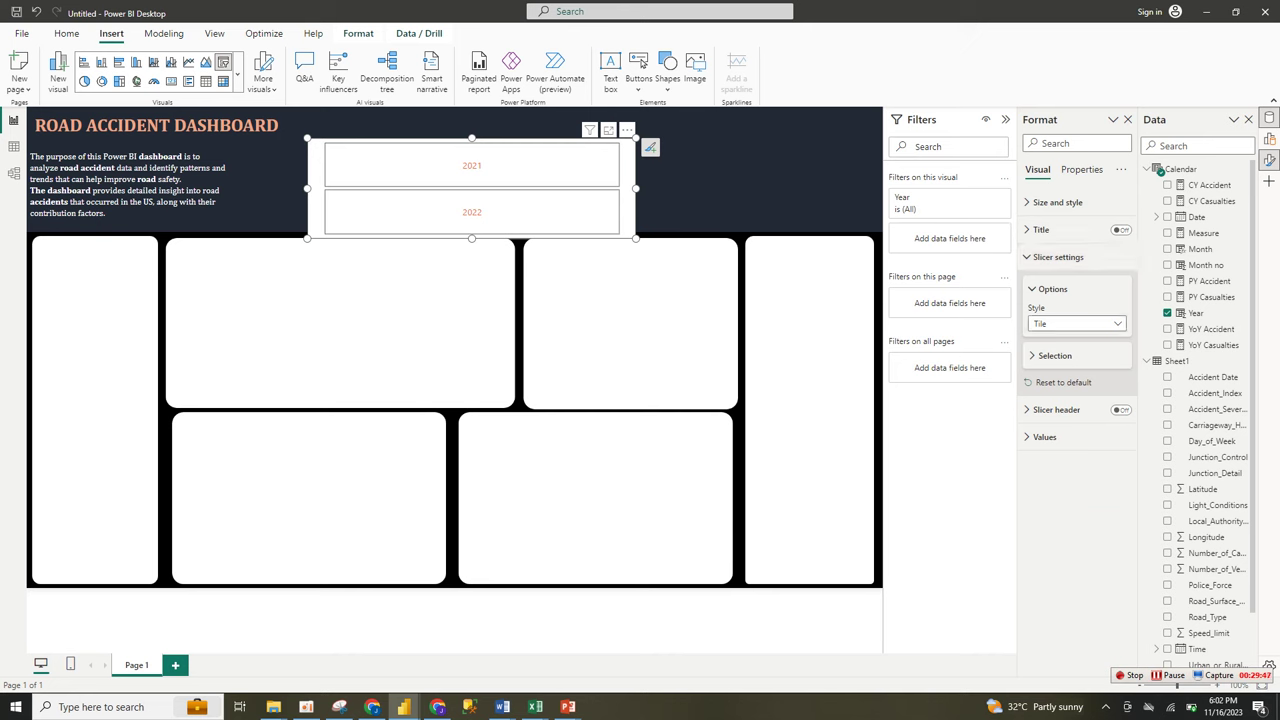
left_click(1076, 323)
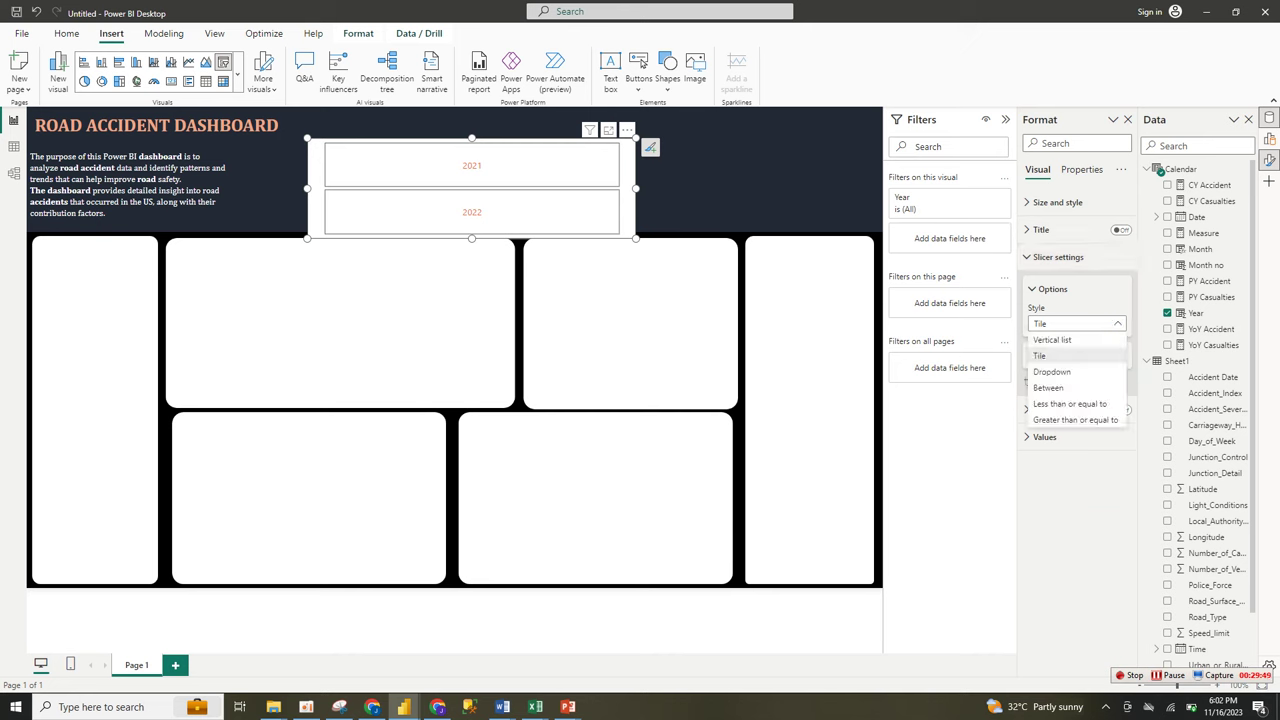
left_click(1041, 356)
left_click(1054, 356)
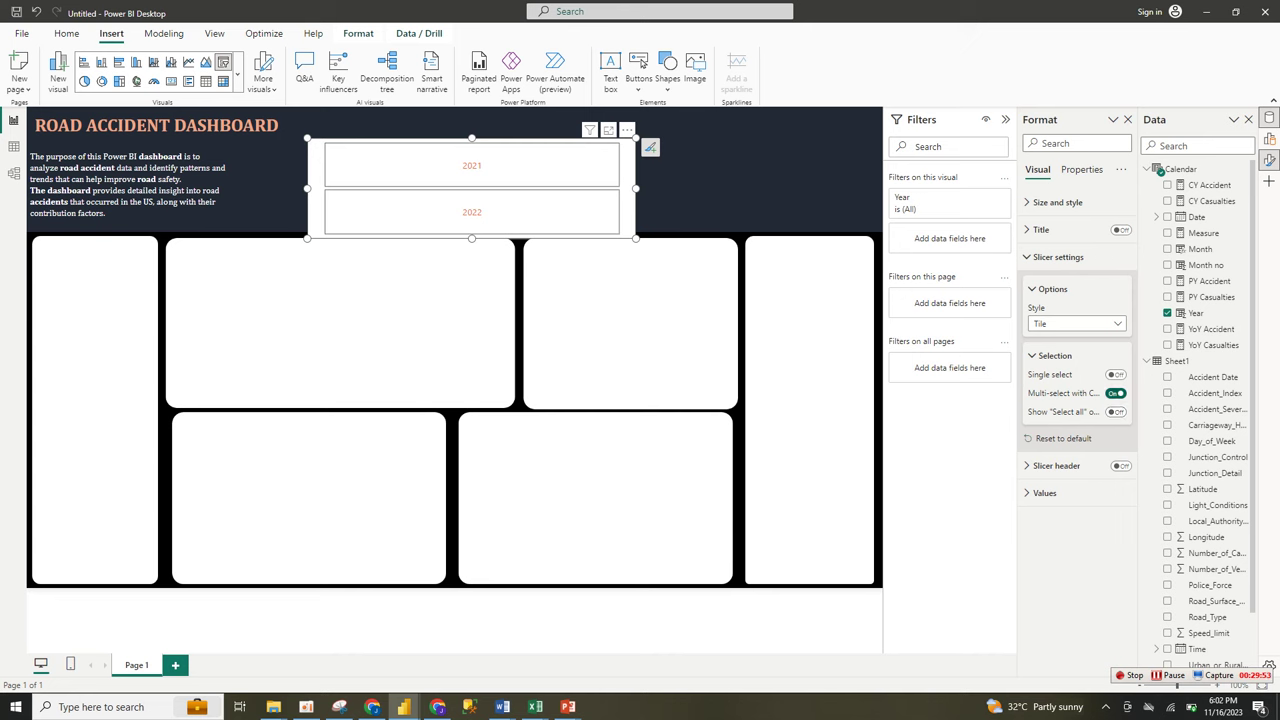
Turn off the Year slicer's background and narrow the slicer to a width of about 220
left_click(1050, 289)
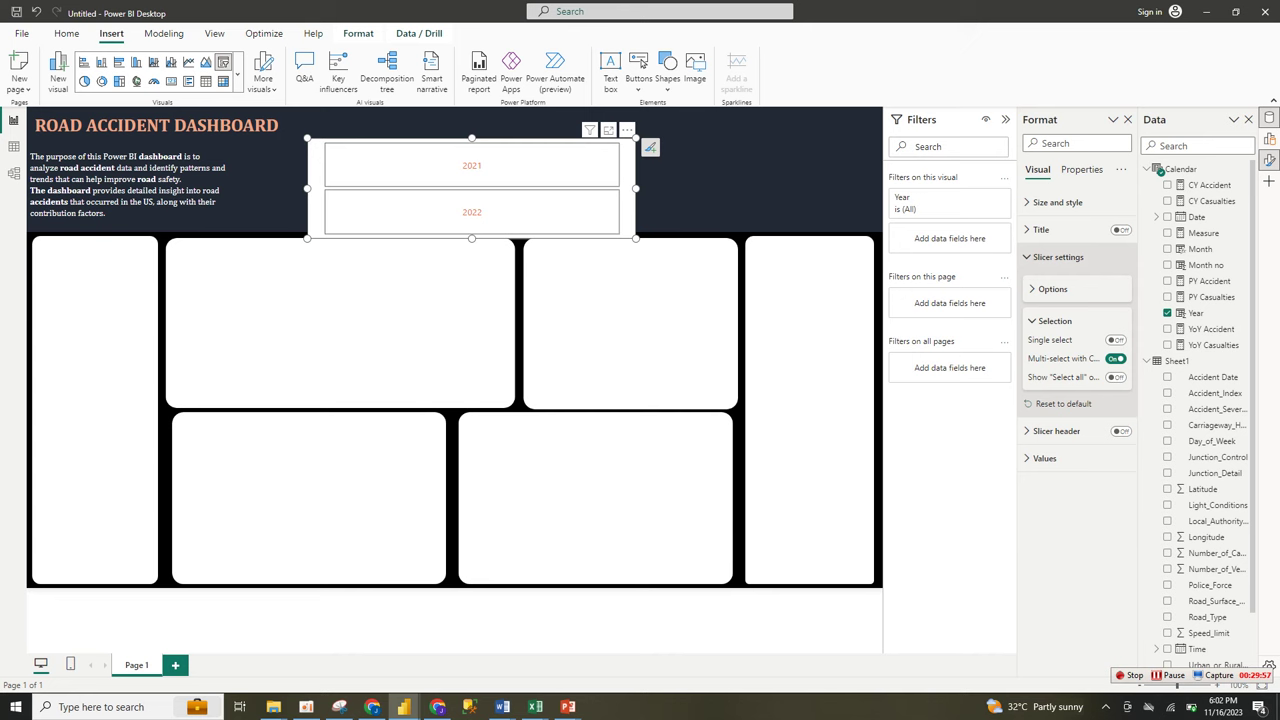
left_click(1058, 257)
left_click(1057, 202)
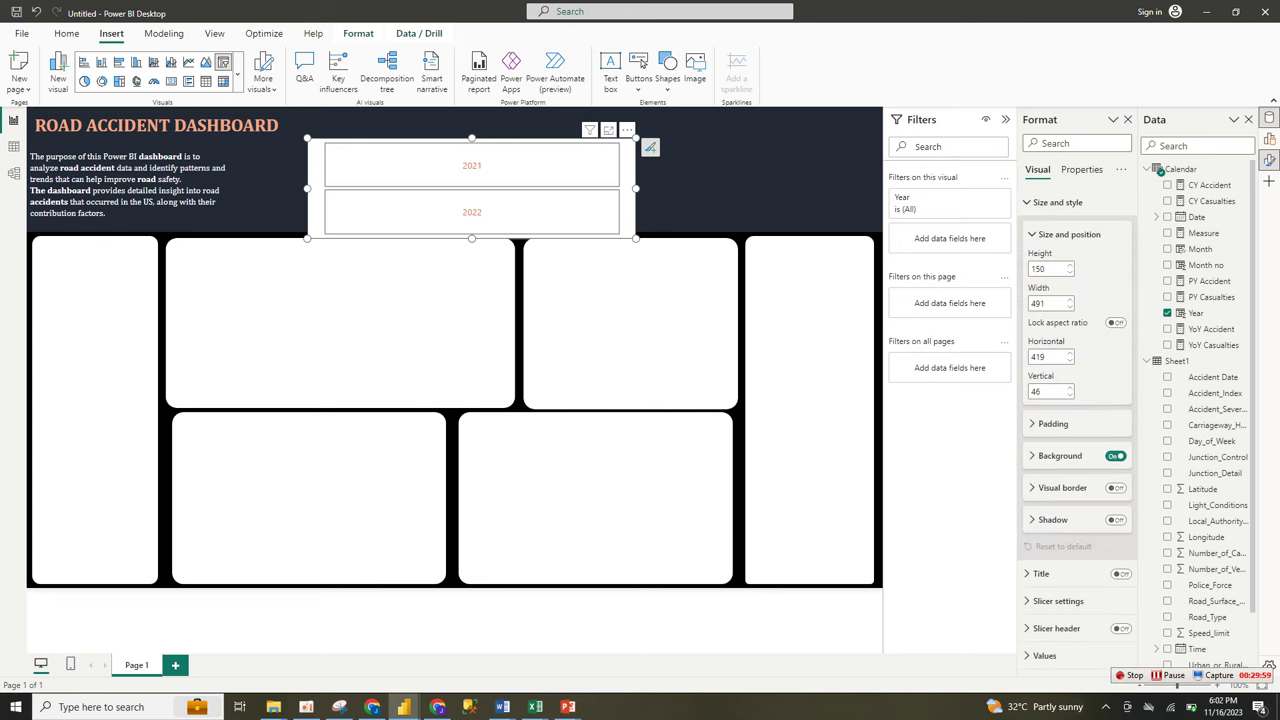
left_click(1116, 456)
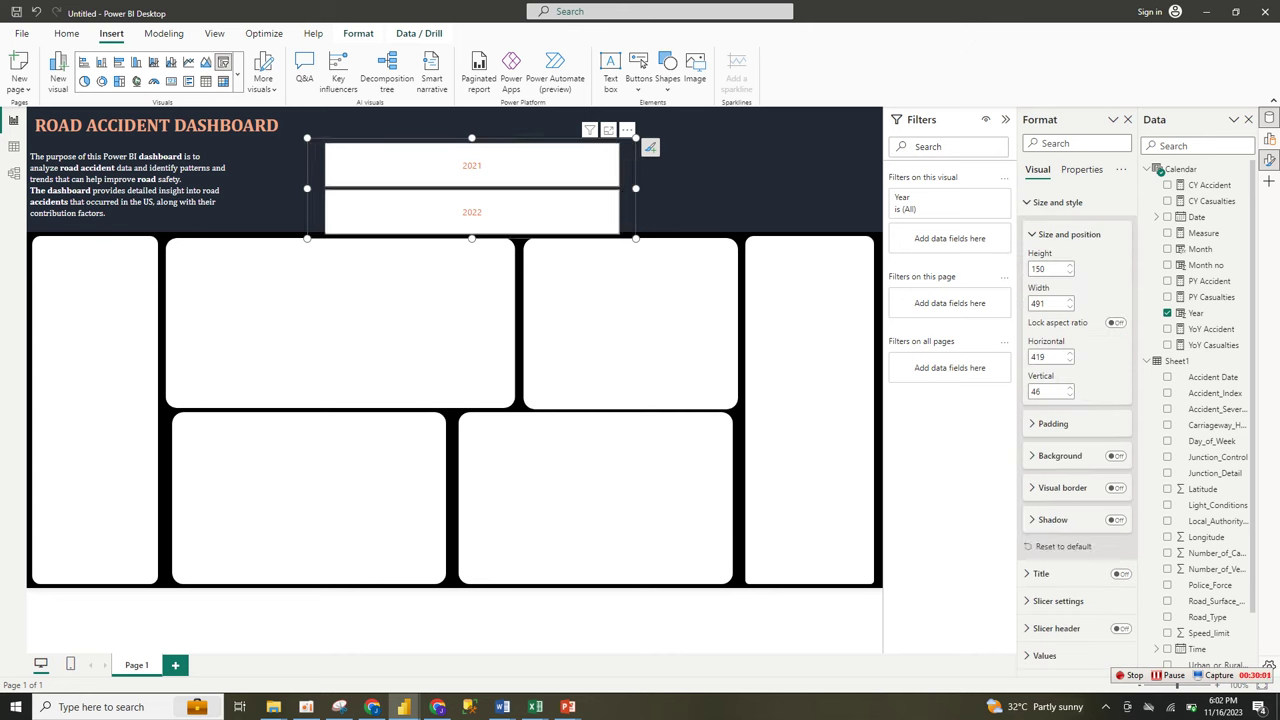
left_click_drag(636, 188, 455, 188)
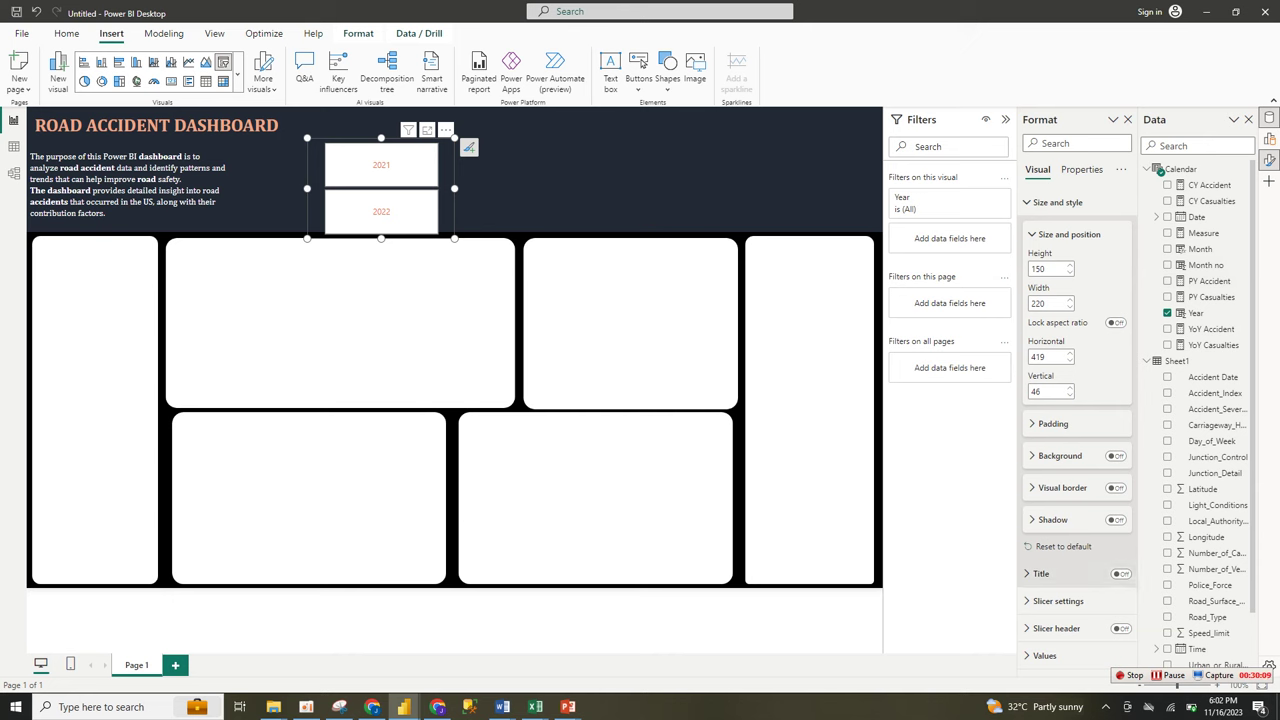
Change the Year slicer's style to Vertical list and reopen the style choices
left_click(1057, 202)
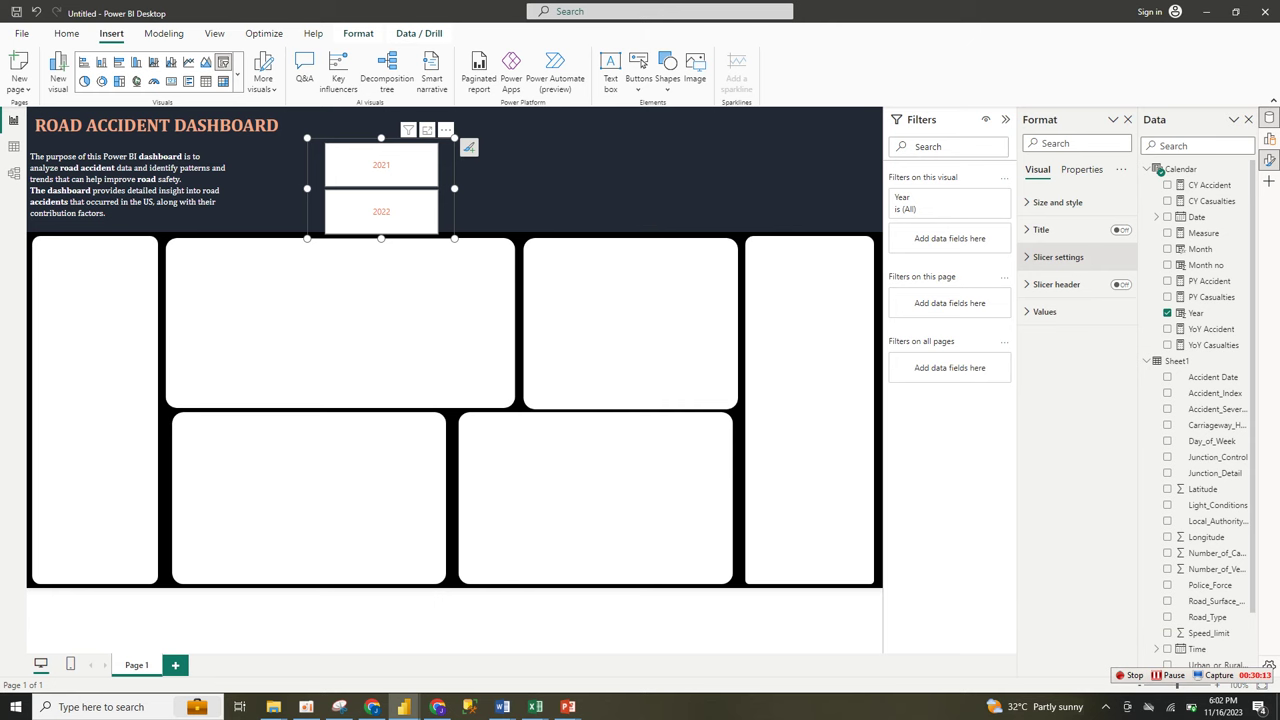
left_click(1058, 257)
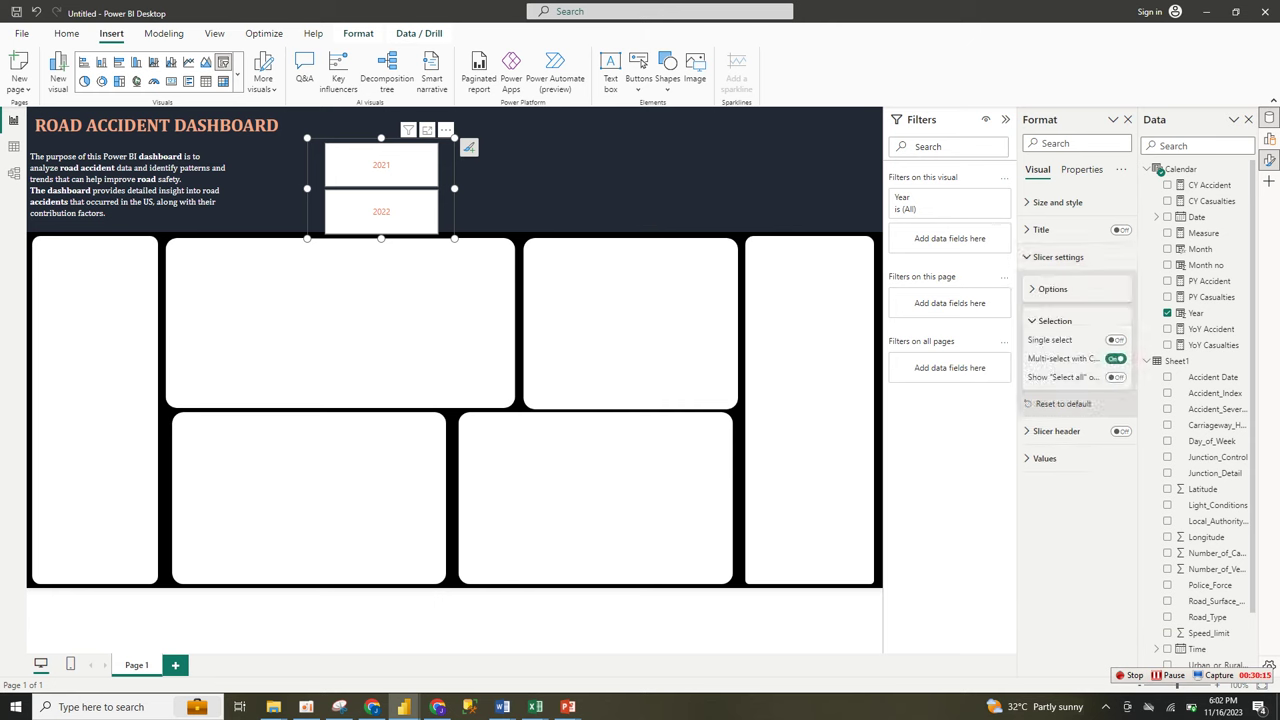
left_click(1053, 289)
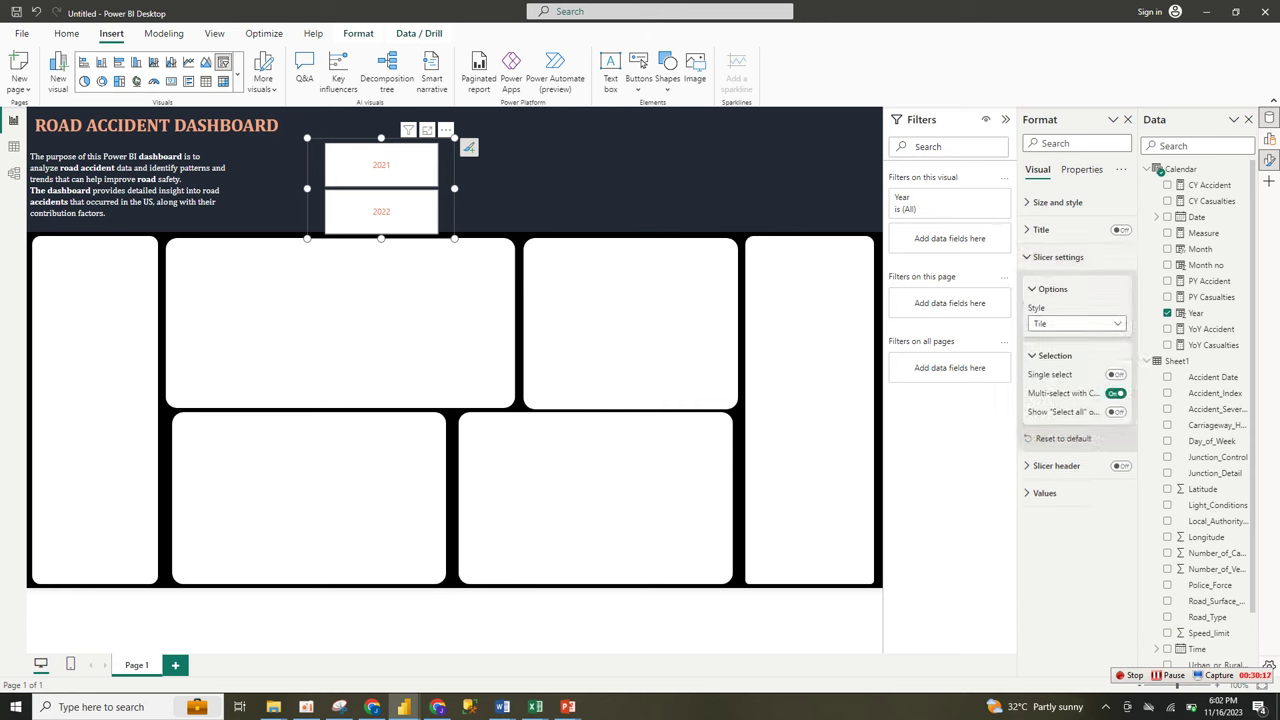
left_click(1077, 324)
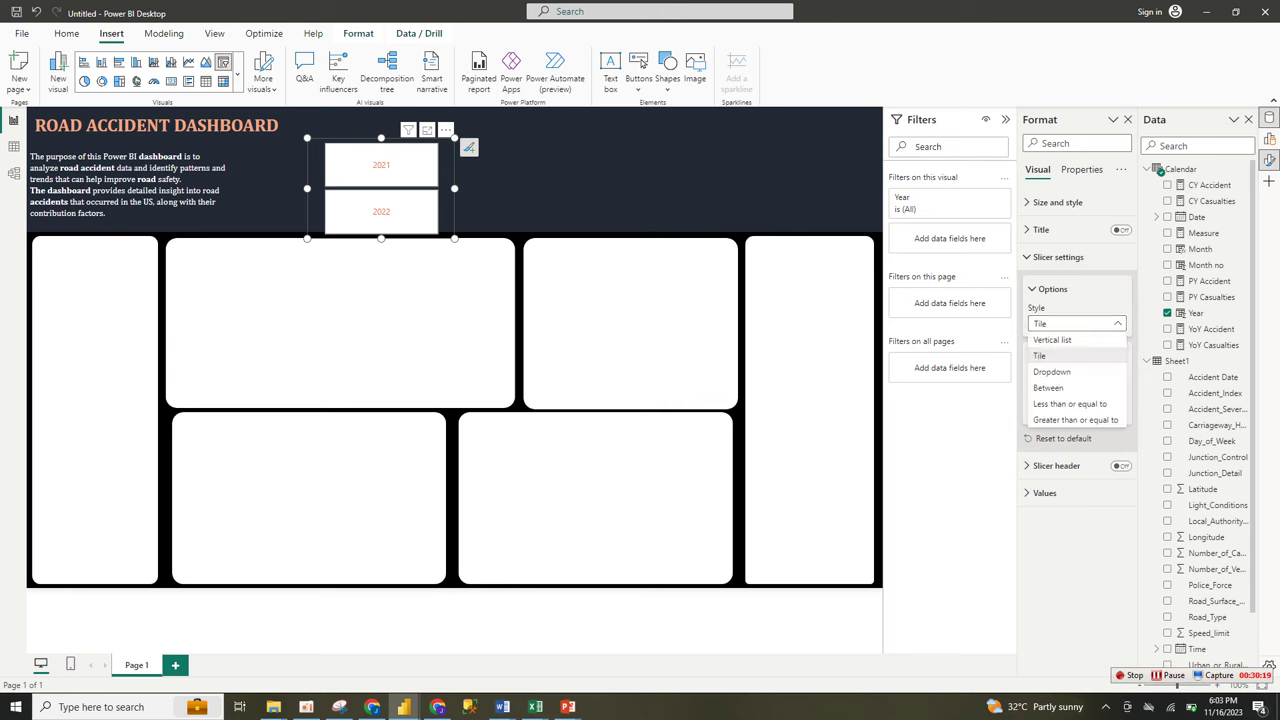
left_click(1052, 340)
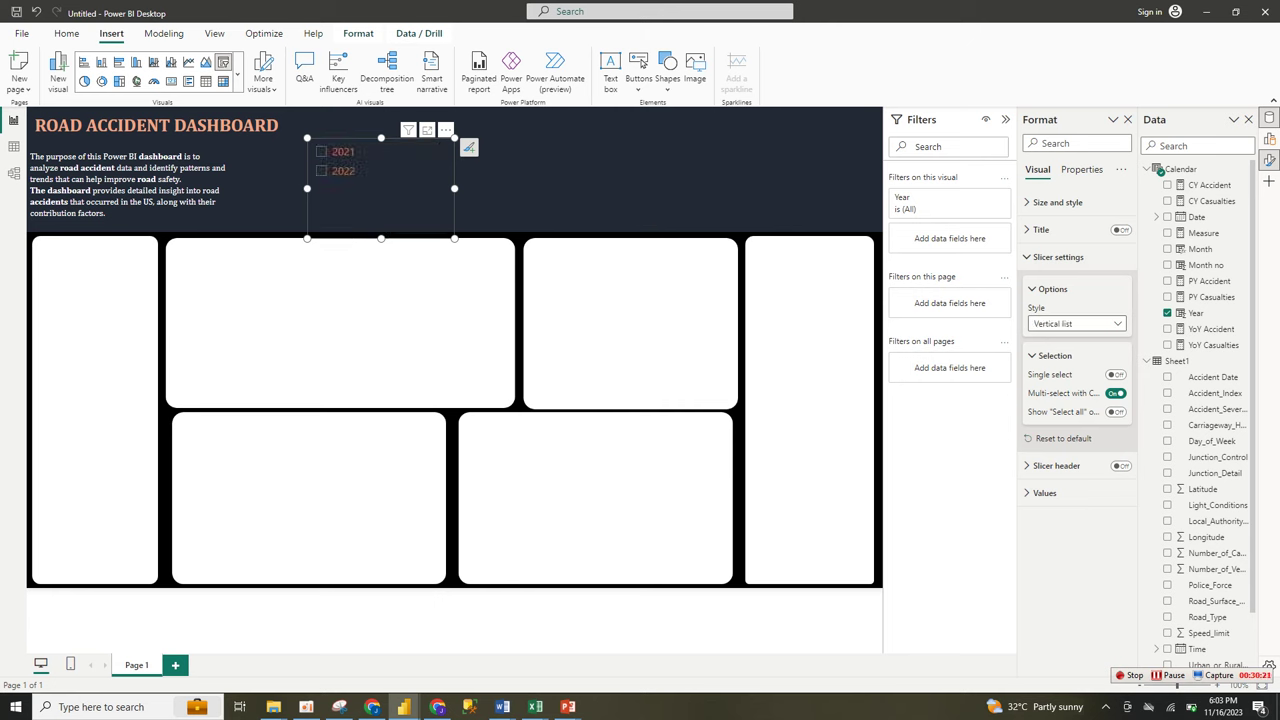
left_click(1077, 324)
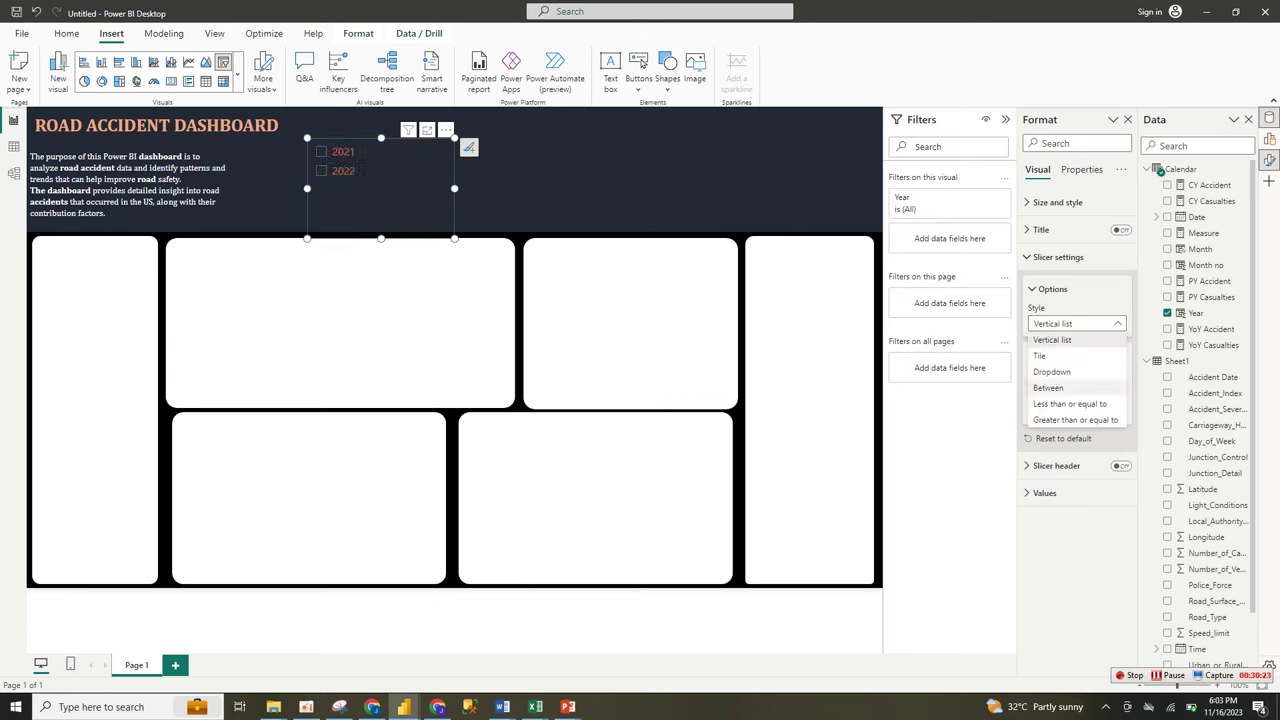
Set the Year slicer's style to Between and reduce its height to fit the single row of year boxes
left_click(1054, 388)
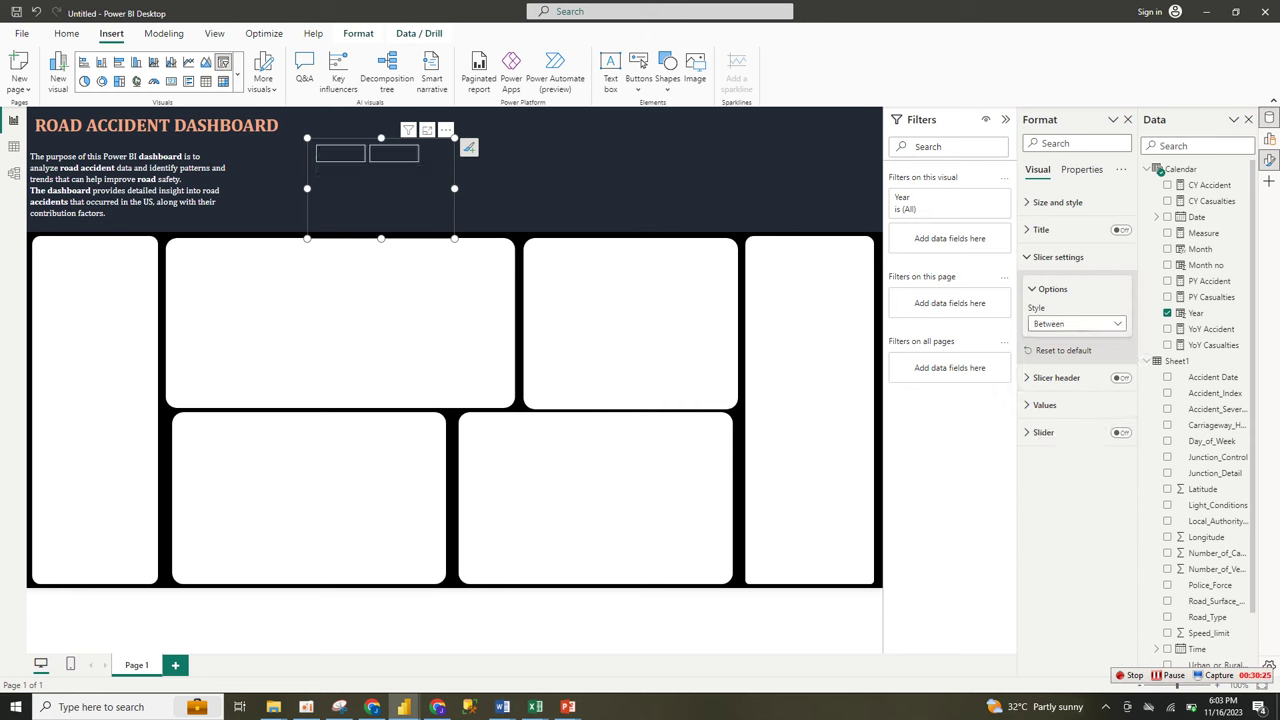
left_click_drag(381, 238, 381, 170)
left_click(394, 154)
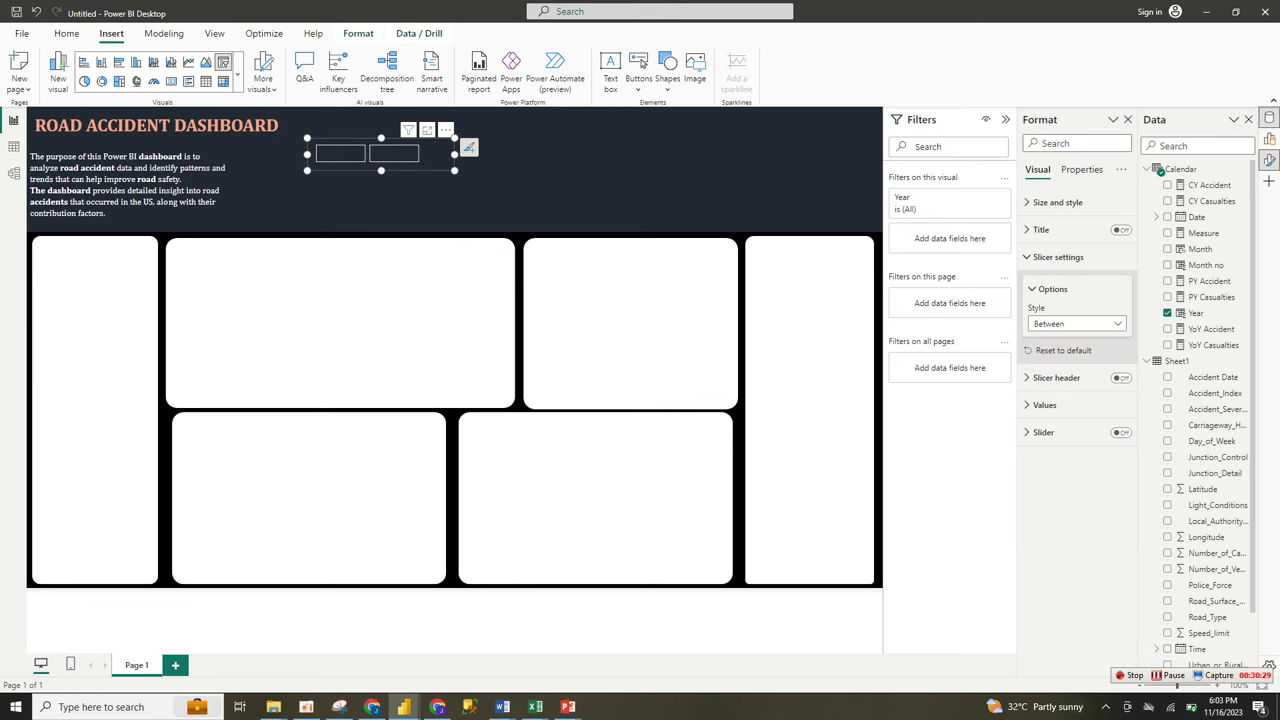
Format the Year slicer's values in orange Cambria and narrow the slicer slightly
left_click(1051, 289)
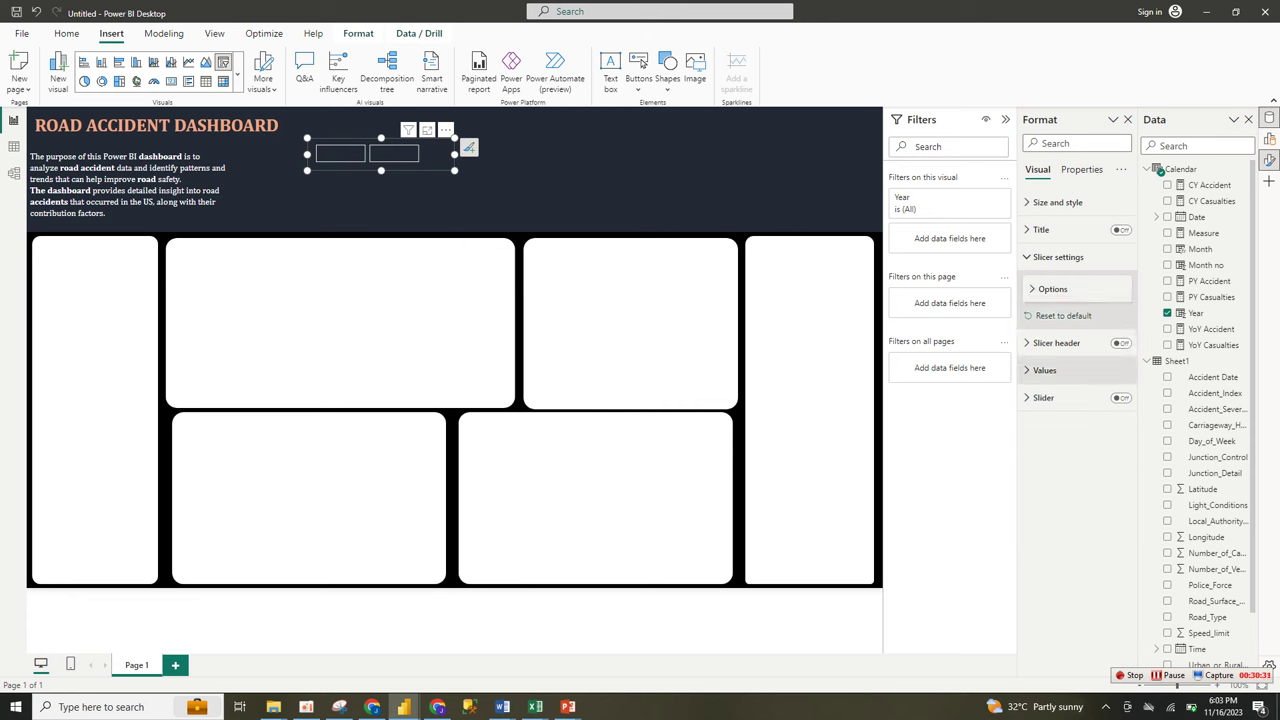
left_click(1045, 370)
left_click(1045, 492)
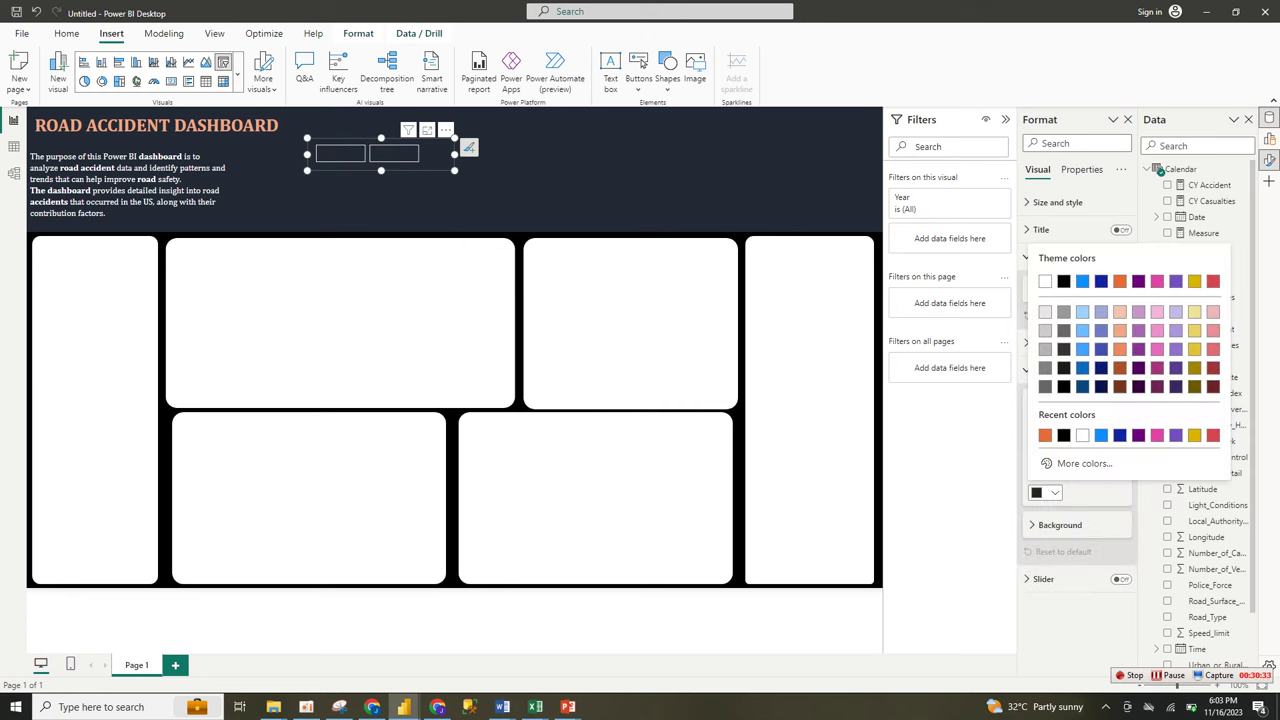
left_click(1113, 281)
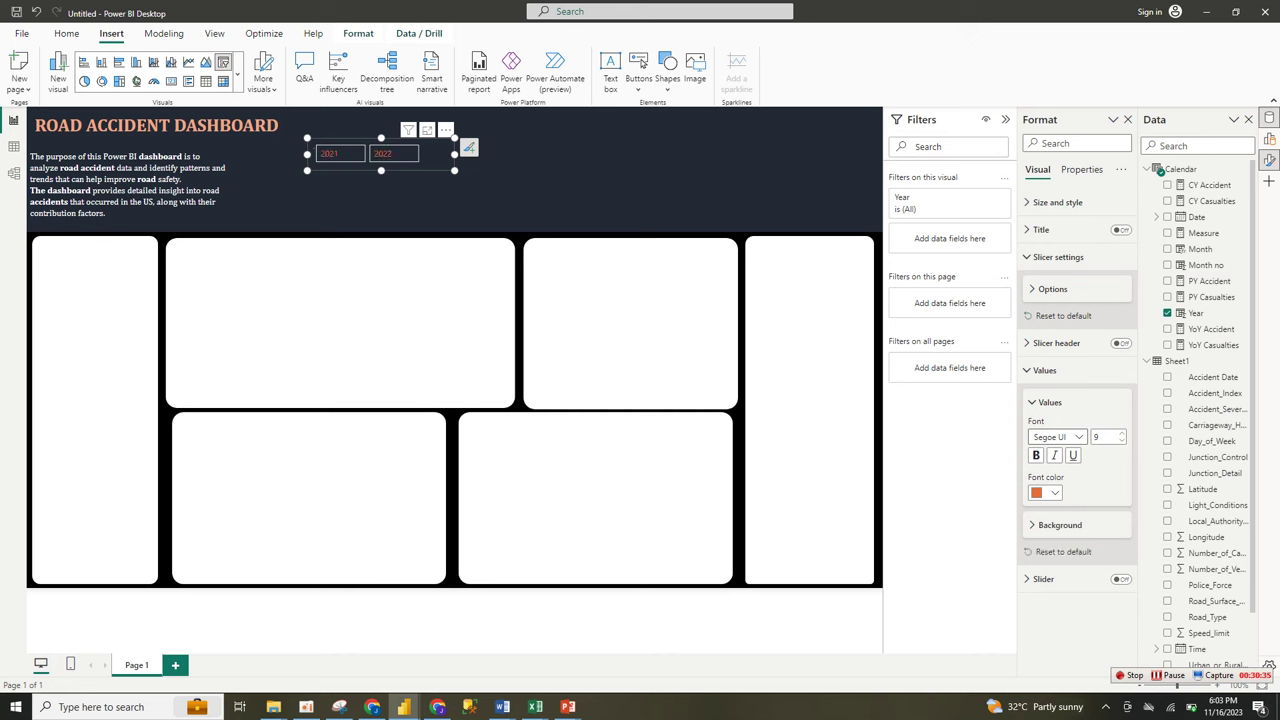
left_click(1057, 437)
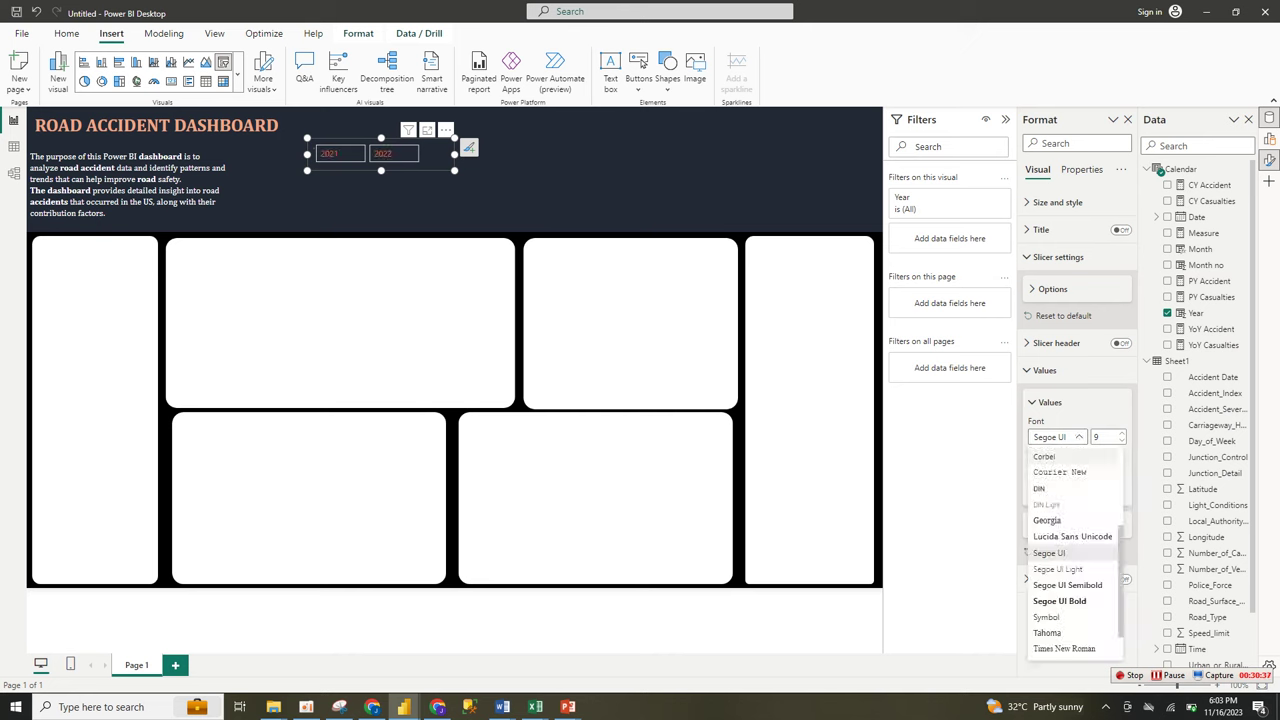
scroll(1070, 520, "up", 3)
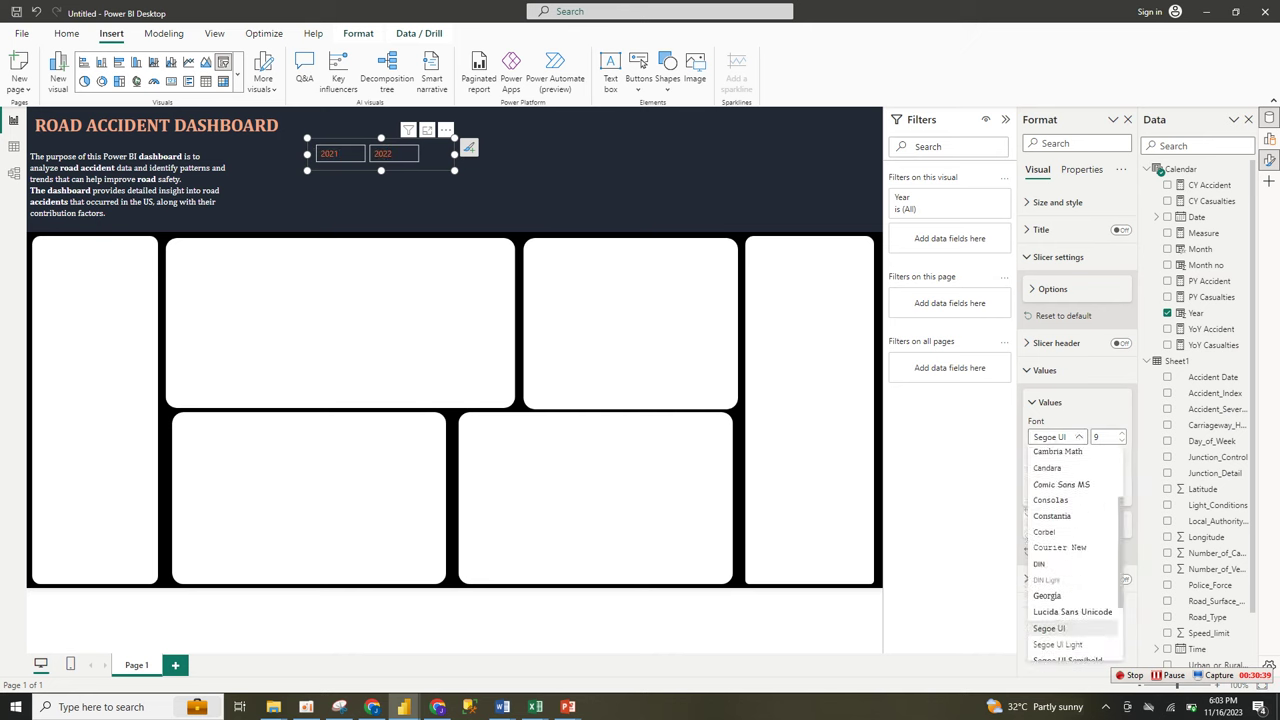
left_click(1048, 496)
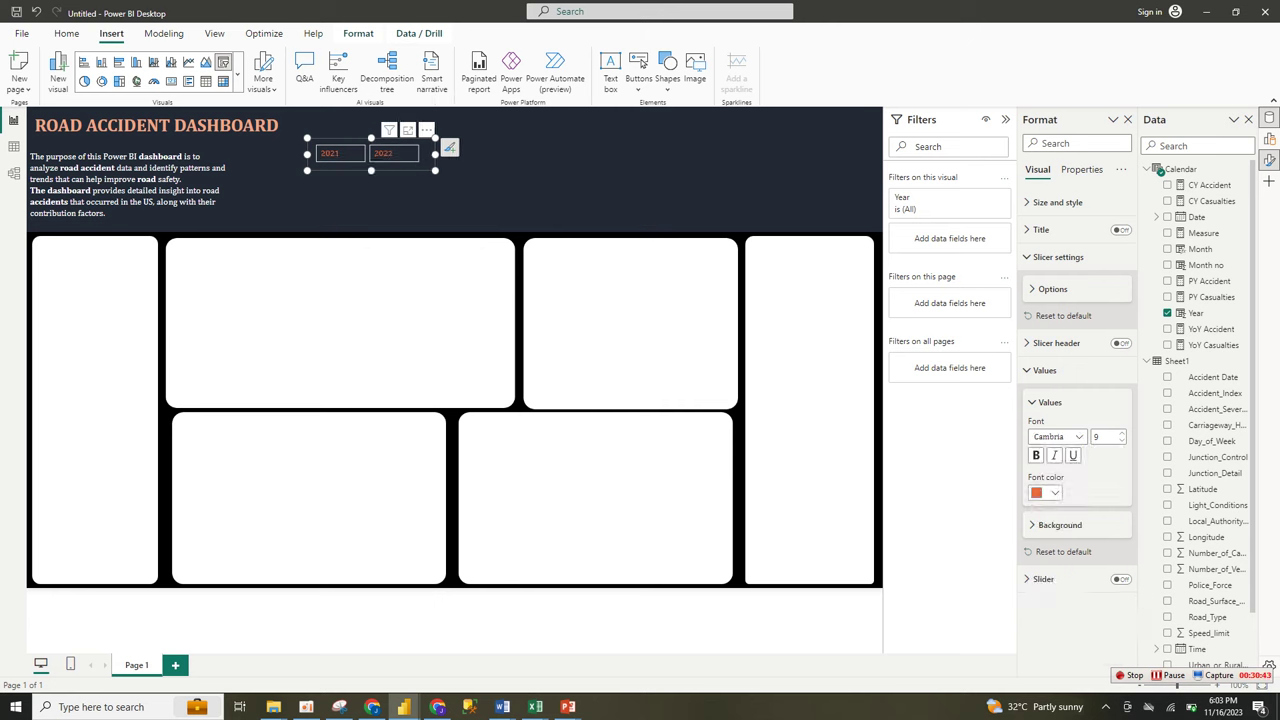
left_click(560, 170)
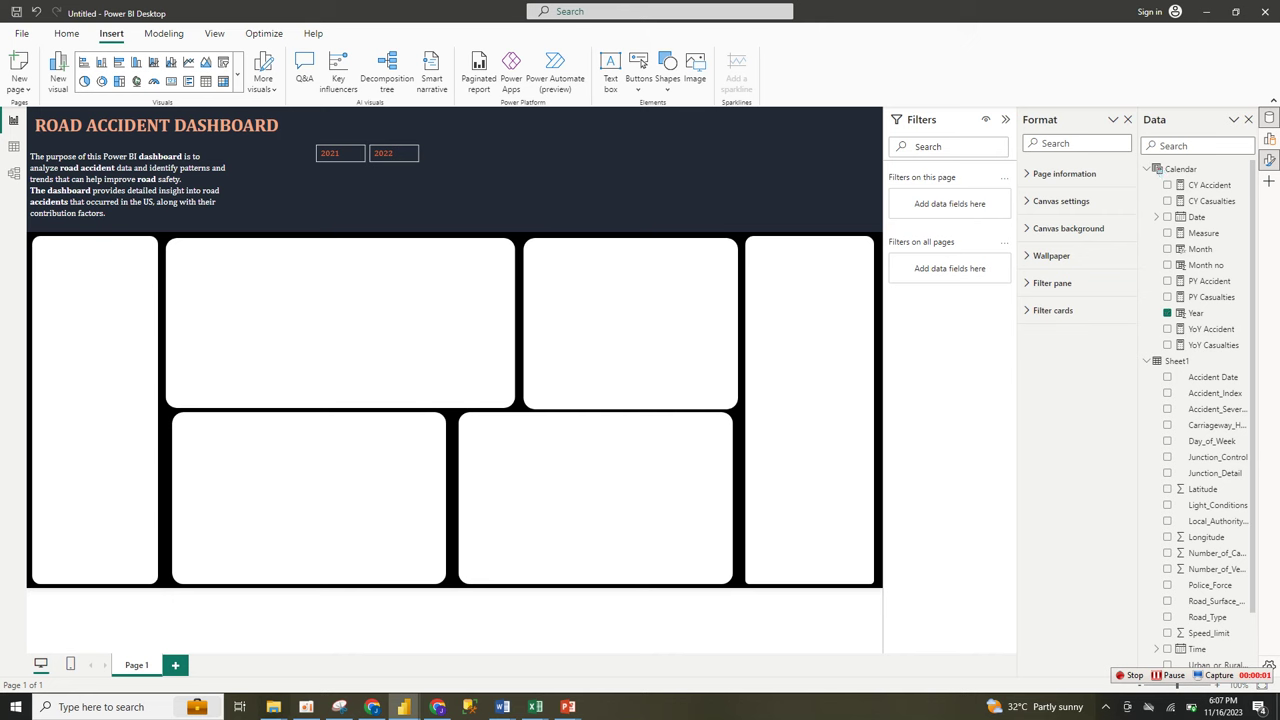
Move the Year slicer to the right half of the dashboard header and place a duplicate beside it
left_click_drag(360, 135, 604, 111)
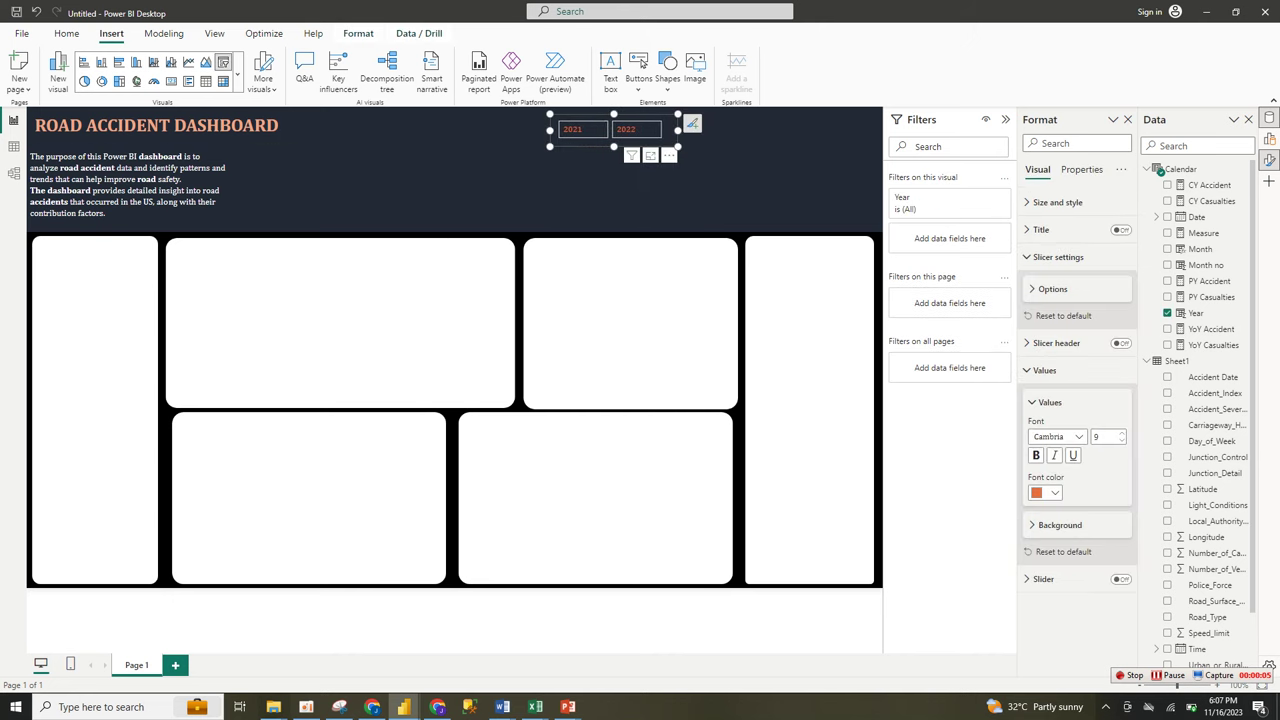
key("ctrl+v")
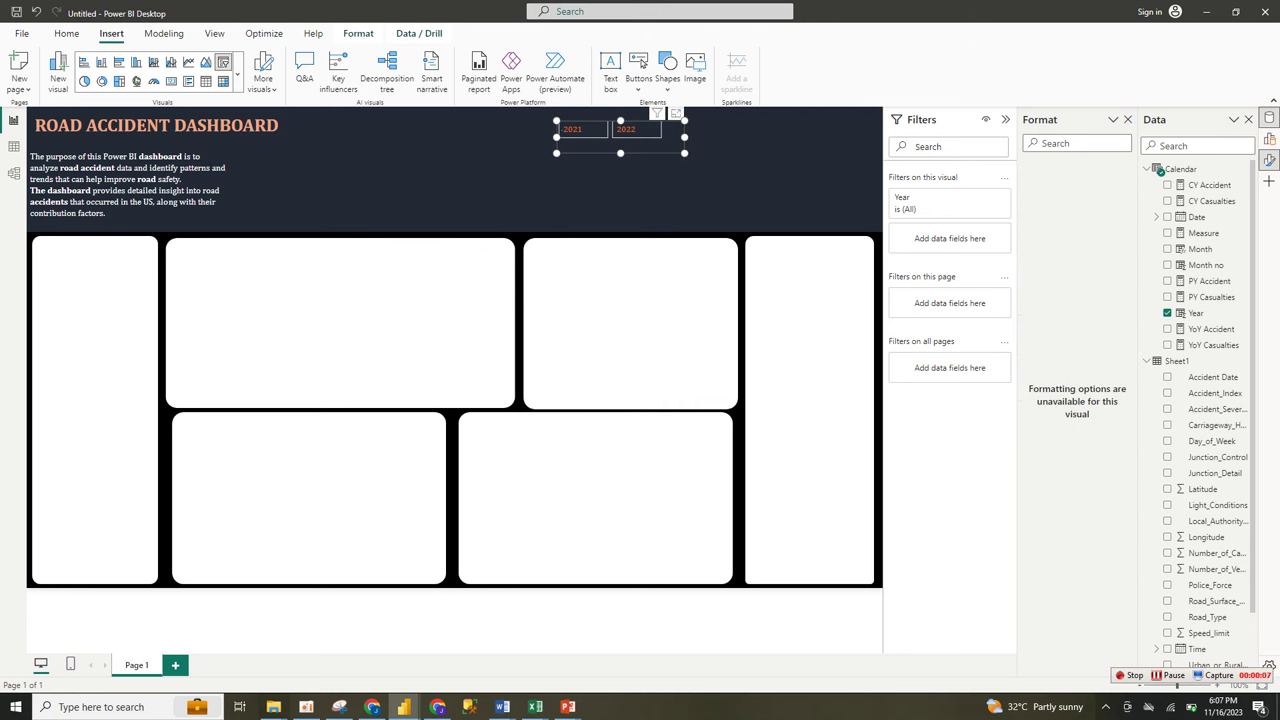
left_click_drag(604, 117, 756, 110)
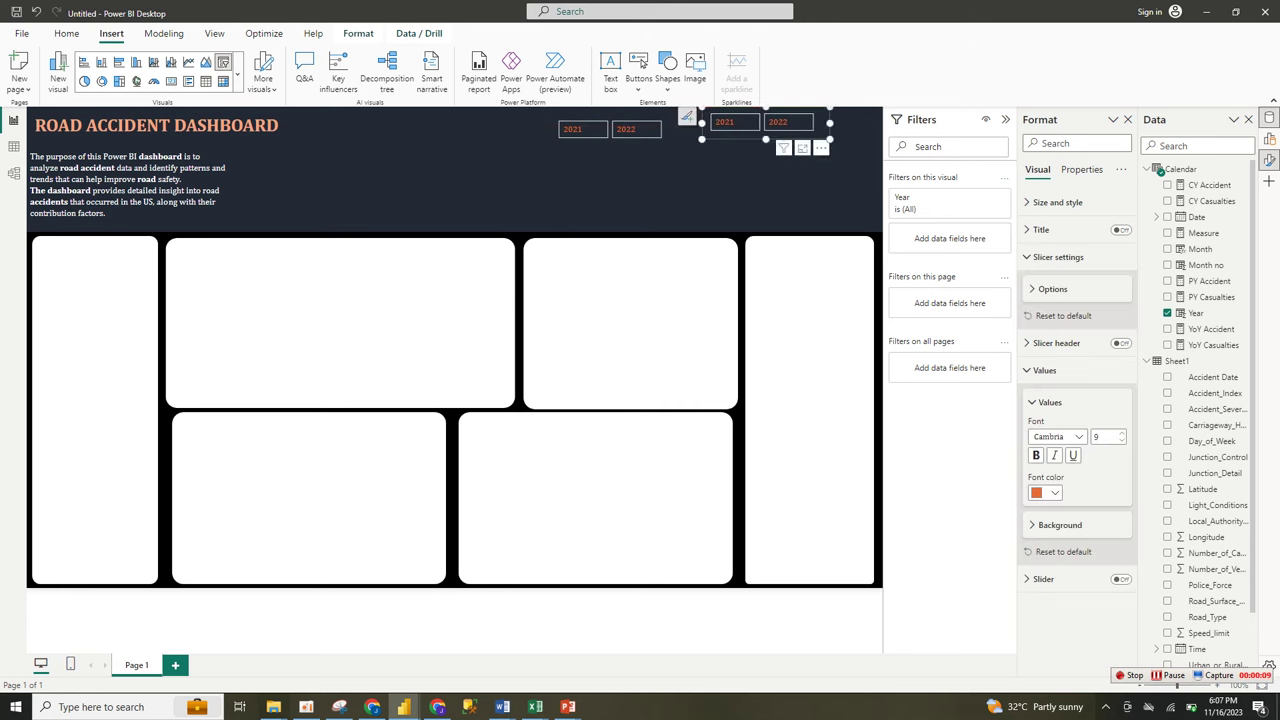
Replace the Year field in the duplicated slicer with the grouped Weather_Conditions field, using the Build a visual pane
scroll(1199, 414, "down", 1)
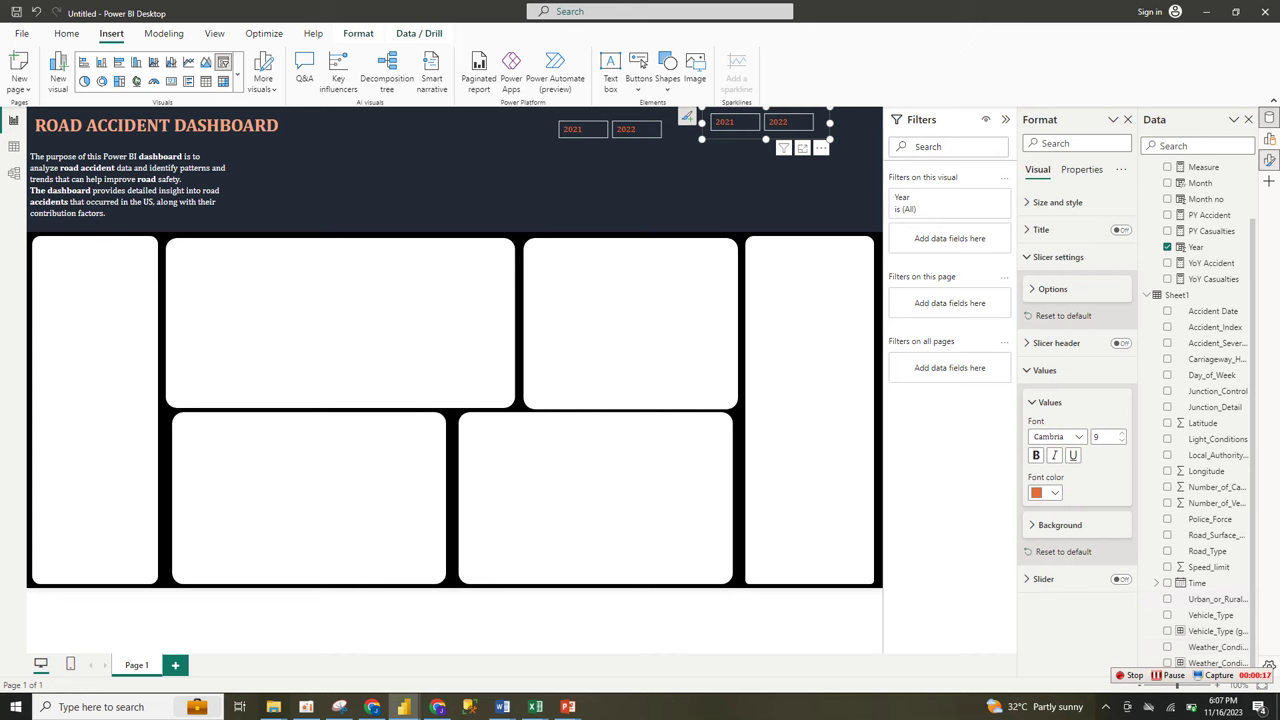
right_click(1269, 139)
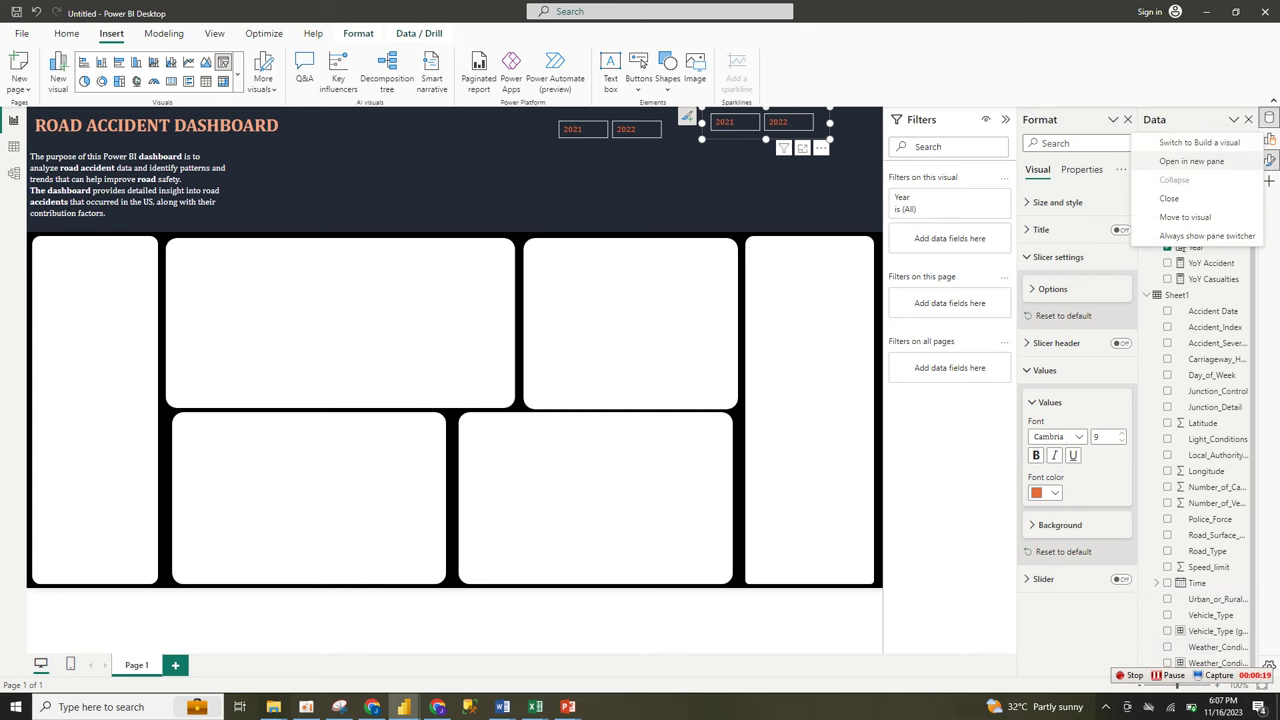
left_click(1191, 161)
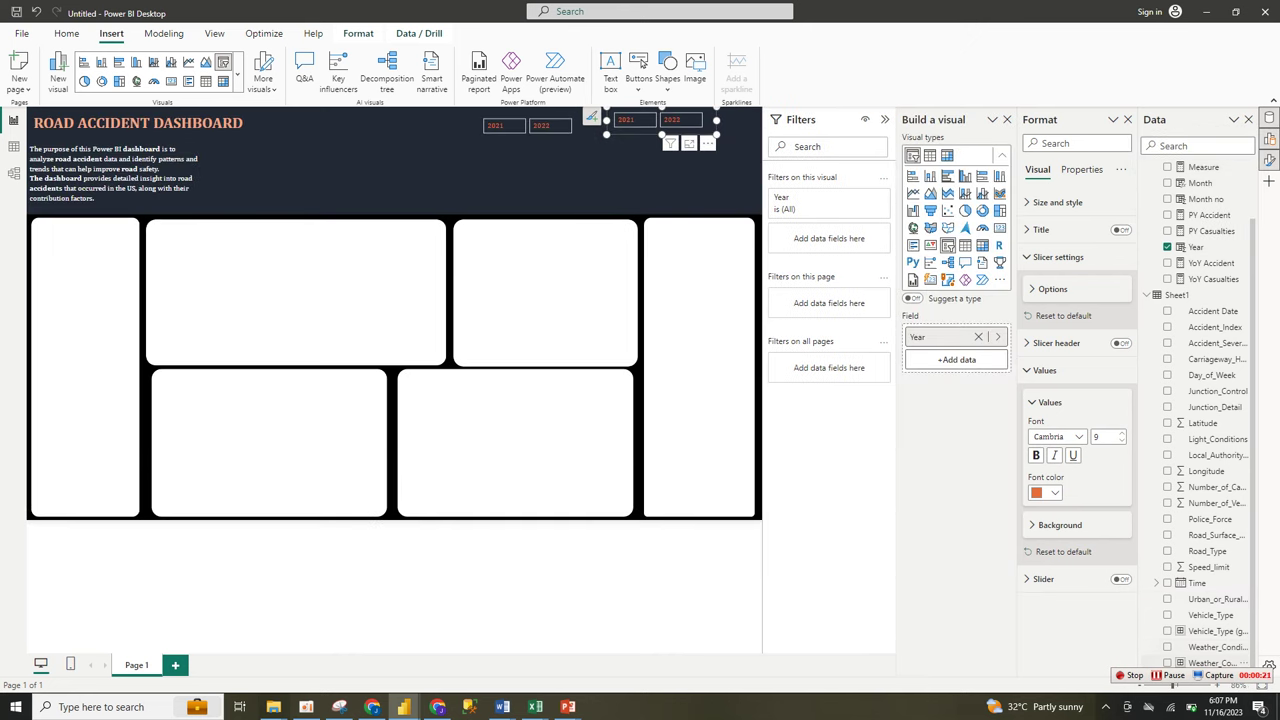
left_click_drag(1215, 663, 955, 359)
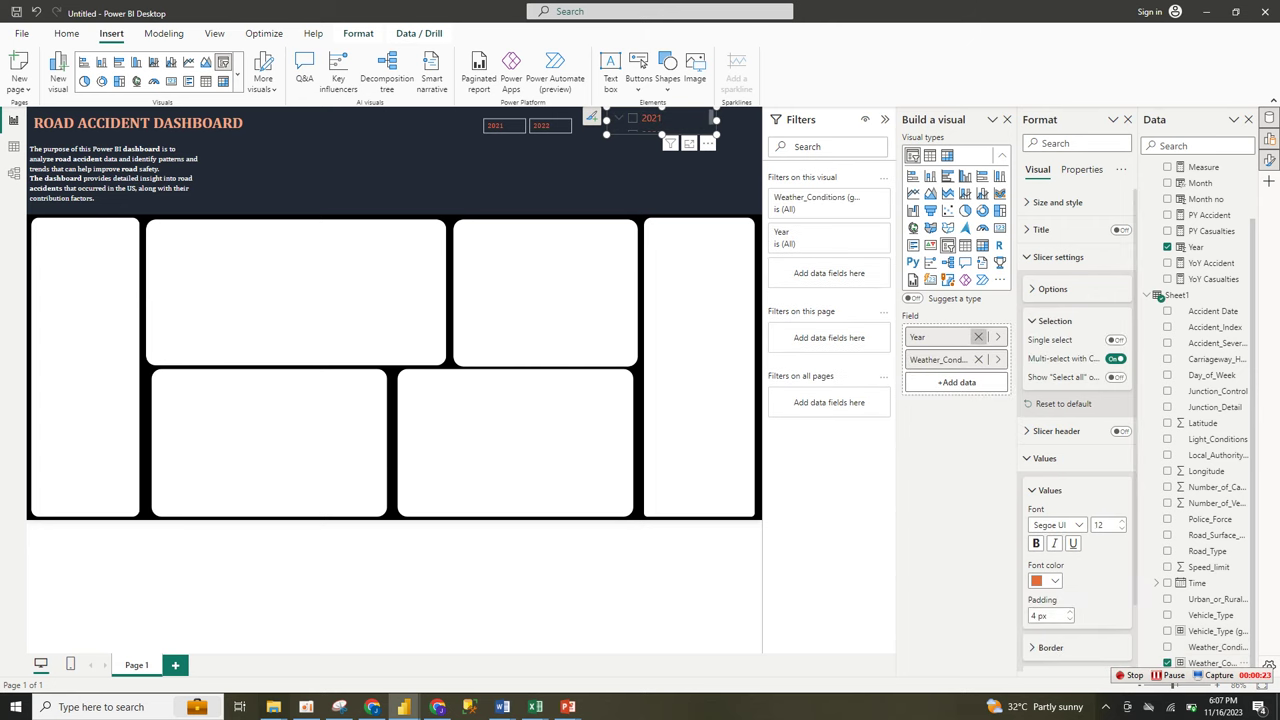
left_click(978, 337)
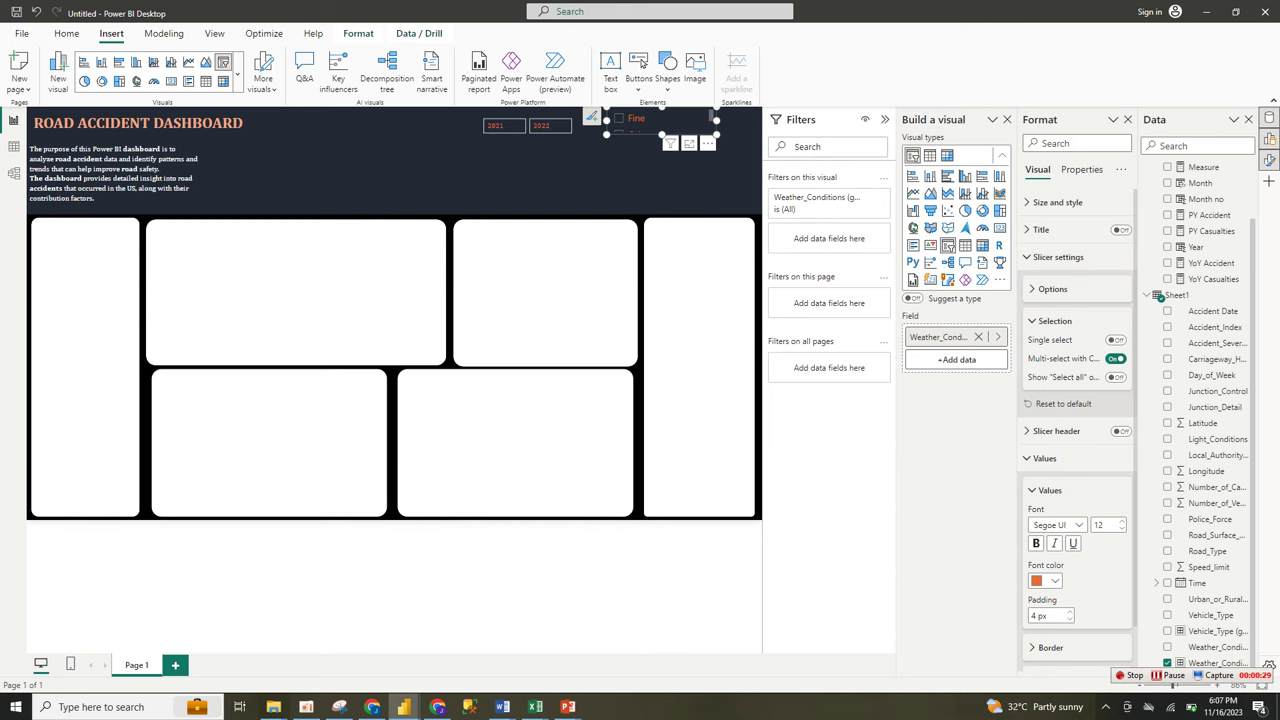
Set the weather conditions slicer's style to Tile
left_click(1049, 490)
left_click(1052, 289)
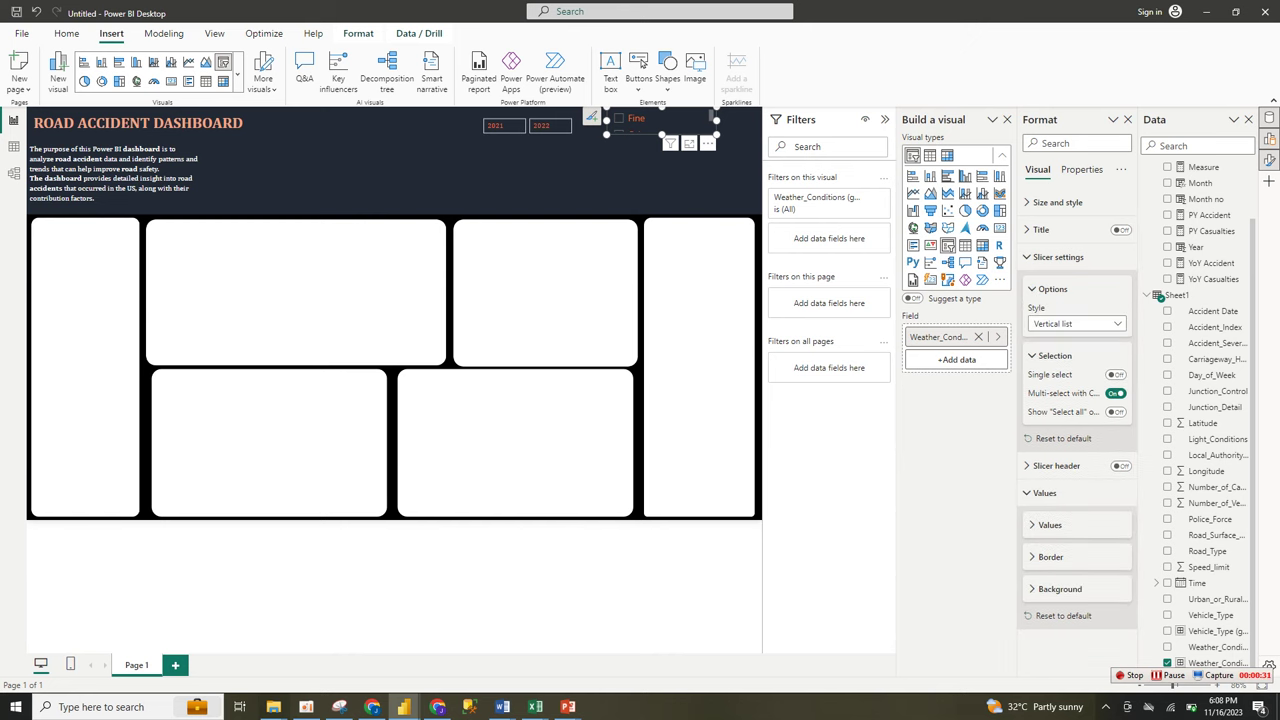
left_click(1076, 323)
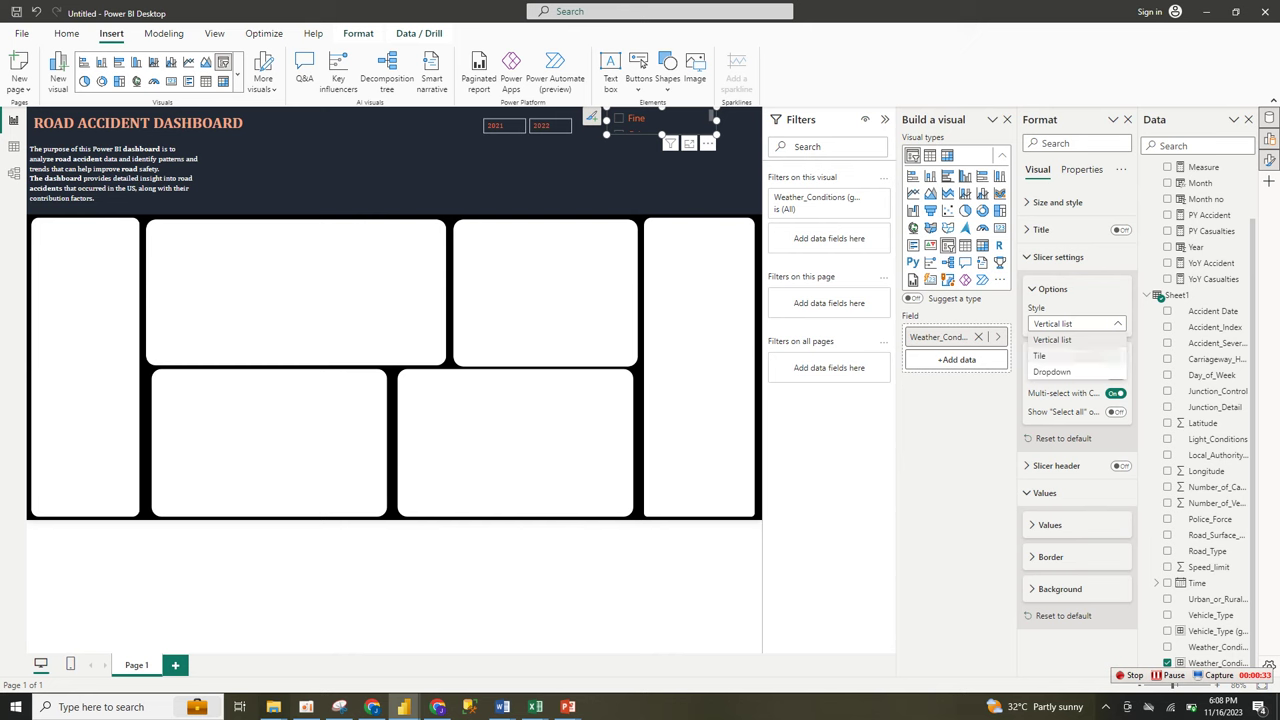
left_click(1040, 356)
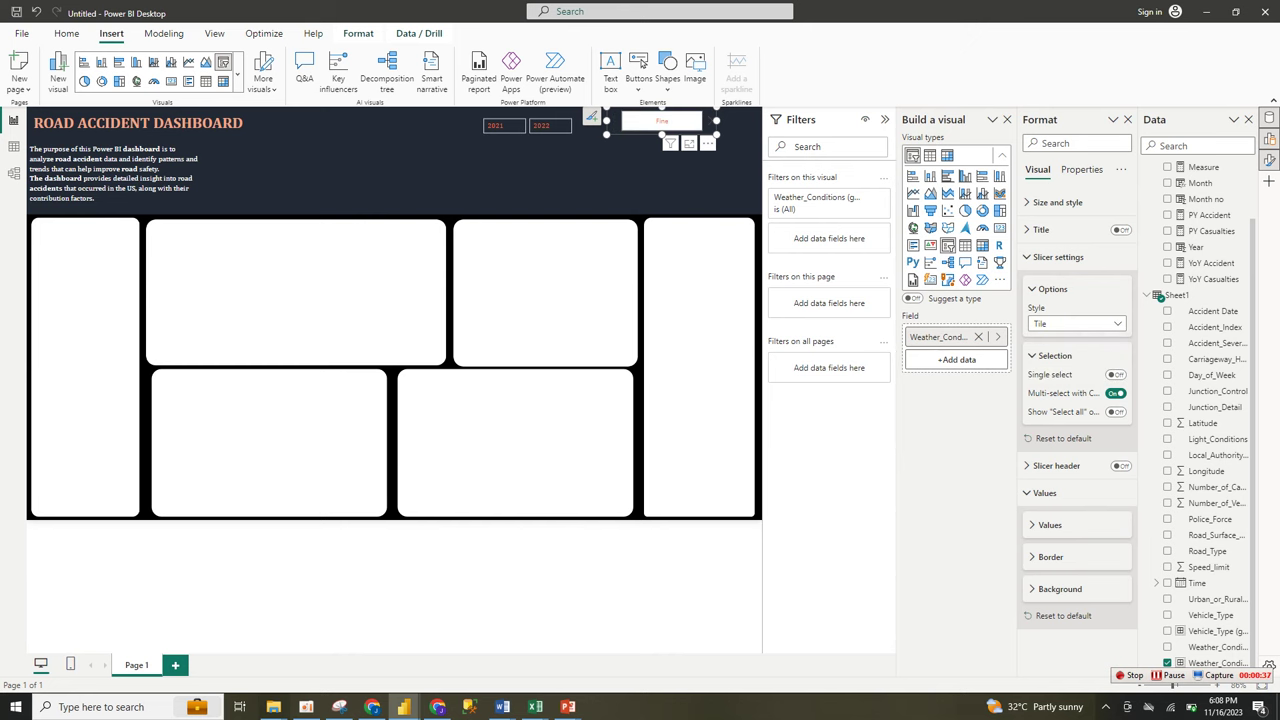
left_click(1076, 323)
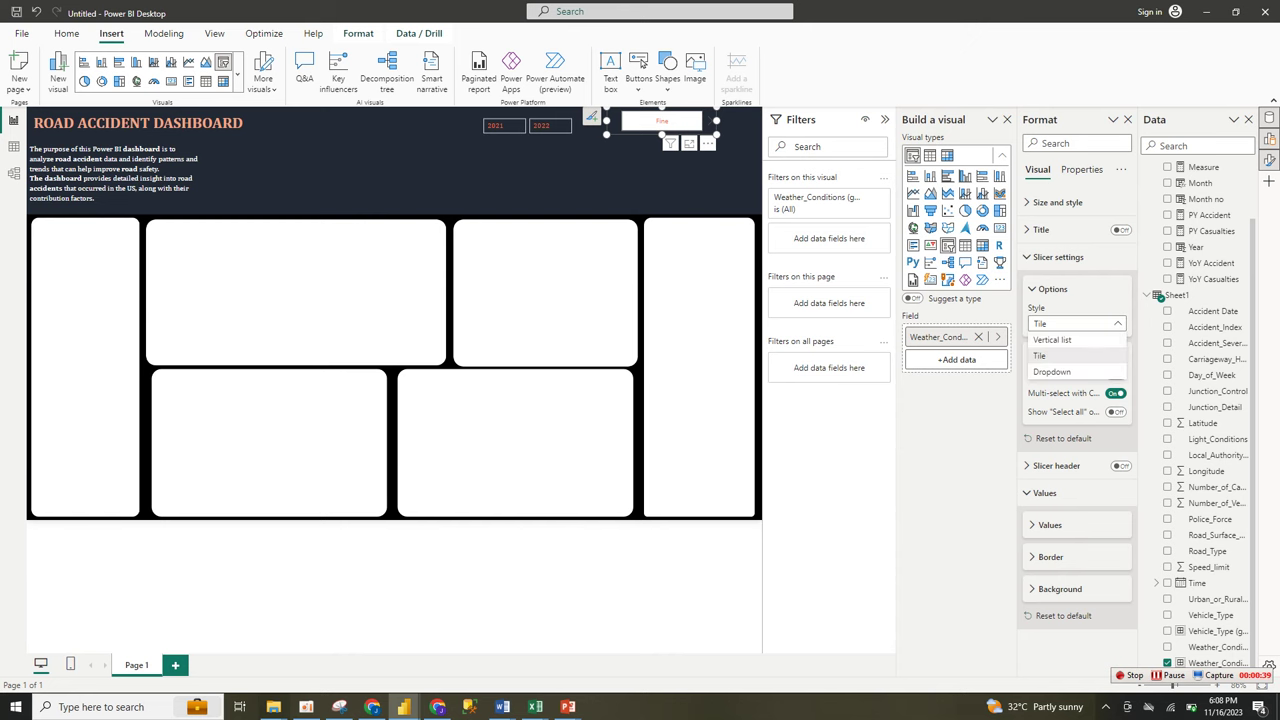
left_click(1040, 356)
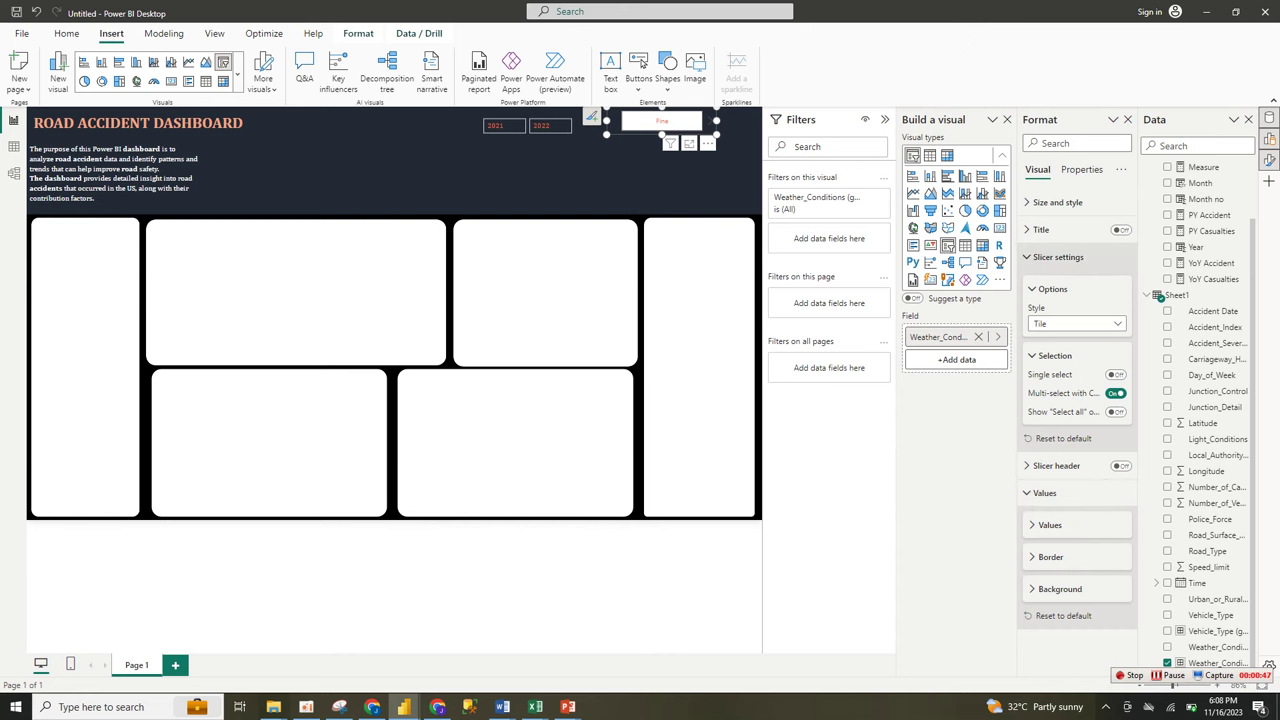
left_click(1058, 257)
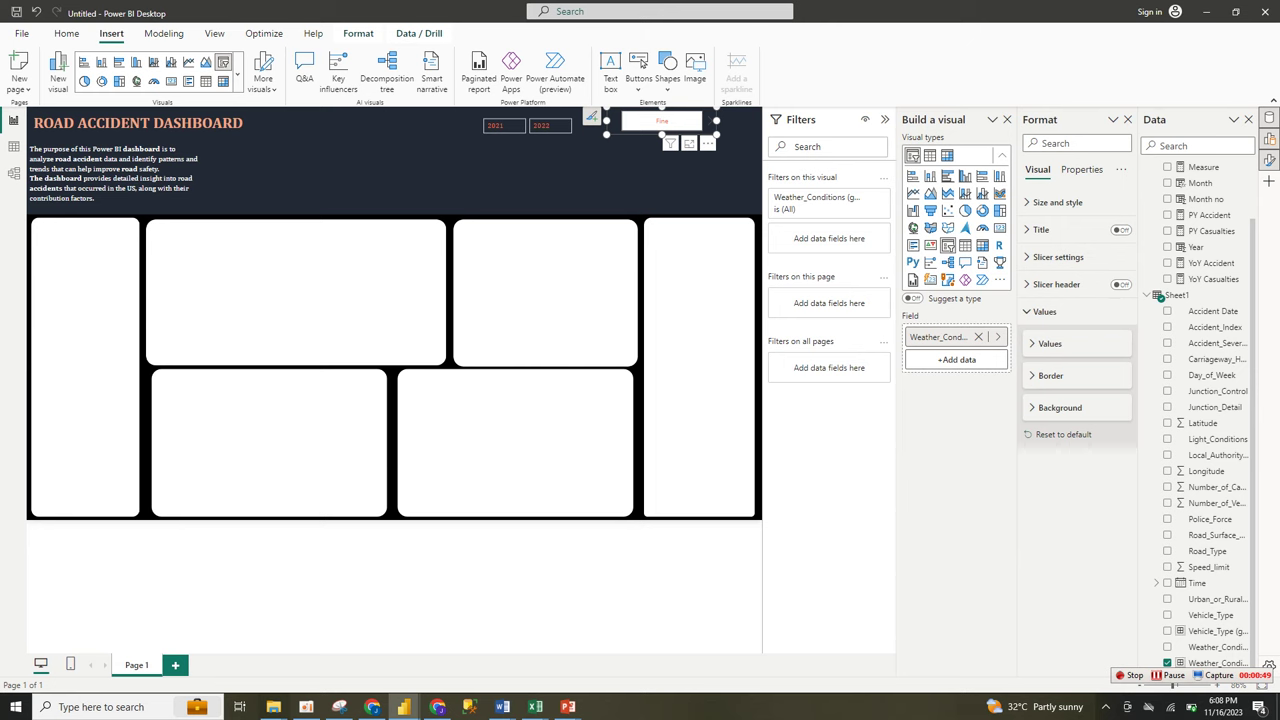
left_click(1059, 407)
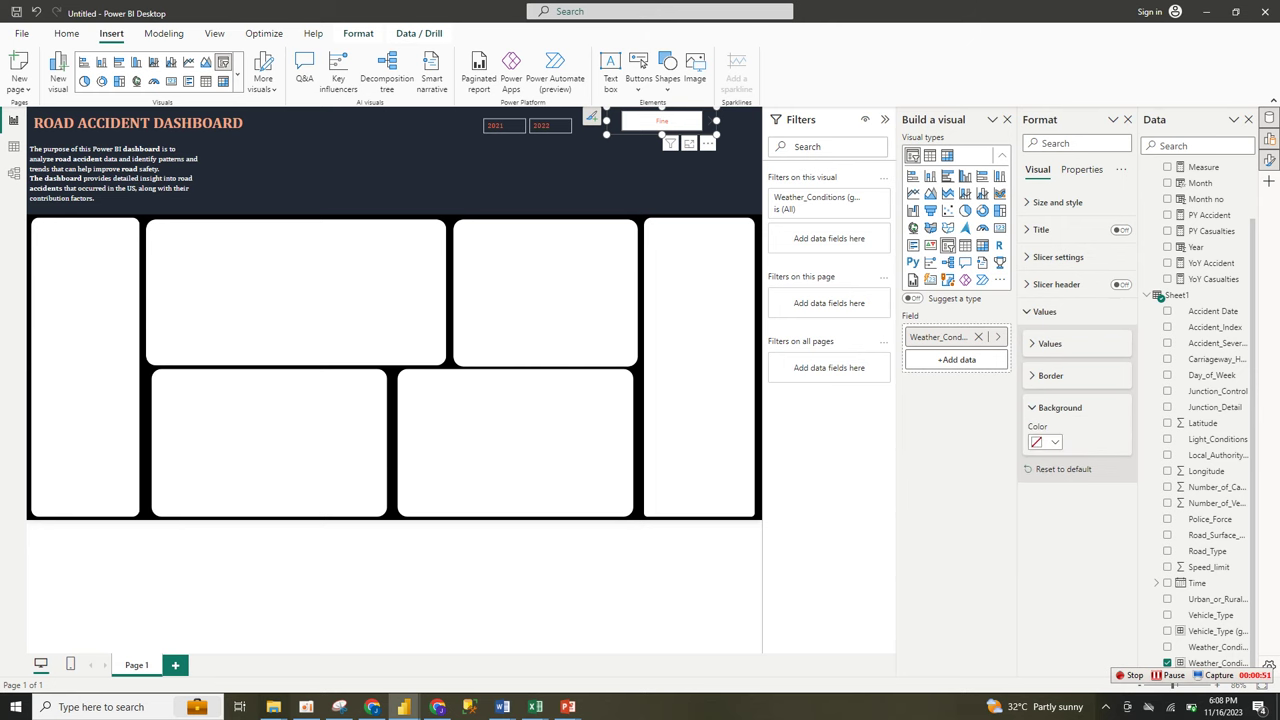
left_click(1059, 407)
left_click(1058, 257)
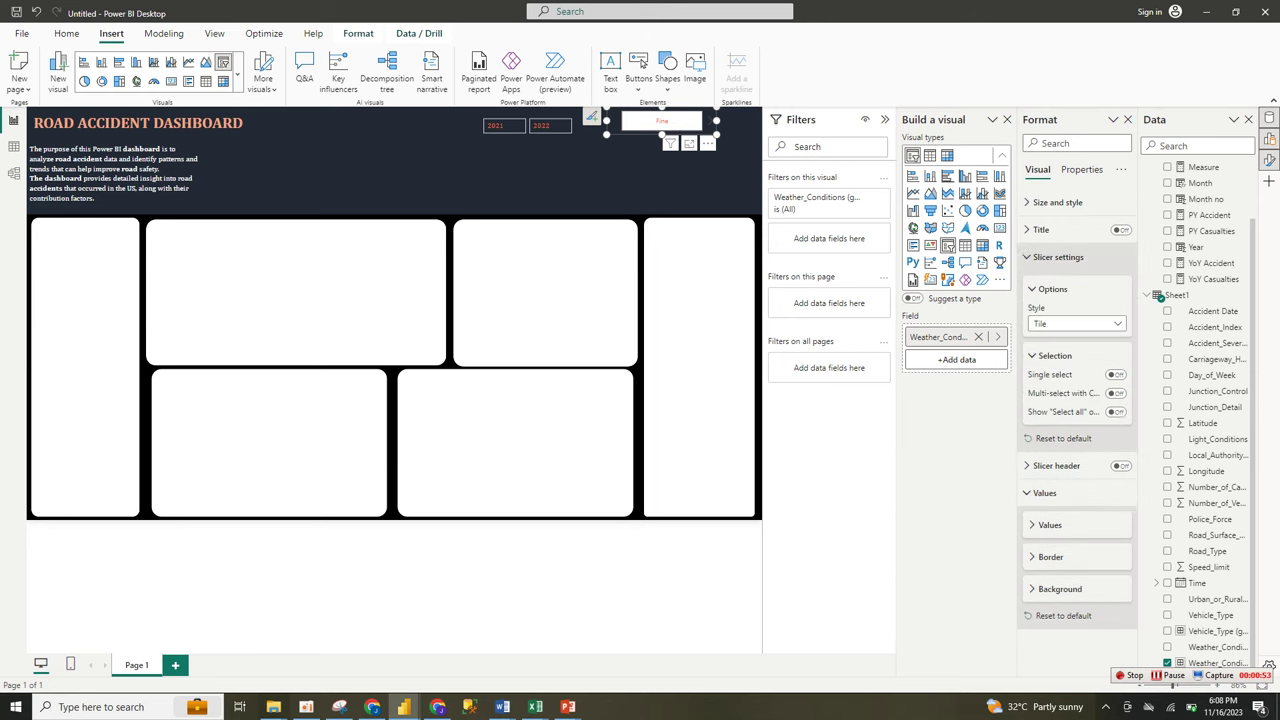
left_click(1076, 323)
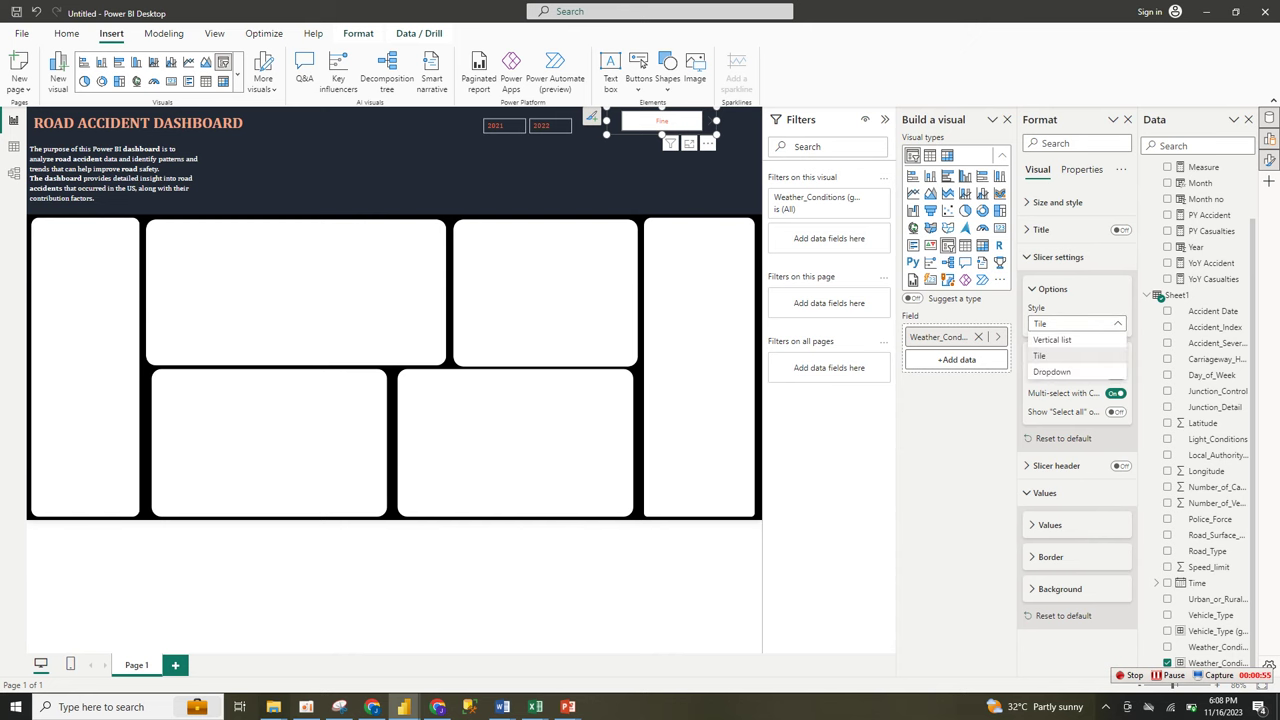
key("Escape")
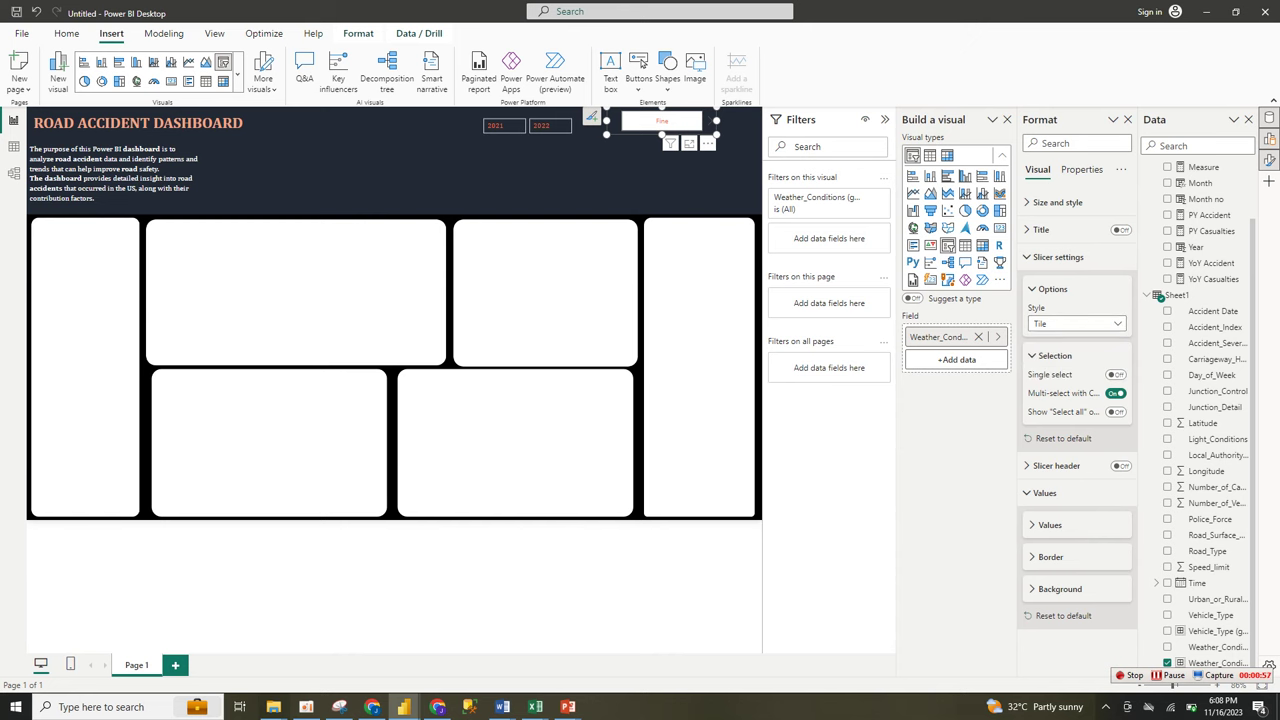
left_click(1052, 289)
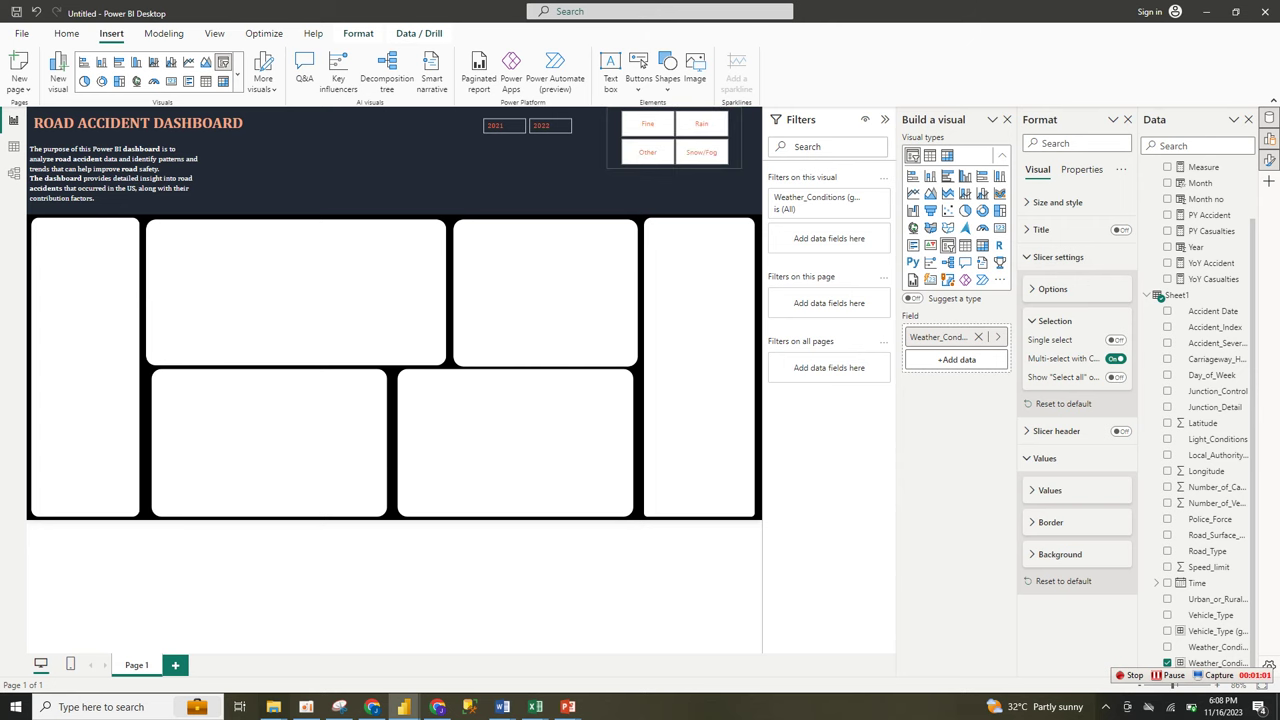
Shift the Year slicer left and resize the weather slicer so Fine, Other, Rain and Snow/Fog fit in one row
left_click_drag(684, 153, 684, 156)
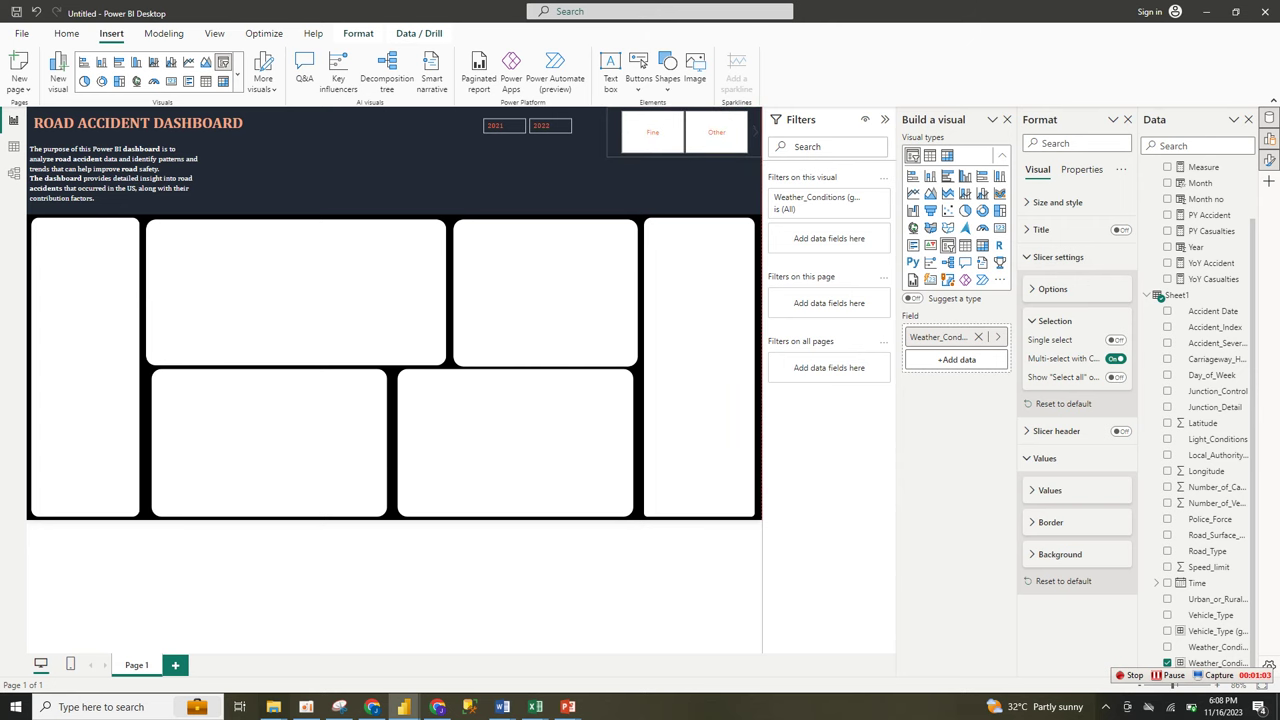
left_click_drag(552, 129, 504, 128)
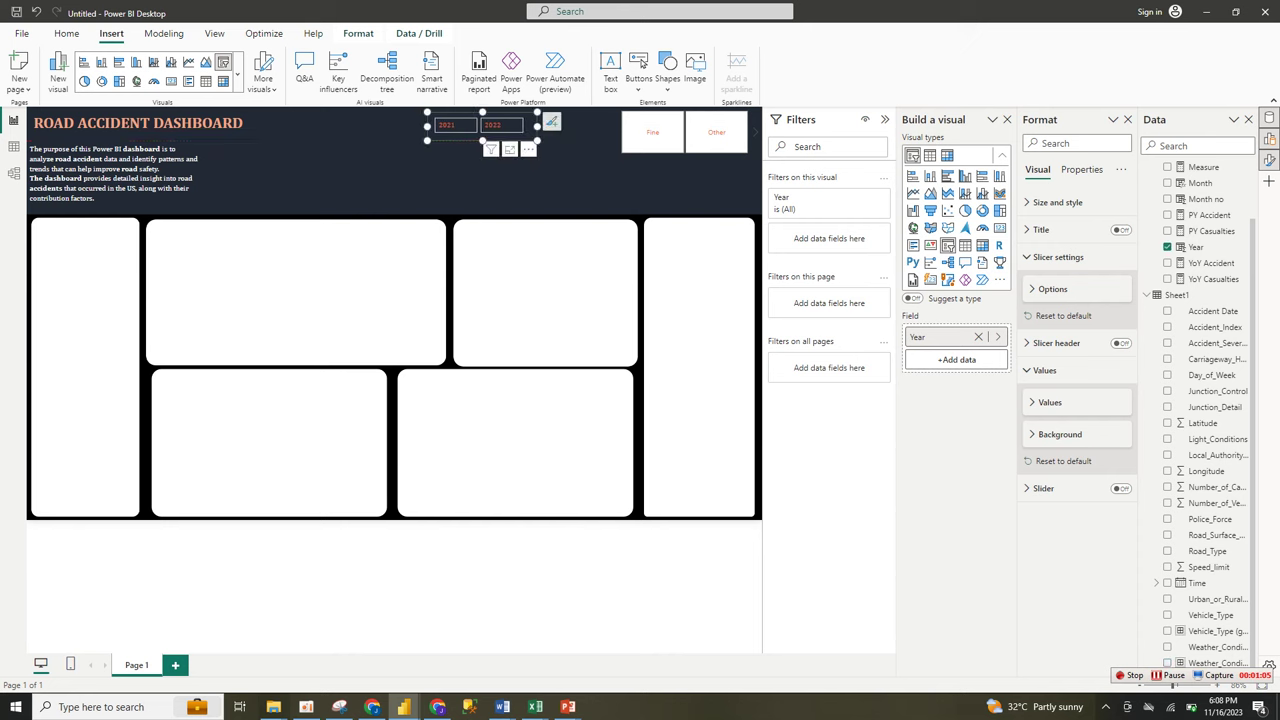
left_click(654, 134)
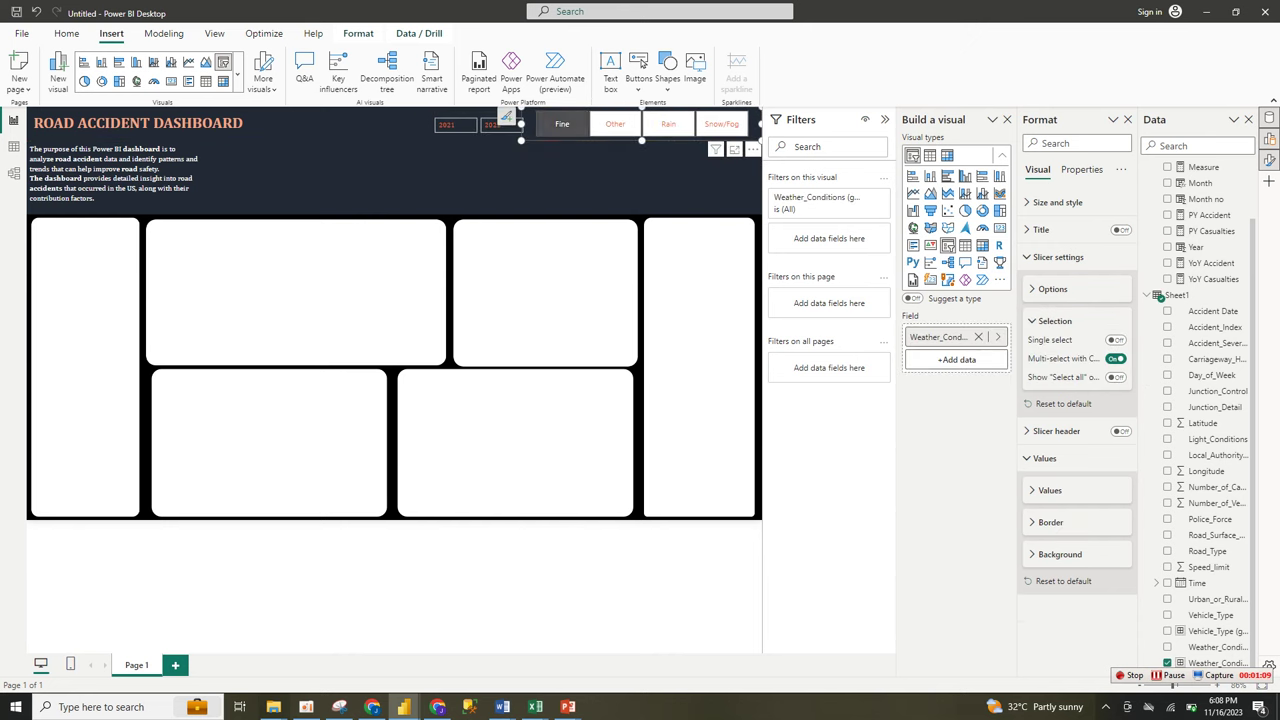
left_click(562, 124)
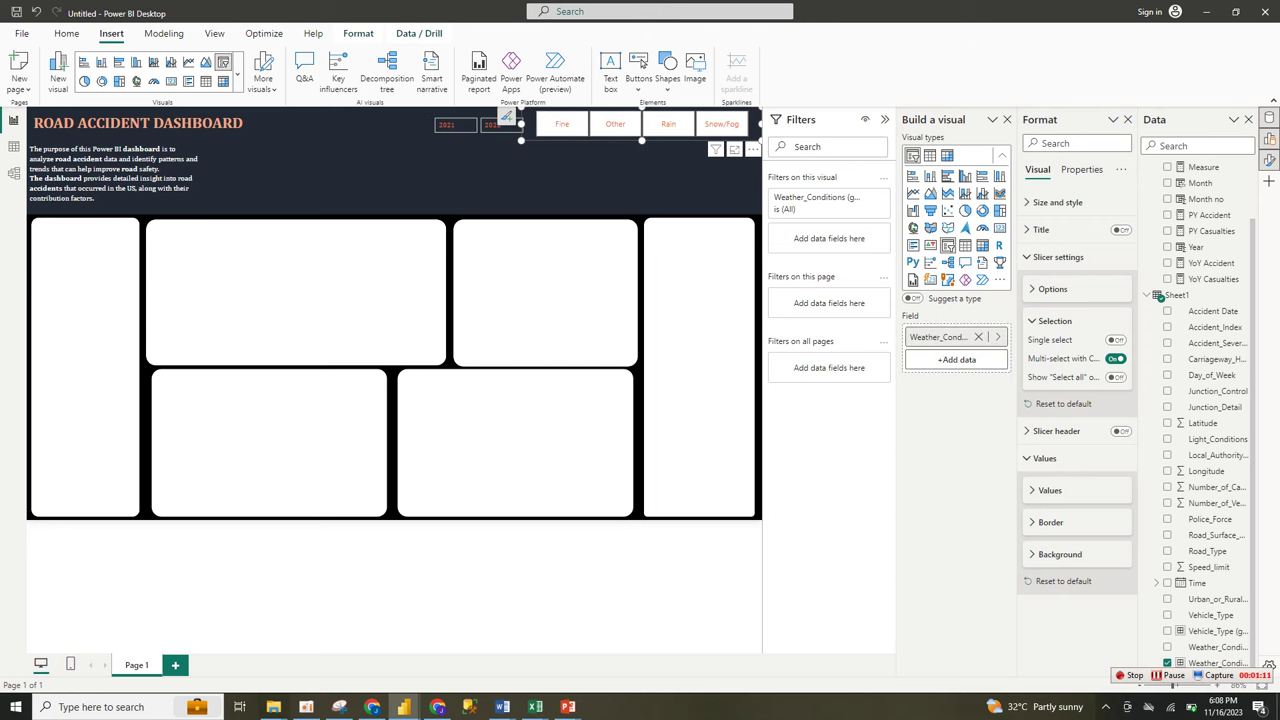
Change the Year slicer's style to Tile to match the weather conditions slicer
left_click(507, 118)
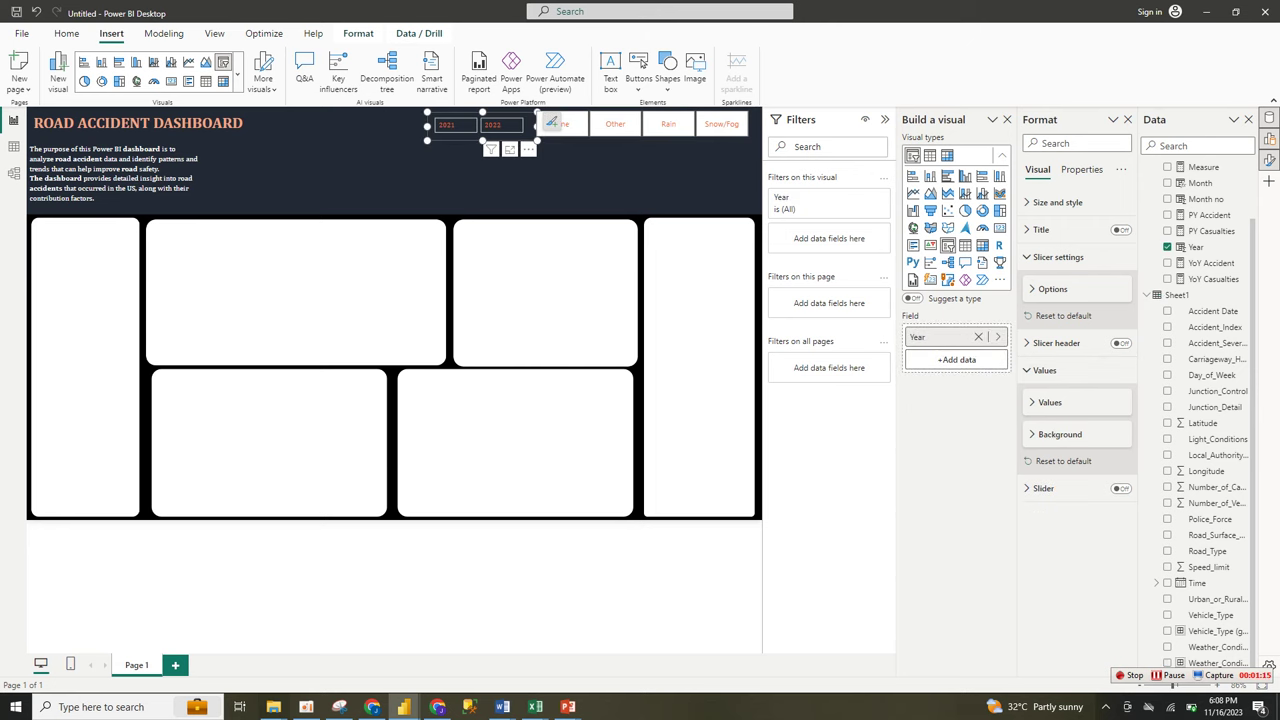
left_click(1052, 289)
left_click(1076, 323)
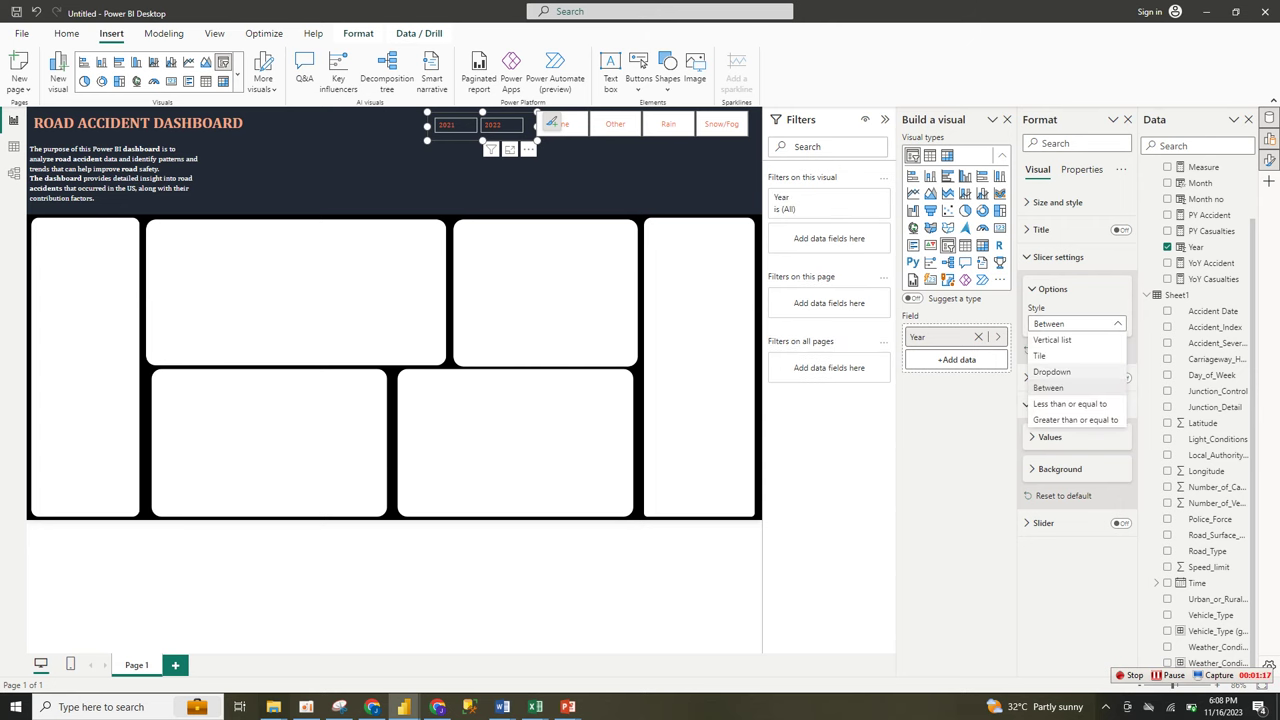
left_click(1040, 355)
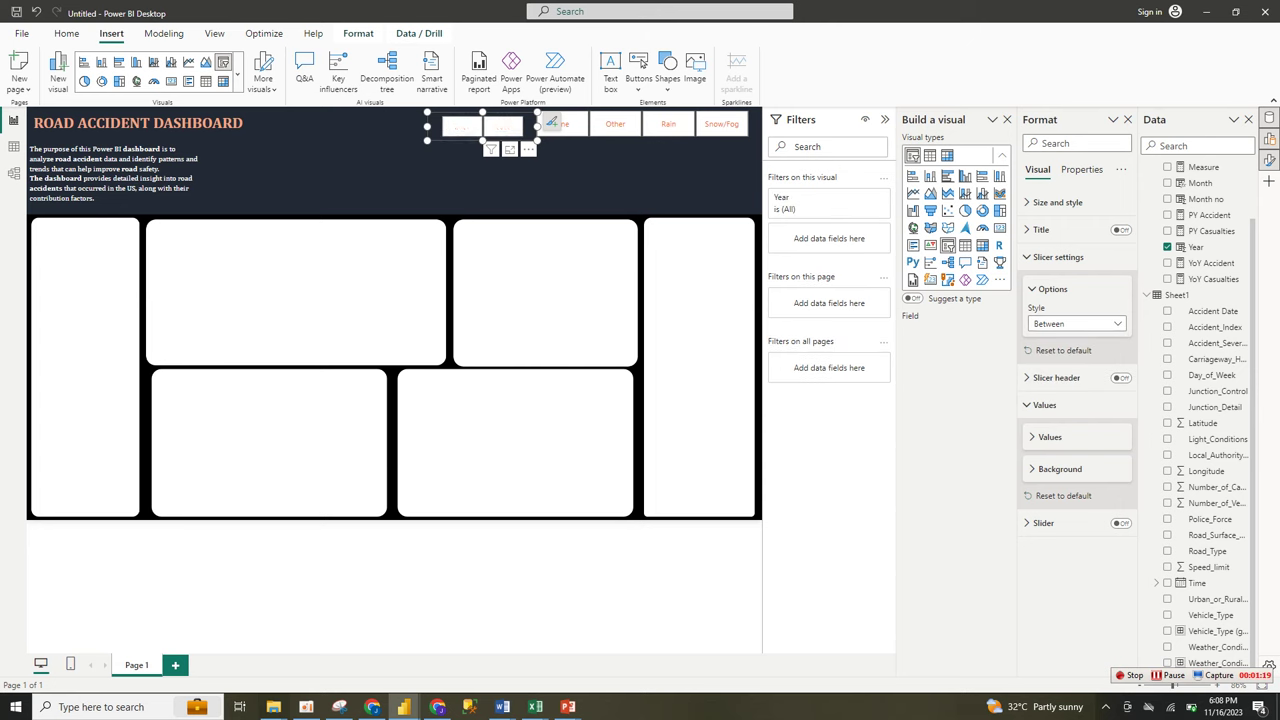
Widen the Year slicer leftward to fit the 2021 and 2022 tiles, and nudge the weather conditions slicer slightly down
left_click_drag(427, 126, 412, 126)
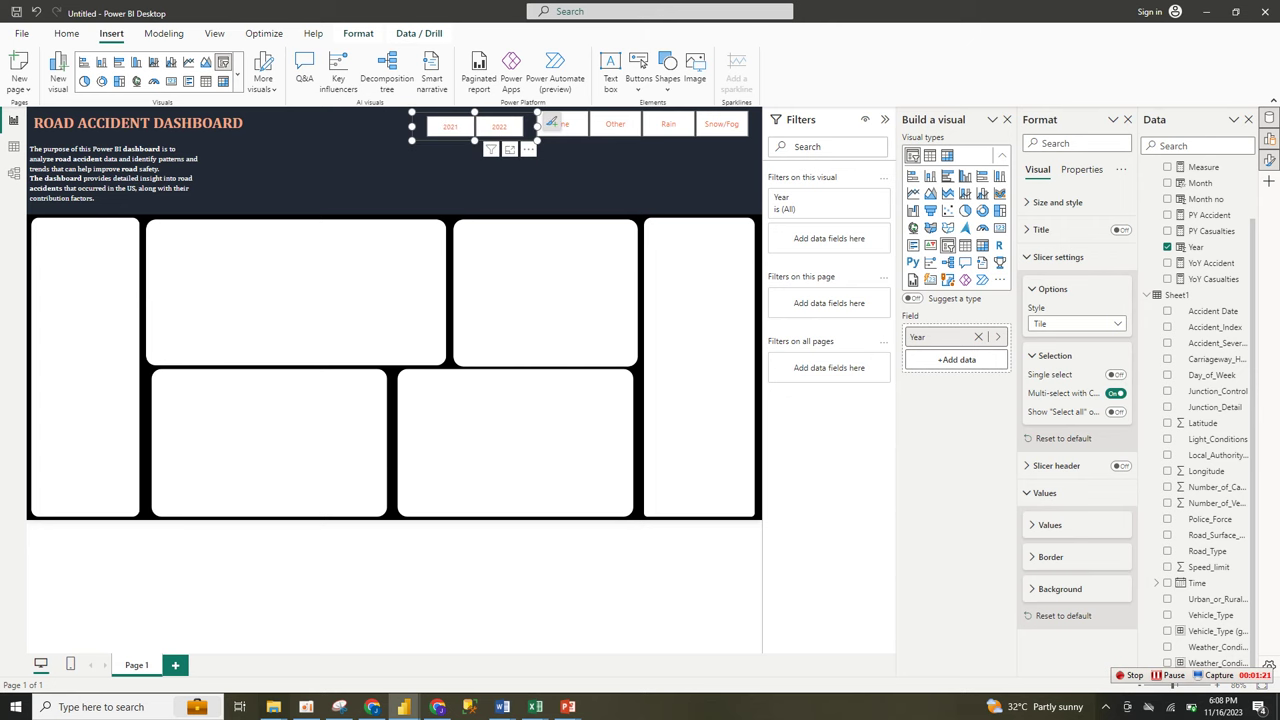
left_click(646, 172)
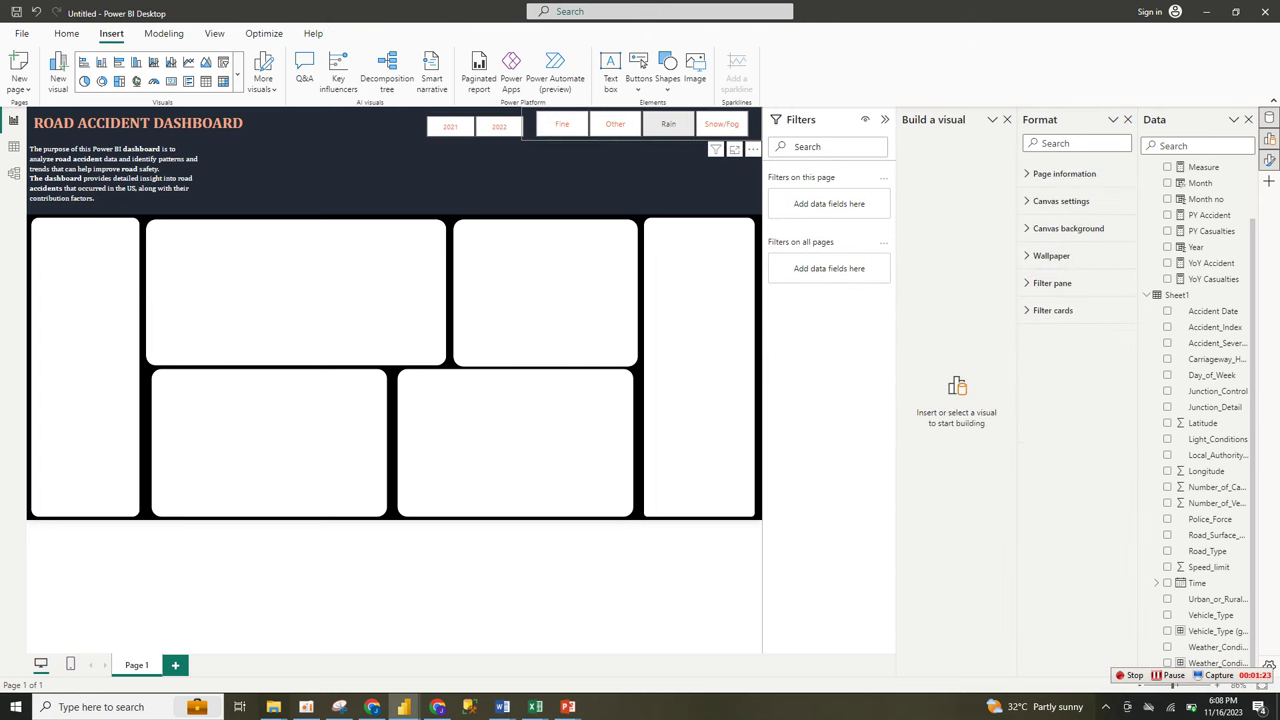
left_click(641, 114)
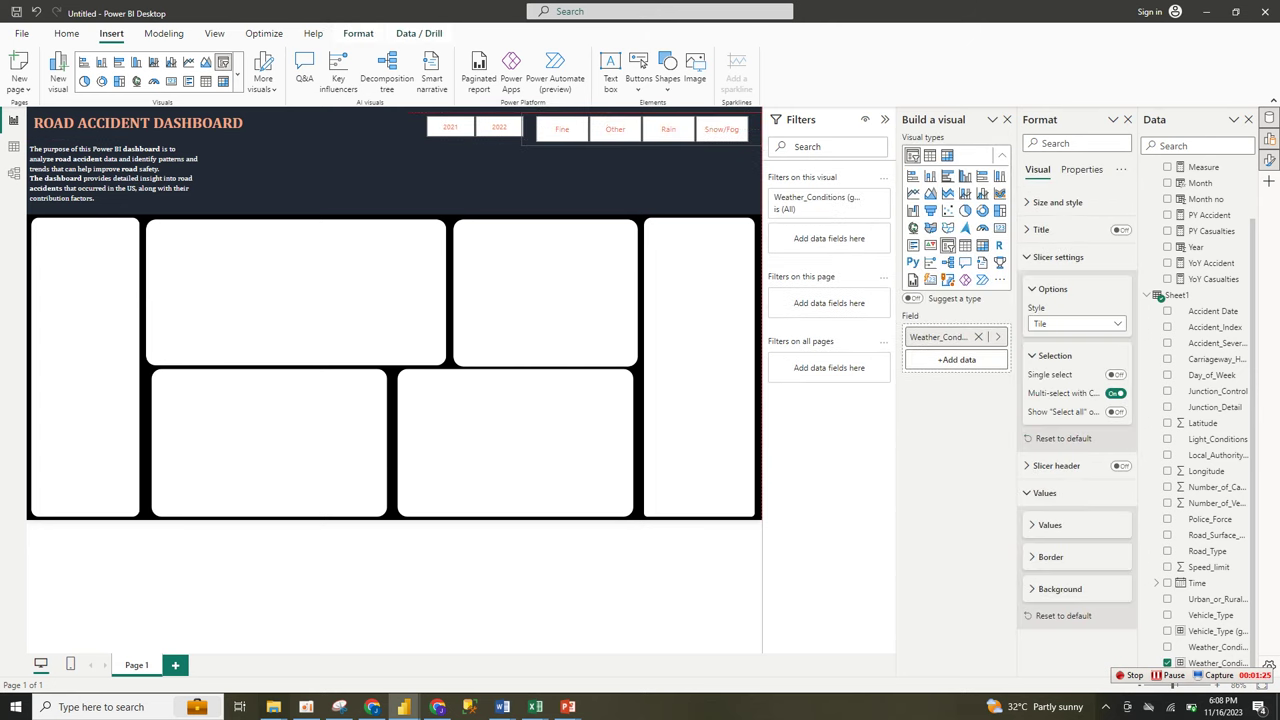
Turn on the weather conditions slicer's title and enter "Weather Conditon" as its text
left_click(505, 124)
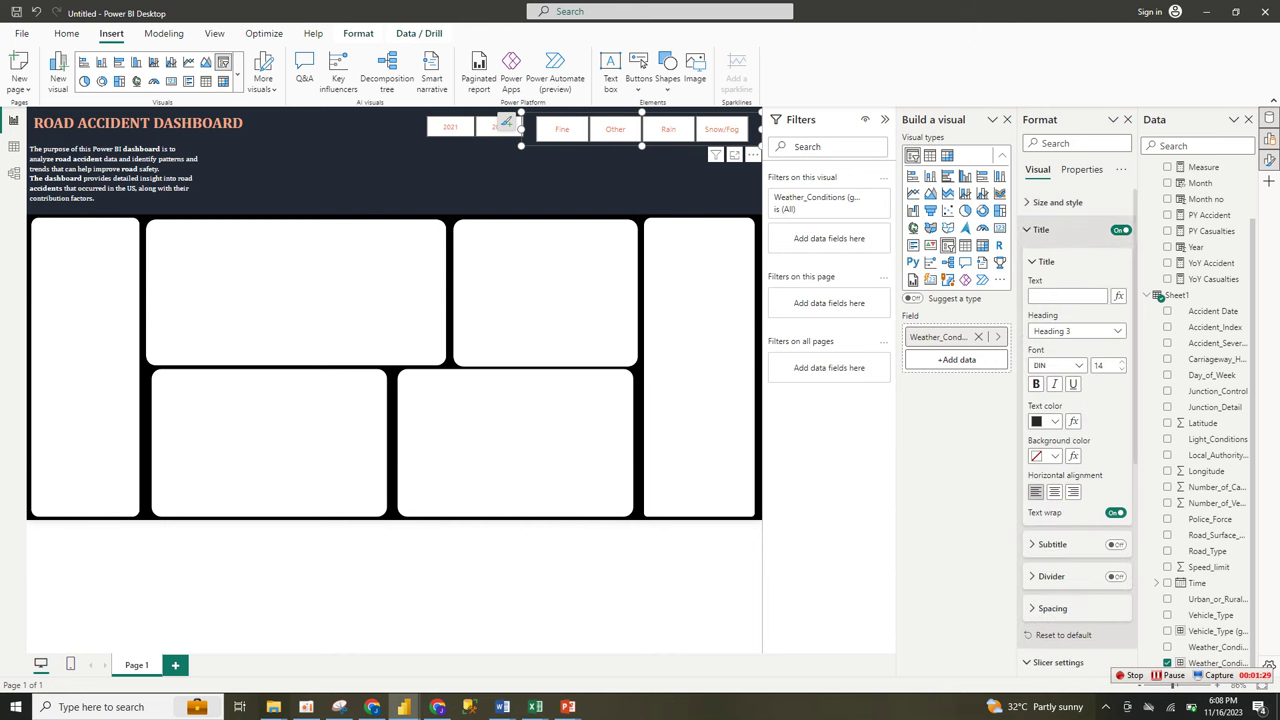
type("We")
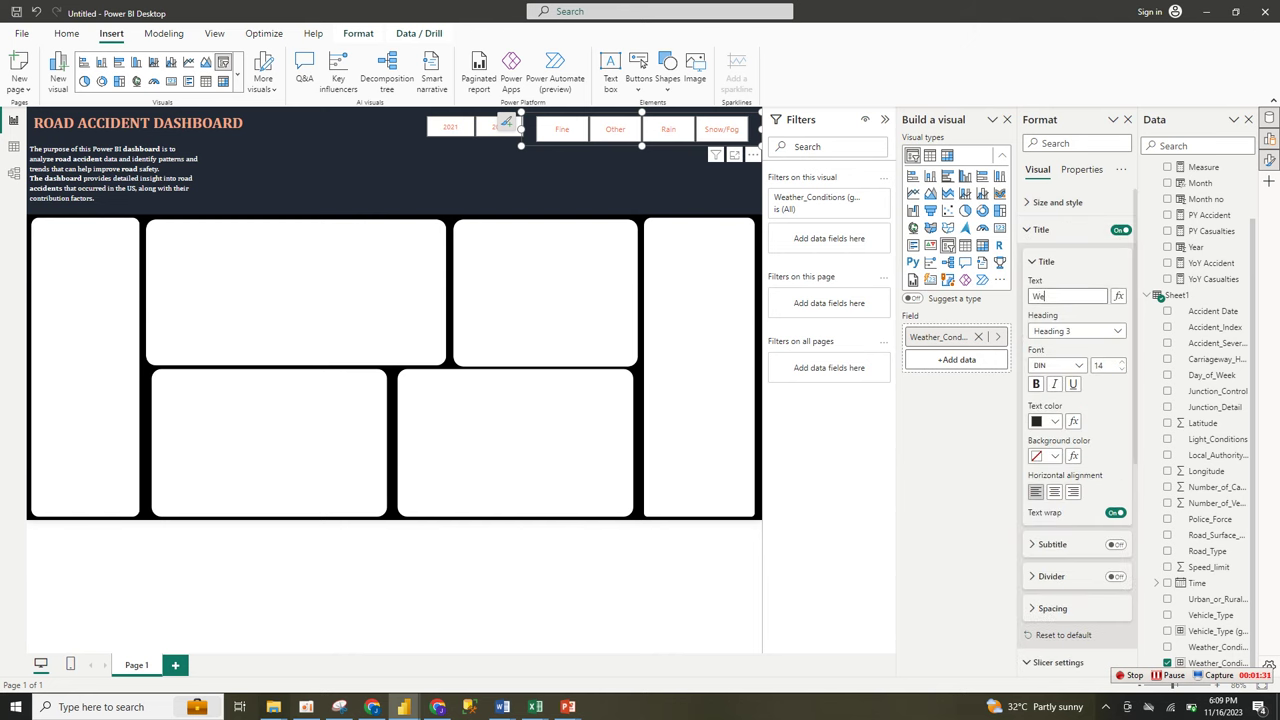
type("ather")
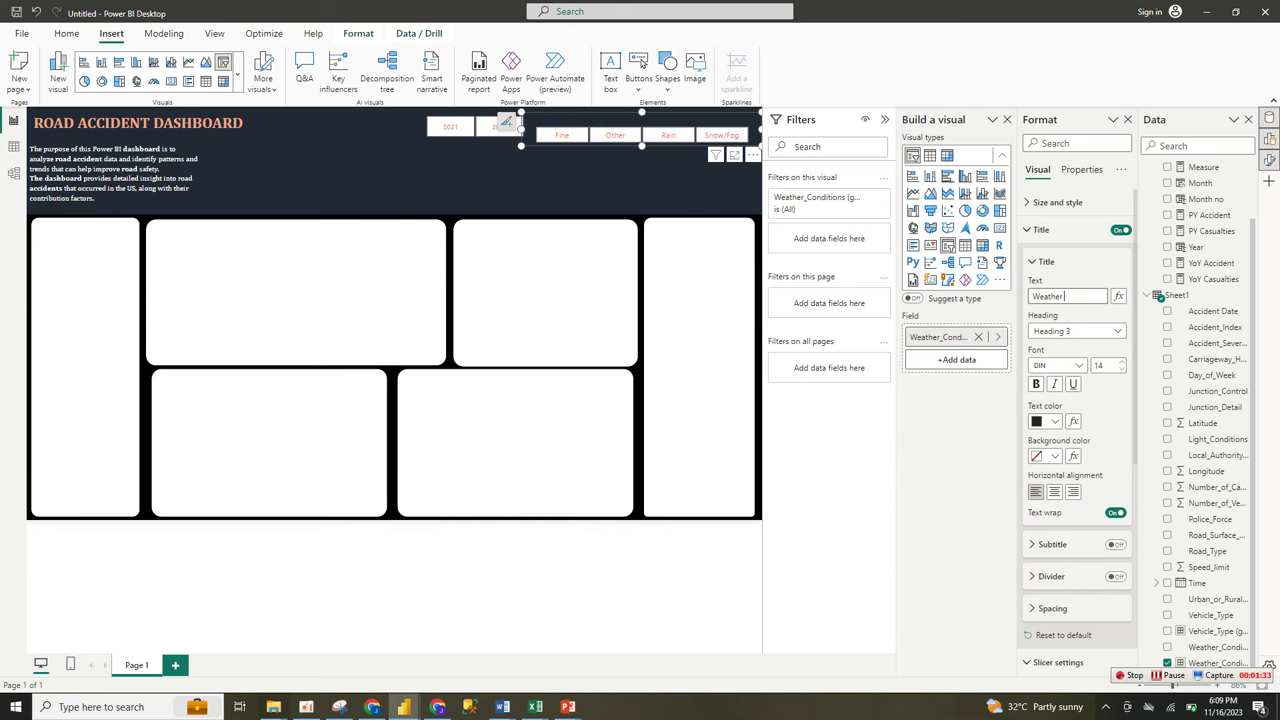
type(" Conditoon")
key("BackSpace")
key("BackSpace")
type("n")
Format the weather slicer's title as centered, bold Cambria text in orange #E66C37
left_click(1054, 491)
left_click(1036, 384)
left_click(1055, 365)
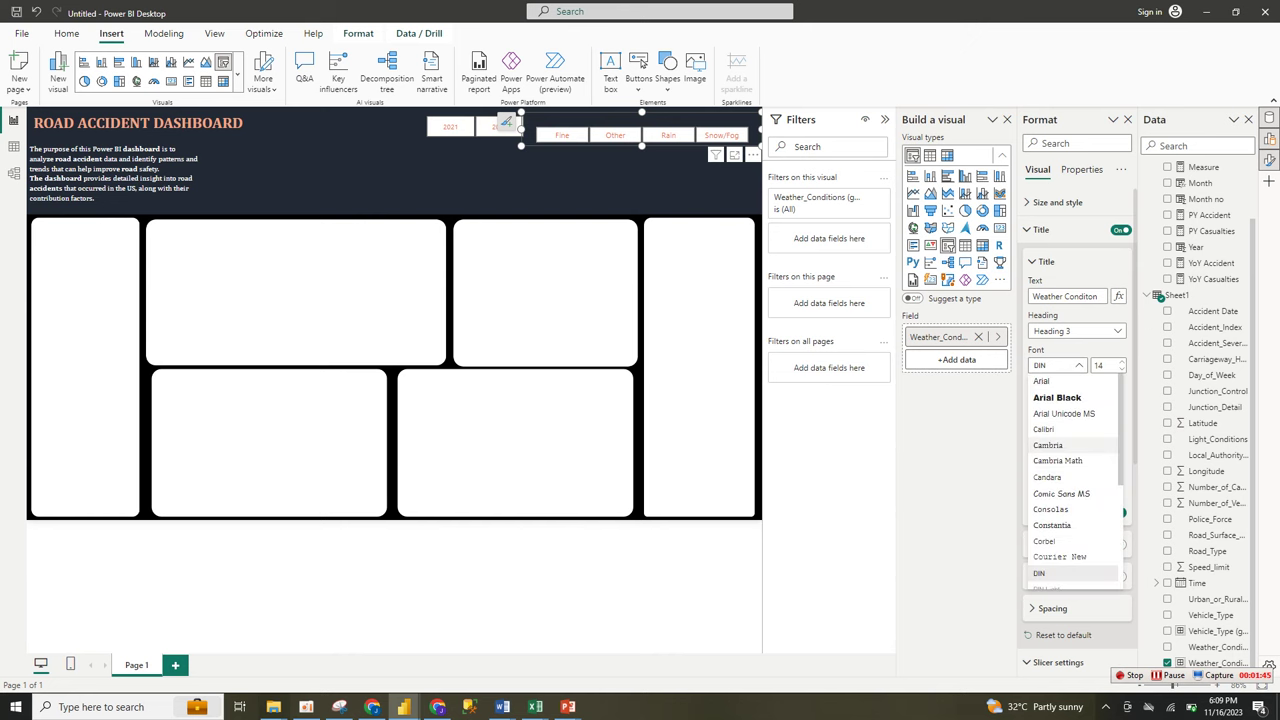
left_click(1048, 445)
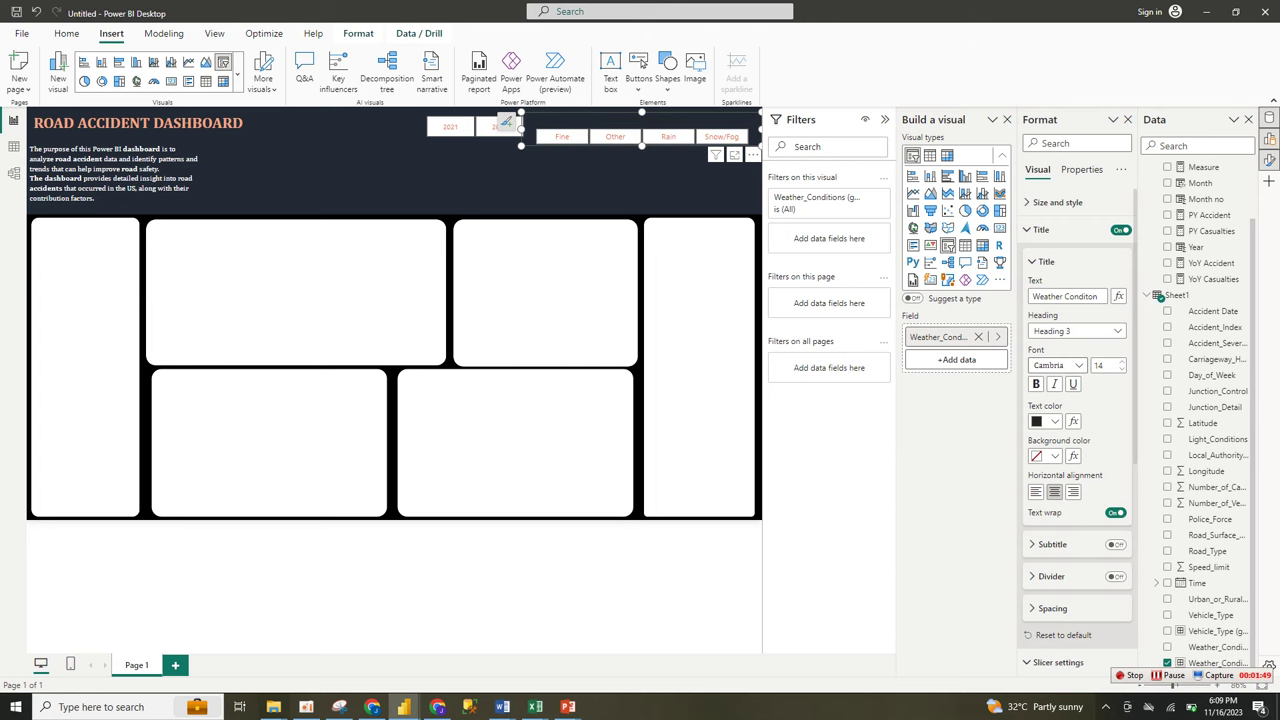
left_click(1054, 421)
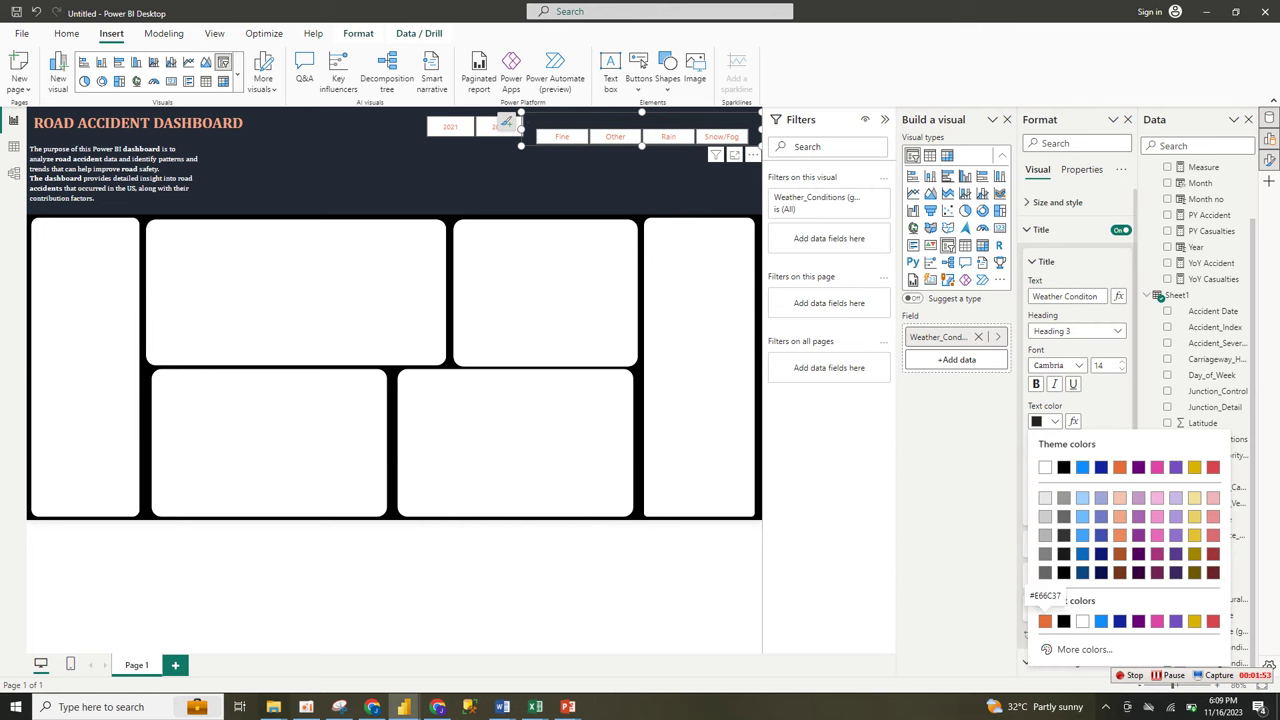
left_click(1045, 621)
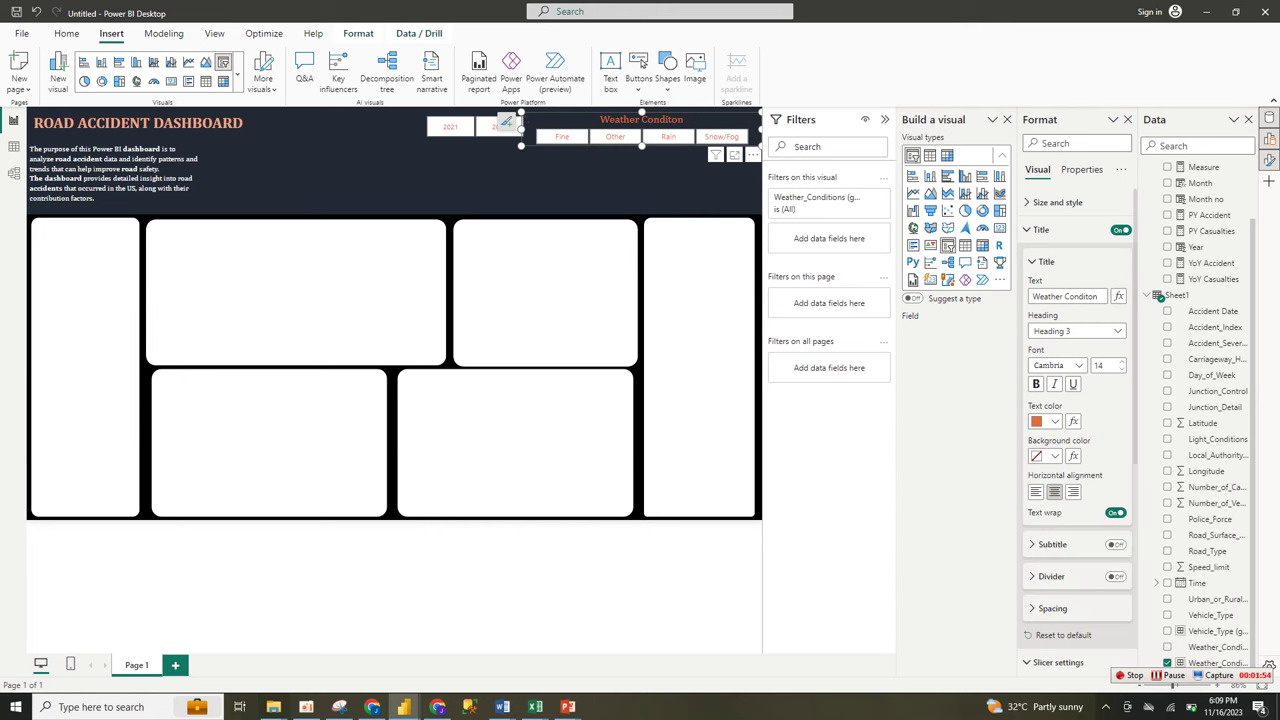
Reposition the Year slicer slightly right and down, and narrow the weather slicer from its left edge to make room
left_click(506, 124)
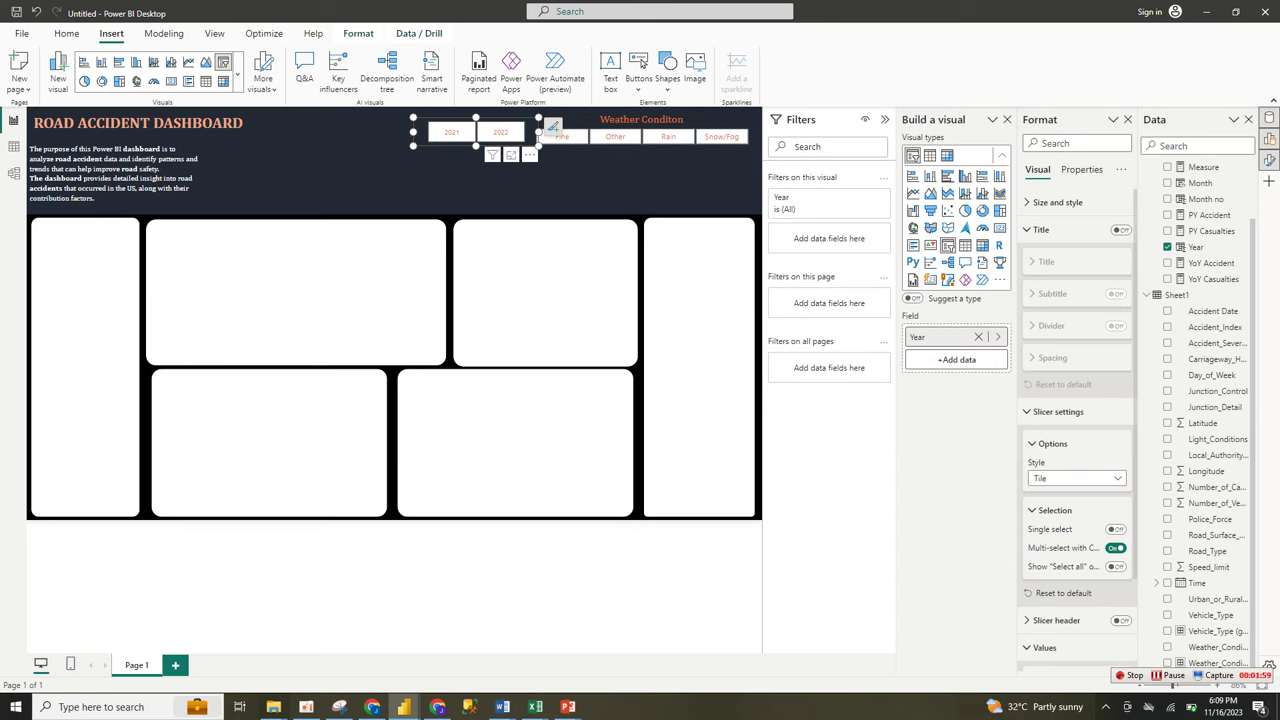
left_click_drag(553, 125, 540, 131)
left_click(541, 126)
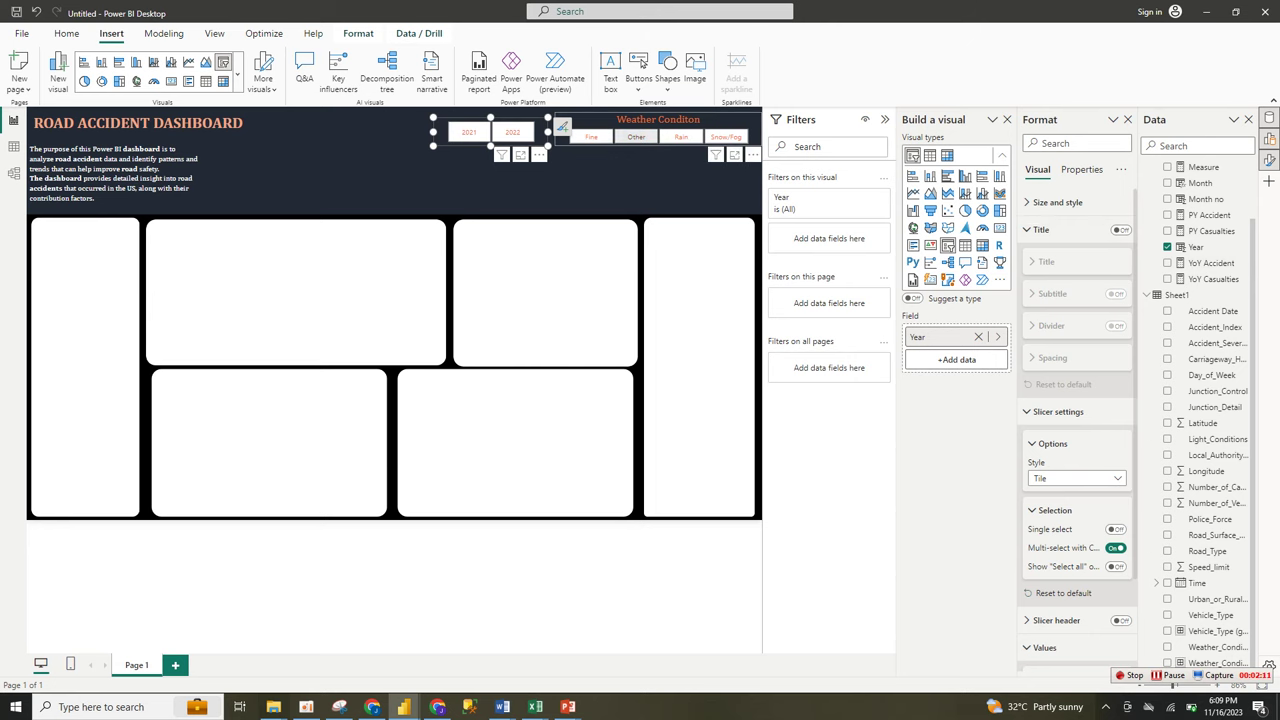
Set the weather conditions slicer's title font size to 11
left_click(637, 137)
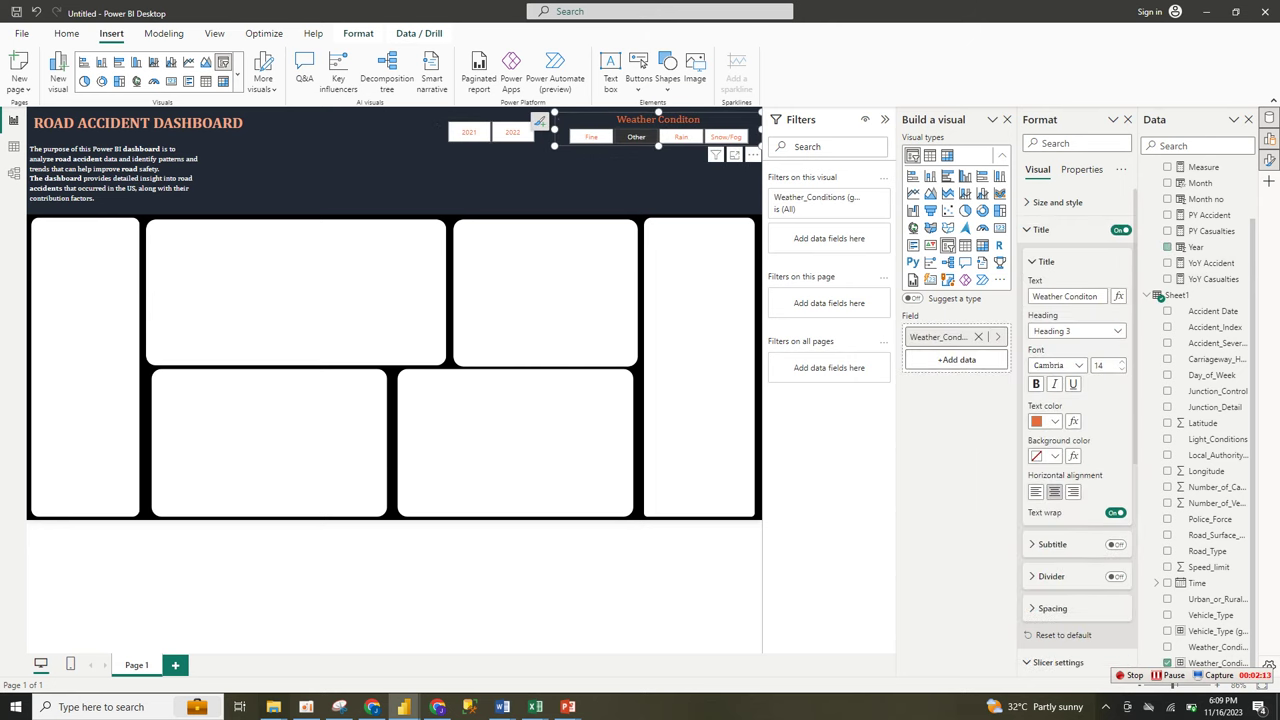
double_click(1099, 366)
key("BackSpace")
type("10")
key("BackSpace")
type("1")
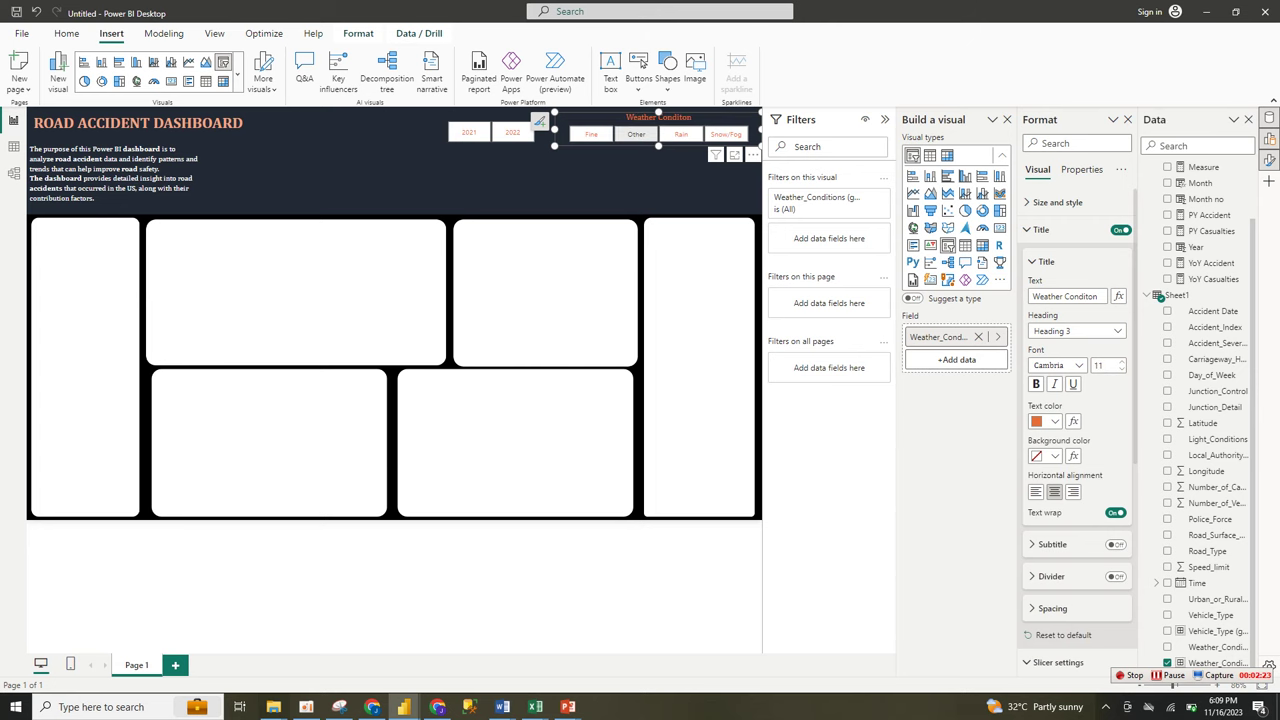
Move the Year slicer slightly right, closer to the weather conditions slicer
left_click(400, 170)
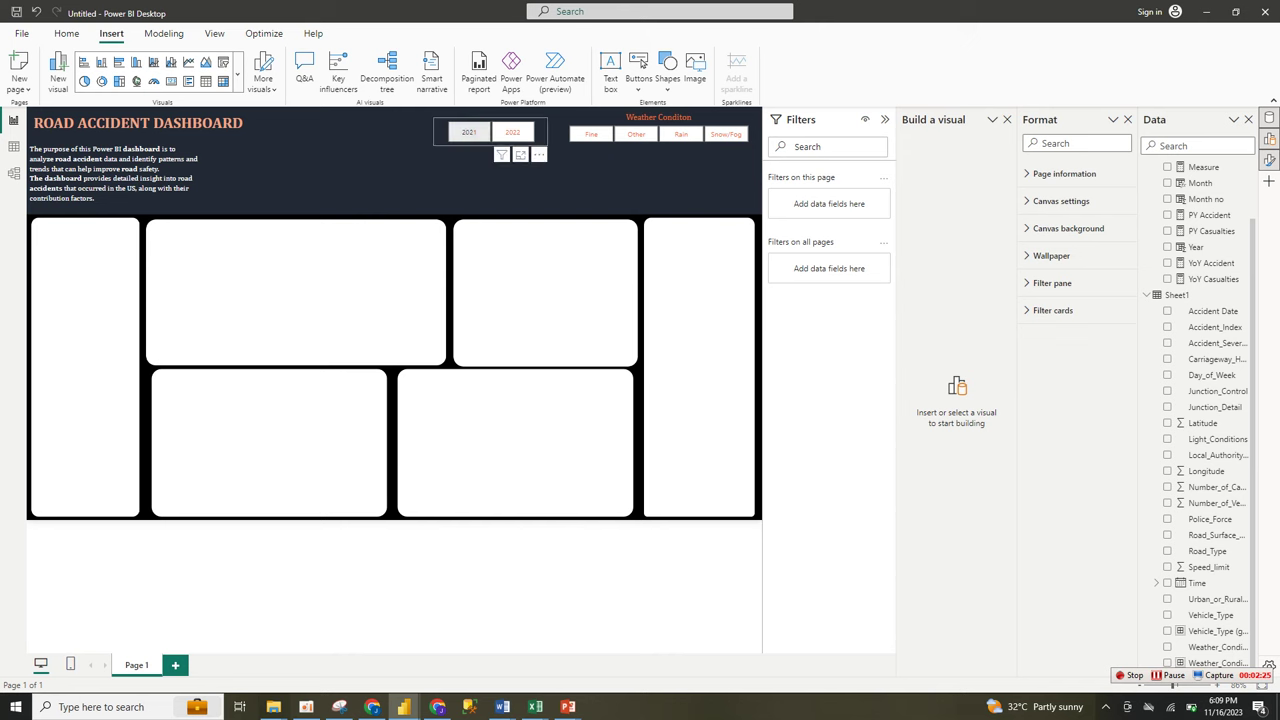
mouse_move(490, 122)
left_mouse_down()
mouse_move(523, 125)
mouse_move(506, 122)
left_mouse_up()
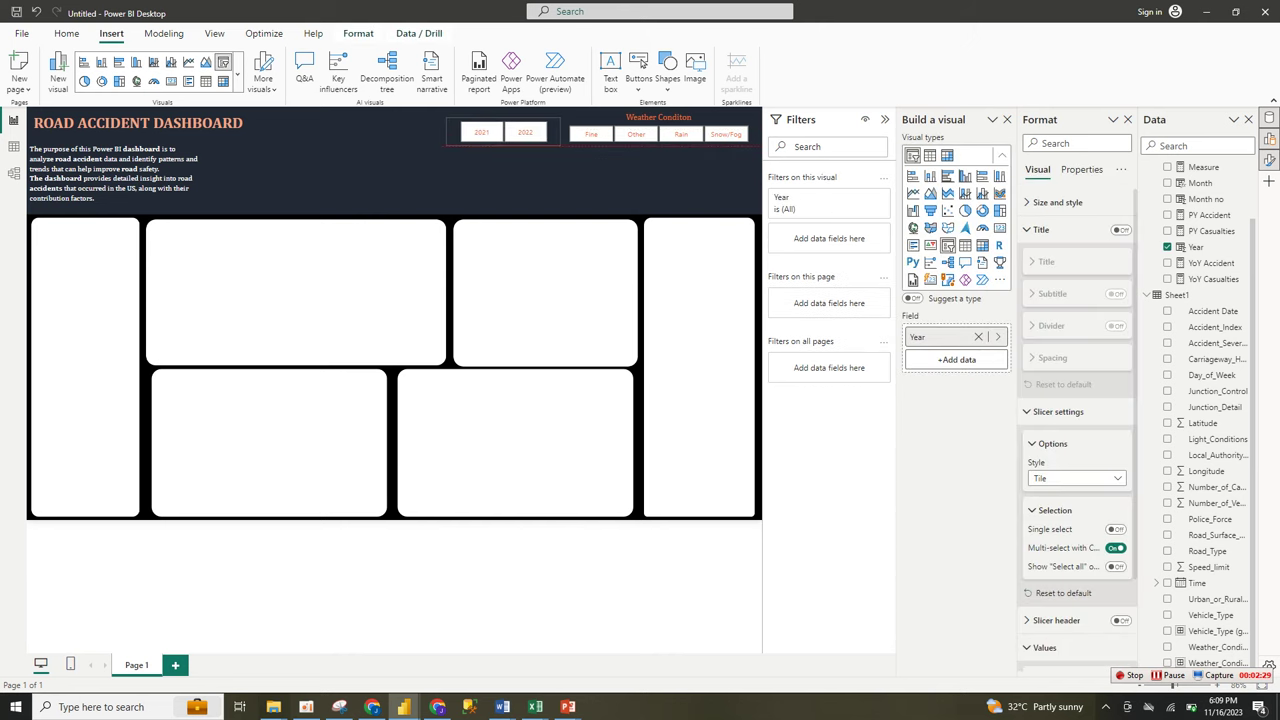
left_click(394, 165)
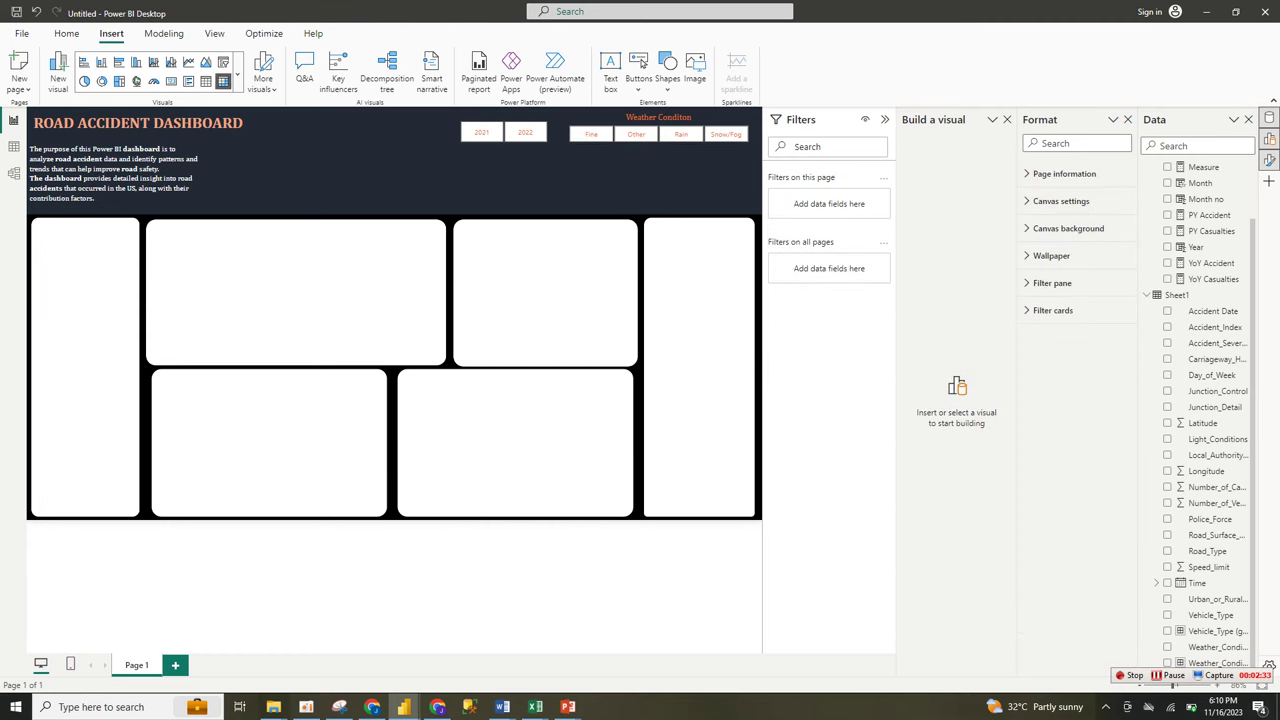
Insert a Card (new) visual on the report page and add the Accident_Index field as its data
left_click(237, 89)
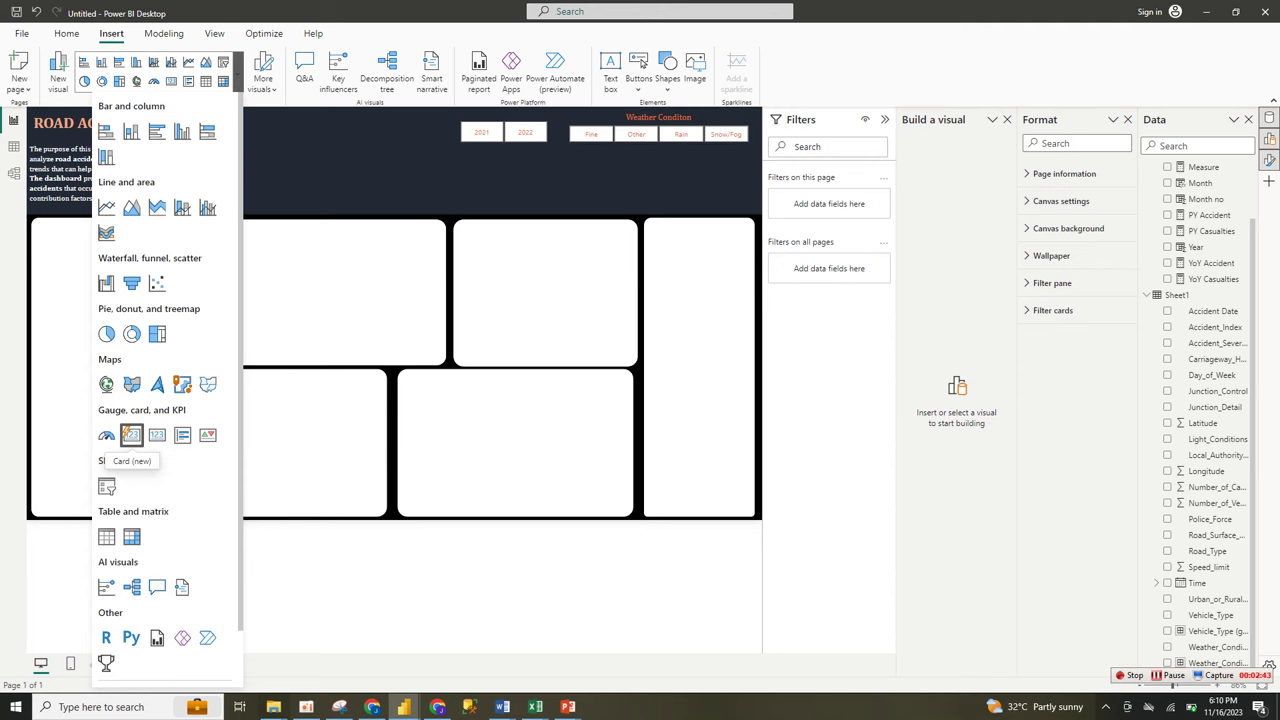
left_click(131, 434)
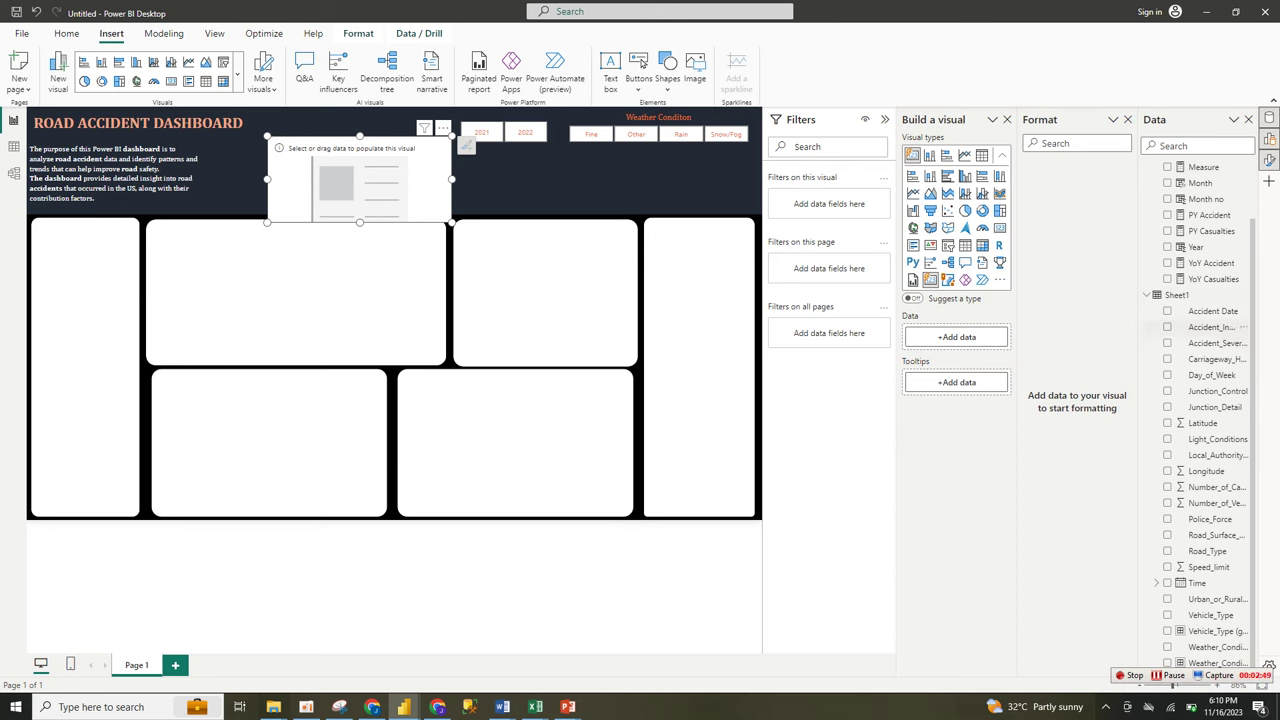
left_click_drag(1210, 327, 956, 337)
Set the card's Accident_Index aggregation to Count (Distinct)
left_click(997, 337)
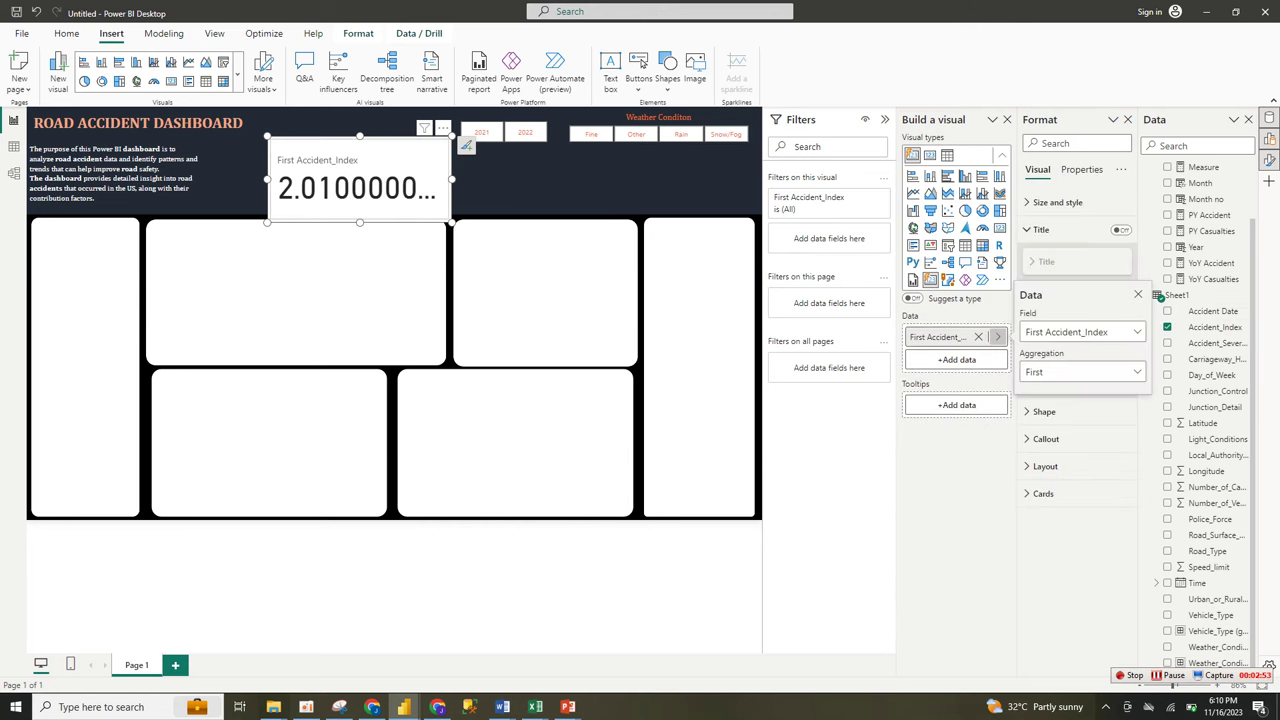
left_click(1082, 372)
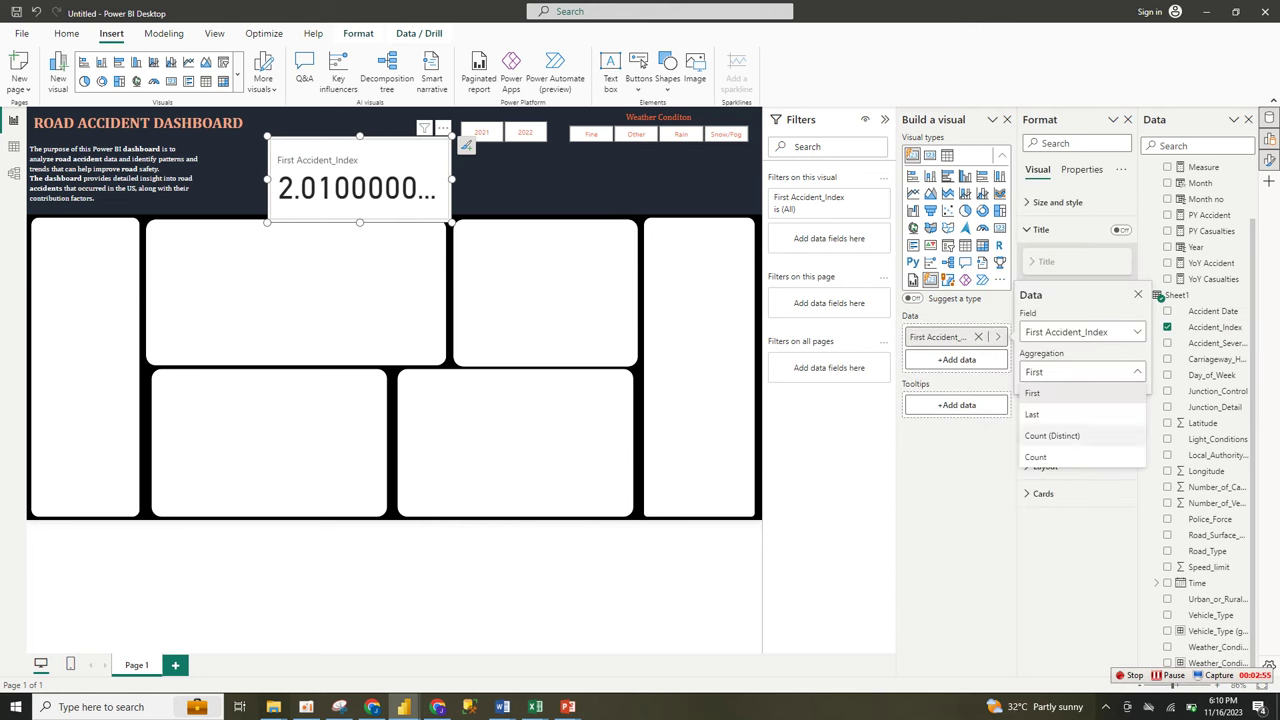
left_click(1053, 436)
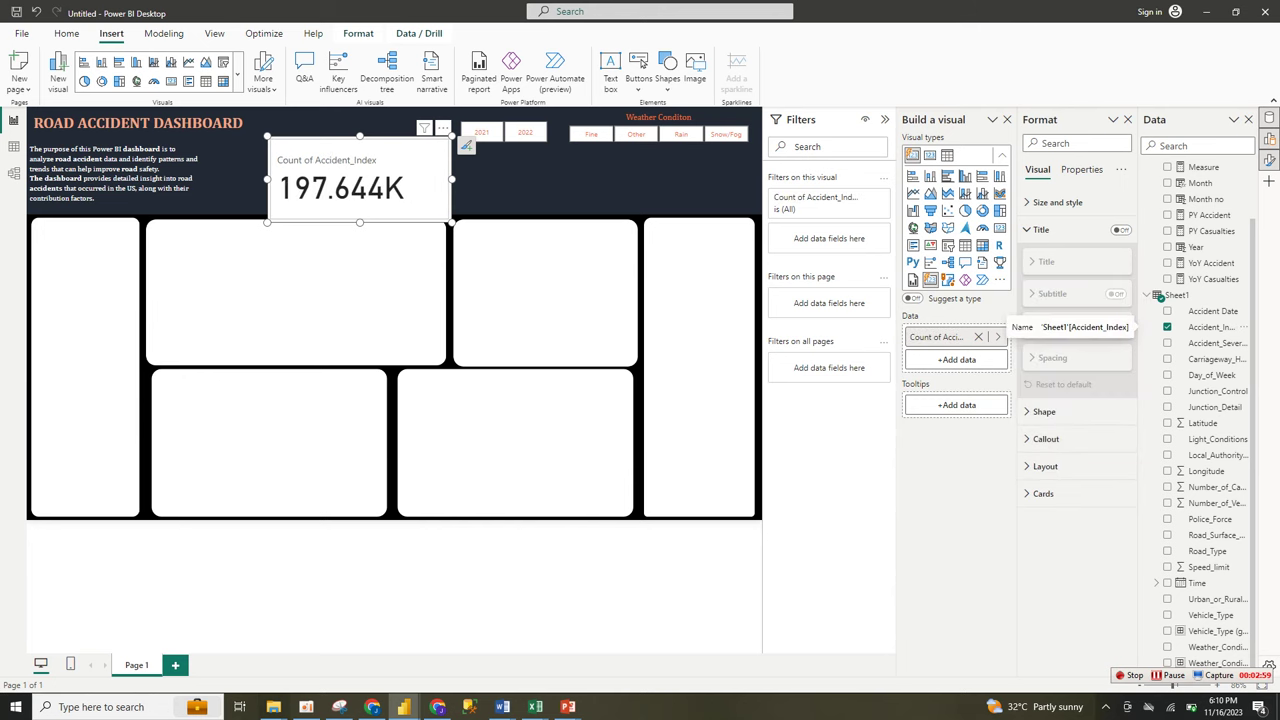
Resize the Accident_Index card to about 388 wide by 132 high, within the dashboard header
left_click_drag(452, 222, 490, 212)
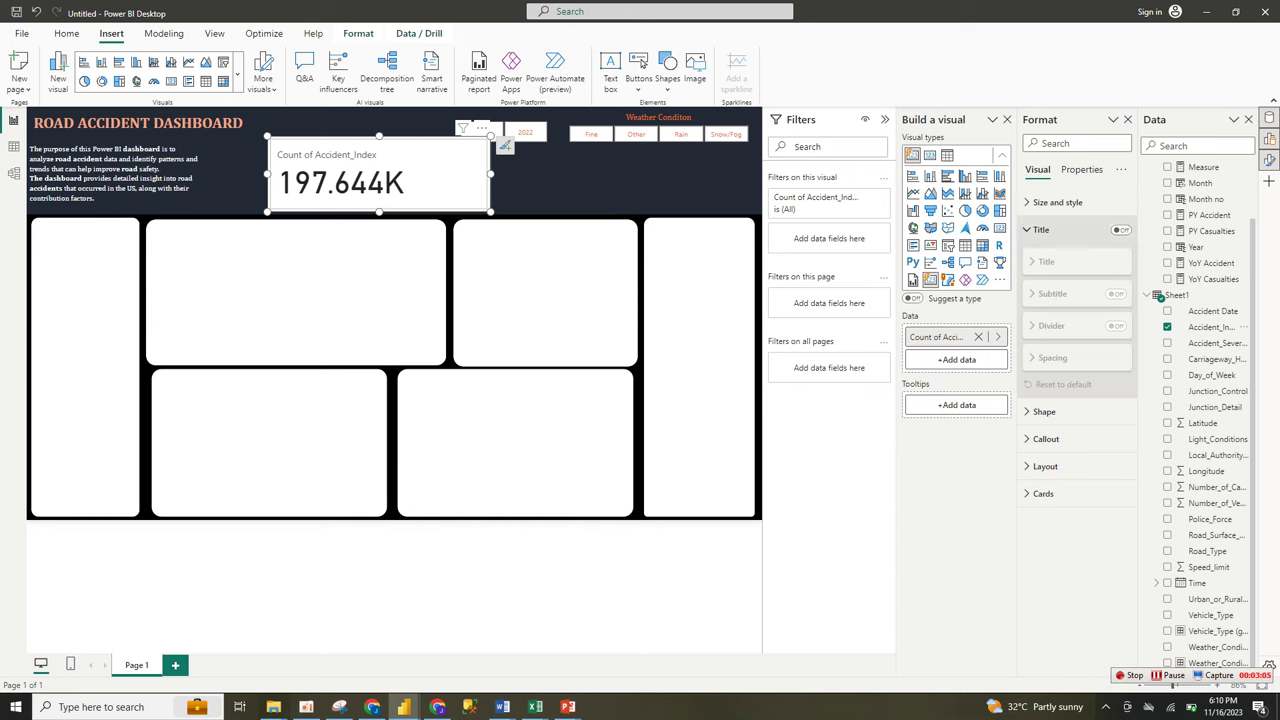
left_click(1058, 202)
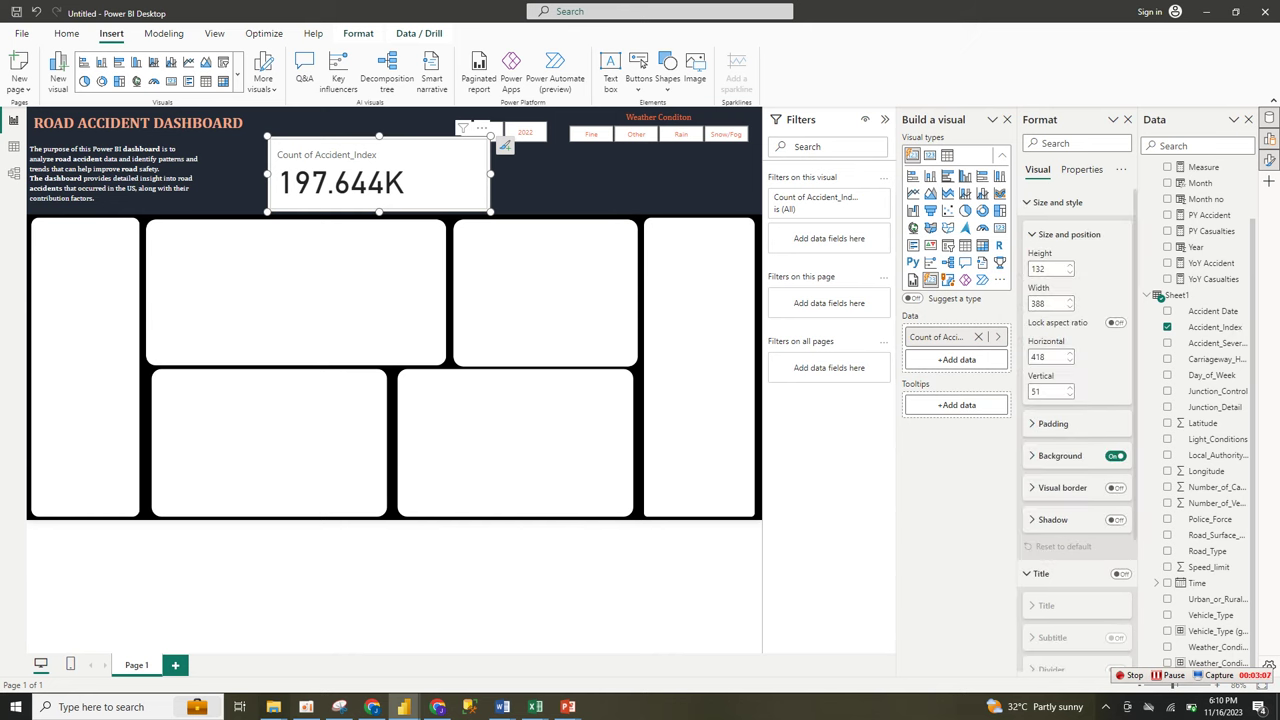
left_click(1058, 202)
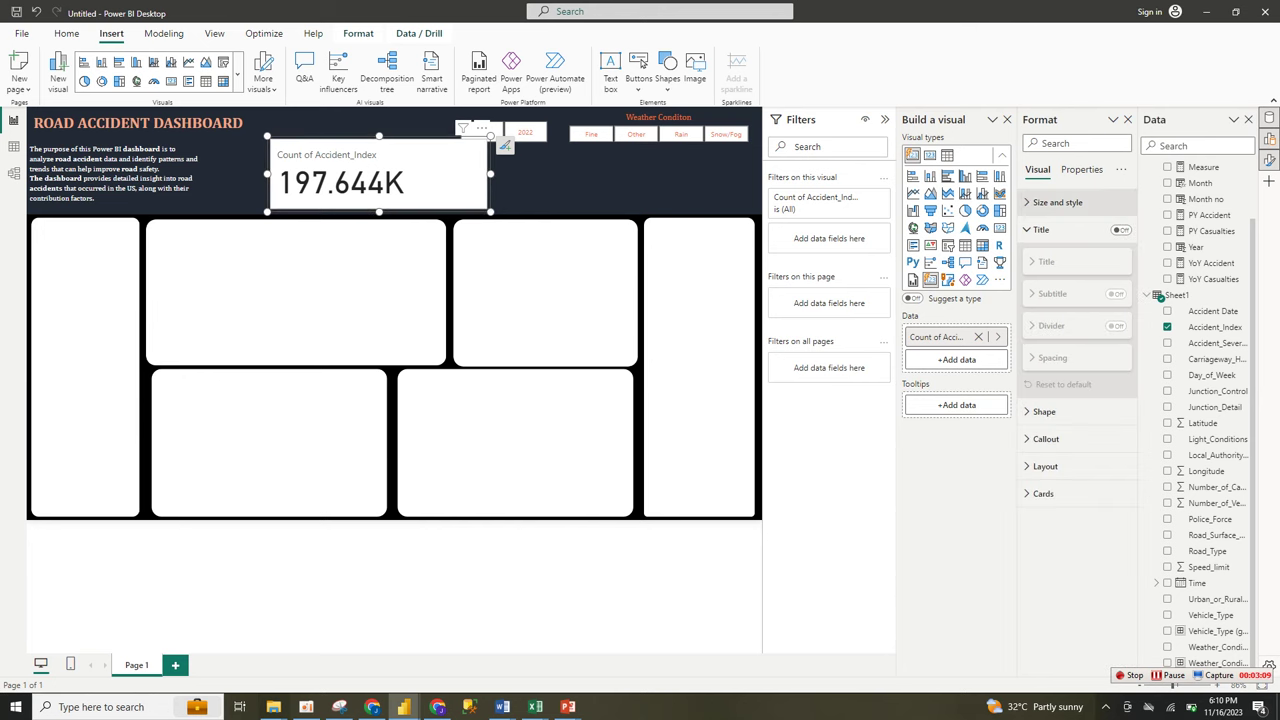
Format the card's callout value in Cambria, size 25, with white #FFFFFF as its color
left_click(1041, 229)
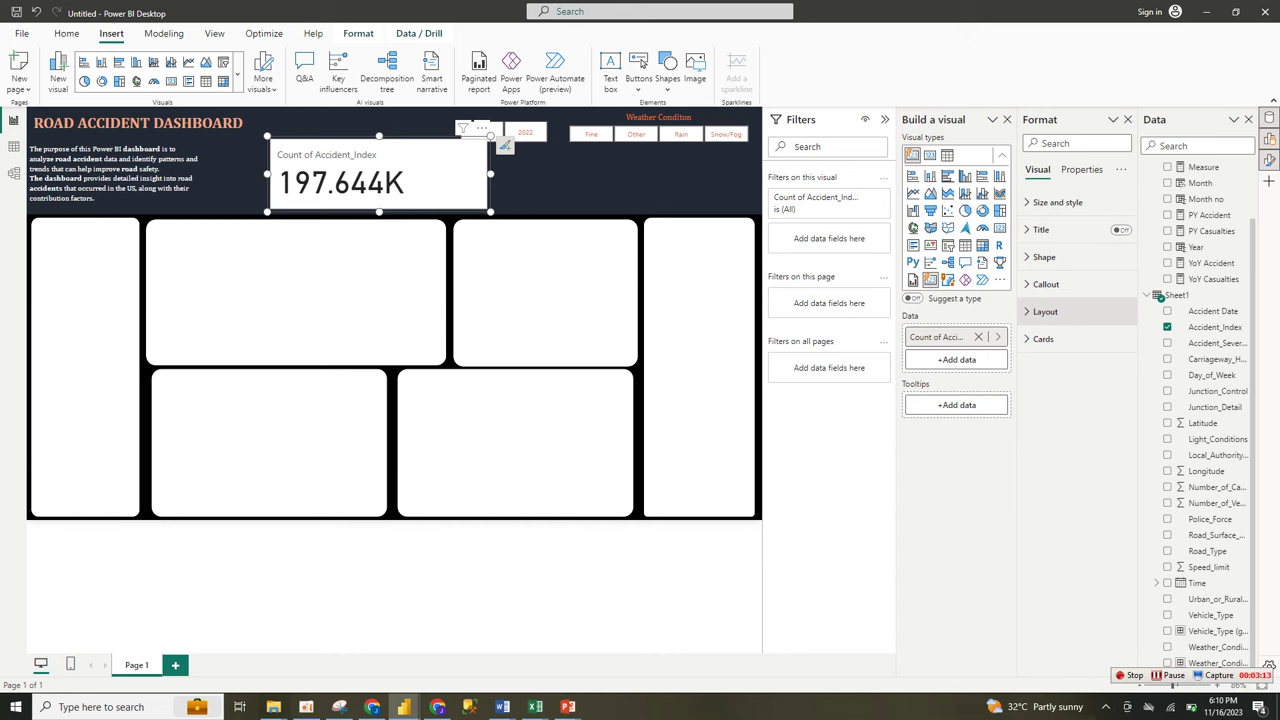
left_click(1045, 311)
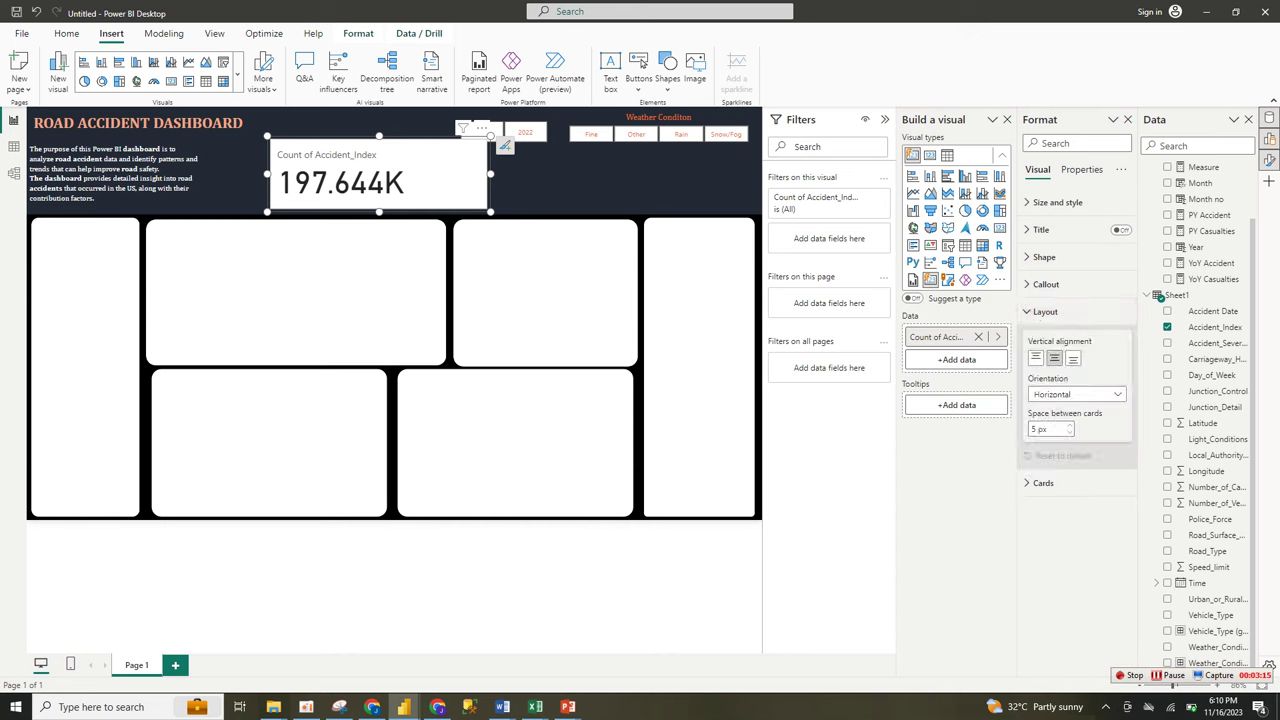
left_click(1045, 311)
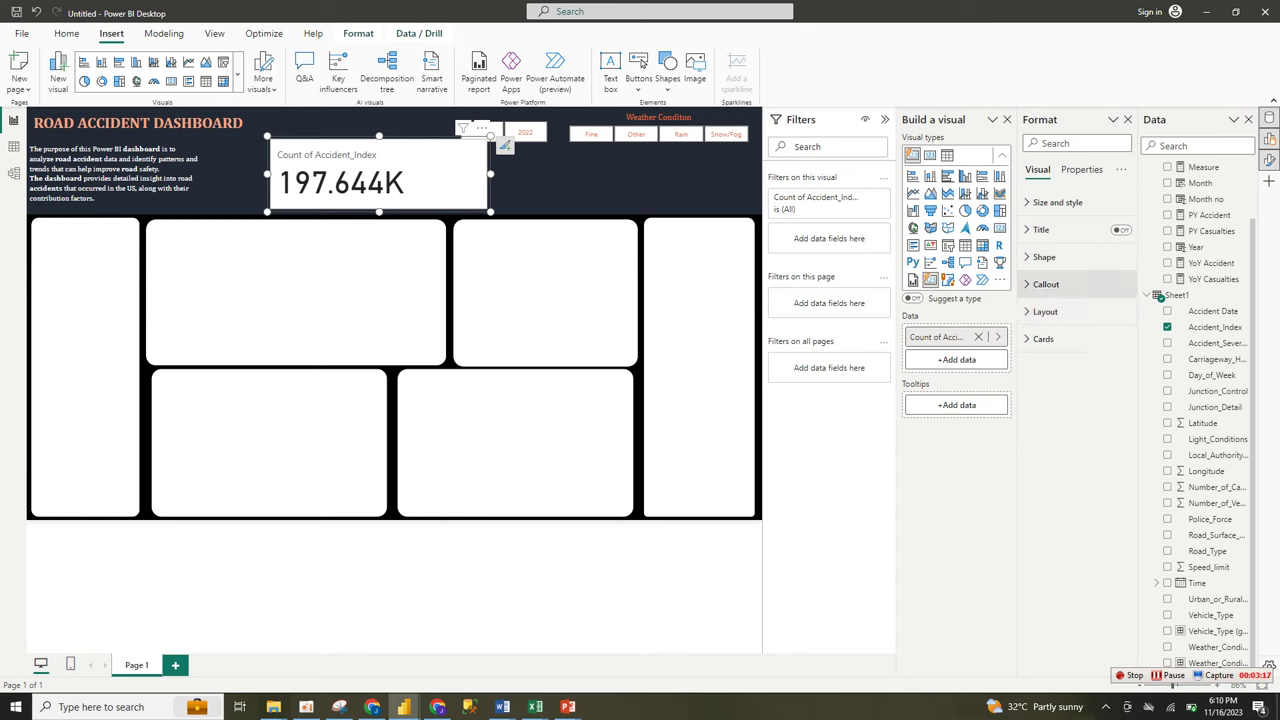
left_click(1046, 284)
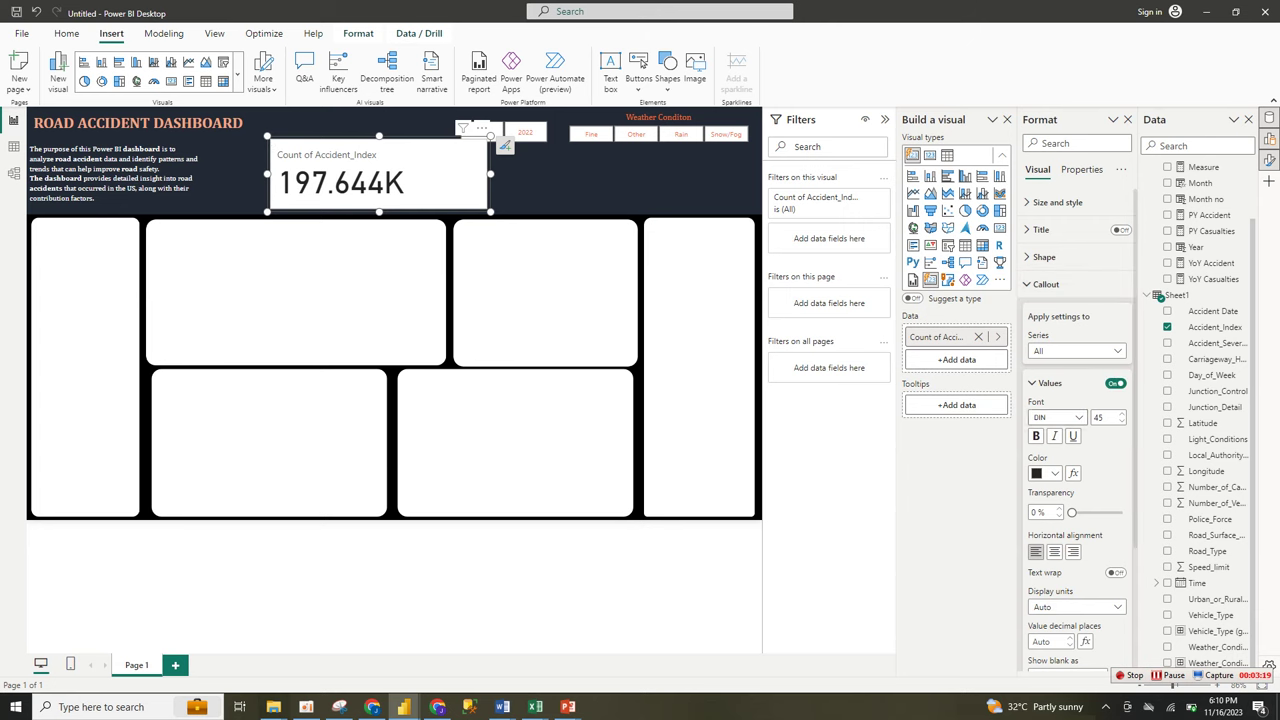
left_click(1057, 417)
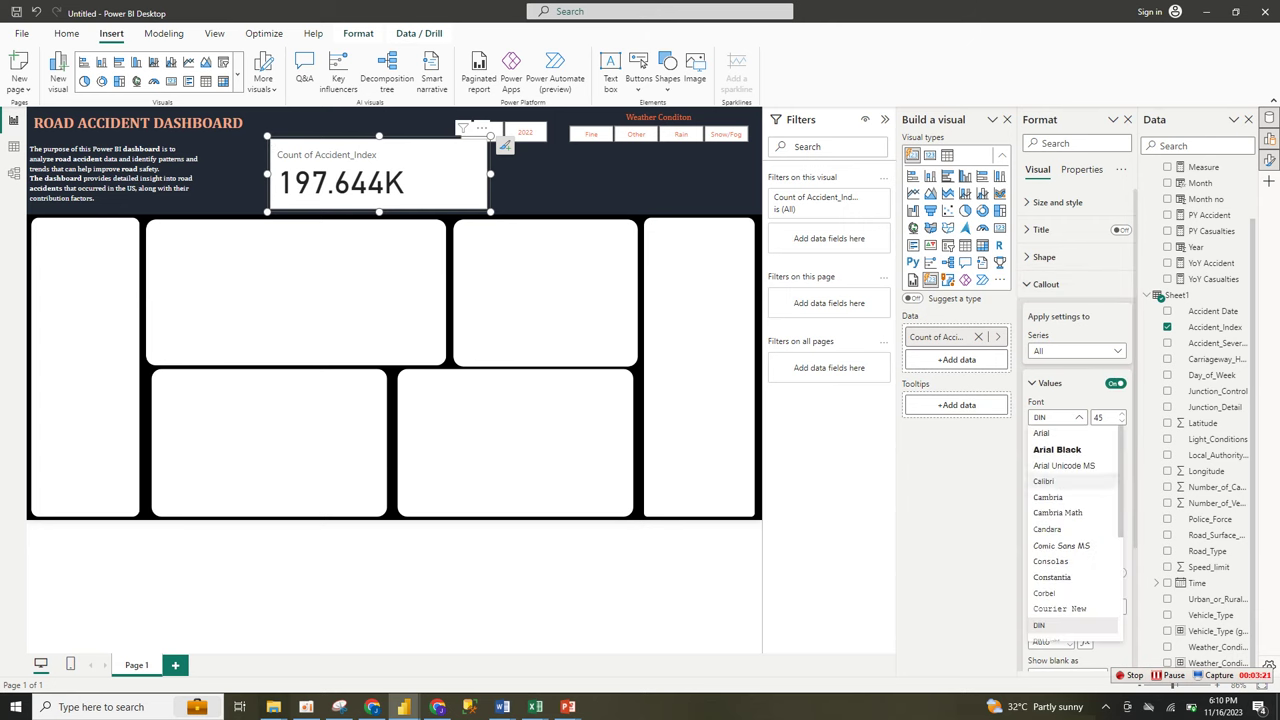
left_click(1048, 497)
left_click(1105, 417)
type("25")
key("Return")
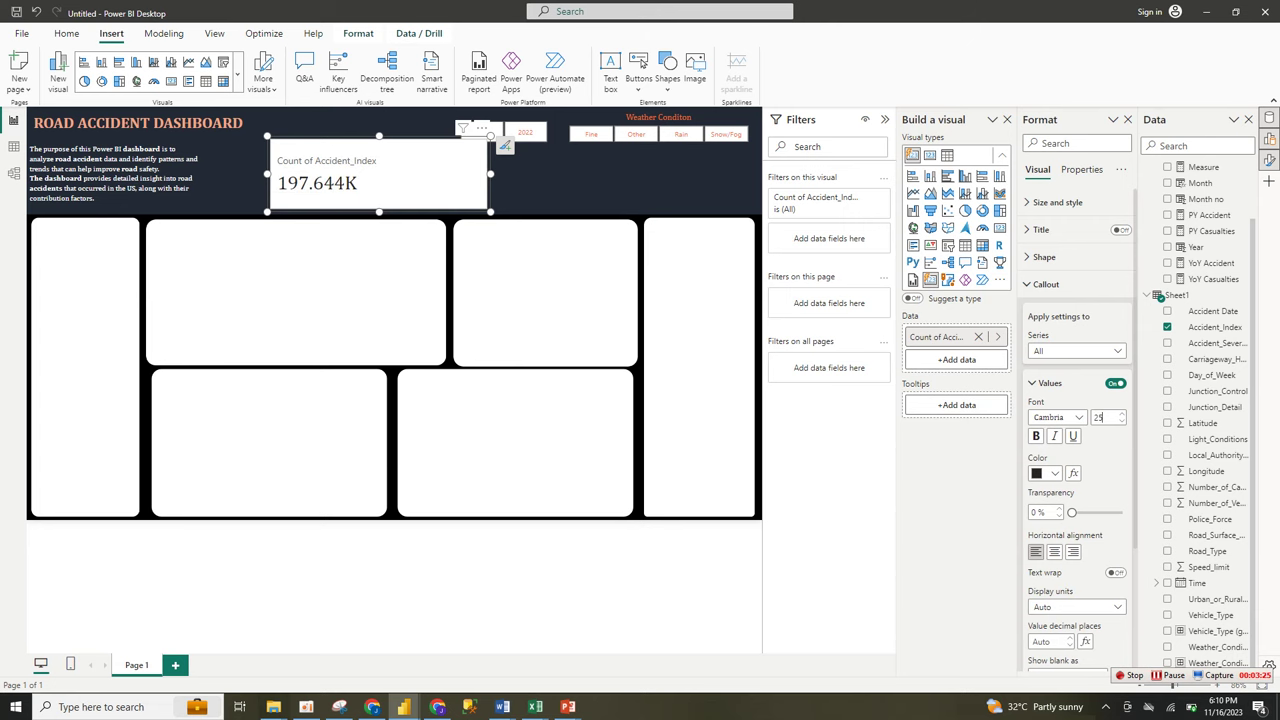
left_click(1045, 473)
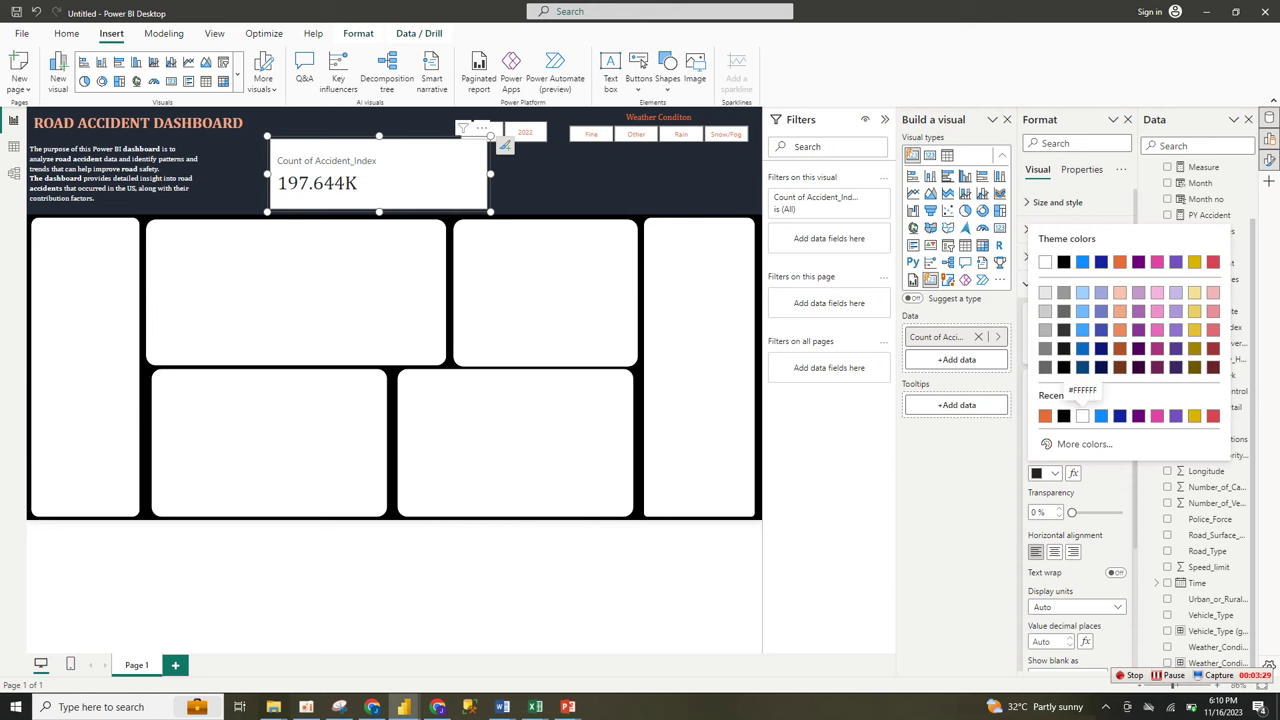
left_click(1082, 415)
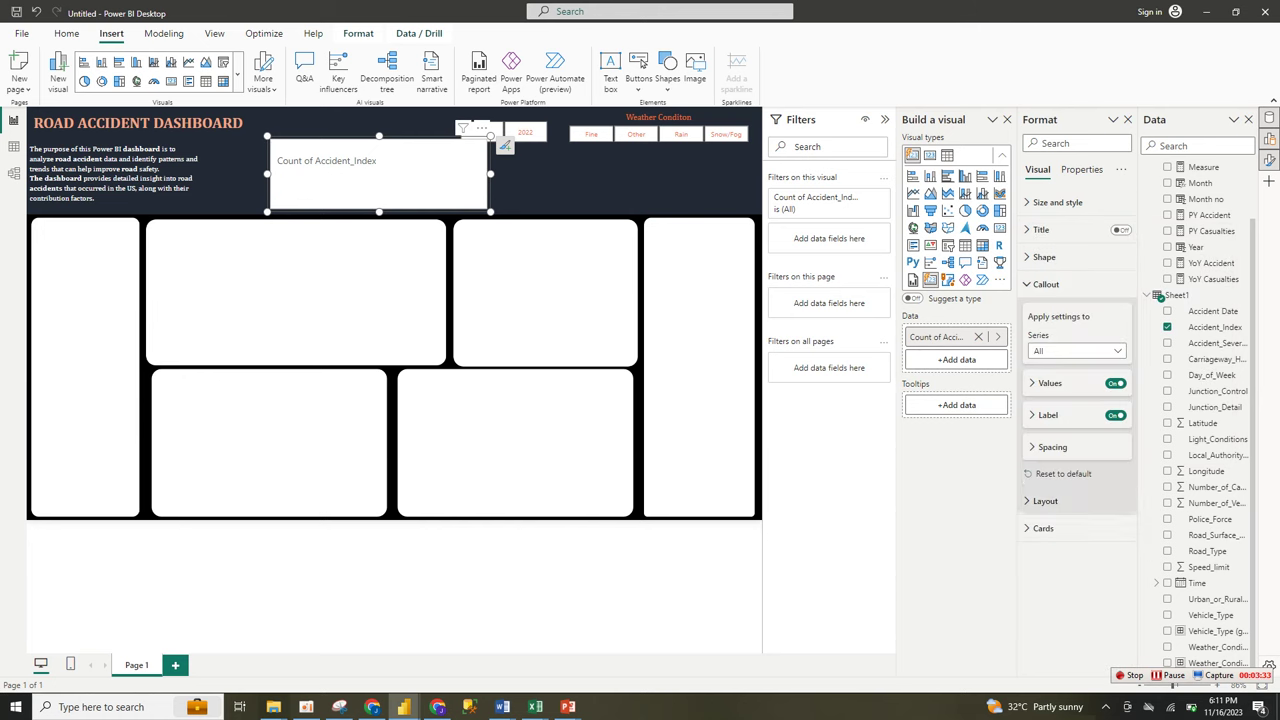
Turn off the fill and border of the Accident_Index card so it blends into the header
left_click(1060, 284)
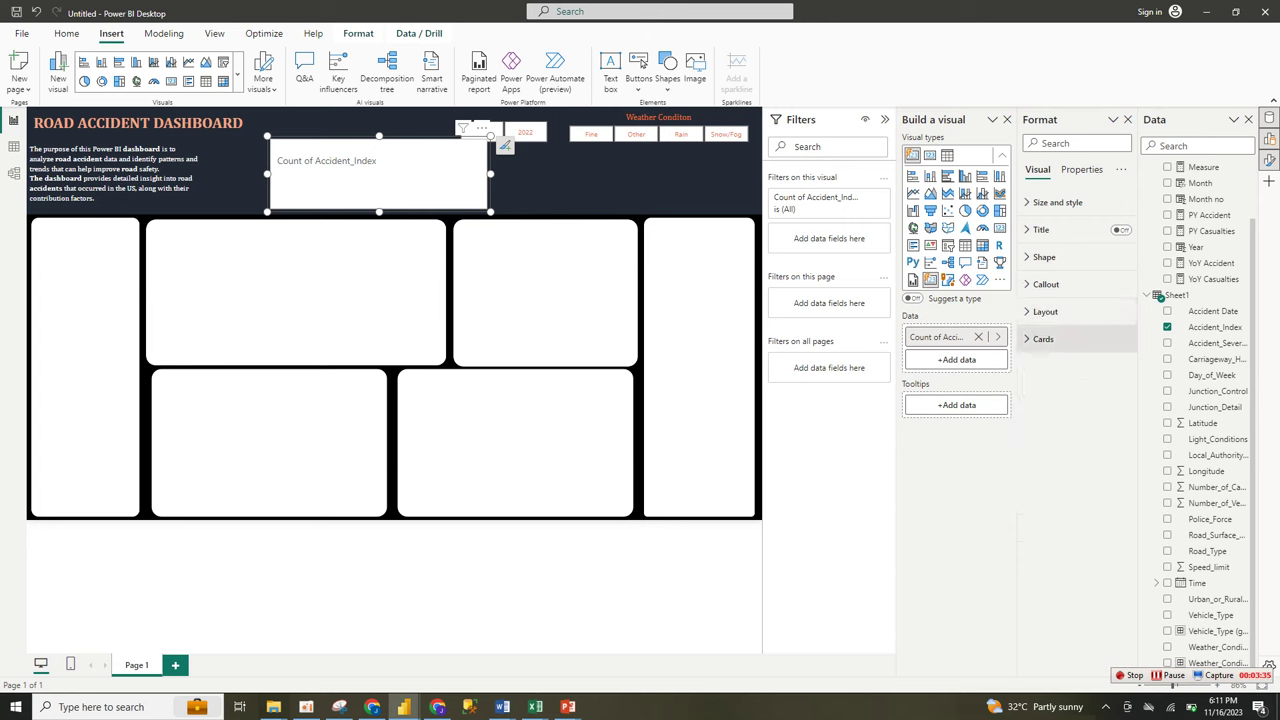
left_click(1043, 339)
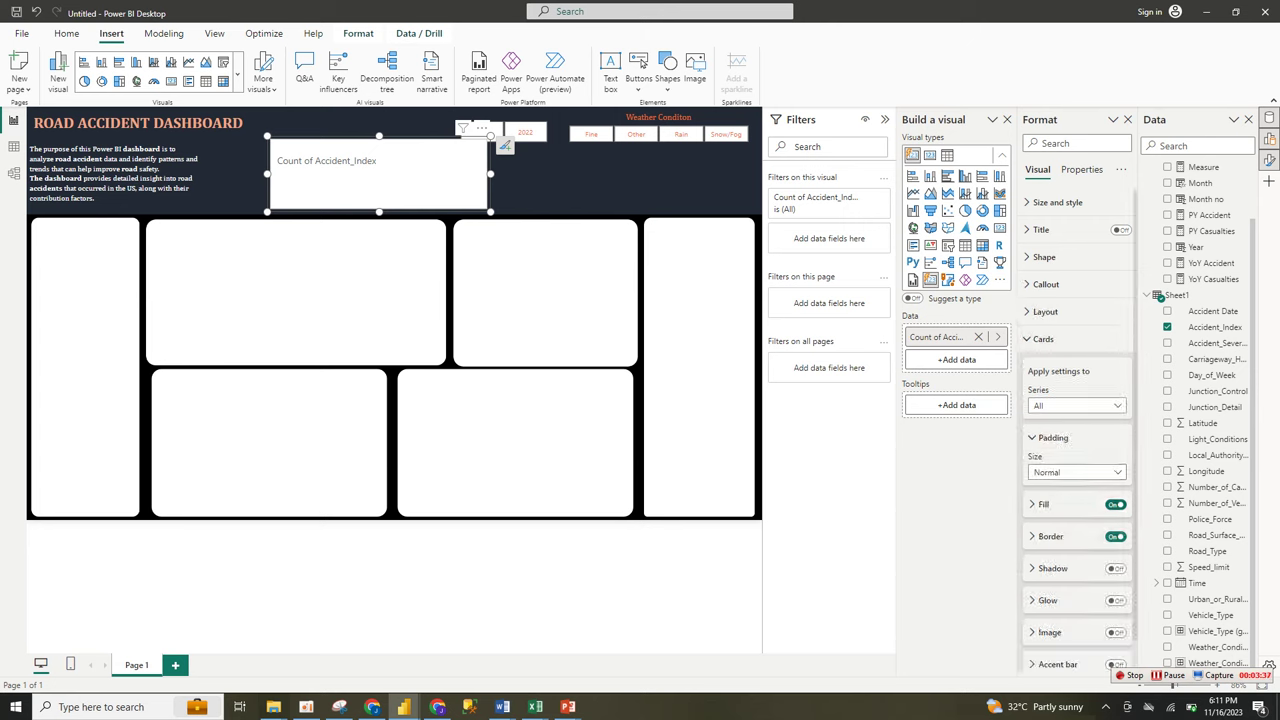
left_click(1115, 504)
left_click(1115, 536)
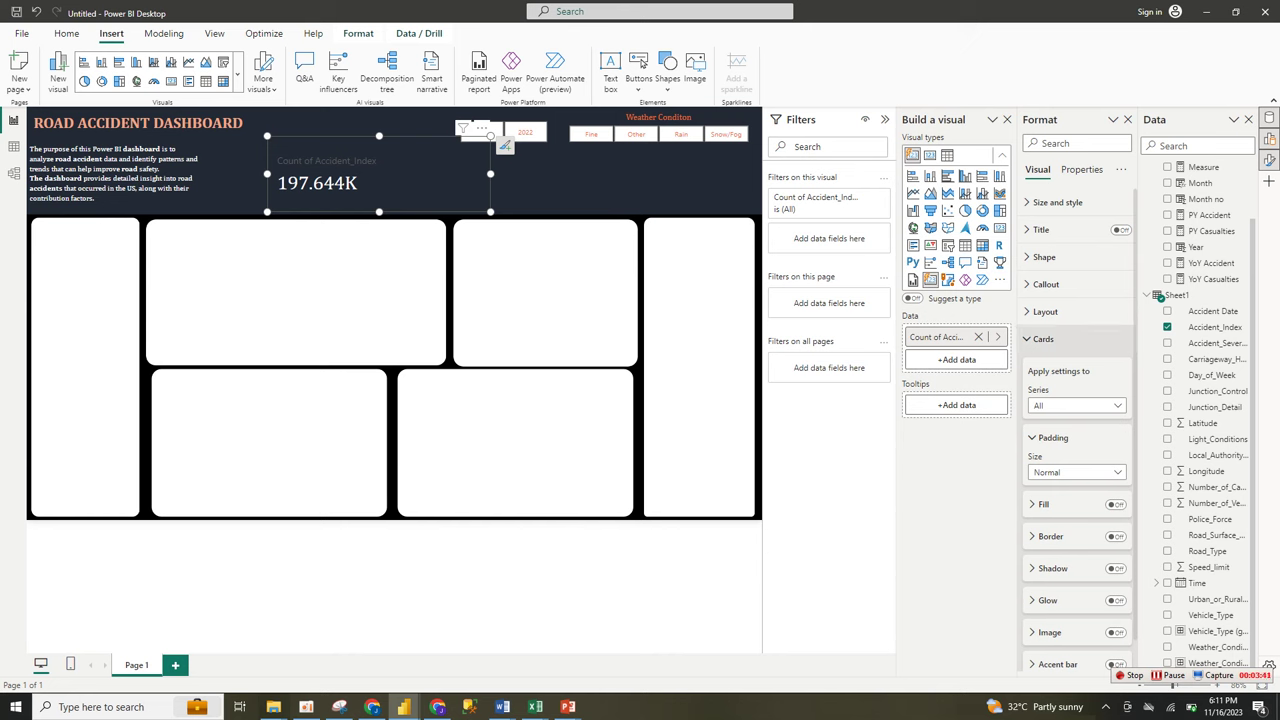
left_click(1043, 339)
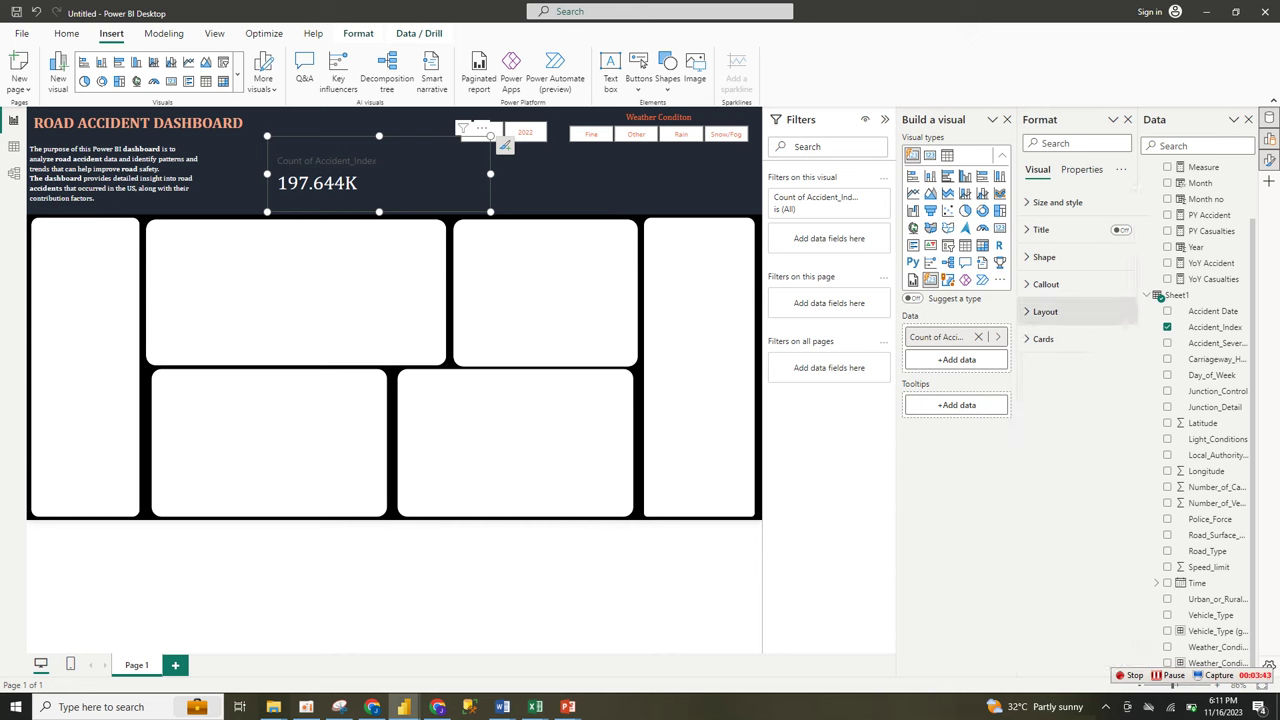
Center the card's callout value horizontally
left_click(1045, 311)
left_click(1045, 311)
left_click(1046, 284)
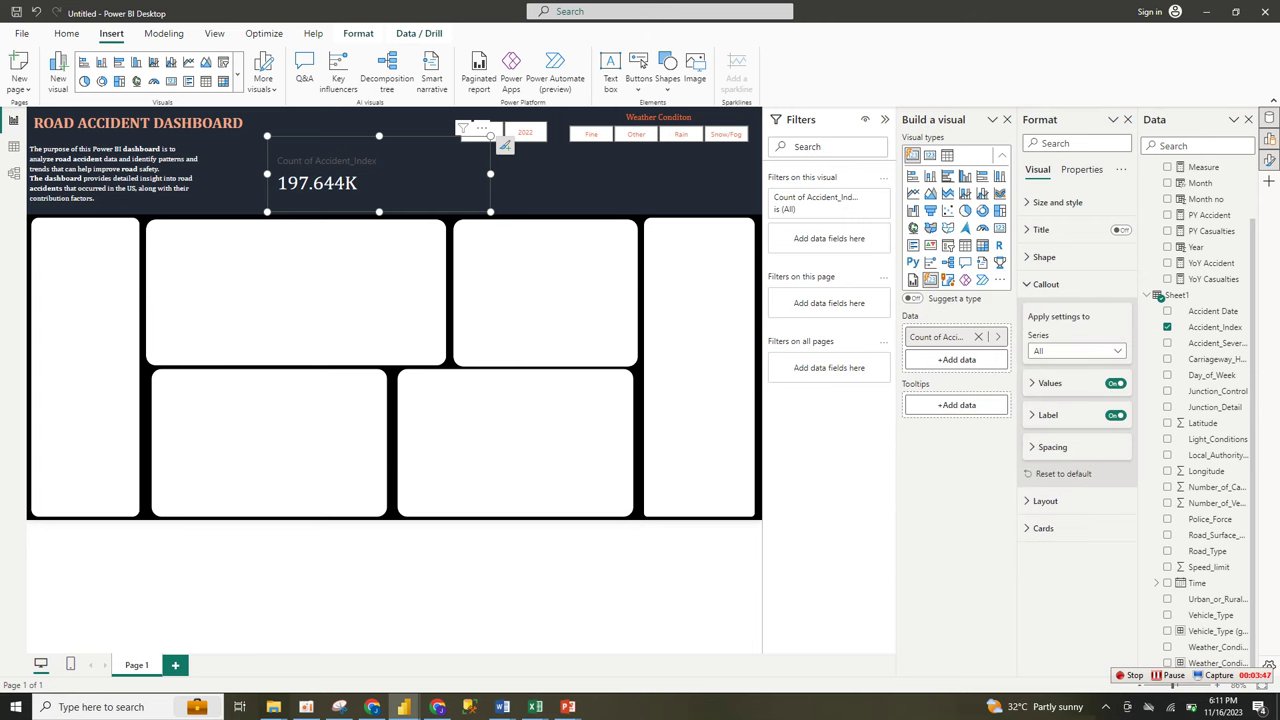
left_click(1050, 383)
left_click(1054, 552)
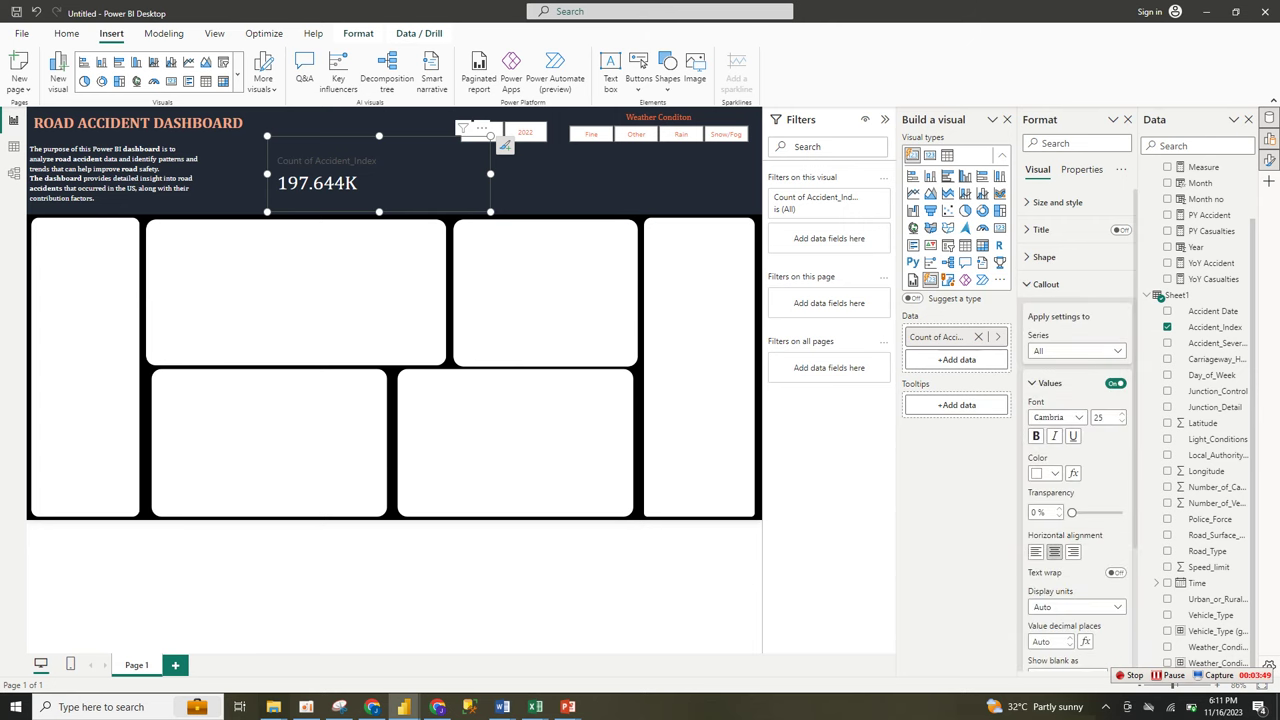
left_click(1054, 551)
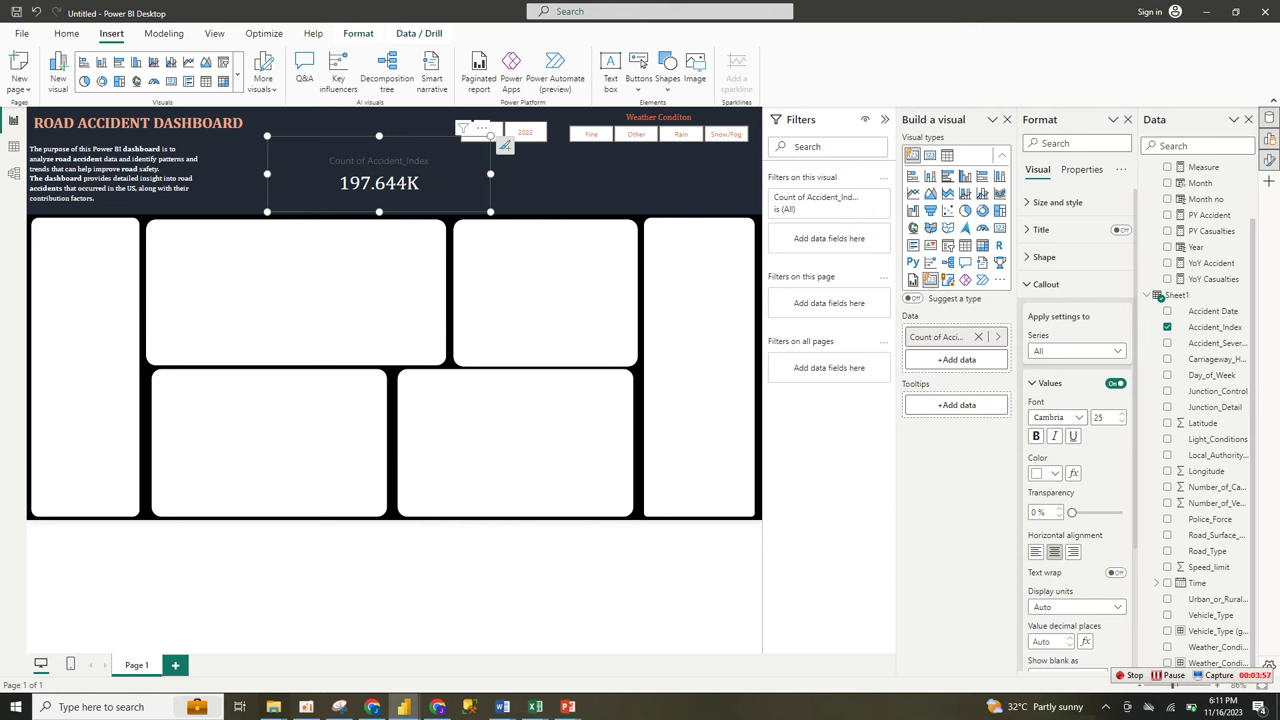
Format the card's callout label in Cambria, size 11, with the orange theme color
left_click(1033, 383)
left_click(1047, 415)
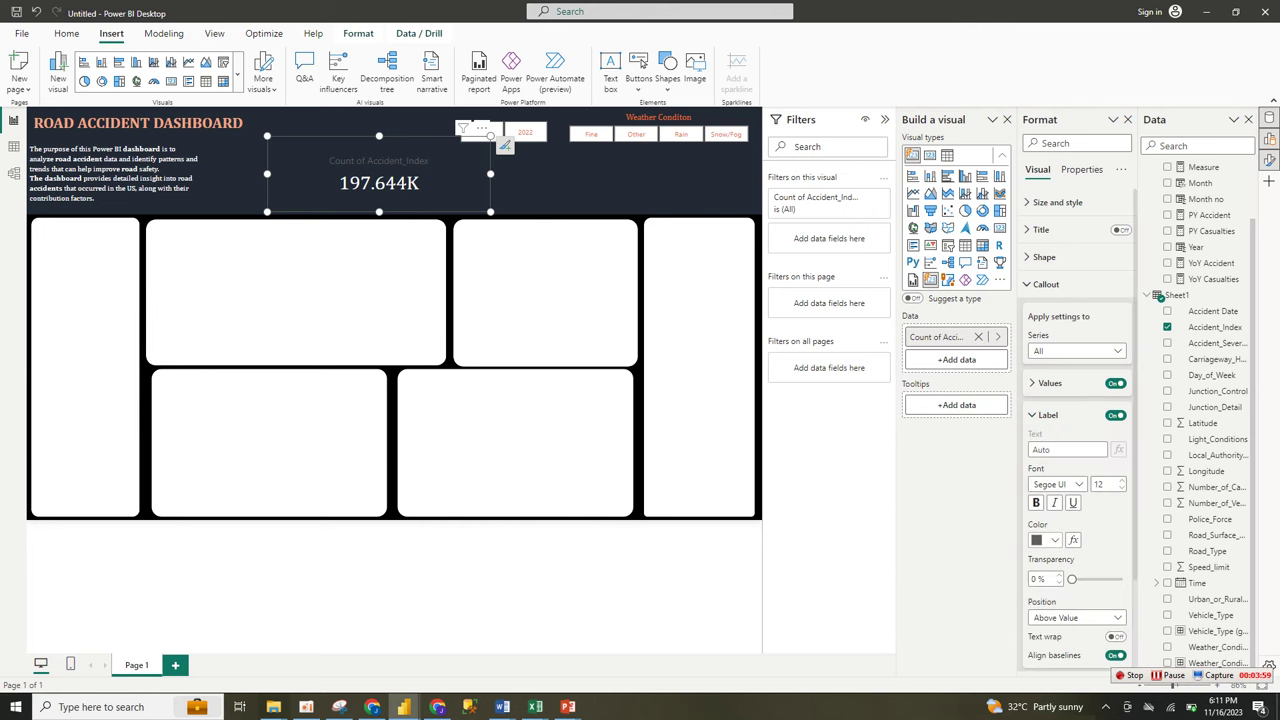
left_click(1045, 540)
left_click(1063, 482)
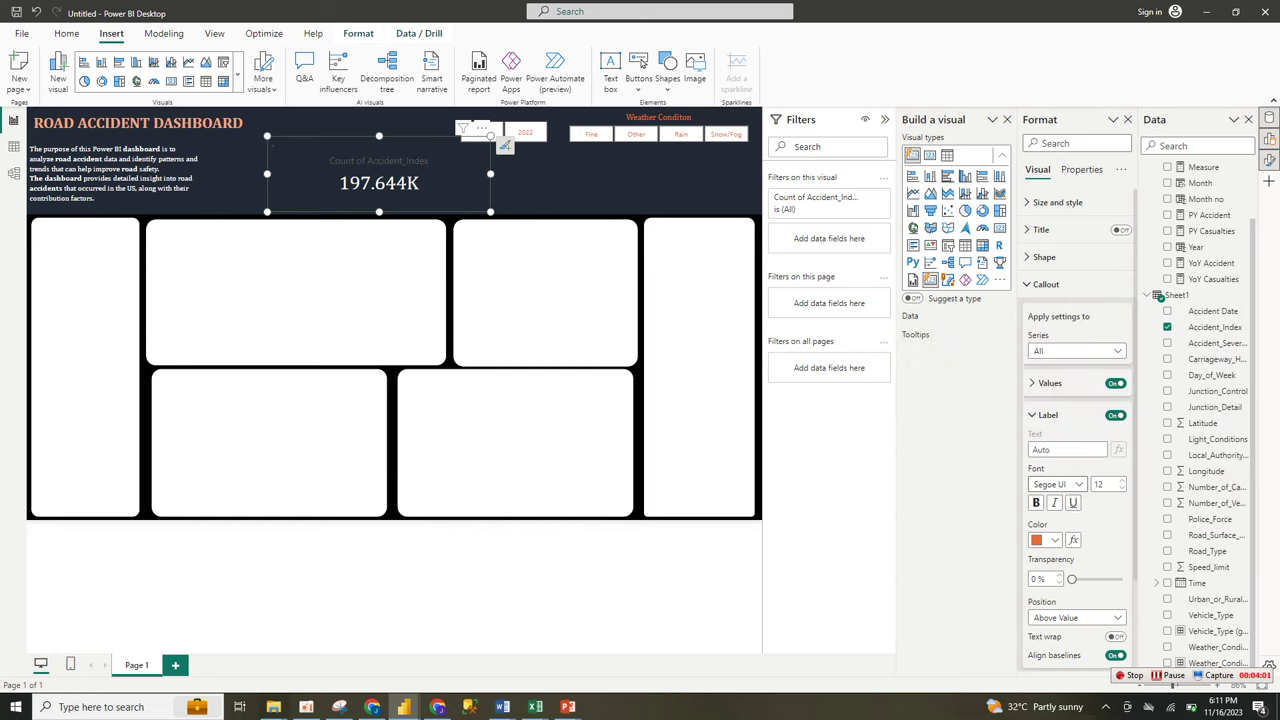
left_click(1058, 484)
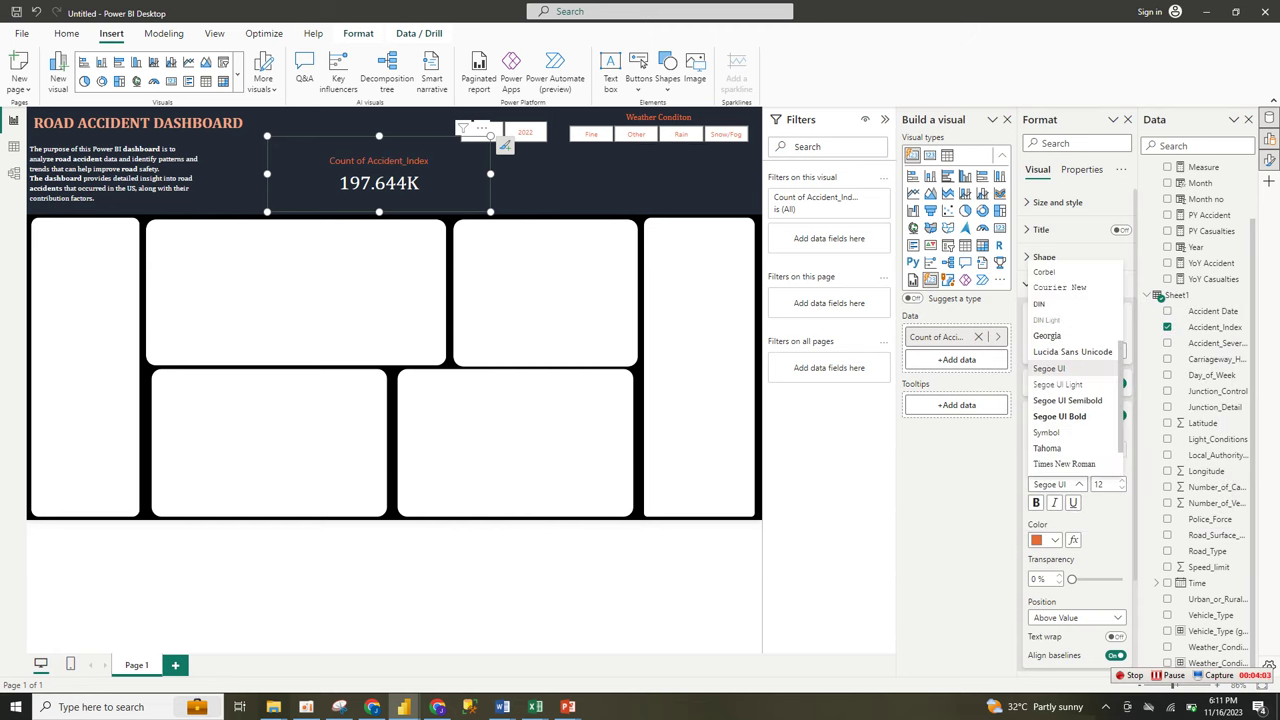
scroll(1070, 304, "up", 3)
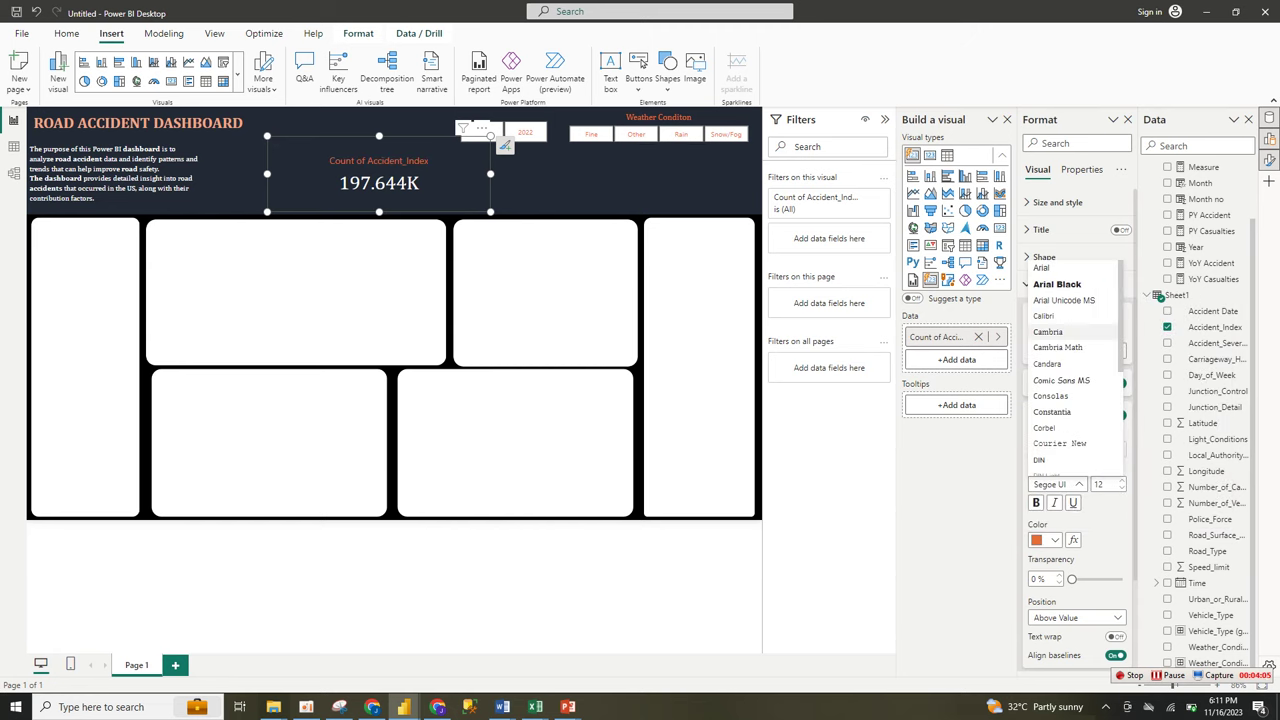
left_click(1048, 331)
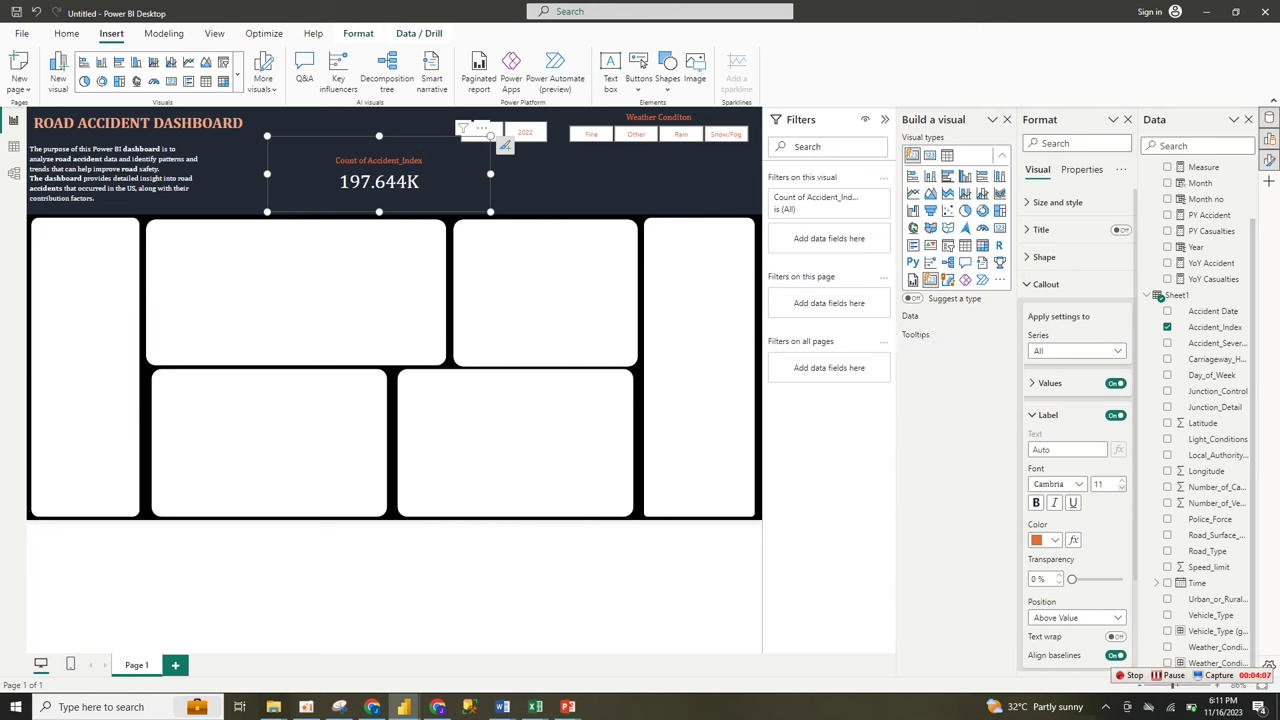
Rename the card's data field to Total Accident for this visual
double_click(938, 337)
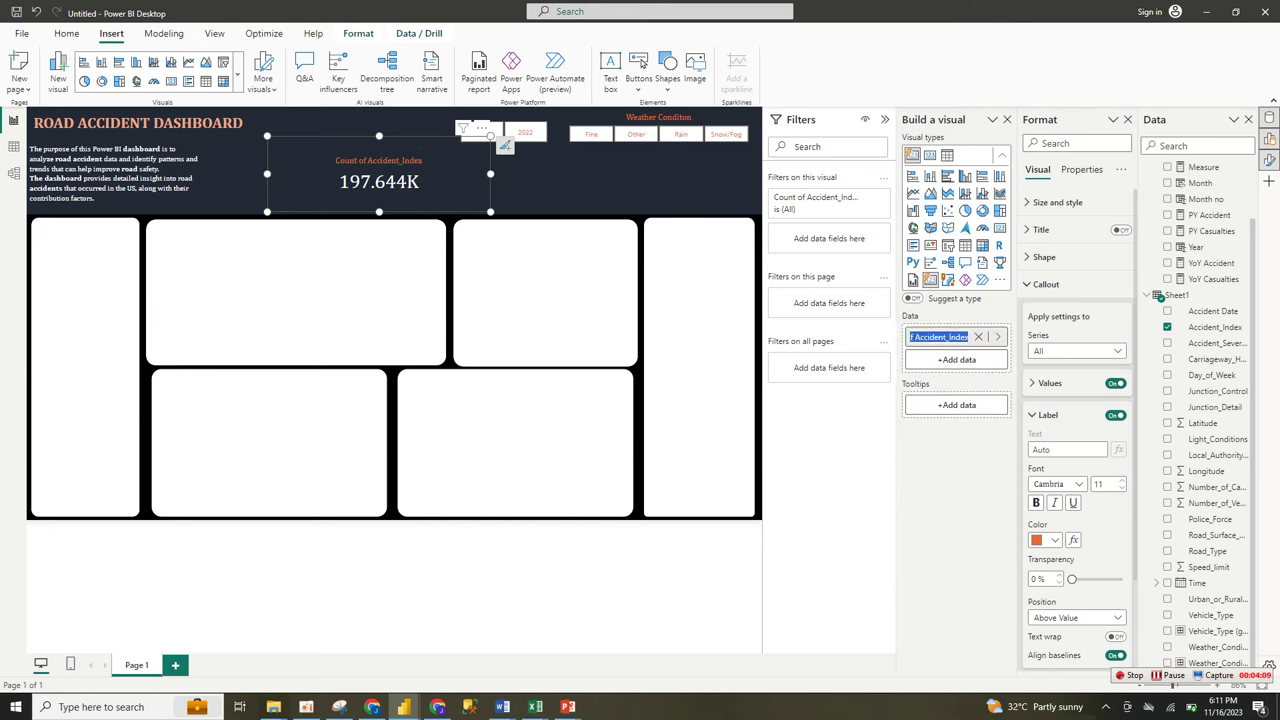
type("Toatl")
type("al Acc")
type("iden")
key("Return")
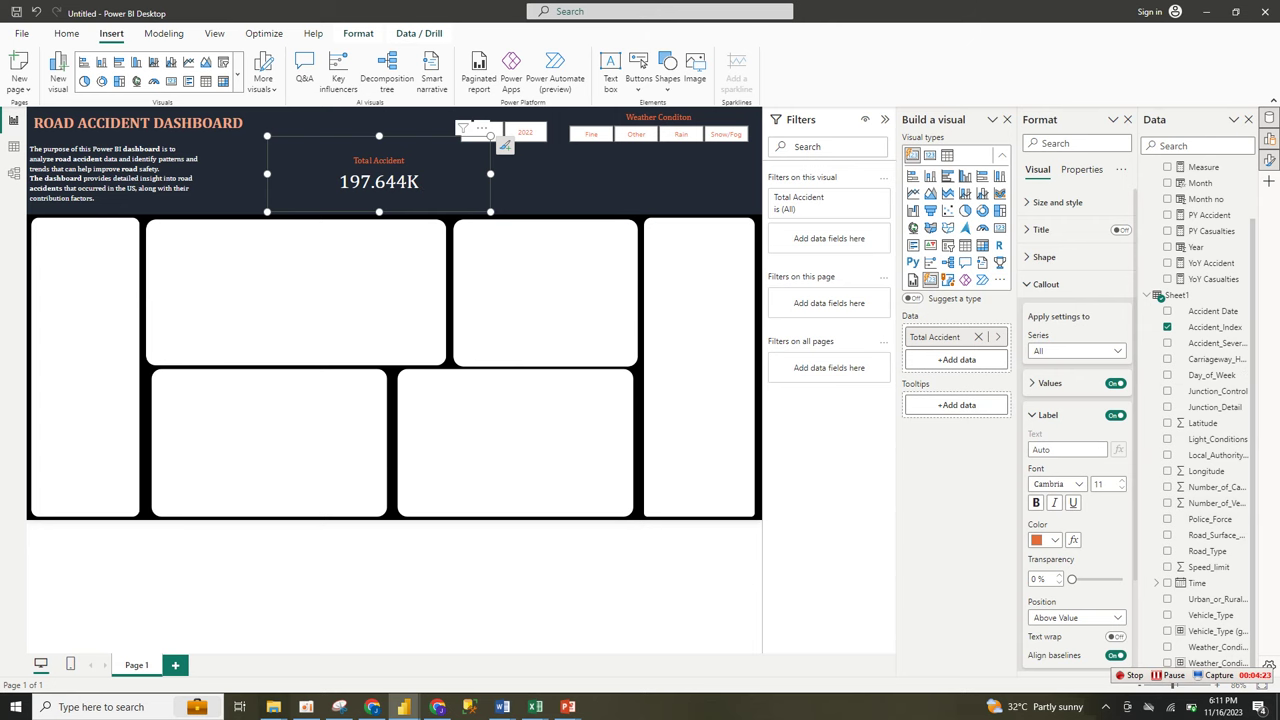
Set the display units of the Total Accident card's callout value to None
scroll(1077, 420, "down", 2)
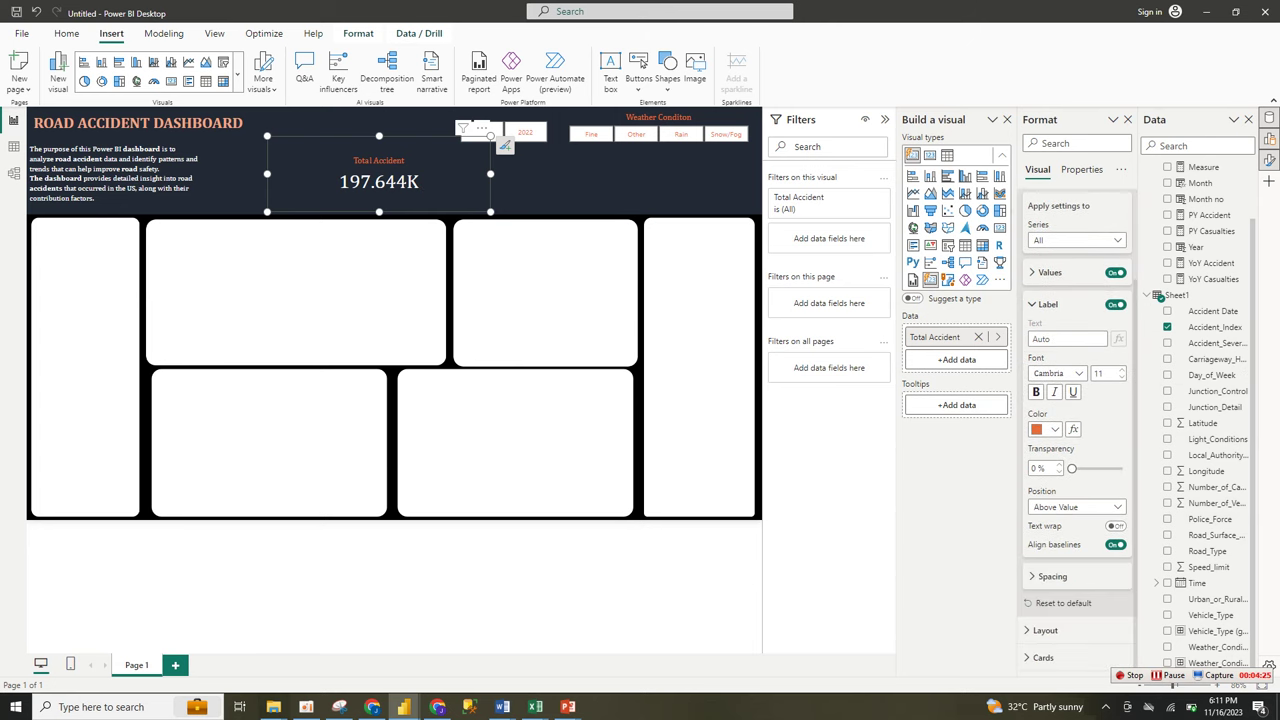
left_click(1047, 304)
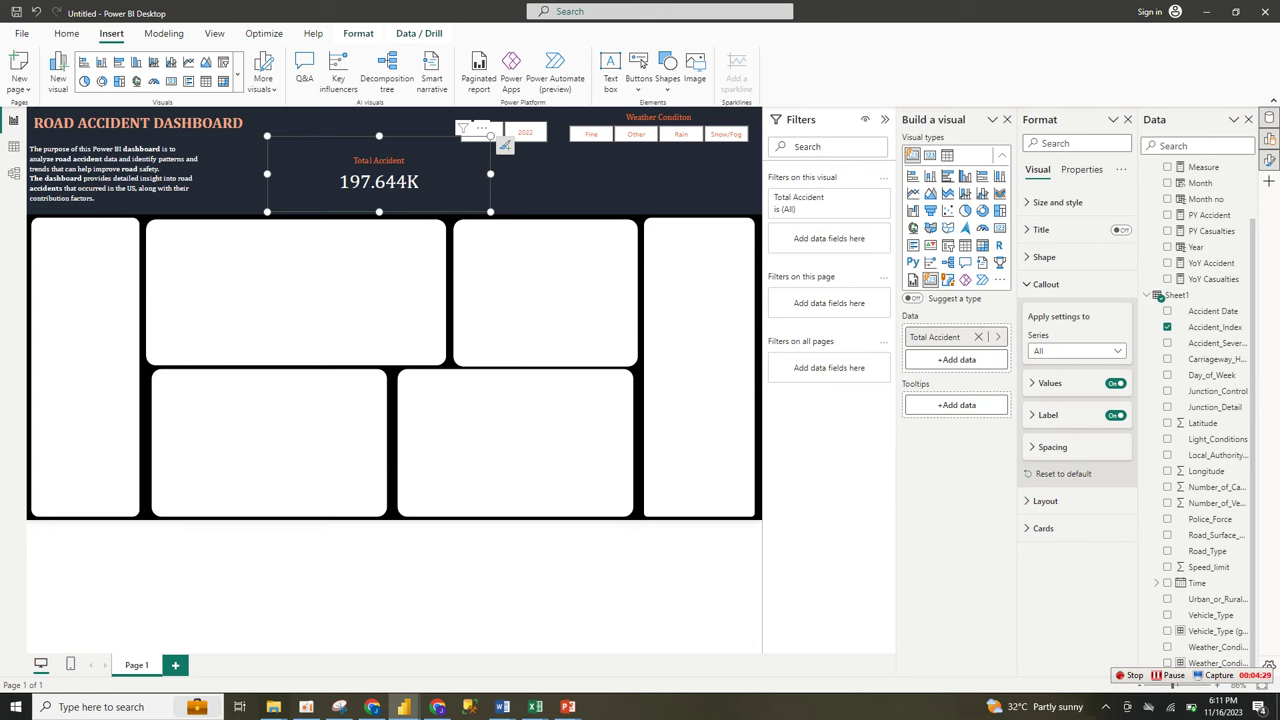
left_click(1049, 383)
scroll(1077, 443, "down", 3)
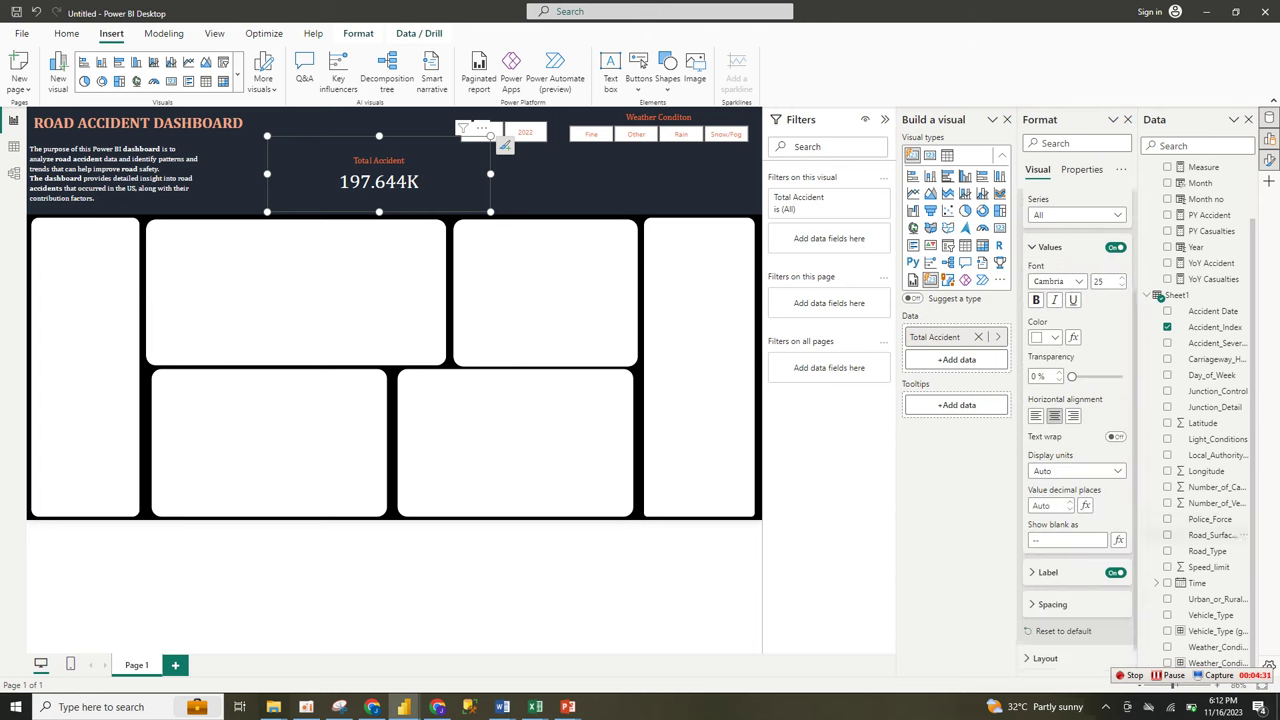
left_click(1077, 443)
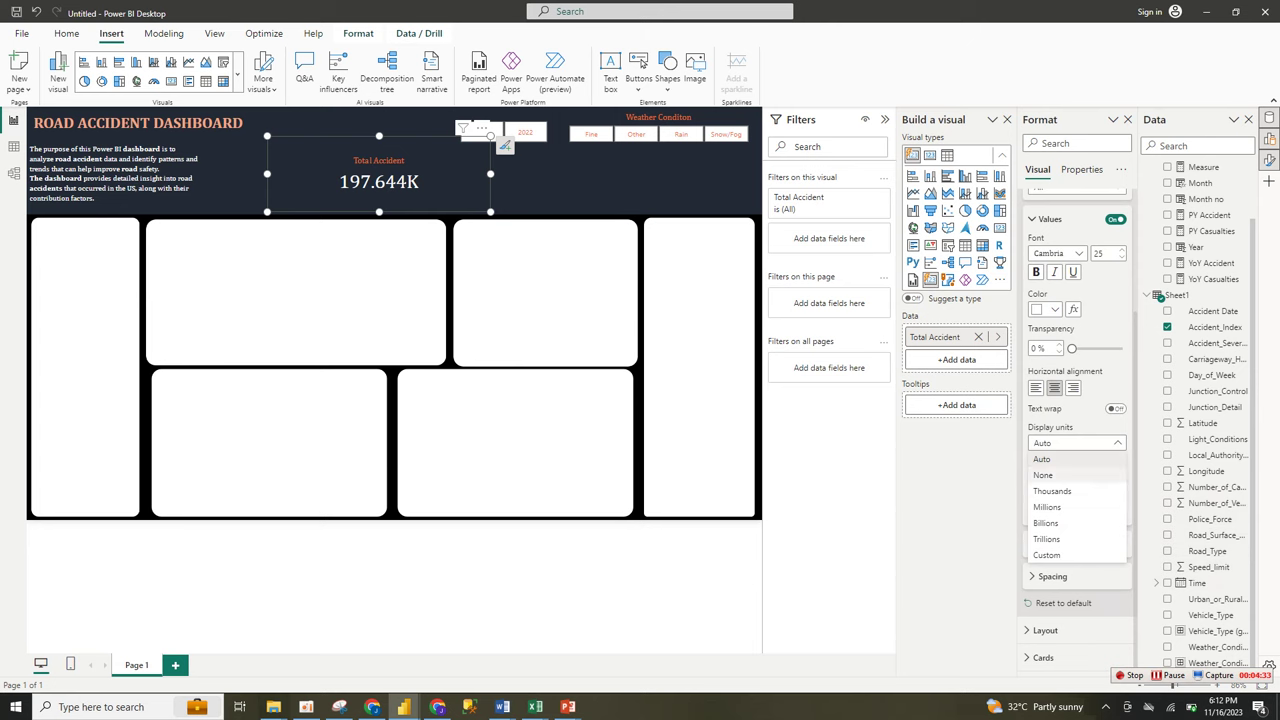
left_click(1043, 475)
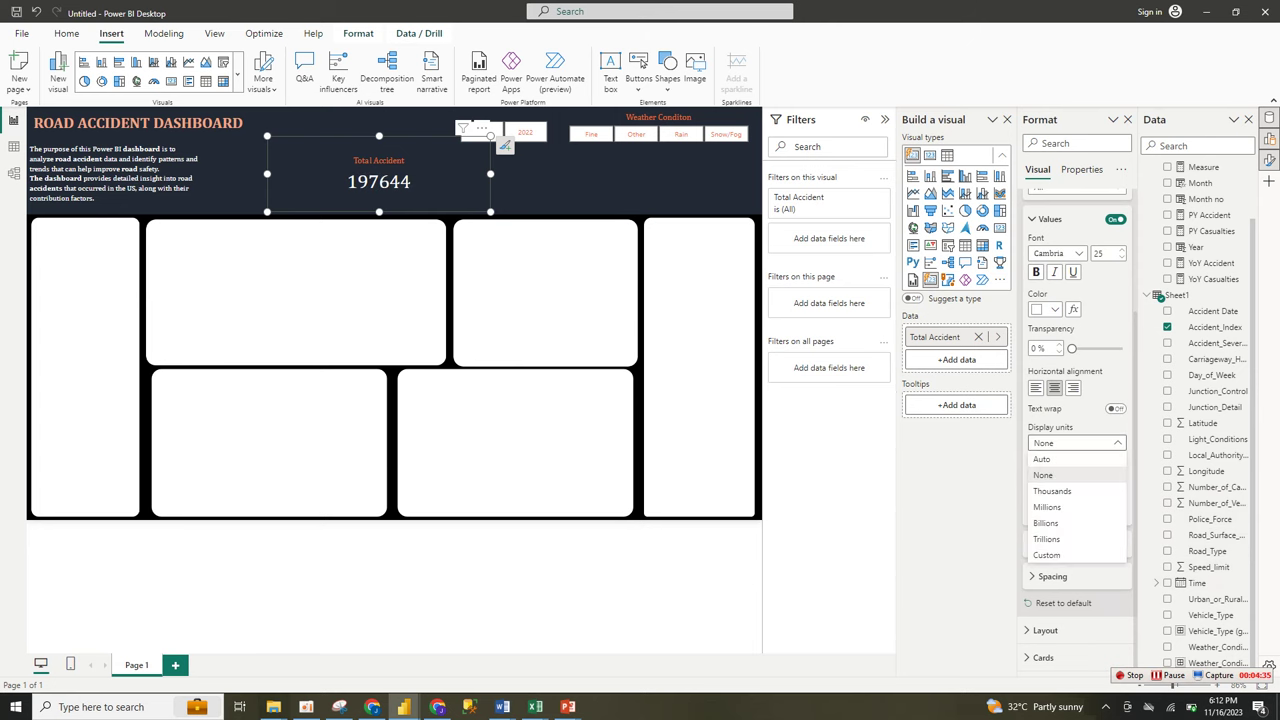
left_click(1077, 442)
left_click(1043, 475)
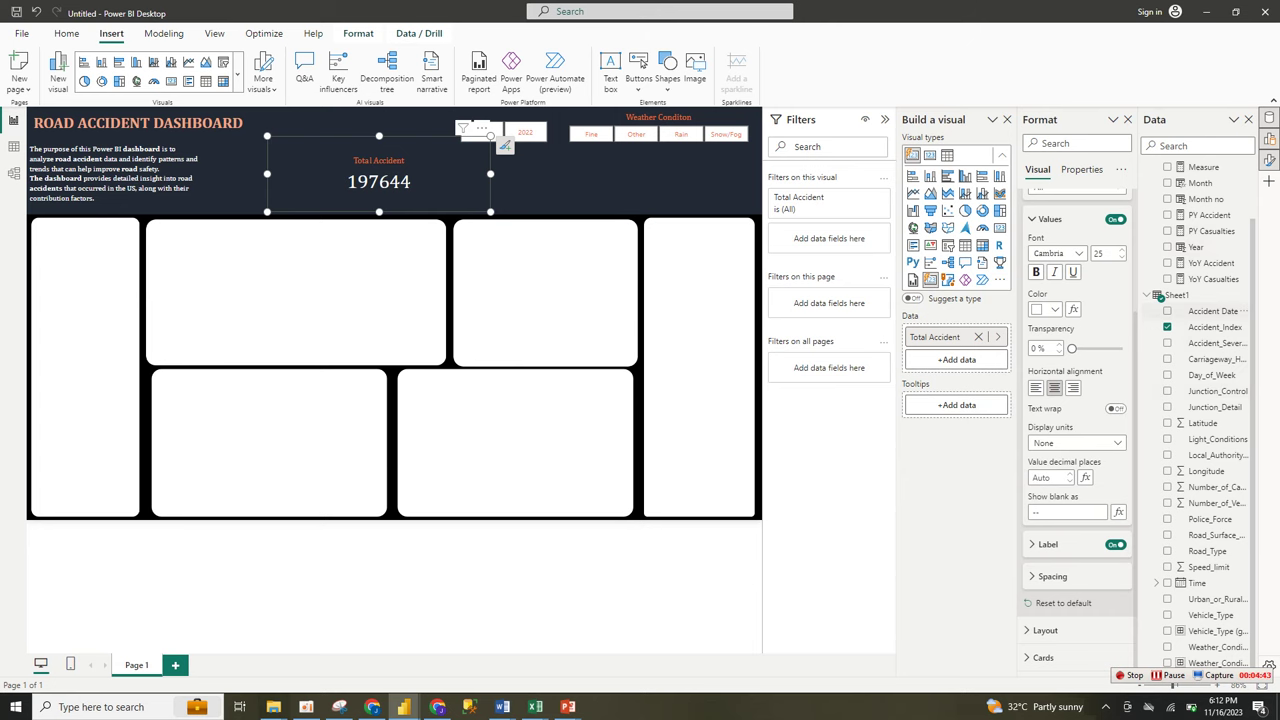
Shrink the Total Accident card in width and height, and set its callout value font size to 20
left_click(1212, 327)
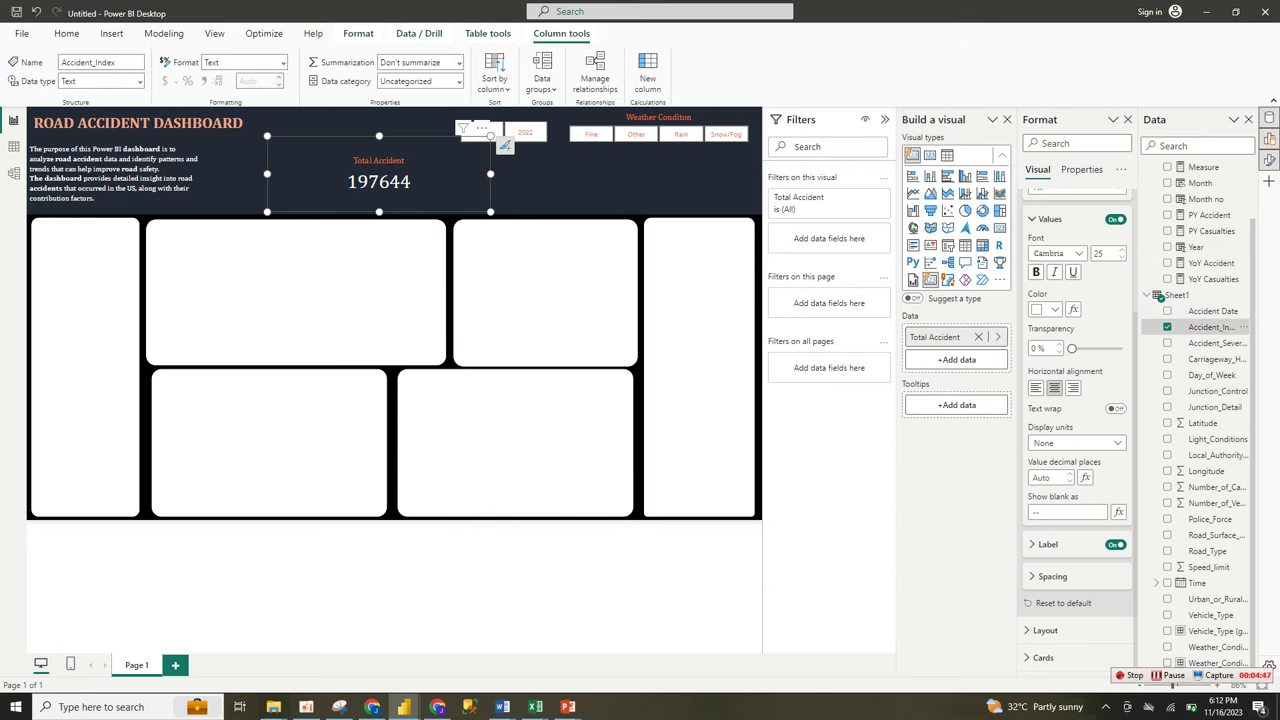
left_click_drag(490, 212, 395, 194)
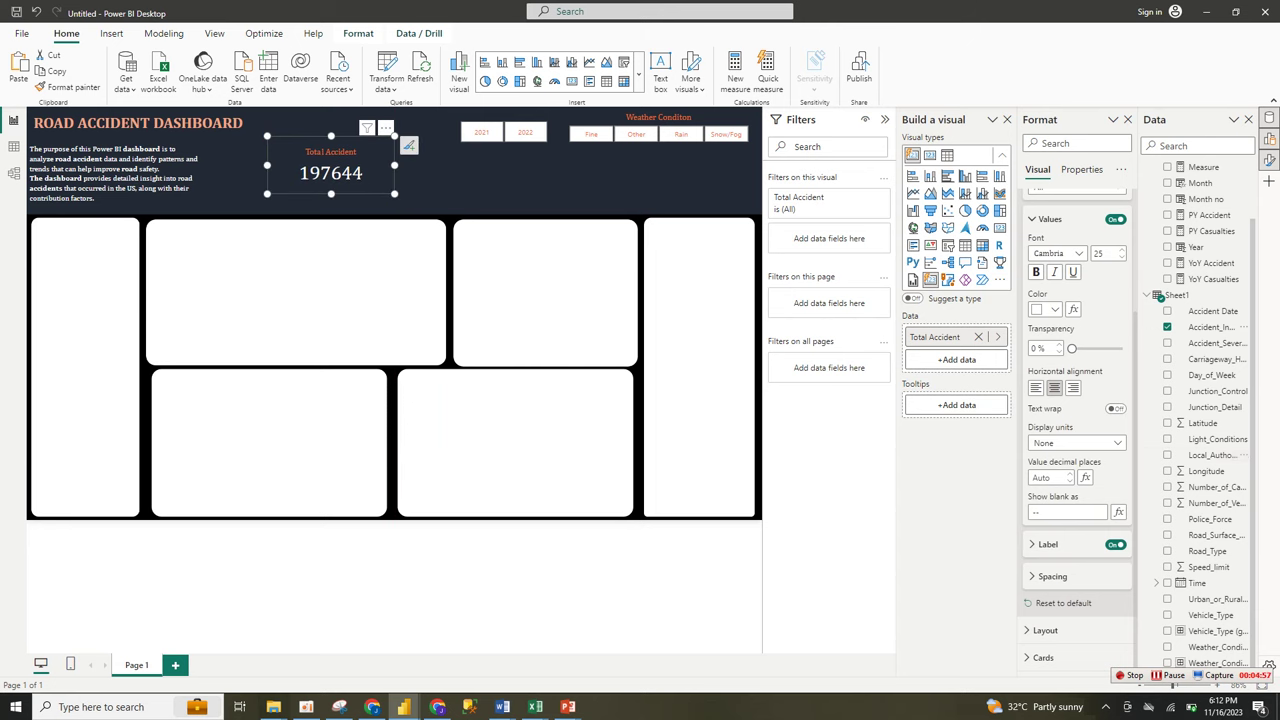
double_click(1098, 253)
type("20")
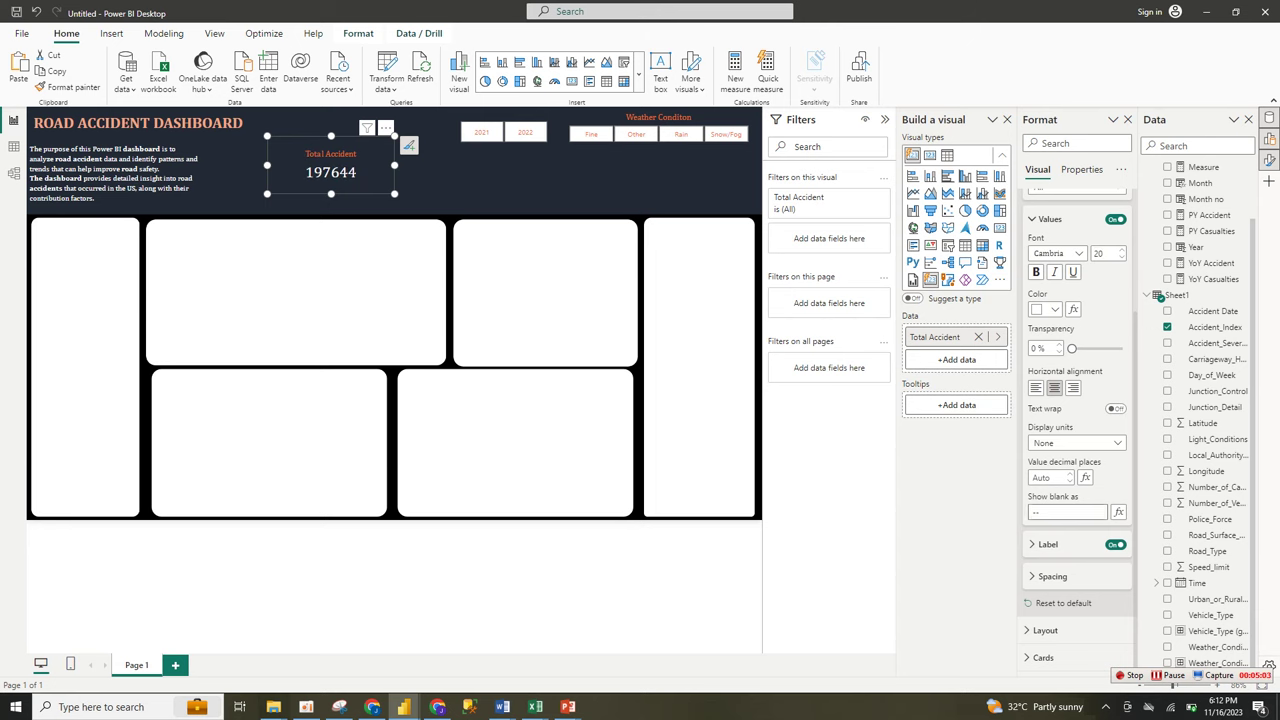
Set the display units of the Total Accident card's callout value to Thousands
left_click(1077, 443)
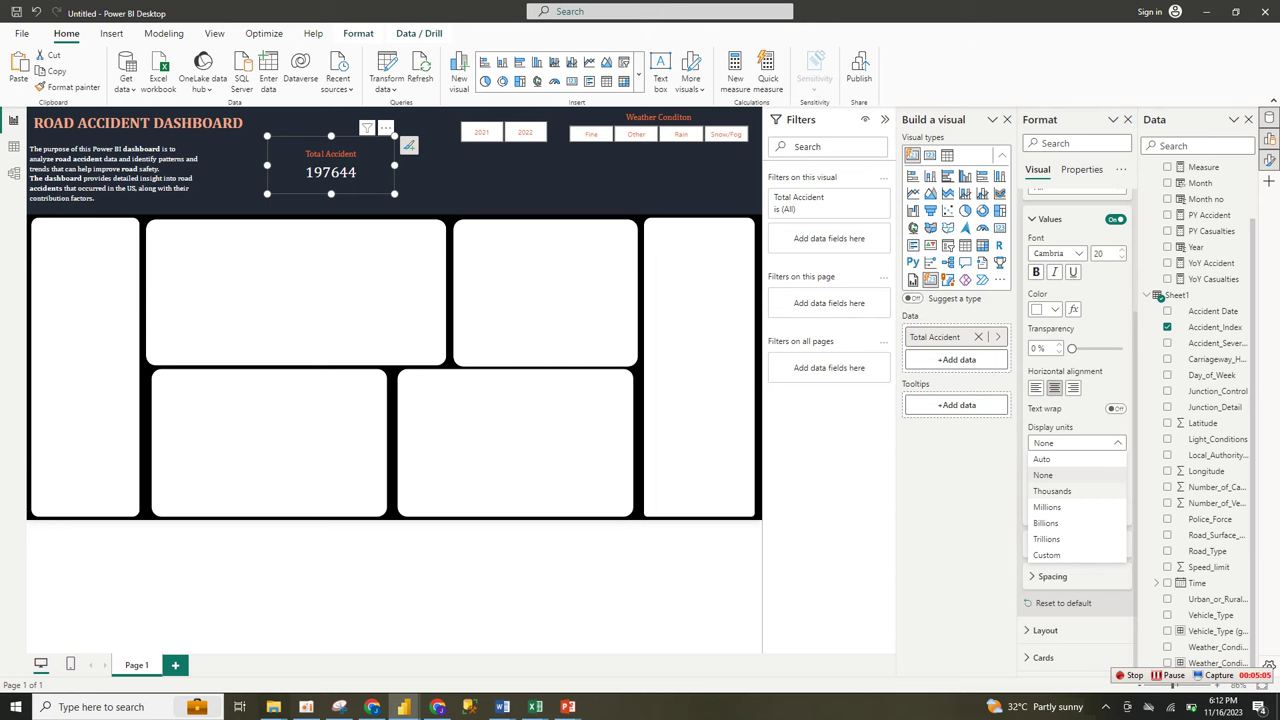
key("Down")
key("Return")
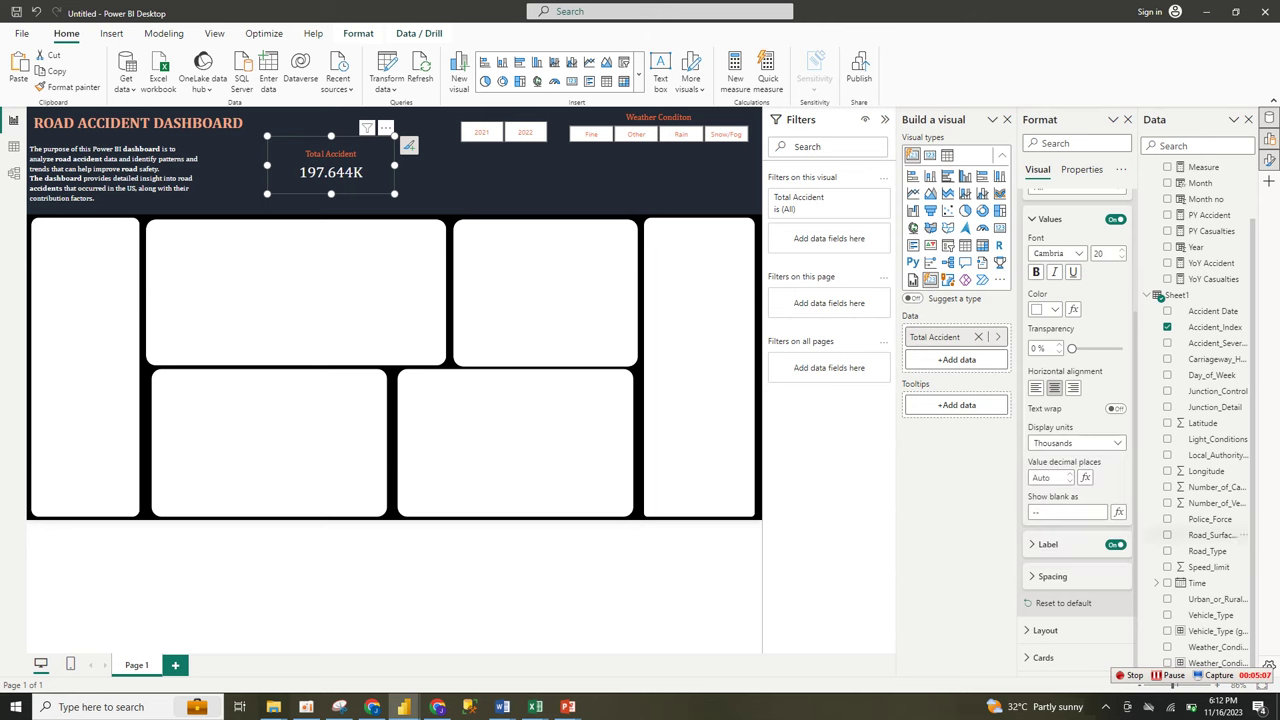
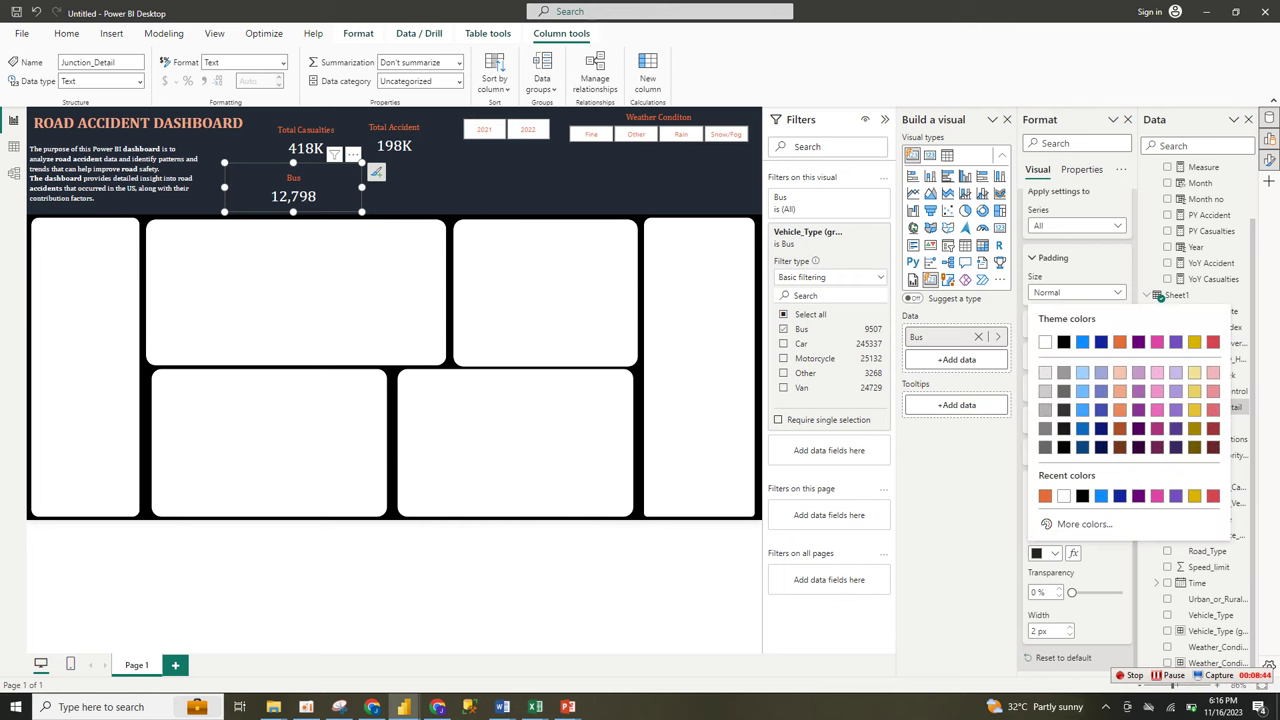
Position the Bus card's accent bar on the card's right side and color it white
left_click(1084, 524)
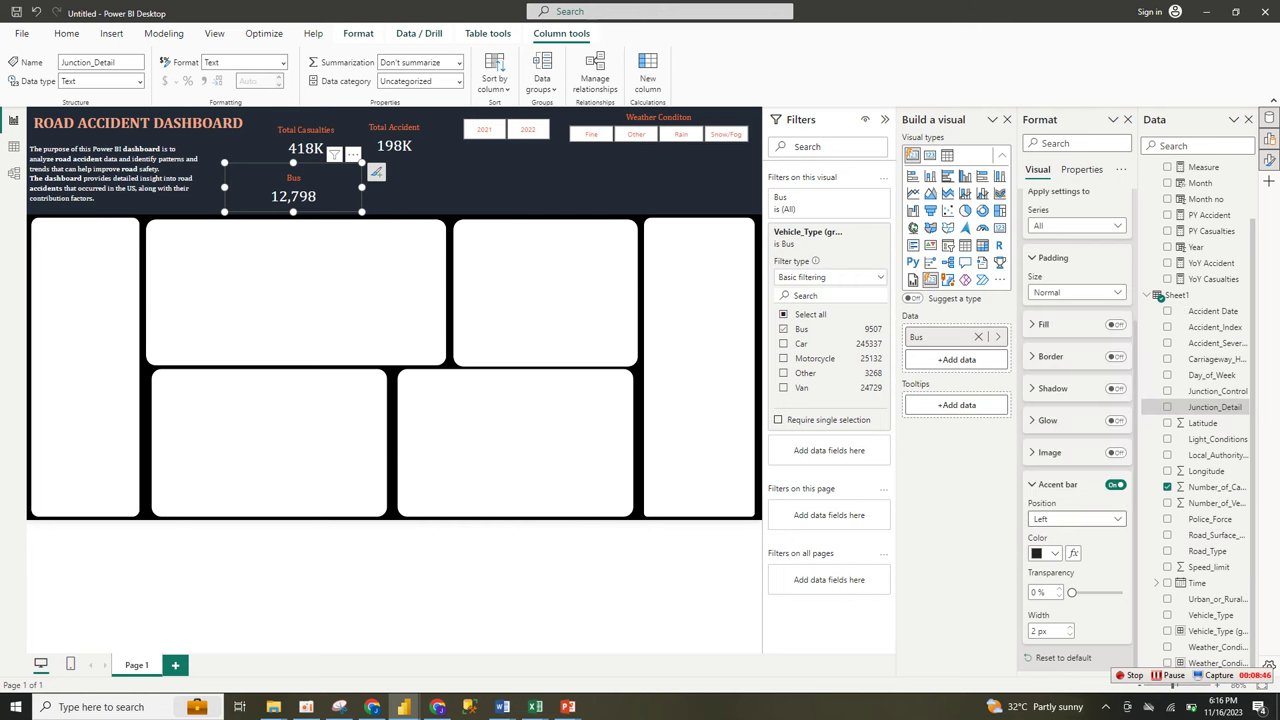
left_click(1084, 519)
left_click(1055, 551)
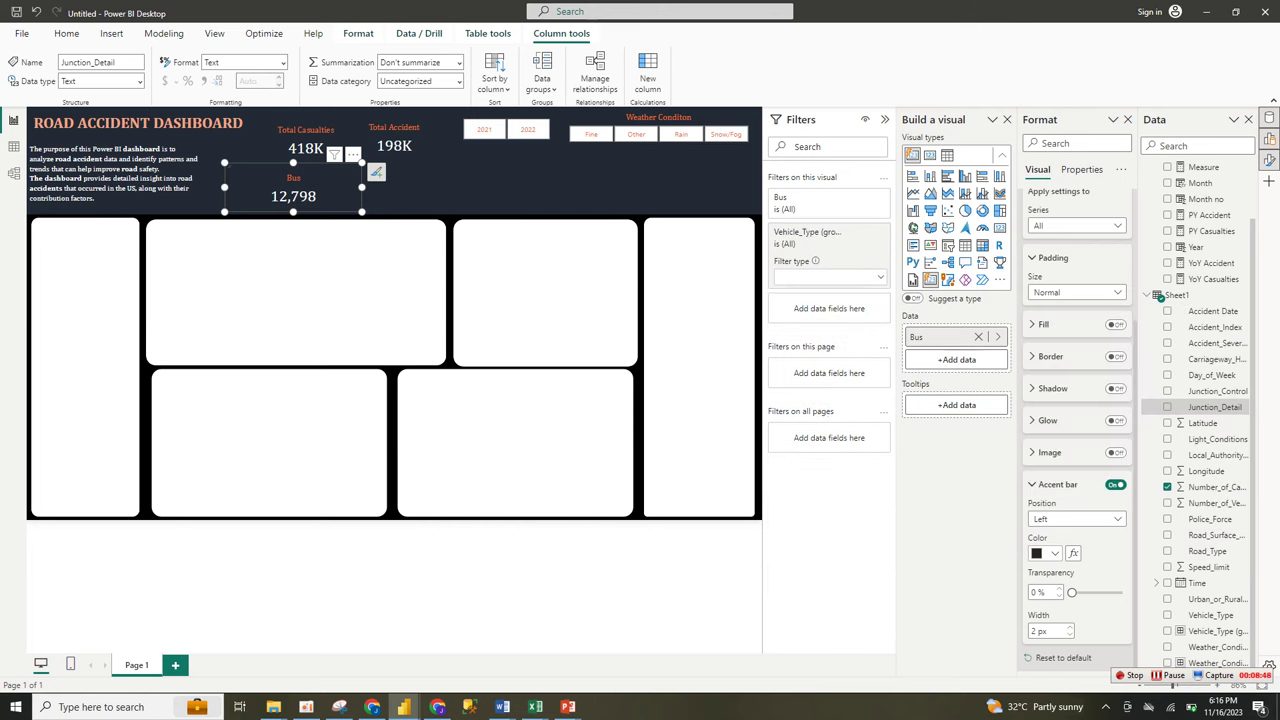
left_click(1055, 553)
left_click(1045, 342)
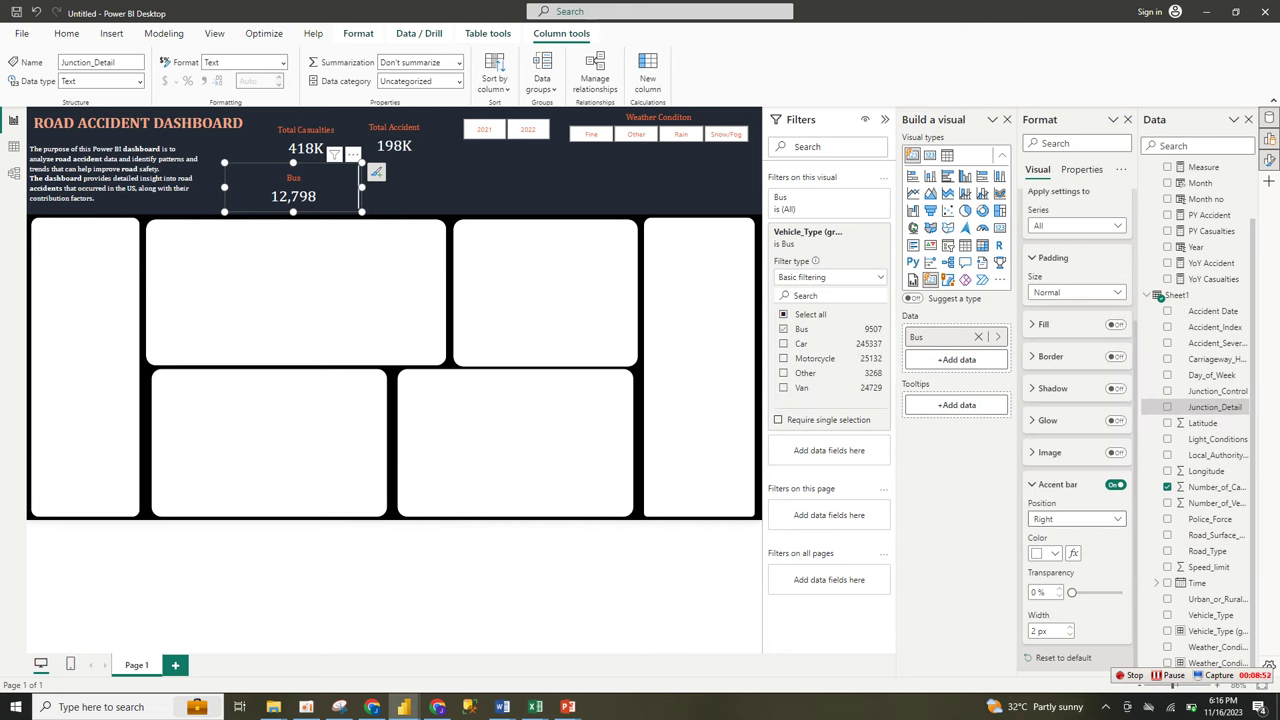
Turn on the image option for the Bus card and load bus.png from the Downloads folder
scroll(1112, 598, "up", 2)
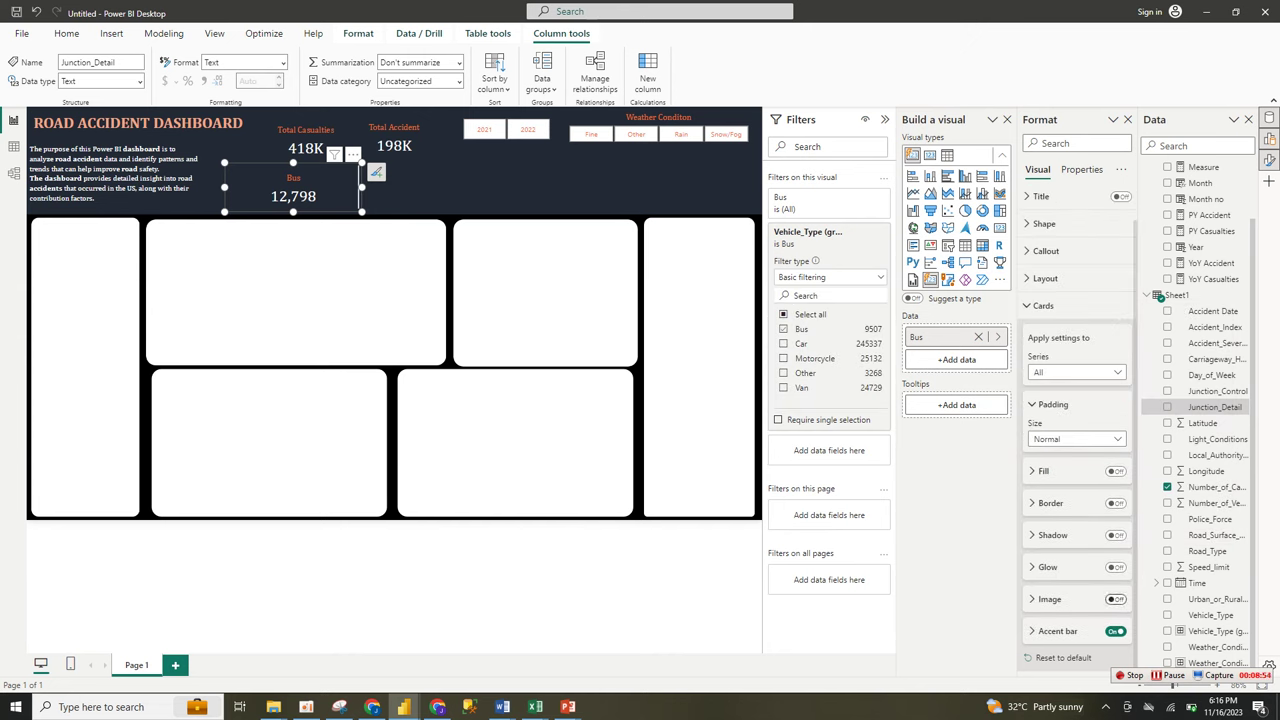
left_click(1116, 599)
left_click(1034, 599)
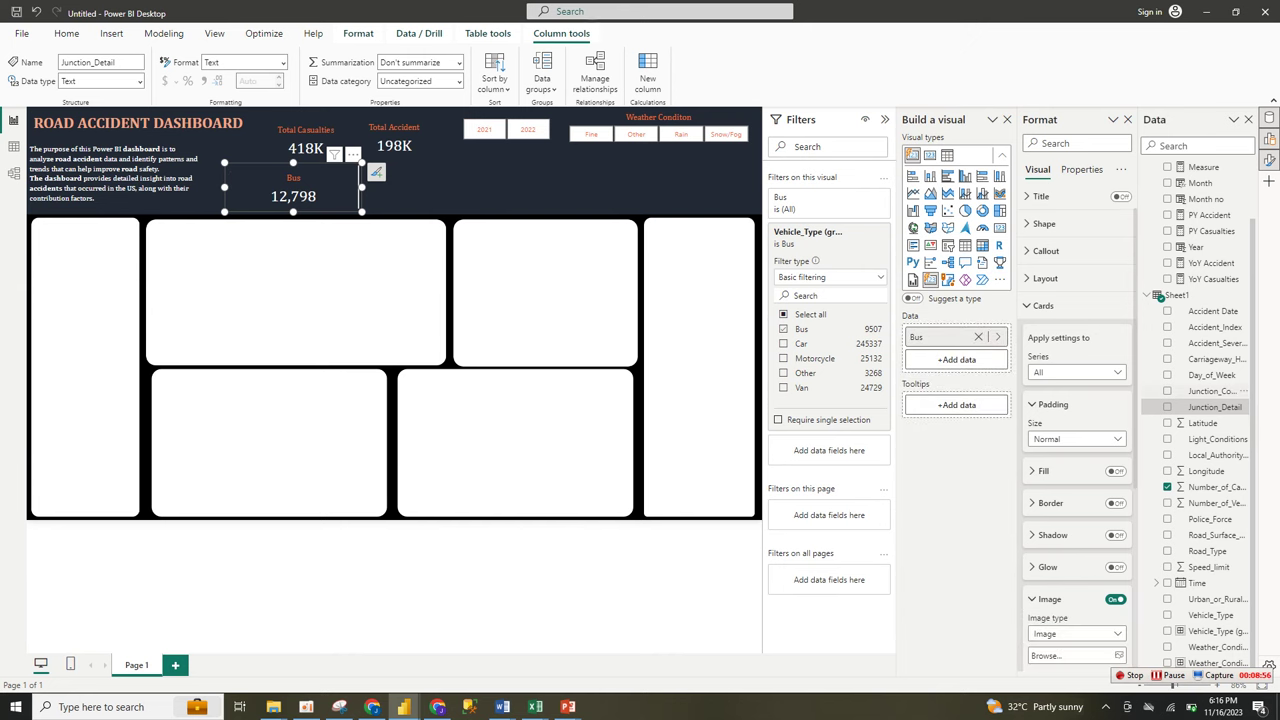
scroll(1075, 420, "down", 3)
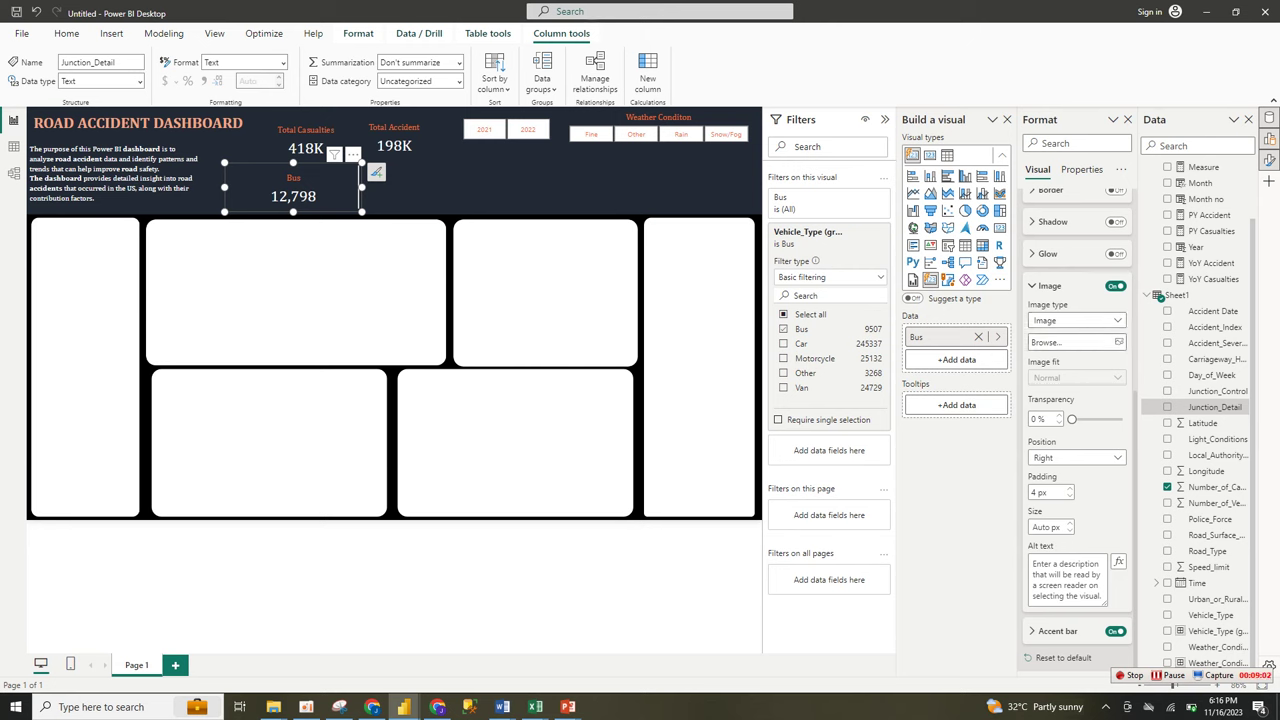
left_click(1080, 342)
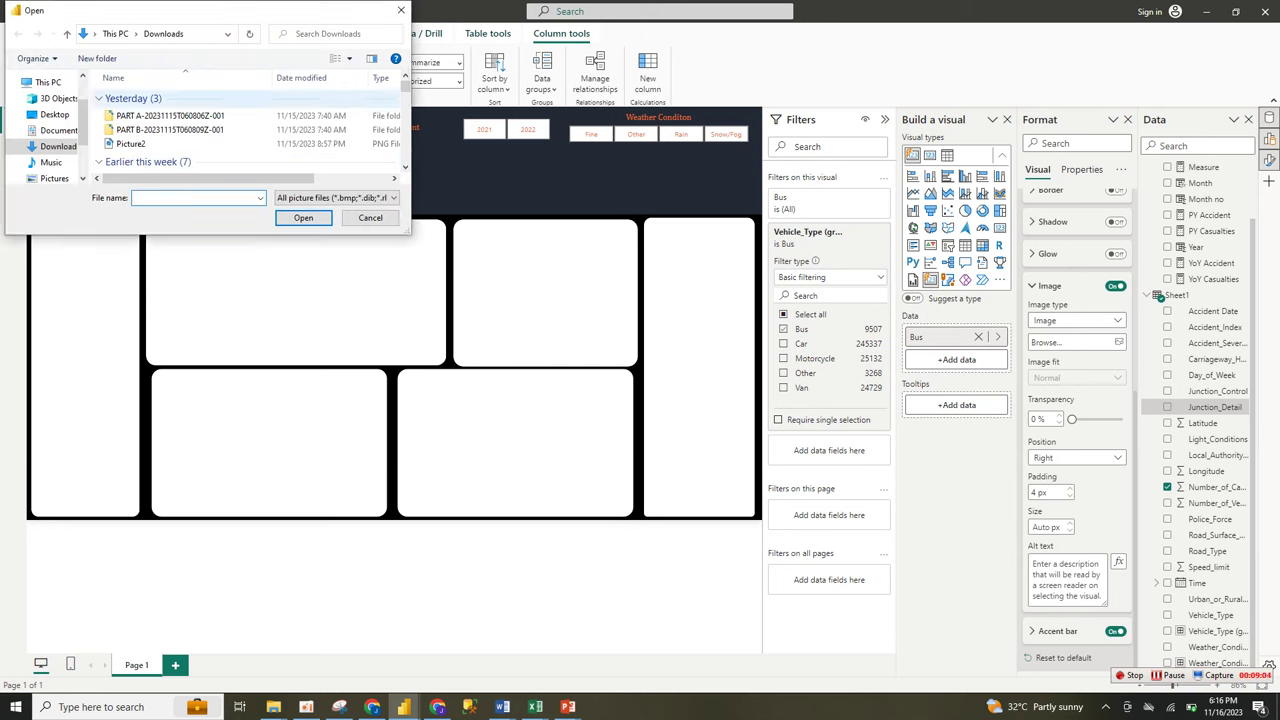
scroll(250, 130, "down", 3)
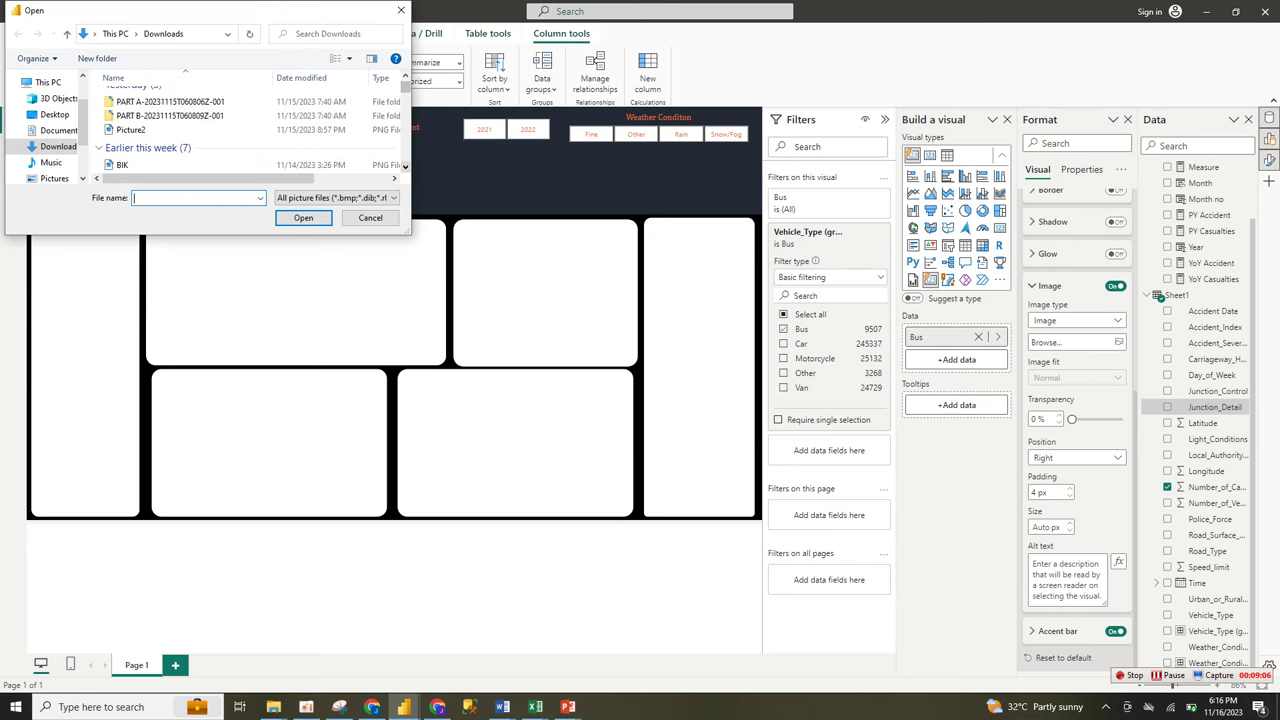
left_click(124, 151)
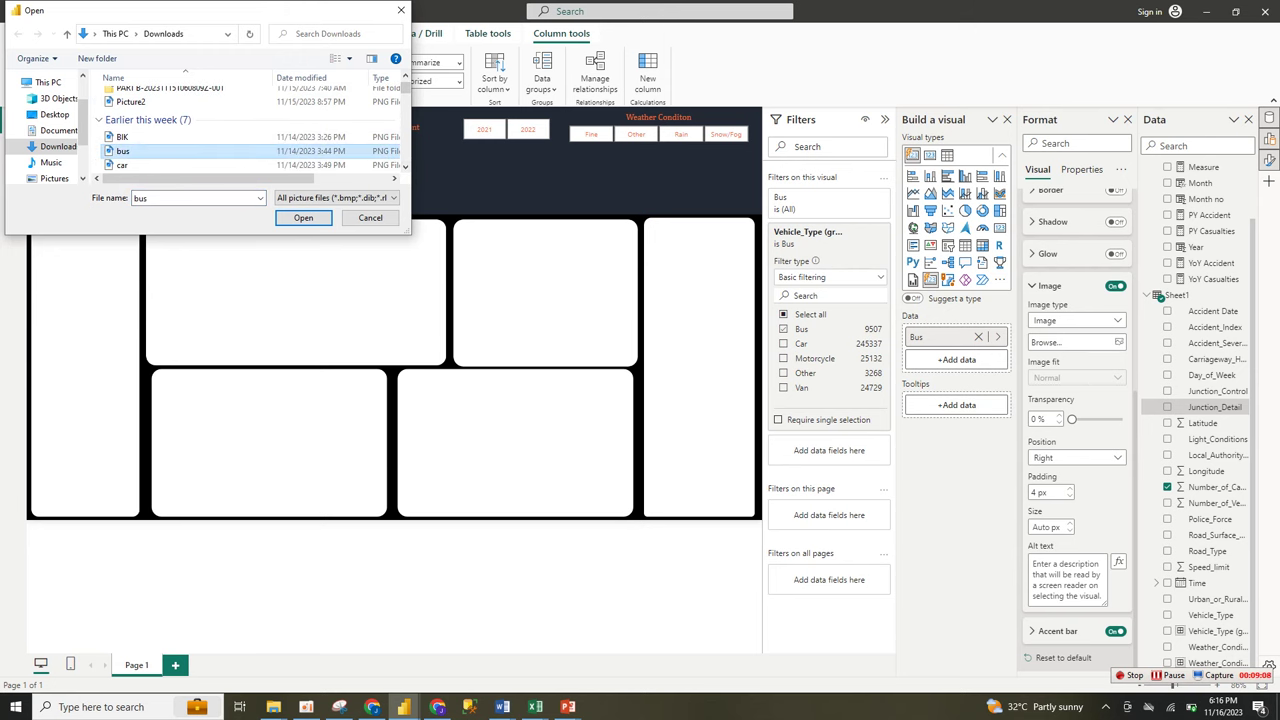
left_click(303, 218)
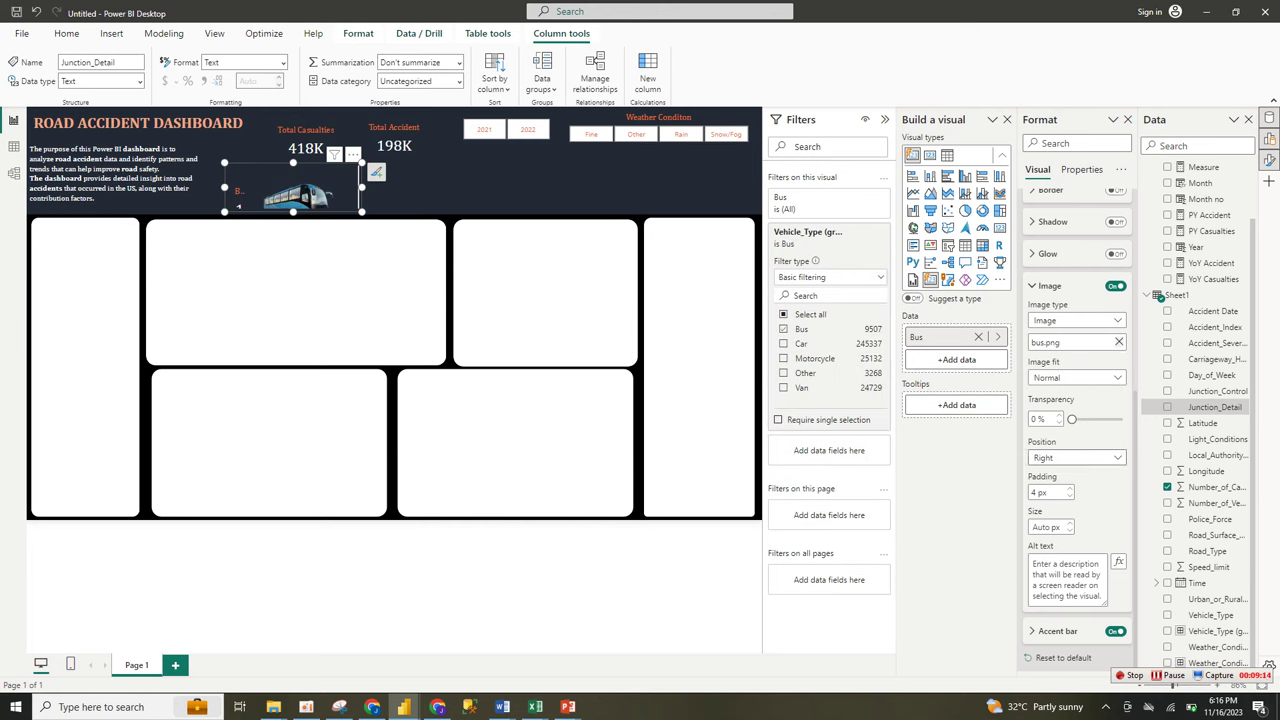
Position the Bus card's image on the left and set its padding to 0 px
left_click(1075, 457)
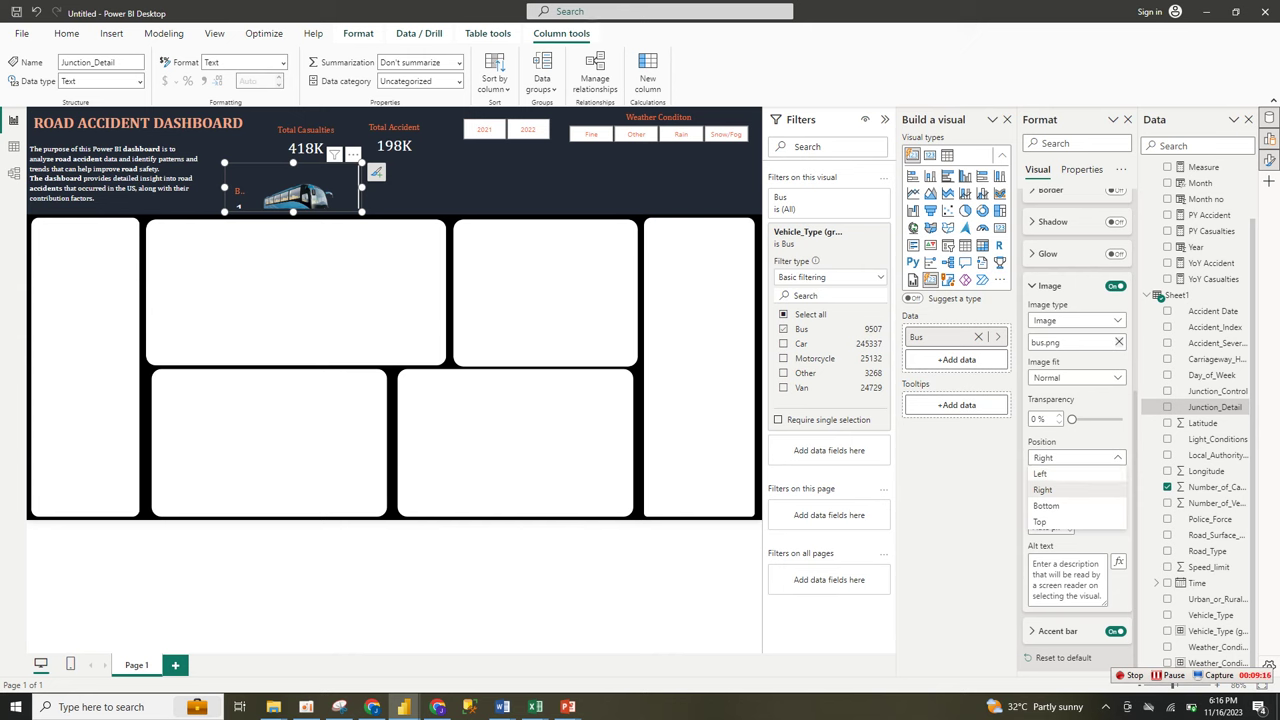
left_click(1042, 474)
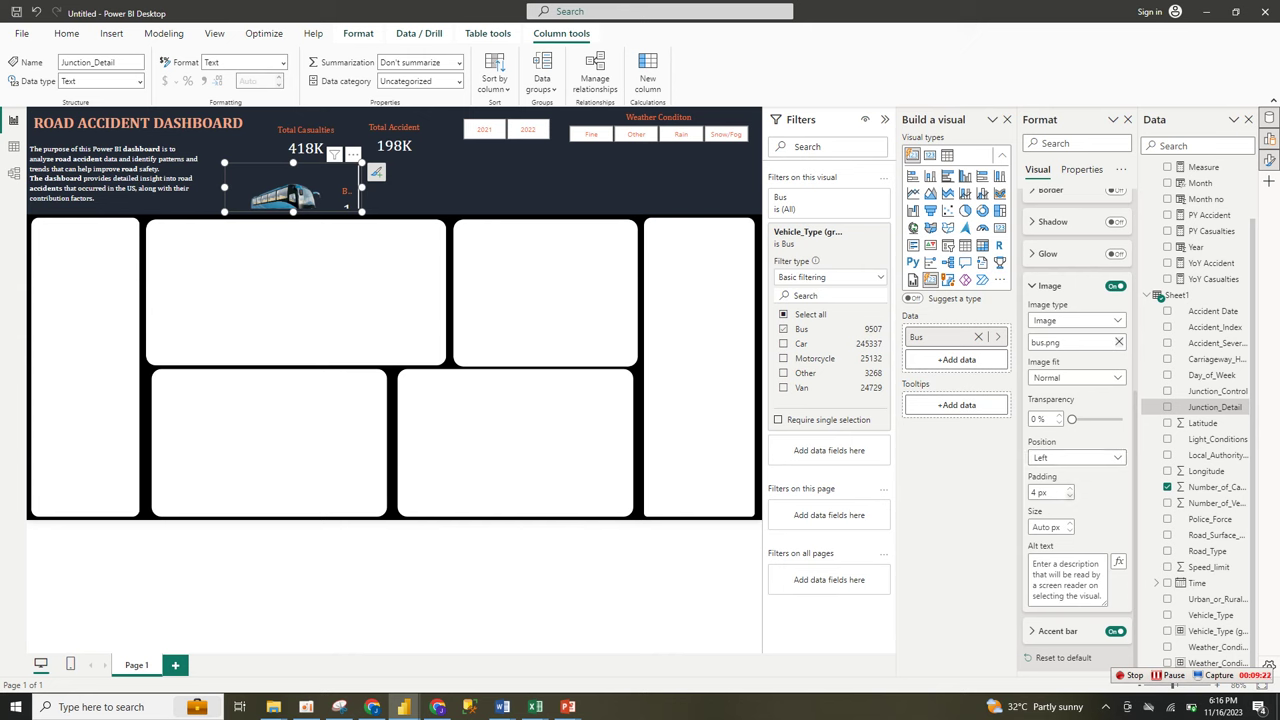
left_click(1070, 496)
left_click(1070, 496)
left_click(1070, 496)
left_click(1070, 496)
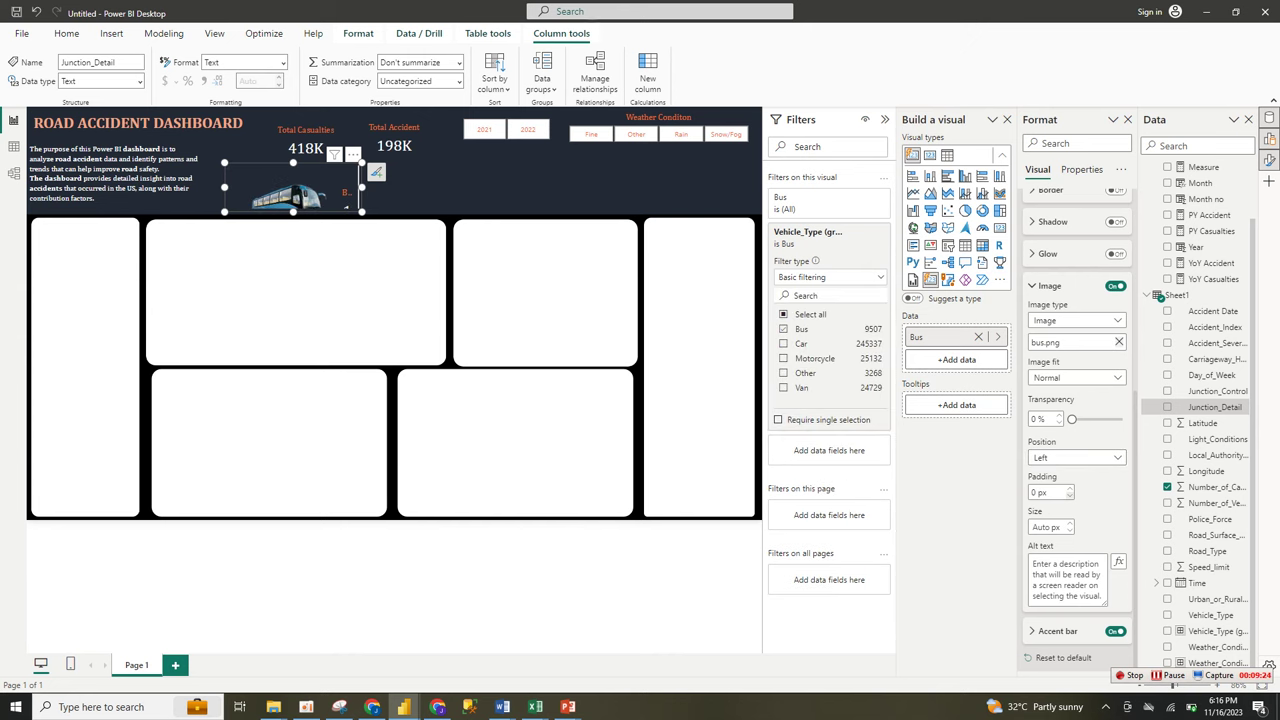
Set the Bus card's image size to 75 px and make the card slightly smaller
left_click(1040, 527)
type("40")
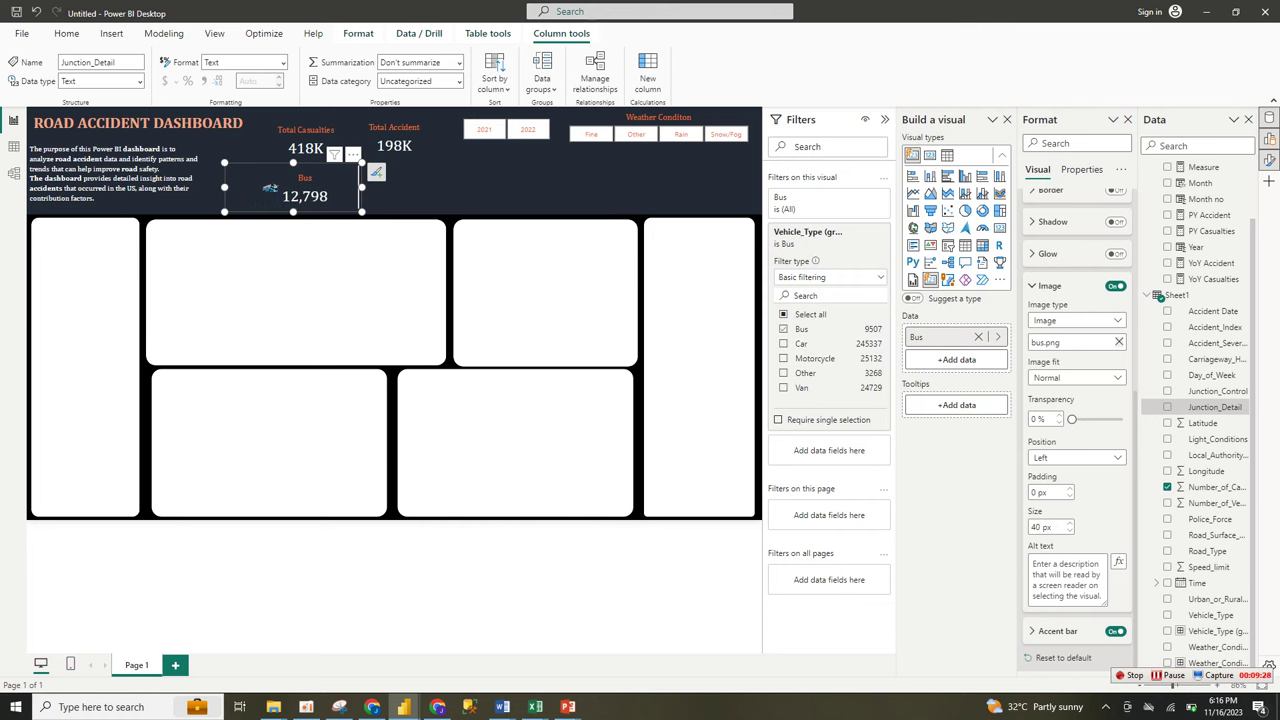
key("BackSpace")
key("BackSpace")
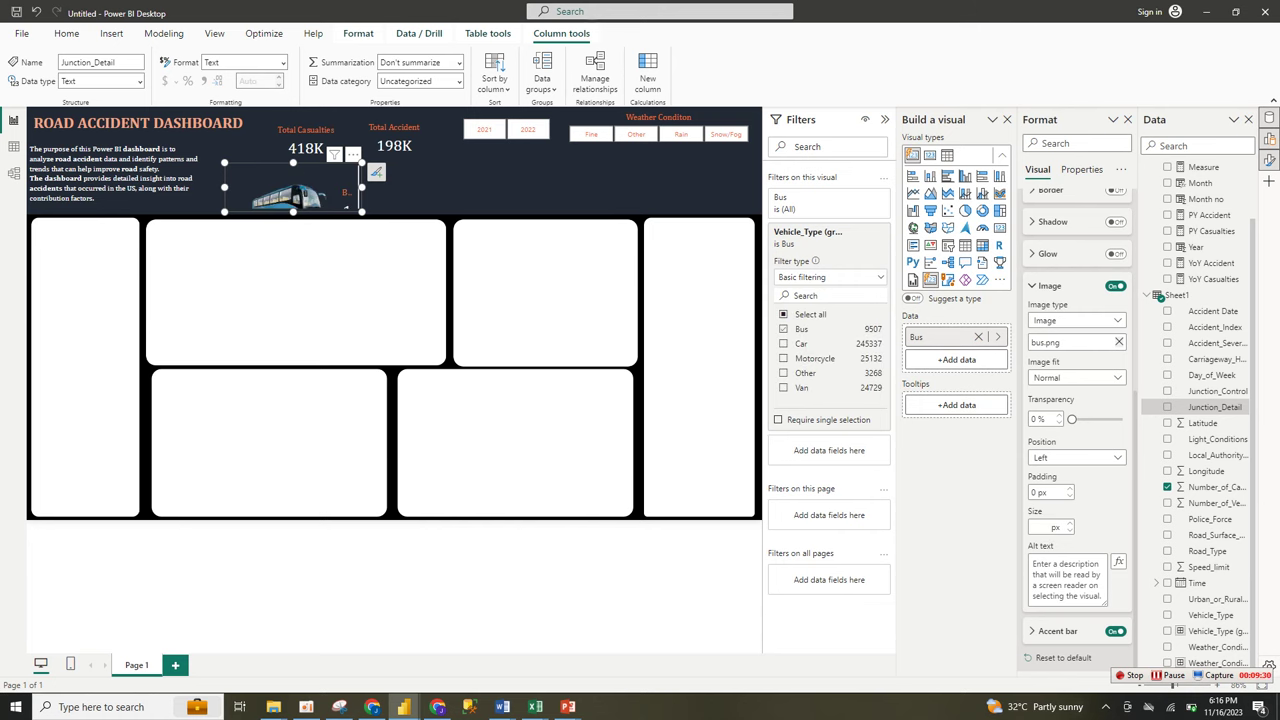
type("70")
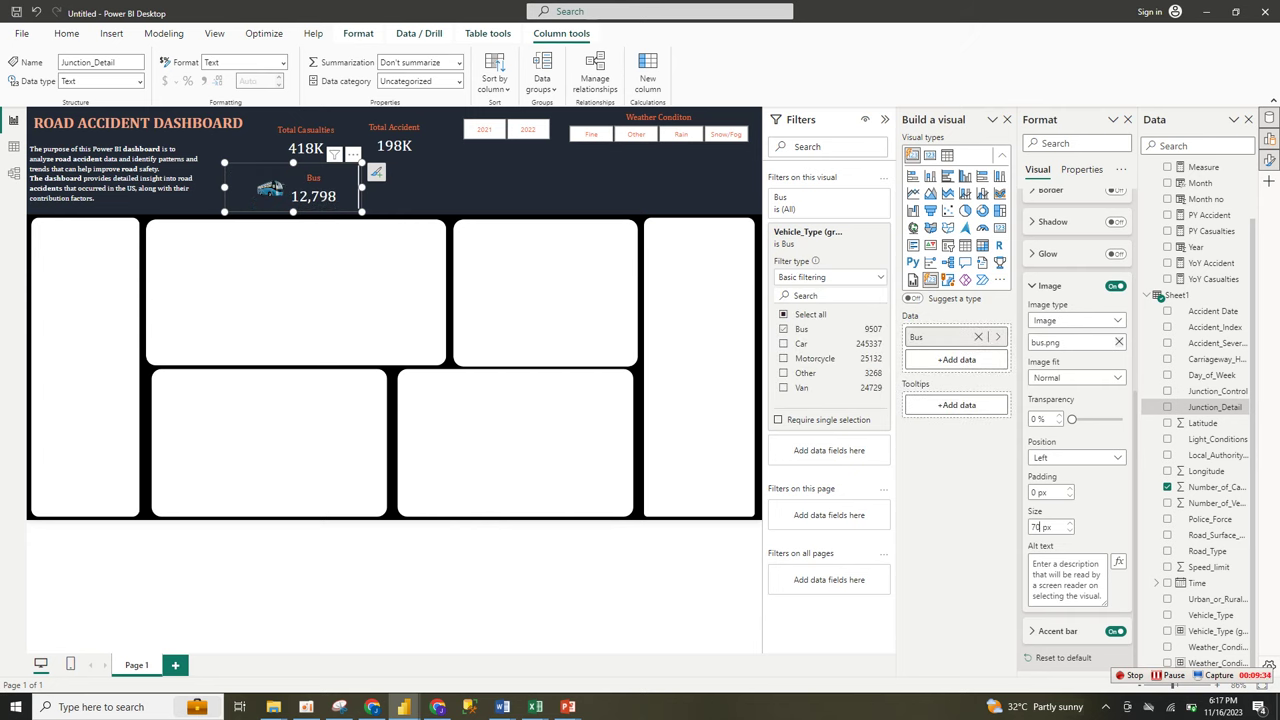
key("BackSpace")
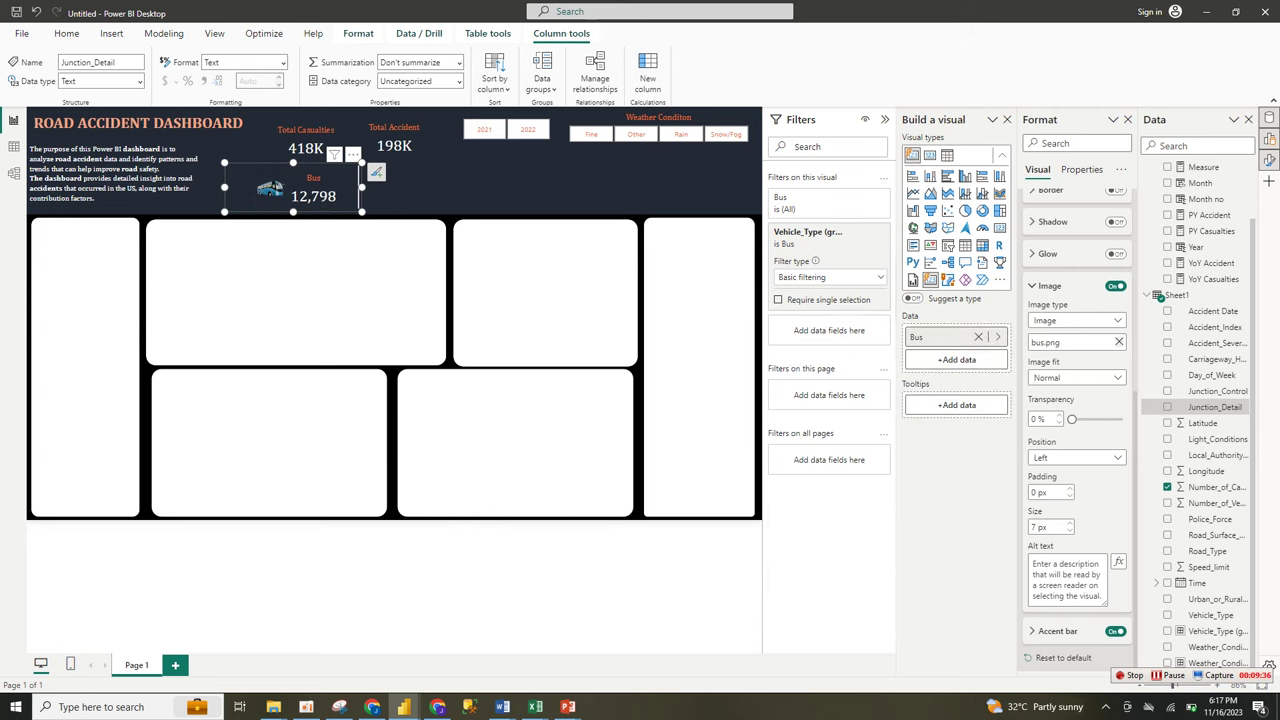
type("5")
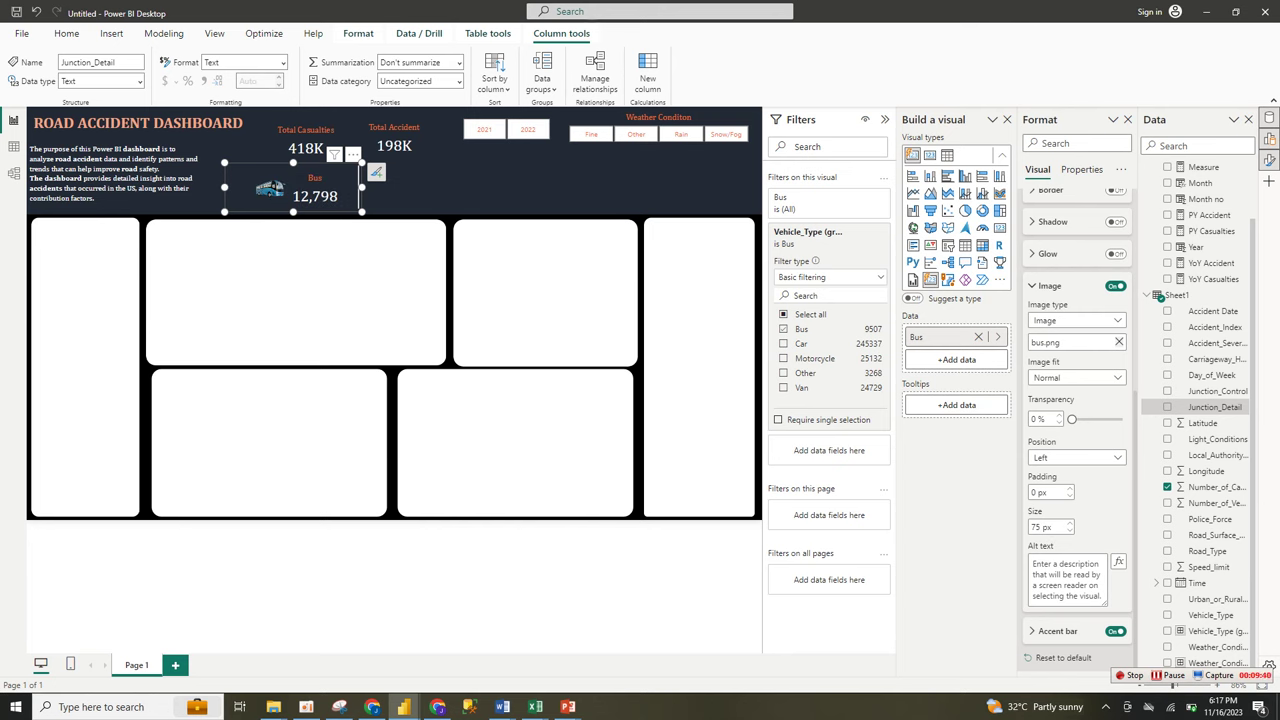
left_click_drag(362, 187, 346, 187)
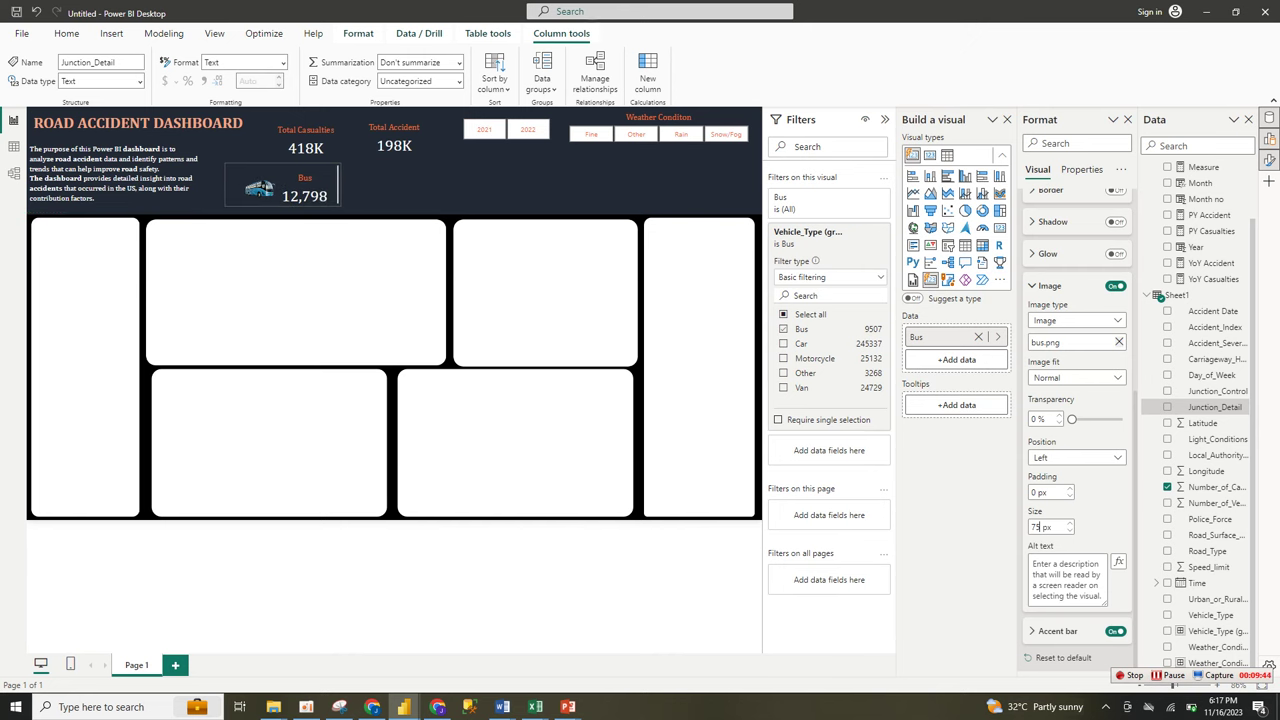
left_click_drag(341, 185, 341, 185)
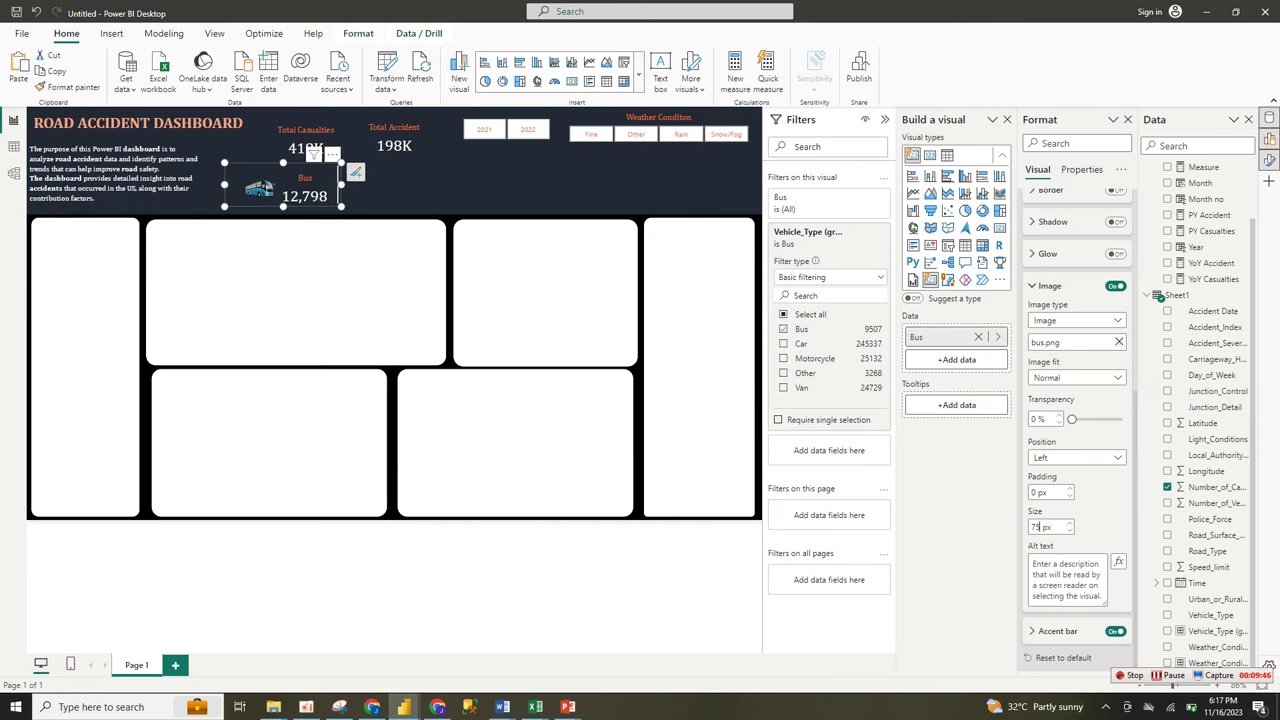
key("BackSpace")
key("BackSpace")
left_click_drag(284, 186, 322, 186)
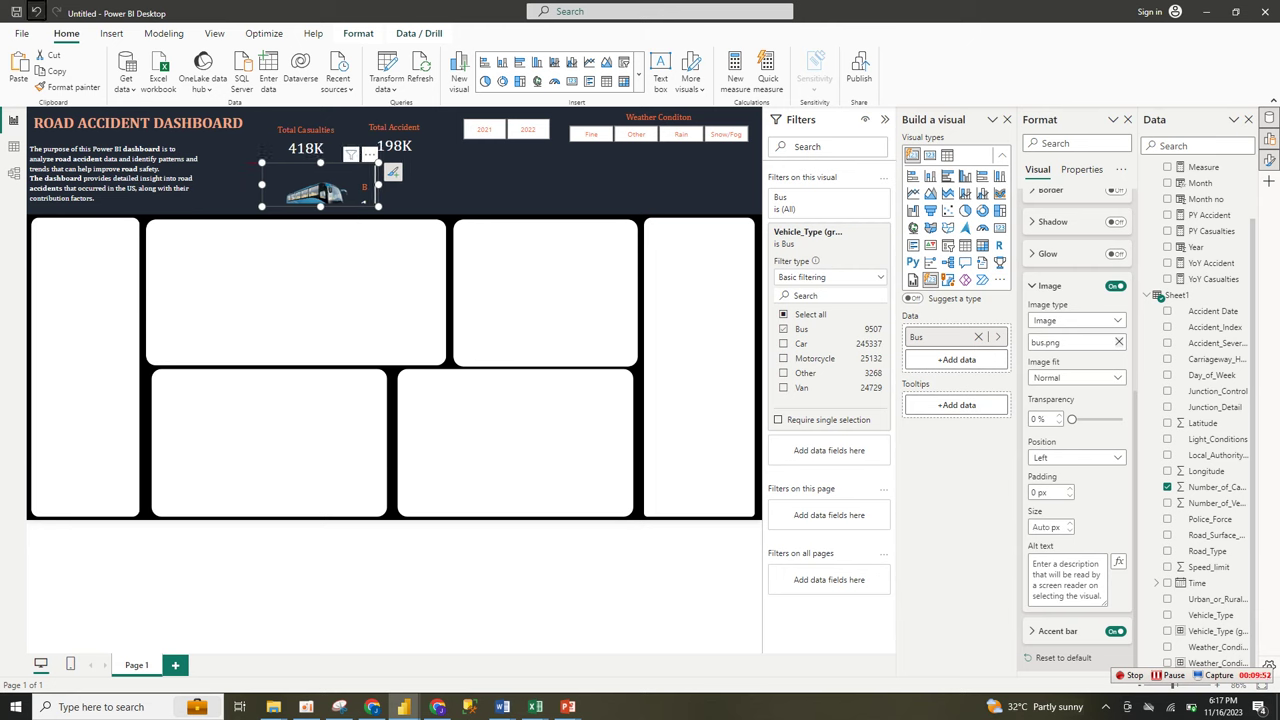
left_click(36, 12)
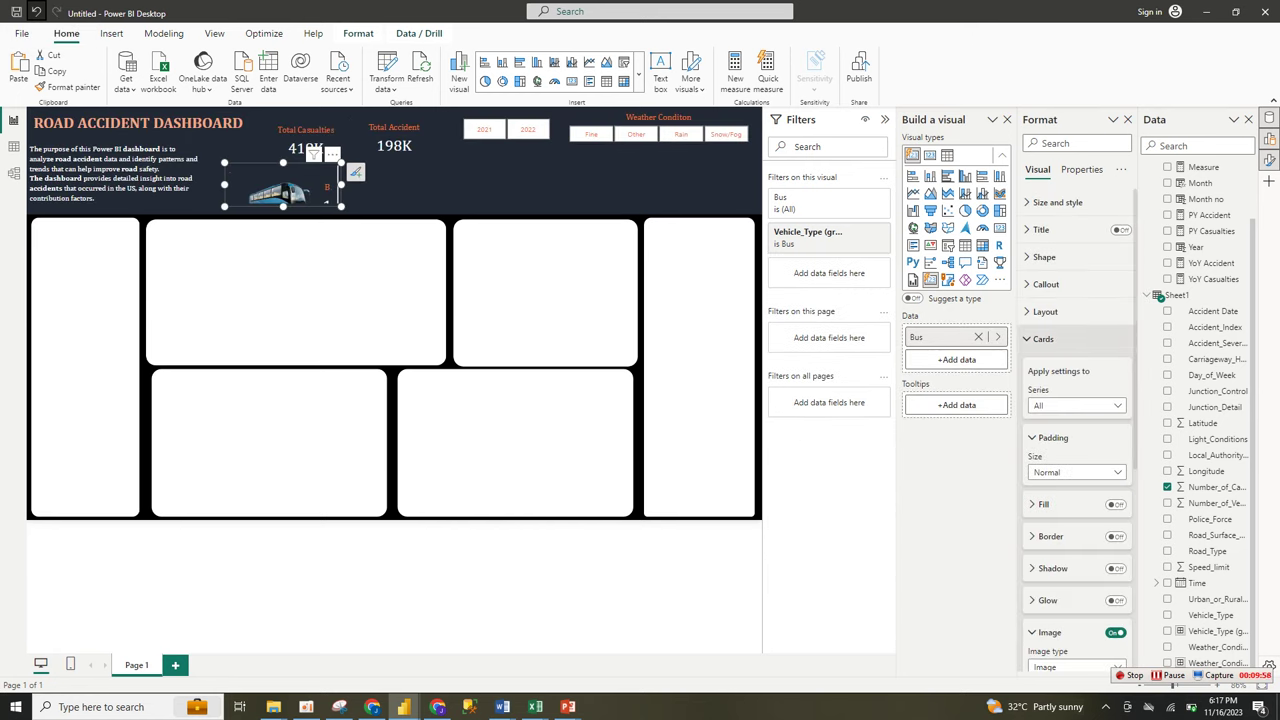
left_click(1043, 338)
left_click(1043, 338)
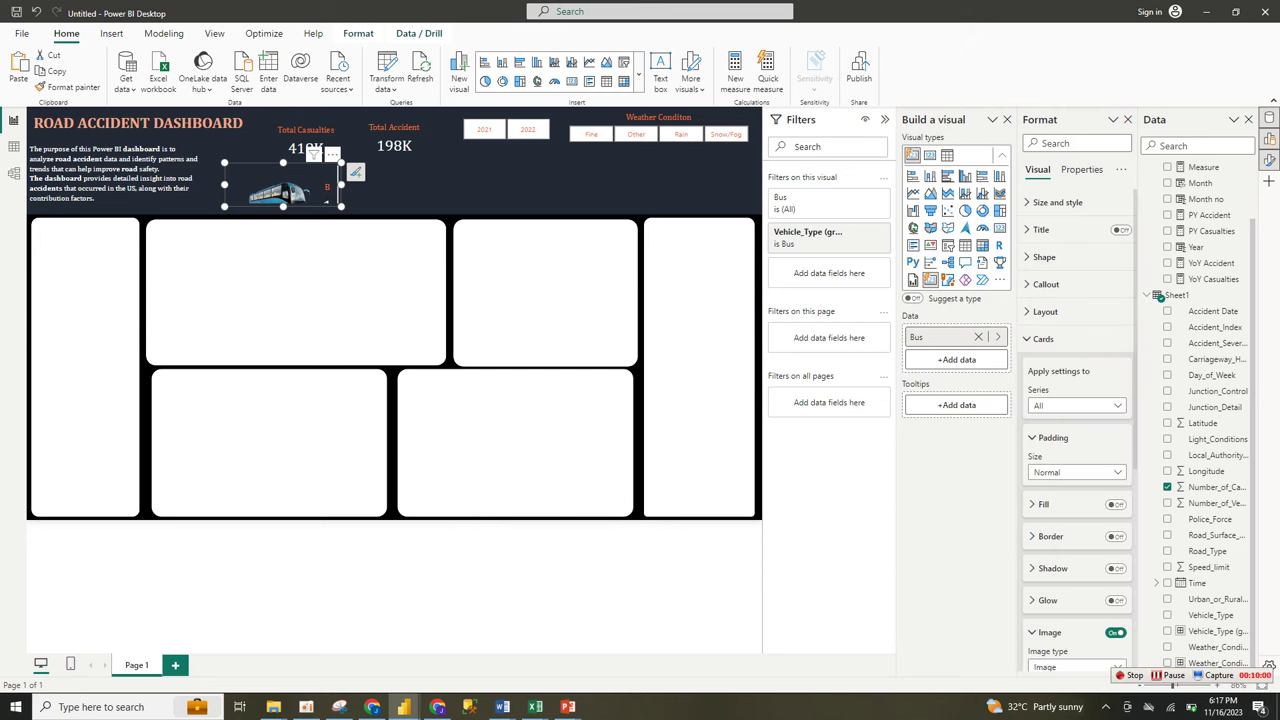
scroll(1060, 420, "down", 4)
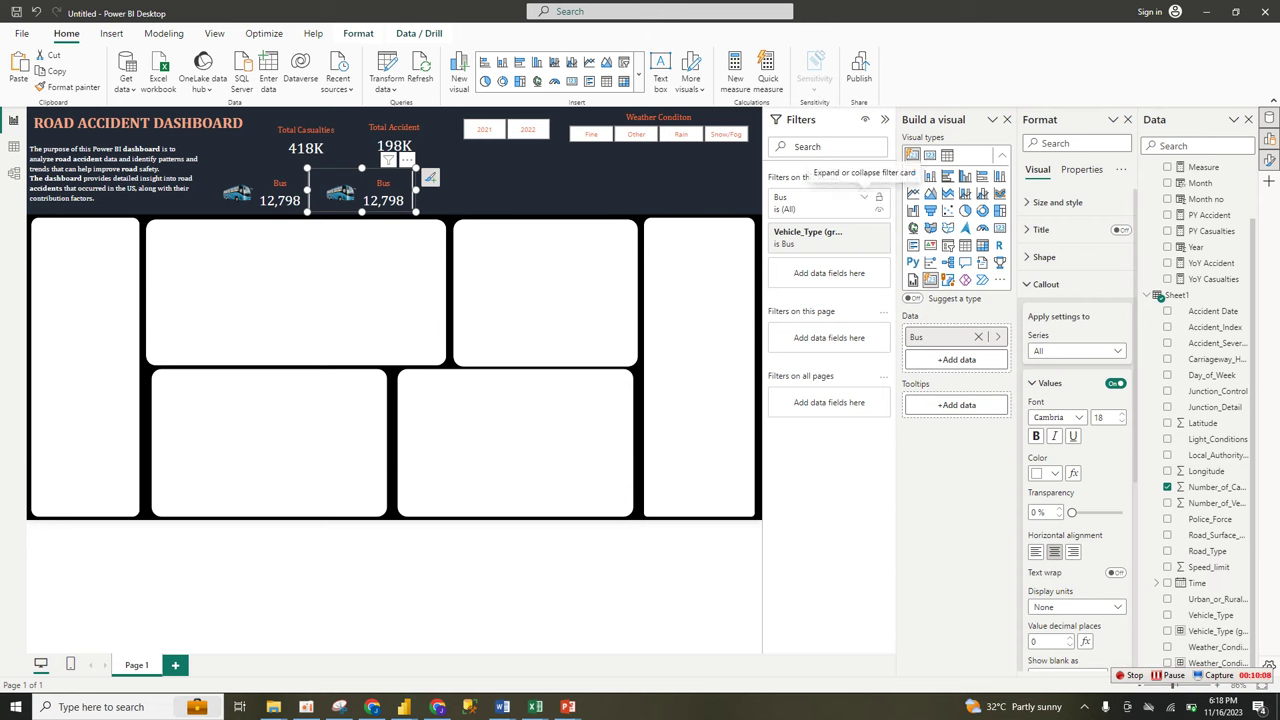
Filter the copied Bus card's vehicle type to Car only and widen the card slightly
left_click(864, 197)
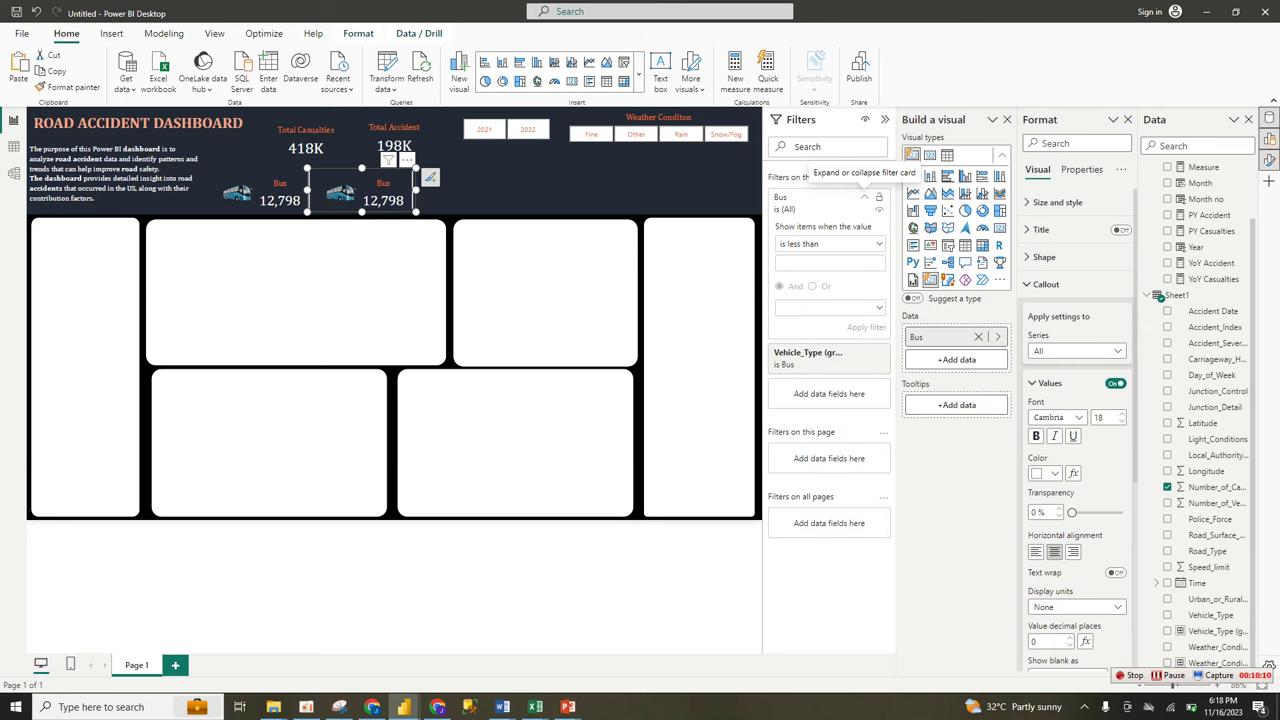
left_click(864, 197)
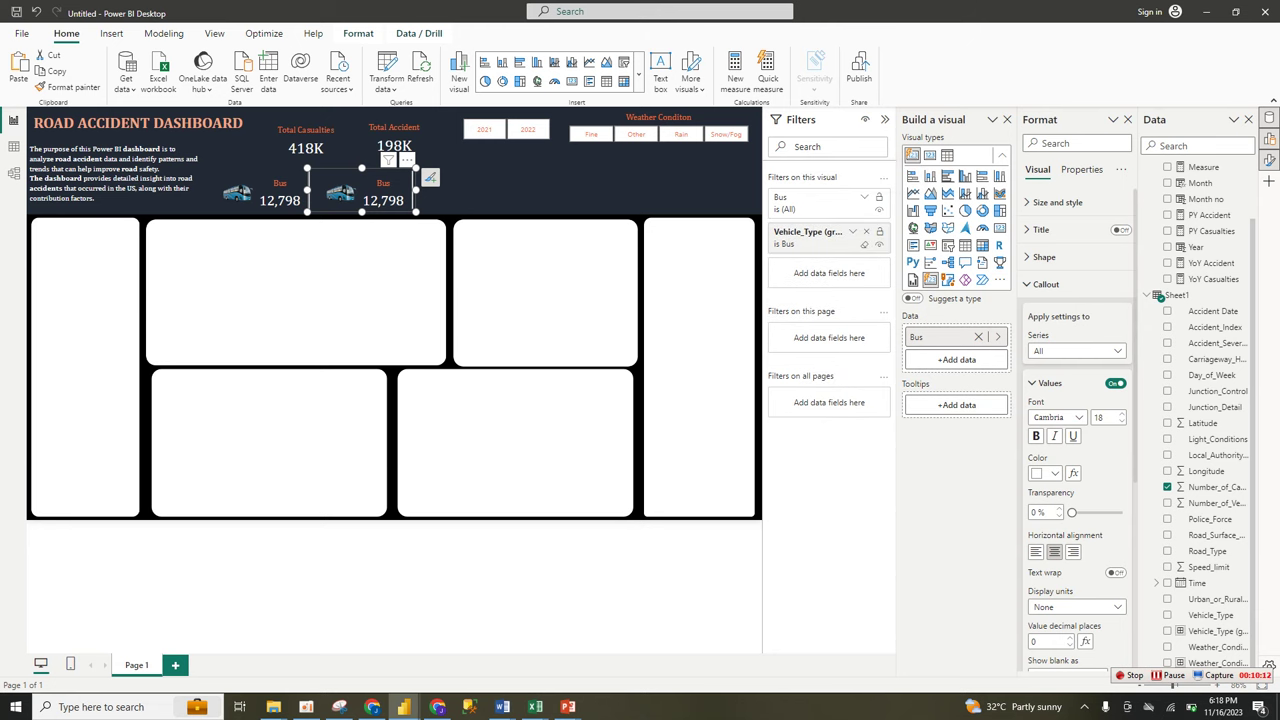
left_click(852, 231)
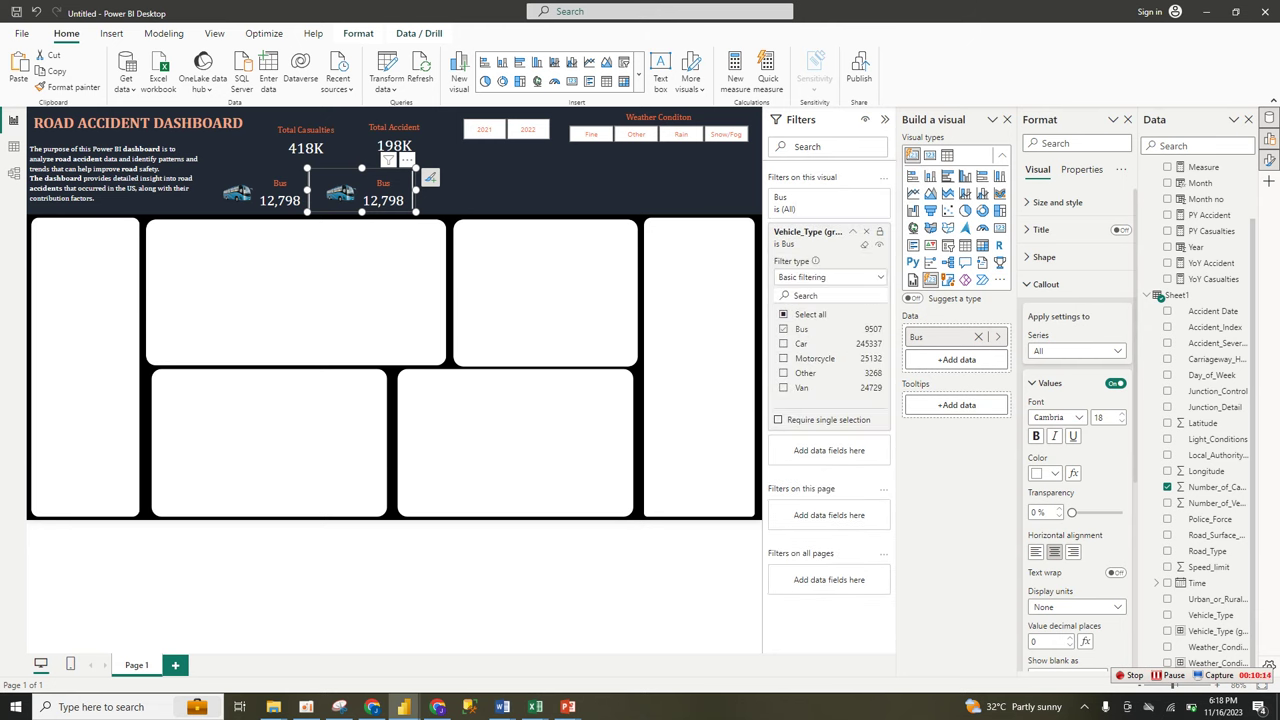
left_click(783, 329)
left_click(783, 344)
left_click_drag(416, 190, 420, 190)
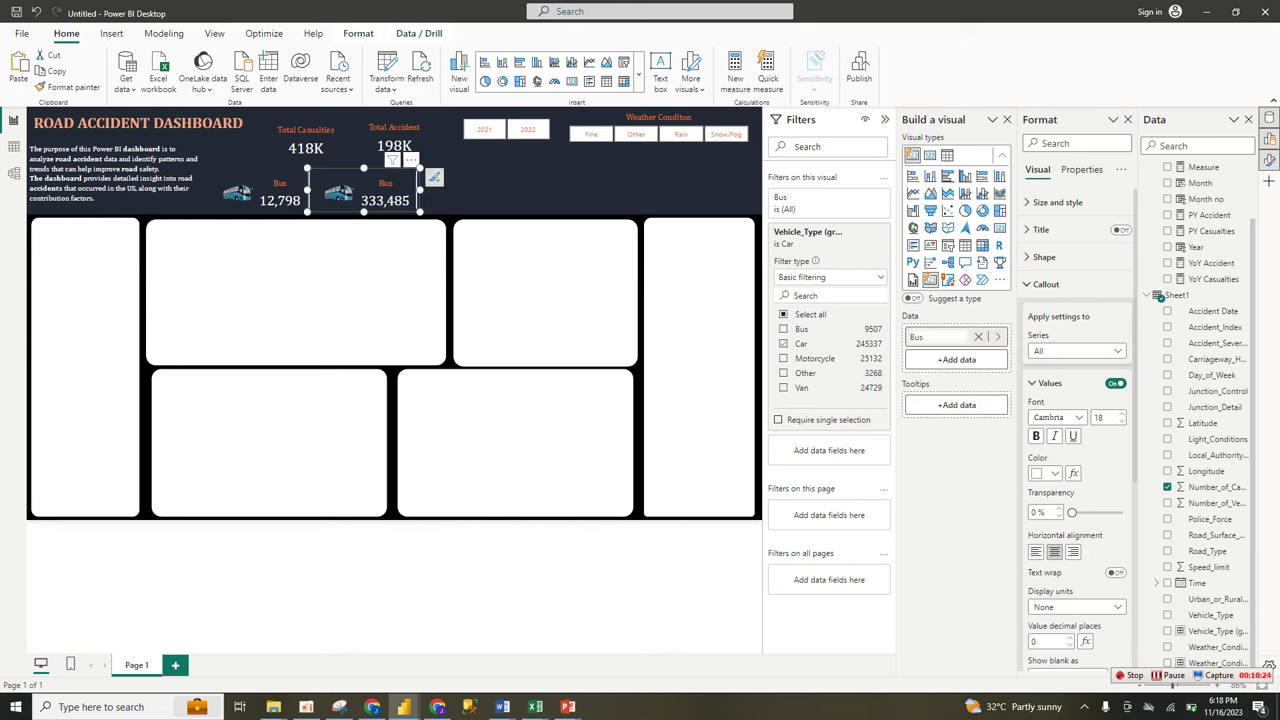
Rename the data field of the Car-filtered card as Car
double_click(916, 337)
type("Car")
scroll(1077, 480, "down", 3)
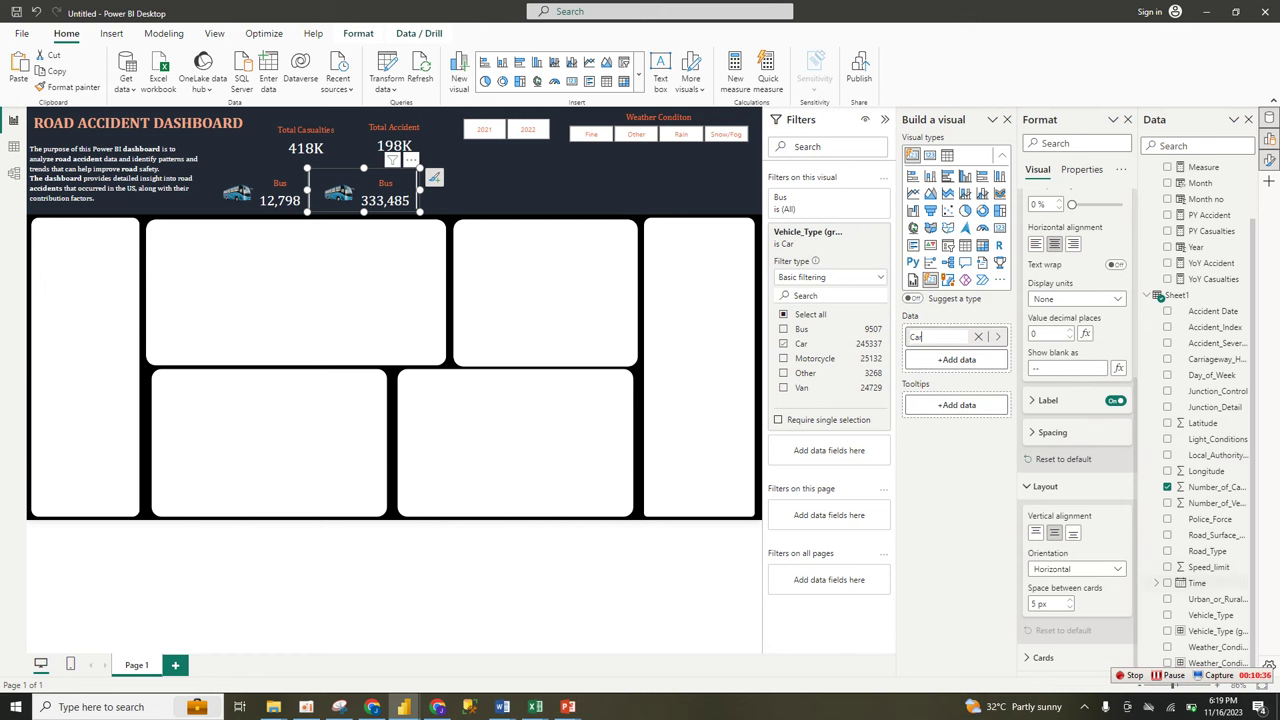
key("Return")
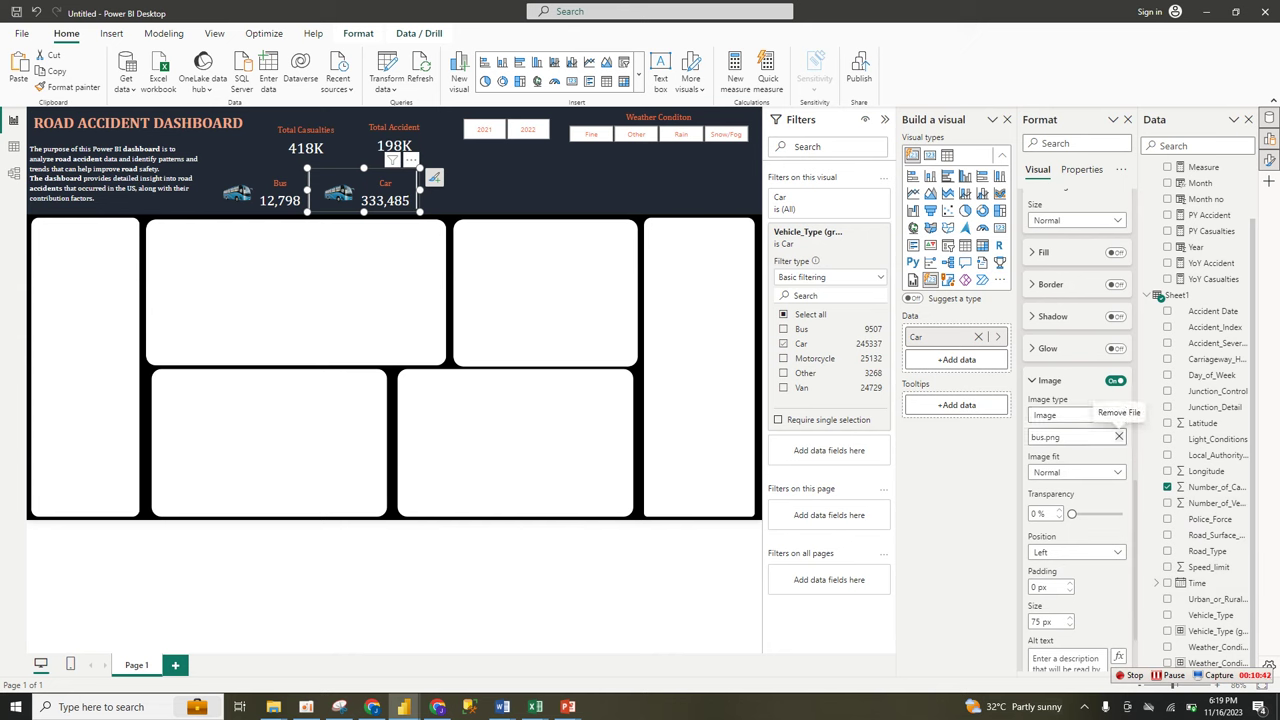
Replace the Car card's bus image with car.png from the Downloads folder
left_click(1119, 436)
left_click(1119, 436)
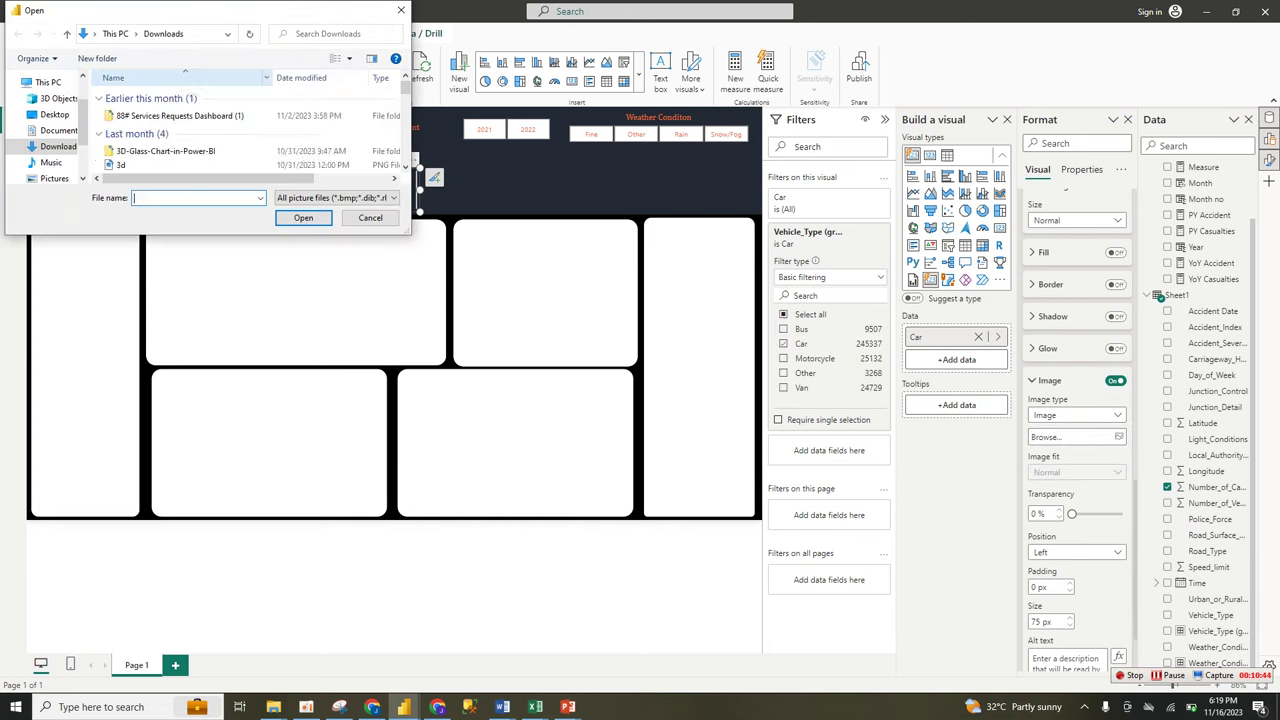
type("car")
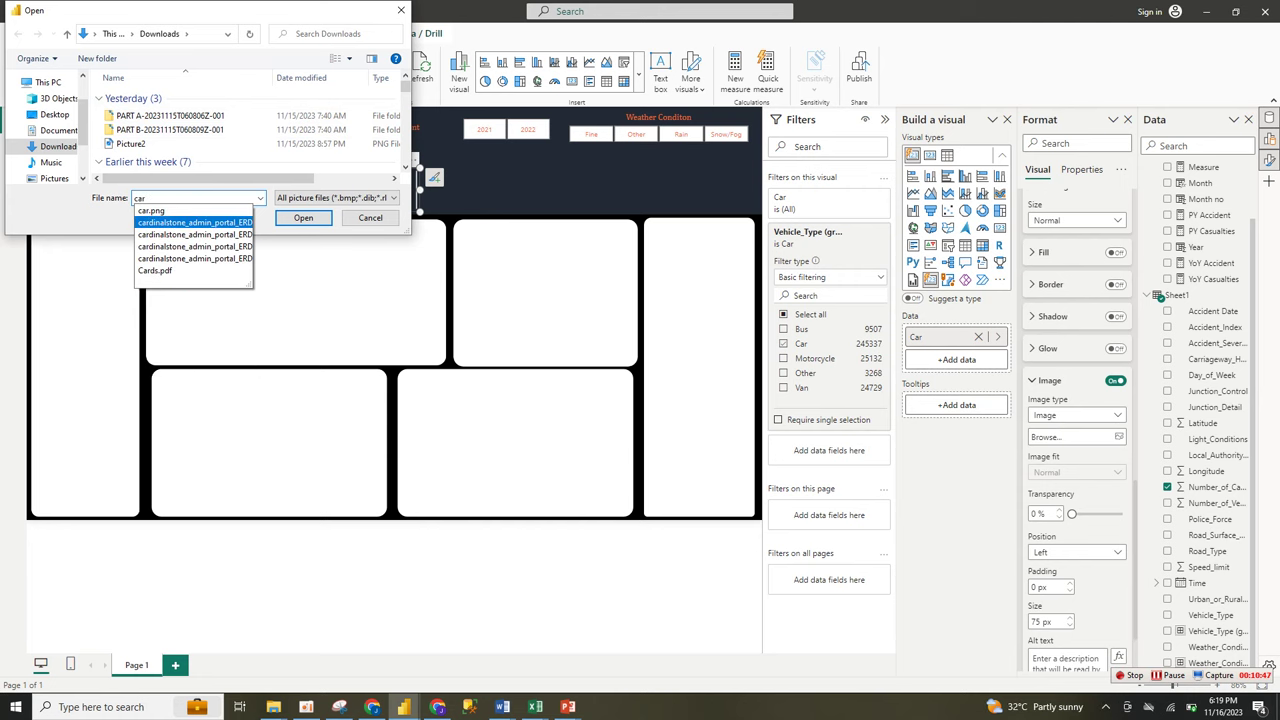
key("Down")
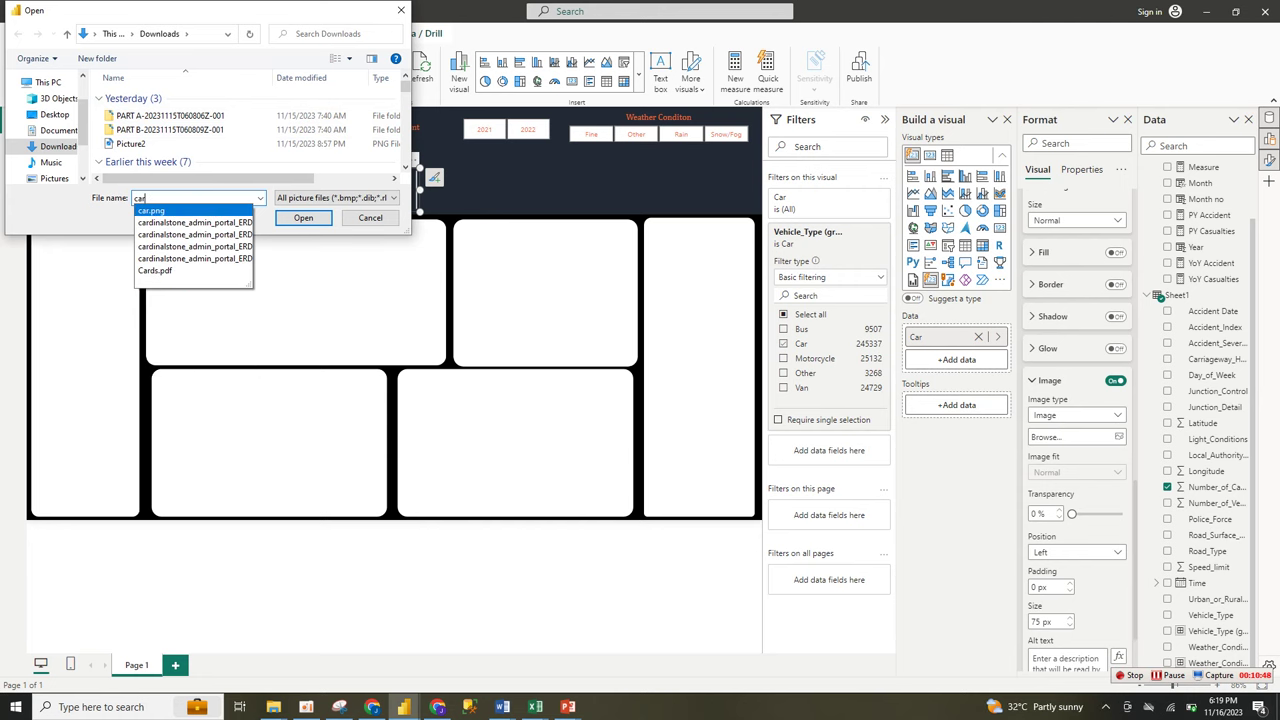
key("Return")
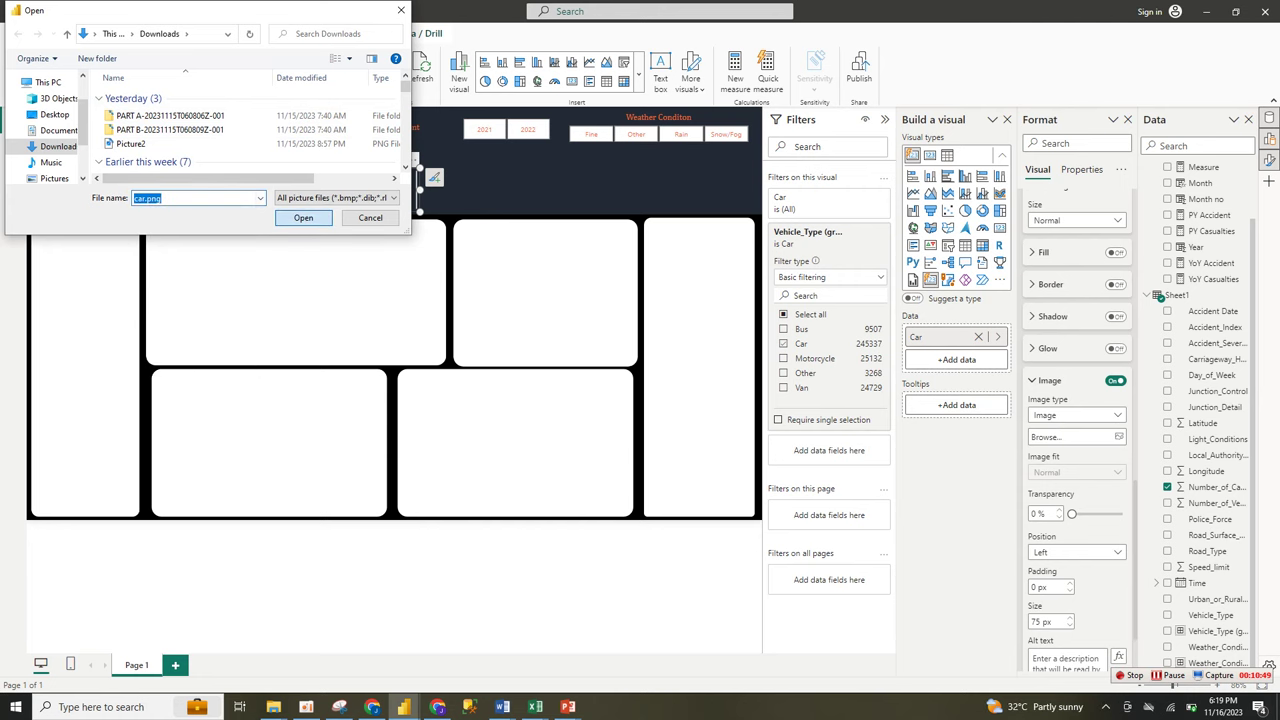
key("Return")
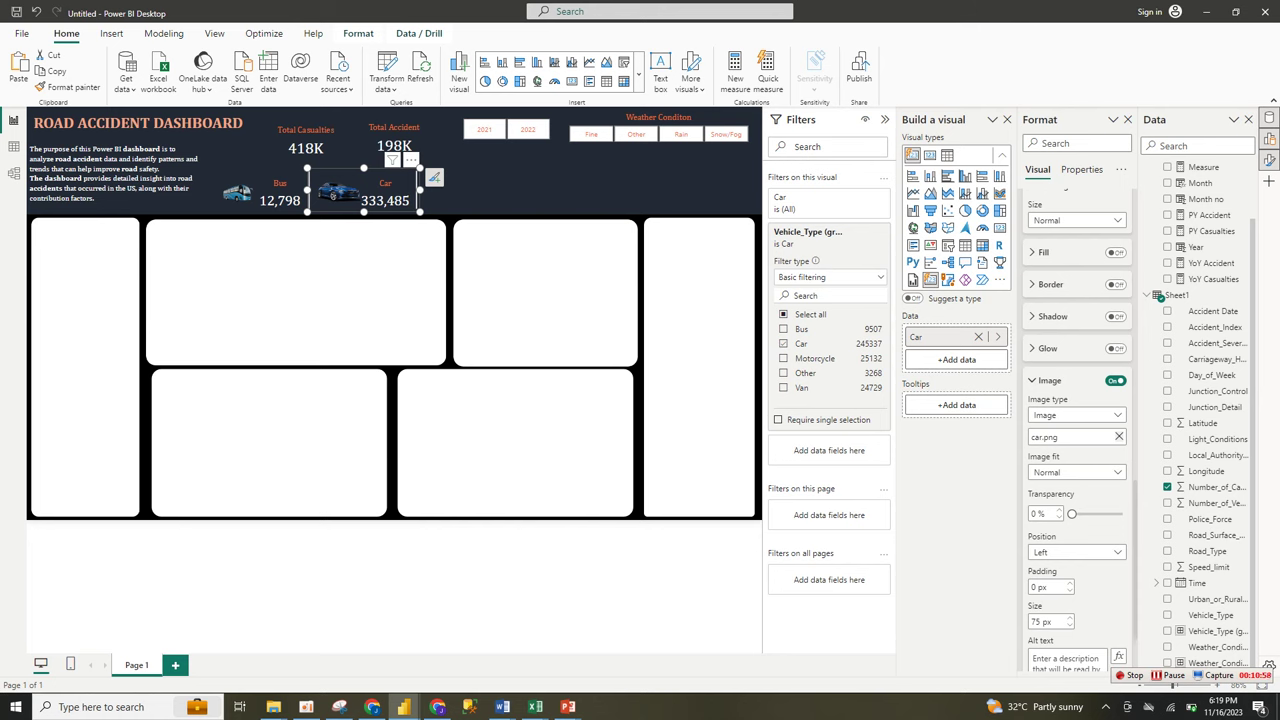
Duplicate the Bus card, place the copy beside the Car card and filter its vehicle type to Motorcycle only
left_click(268, 194)
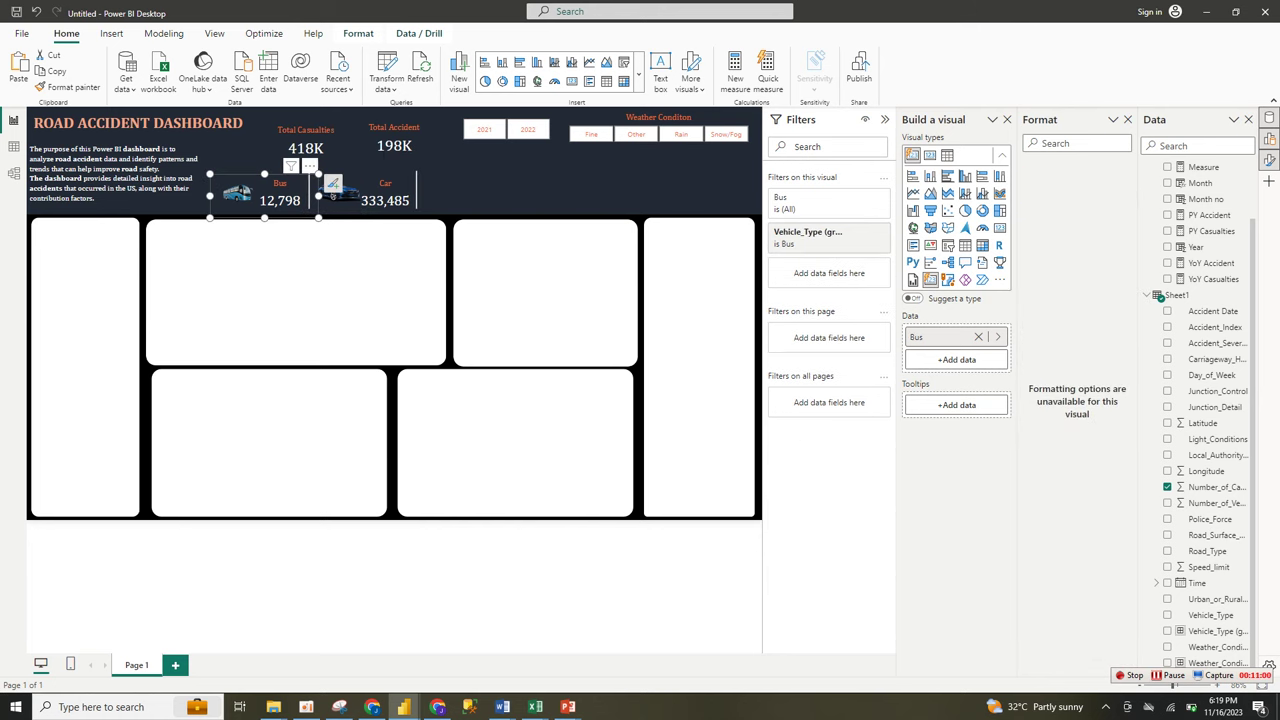
left_click_drag(262, 195, 482, 190)
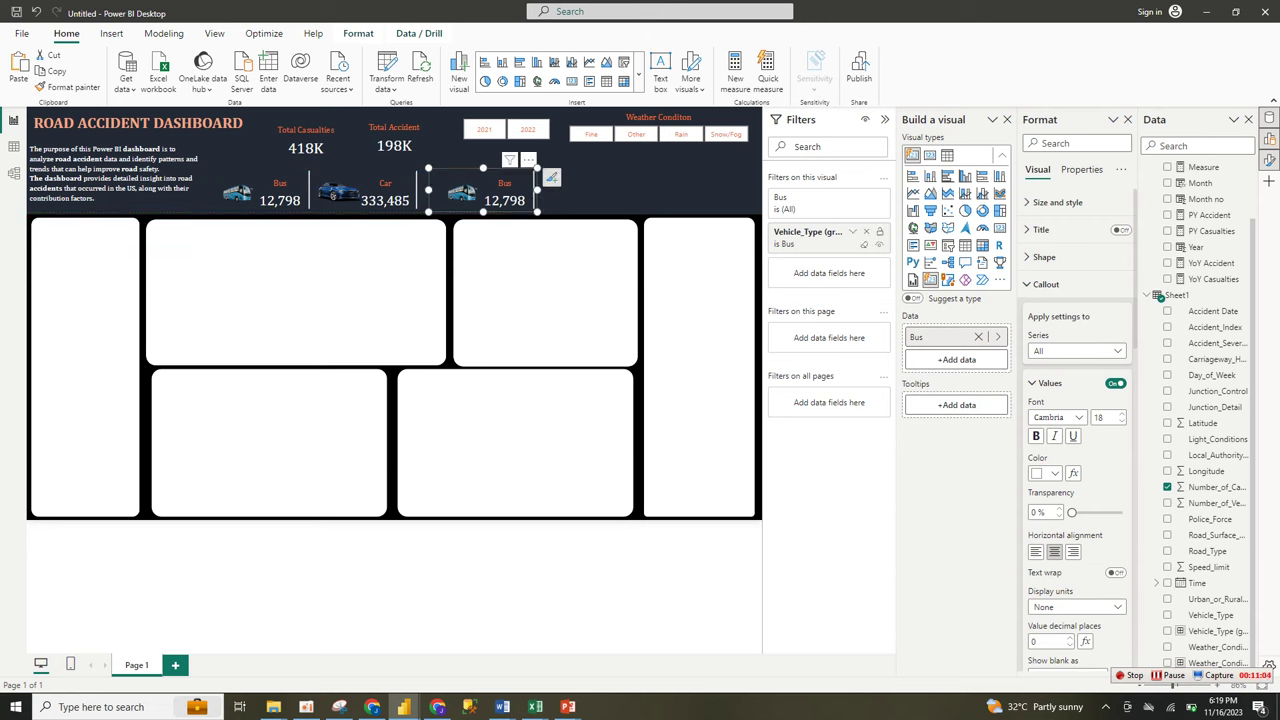
left_click(852, 231)
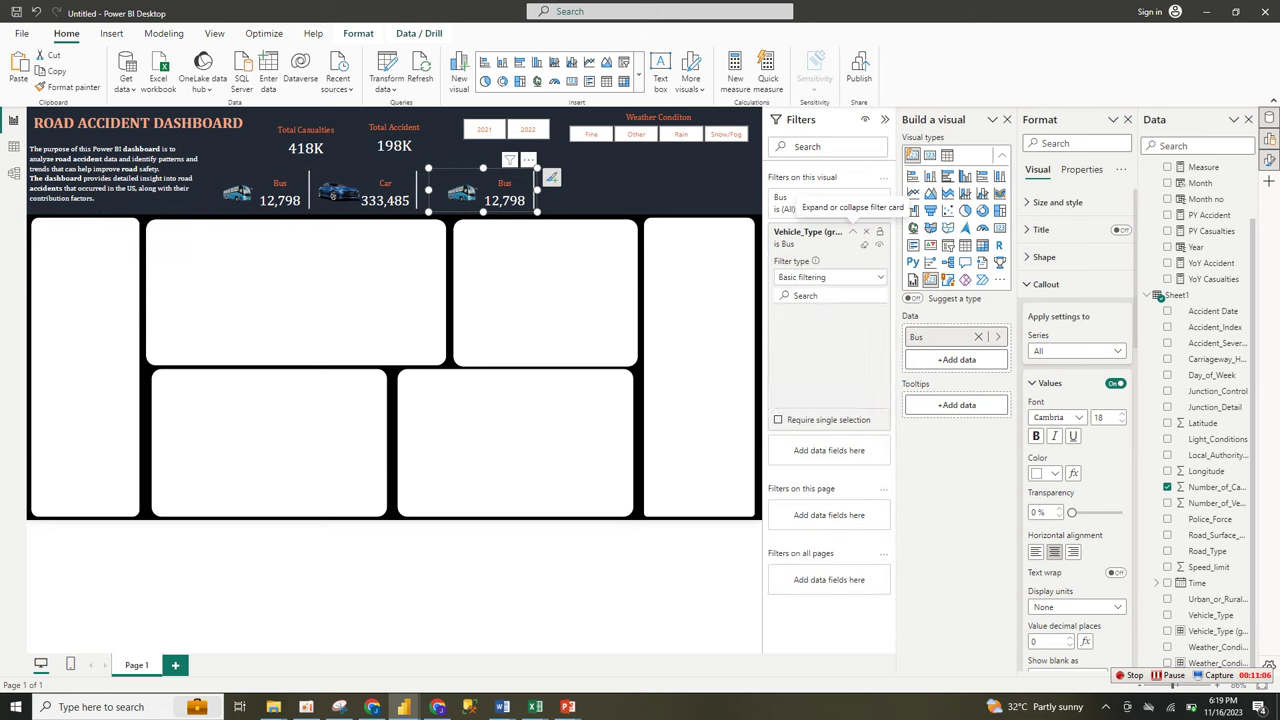
left_click(784, 329)
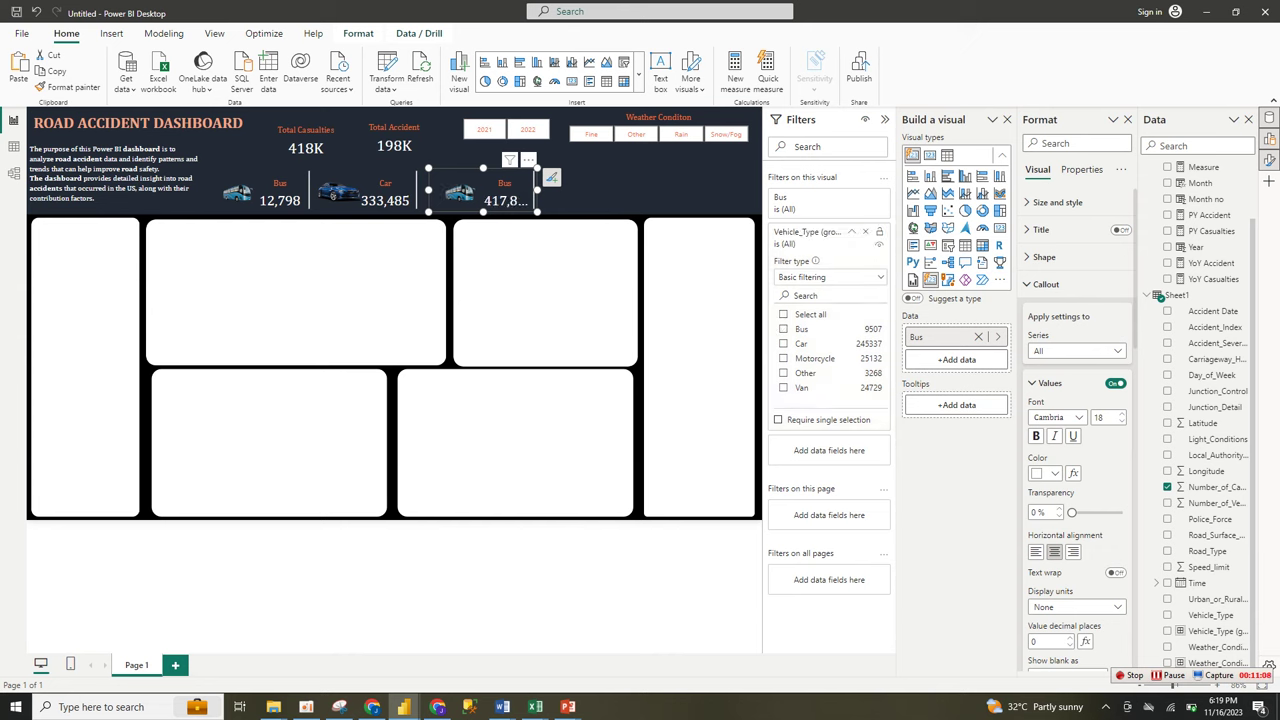
left_click(784, 358)
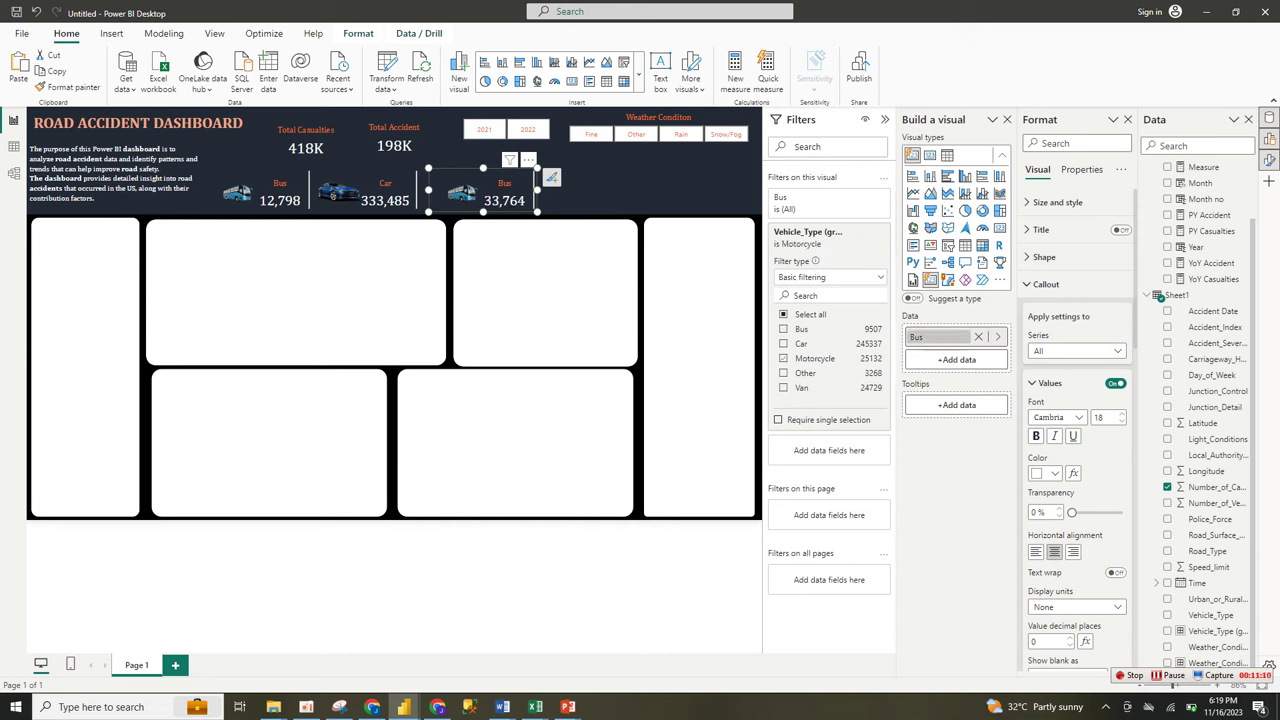
Rename the data field of the Motorcycle-filtered card as Motorcycle, keeping only Motorcycle selected in its vehicle type filter
double_click(940, 337)
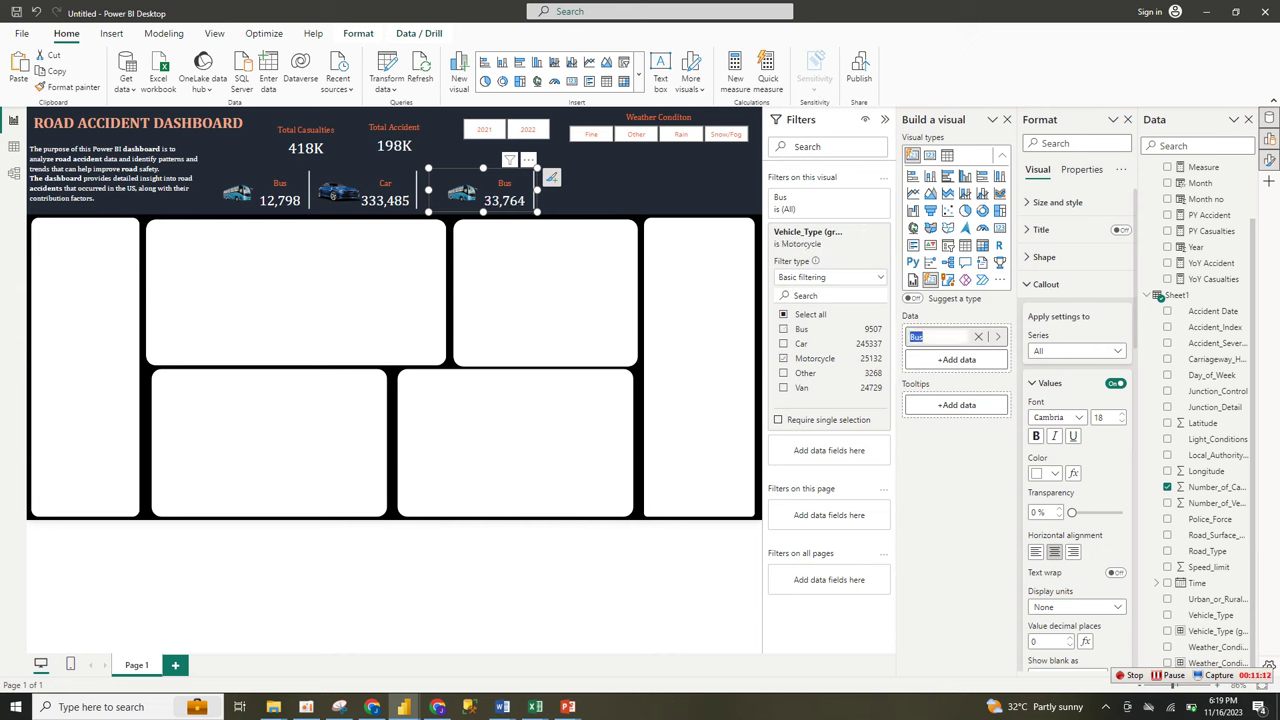
type("Motorcycle")
left_click(957, 359)
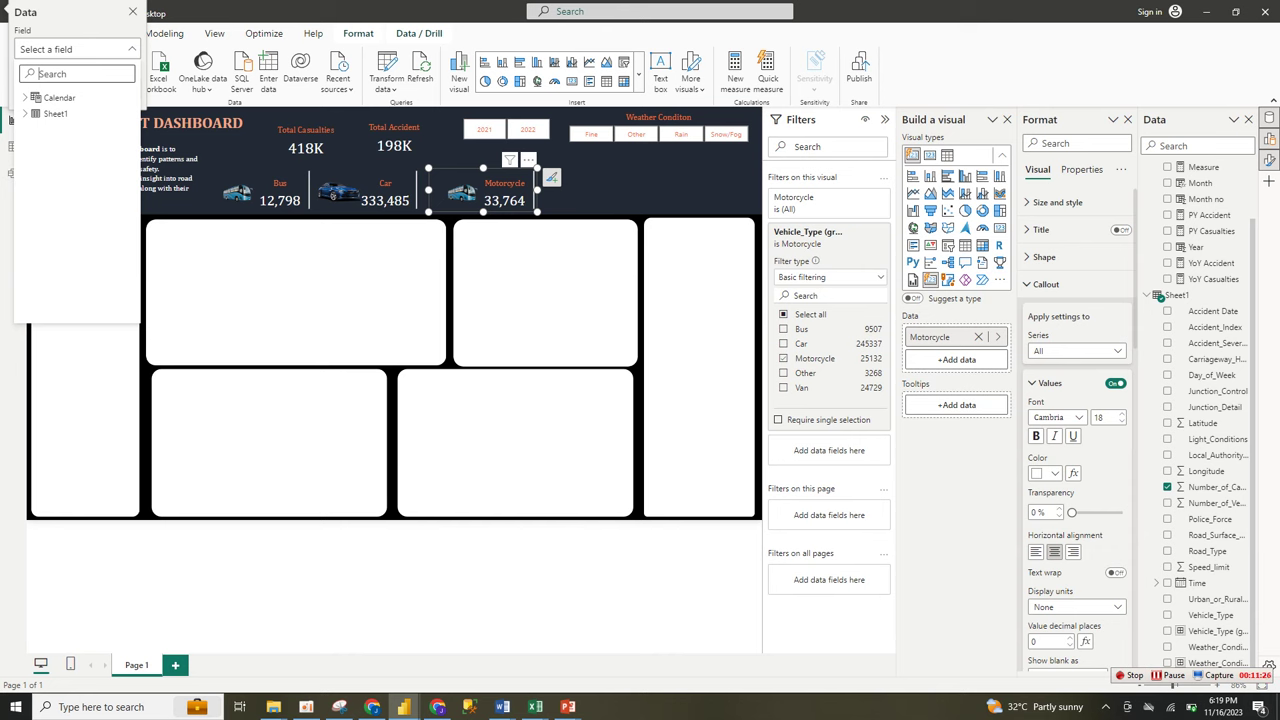
key("Escape")
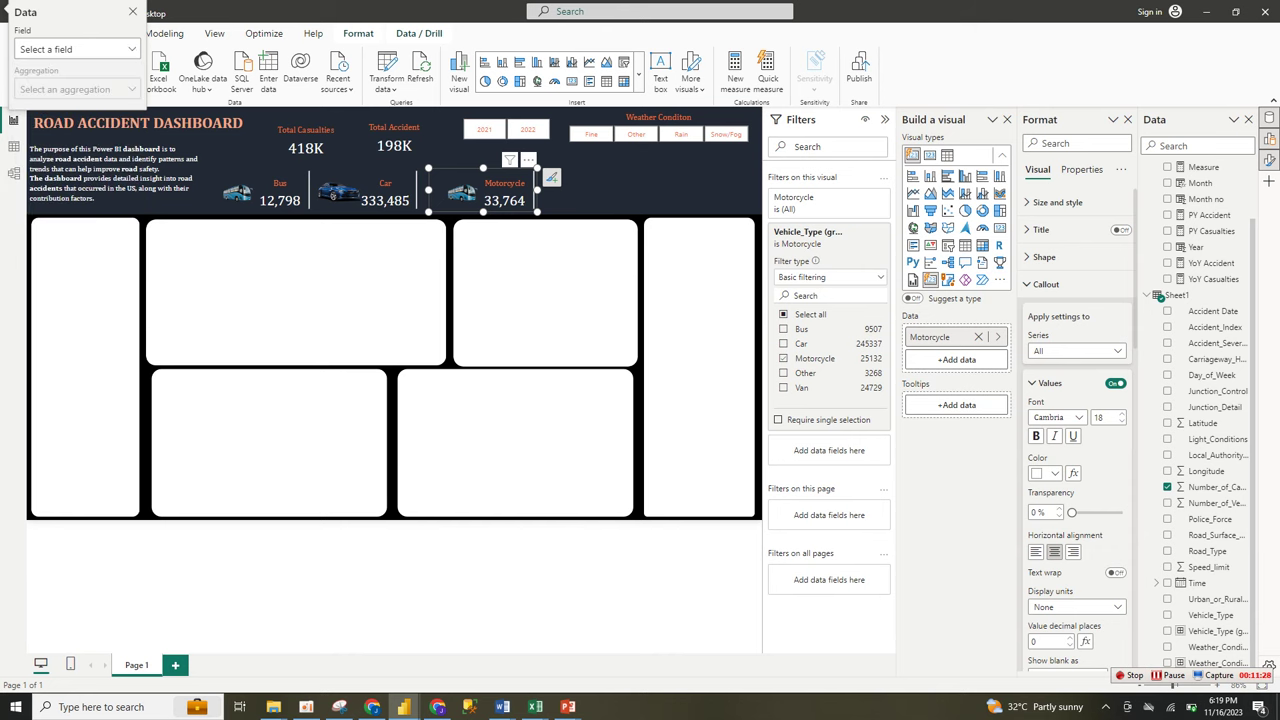
left_click(783, 358)
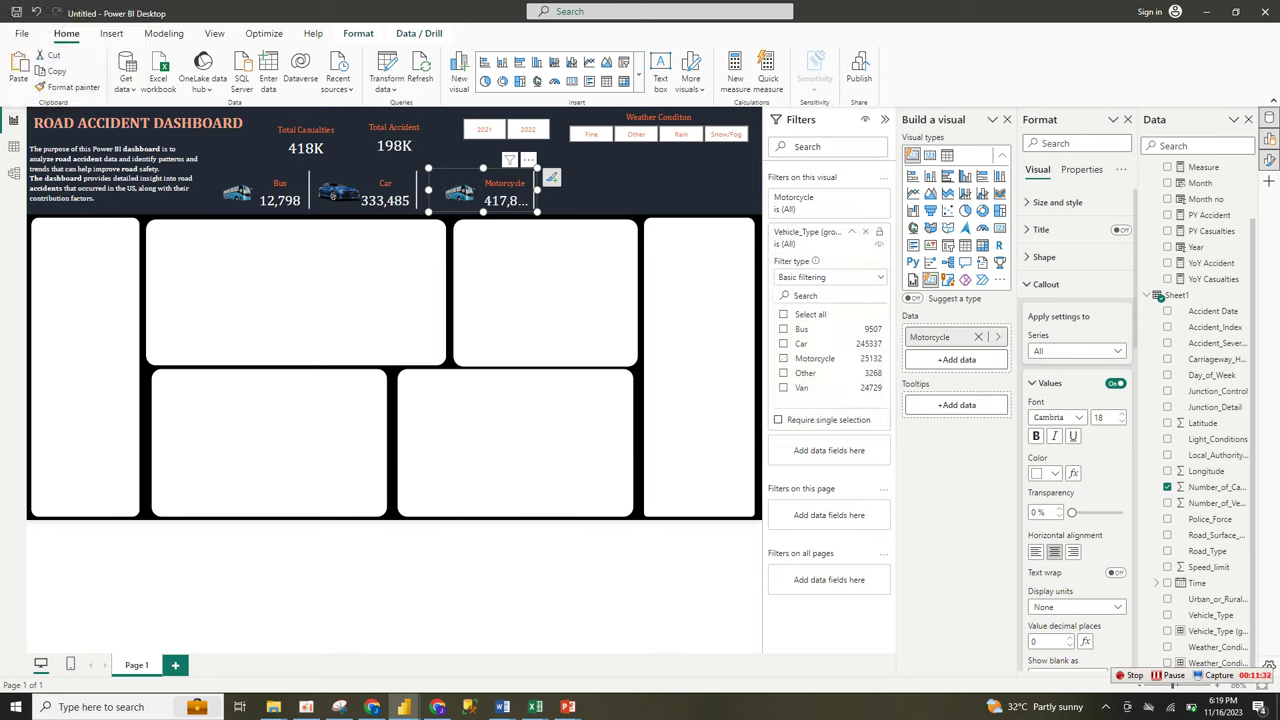
left_click(783, 358)
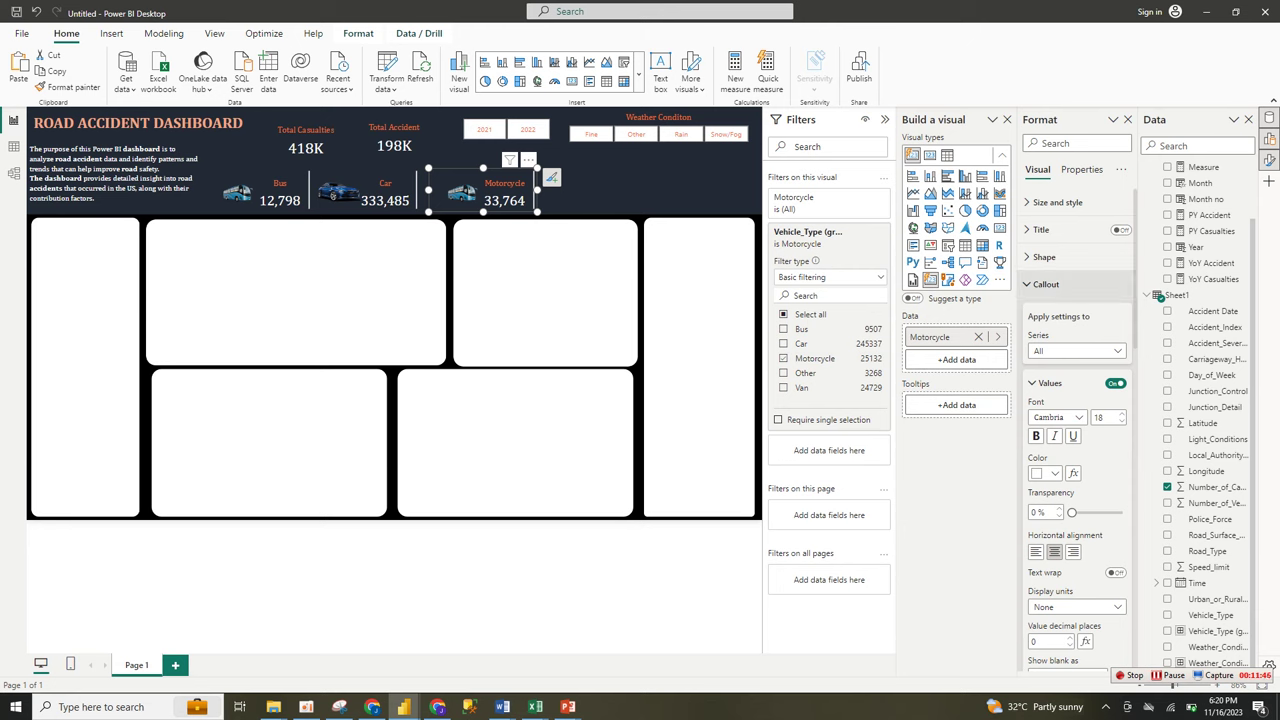
Replace the Motorcycle card's bus image with BIK.png from the Downloads folder
left_click(1046, 284)
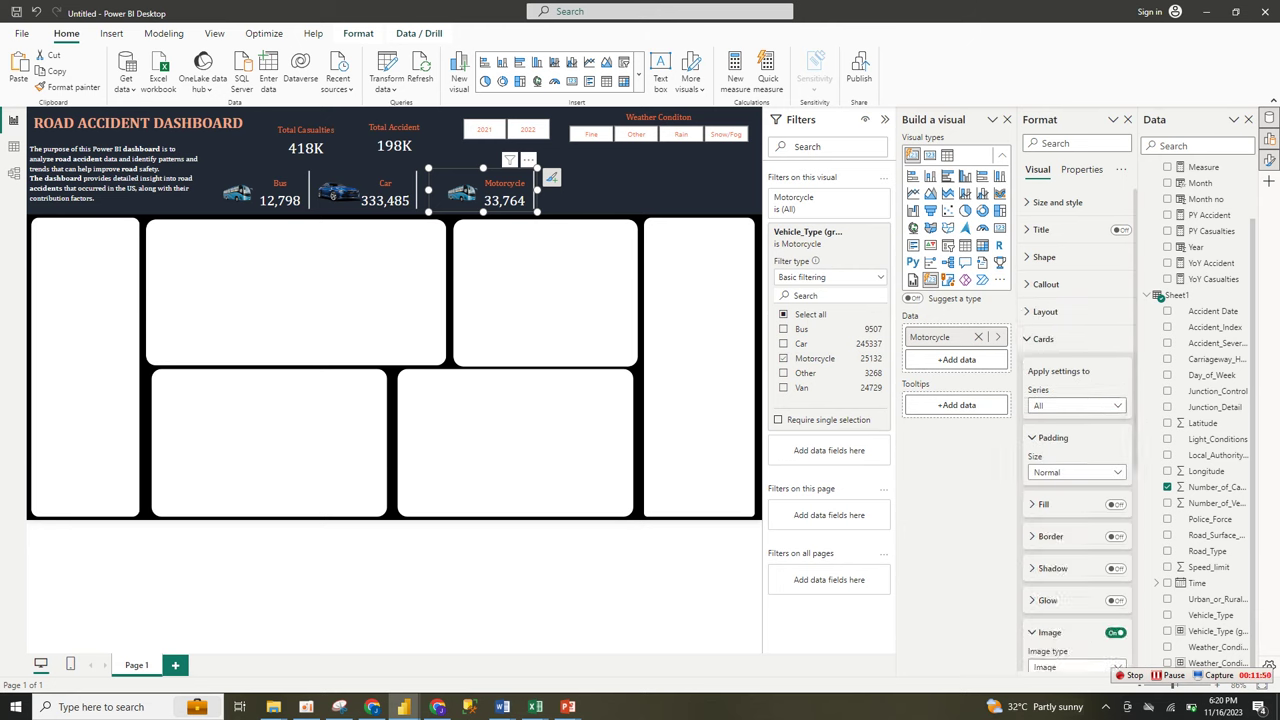
scroll(1075, 420, "down", 3)
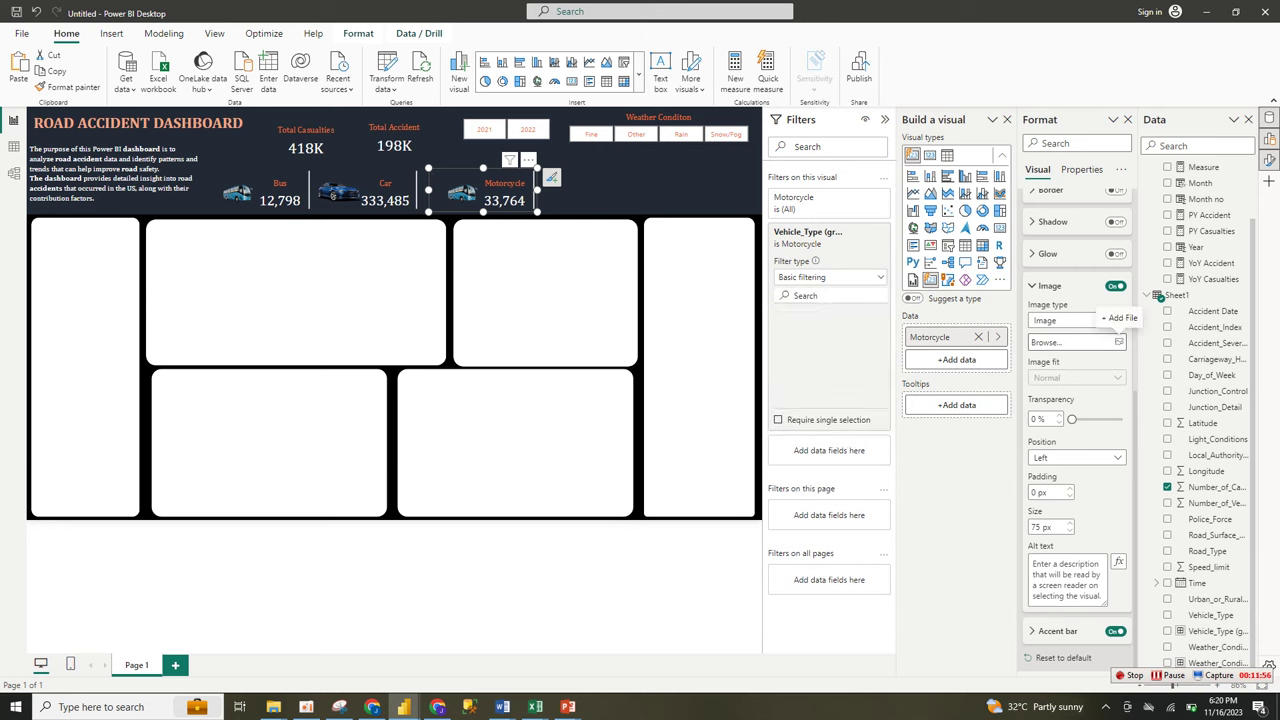
left_click(1119, 342)
left_click(1119, 342)
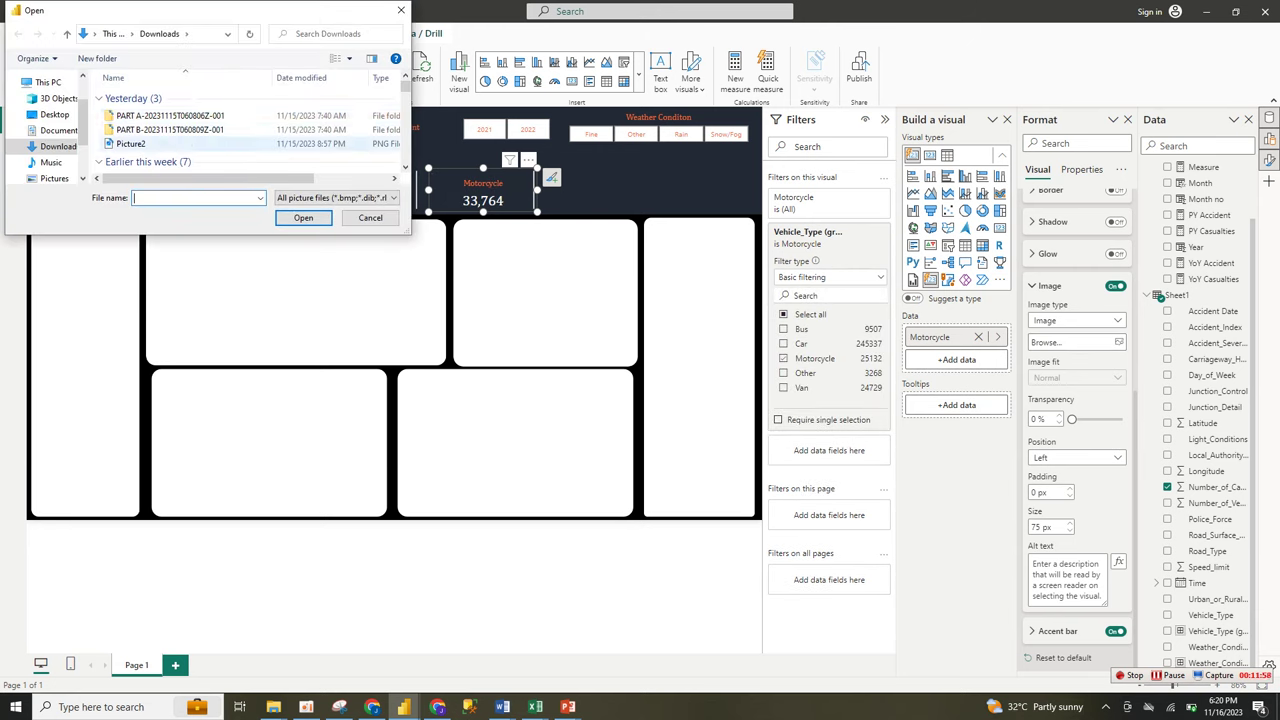
type("bik")
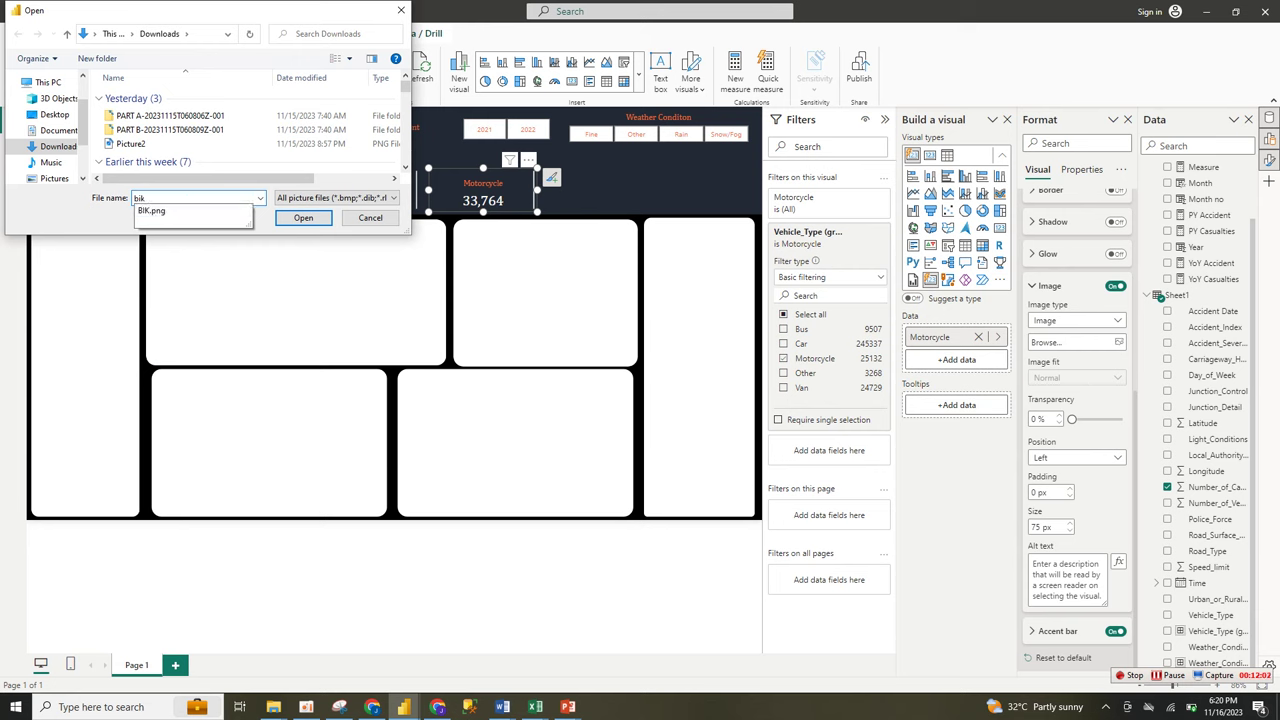
left_click(152, 211)
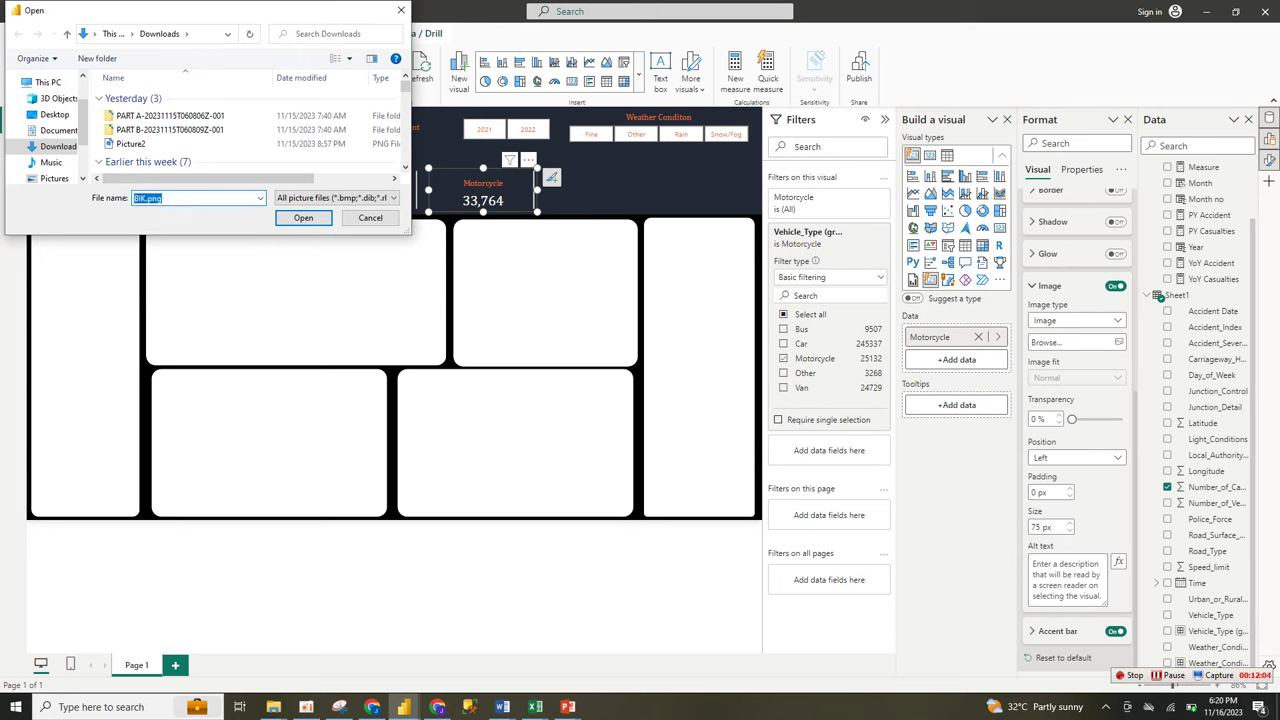
left_click(303, 218)
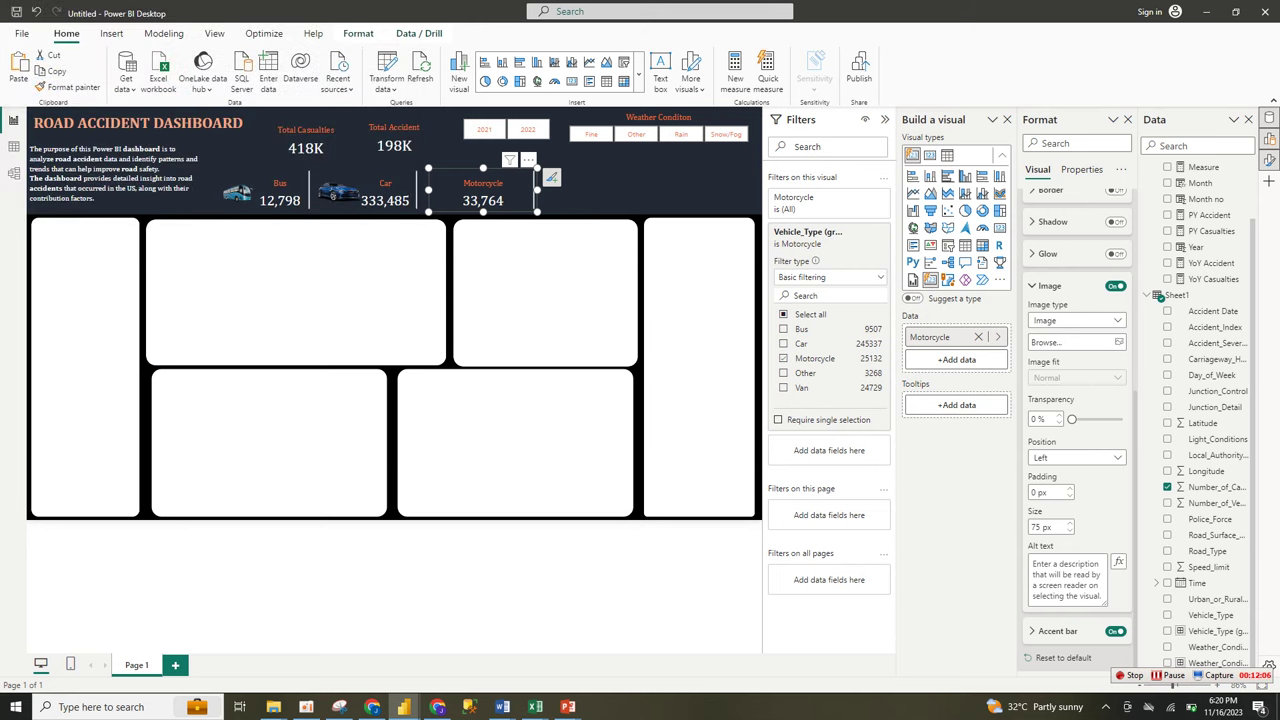
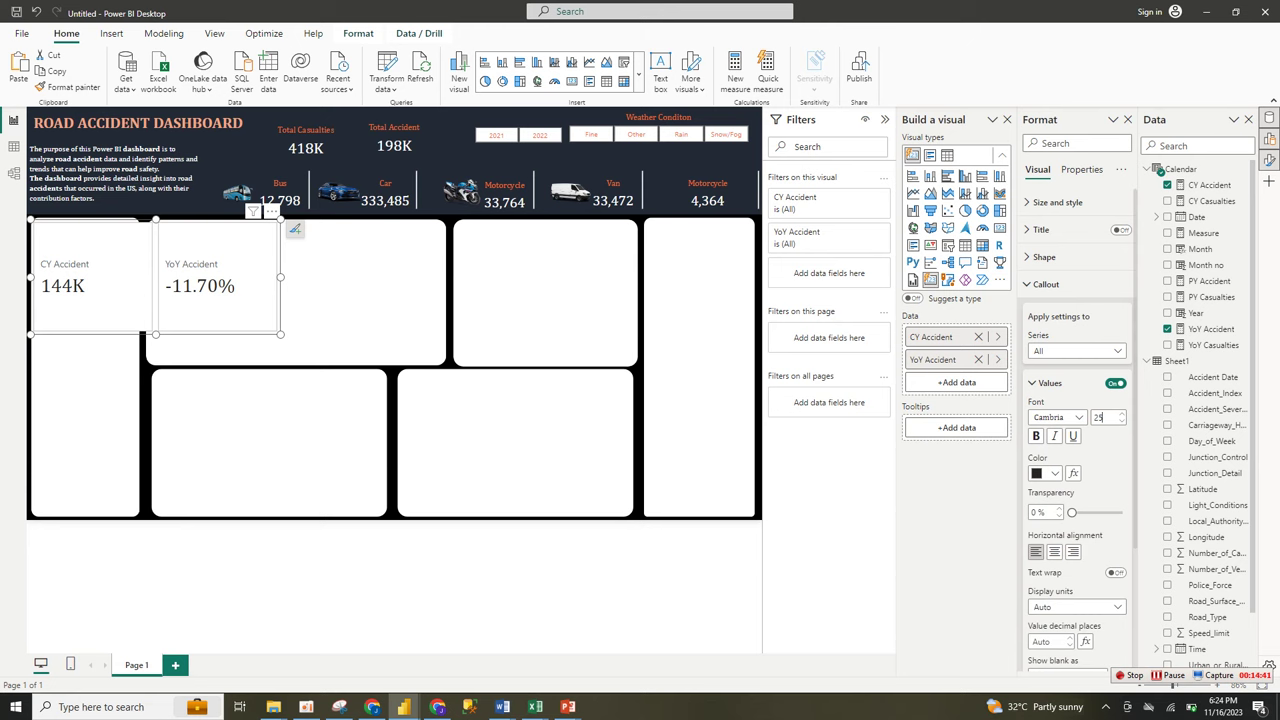
Centre the callout values of the CY Accident and YoY Accident card horizontally
left_click(1099, 418)
left_click(1054, 552)
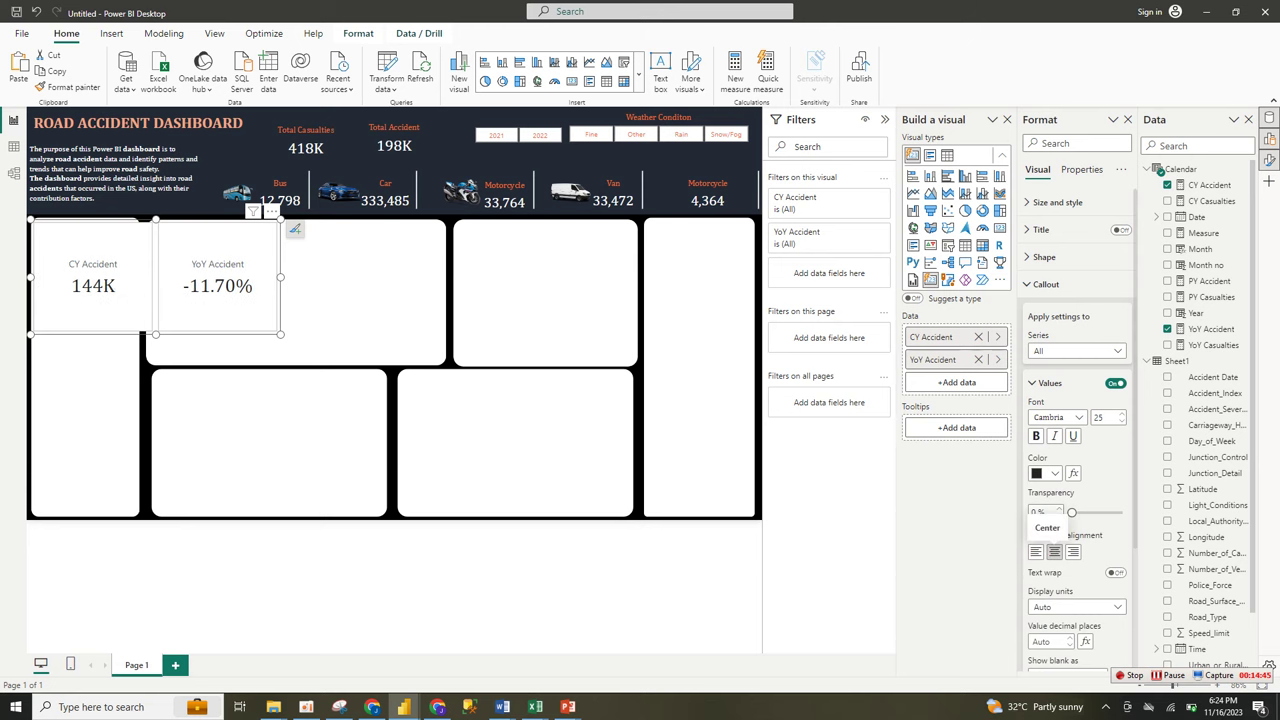
left_click(1049, 383)
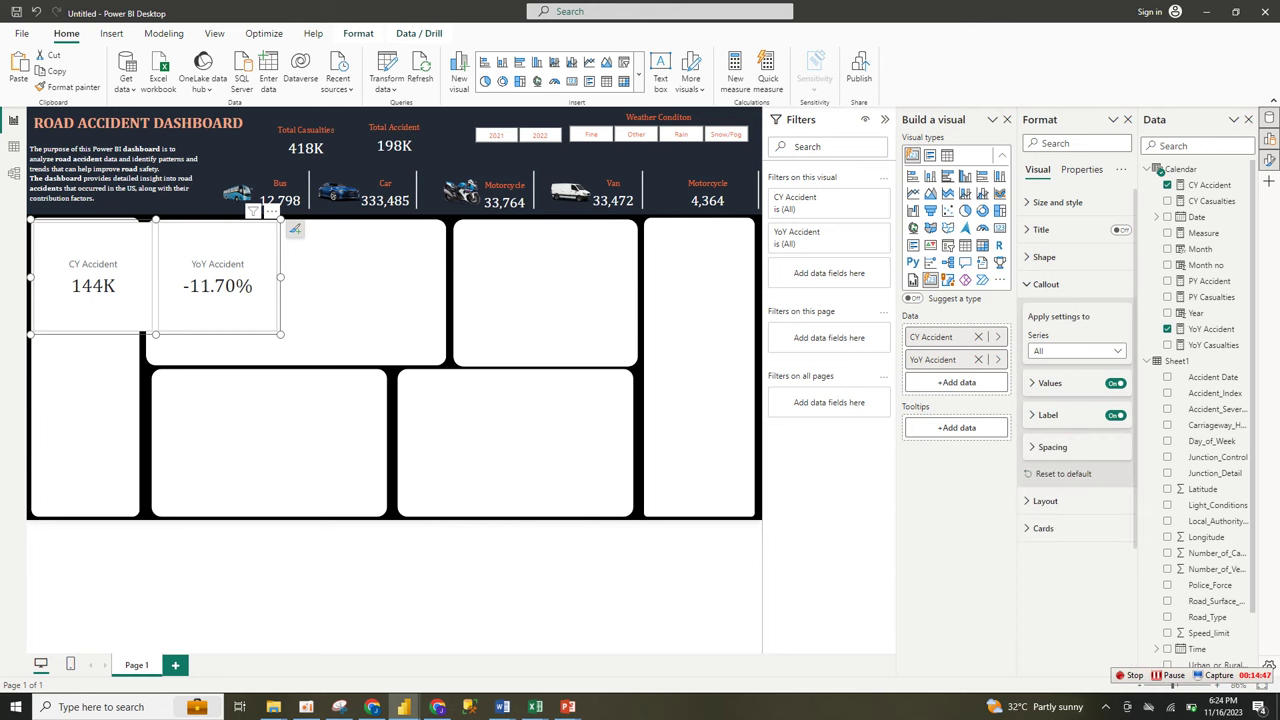
Format the labels of the CY Accident and YoY Accident card in orange with the Cambria font
left_click(1047, 415)
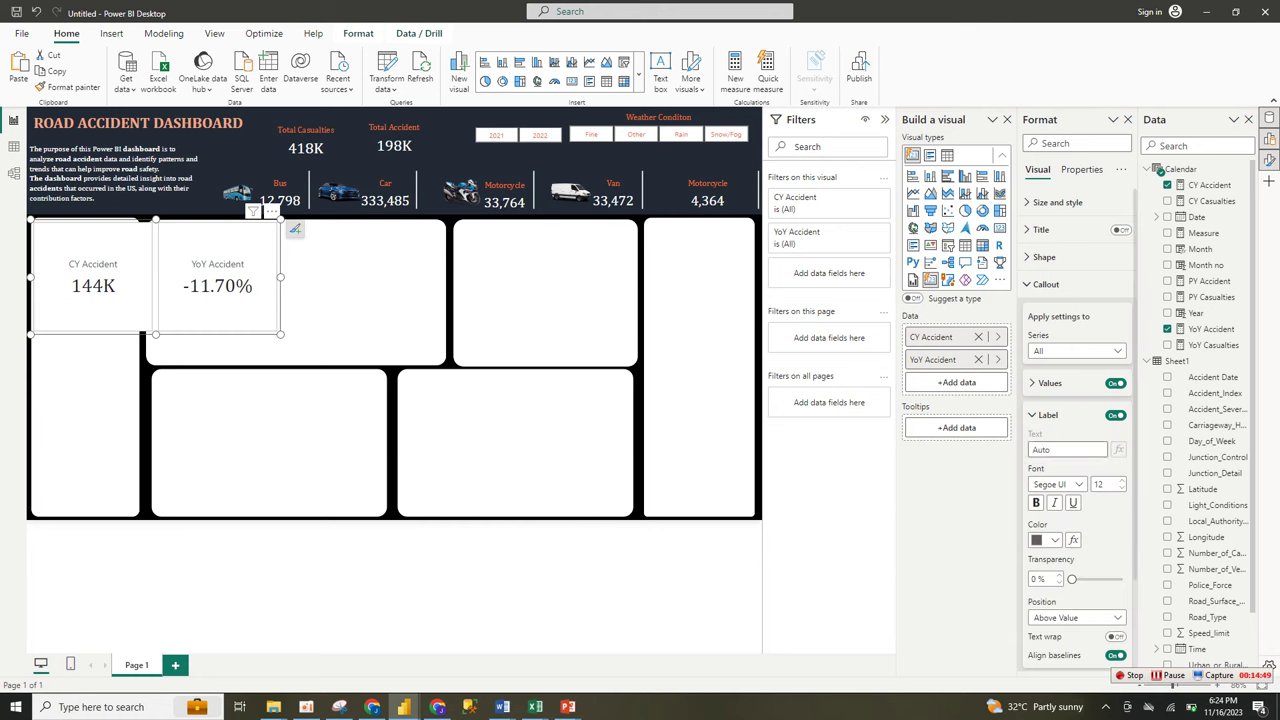
left_click(1046, 540)
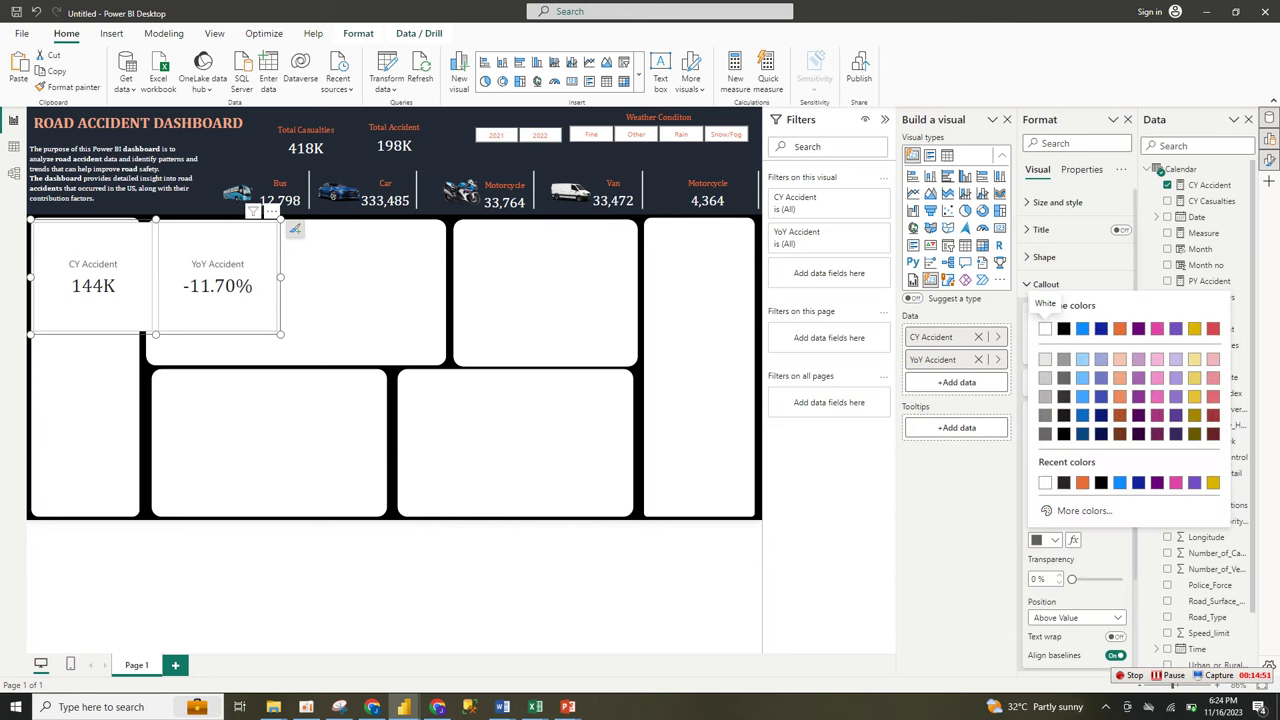
left_click(1040, 462)
left_click(1058, 484)
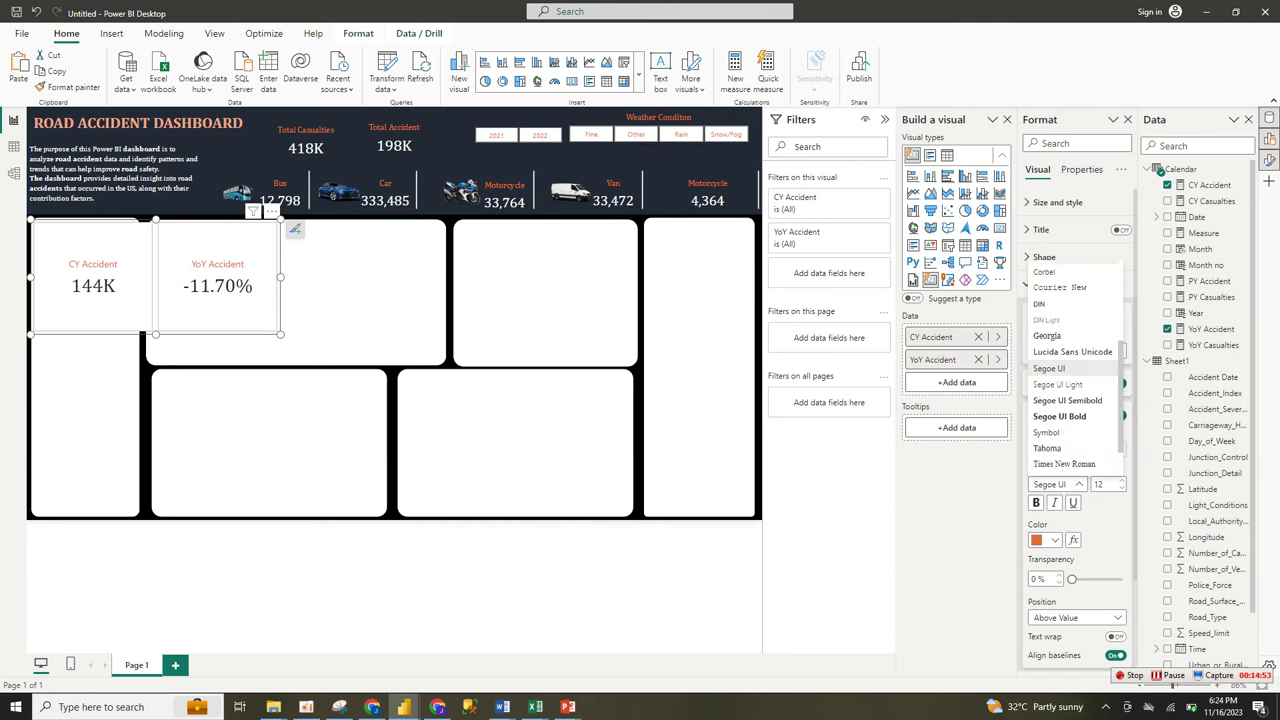
scroll(1060, 371, "up", 3)
left_click(1052, 329)
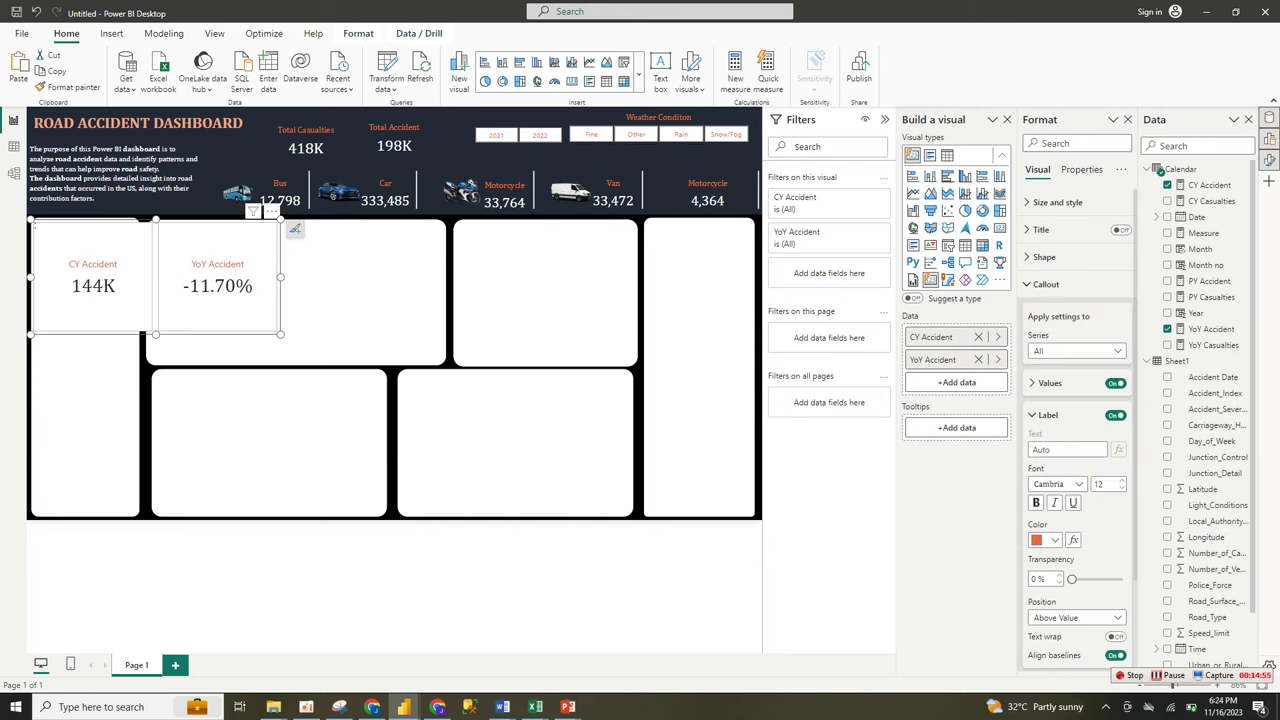
left_click(1122, 488)
left_click(1046, 415)
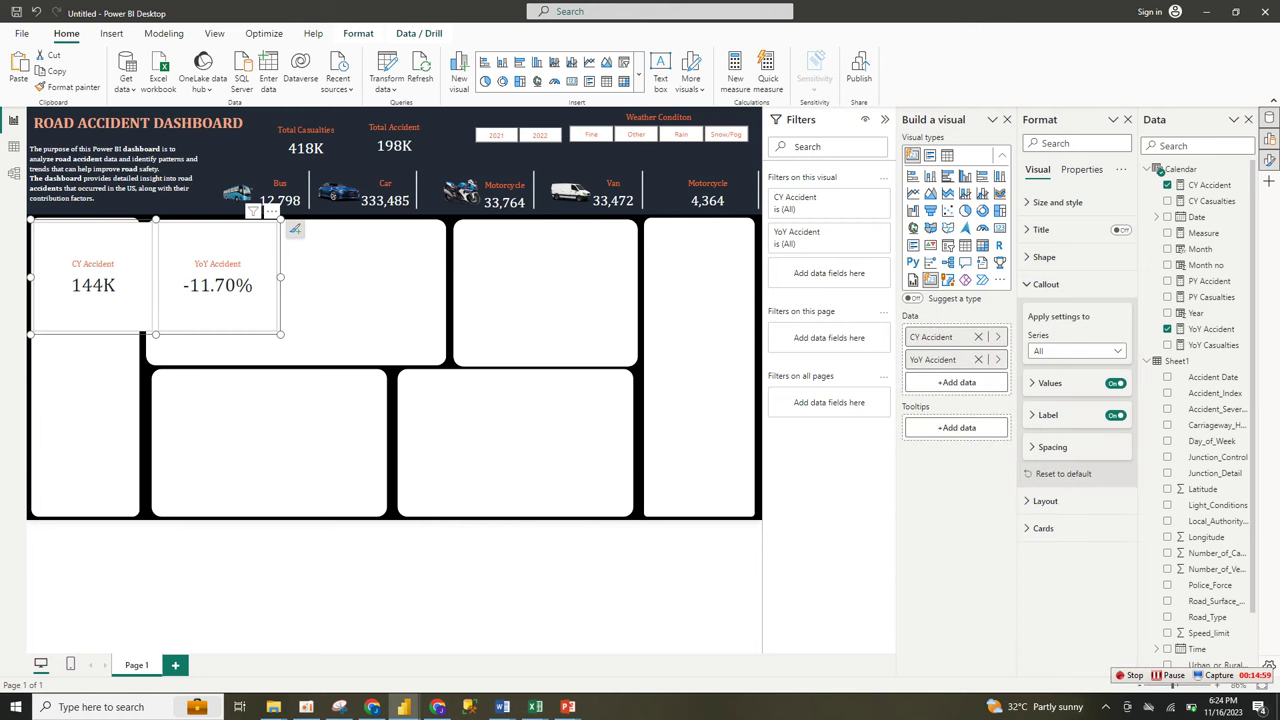
left_click(1046, 284)
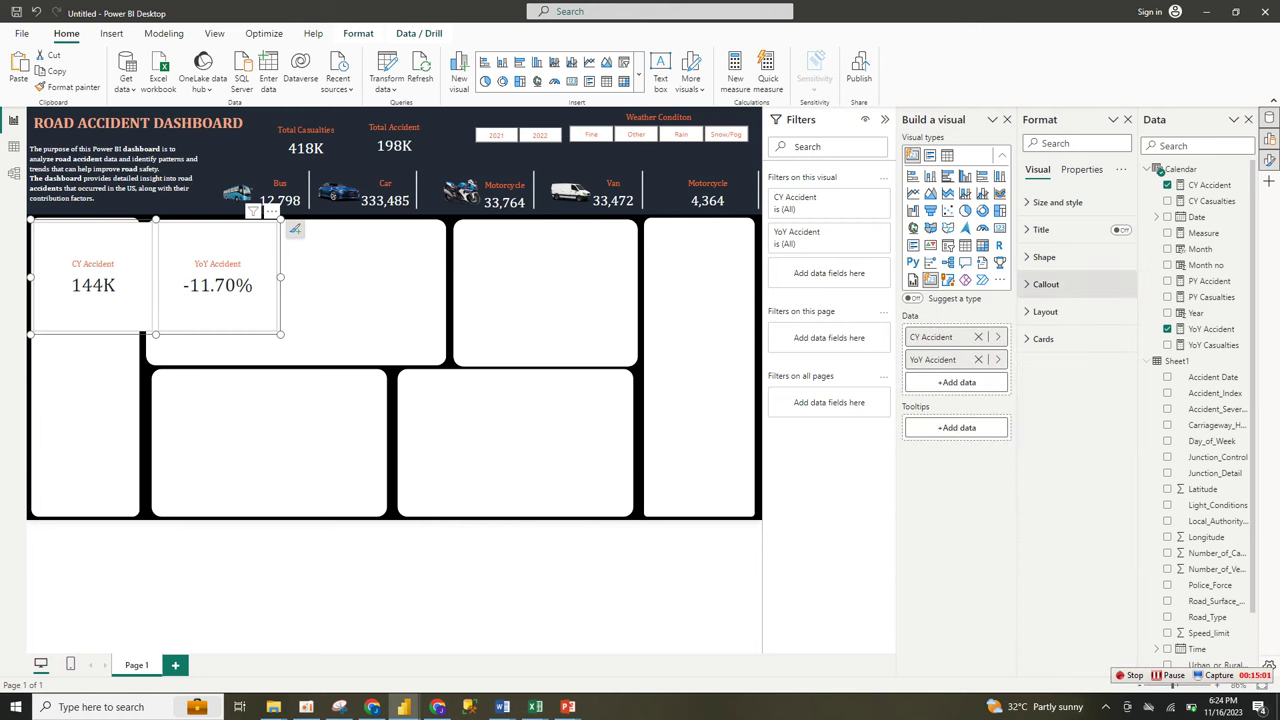
Set the accident card's layout orientation to Vertical and narrow the visual to fit the leftmost white panel
left_click(1045, 311)
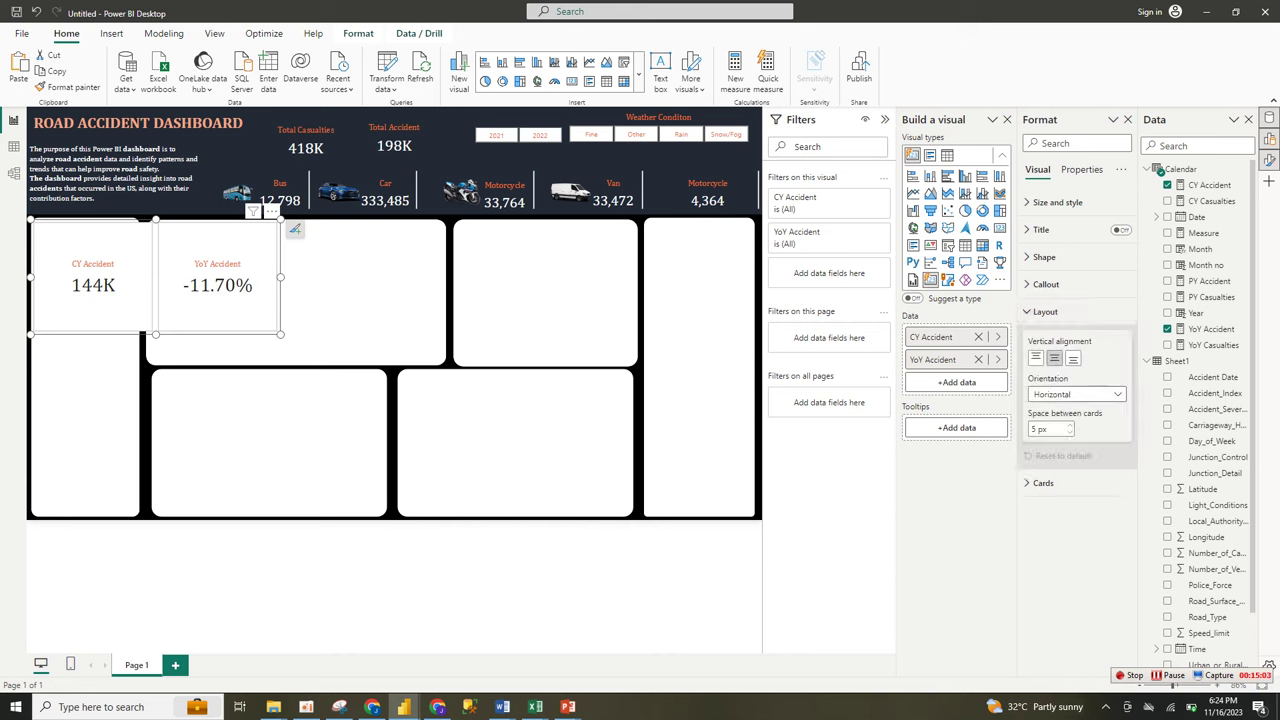
left_click(1075, 394)
left_click(1046, 426)
left_click_drag(281, 276, 138, 276)
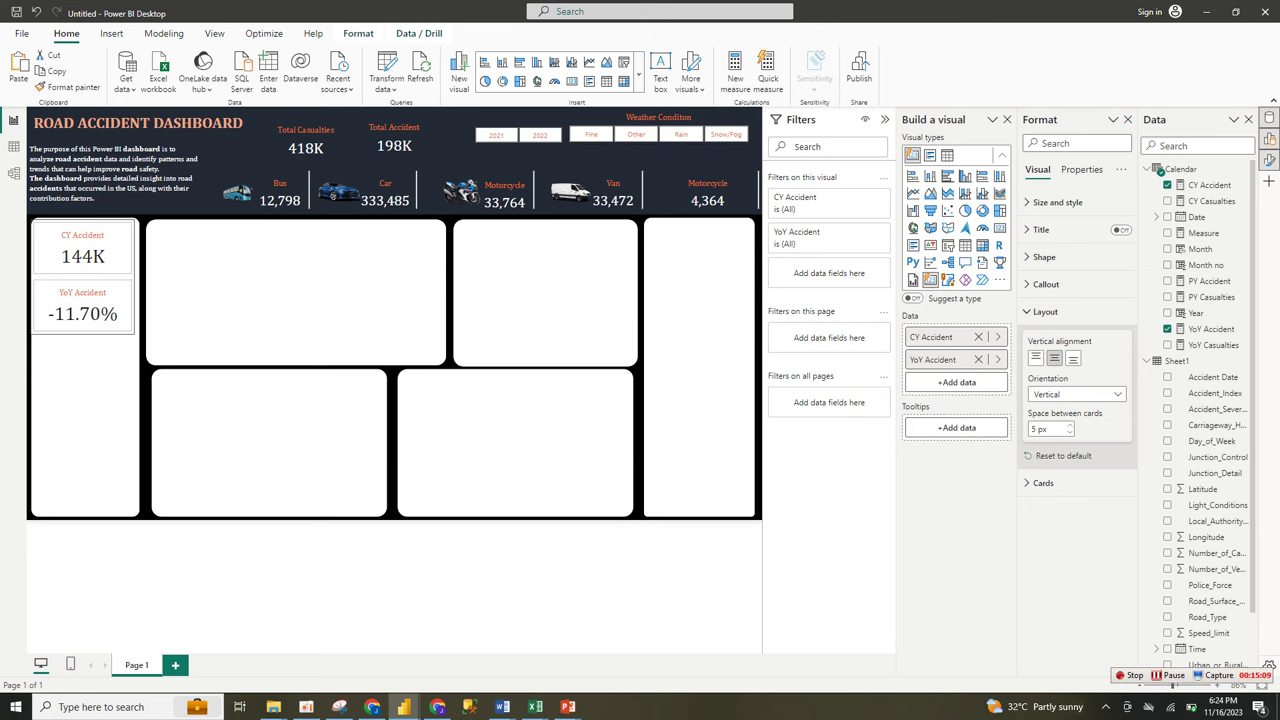
left_click(1045, 312)
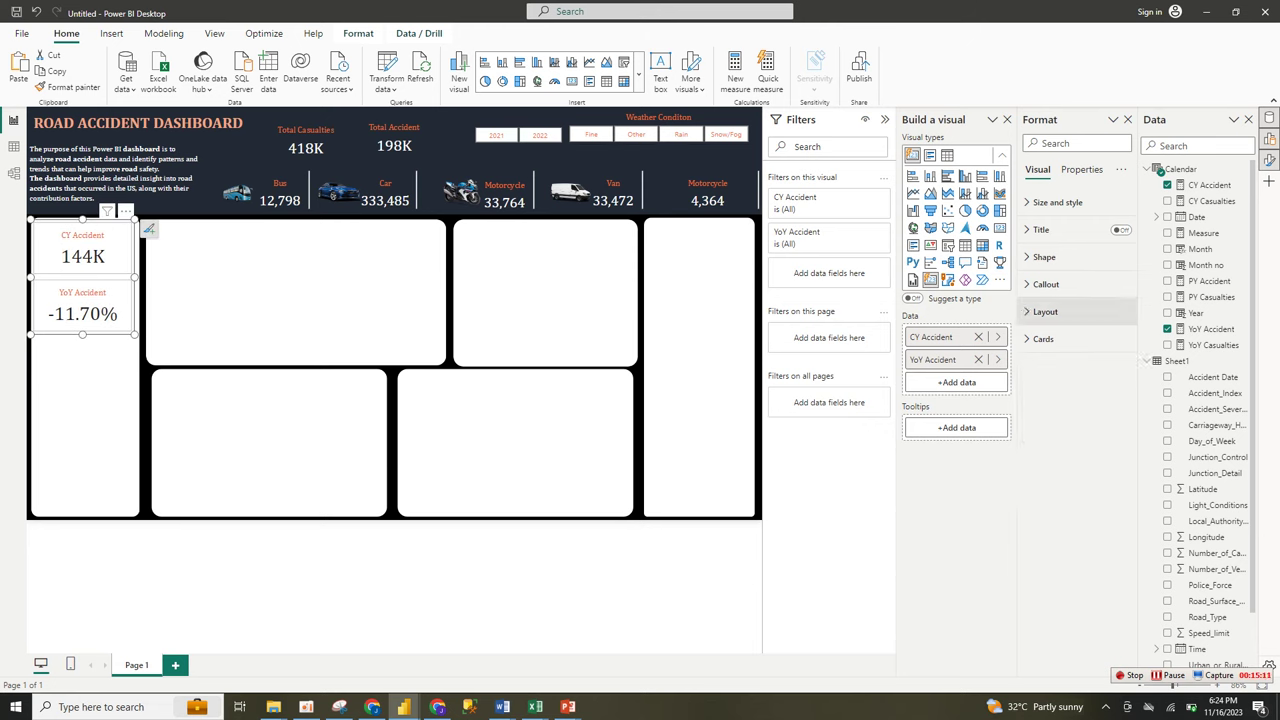
Turn off the fill for all cards in the CY Accident and YoY Accident visual
left_click(1043, 339)
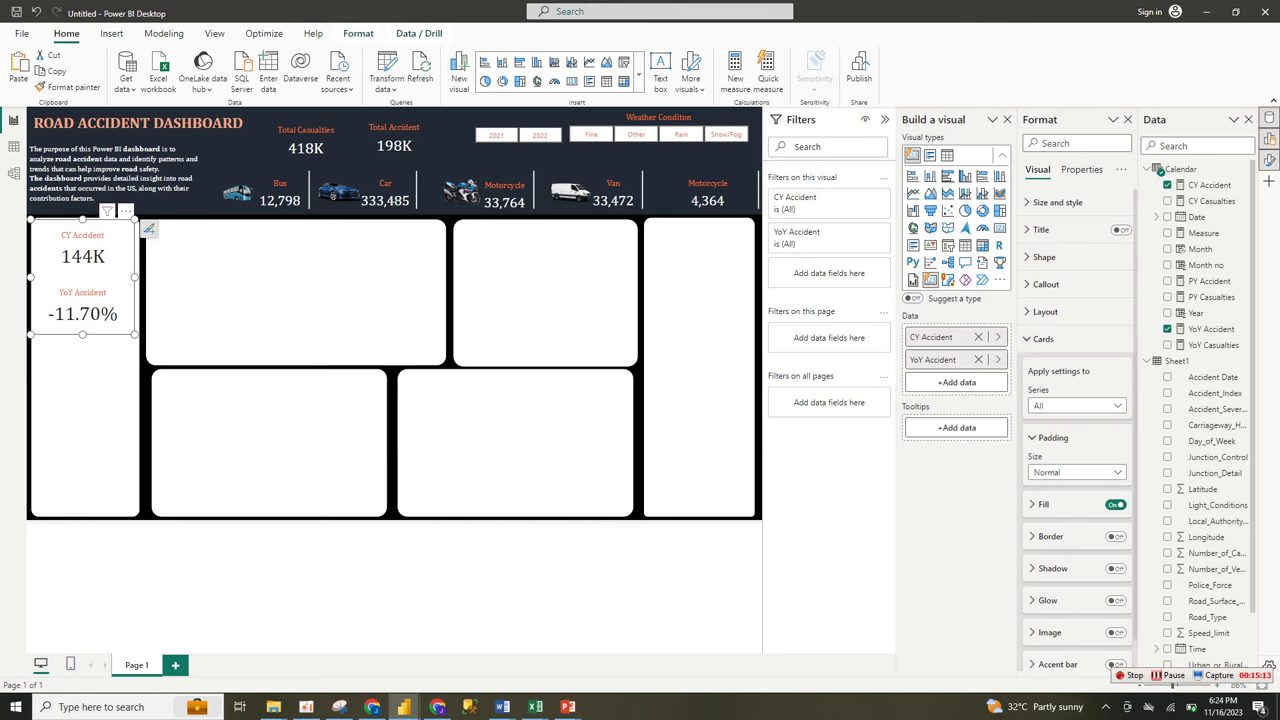
left_click(1043, 504)
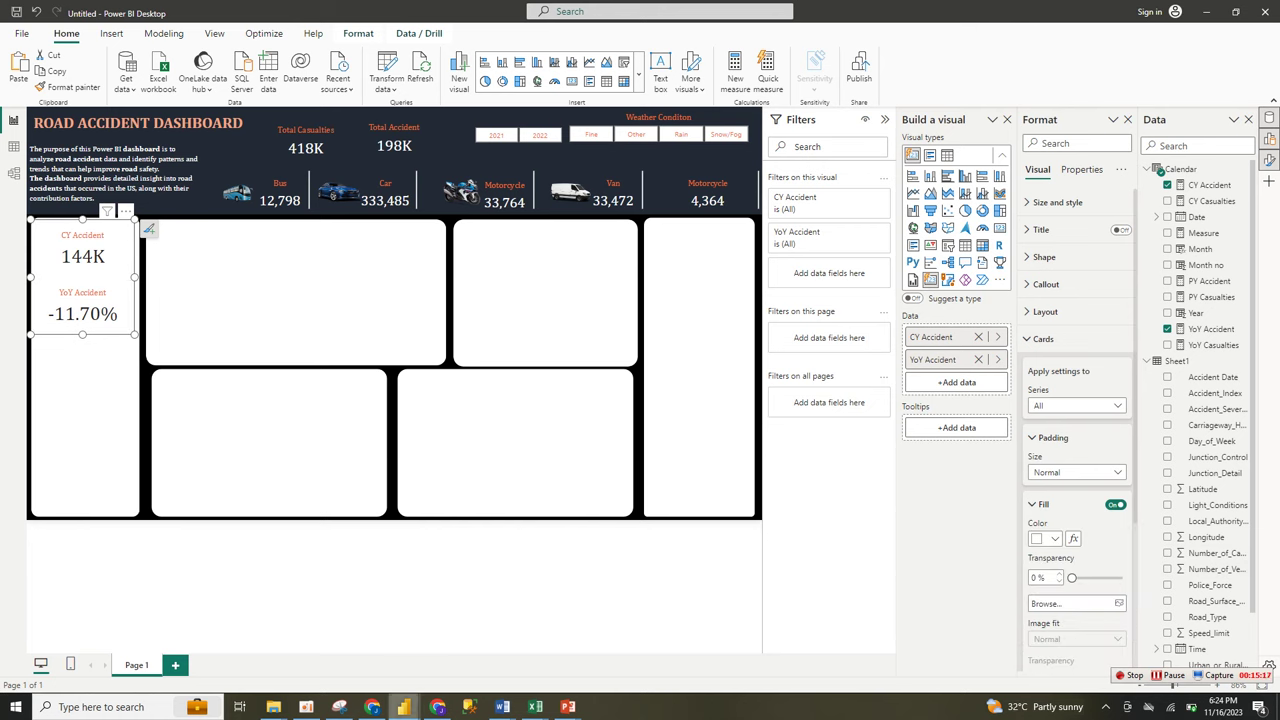
mouse_move(403, 707)
left_click(1115, 504)
scroll(1115, 504, "down", 3)
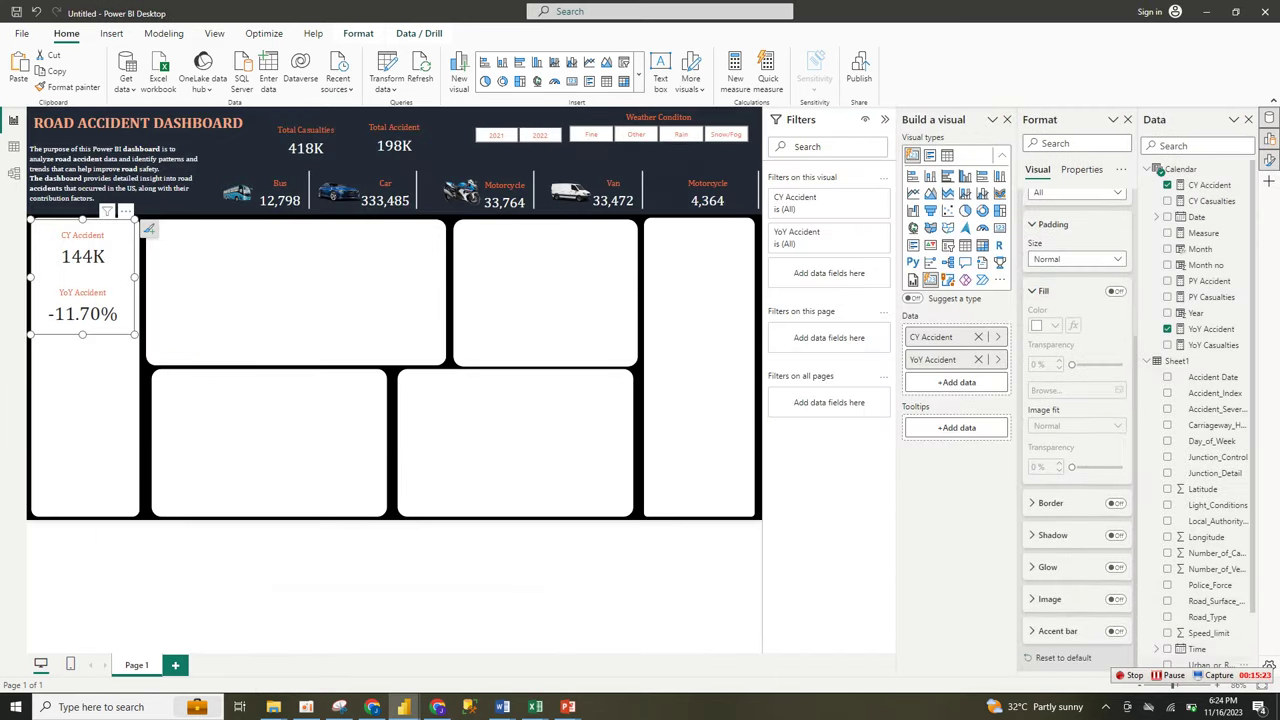
Turn on the accent bar for the CY Accident and YoY Accident cards and set its position to Top
left_click(1115, 631)
left_click(1056, 631)
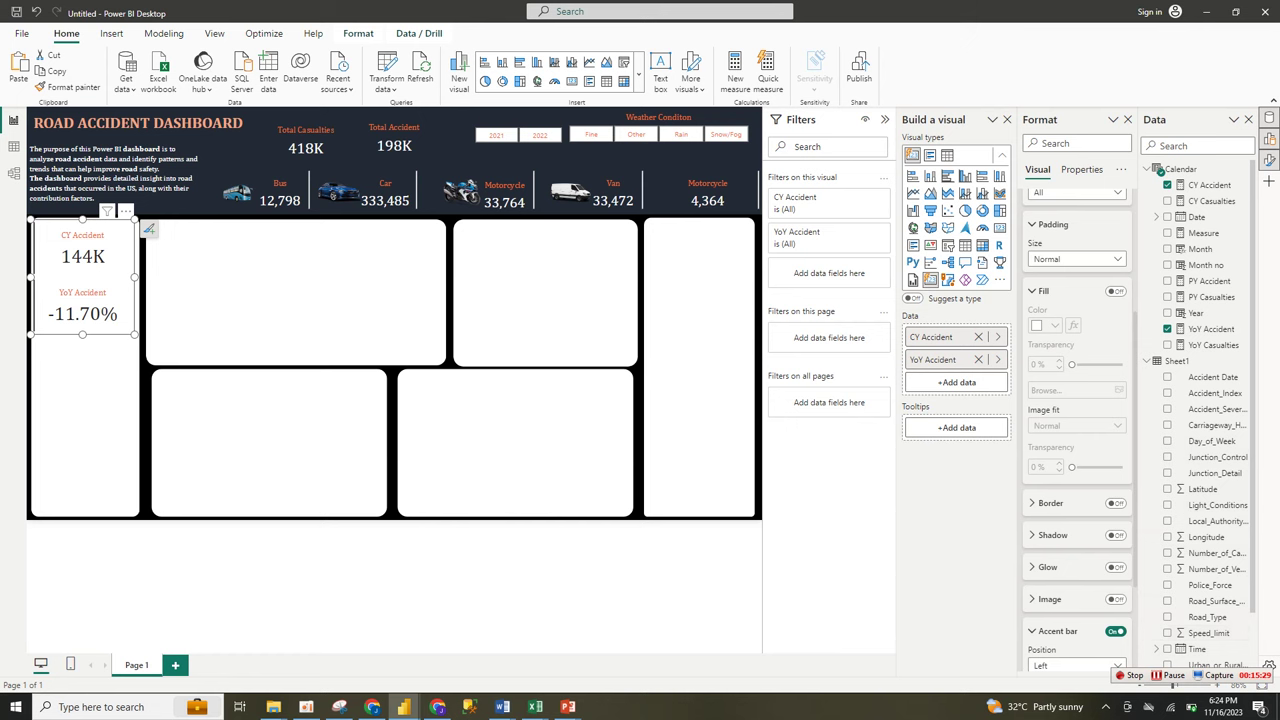
scroll(1077, 400, "down", 2)
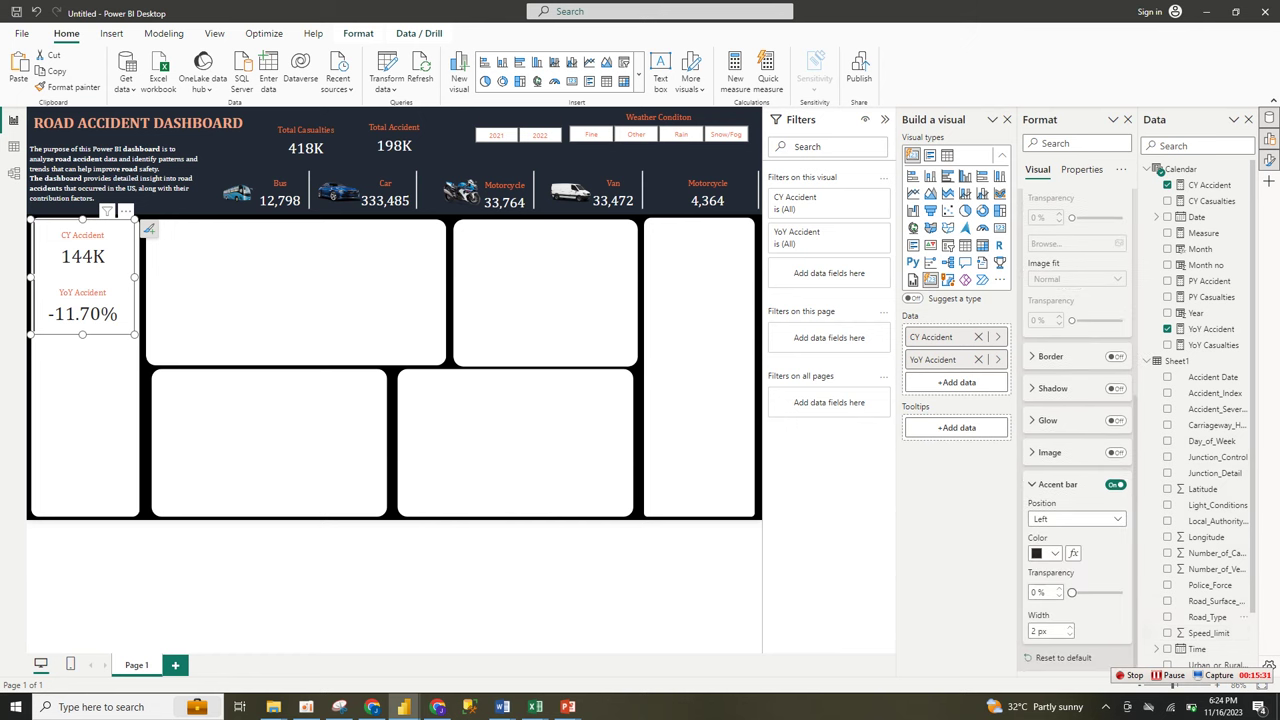
left_click(1076, 519)
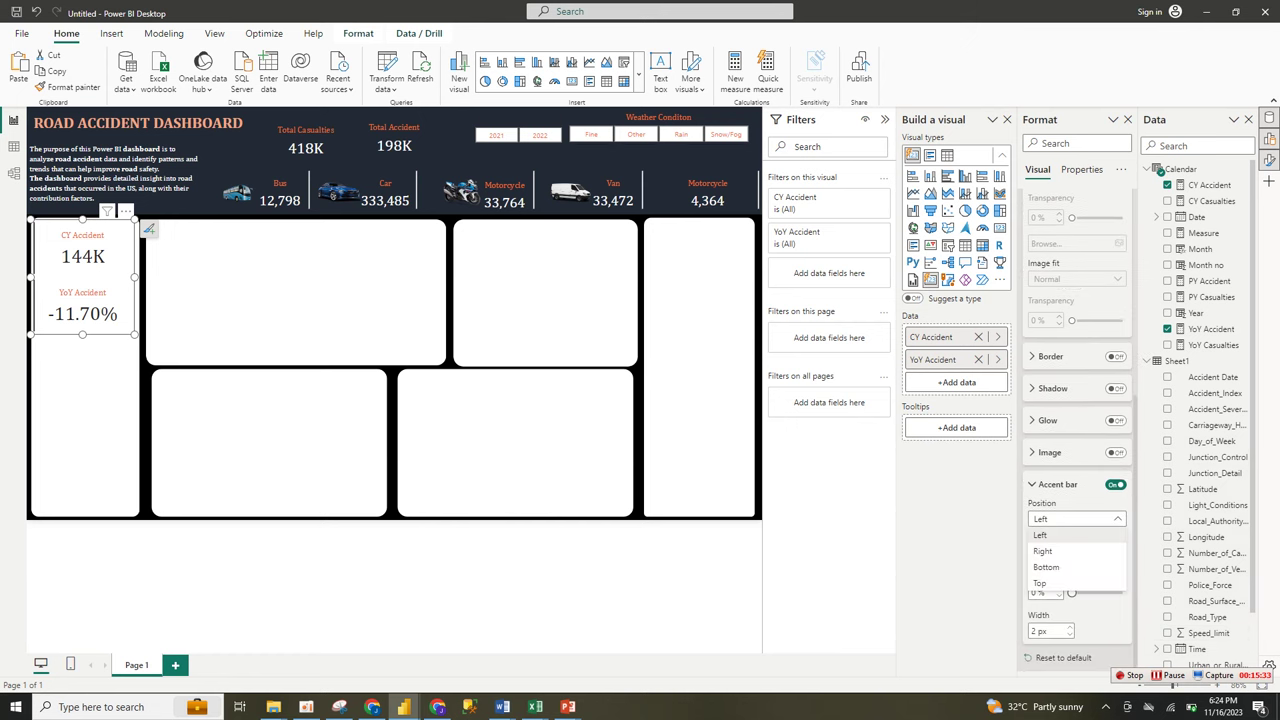
left_click(1041, 583)
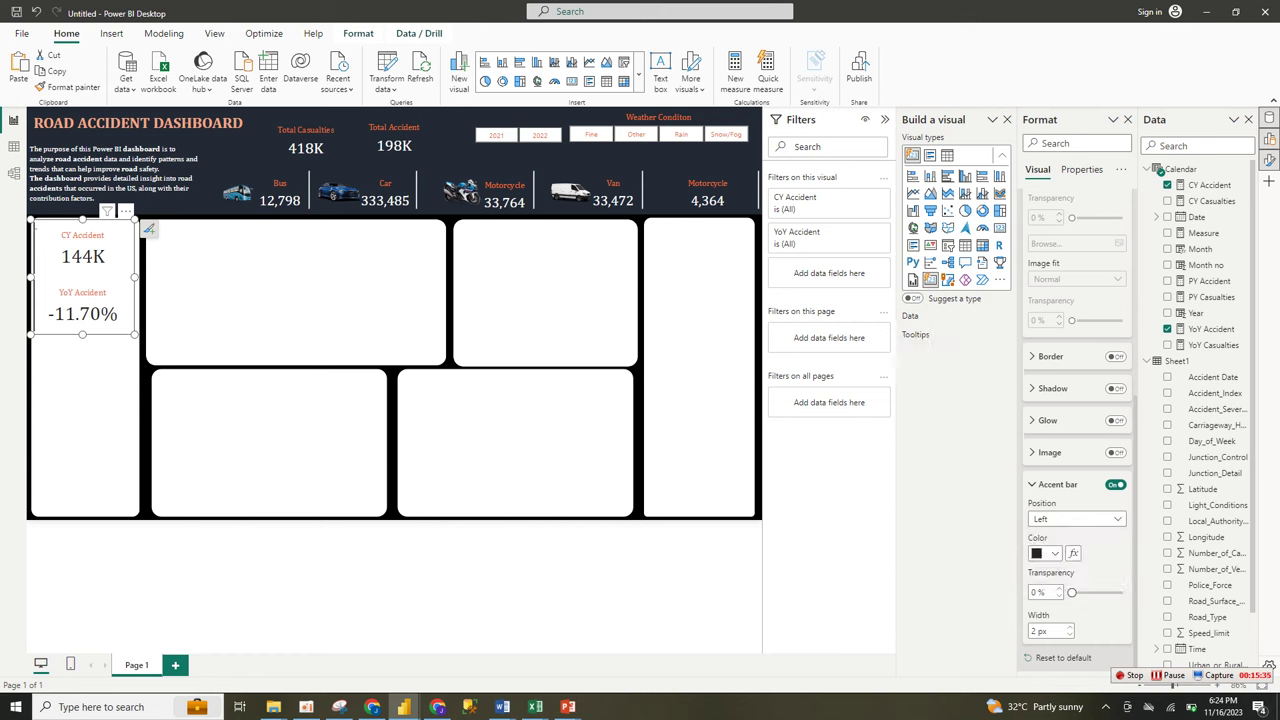
Set the accent bar position of the CY Accident and YoY Accident cards to Top and extend the visual downward
key("Down")
key("Down")
key("Down")
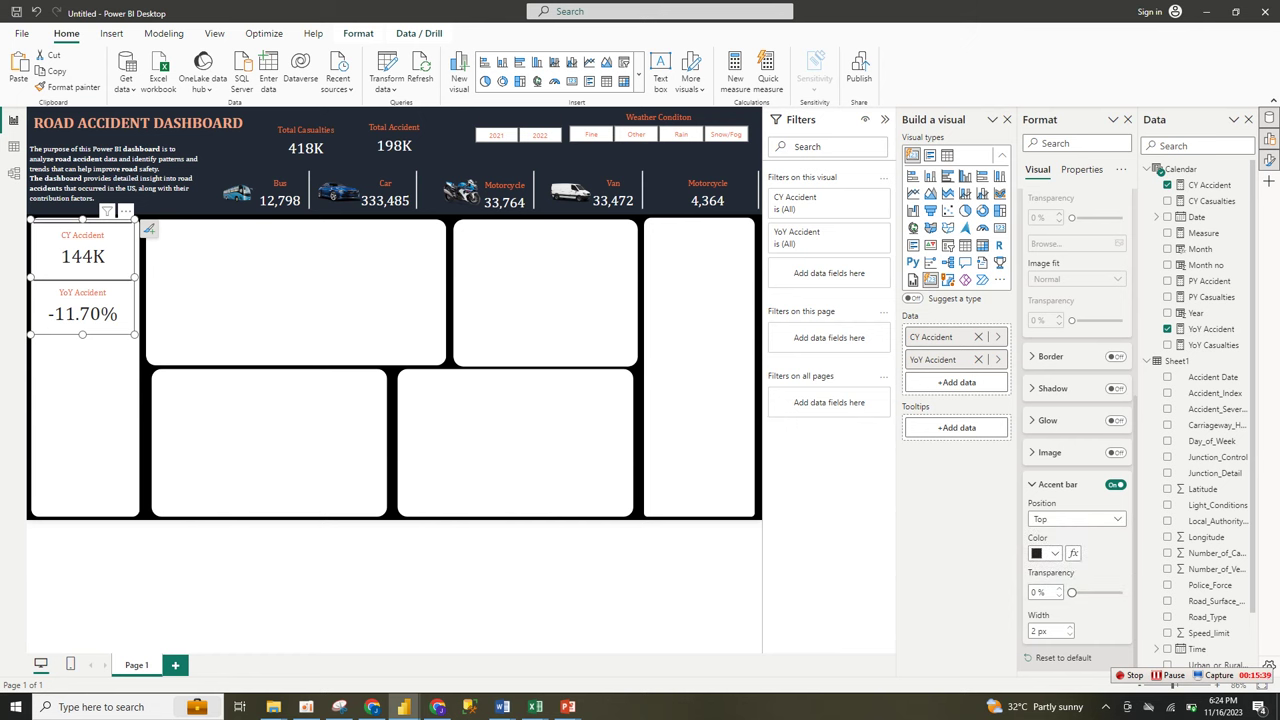
left_click_drag(82, 334, 82, 366)
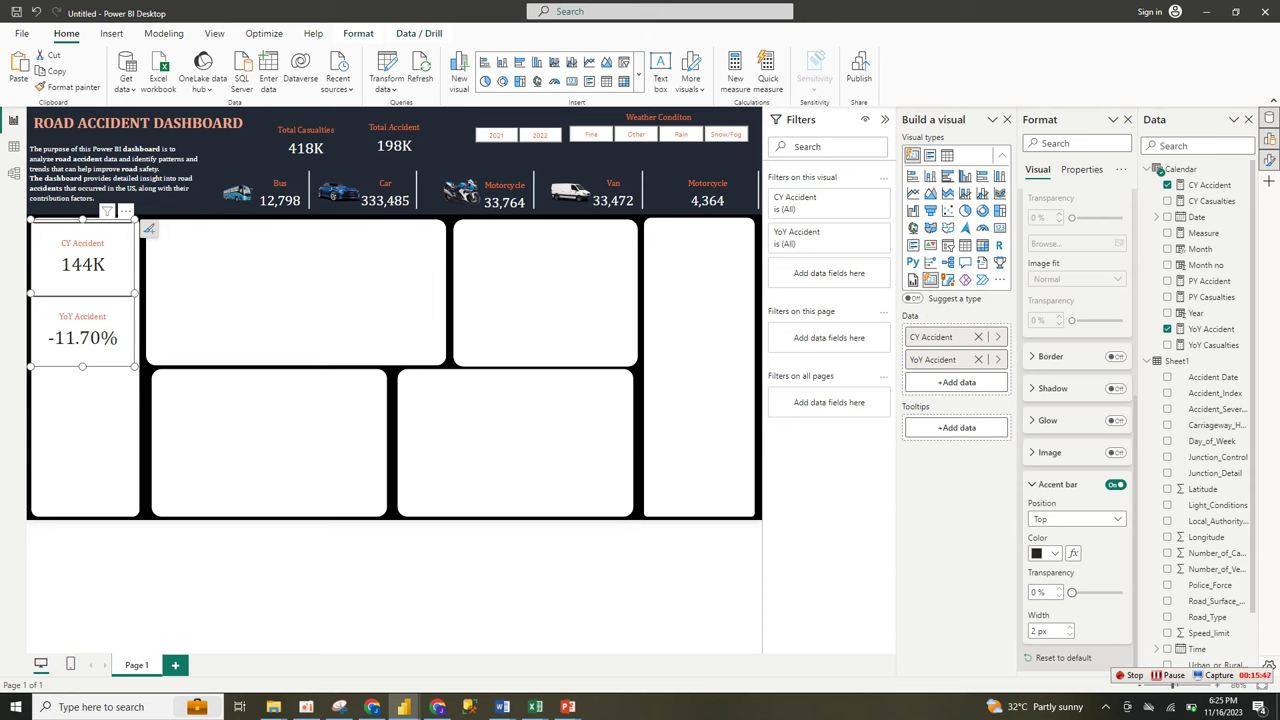
Change the accident cards' shape to Snipped tab, both top, and widen the visual to the width of the leftmost white panel
scroll(1075, 257, "up", 5)
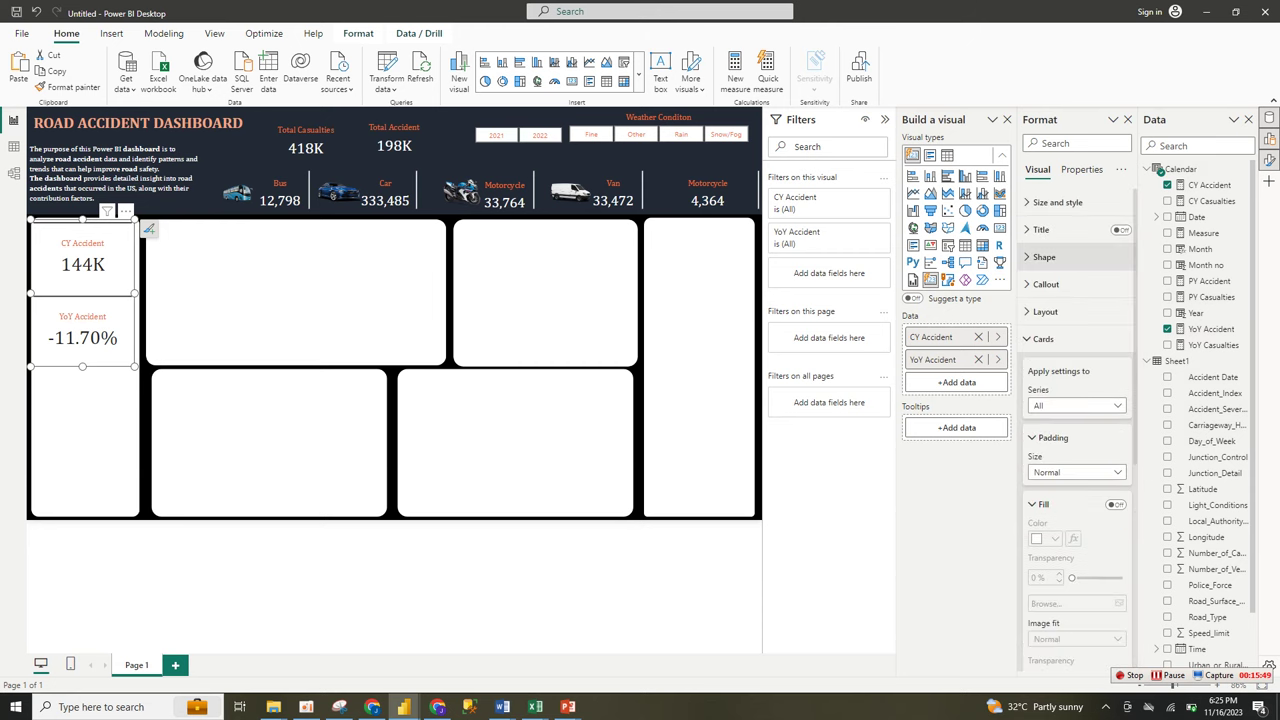
left_click(1060, 257)
left_click(1075, 323)
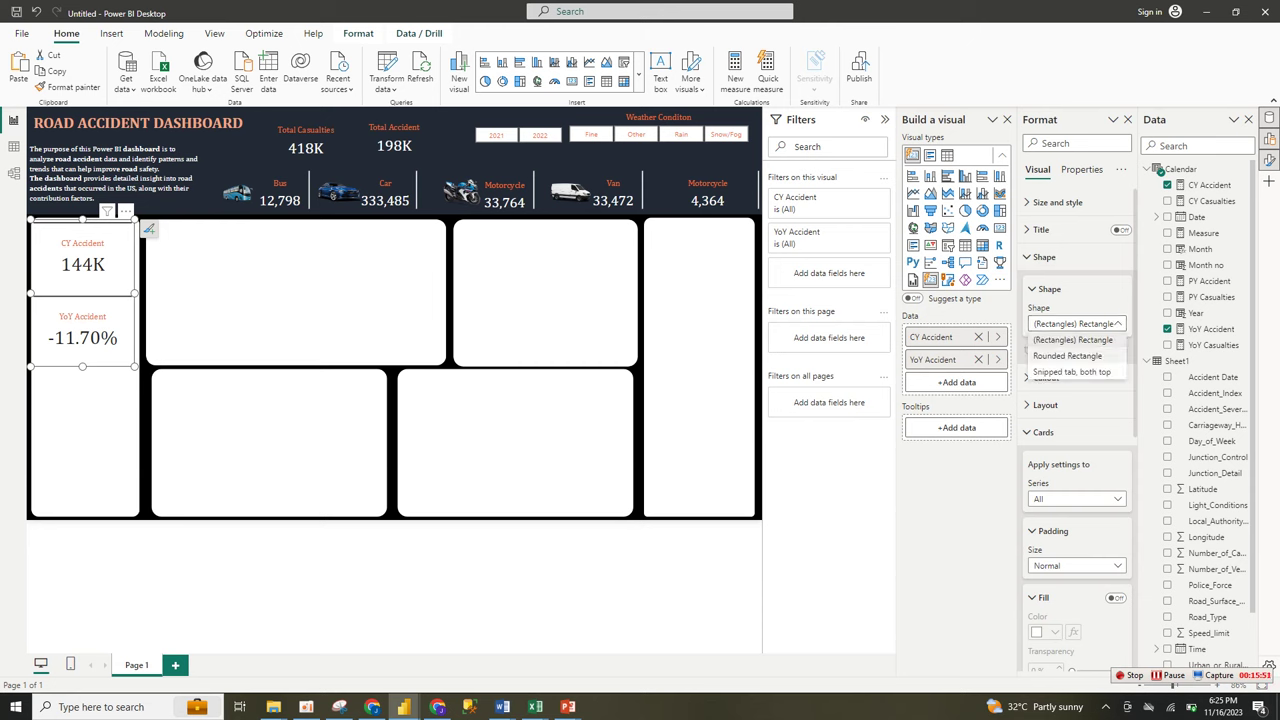
left_click(1070, 372)
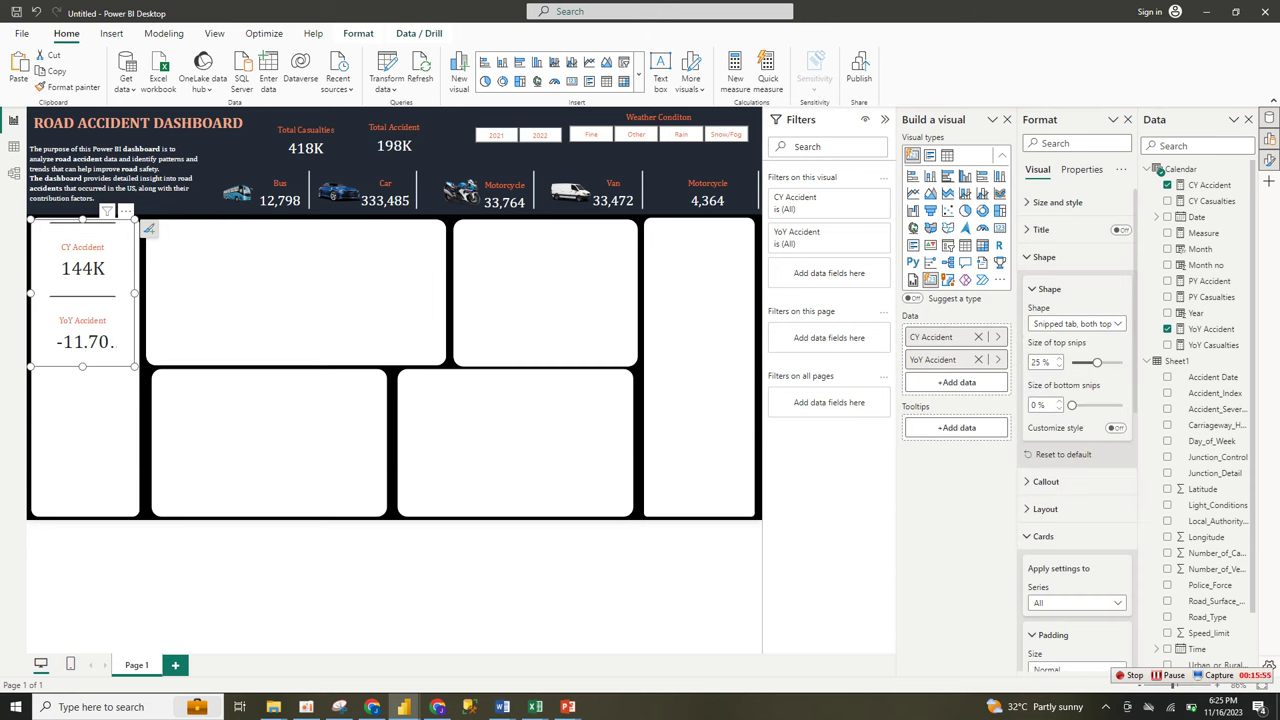
left_click_drag(135, 366, 145, 370)
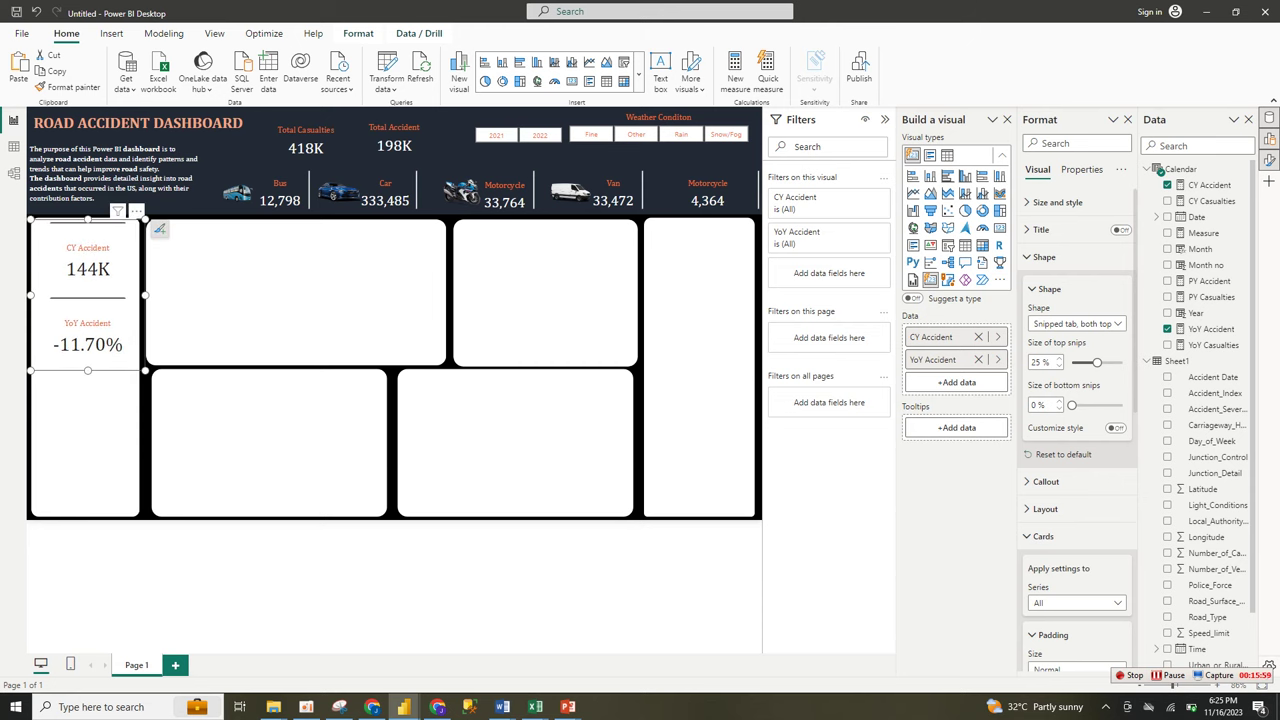
left_click_drag(145, 370, 139, 367)
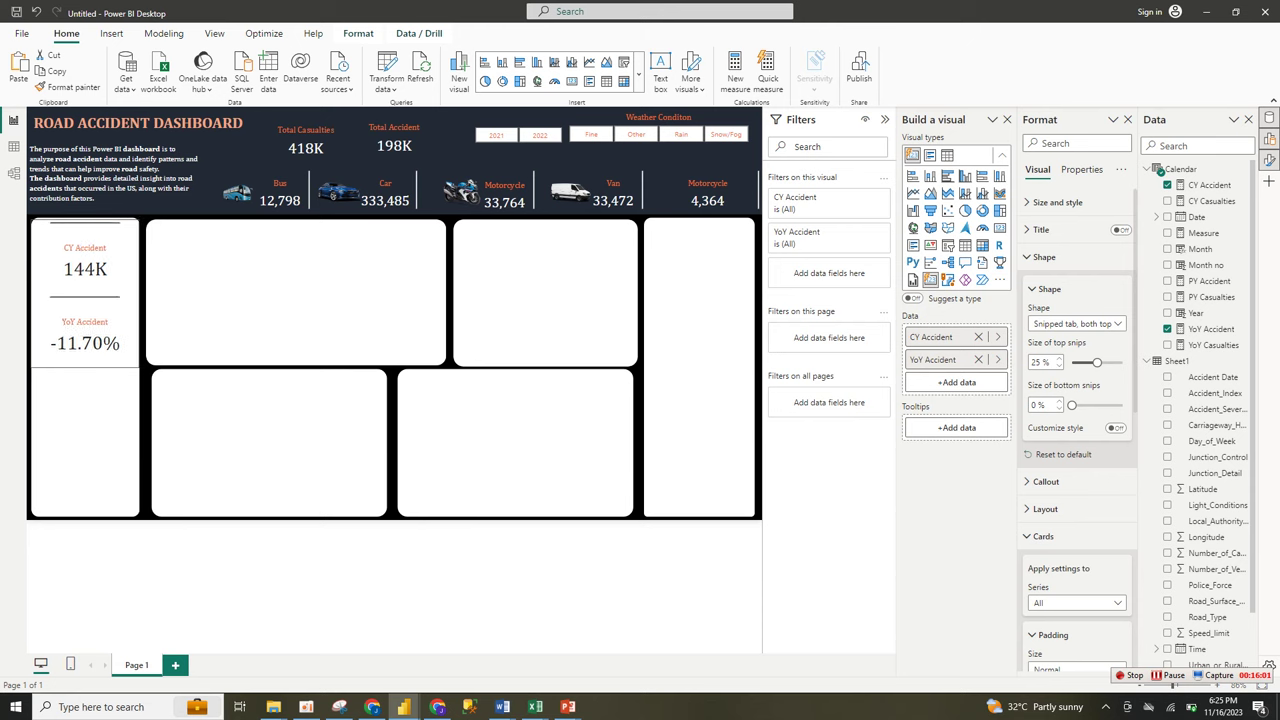
Duplicate the CY Accident and YoY Accident visual and place the copy directly below it in the leftmost panel
left_click(85, 290)
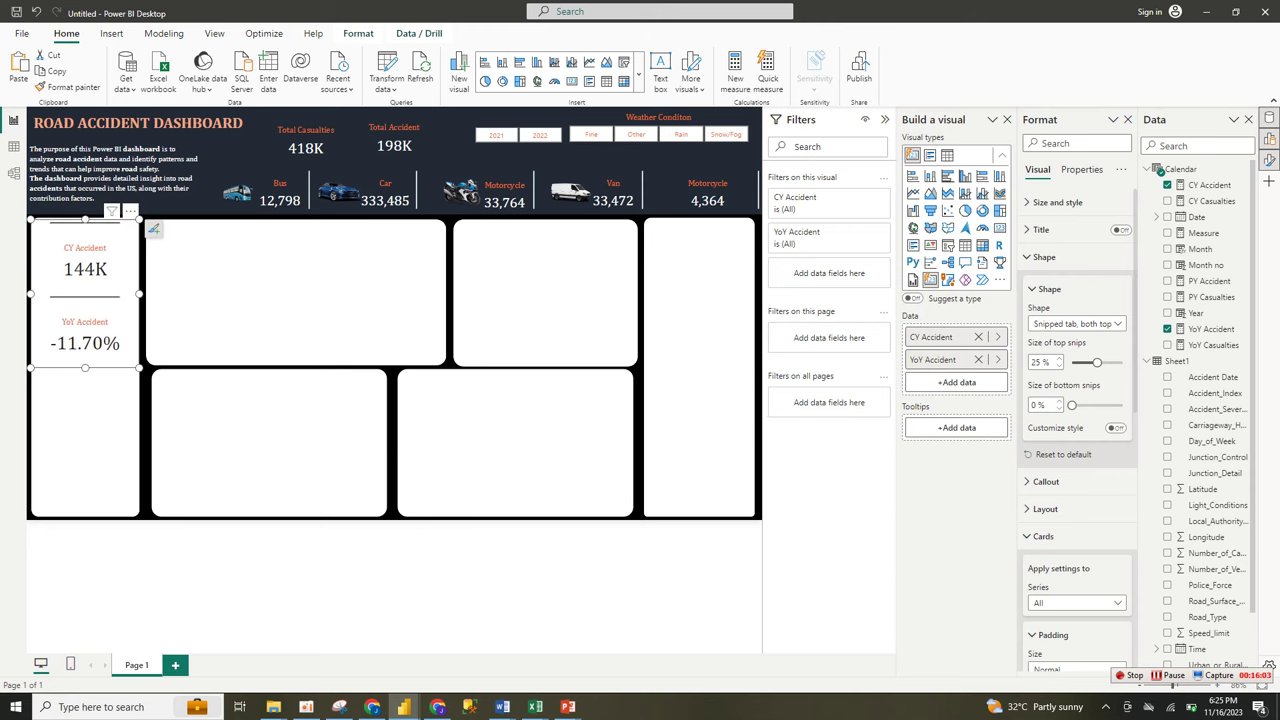
key("ctrl+v")
left_click_drag(85, 290, 85, 433)
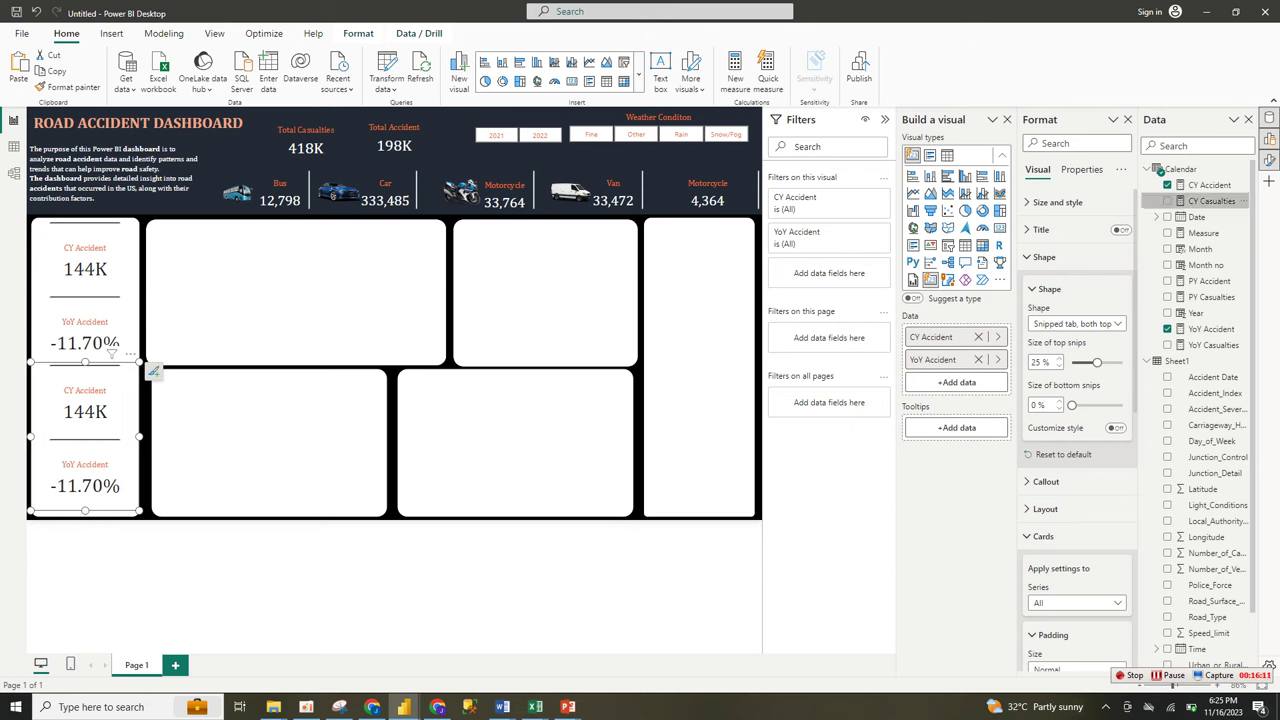
Replace the copied visual's fields with CY Casualties and YoY Casualties
left_click(1167, 201)
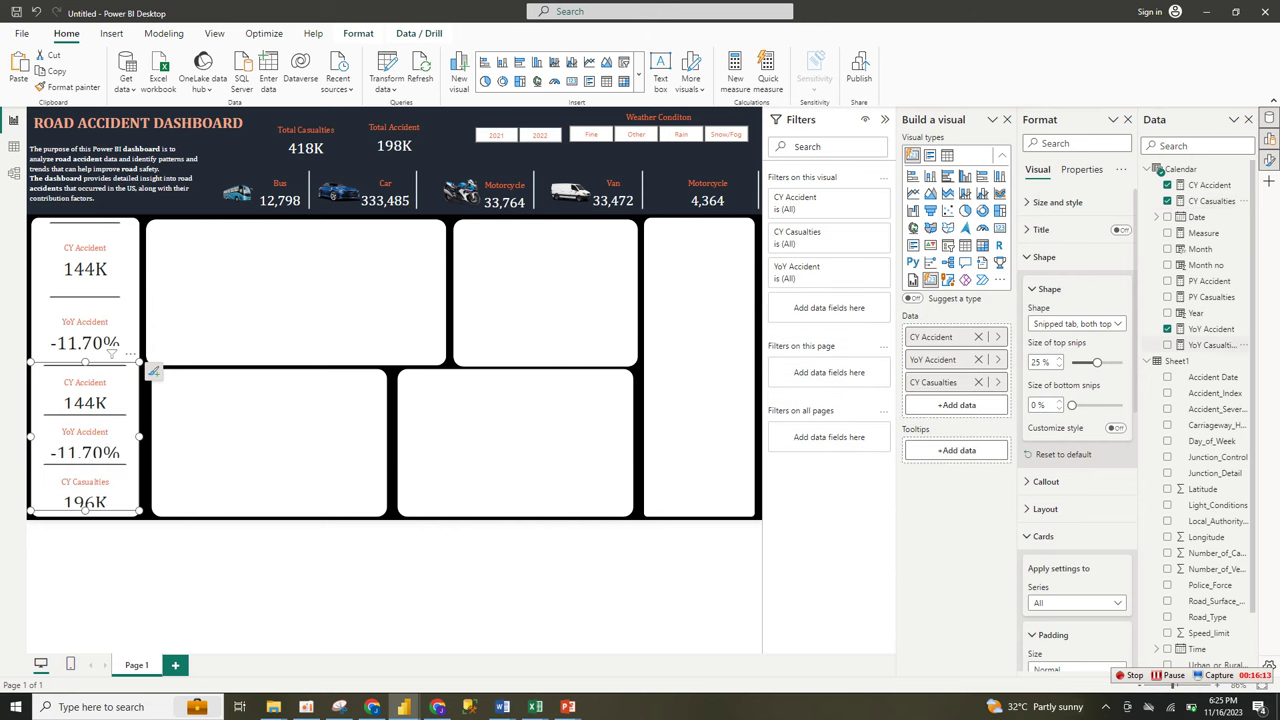
left_click(1167, 345)
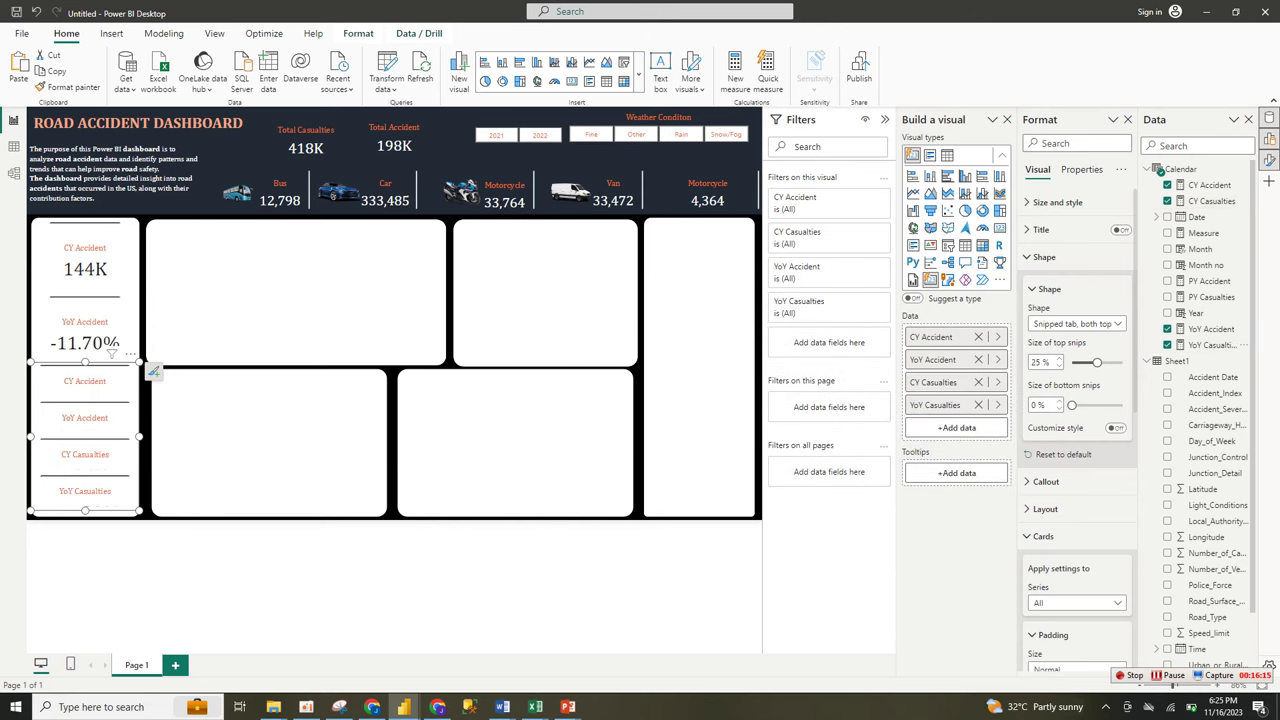
left_click(978, 337)
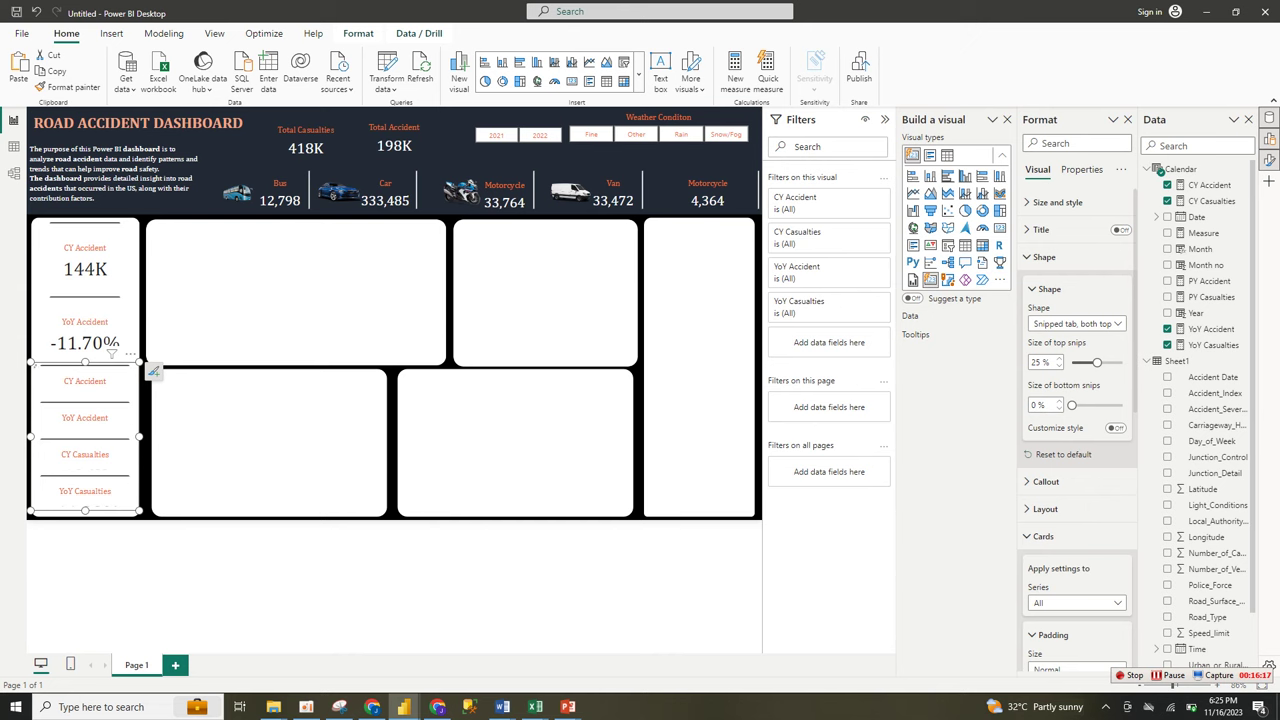
left_click(978, 337)
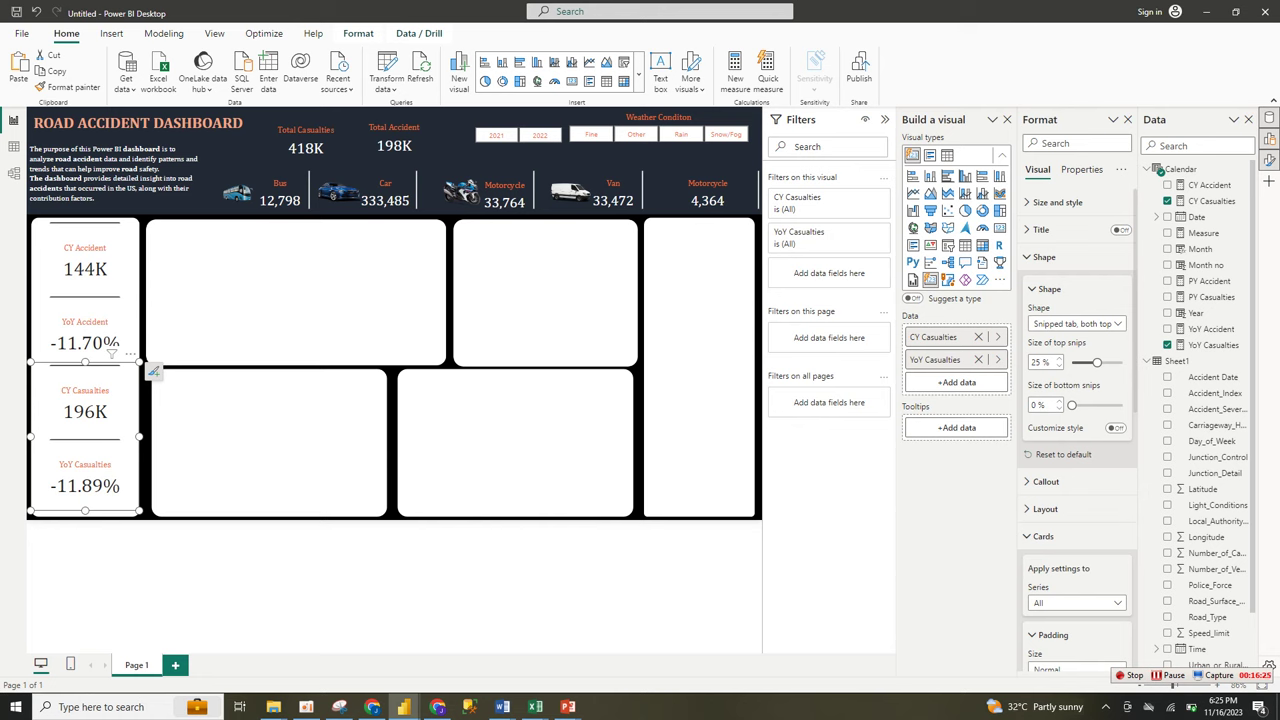
Duplicate the CY Casualties and YoY Casualties visual and place the copy in the rightmost white panel
key("ctrl+v")
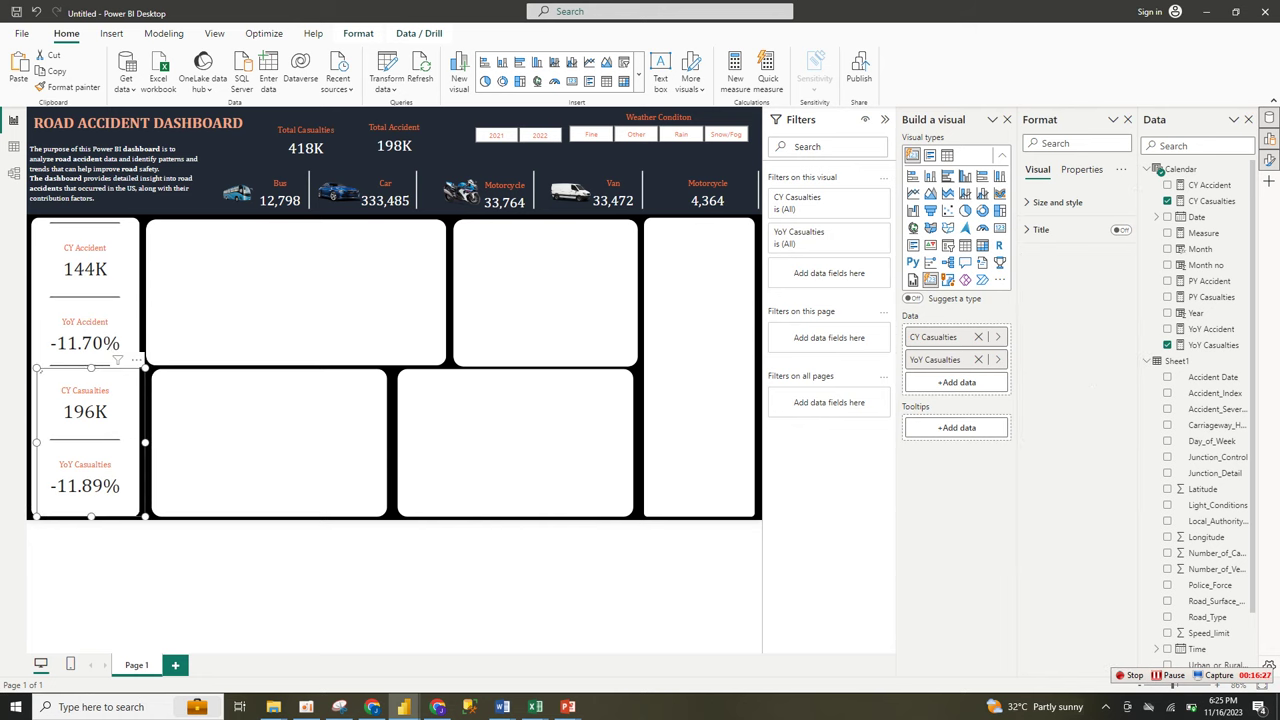
left_click_drag(94, 445, 114, 443)
left_click_drag(181, 377, 763, 331)
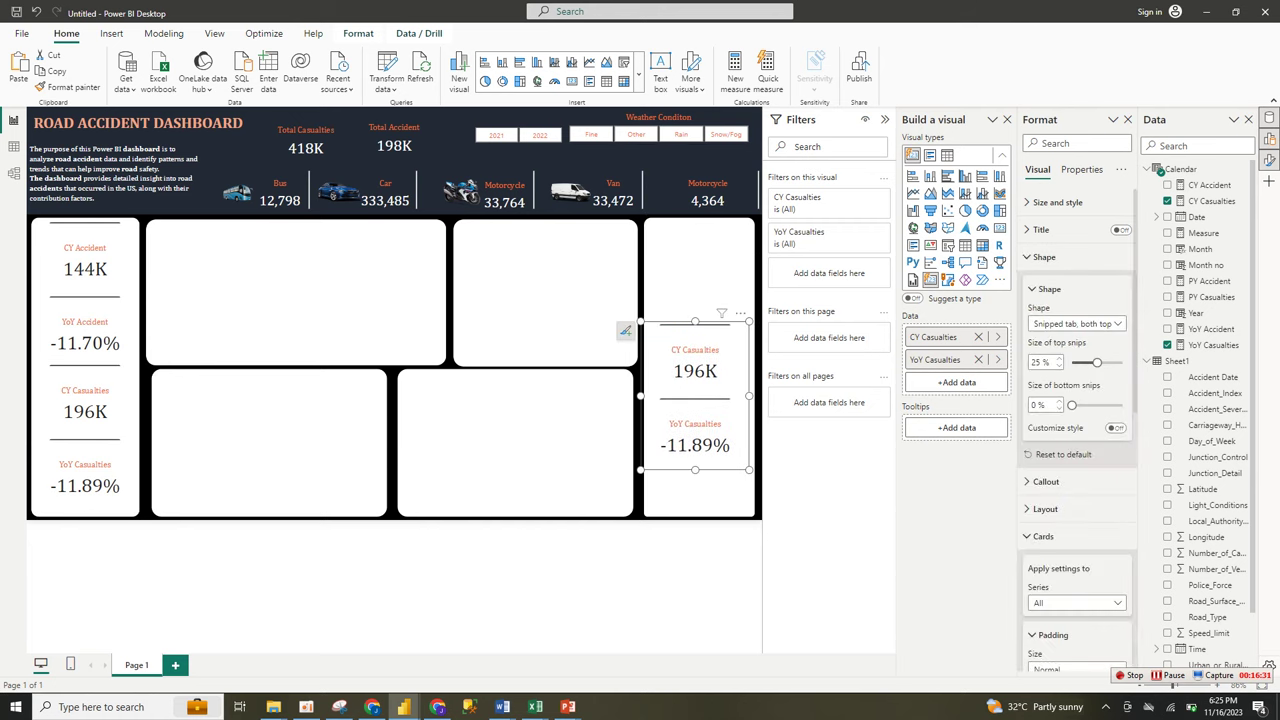
Copy the ACCIDENT SEVERITY by CASUALTIES text box from the Road Accident Analysis report to the top of the rightmost panel
mouse_move(404, 707)
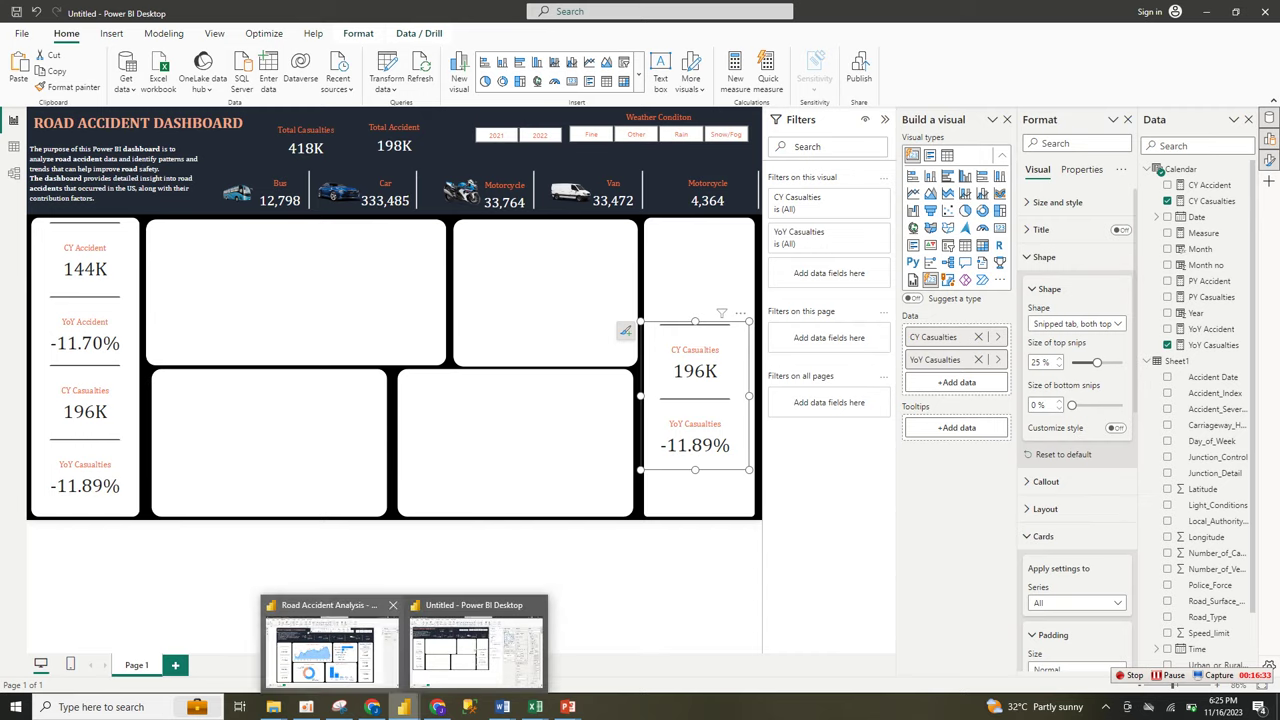
left_click(334, 660)
left_click(967, 285)
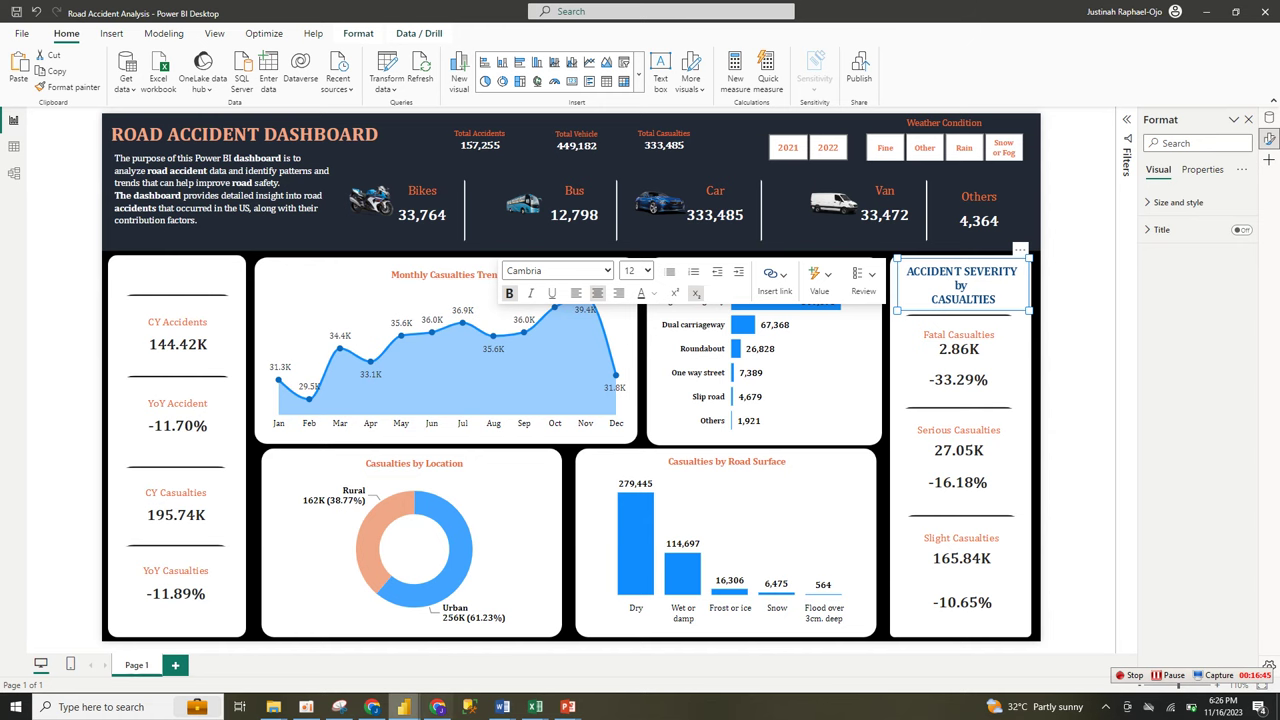
mouse_move(403, 706)
left_click(472, 645)
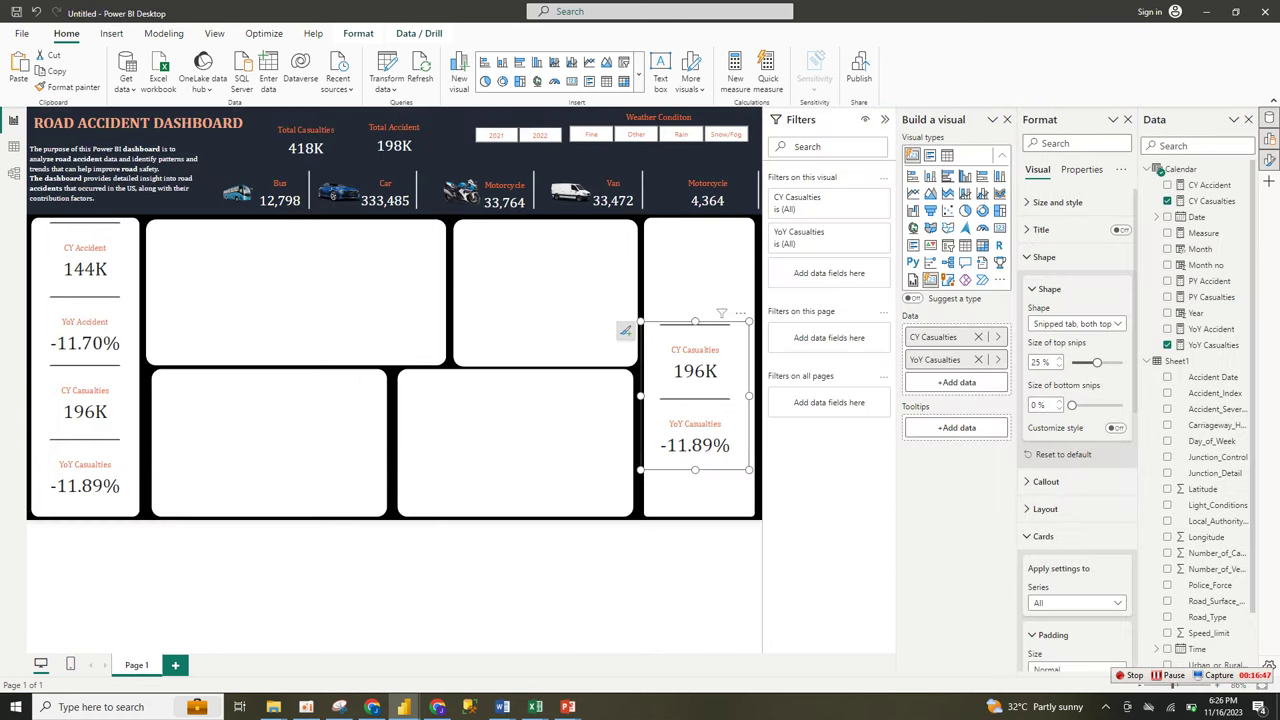
right_click(707, 285)
left_click(738, 297)
key("ctrl+v")
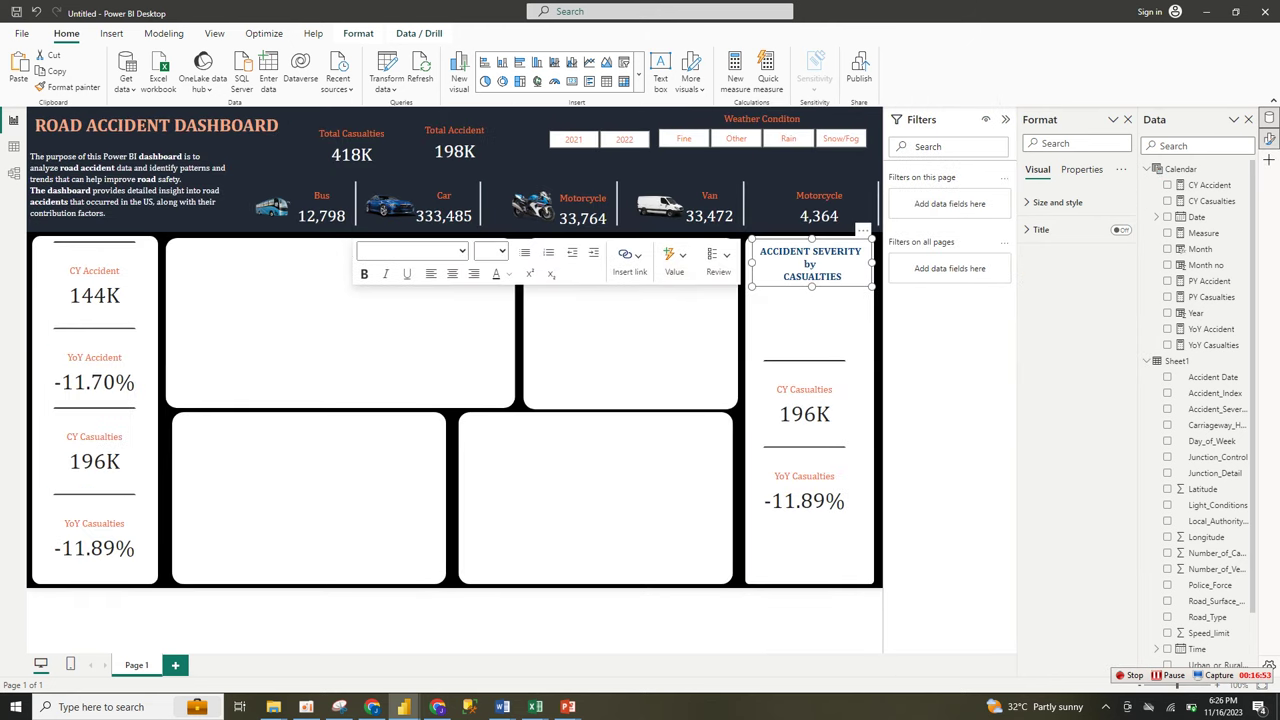
left_click(808, 324)
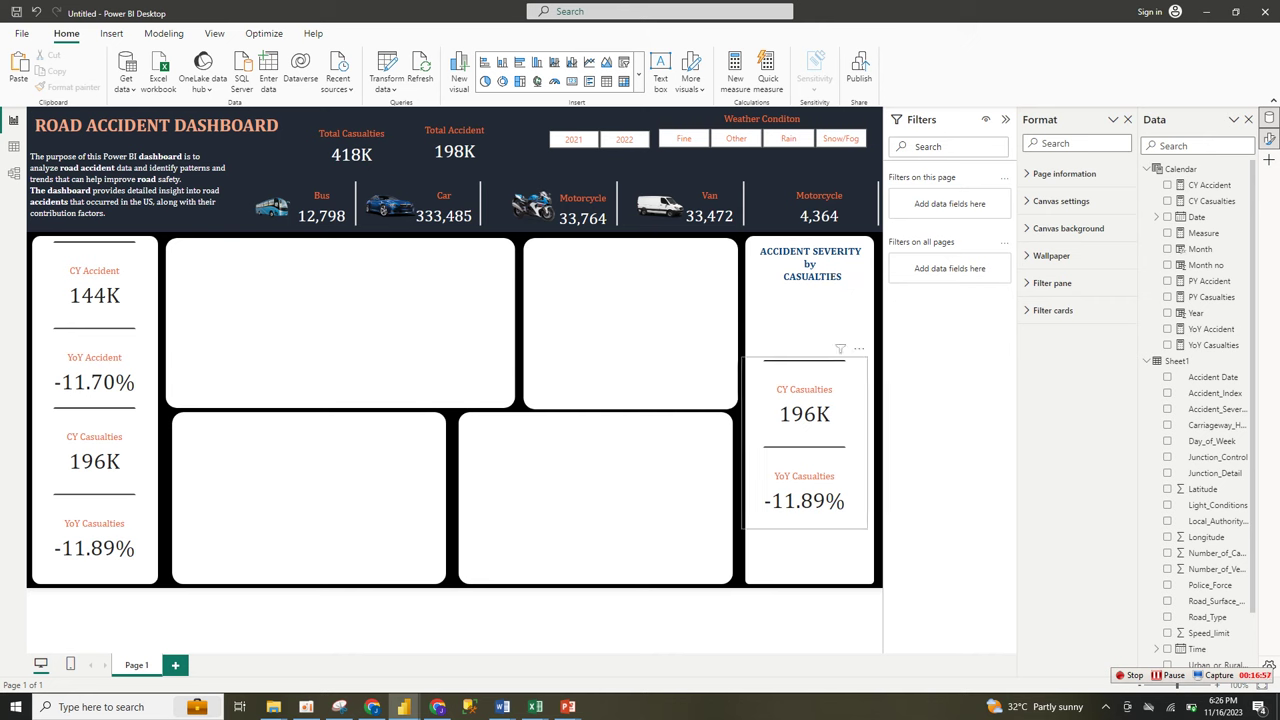
Move the rightmost panel's casualties visual under the ACCIDENT SEVERITY heading and shrink it to fit inside the panel
left_click_drag(804, 443, 908, 409)
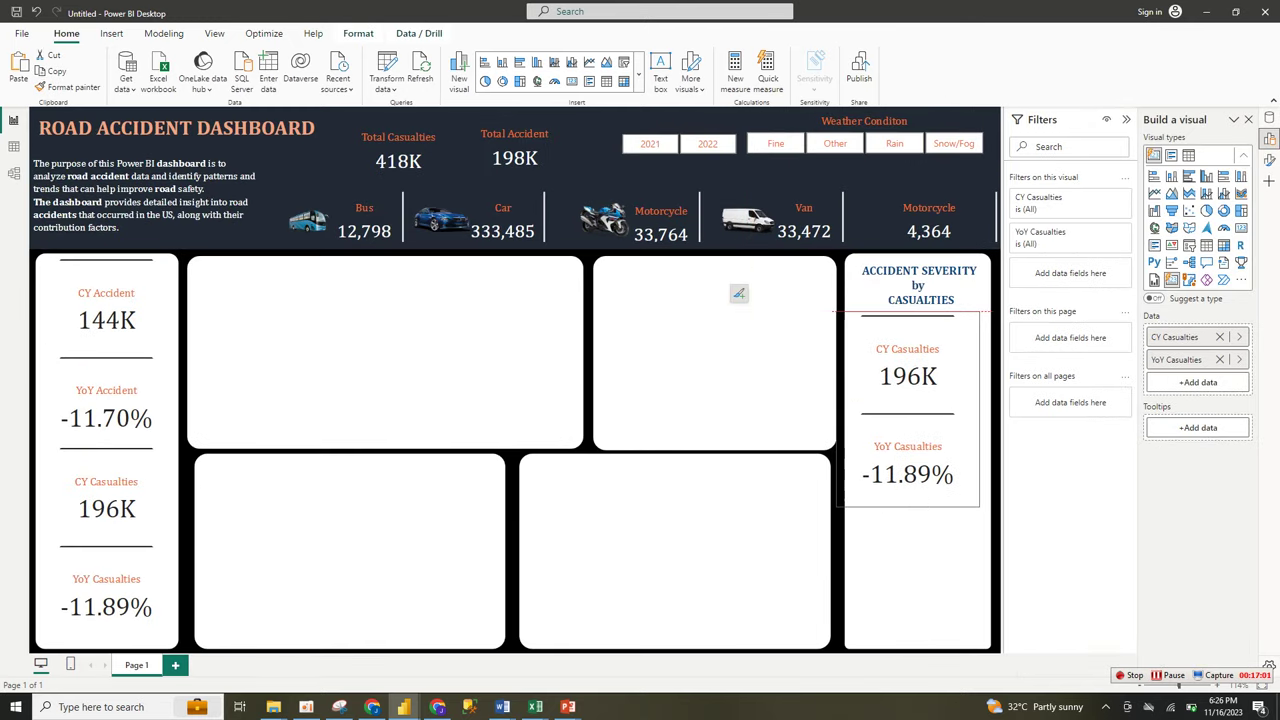
left_click_drag(738, 293, 842, 328)
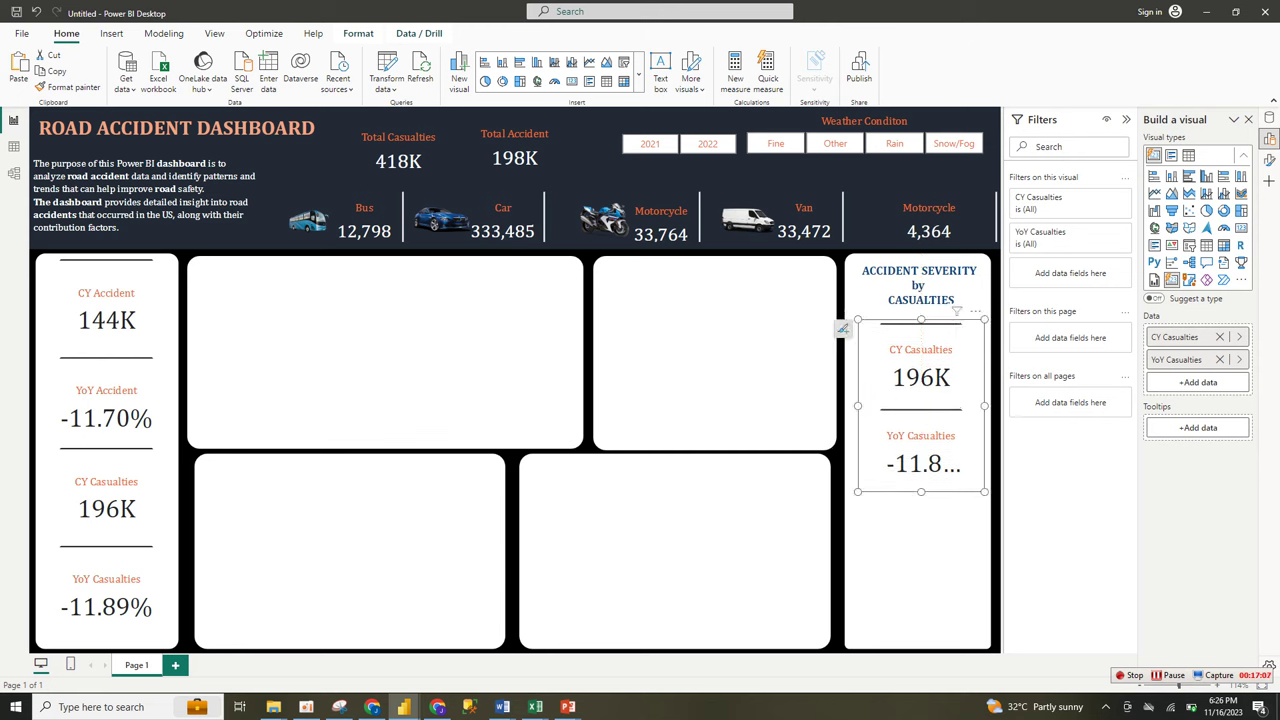
left_click_drag(921, 406, 916, 407)
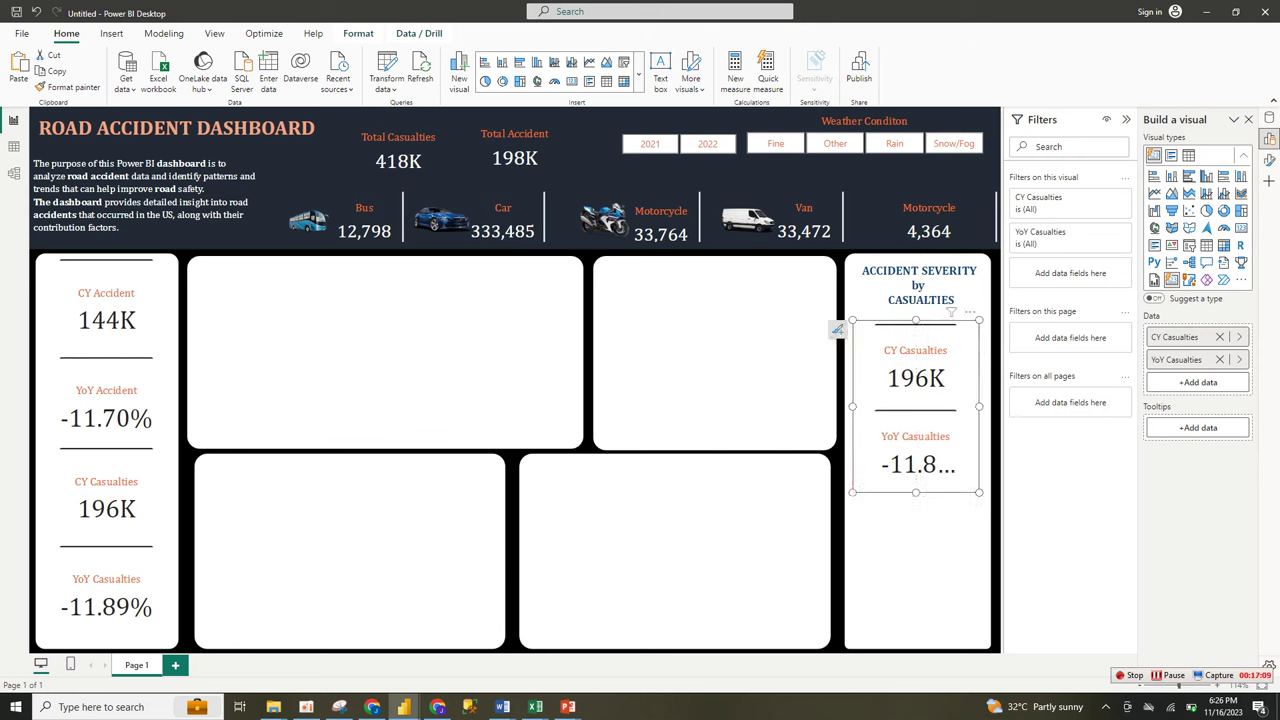
Remove YoY Casualties from the rightmost panel's card visual, using the severity cards in the Road Accident Analysis report as reference
right_click(1268, 138)
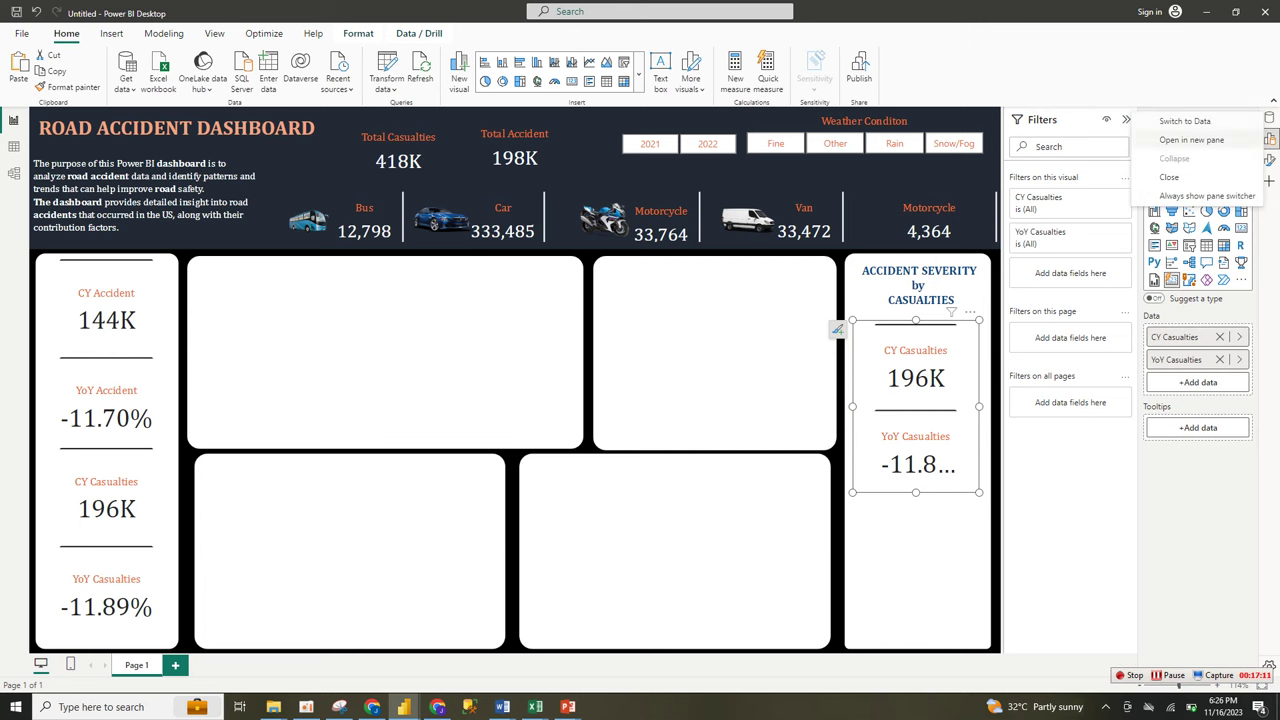
left_click(1191, 140)
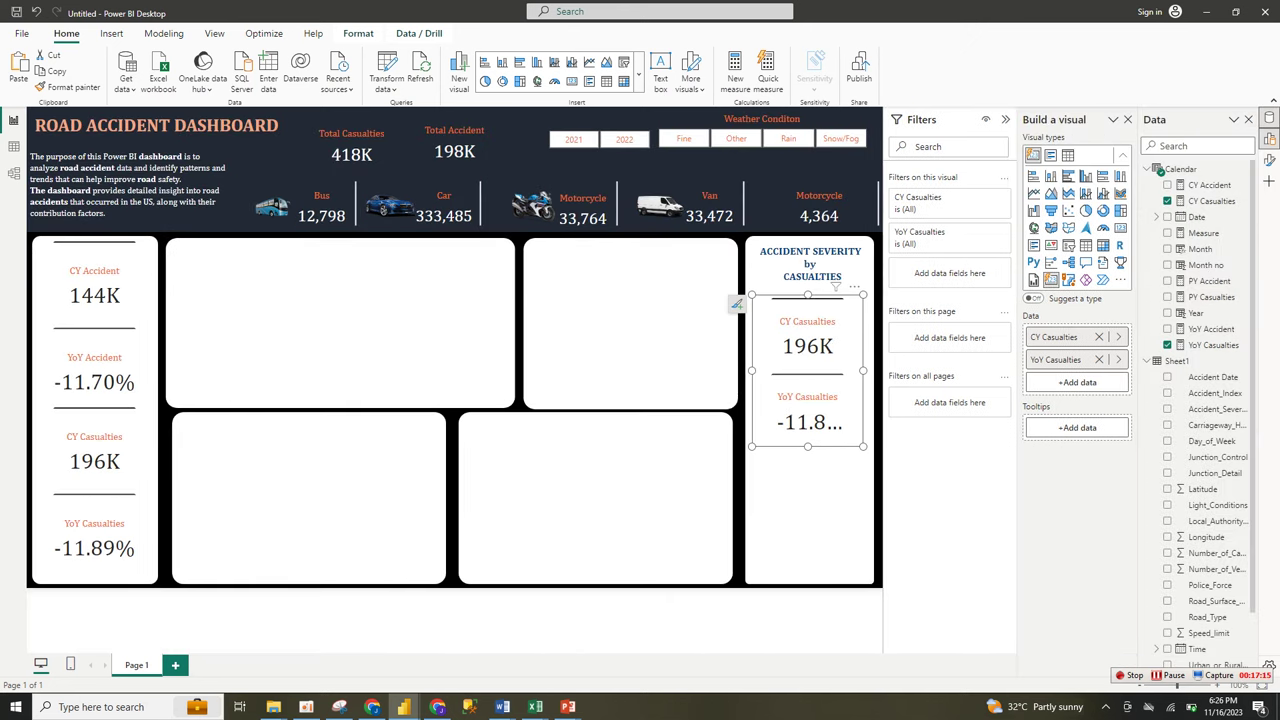
mouse_move(403, 707)
left_click(330, 640)
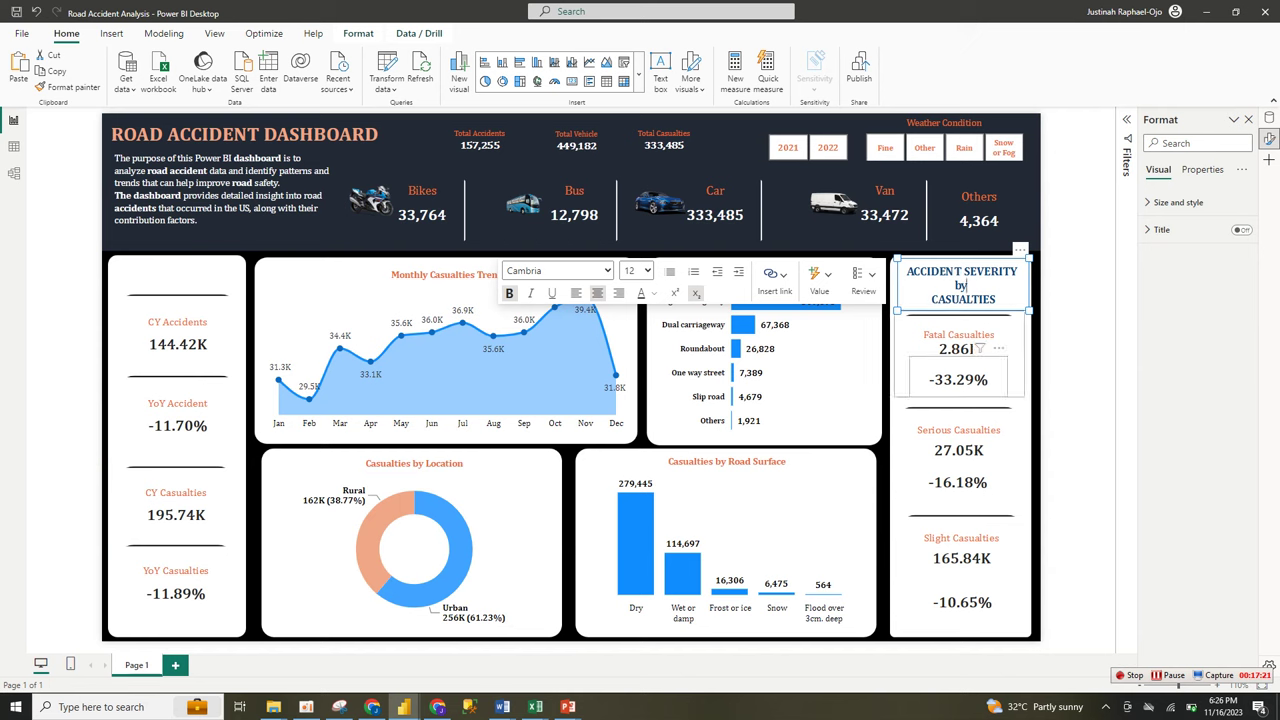
left_click(980, 348)
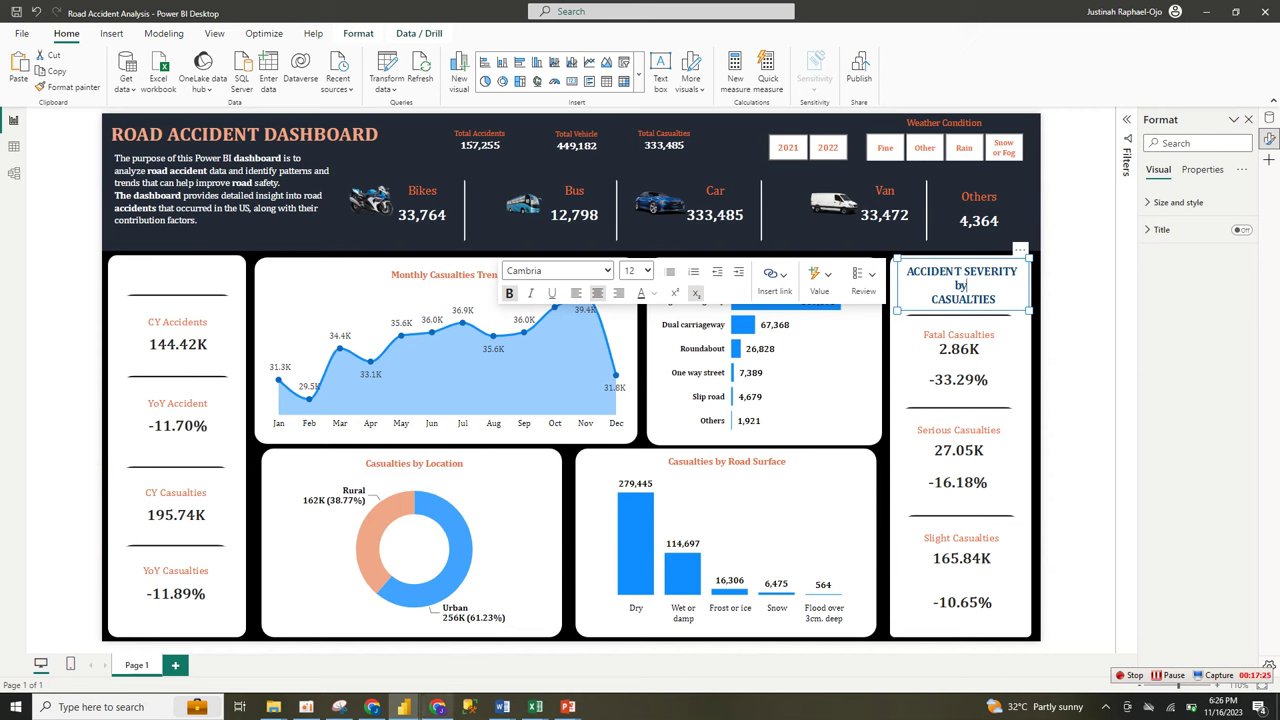
mouse_move(403, 707)
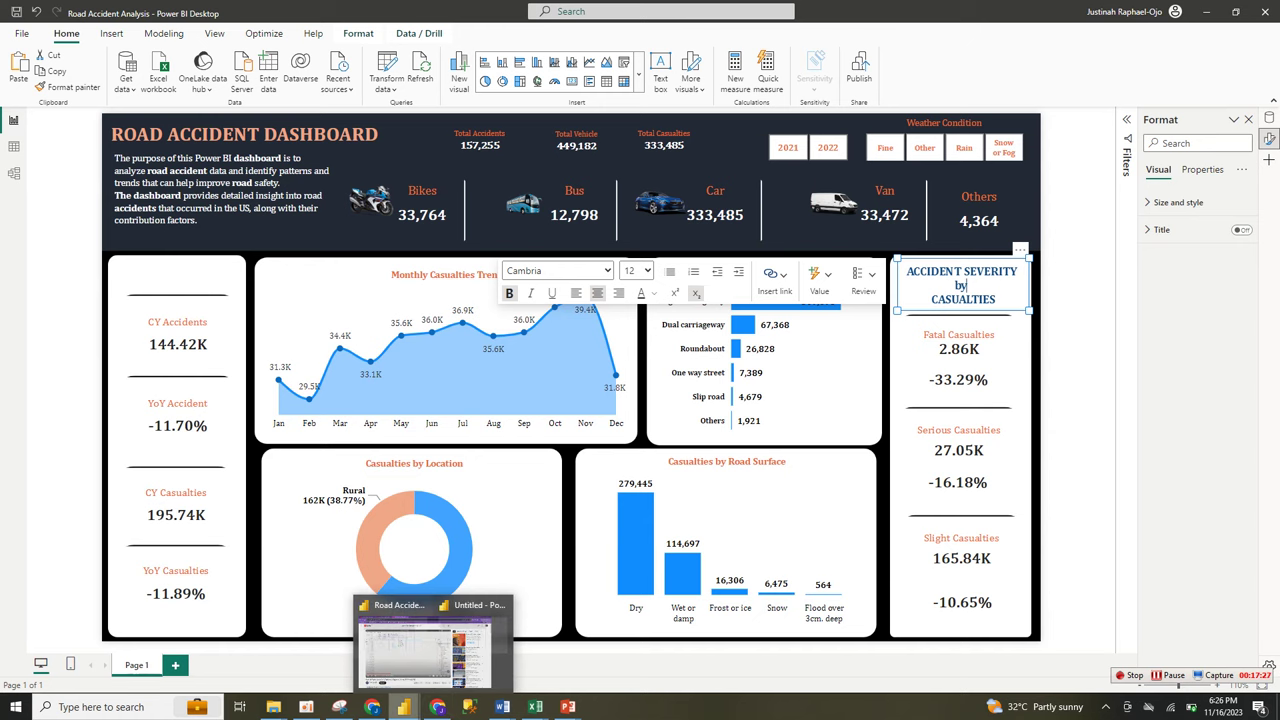
left_click(478, 605)
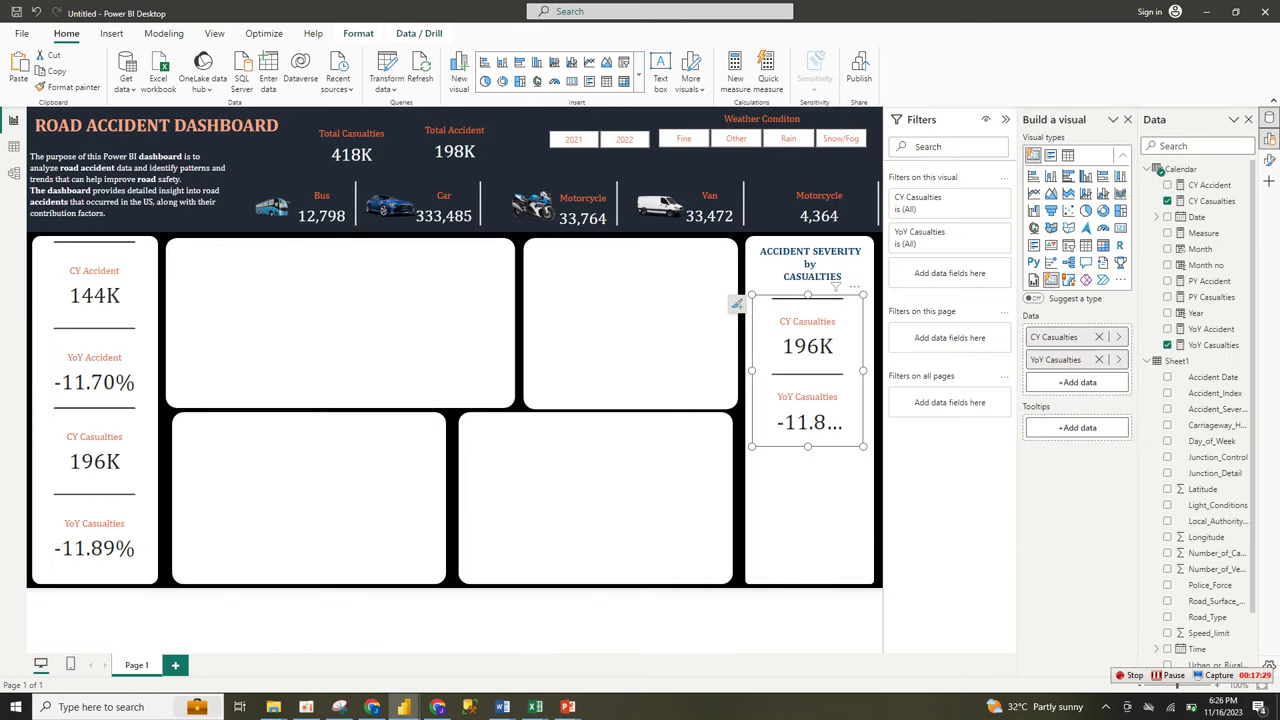
left_click(1099, 359)
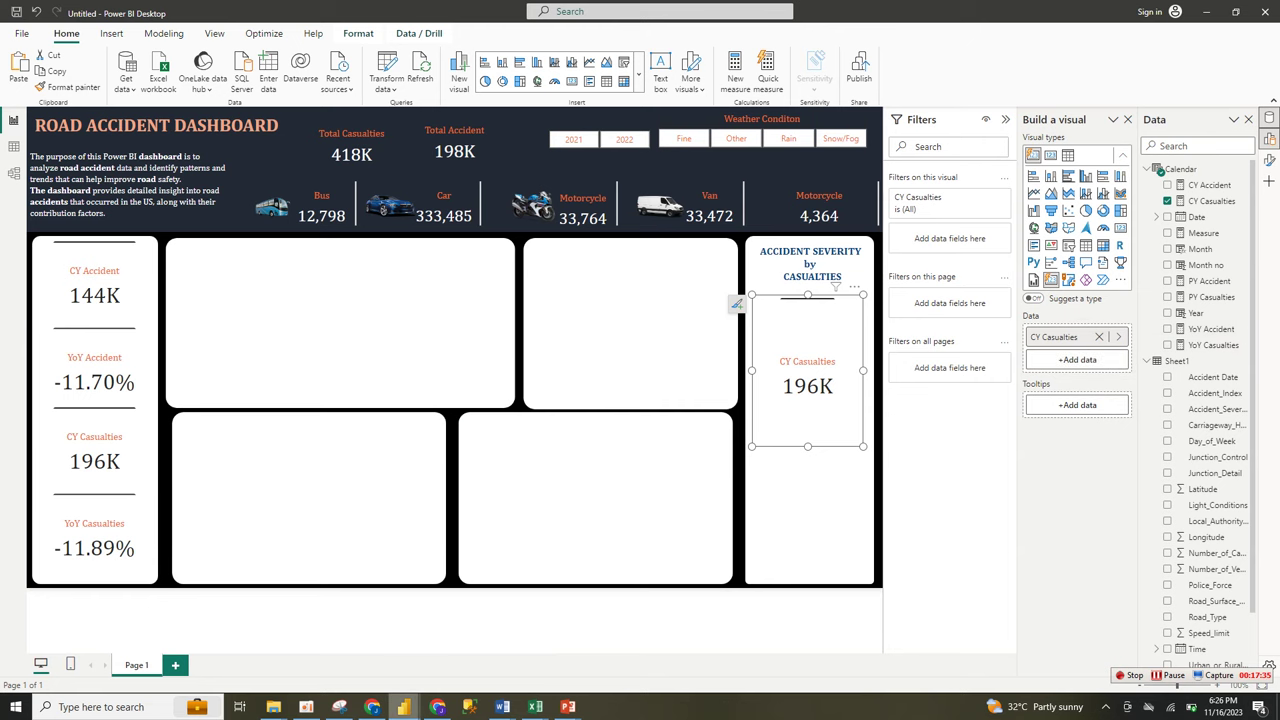
Check which field the Fatal Casualties card uses in the Road Accident Analysis report and return to the untitled report
mouse_move(404, 707)
mouse_move(332, 650)
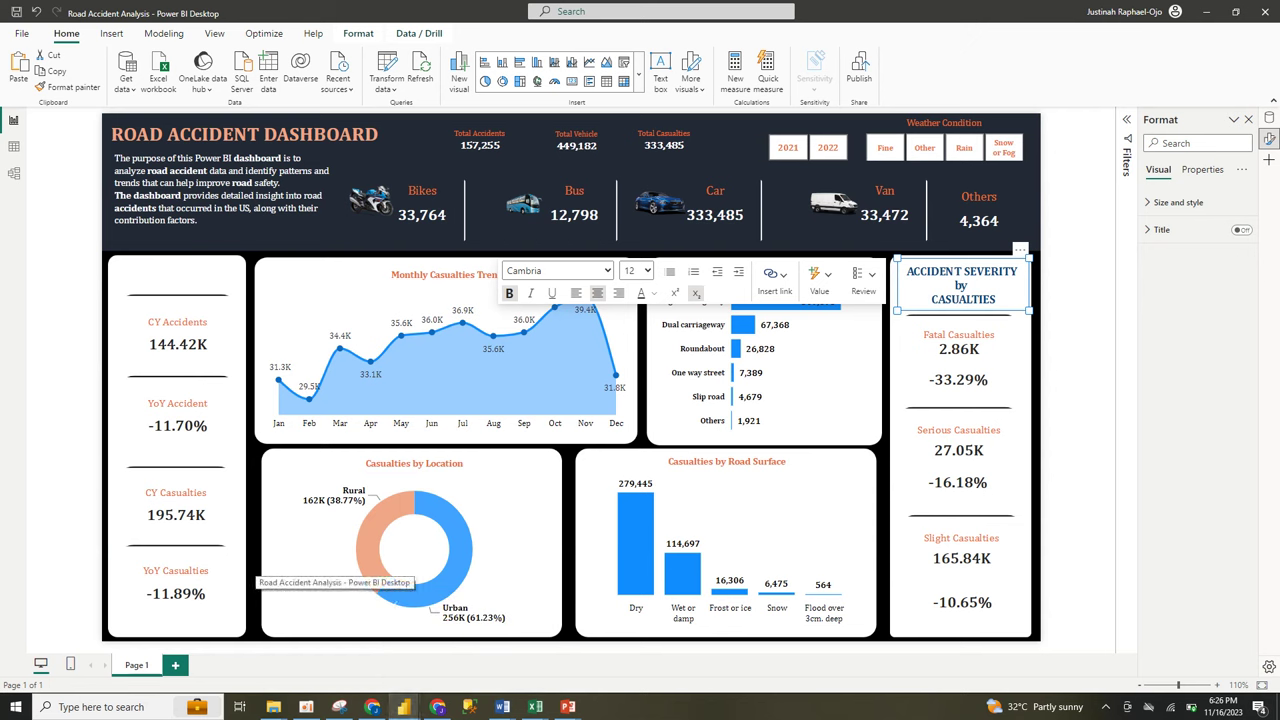
left_click(330, 640)
left_click(958, 335)
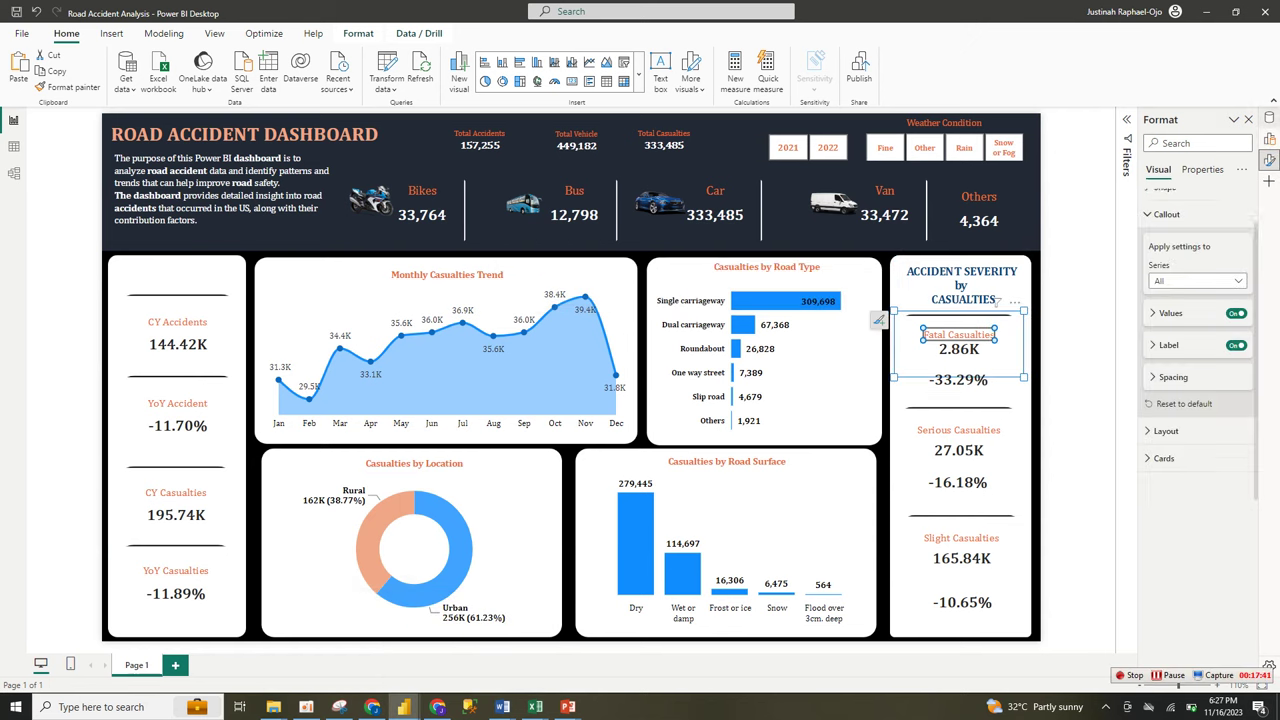
left_click(1269, 118)
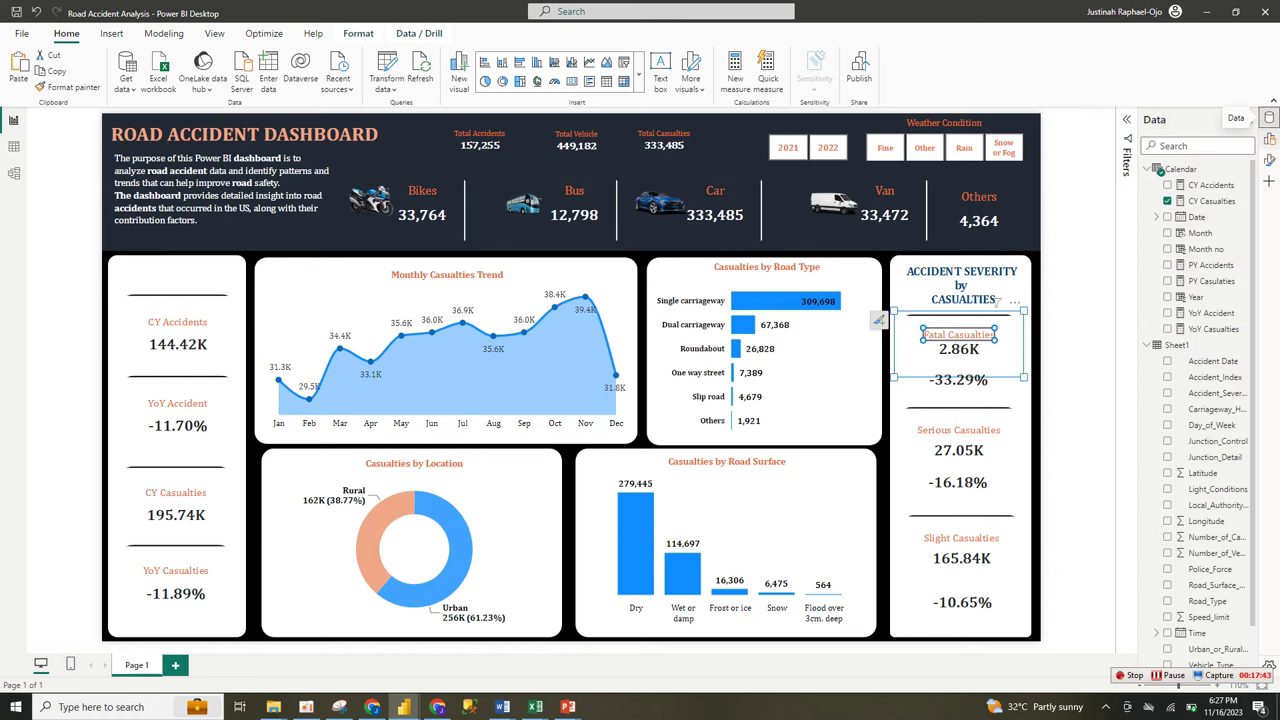
left_click(959, 359)
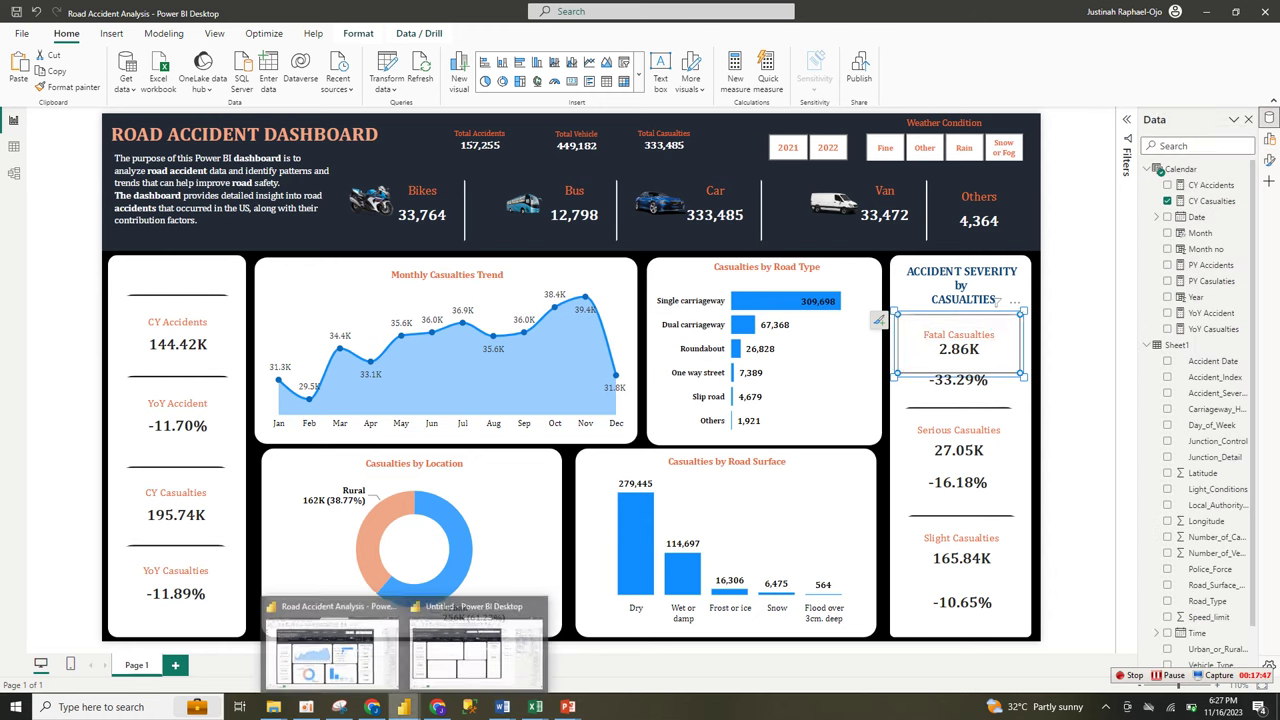
left_click(486, 652)
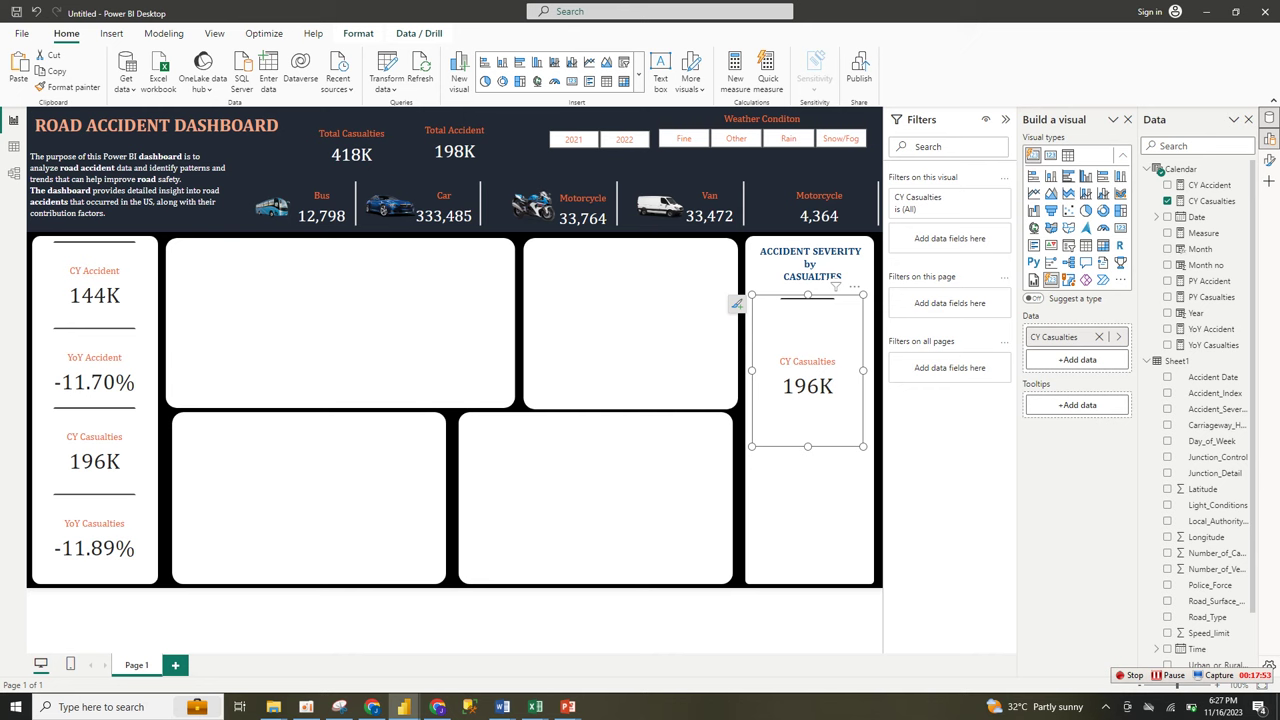
Shrink the rightmost panel's CY Casualties card to fit under its heading and filter it by Accident_Severity to Fatal
mouse_move(863, 446)
left_mouse_down()
mouse_move(843, 364)
mouse_move(849, 347)
mouse_move(872, 361)
left_mouse_up()
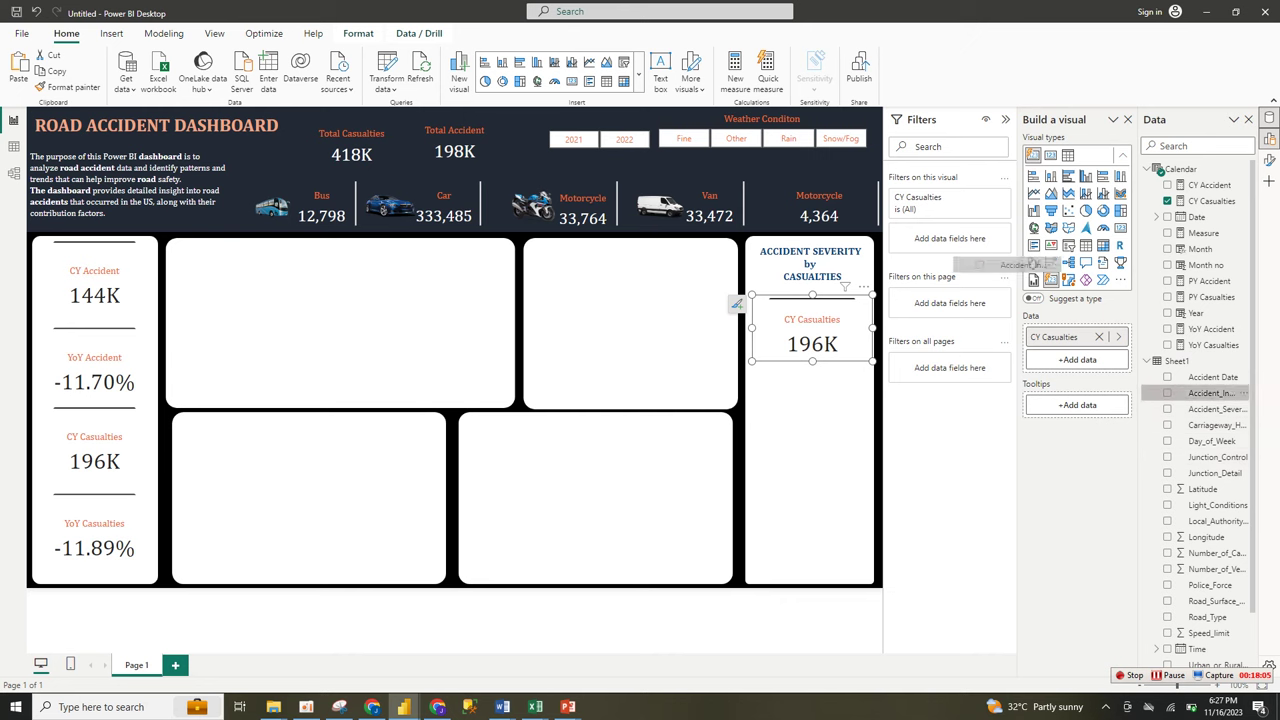
left_click_drag(1212, 409, 948, 238)
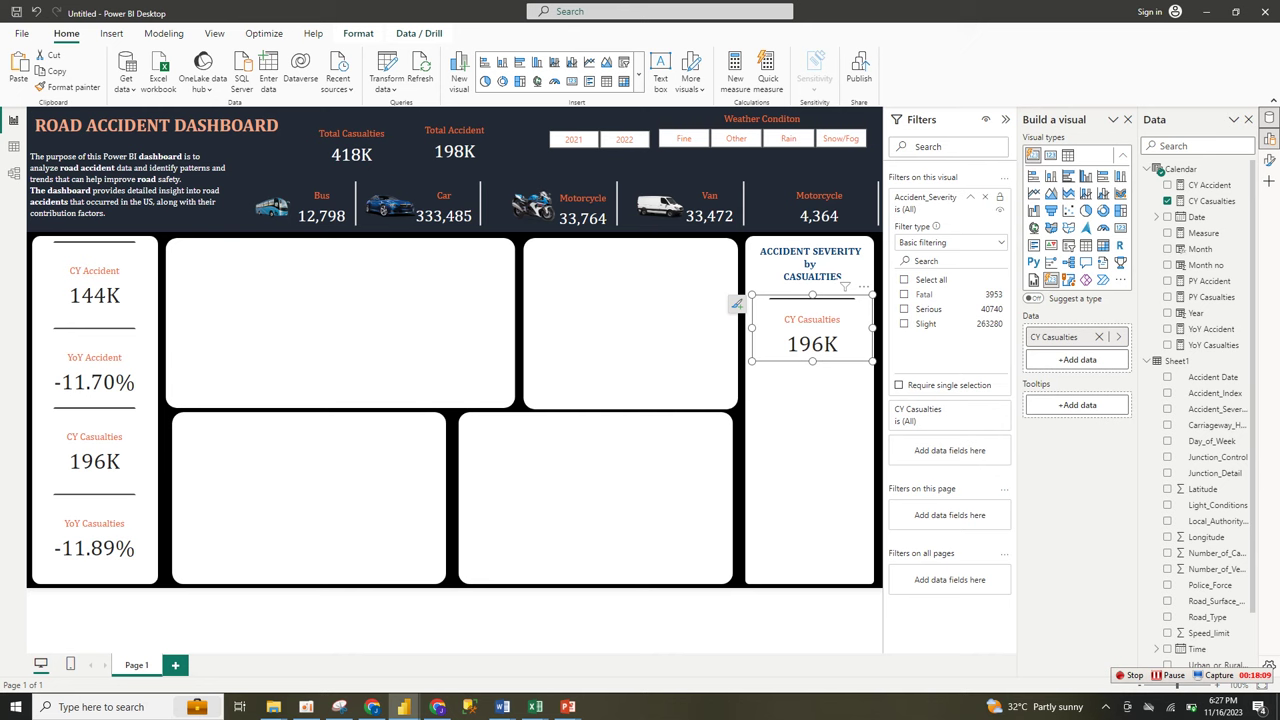
left_click(904, 295)
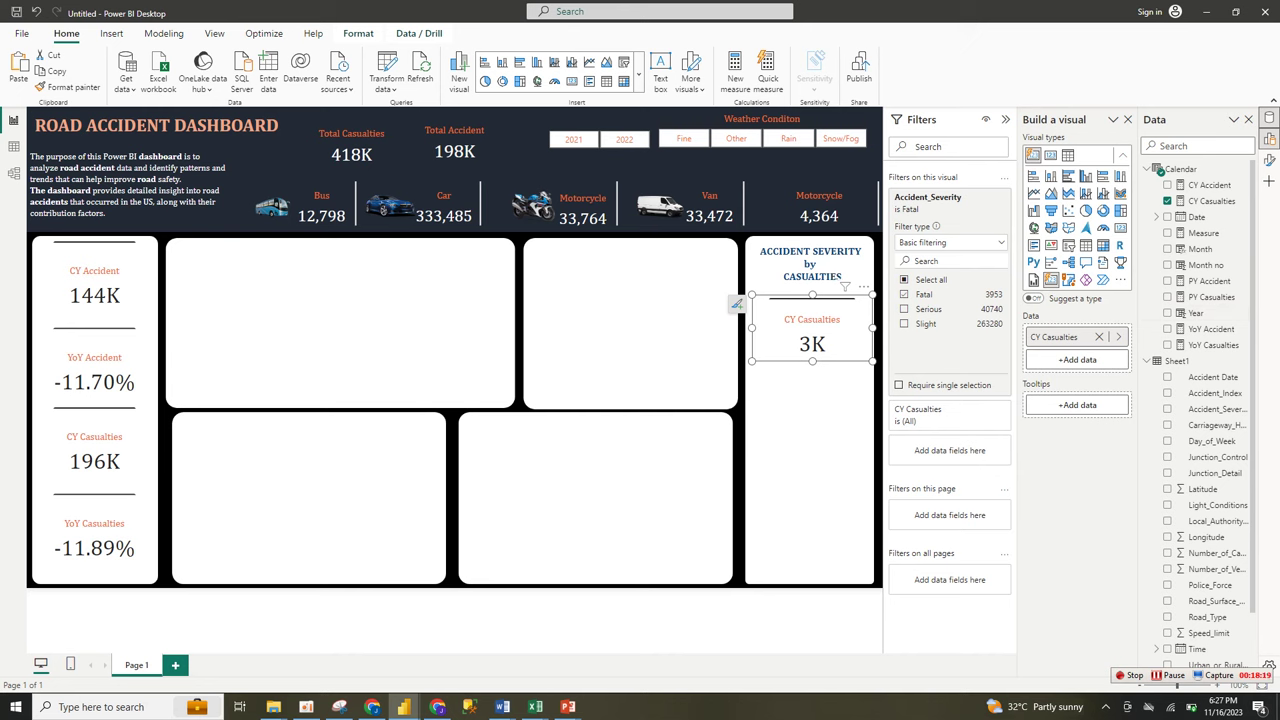
left_click_drag(812, 361, 812, 356)
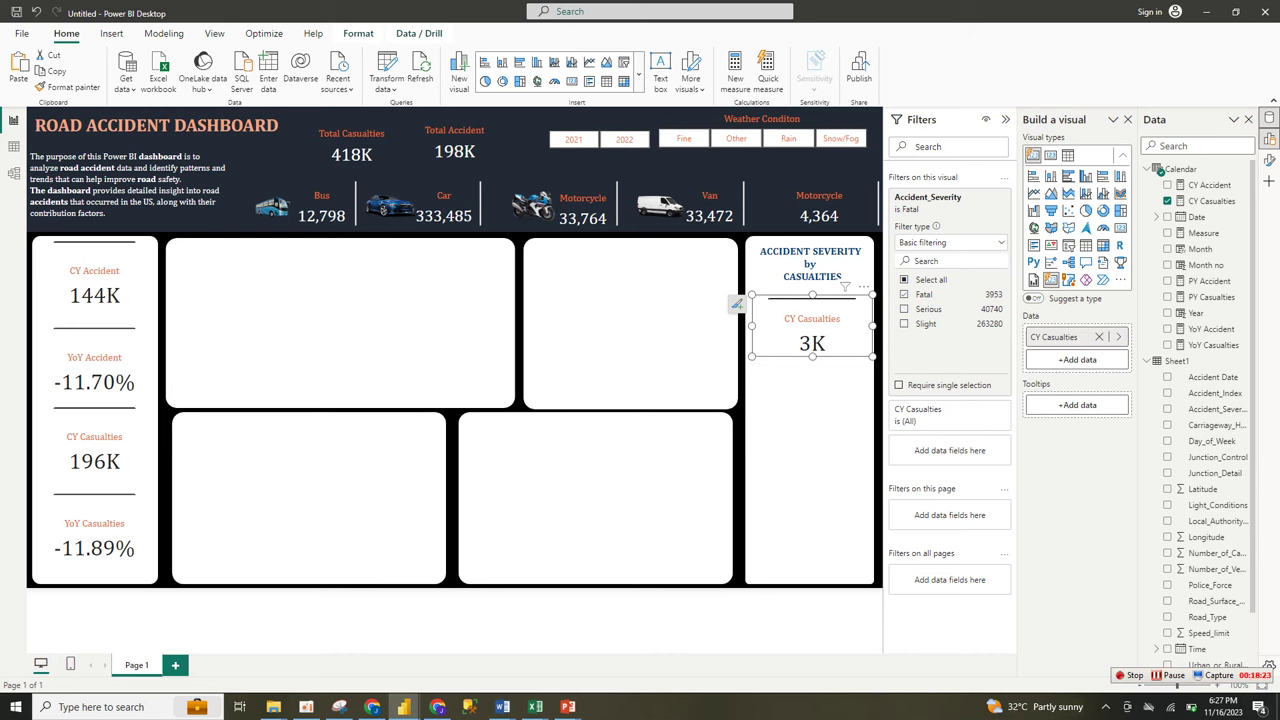
Paste a copy of the fatal CY Casualties card just below the original and replace its field with YoY Casualties
key("ctrl+v")
left_click_drag(815, 334, 808, 375)
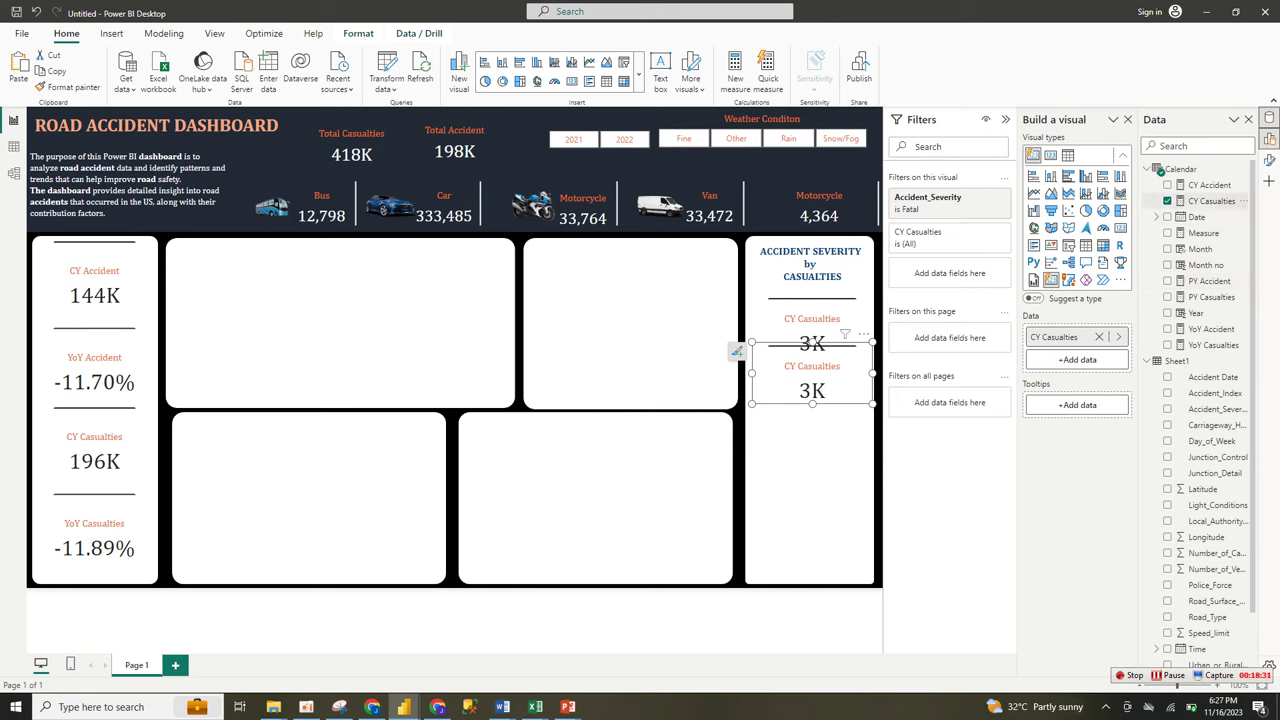
left_click(1167, 201)
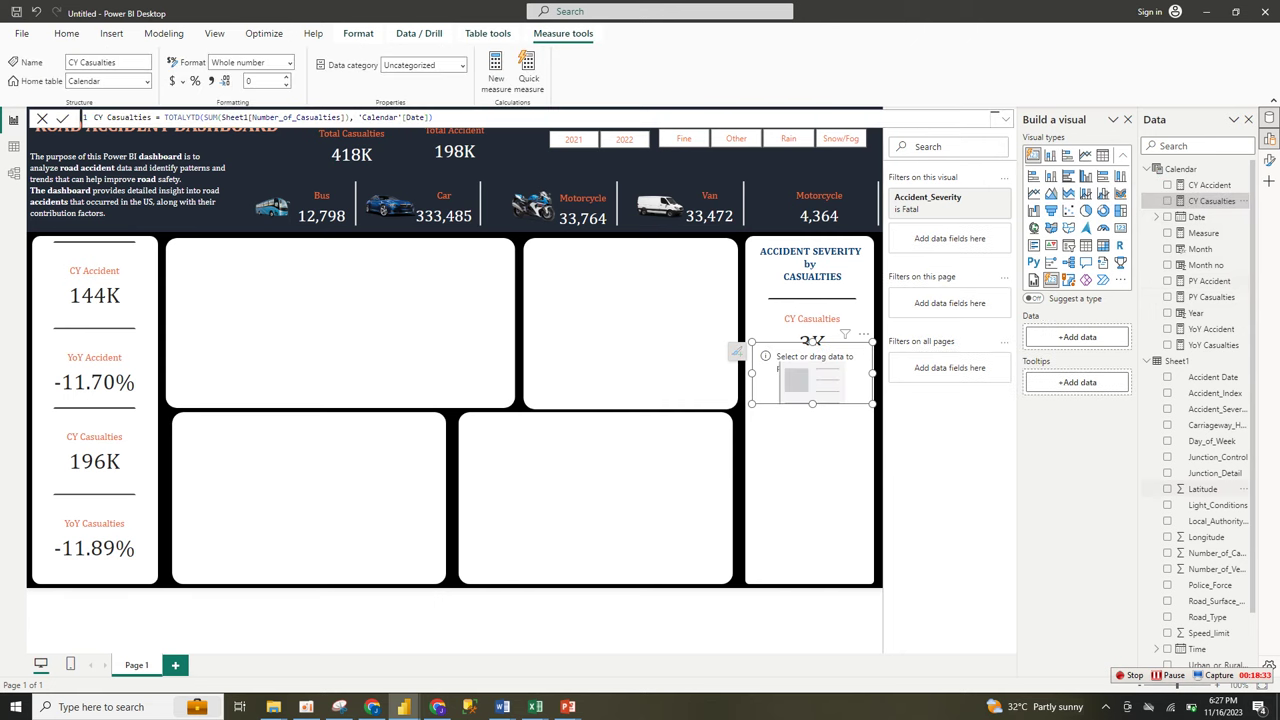
left_click(1210, 344)
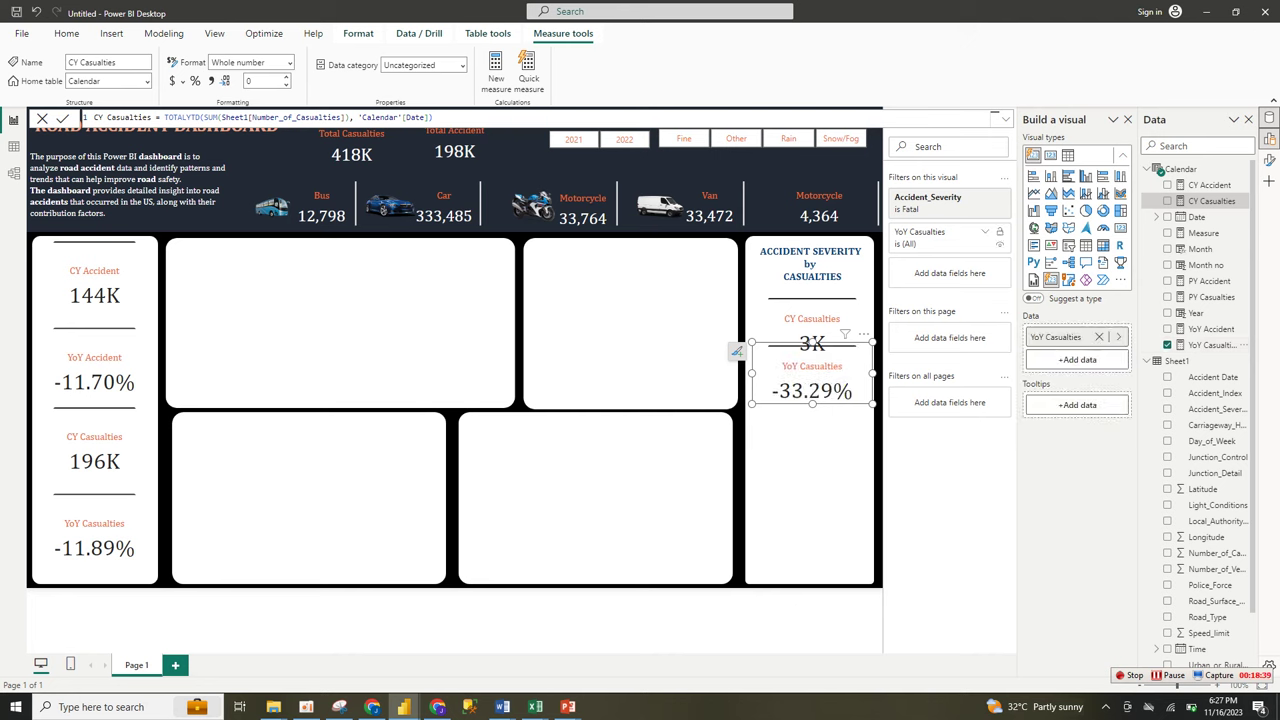
Check the copied card's filters and rename its YoY Casualties field for this visual as Fatal
left_click(985, 231)
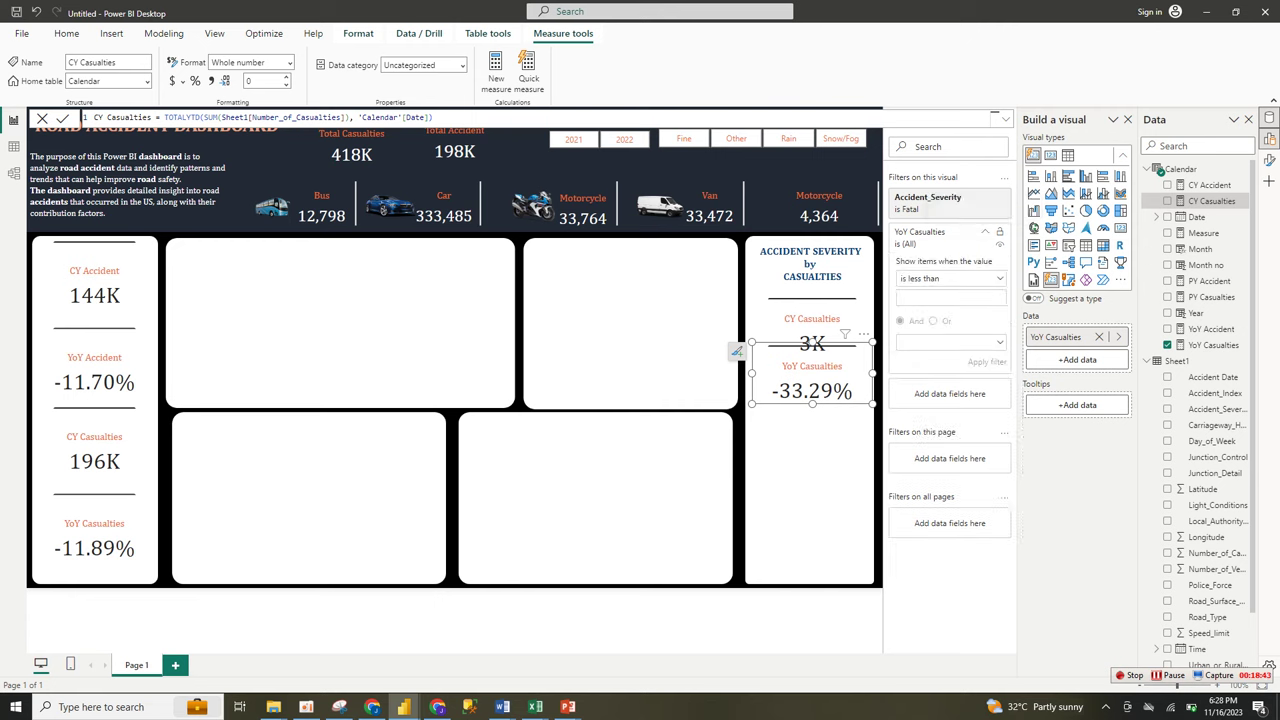
left_click(985, 231)
left_click(970, 197)
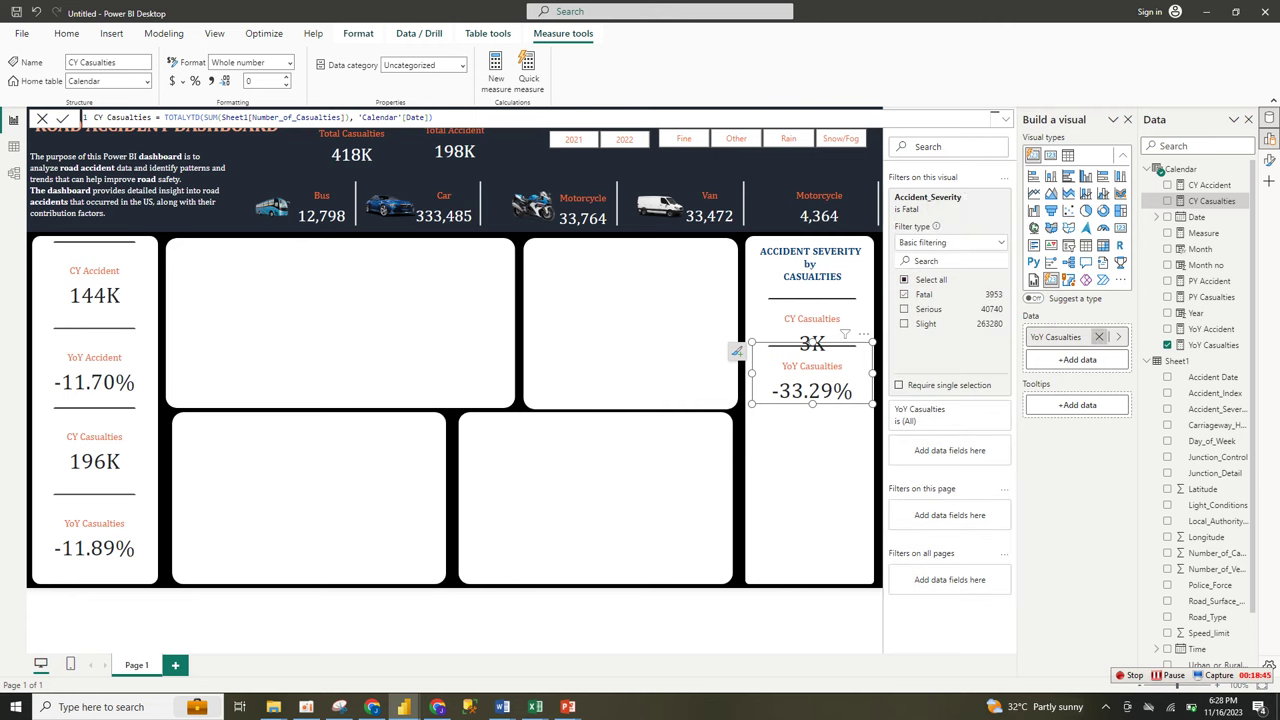
double_click(1055, 337)
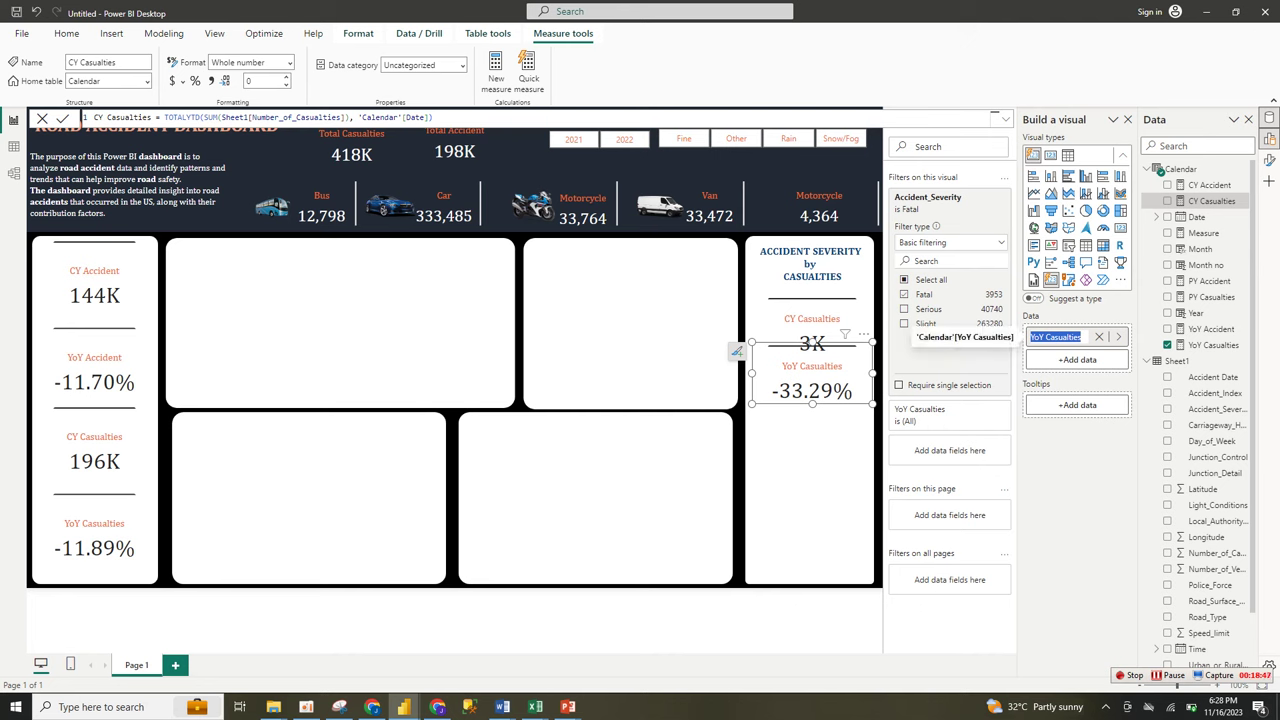
type("Fatal")
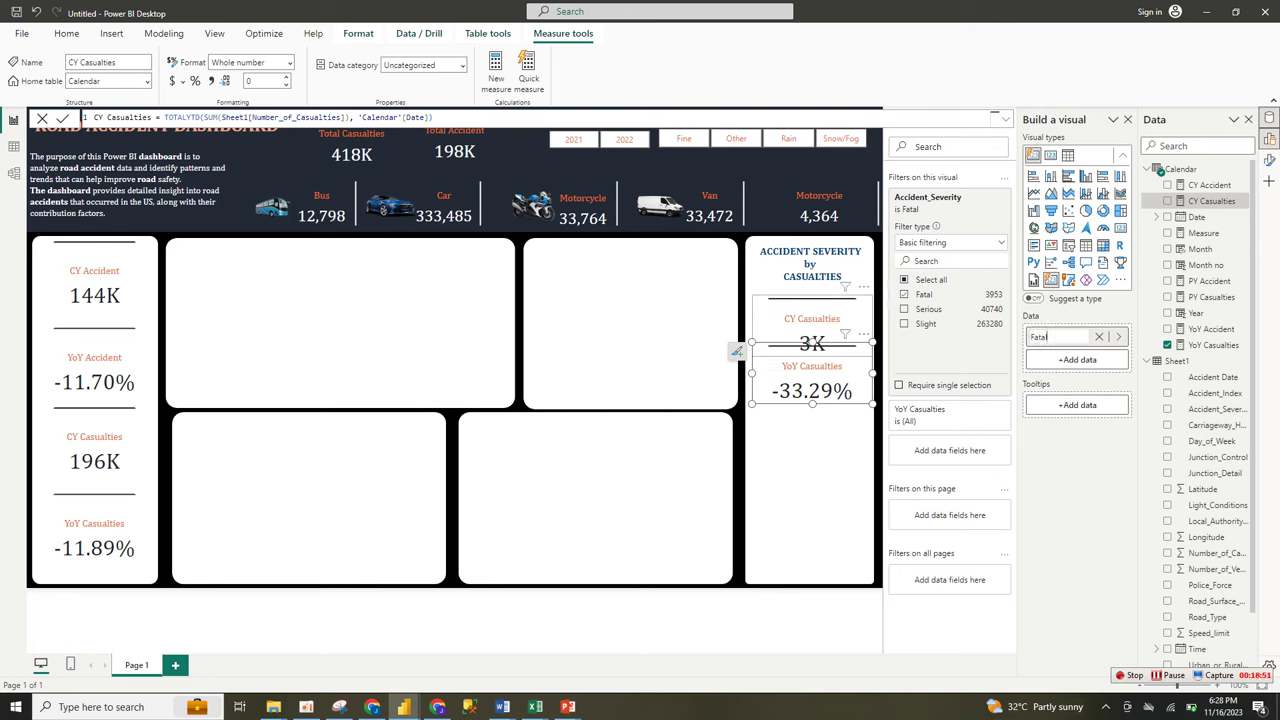
key("Return")
Set the callout value display units of the CY Casualties card under the ACCIDENT SEVERITY heading to None
left_click(812, 320)
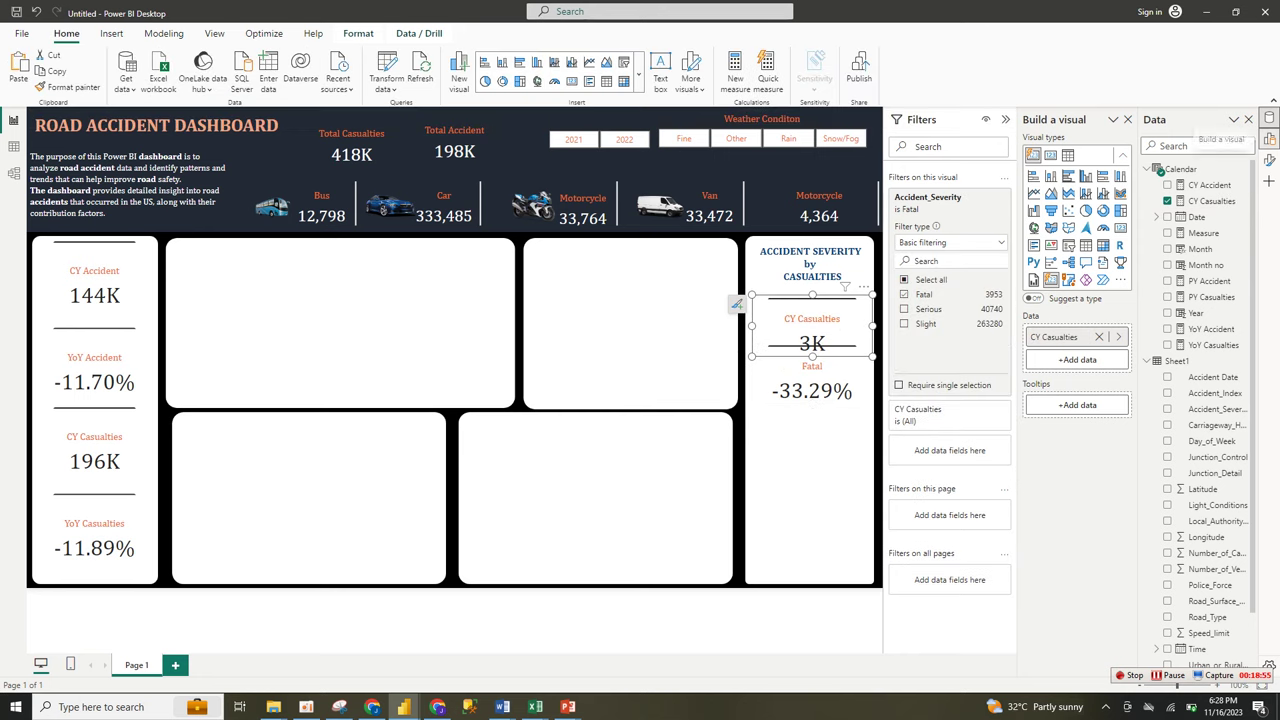
right_click(1269, 160)
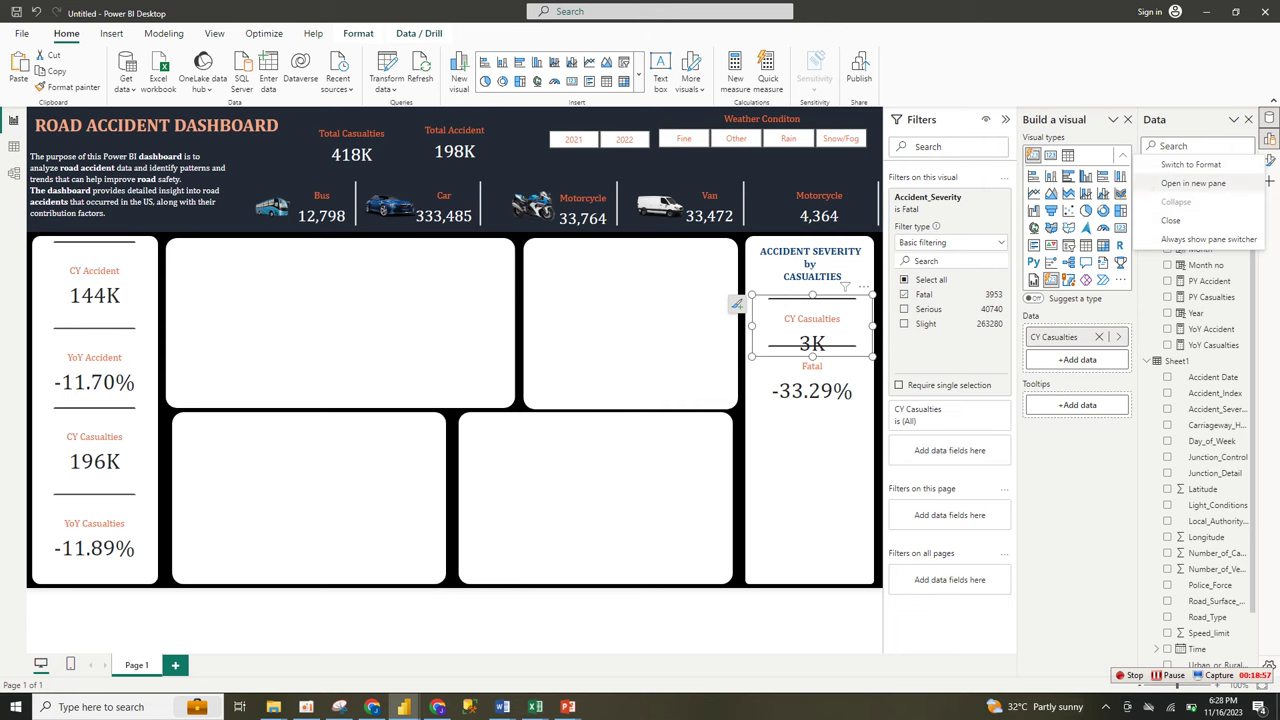
left_click(1170, 183)
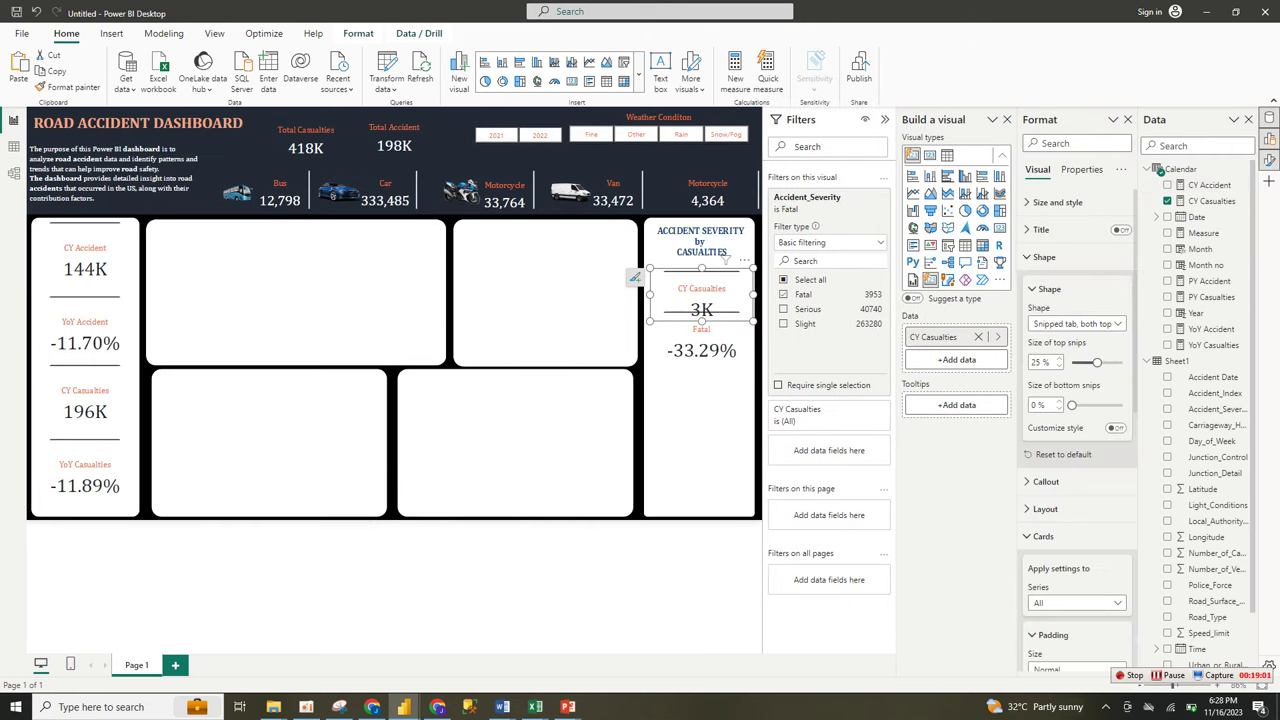
left_click(1044, 257)
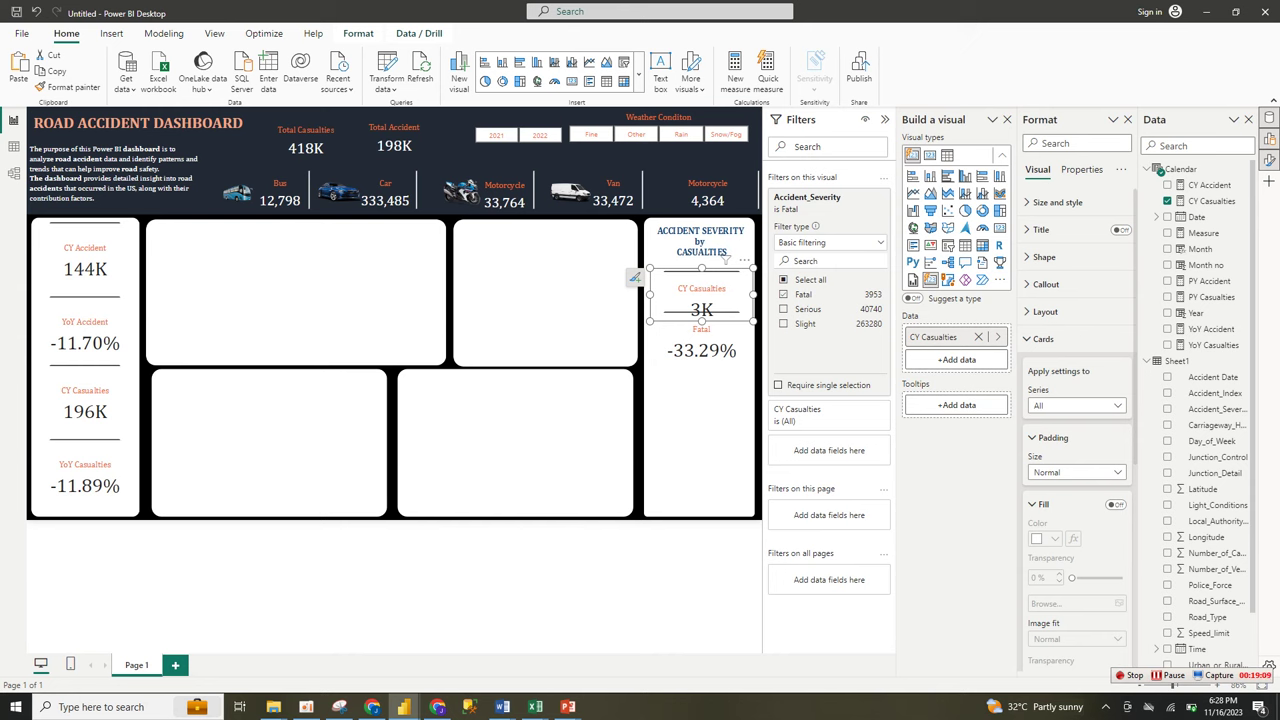
left_click(1045, 284)
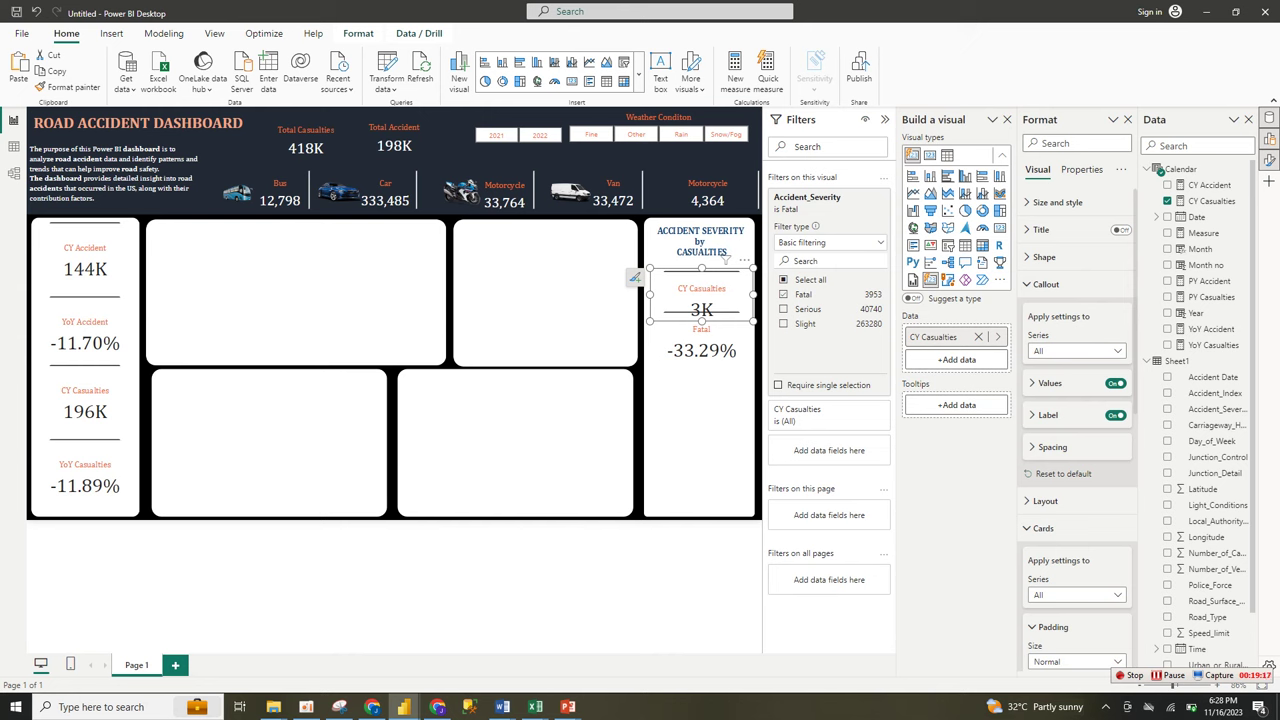
left_click(1049, 383)
left_click(820, 197)
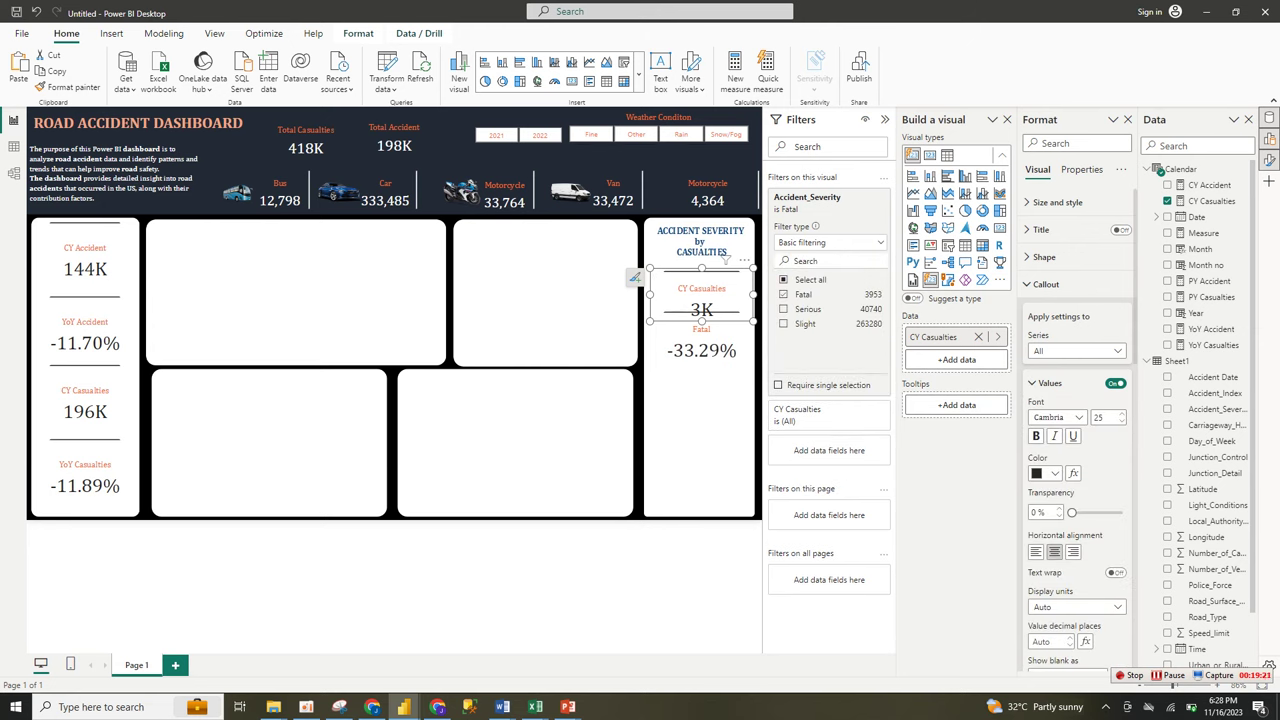
scroll(1075, 450, "down", 5)
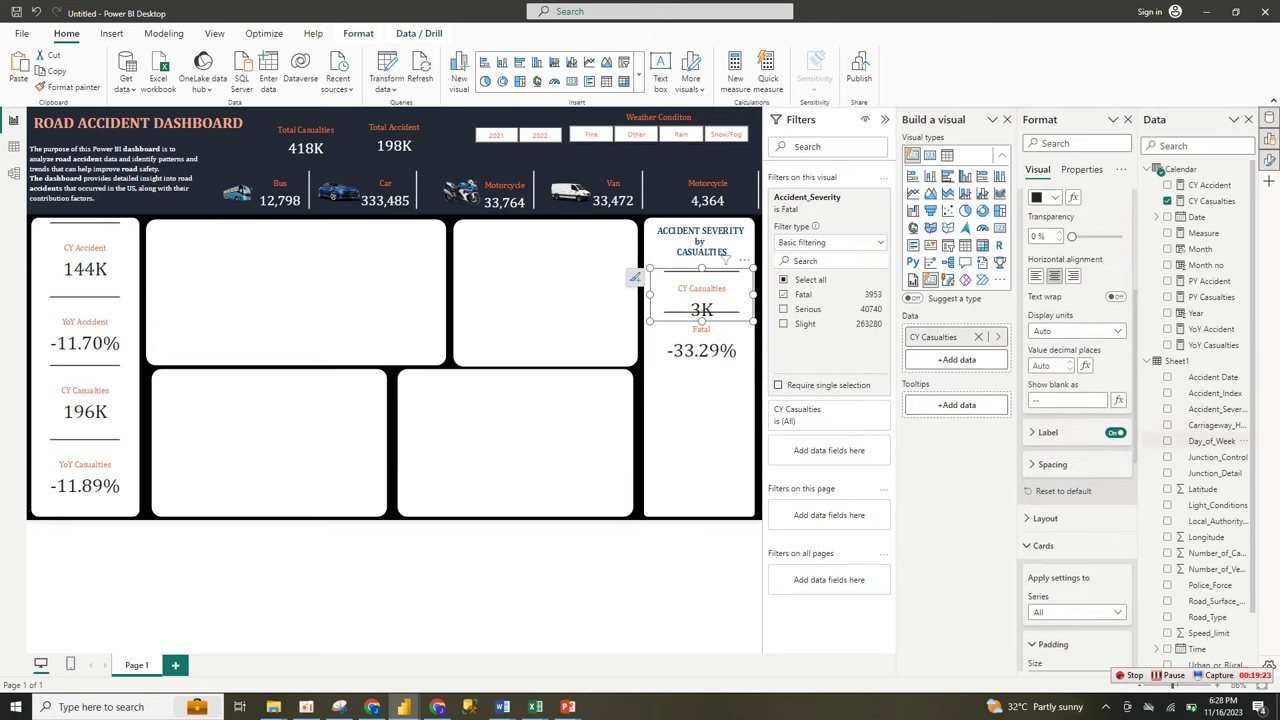
left_click(1075, 331)
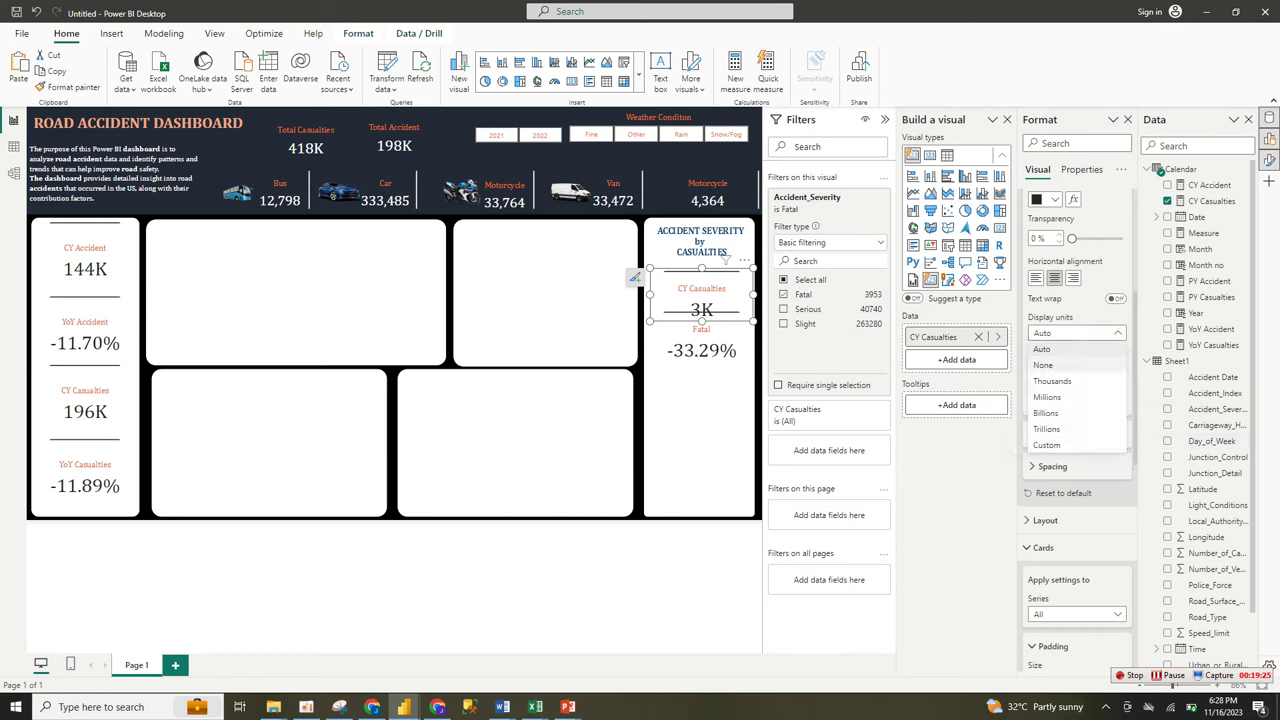
left_click(1043, 365)
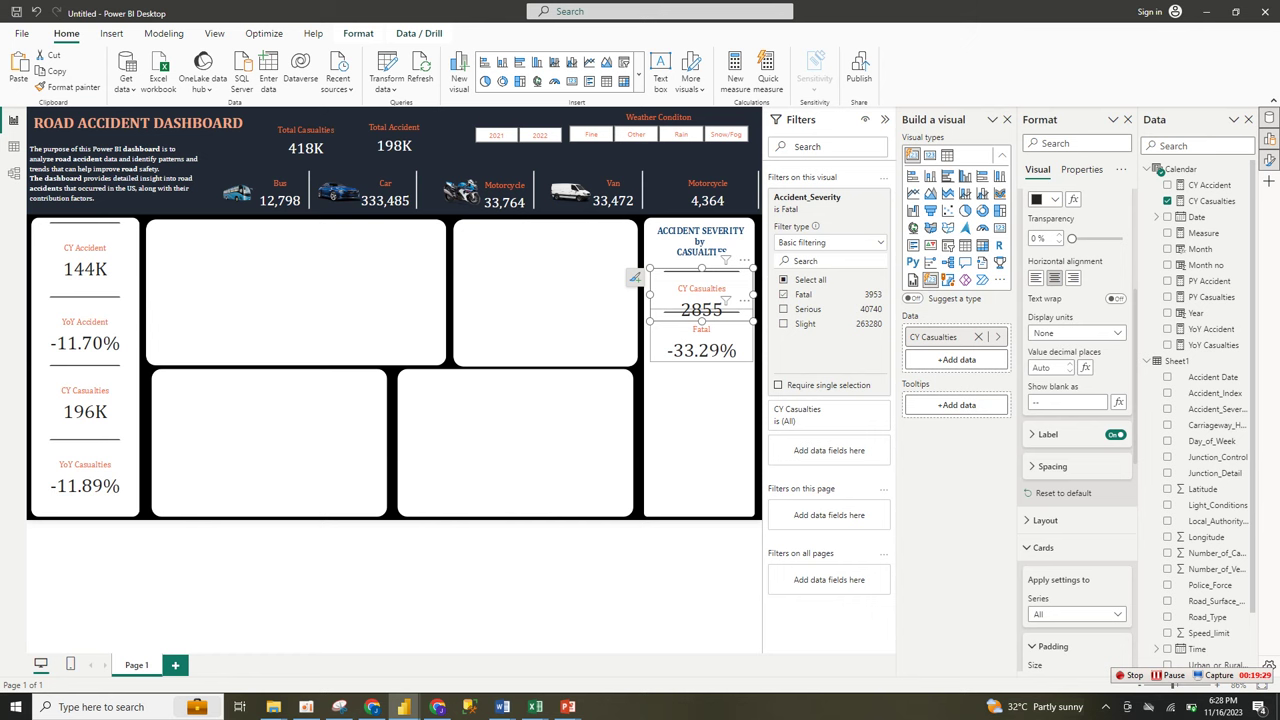
Rename the CY Casualties field of the upper severity card as Fatal
double_click(935, 336)
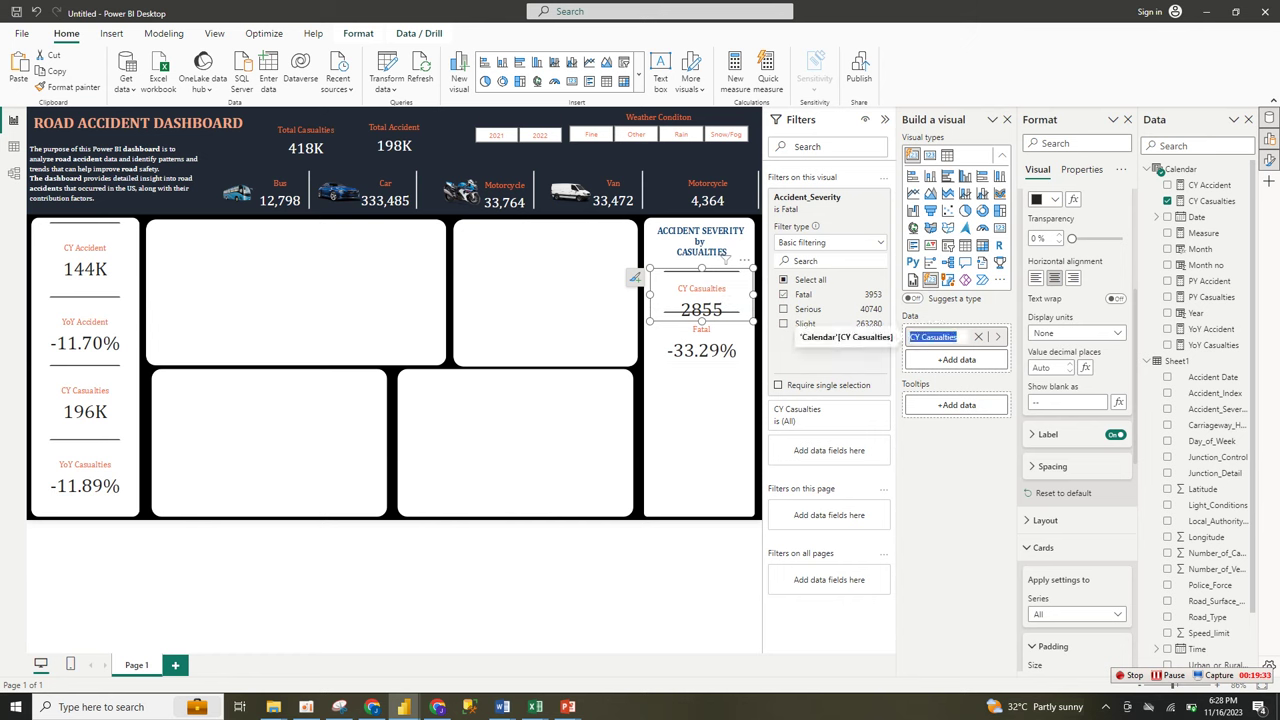
type("Fatia")
key("BackSpace")
type("atal")
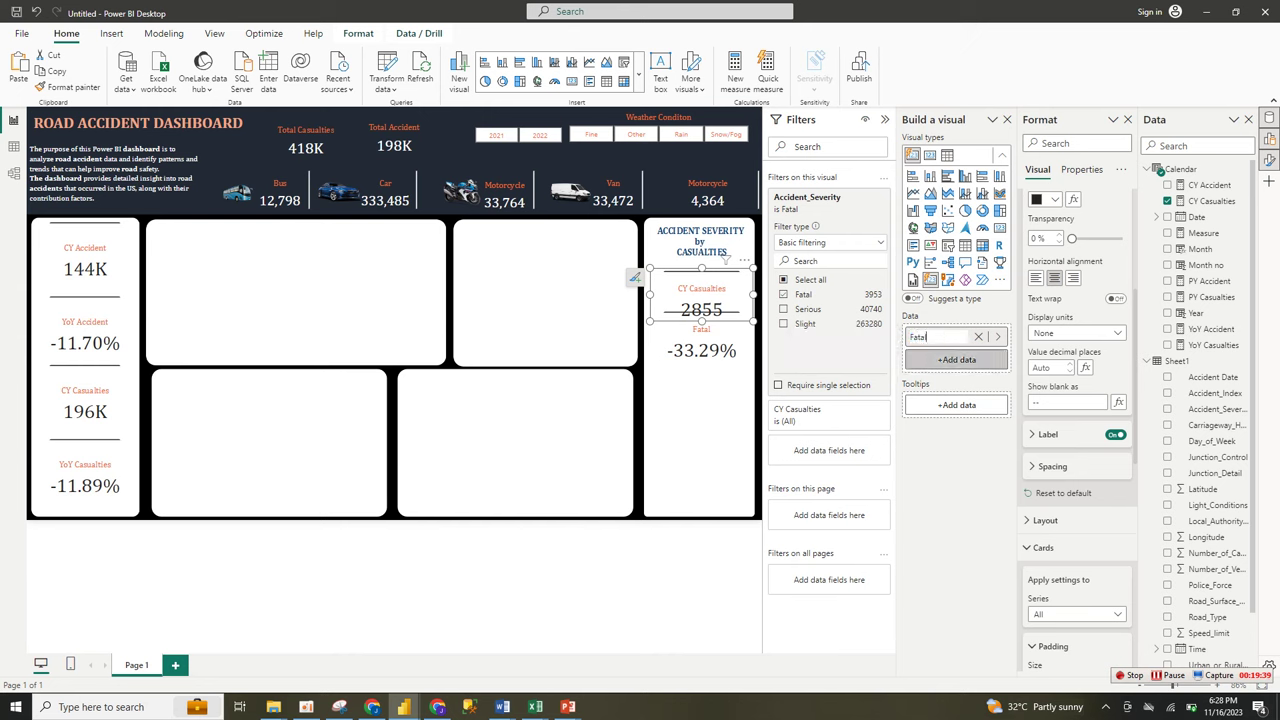
left_click(956, 359)
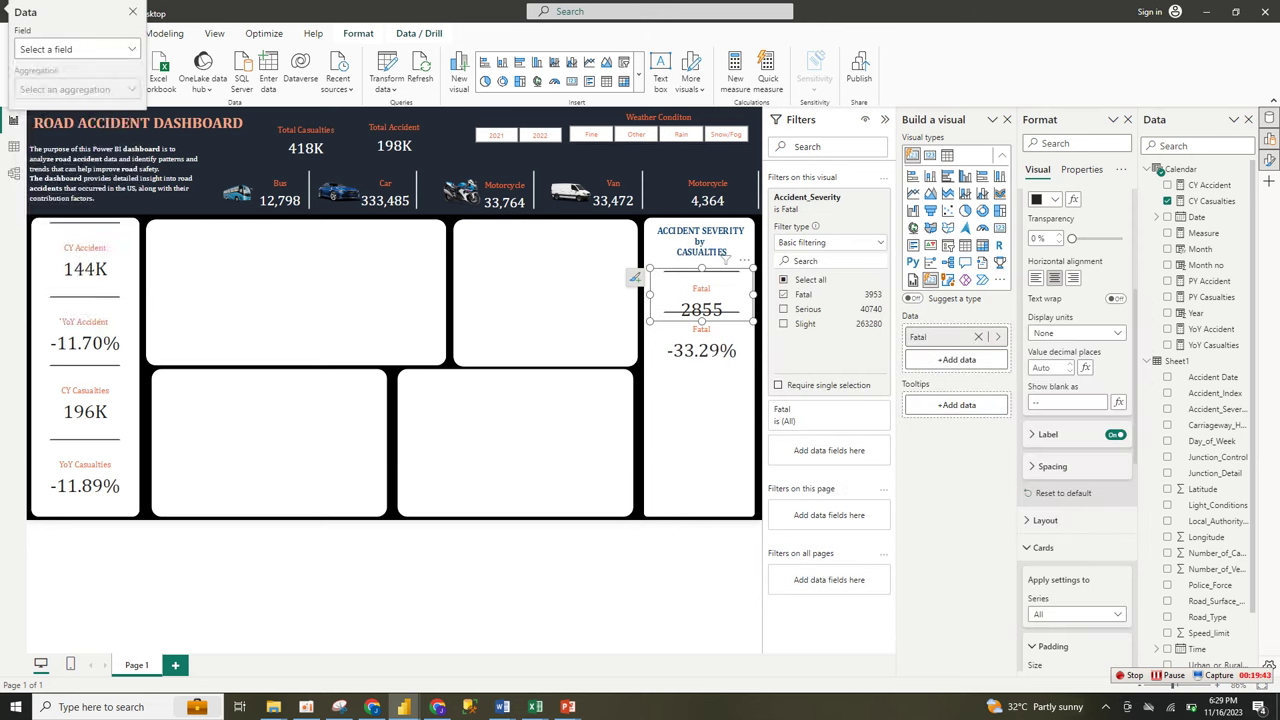
Turn off the accent bar of the YoY fatal card and move the card down, clear of the card above
left_click(701, 345)
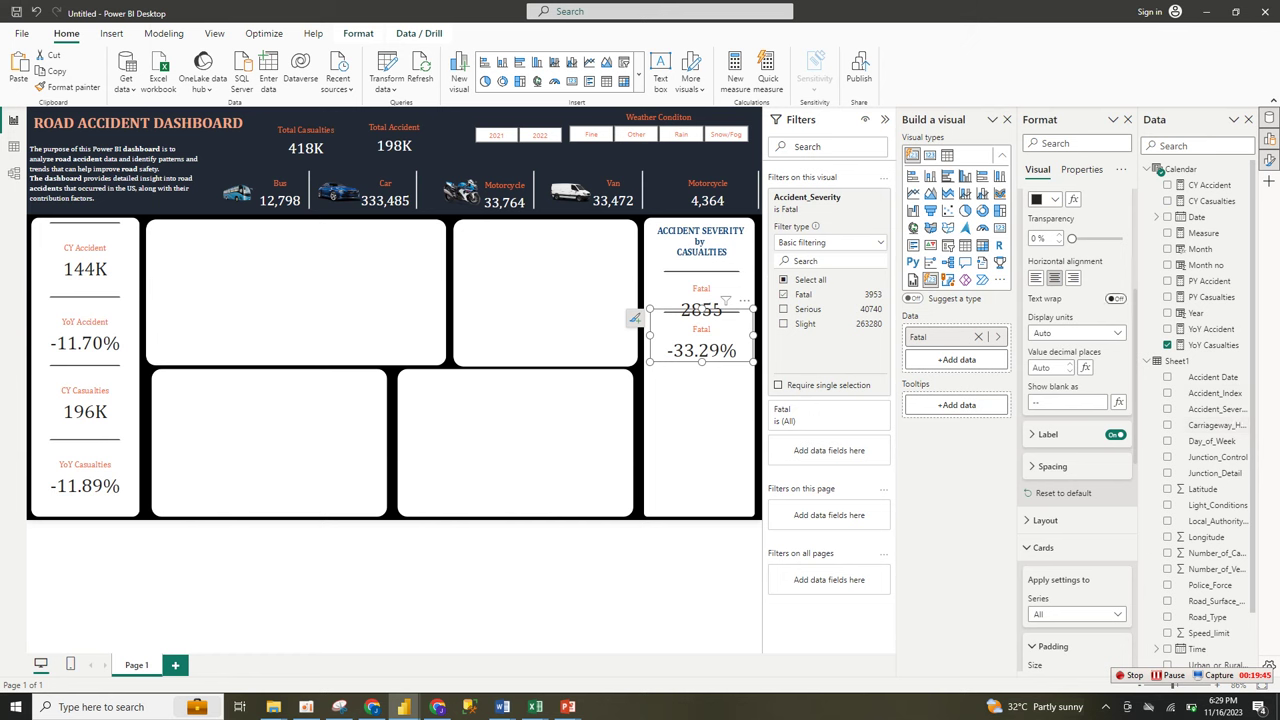
scroll(1077, 400, "down", 5)
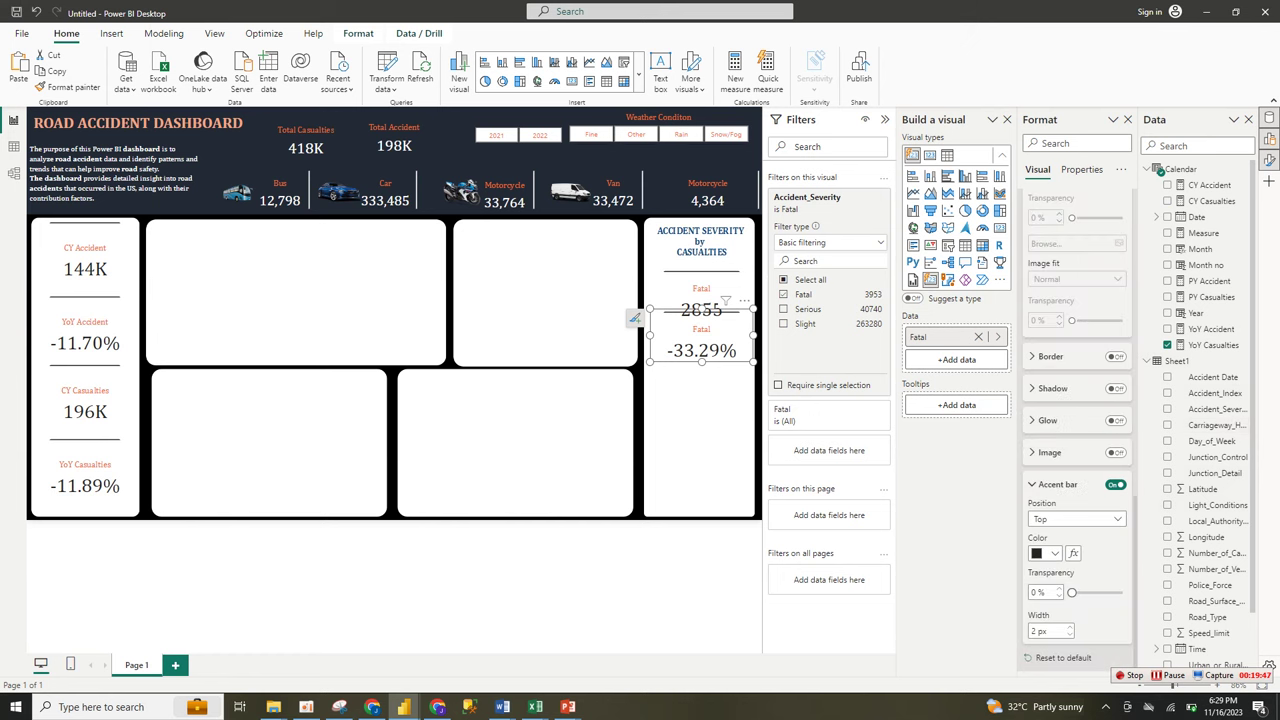
left_click(1115, 484)
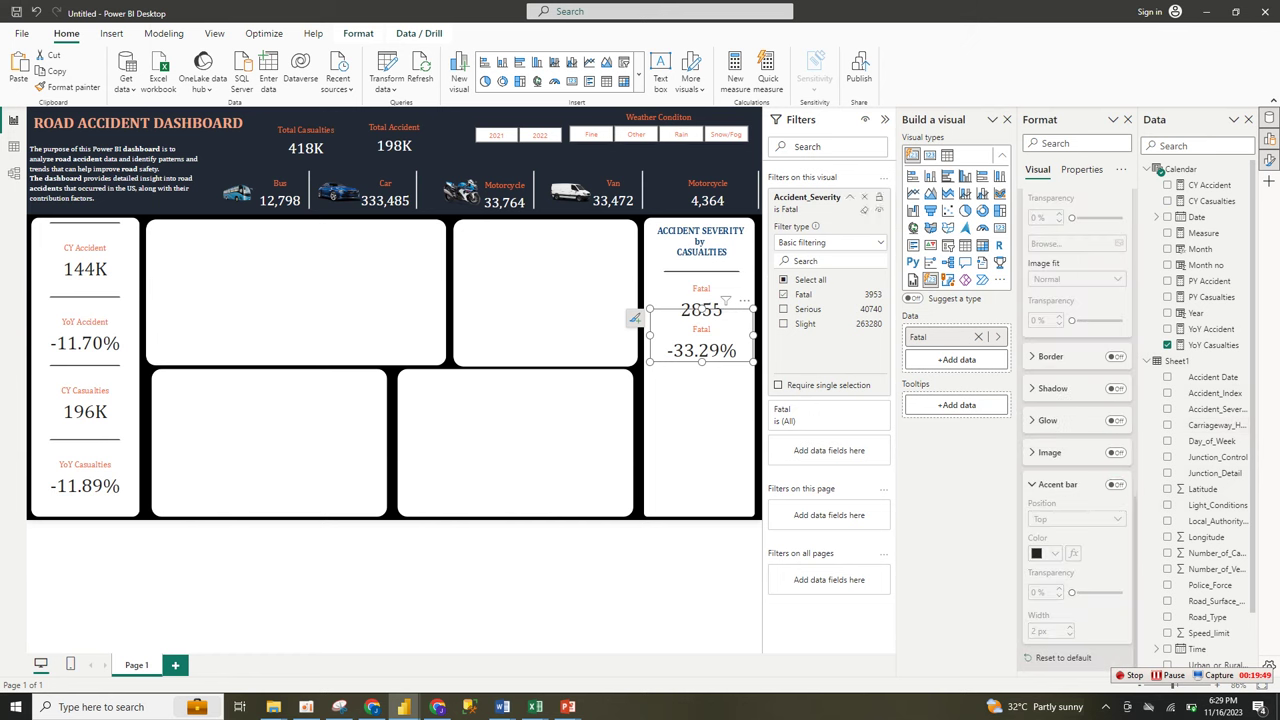
left_click_drag(701, 340, 701, 359)
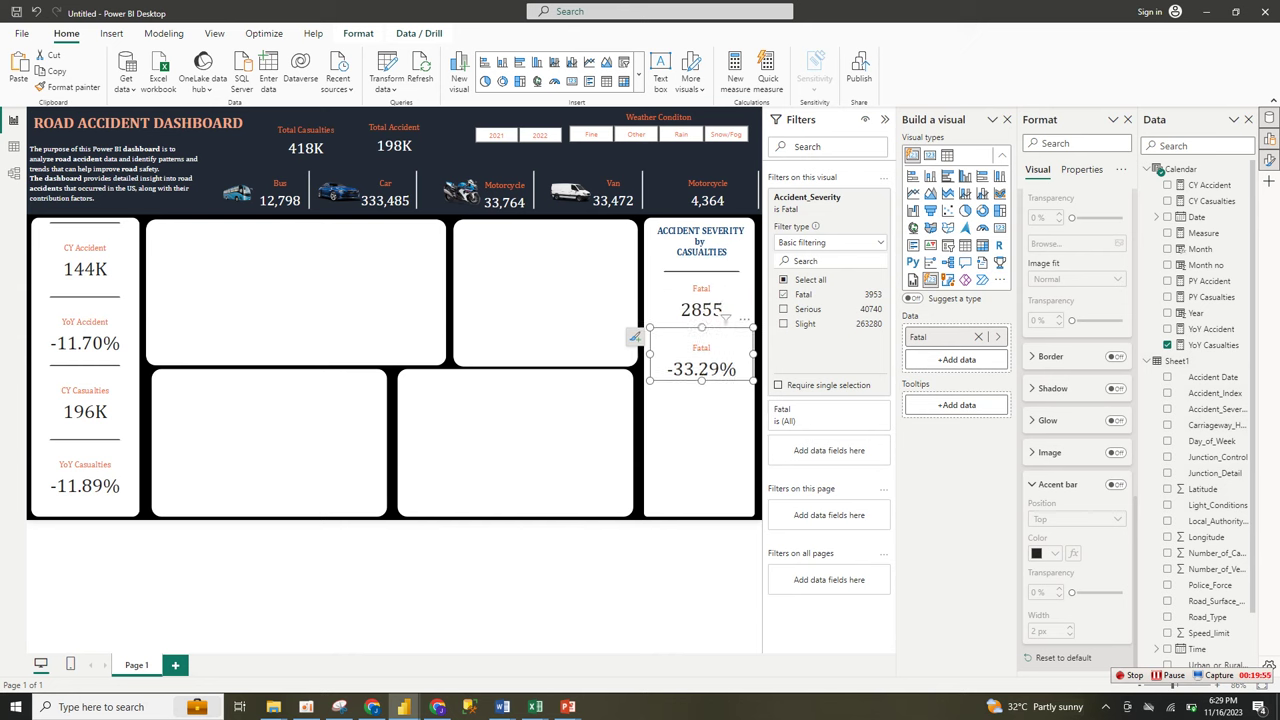
Turn off the callout label of the YoY fatal card and move the card up close beneath the fatal casualties value
scroll(1077, 430, "up", 8)
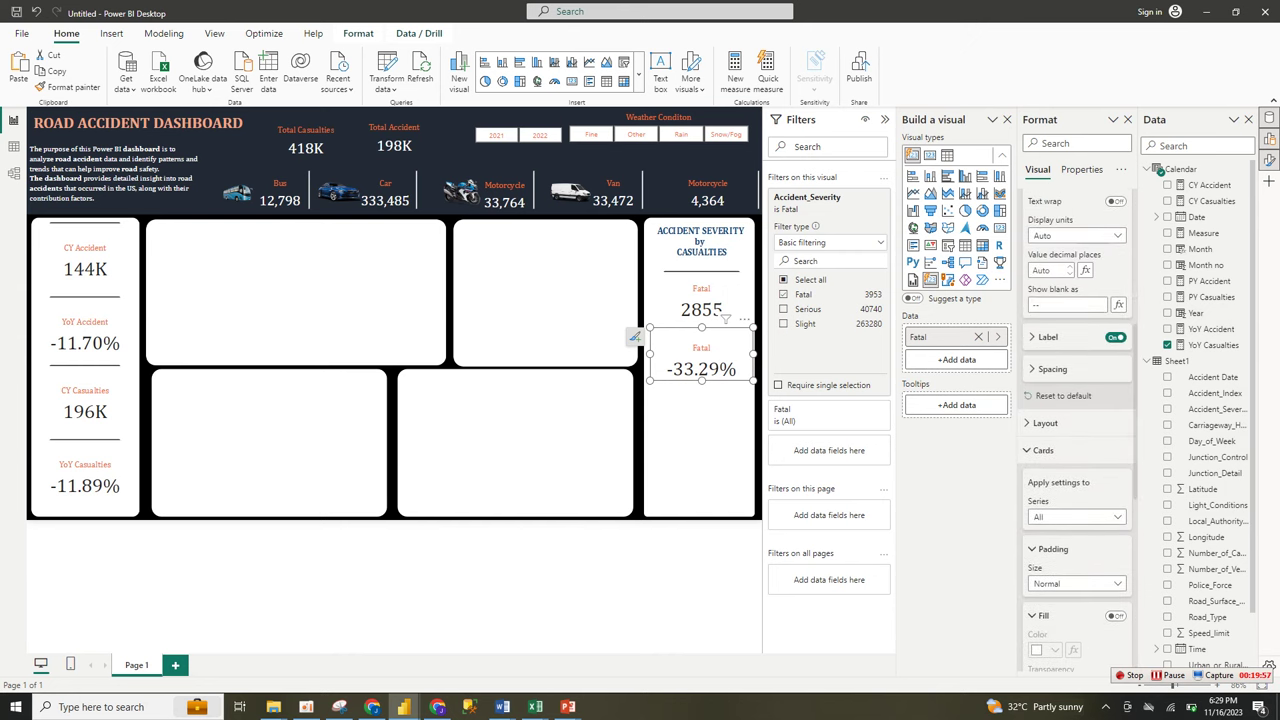
left_click(1116, 337)
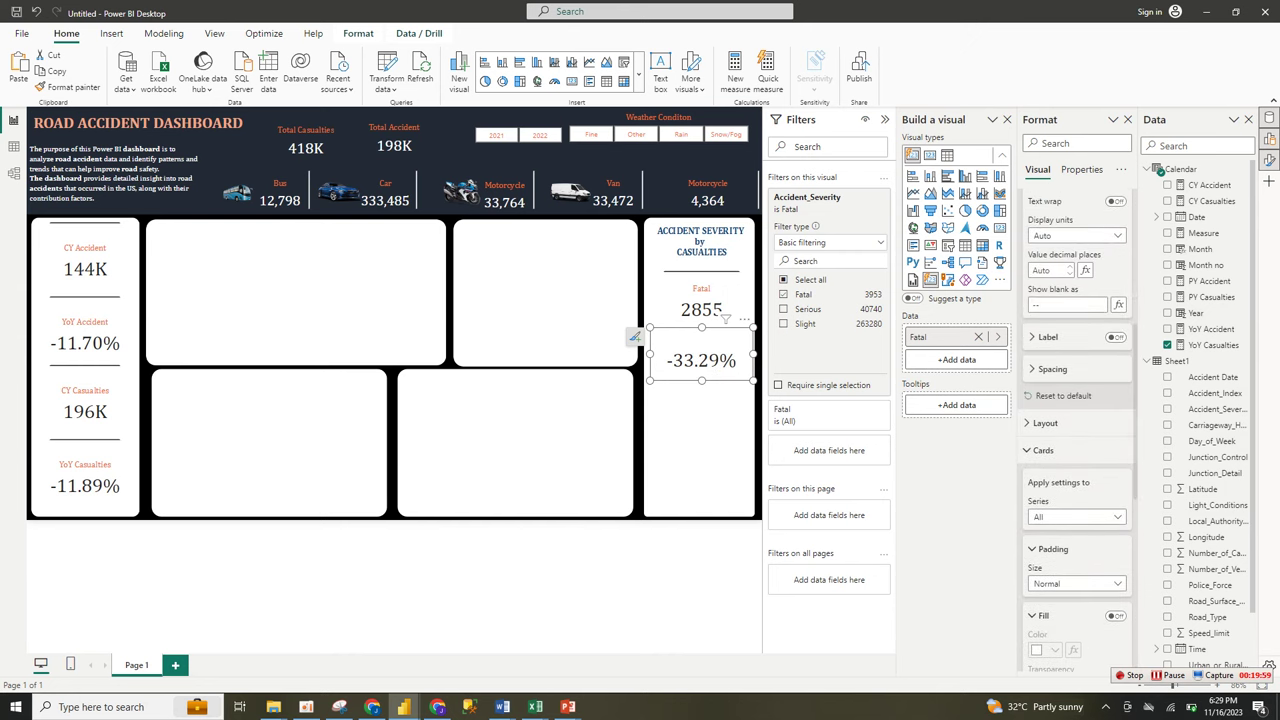
left_click_drag(704, 379, 702, 357)
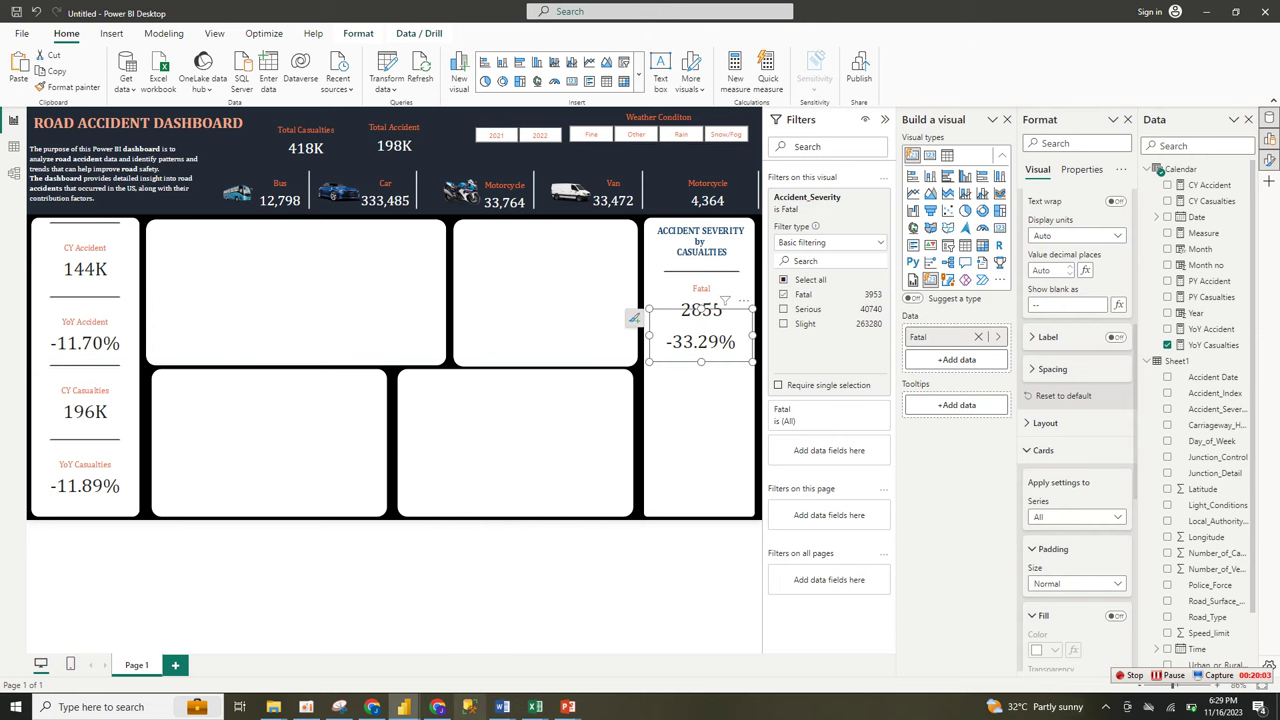
Rename the upper severity card's field as Fatal Casualties, matching the label in the Road Accident Analysis report
mouse_move(403, 707)
left_click(330, 645)
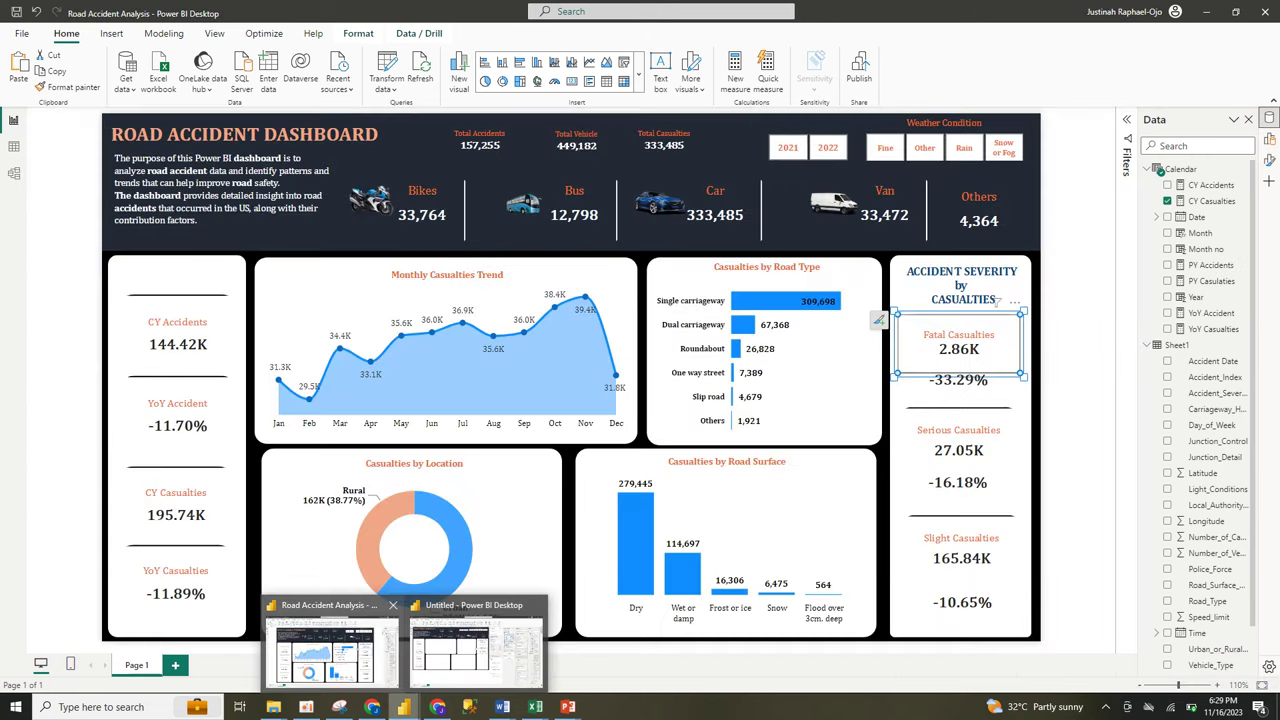
left_click(475, 650)
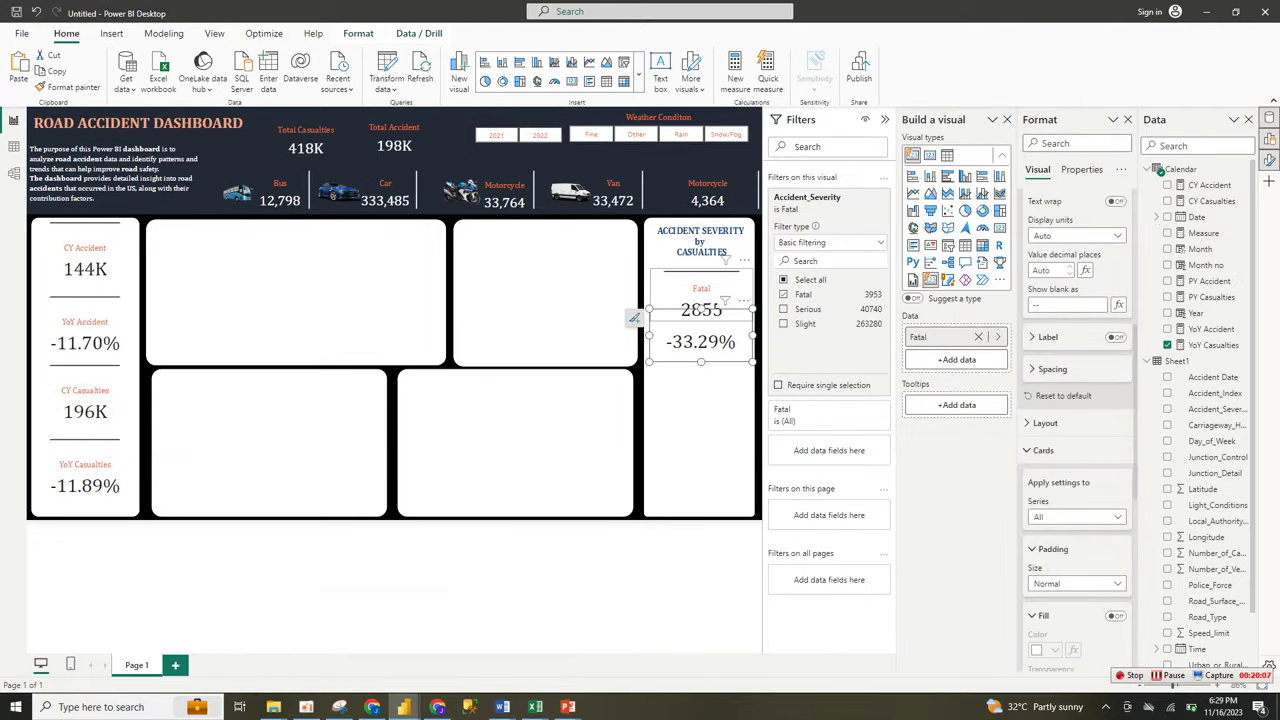
left_click(702, 291)
double_click(922, 337)
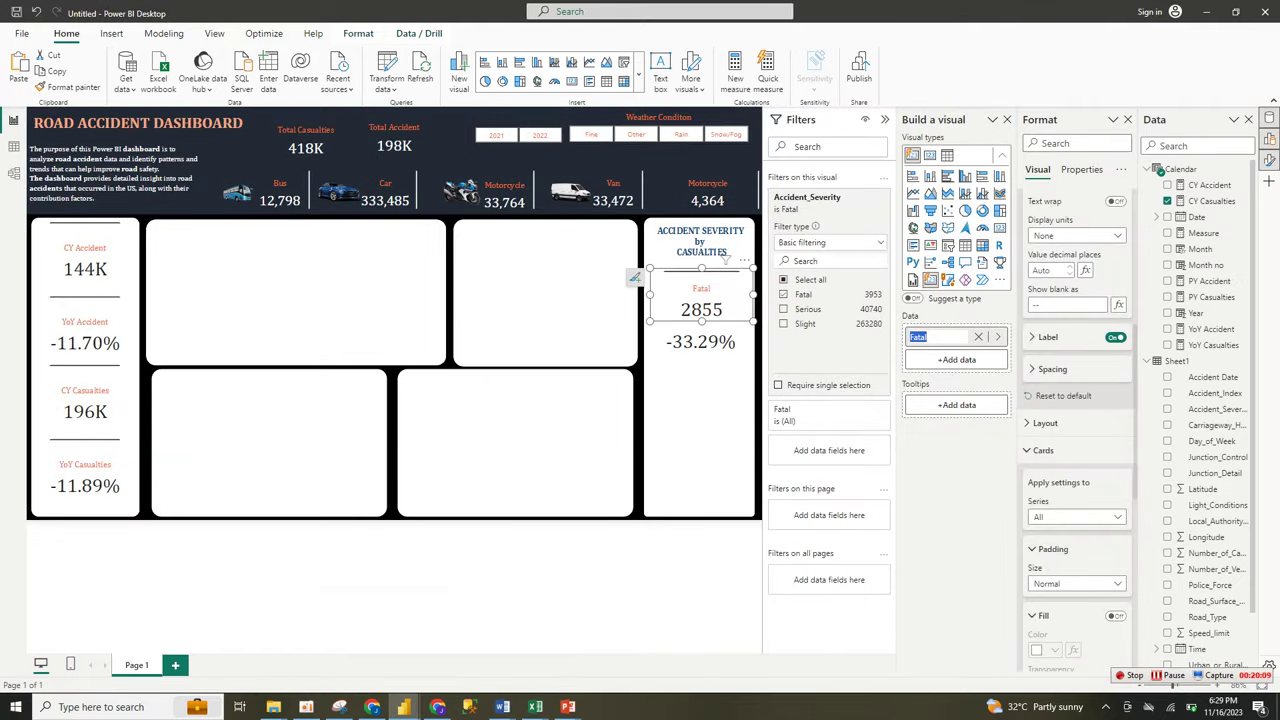
key("End")
type("Casualties")
left_click(956, 359)
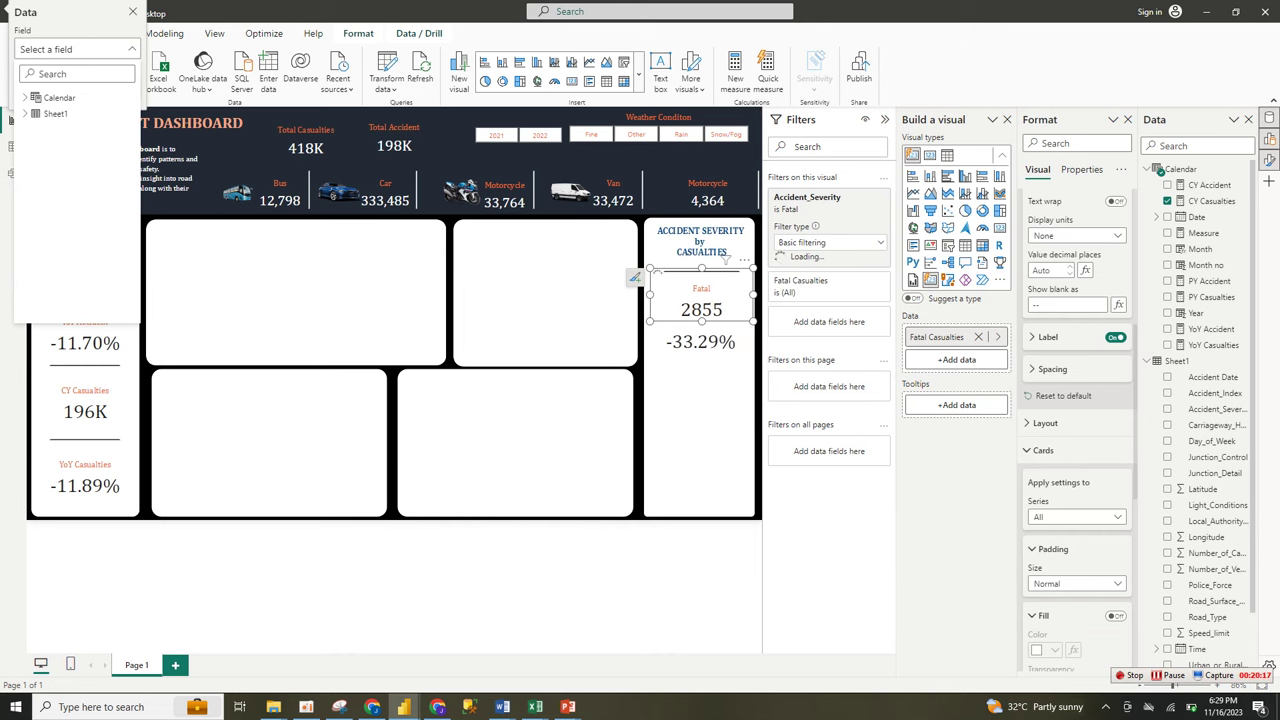
key("Escape")
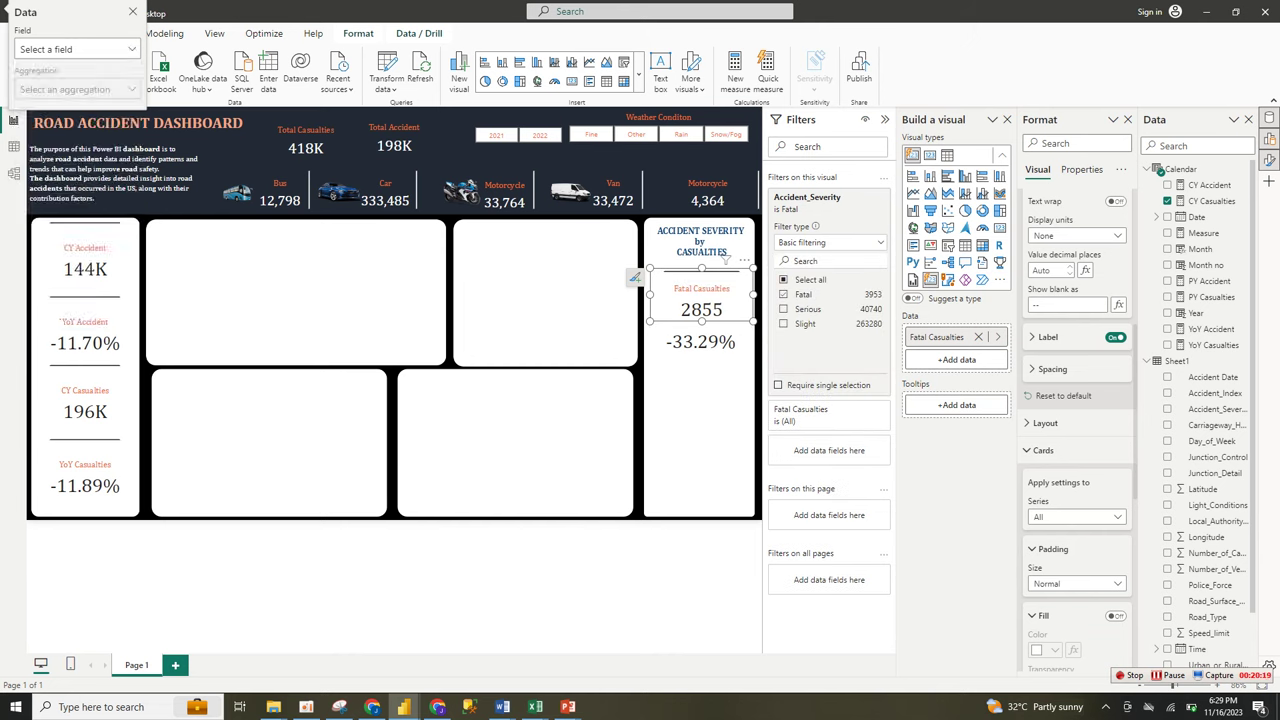
key("Escape")
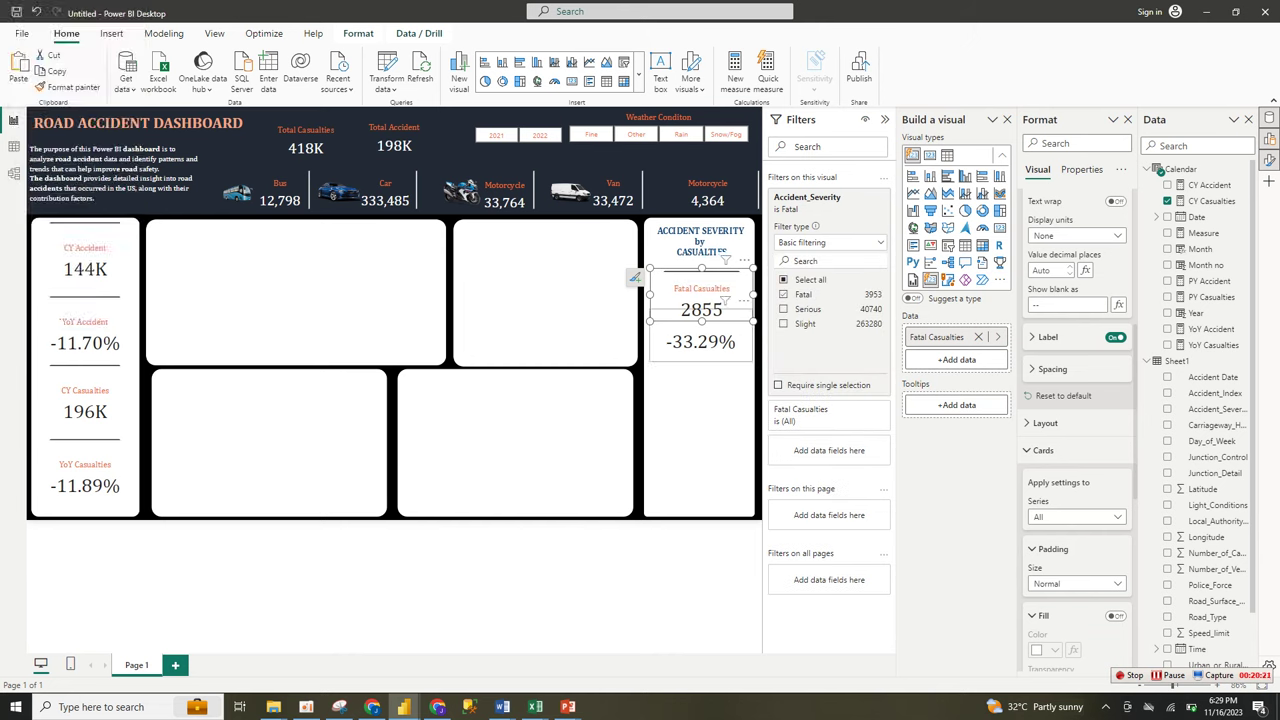
left_click(701, 341)
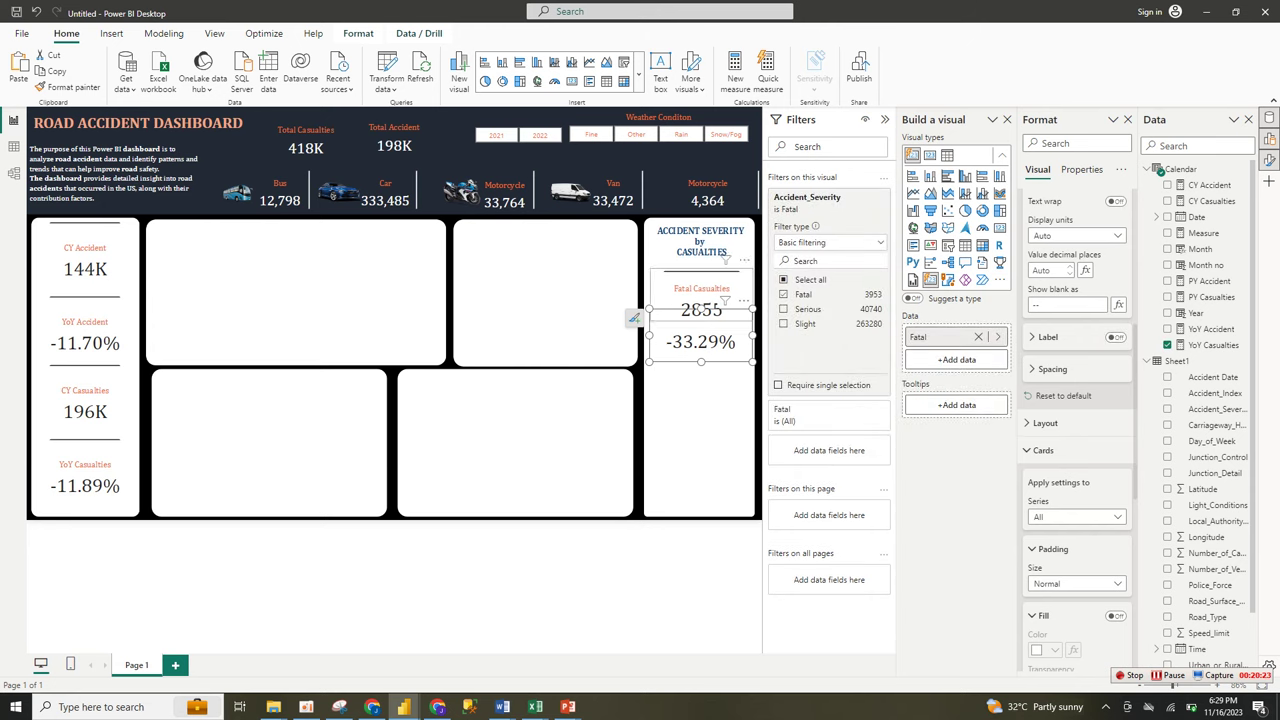
left_click(714, 287, "ctrl")
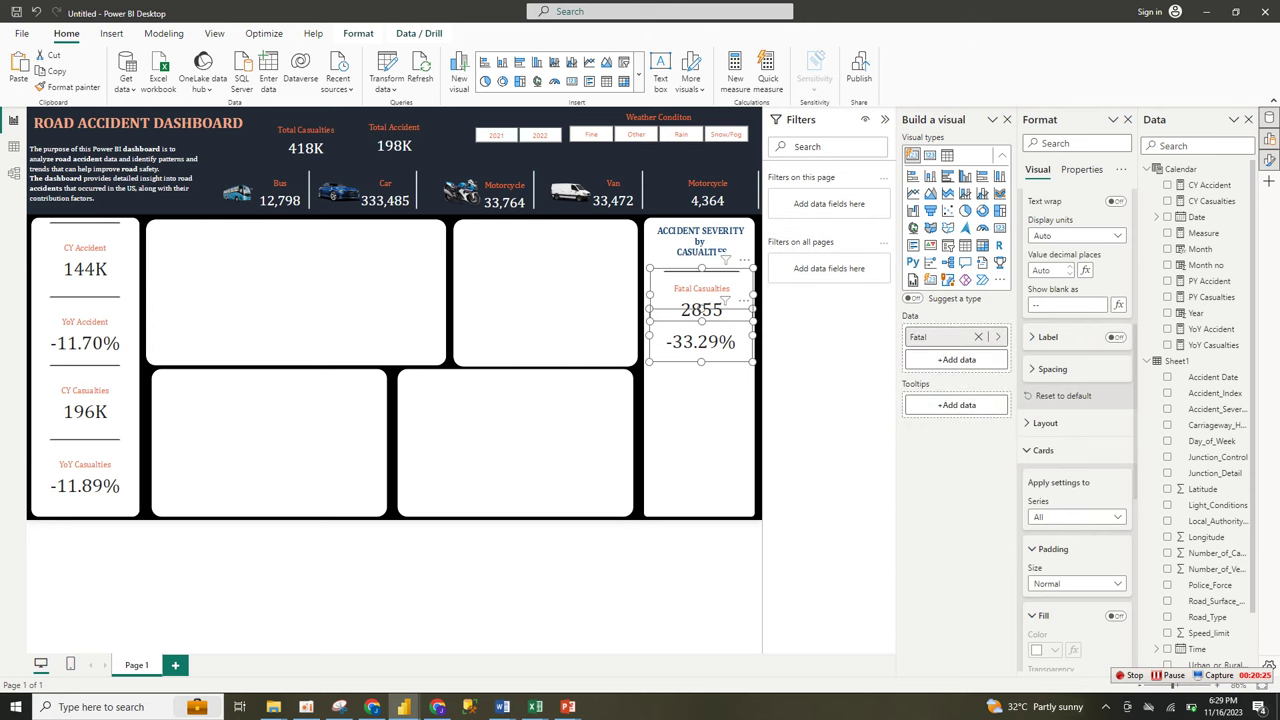
key("ctrl+v")
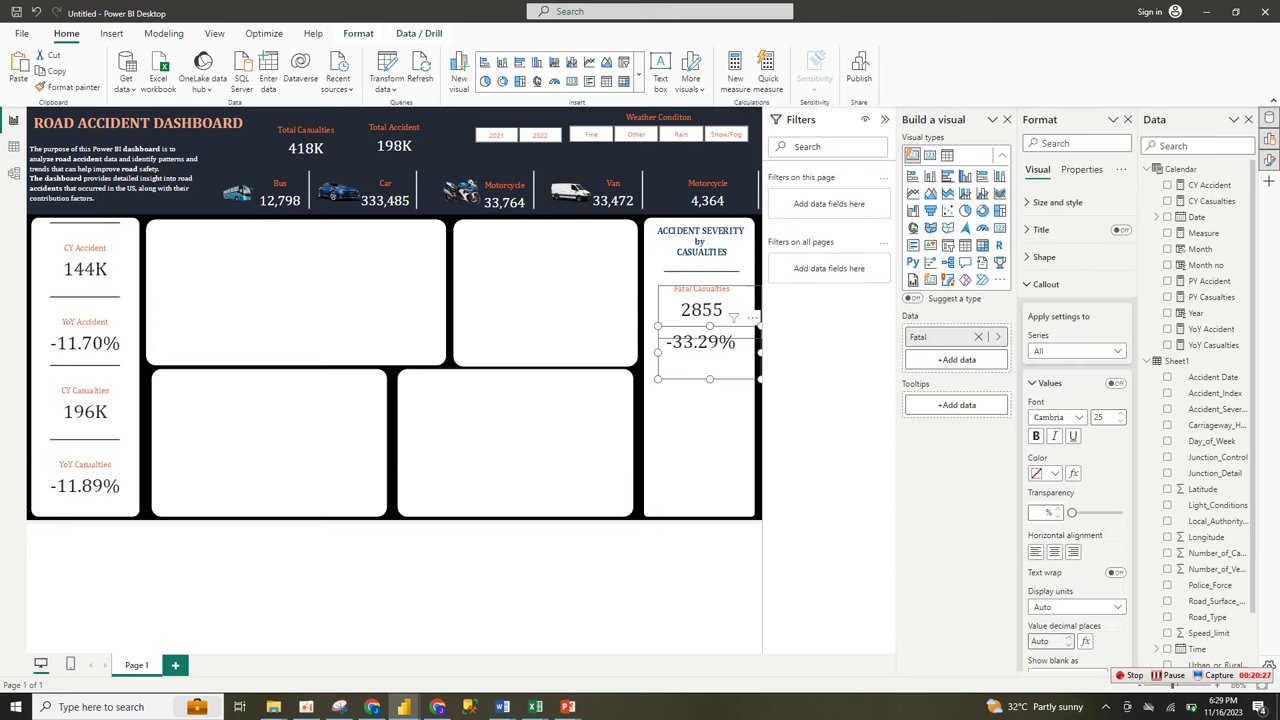
key("ctrl+v")
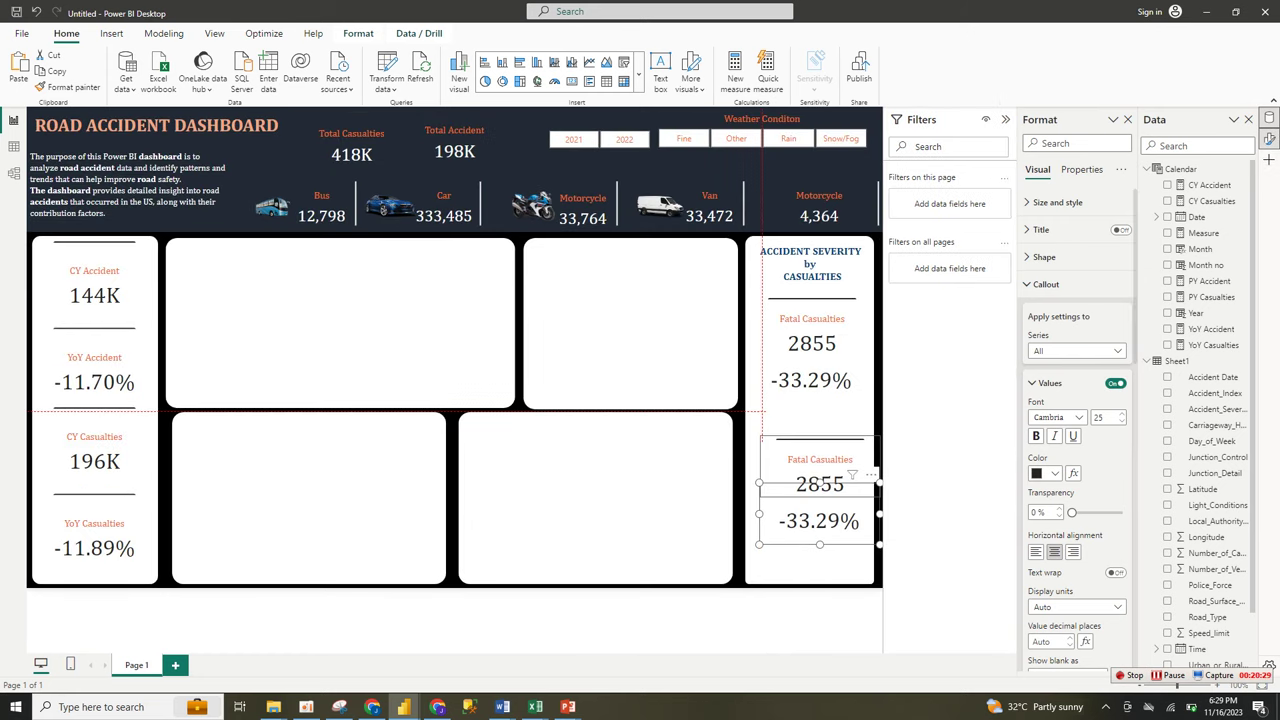
left_click_drag(819, 466, 868, 478)
left_click(866, 480)
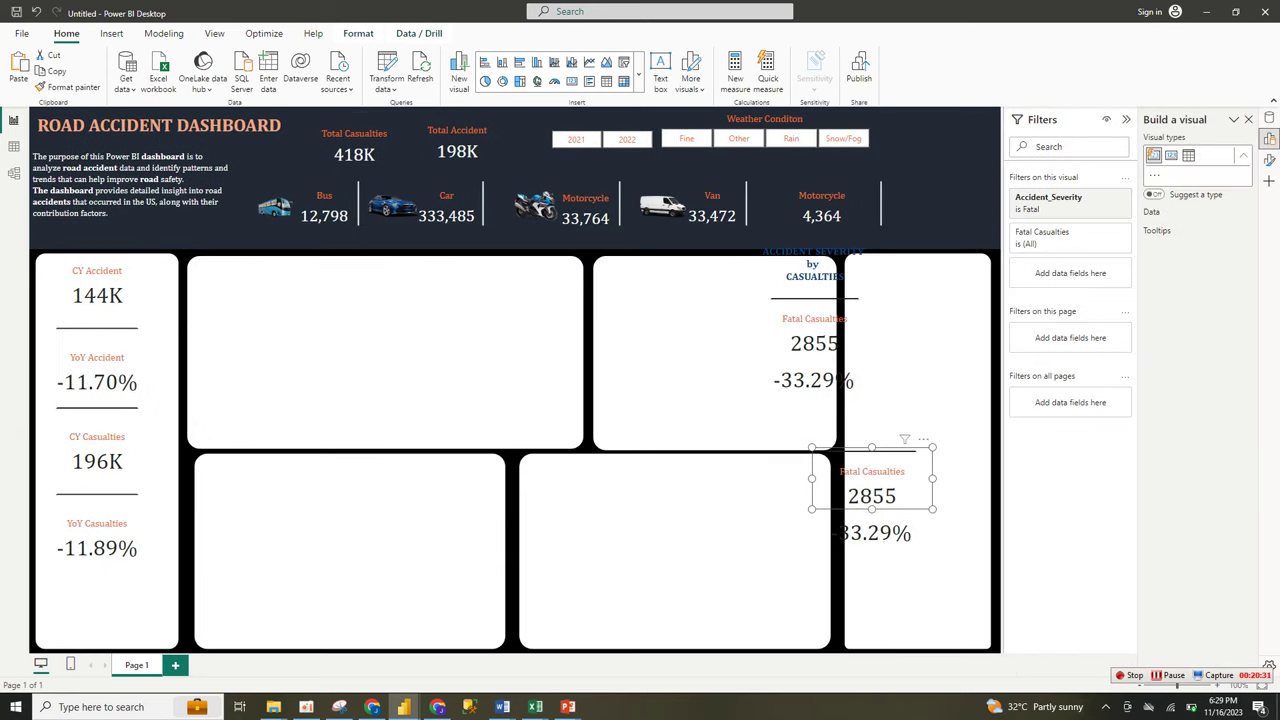
key("Delete")
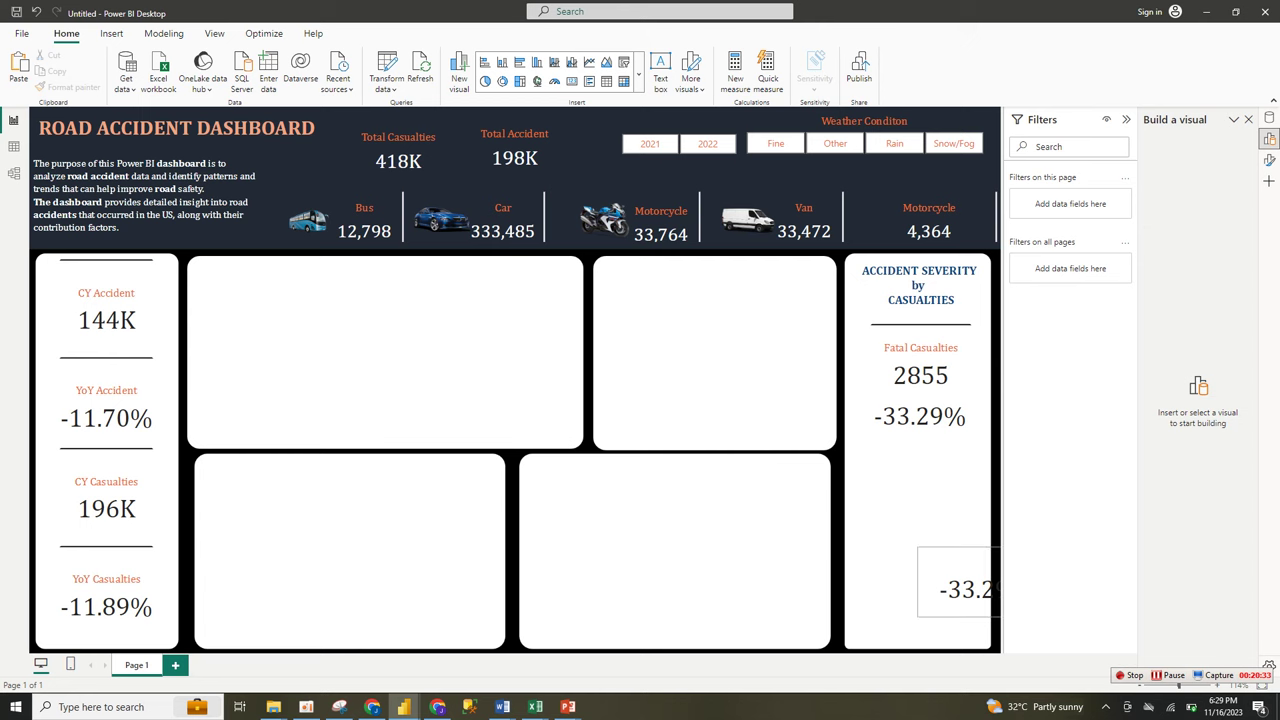
key("Delete")
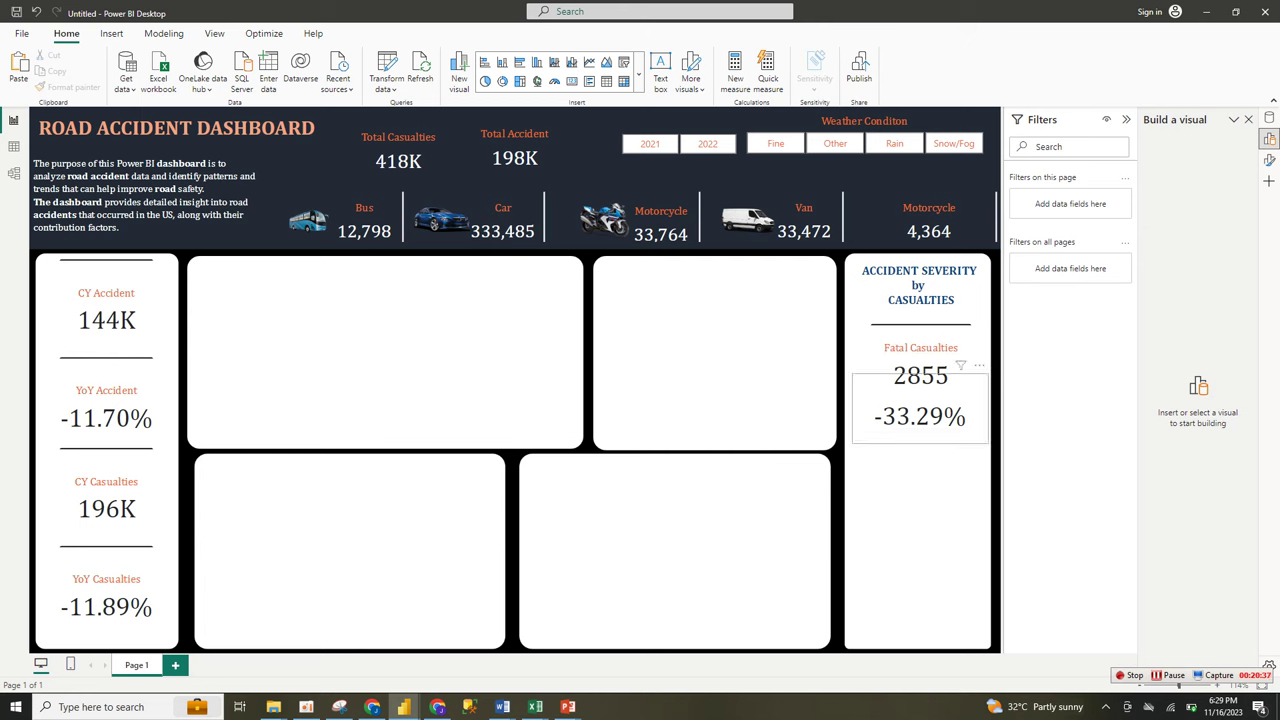
Set the callout value font size of the Fatal Casualties card and the YoY fatal card together to 20
left_click(915, 380)
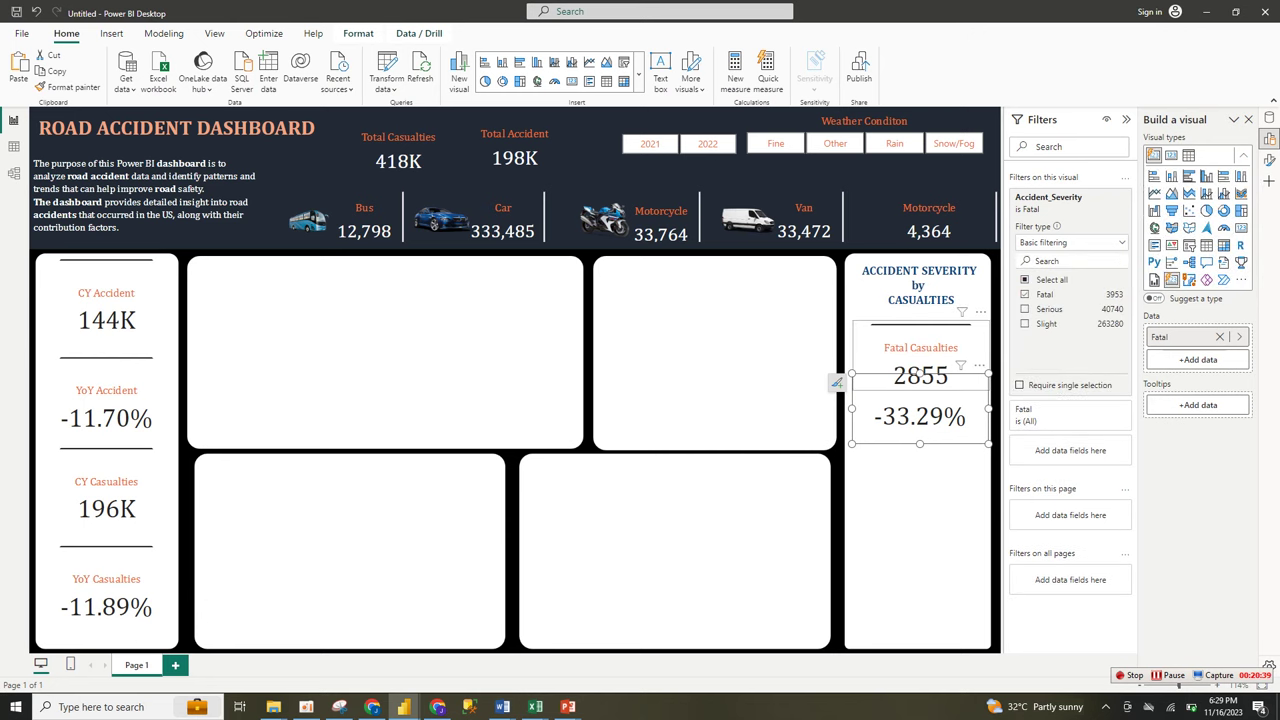
left_click(915, 375, "ctrl")
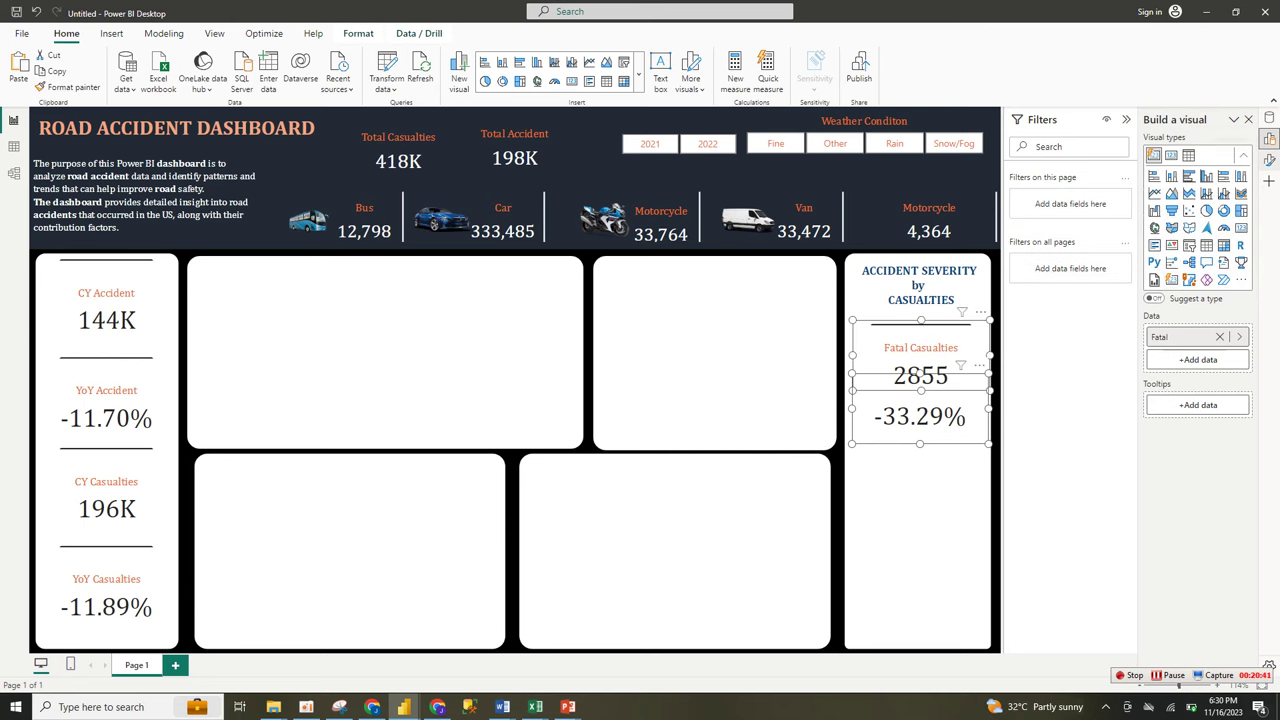
left_click(1268, 160)
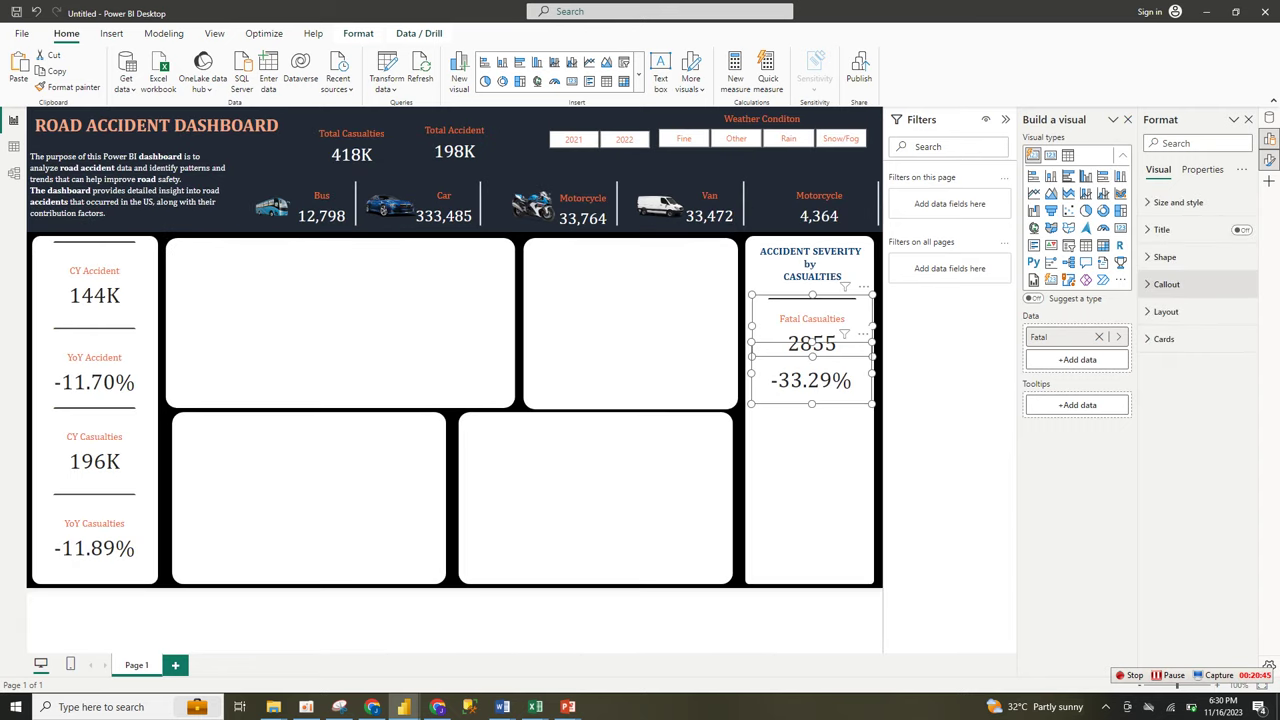
left_click(1166, 284)
left_click(1127, 119)
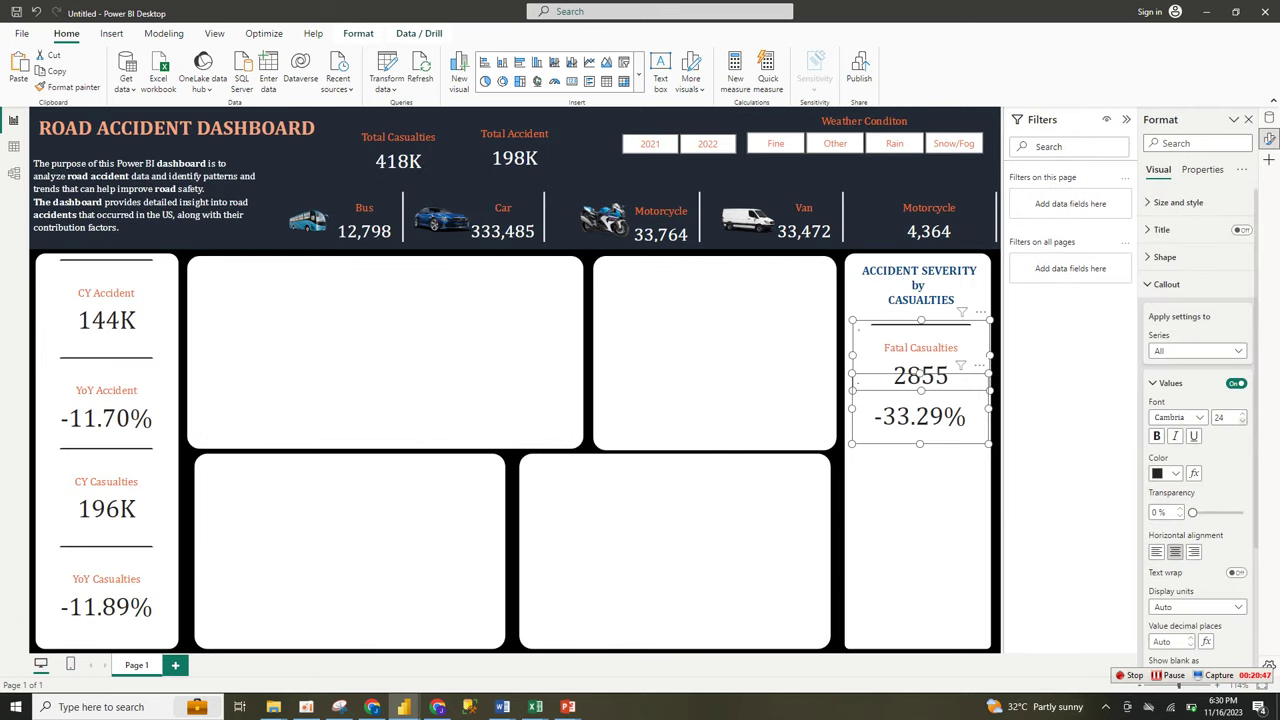
left_click(1242, 421)
left_click(1242, 421)
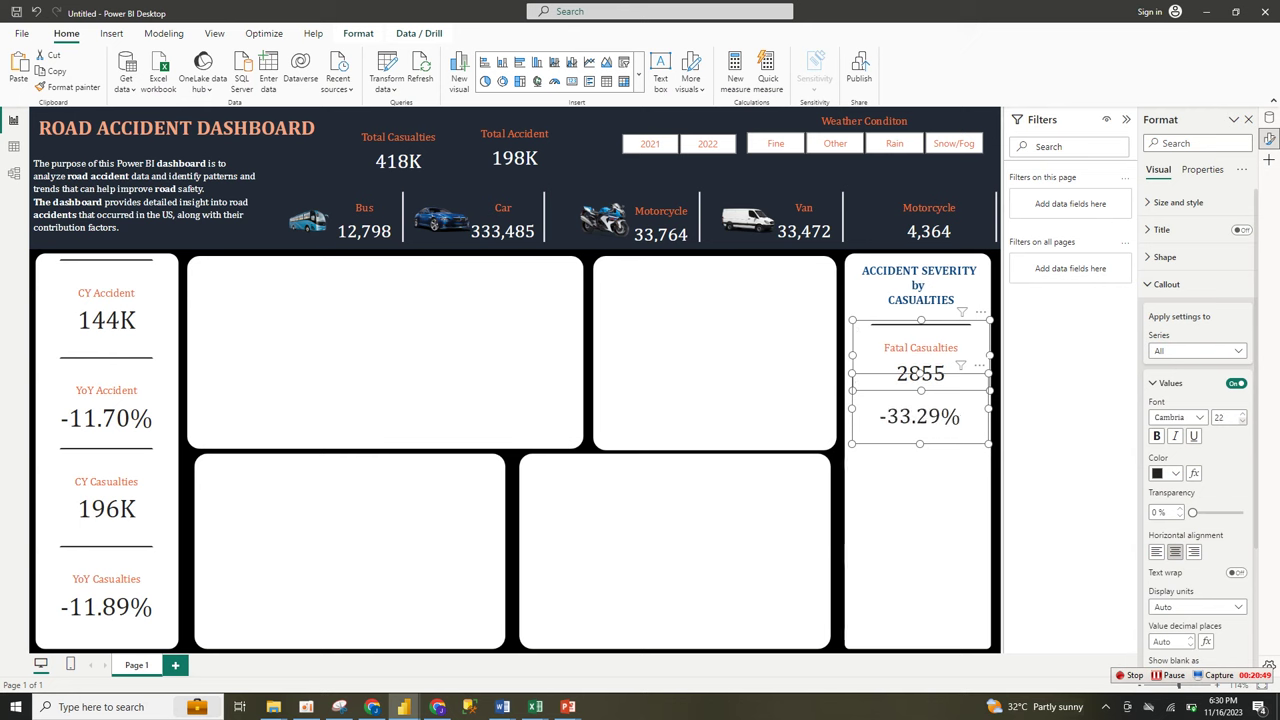
key("Down")
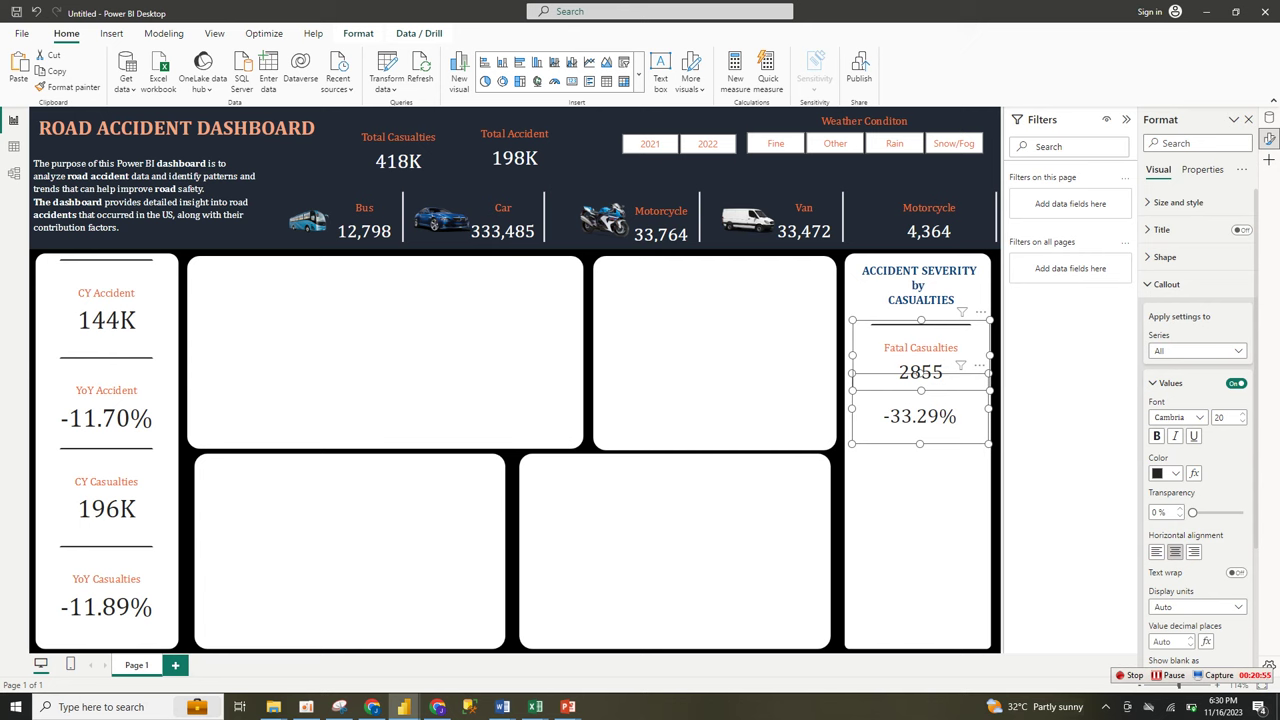
Narrow both fatal severity cards and set their callout value font size to 17
left_click_drag(990, 390, 959, 410)
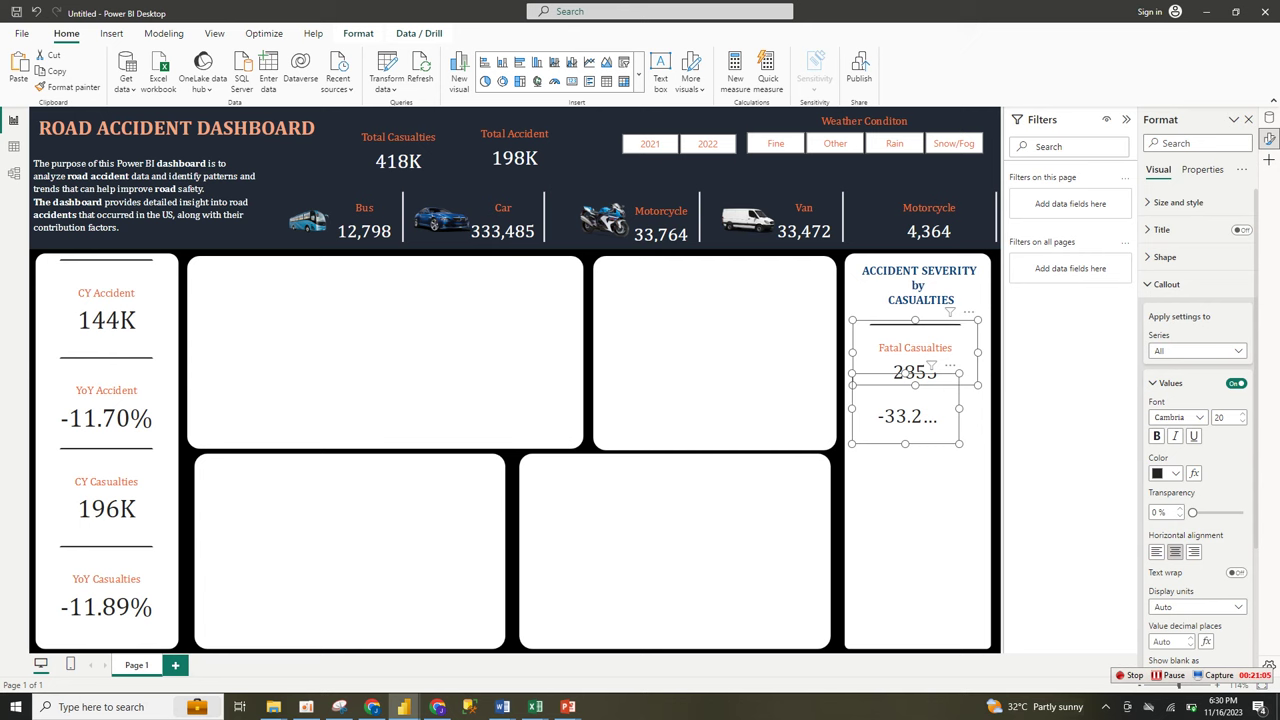
left_click(1242, 421)
left_click(1242, 421)
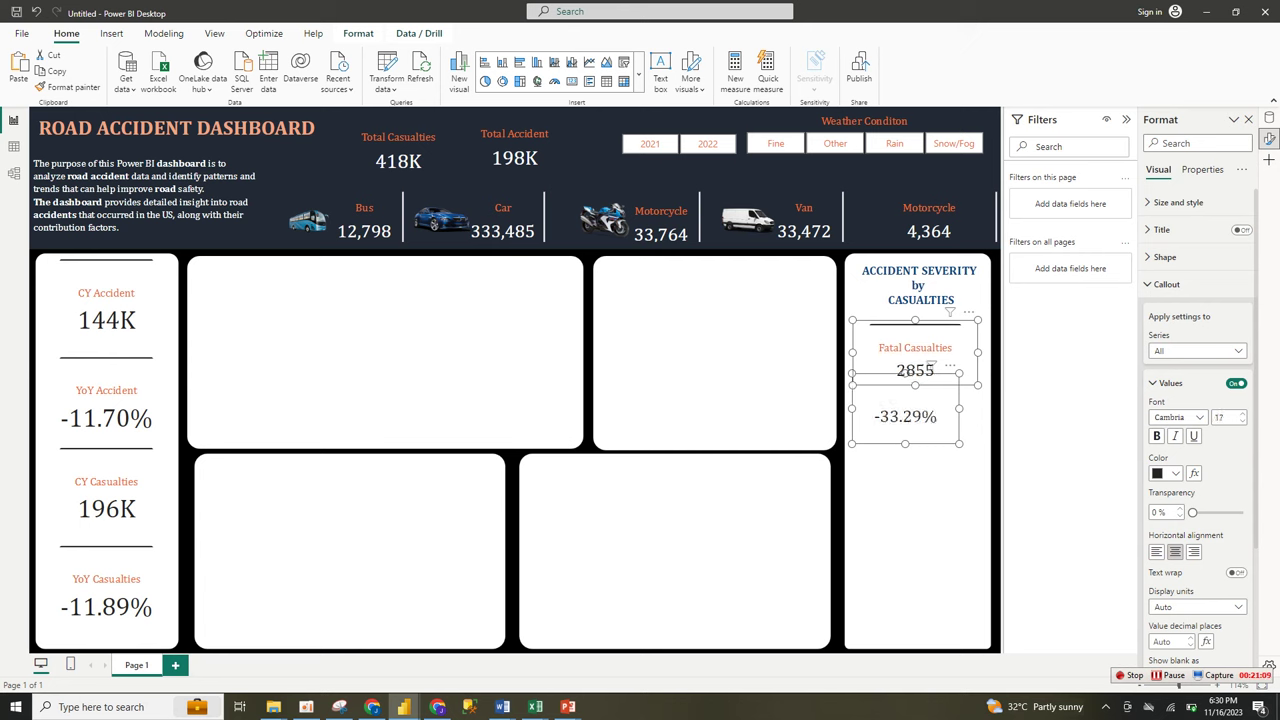
Shrink the YoY fatal card and move it up so its percentage sits directly beneath the fatal casualties value
left_click_drag(852, 443, 912, 381)
left_click(903, 398)
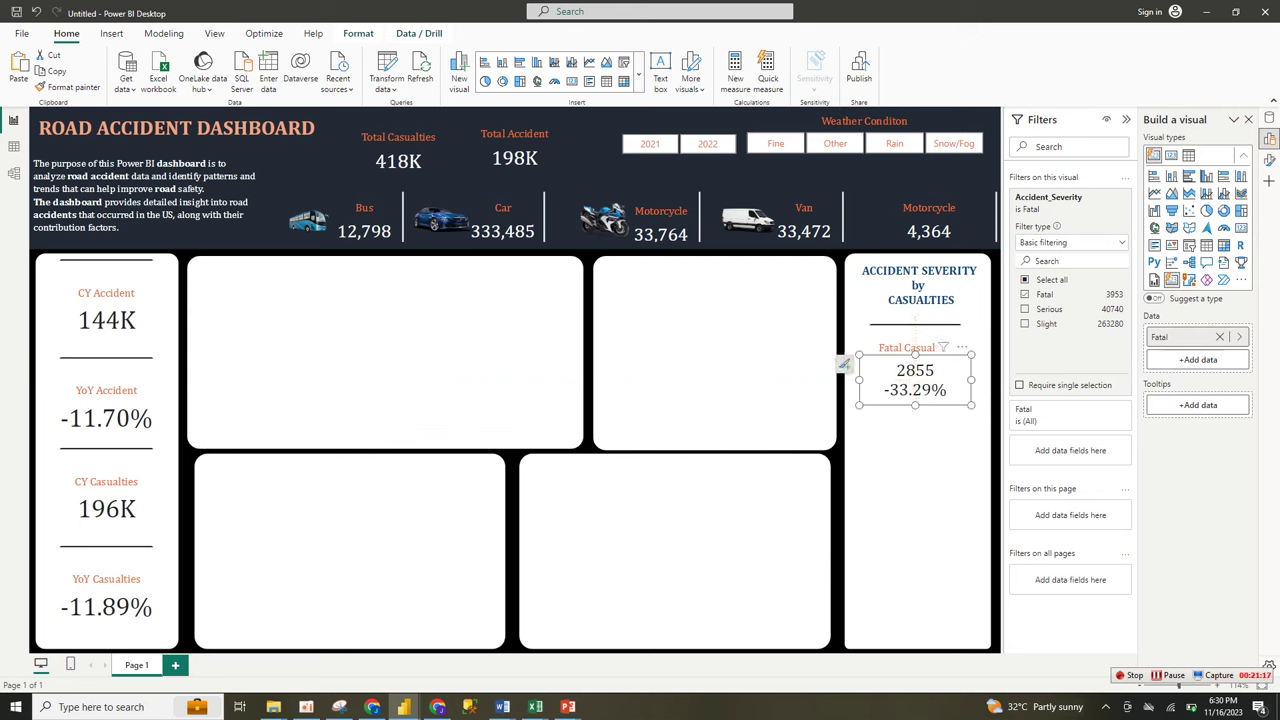
Group the Fatal Casualties card and the YoY fatal card together
left_click(899, 346, "ctrl")
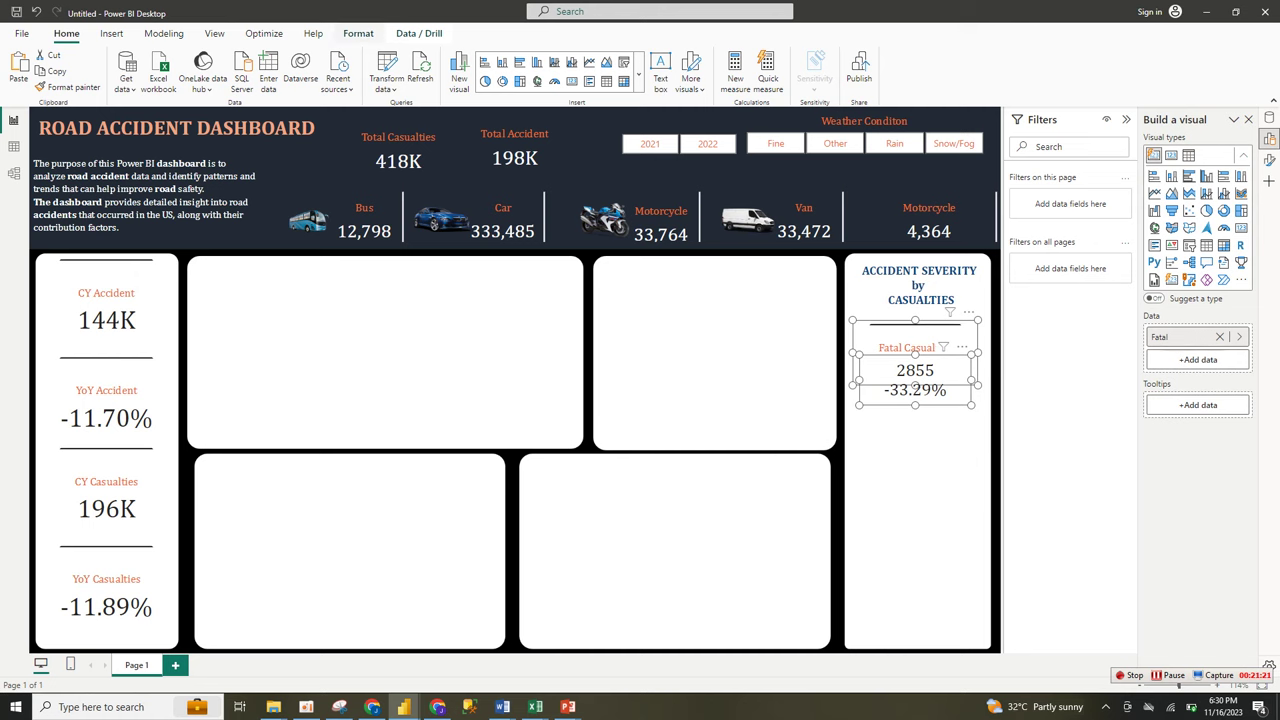
left_click(358, 33)
left_click(315, 78)
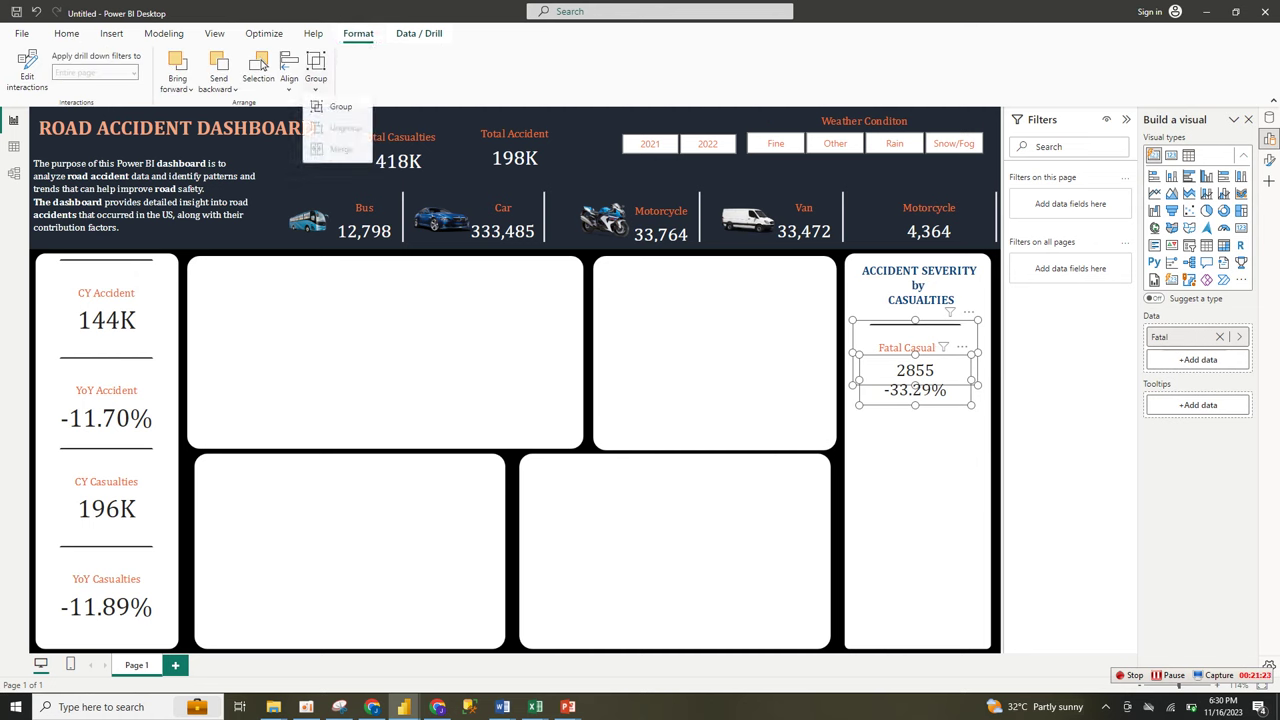